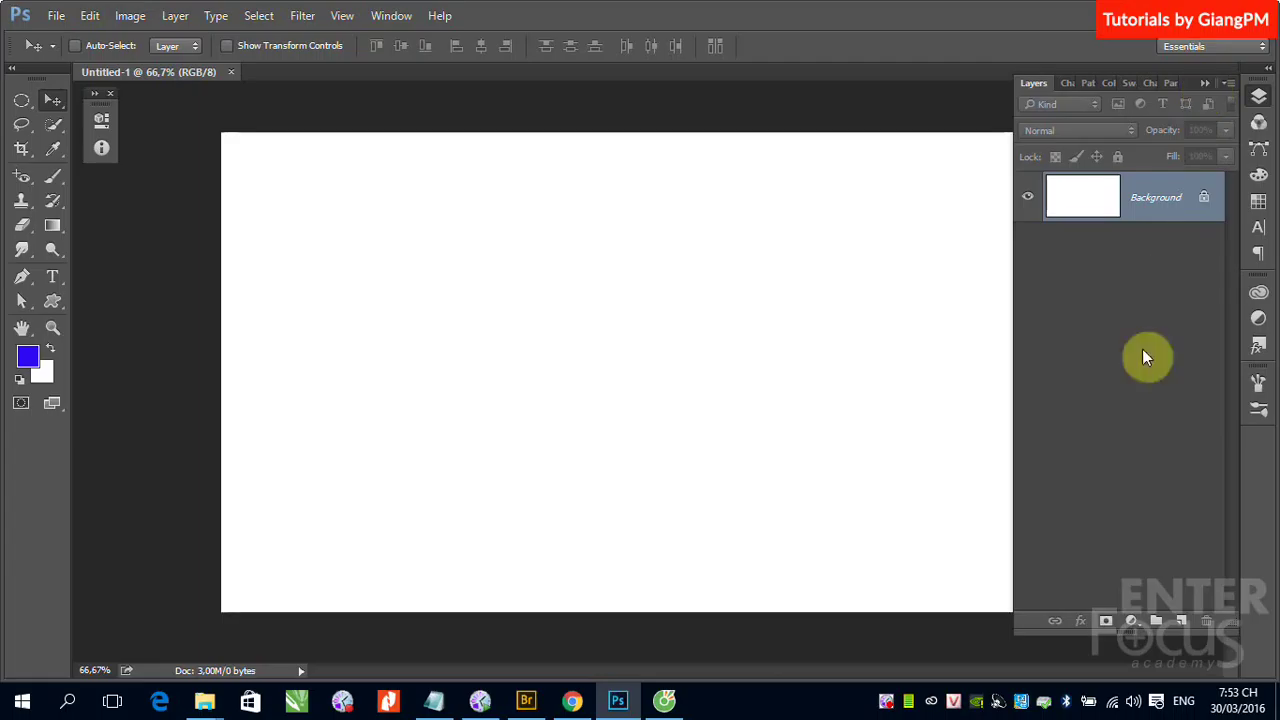
- Make the Layers panel taller and pick the Horizontal Type Tool, set to blue 60 pt Impact Regular
left_click_drag(1231, 622, 1231, 657)
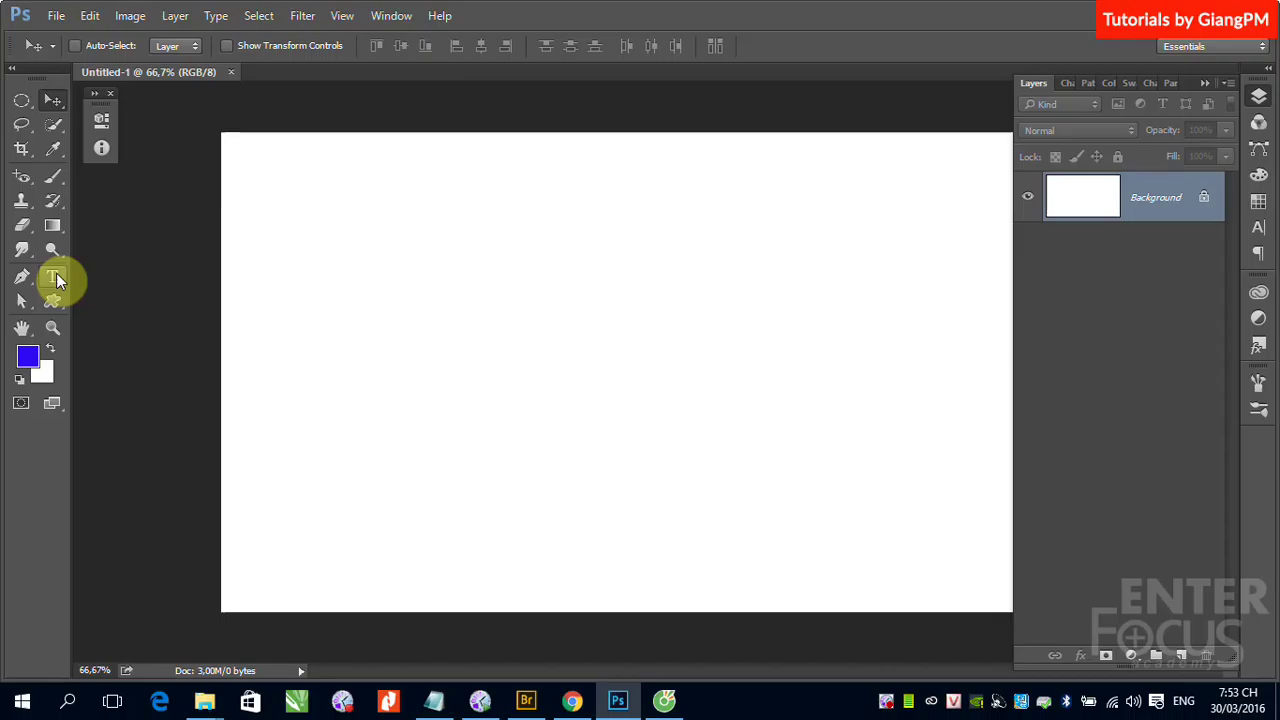
left_click(55, 278)
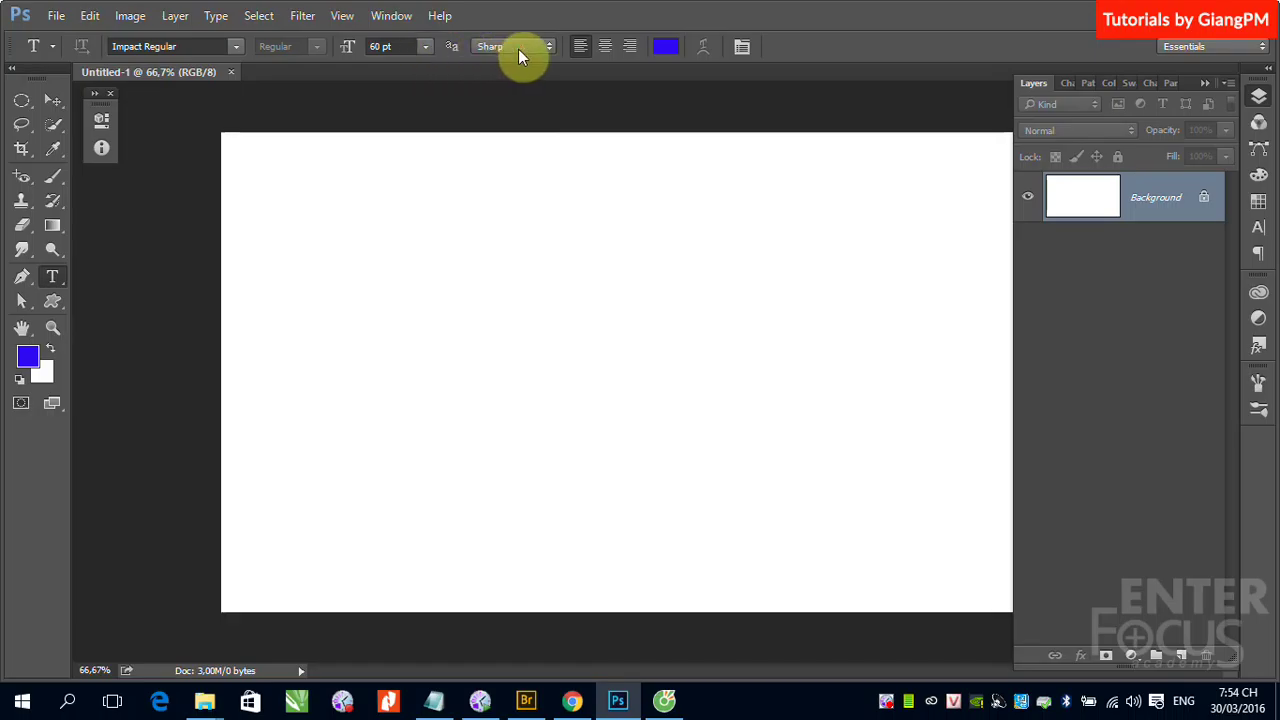
left_click(548, 50)
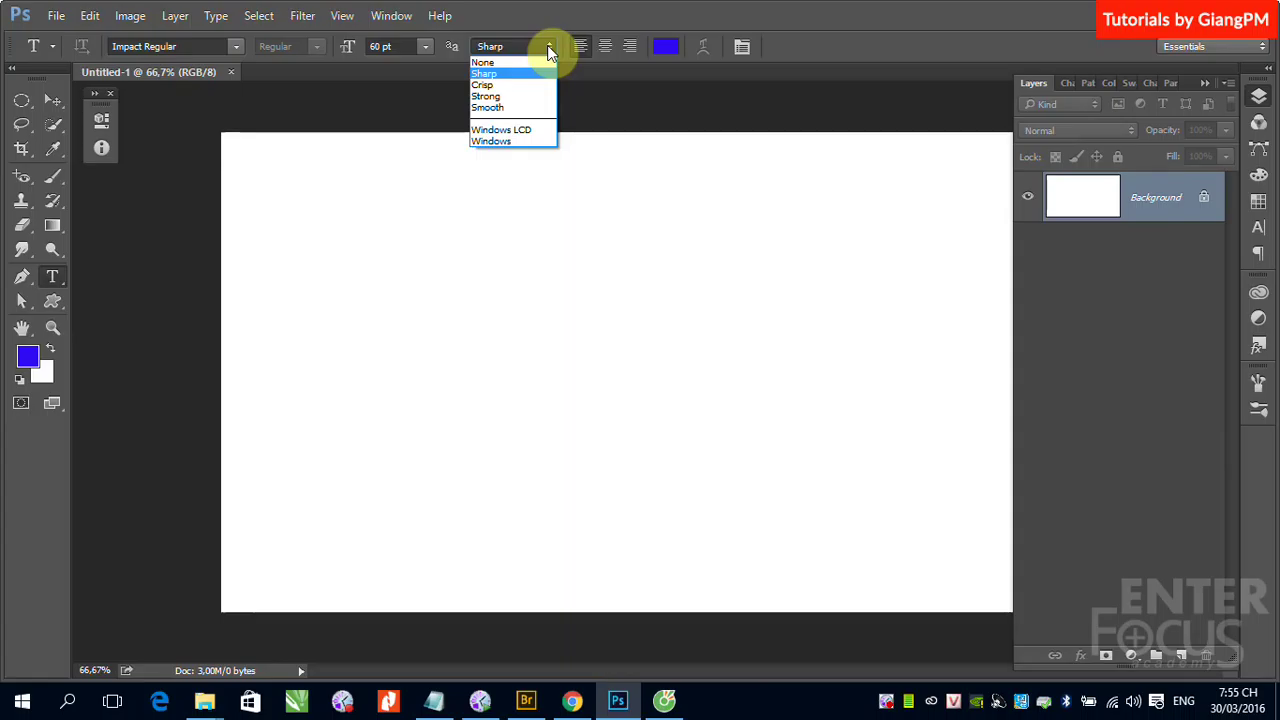
left_click(550, 22)
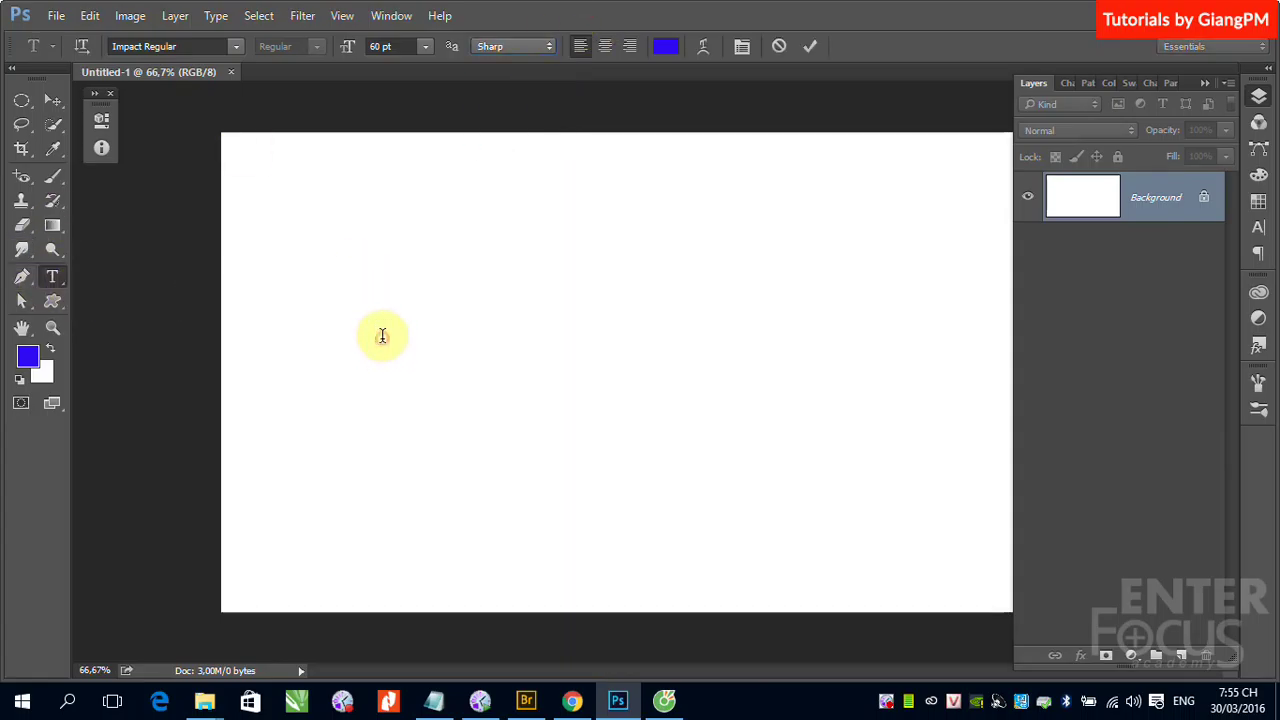
- Type the heading 'NHAP TEXT VAO PHOTOSHOP' left of canvas centre, correcting typos along the way
left_click(381, 336)
type("NHAAP")
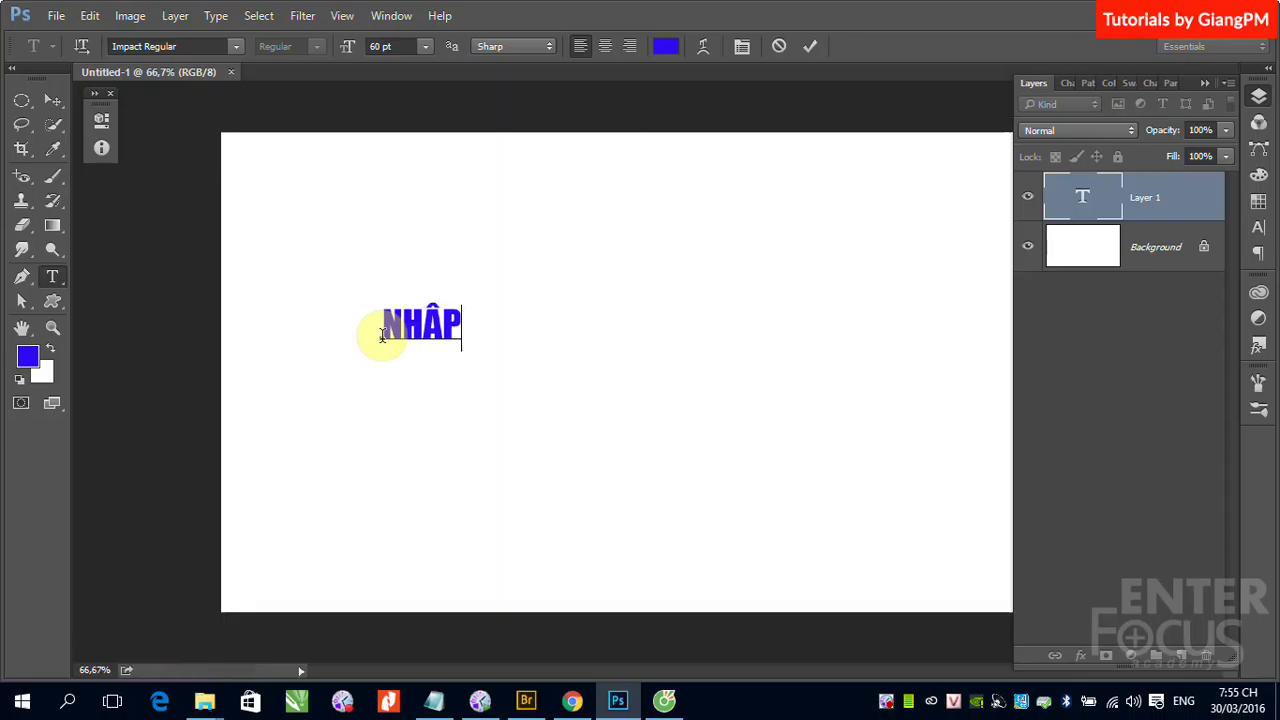
type("J")
key("BackSpace")
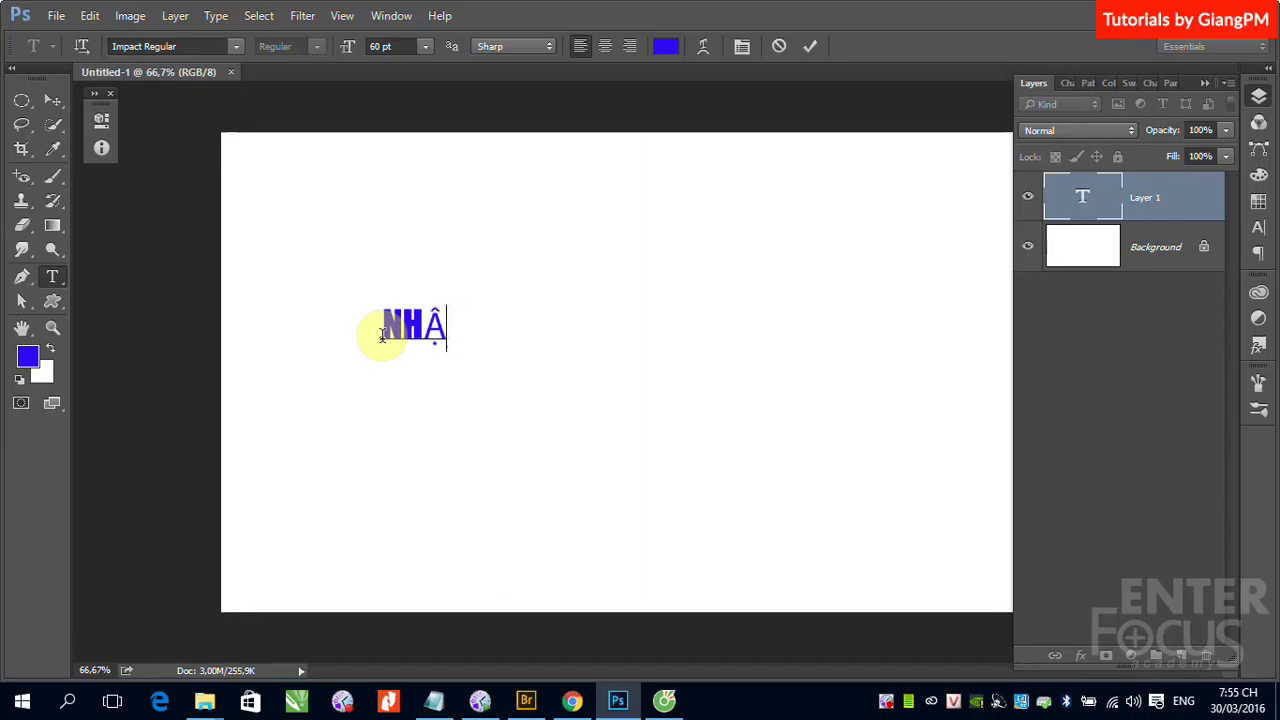
key("BackSpace")
type("AP")
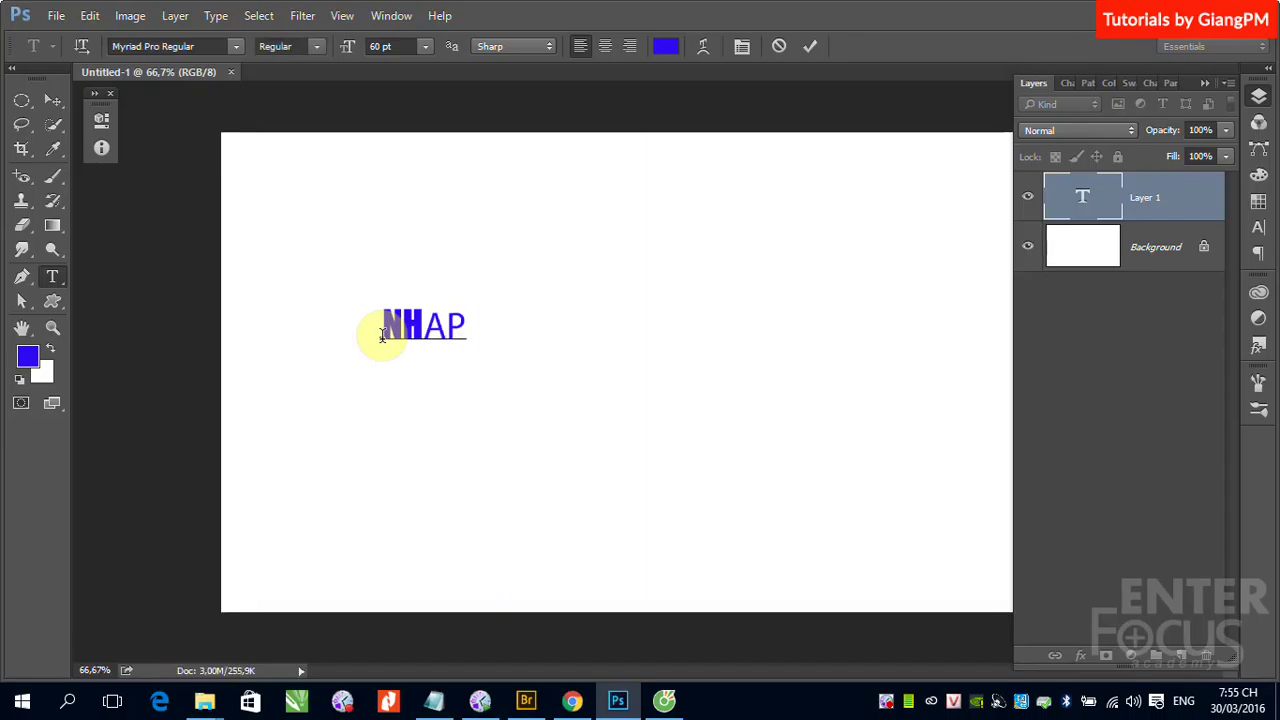
key("BackSpace")
key("BackSpace")
key("BackSpace")
type("HA")
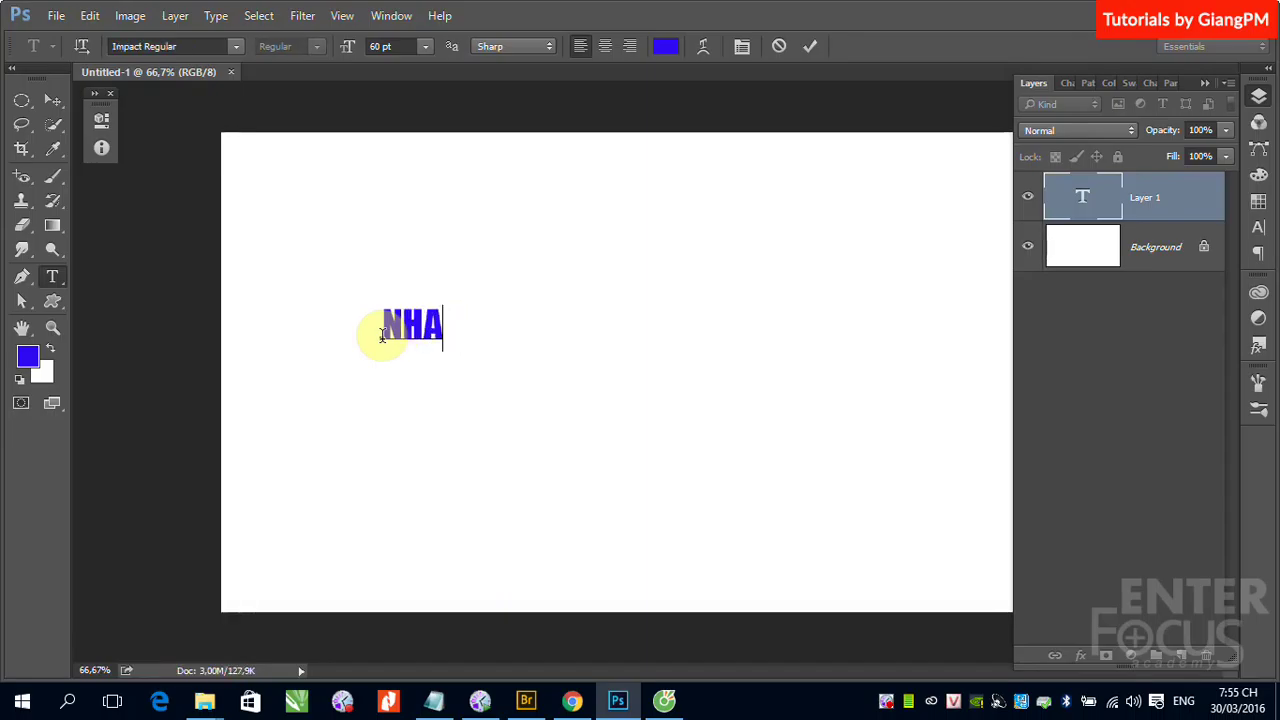
type("P TẼ")
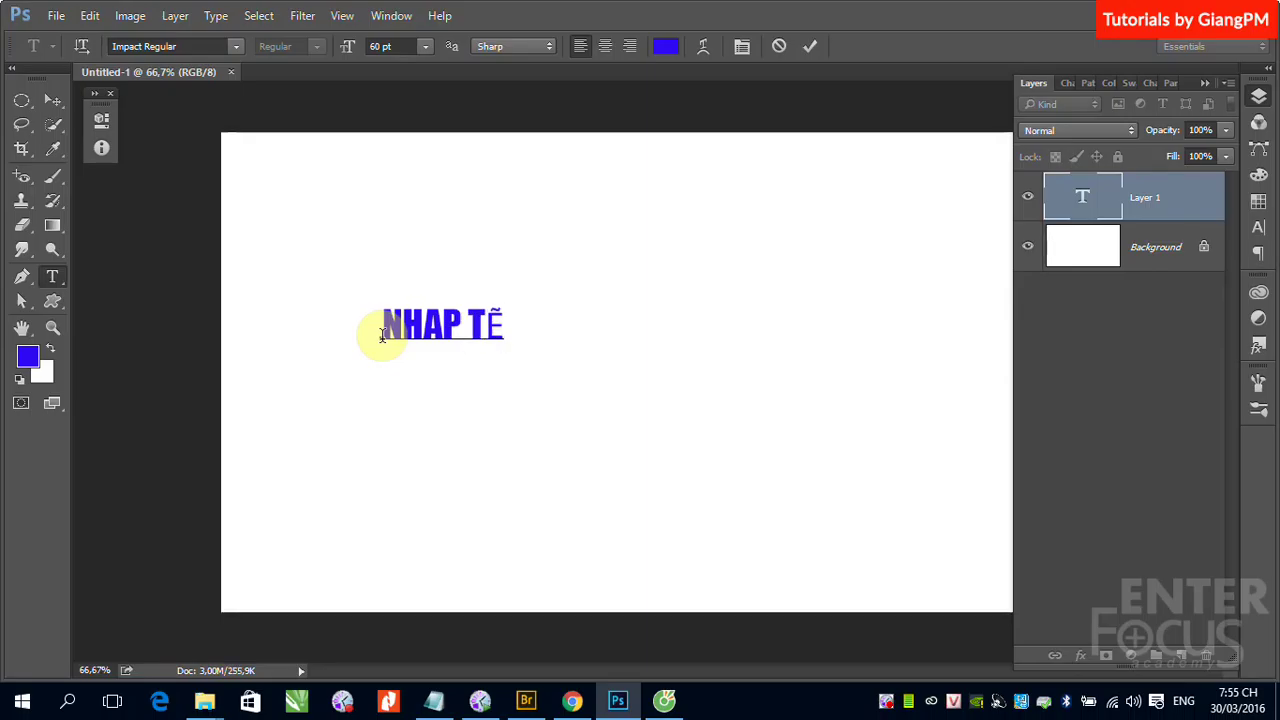
key("BackSpace")
type("EX")
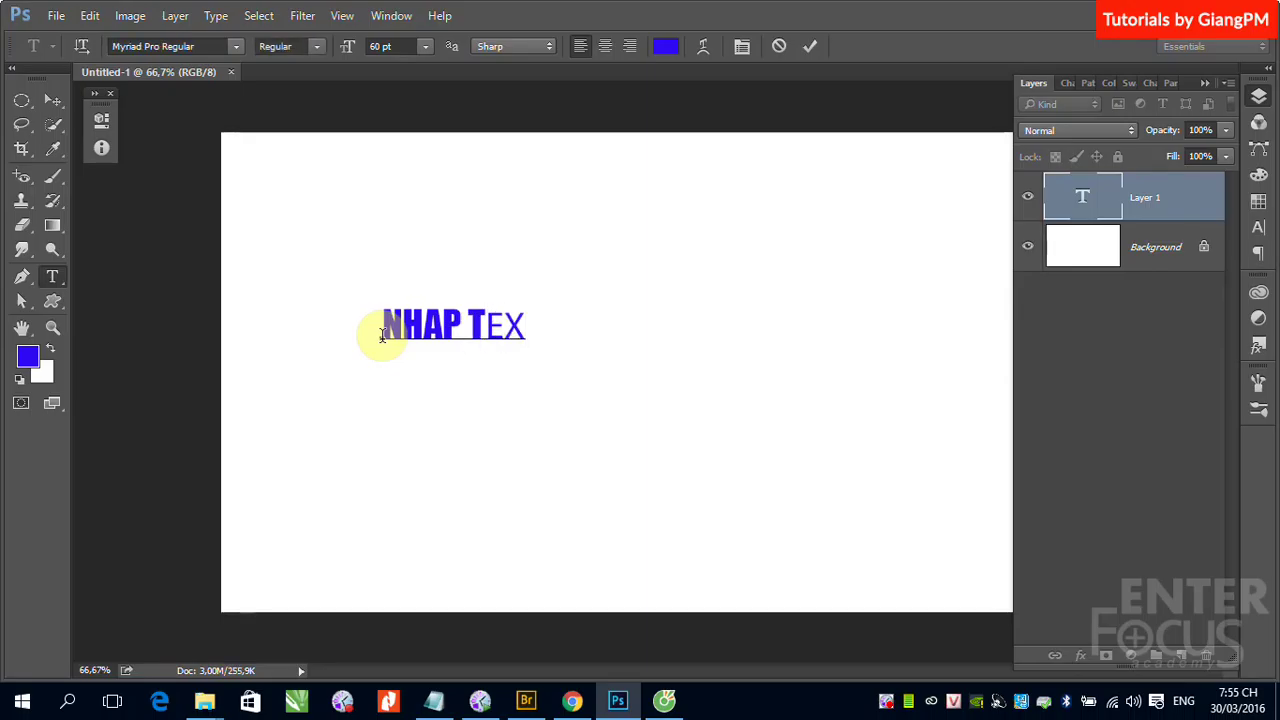
key("BackSpace")
key("BackSpace")
key("BackSpace")
key("BackSpace")
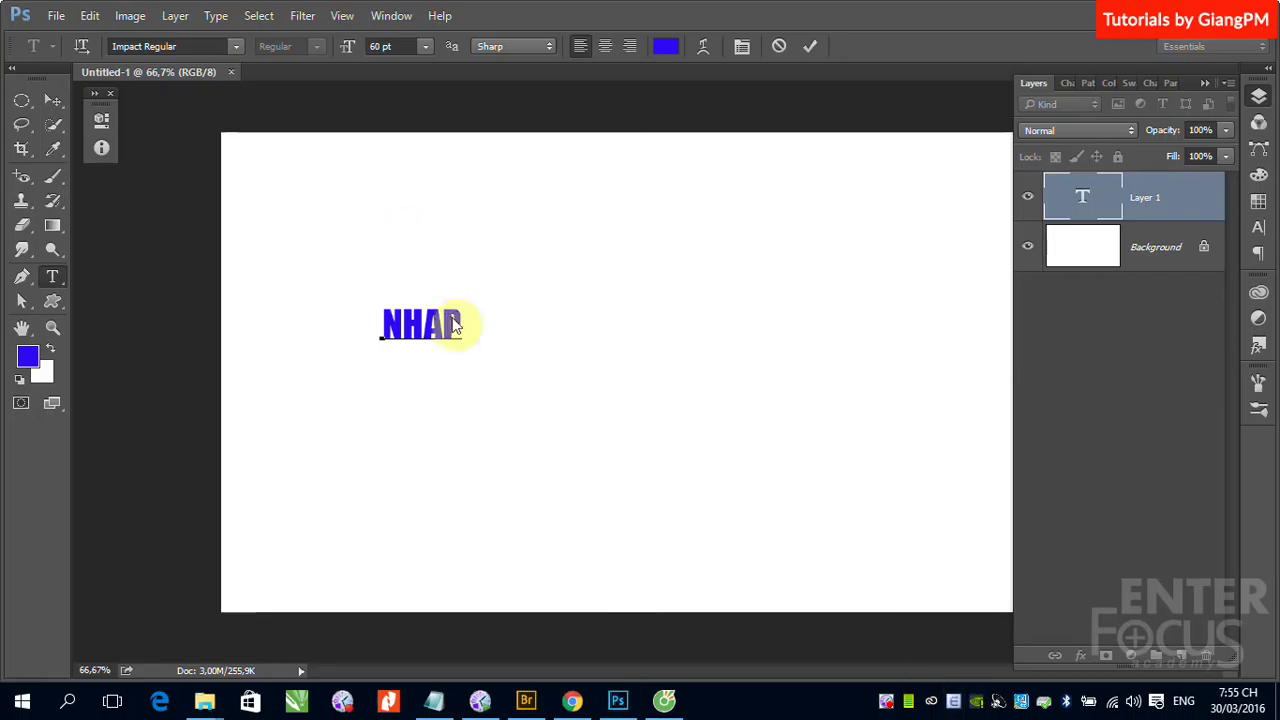
type(" TE")
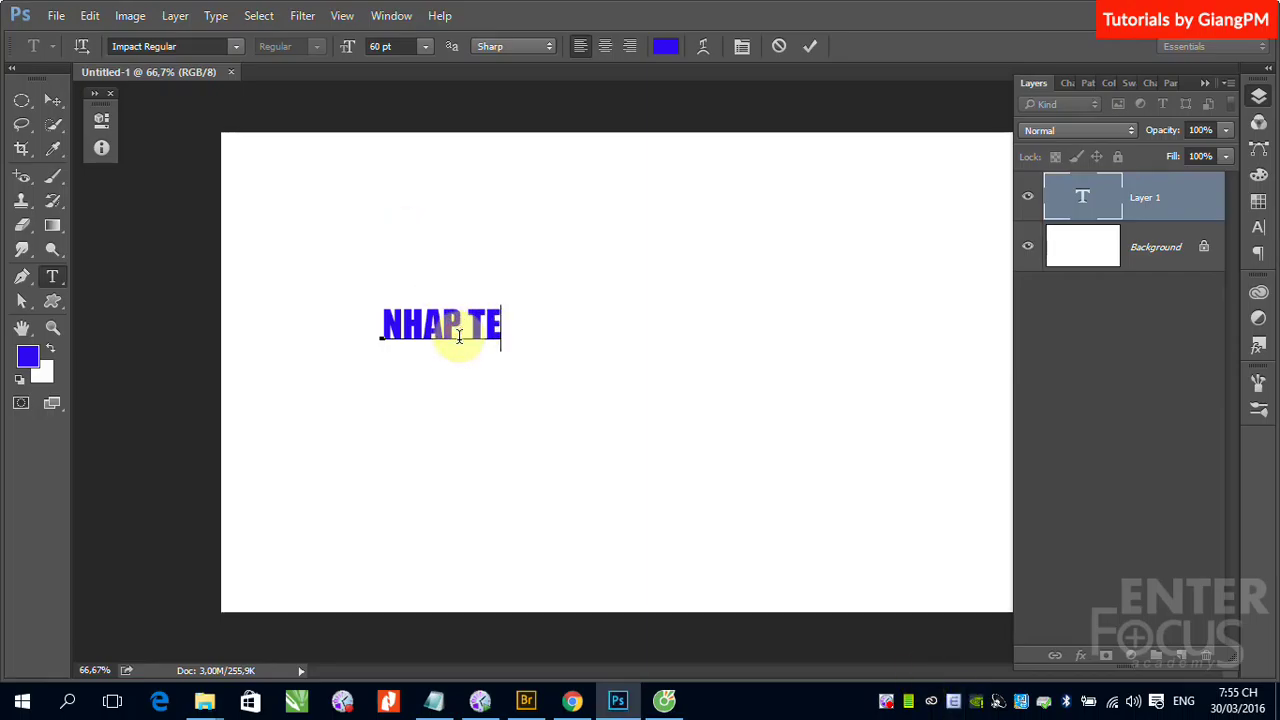
type("XT VA")
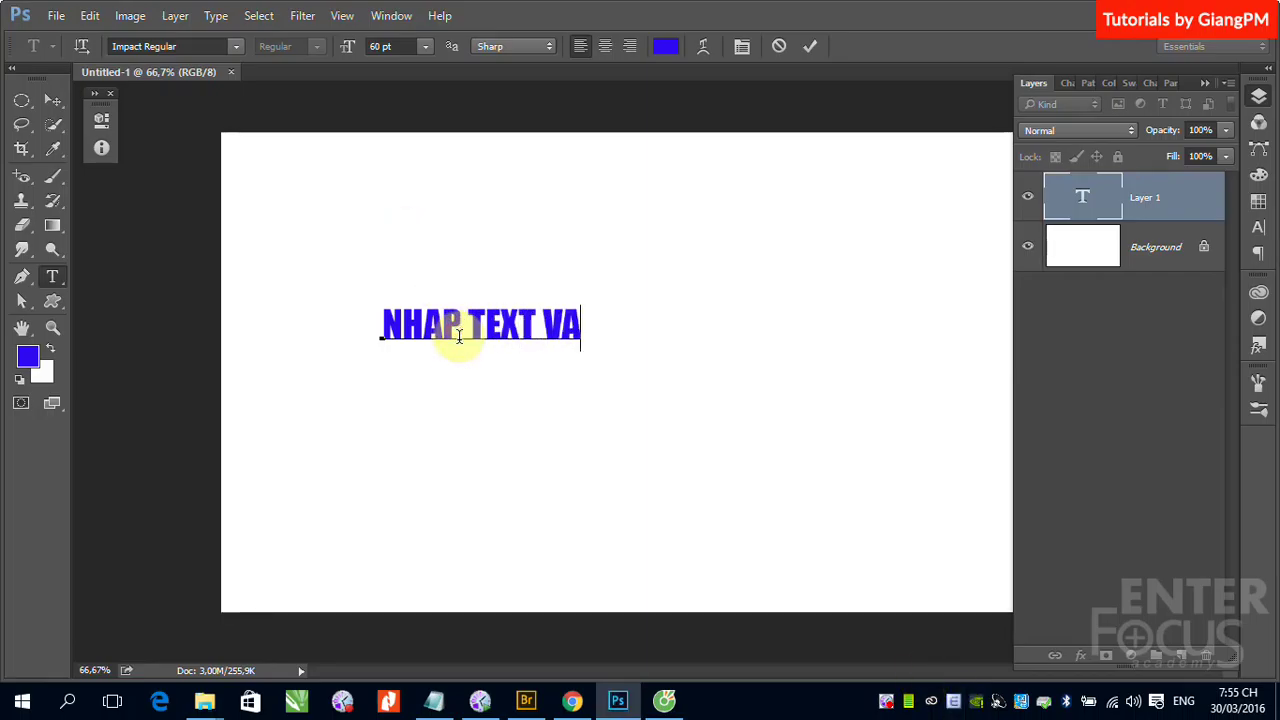
type("O PHOT")
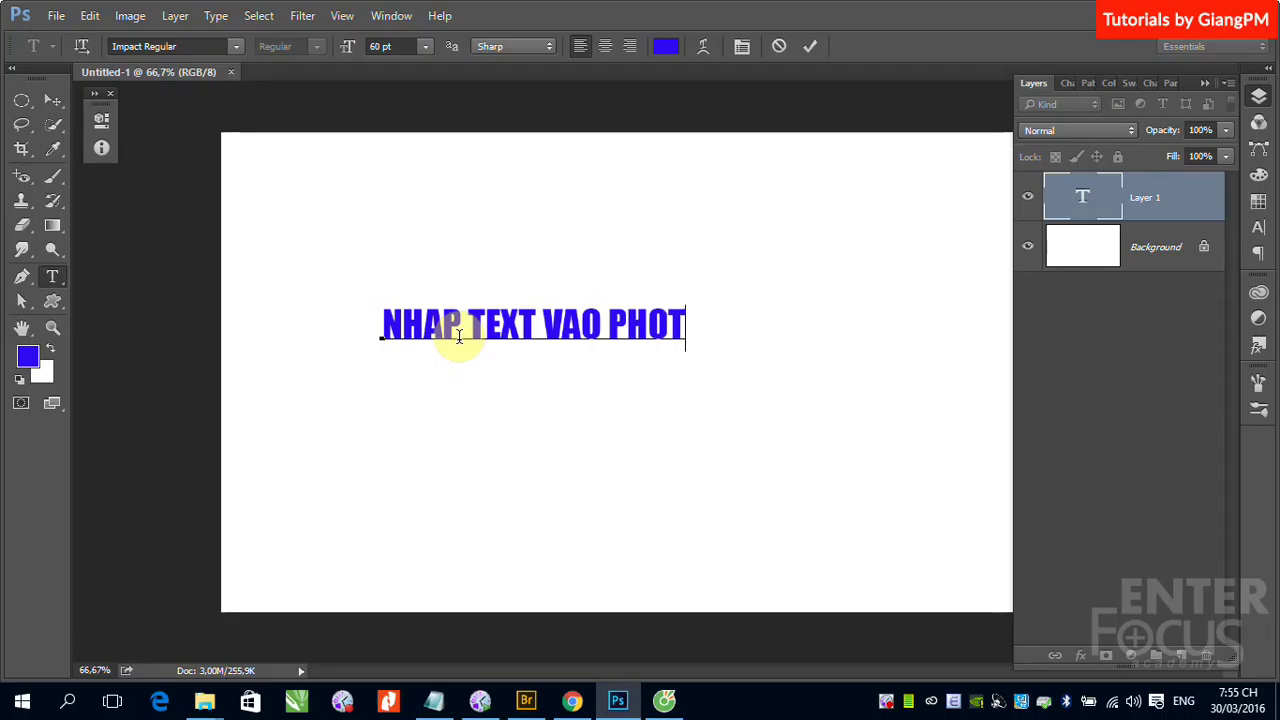
type("OSHOP")
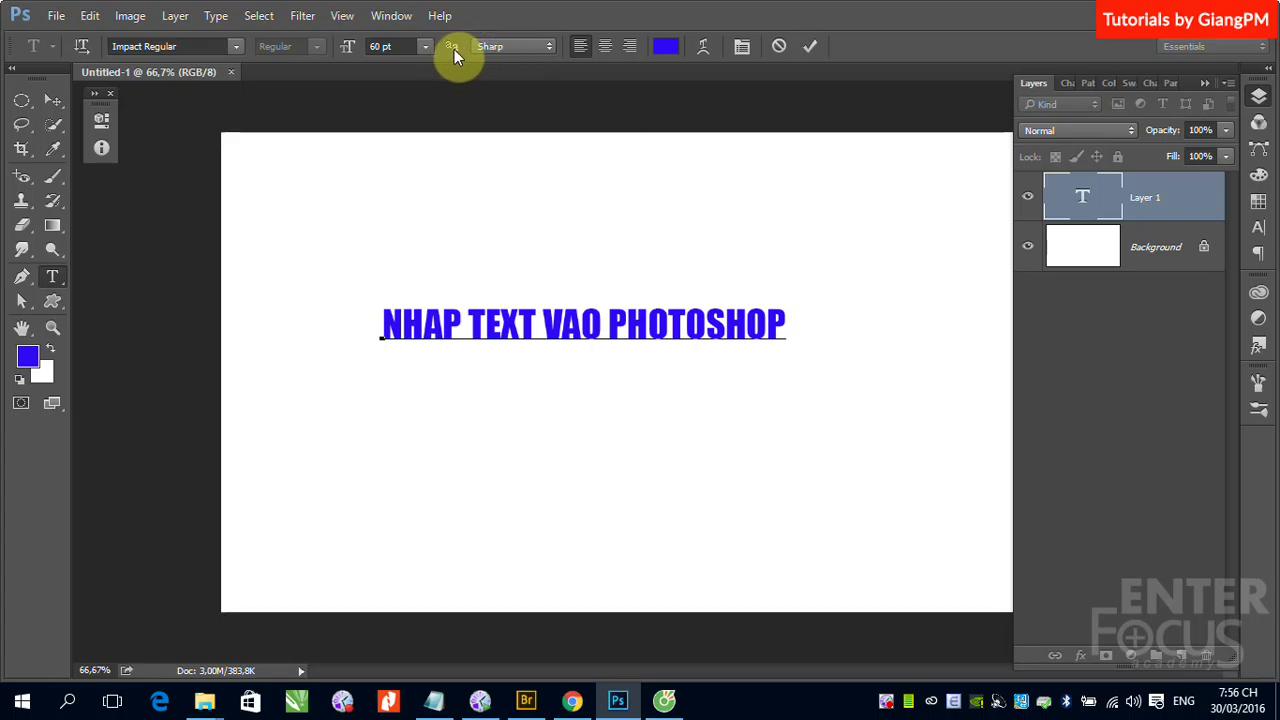
- Zoom in closely on the heading letters T and V
left_click(53, 101)
left_click_drag(362, 291, 842, 365)
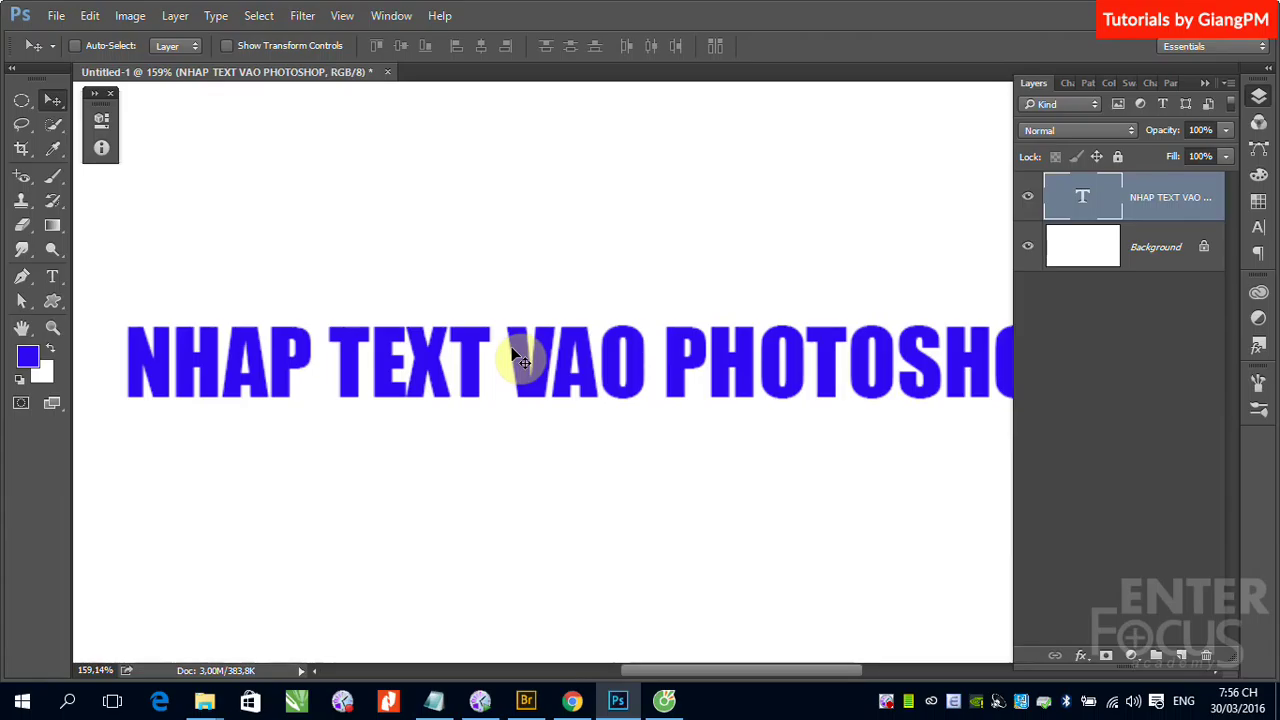
key("ctrl+space")
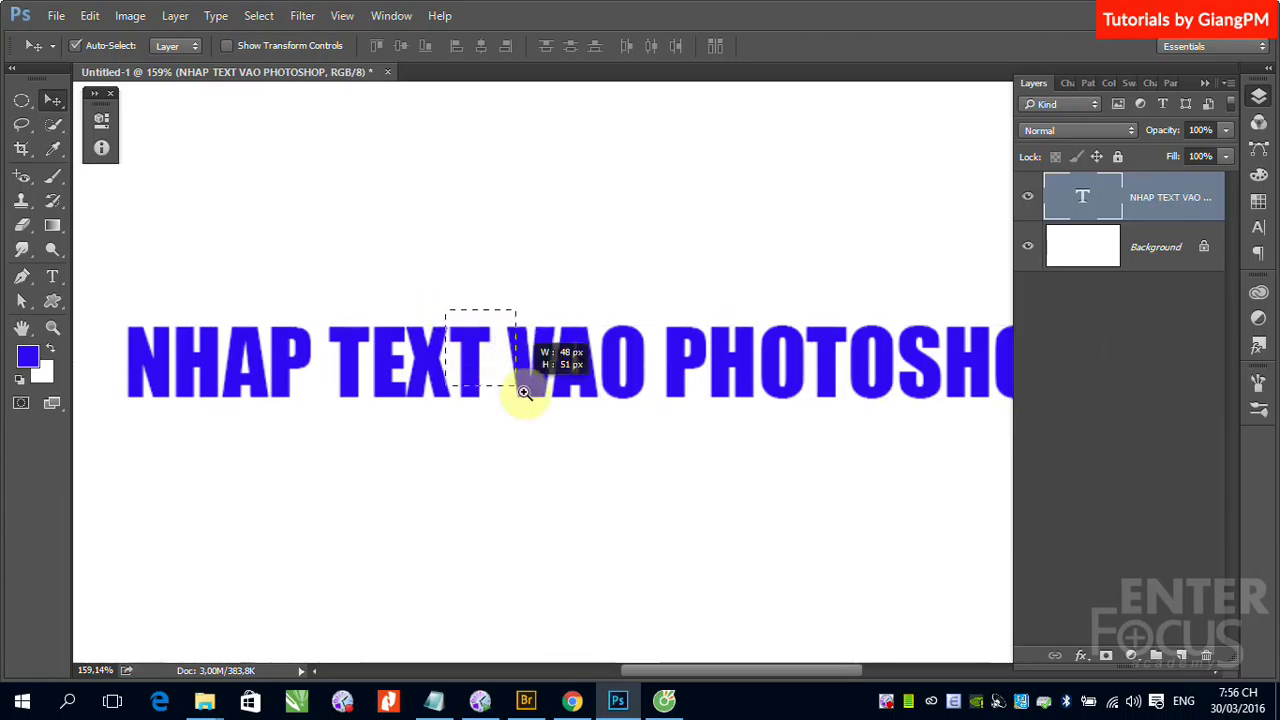
left_click_drag(443, 306, 520, 390)
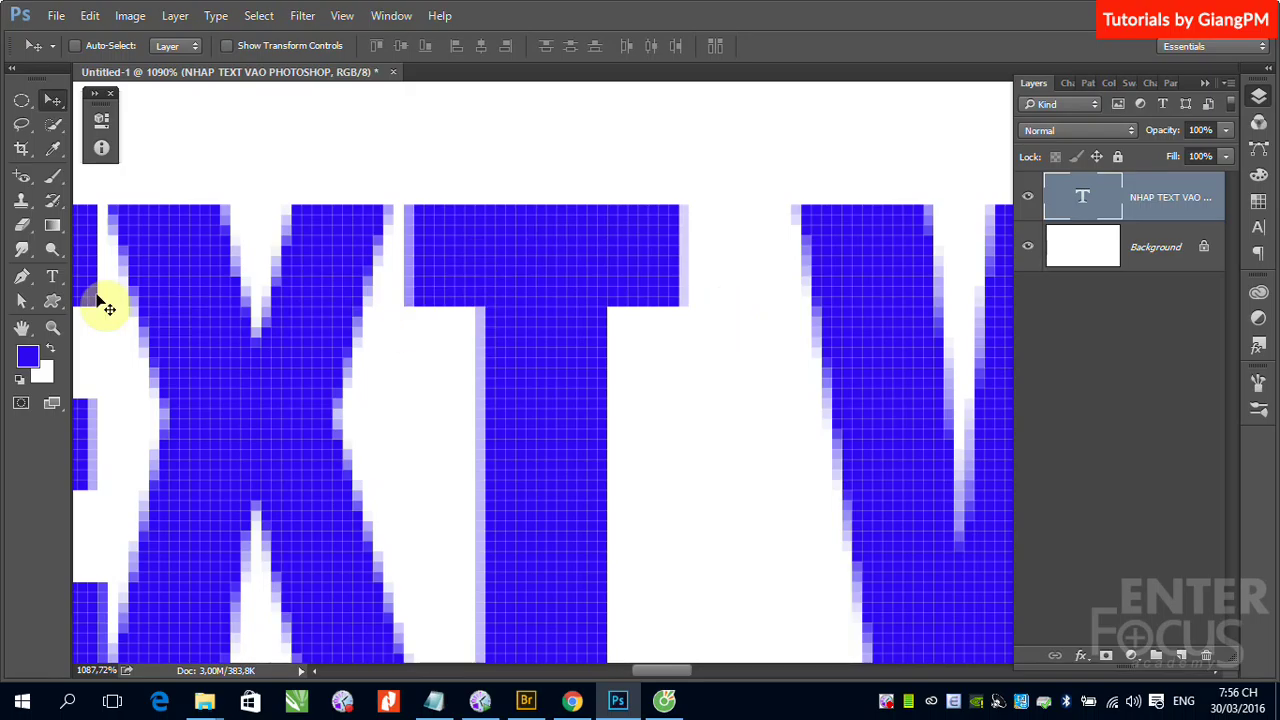
left_click(1160, 205)
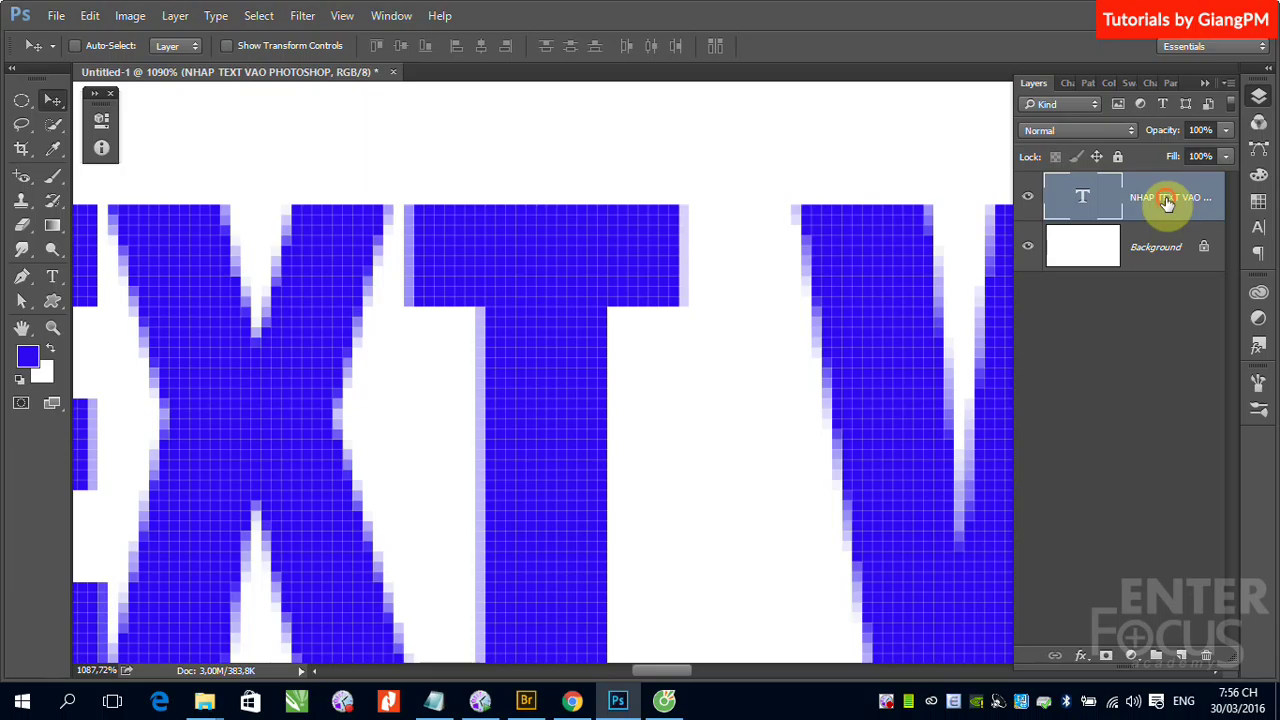
left_click(255, 224)
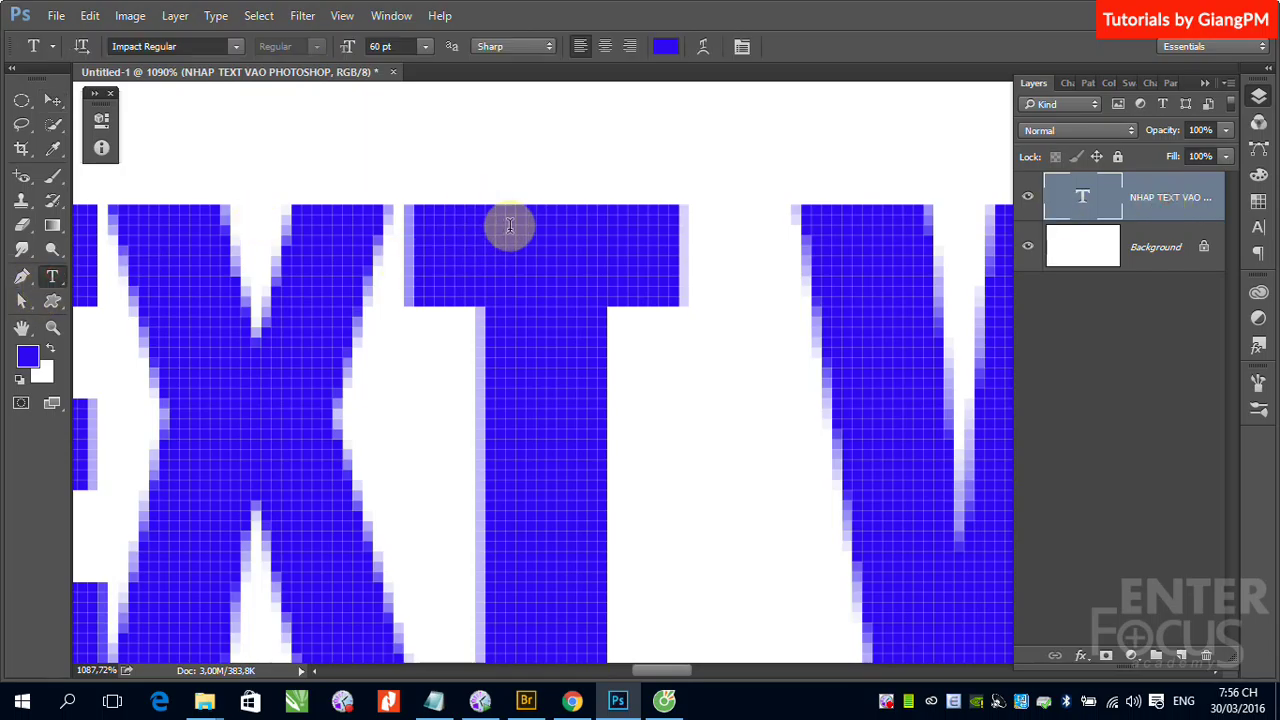
- Select the whole heading and set its anti-aliasing to None
left_click(478, 255)
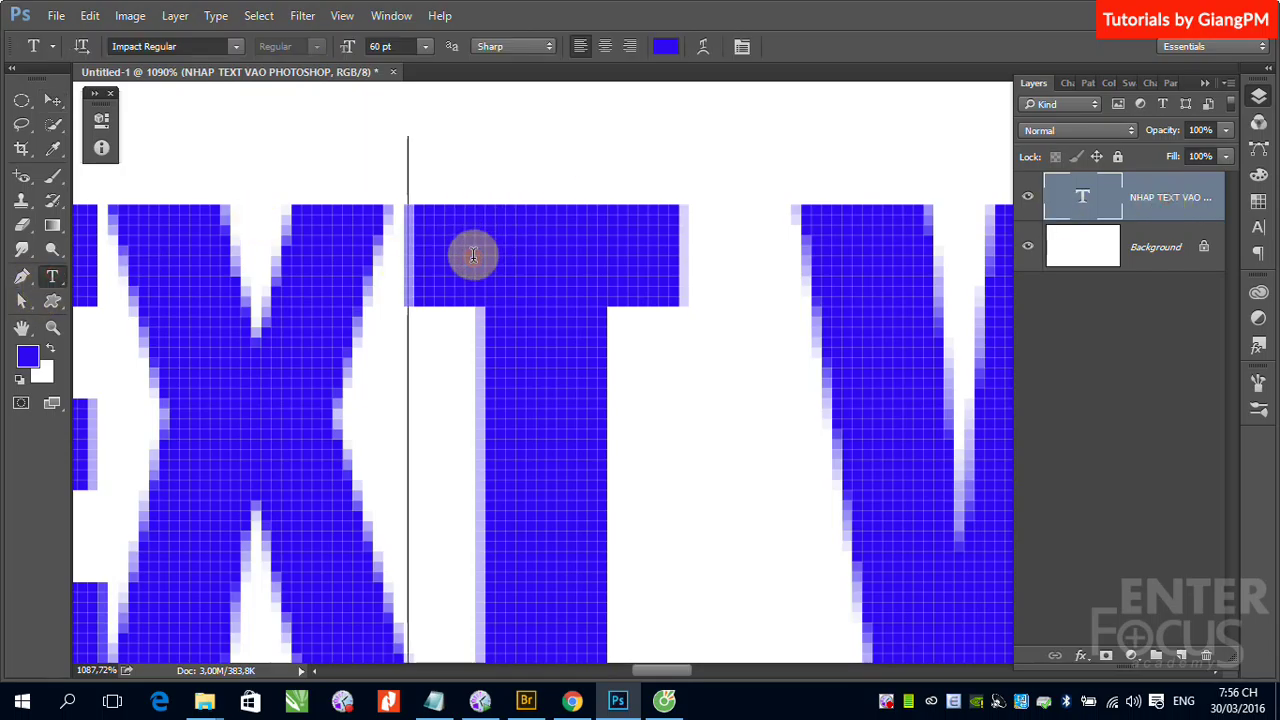
key("ctrl+a")
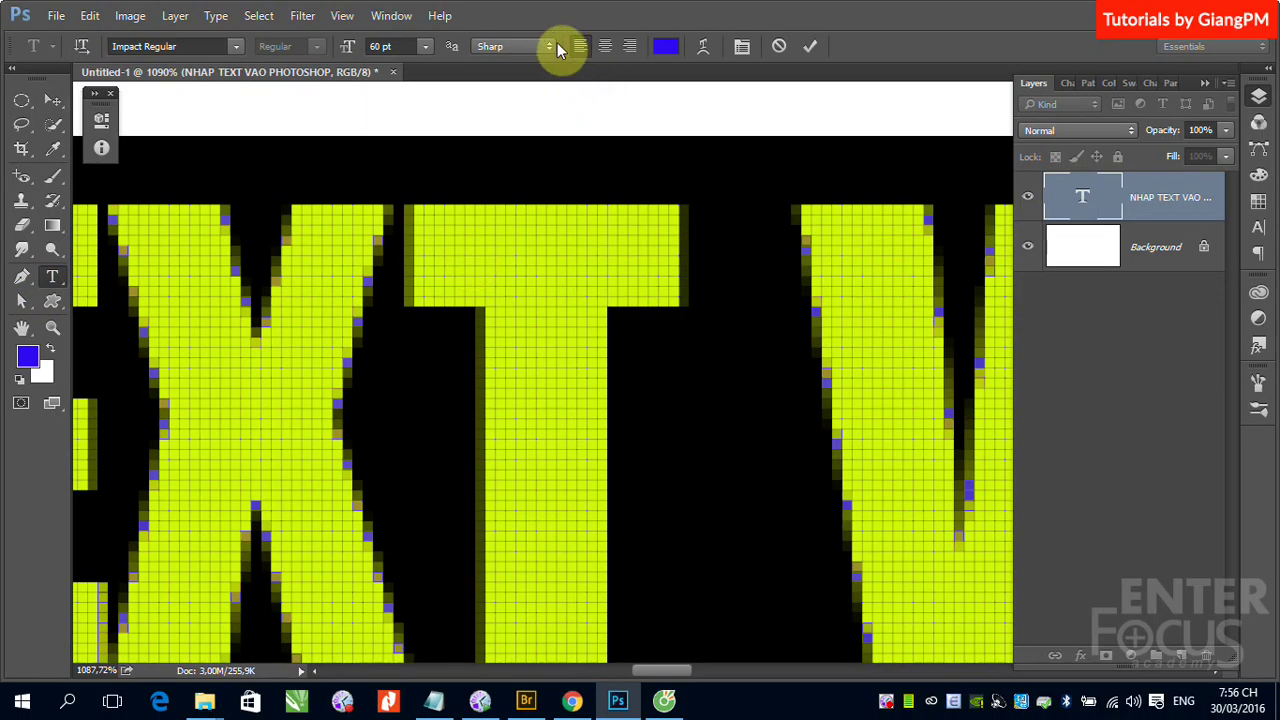
left_click(554, 46)
left_click(515, 62)
left_click(53, 101)
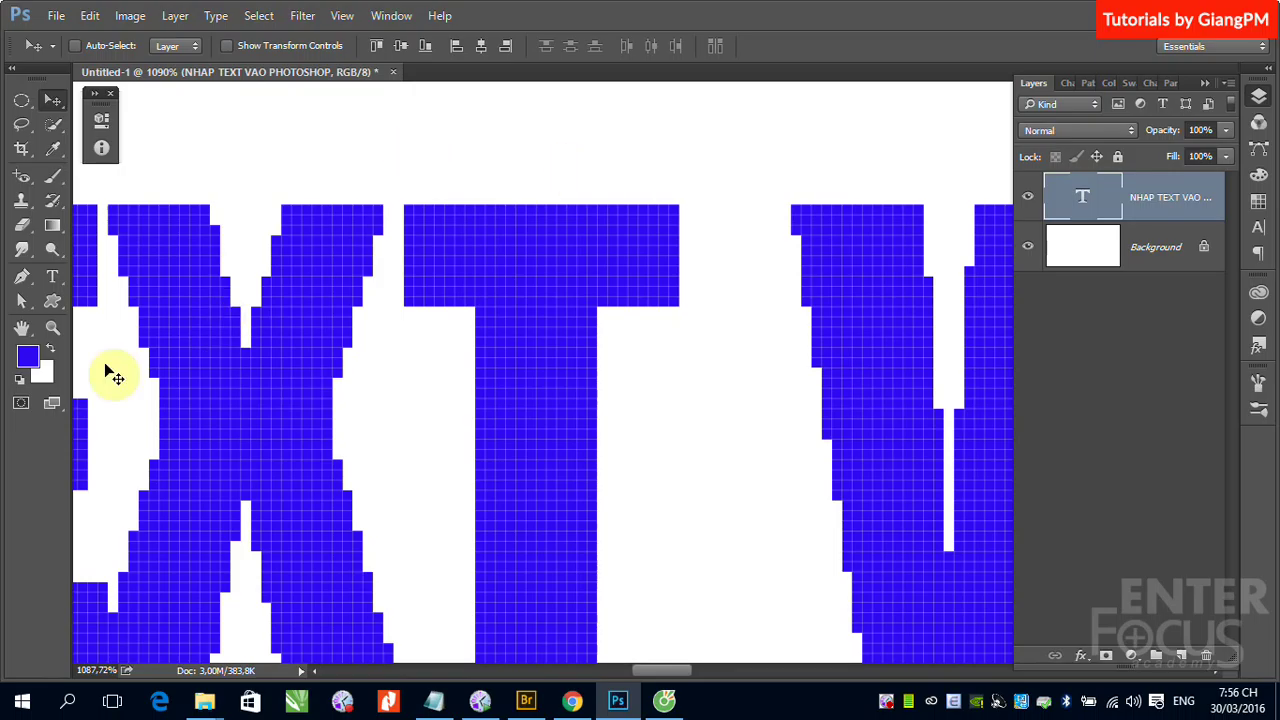
- Cycle the heading's anti-aliasing through Sharp, Crisp and Strong, ending on Smooth
left_click(54, 278)
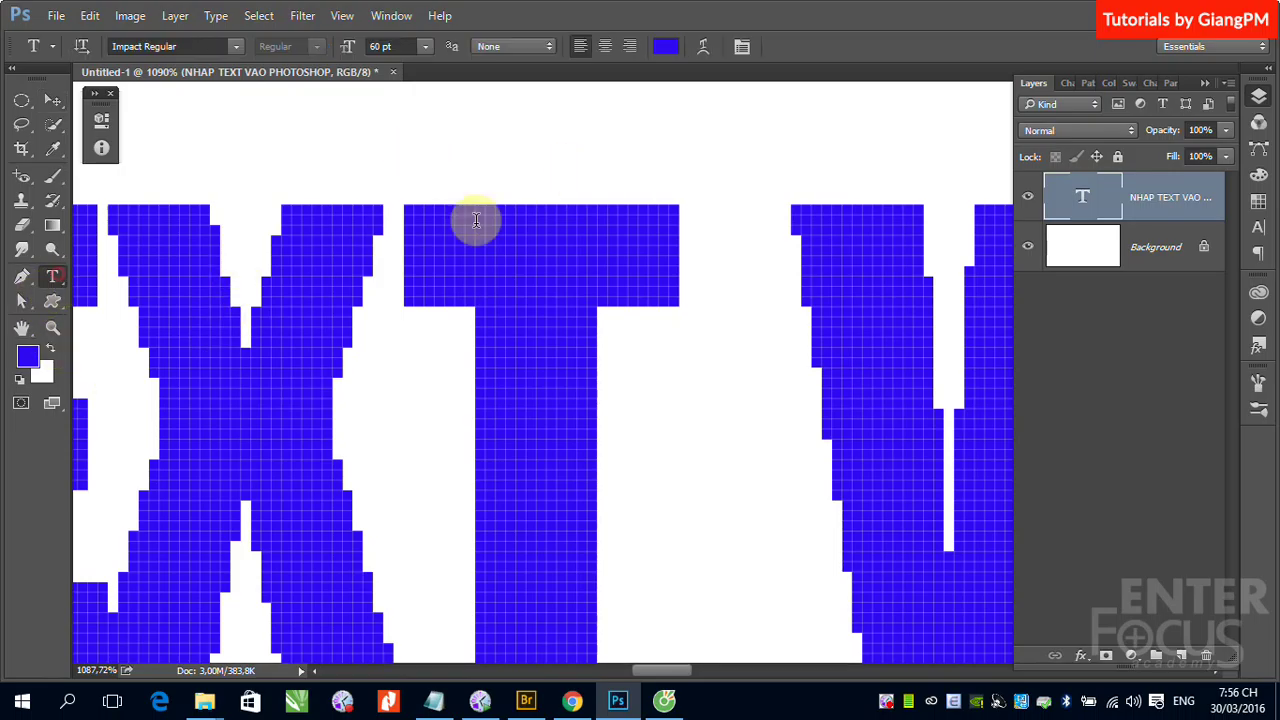
left_click(549, 46)
left_click(519, 70)
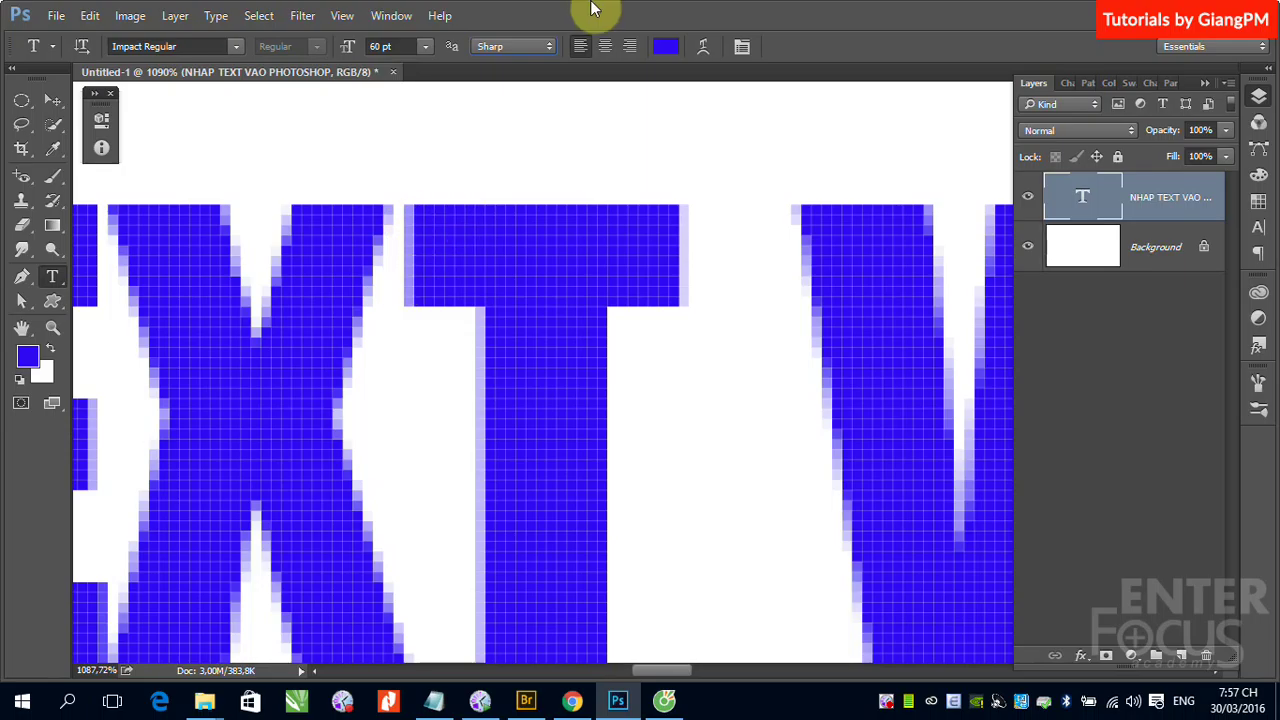
left_click(549, 46)
left_click(529, 85)
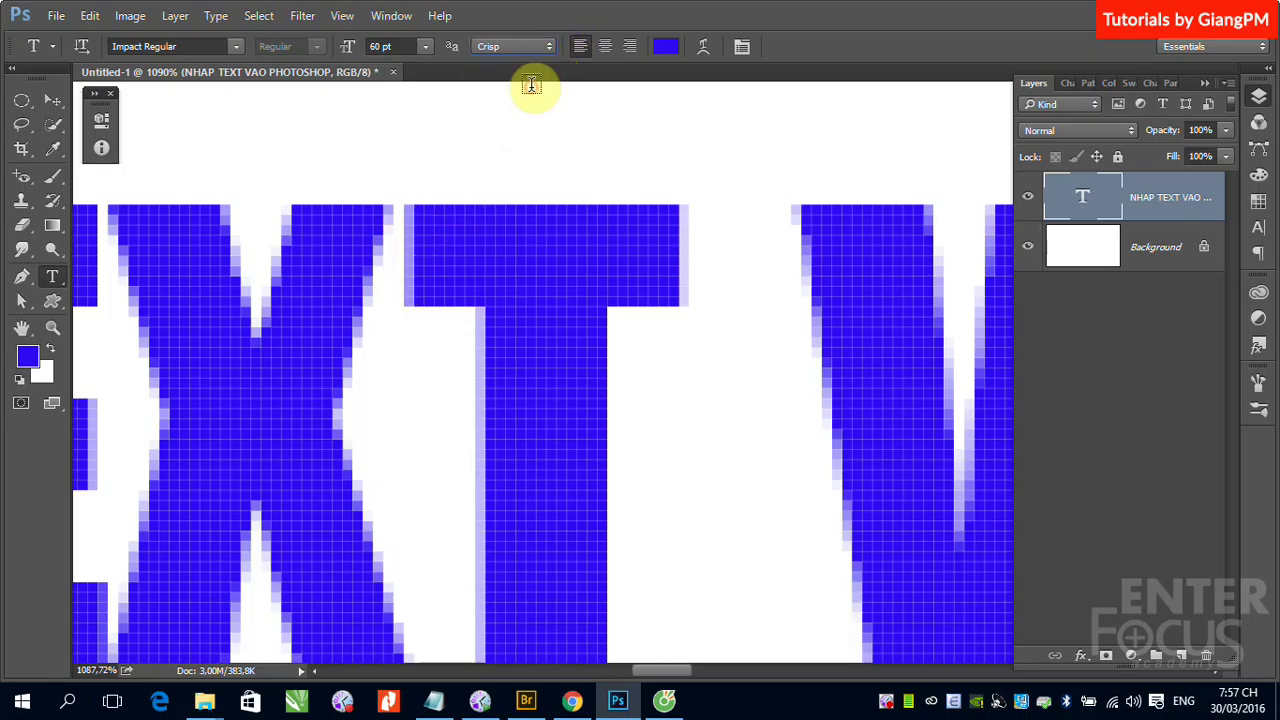
left_click(551, 46)
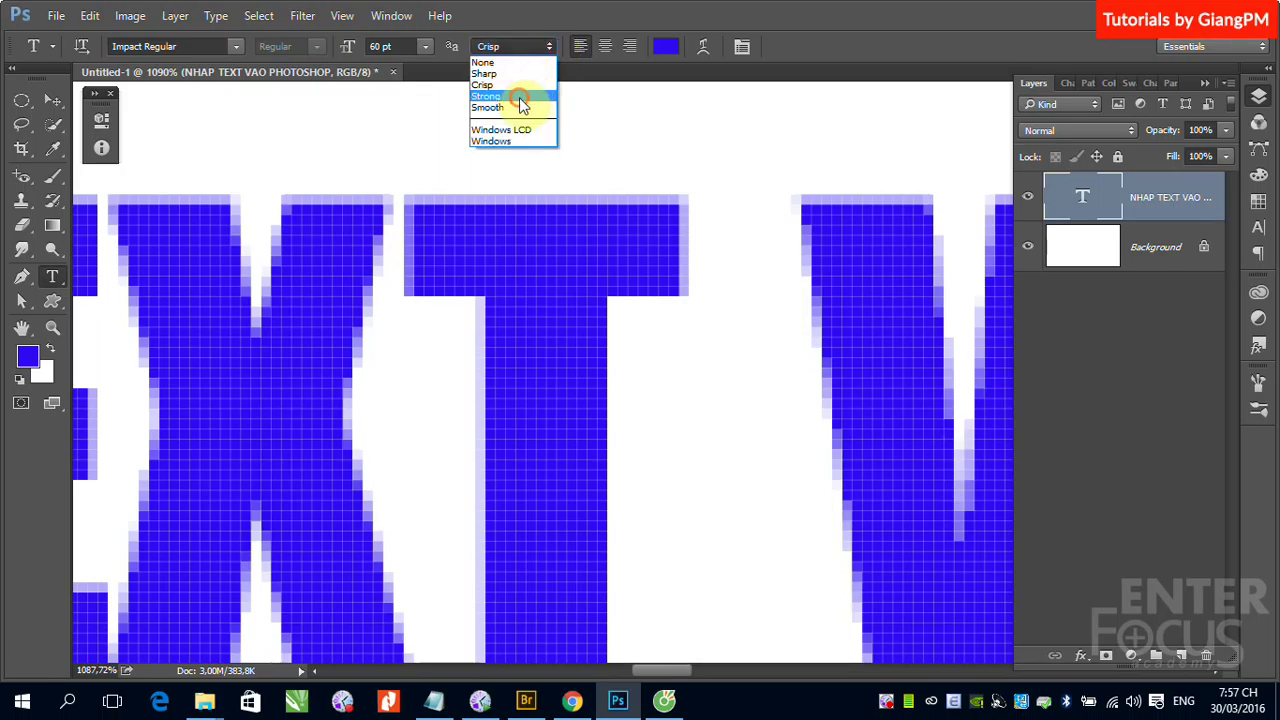
left_click(520, 96)
left_click(551, 46)
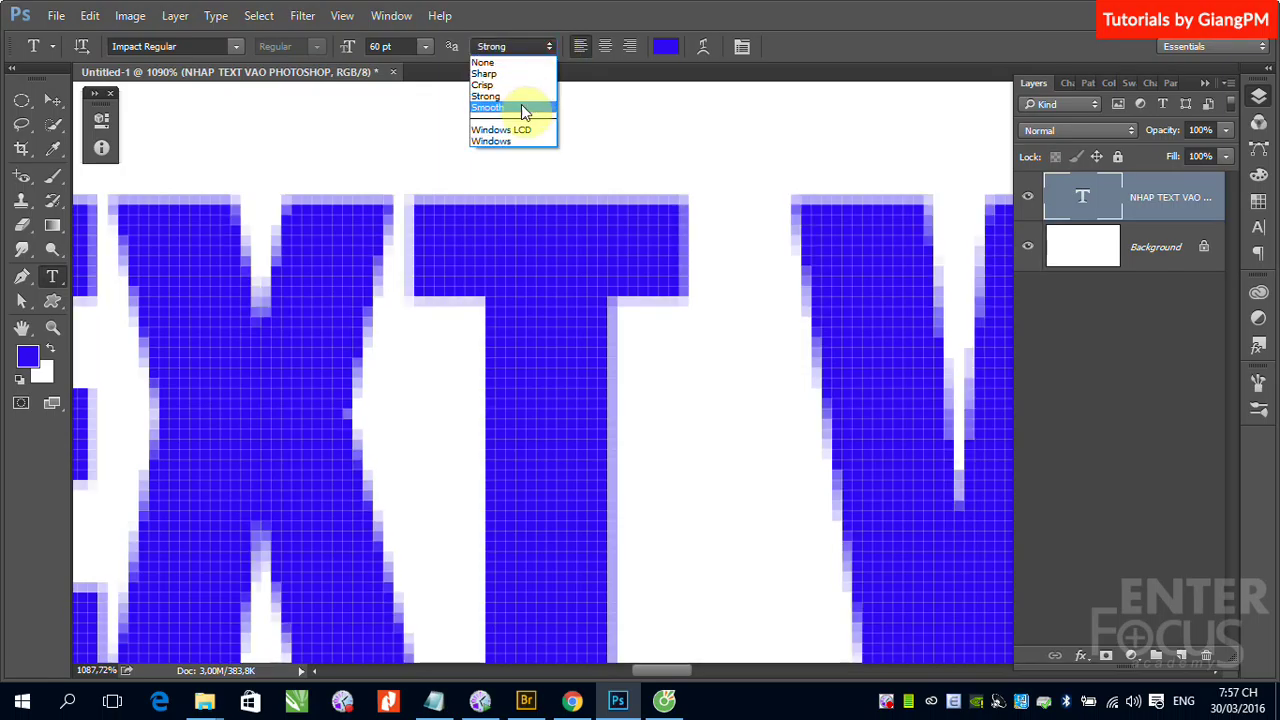
left_click(521, 105)
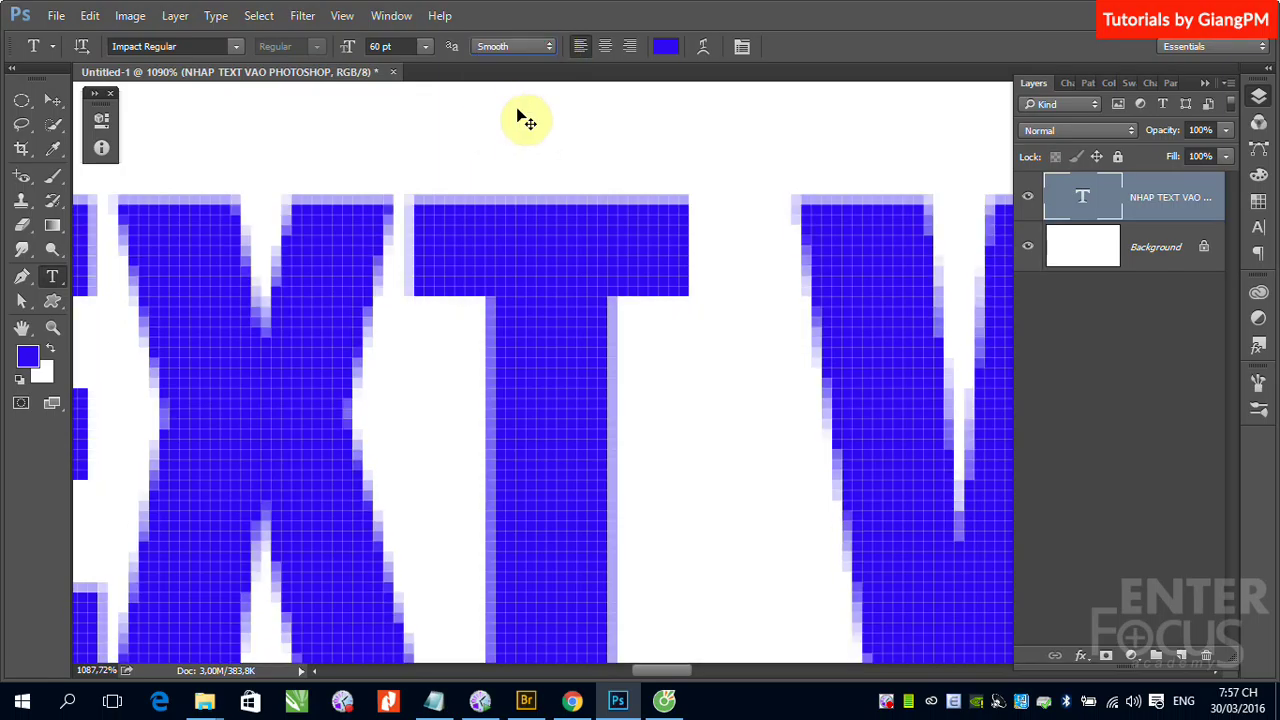
key("ctrl+minus")
key("ctrl+minus")
- Zoom out and set the heading's anti-aliasing to None
key("ctrl+minus")
key("ctrl+minus")
key("ctrl+minus")
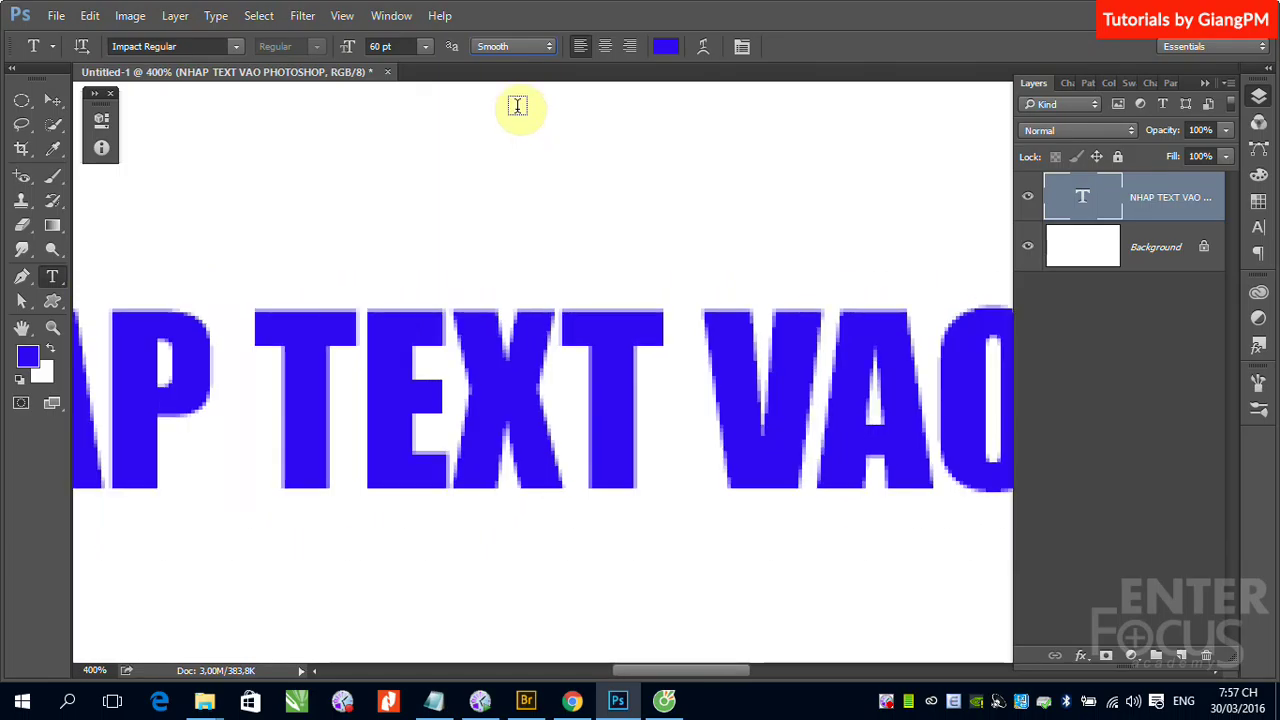
key("ctrl+minus")
key("ctrl+minus")
key("ctrl+minus")
key("ctrl+minus")
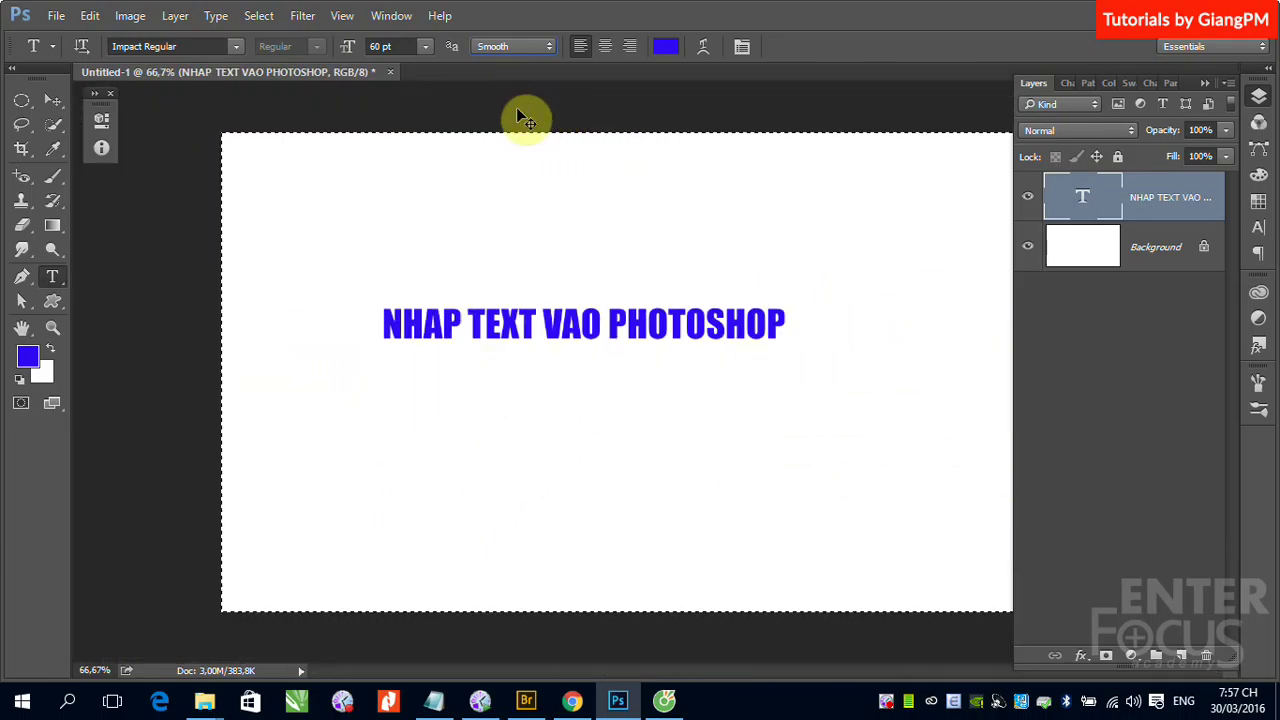
left_click(52, 100)
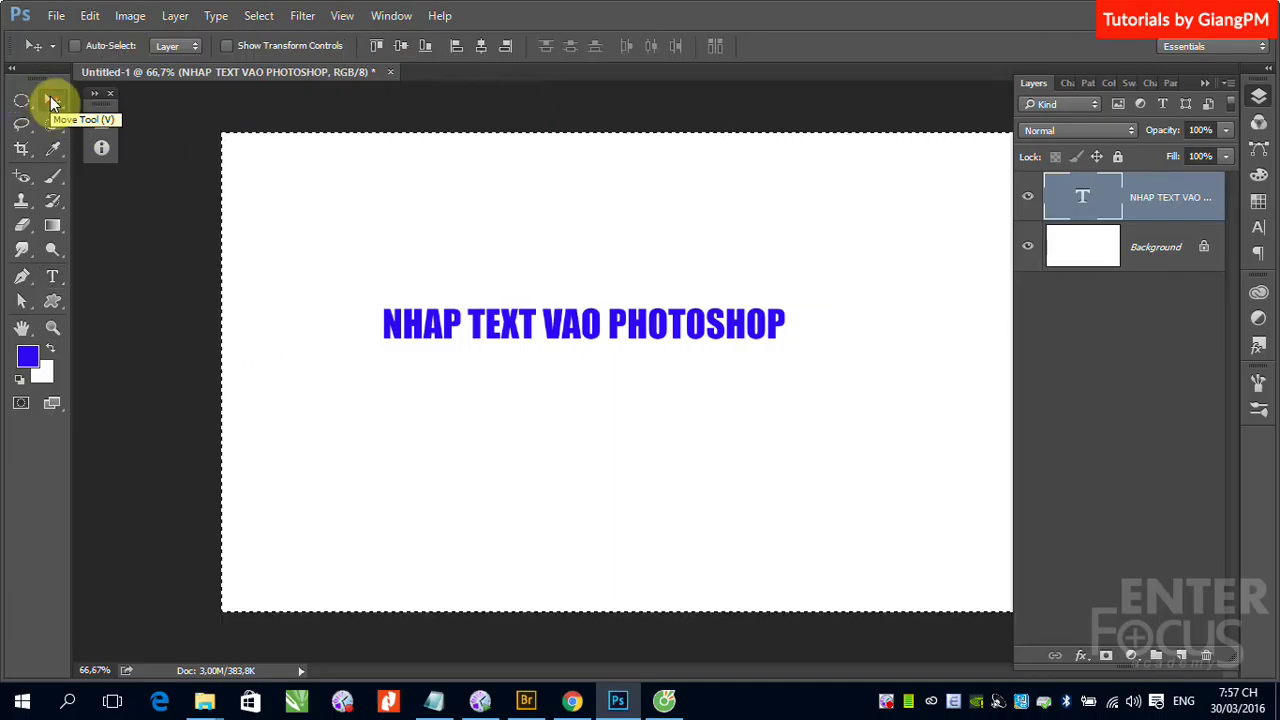
left_click(55, 276)
left_click(549, 46)
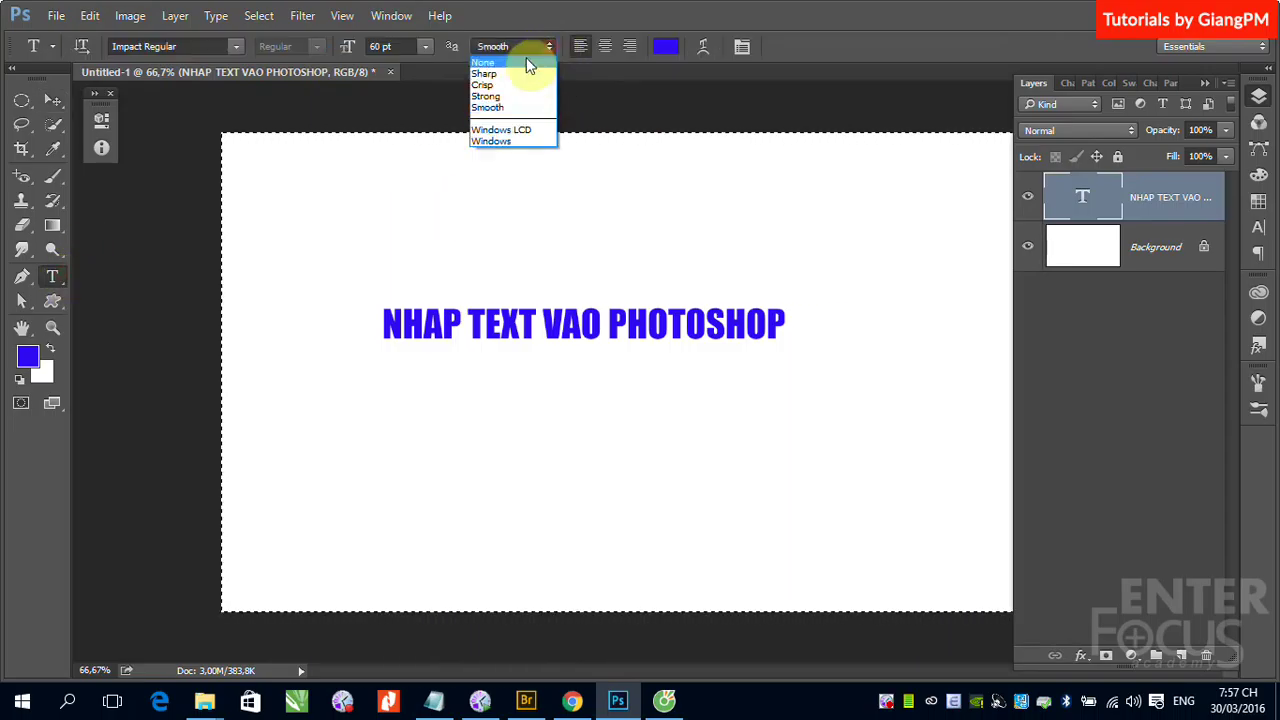
left_click(519, 61)
left_click(52, 100)
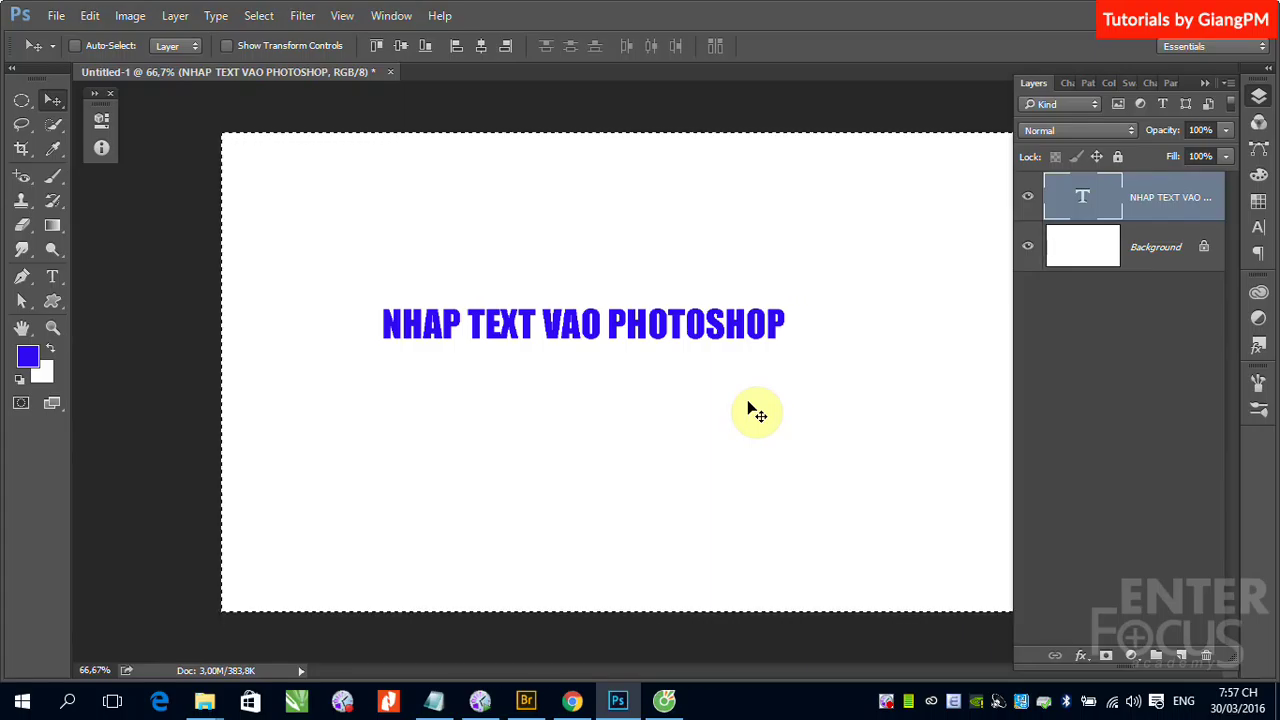
left_click(53, 275)
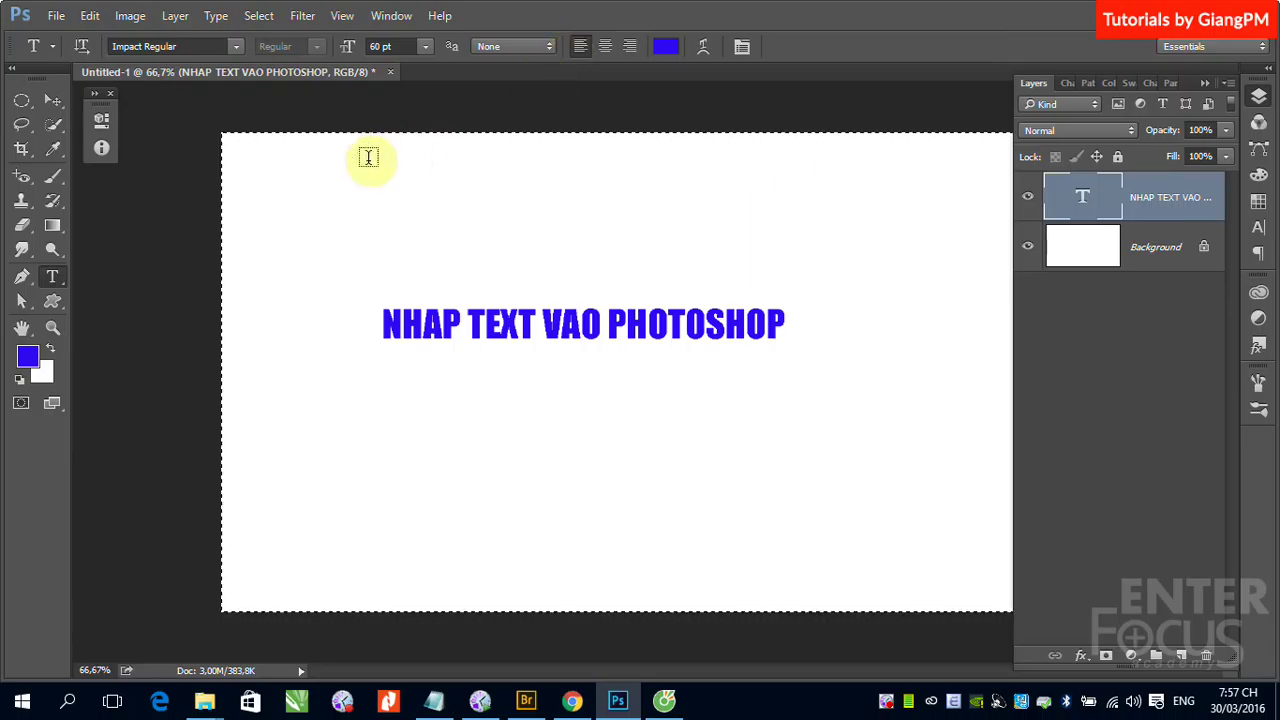
- Select the heading text layer and drag it up toward the top of the canvas
left_click(55, 102)
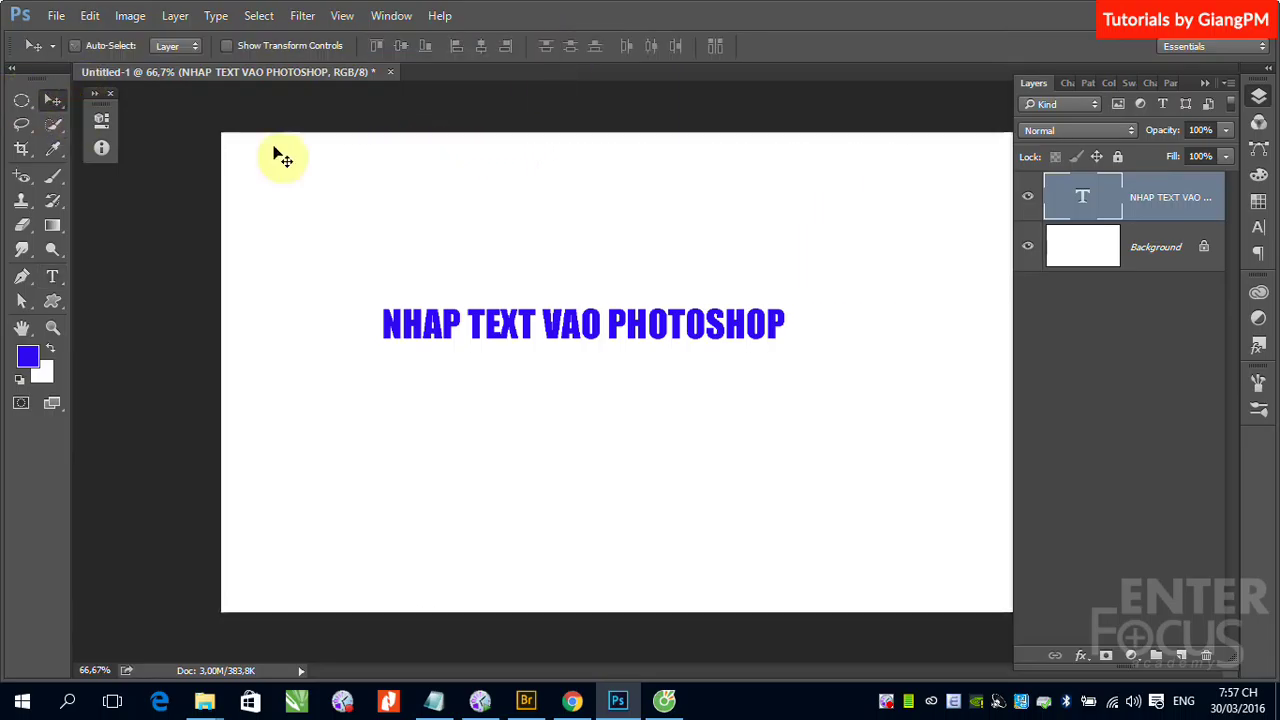
key("ctrl+d")
right_click(580, 342)
left_click(600, 346)
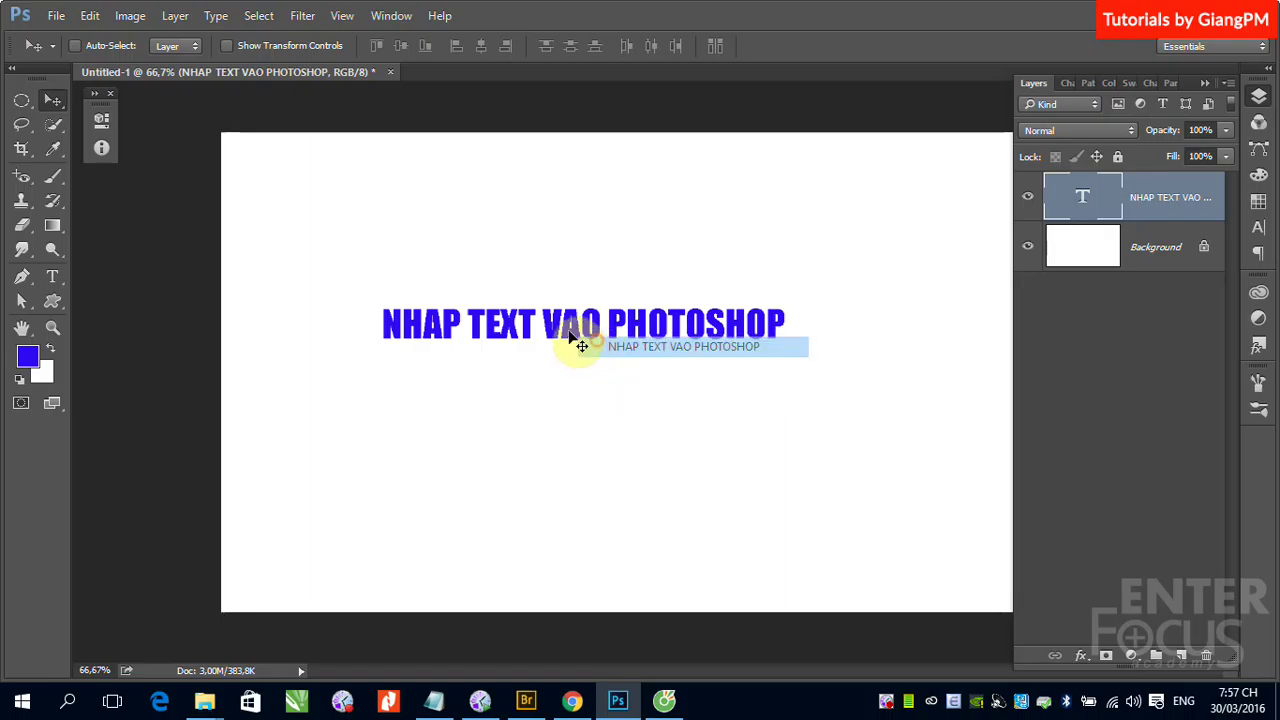
left_click_drag(580, 343, 543, 175)
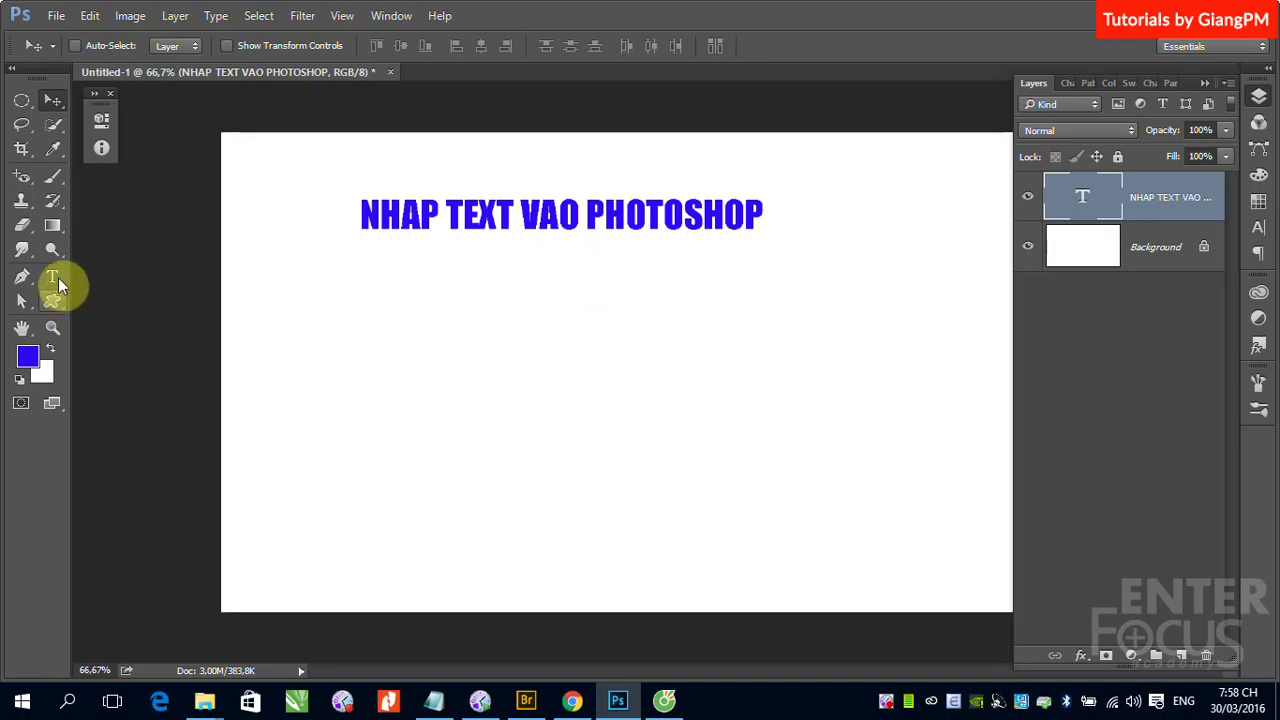
- Paste a second copy of the phrase at the heading line's end and commit it
left_click(53, 277)
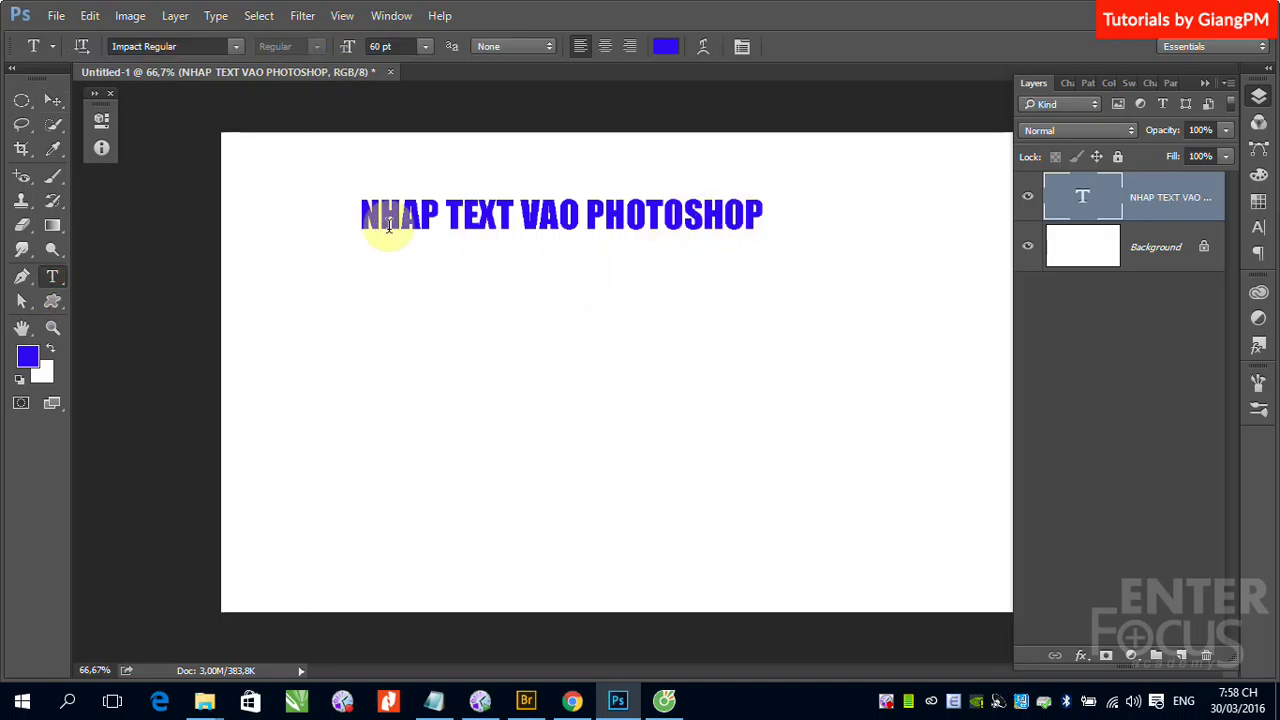
left_click_drag(363, 214, 765, 222)
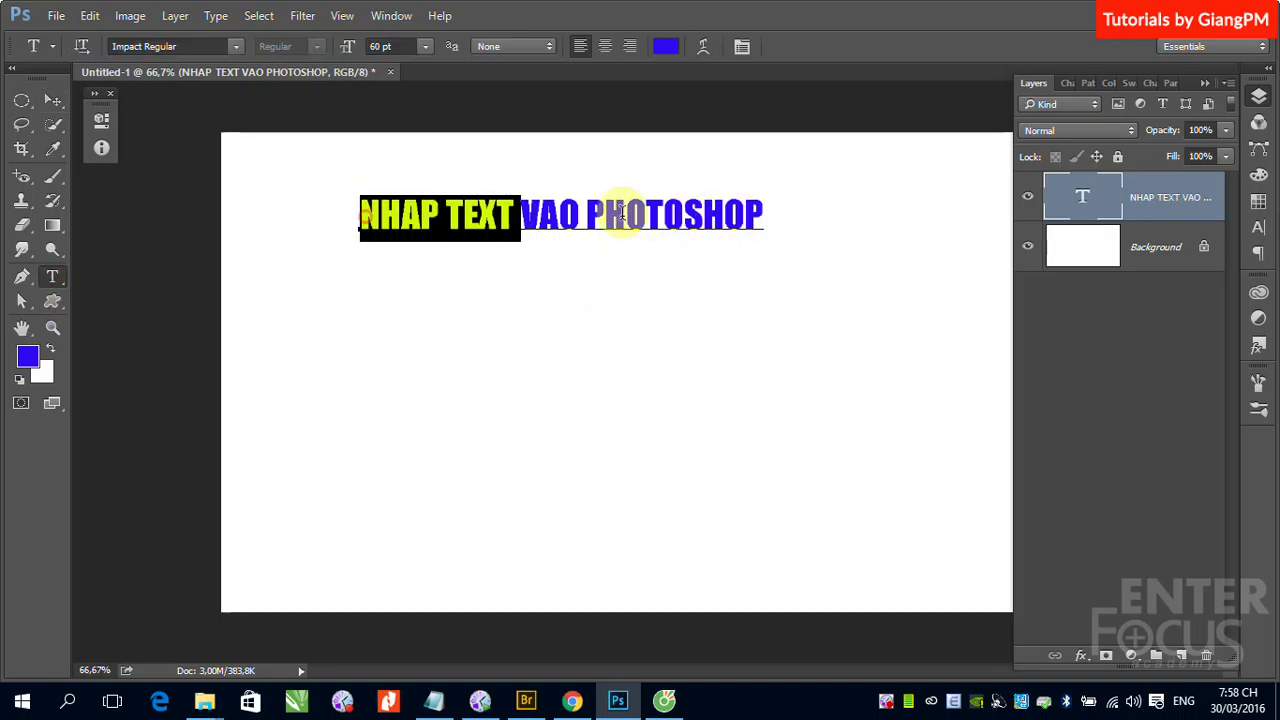
left_click(768, 232)
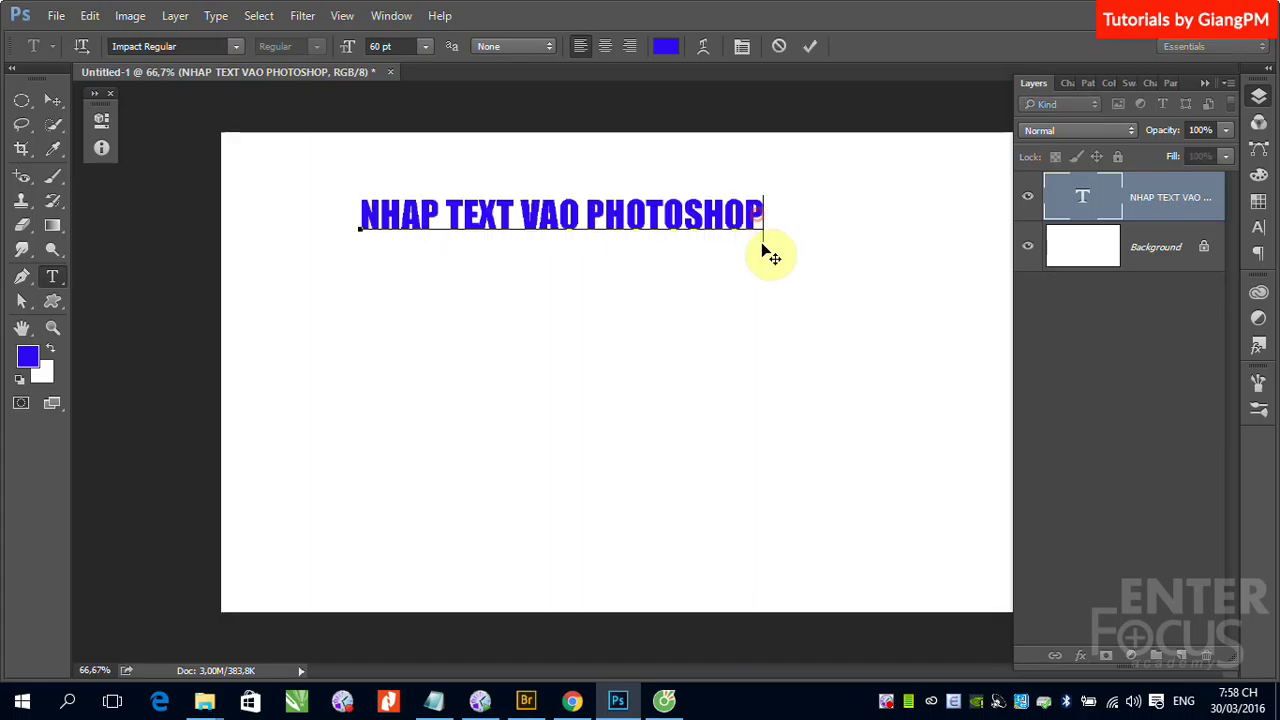
key("ctrl+v")
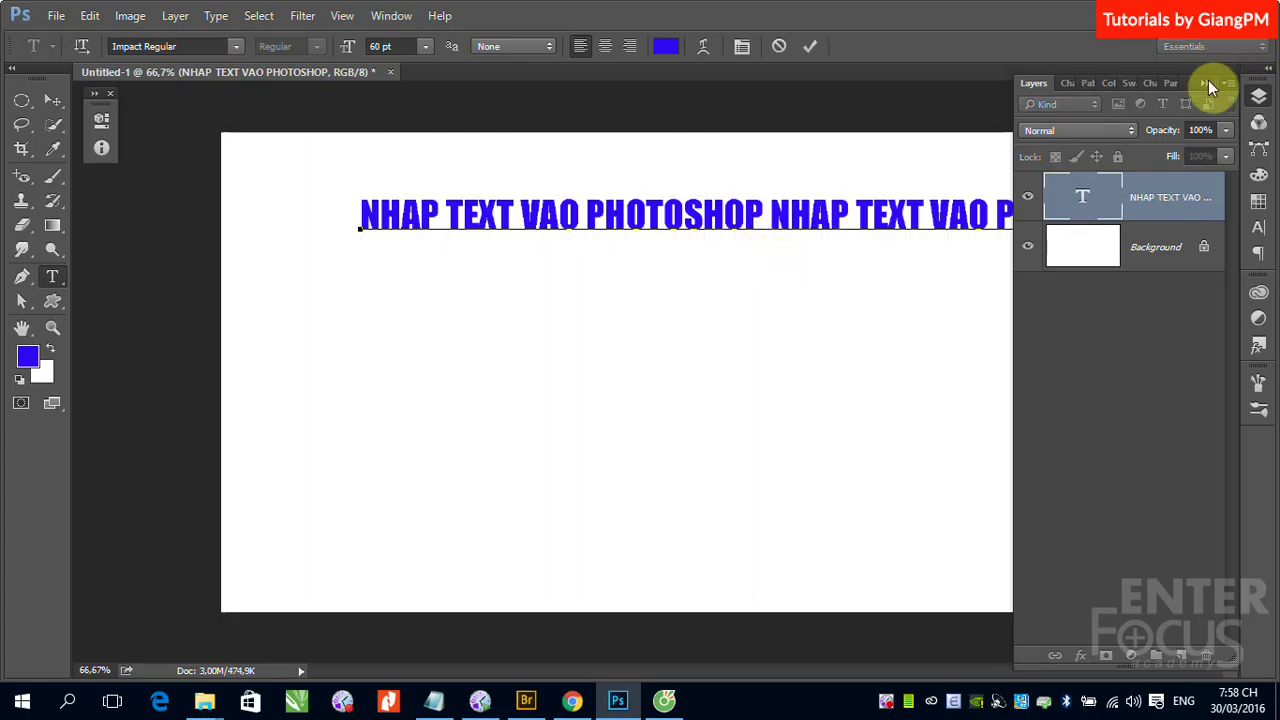
left_click(1205, 83)
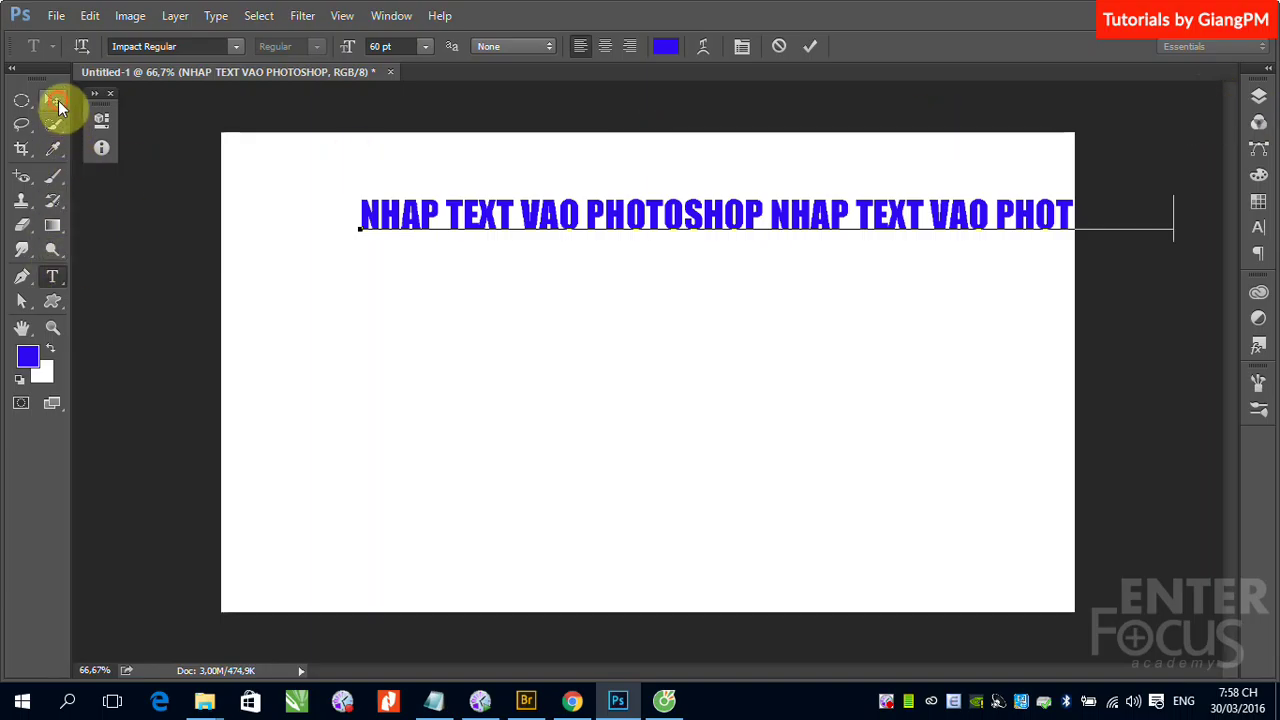
left_click(58, 104)
left_click(52, 277)
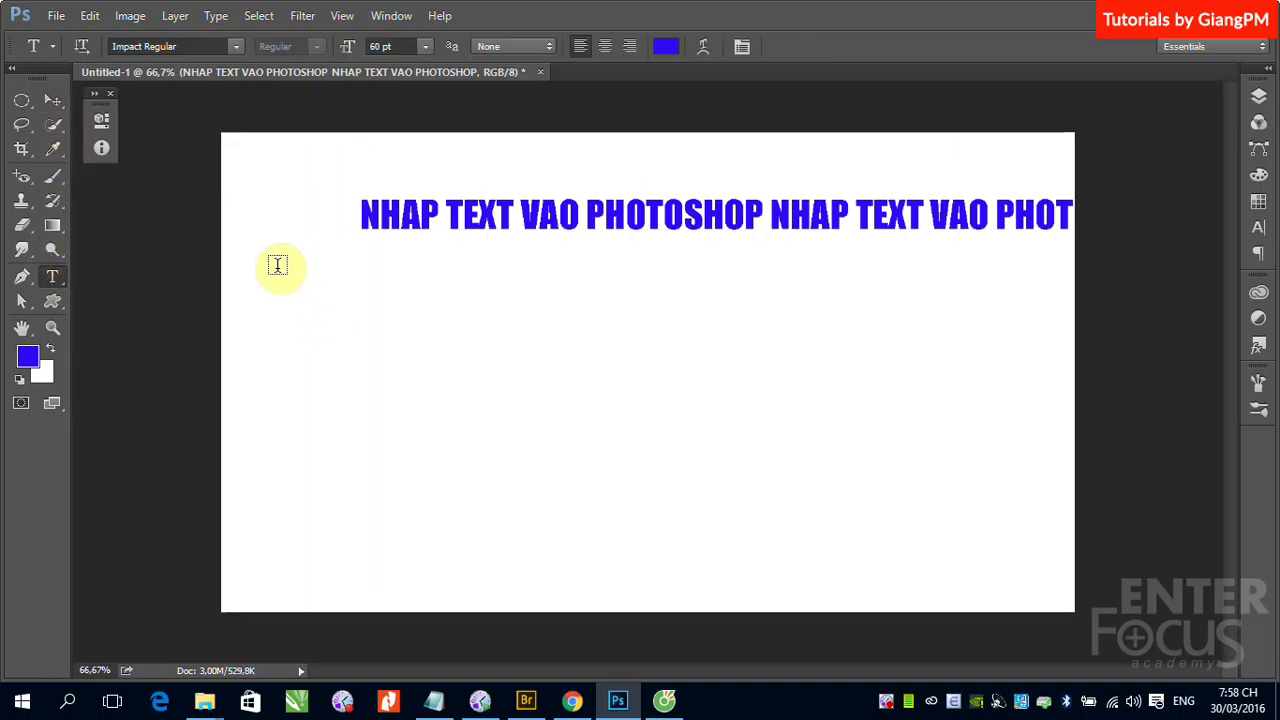
- Draw a paragraph text box under the heading, paste the phrase several times, and commit
left_click_drag(277, 267, 684, 567)
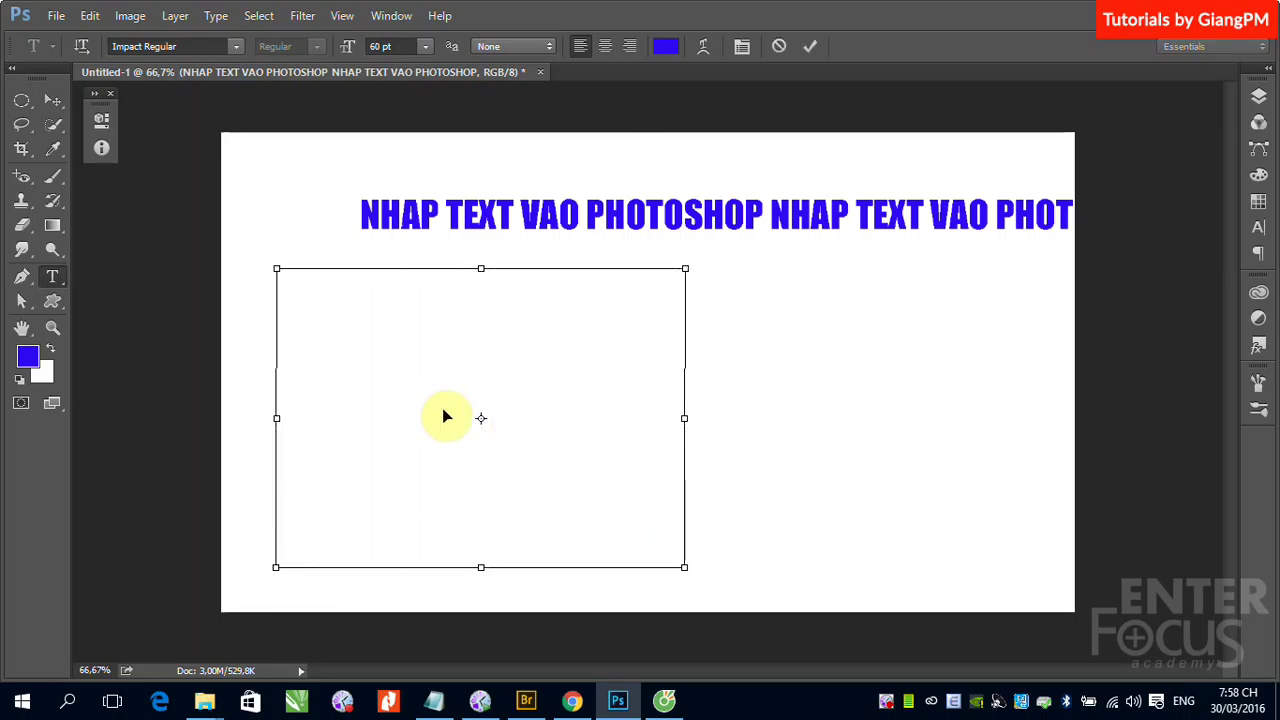
key("ctrl+v")
key("ctrl+v")
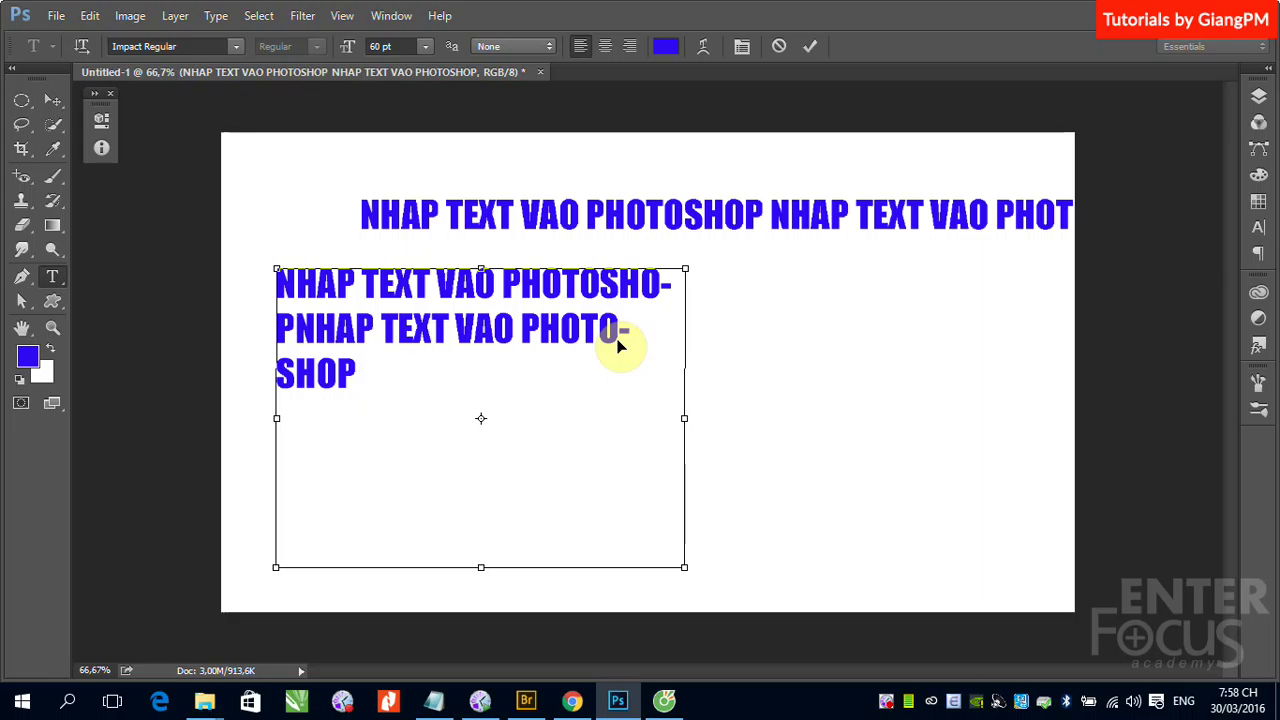
key("ctrl+v")
key("ctrl+v")
key("ctrl+v")
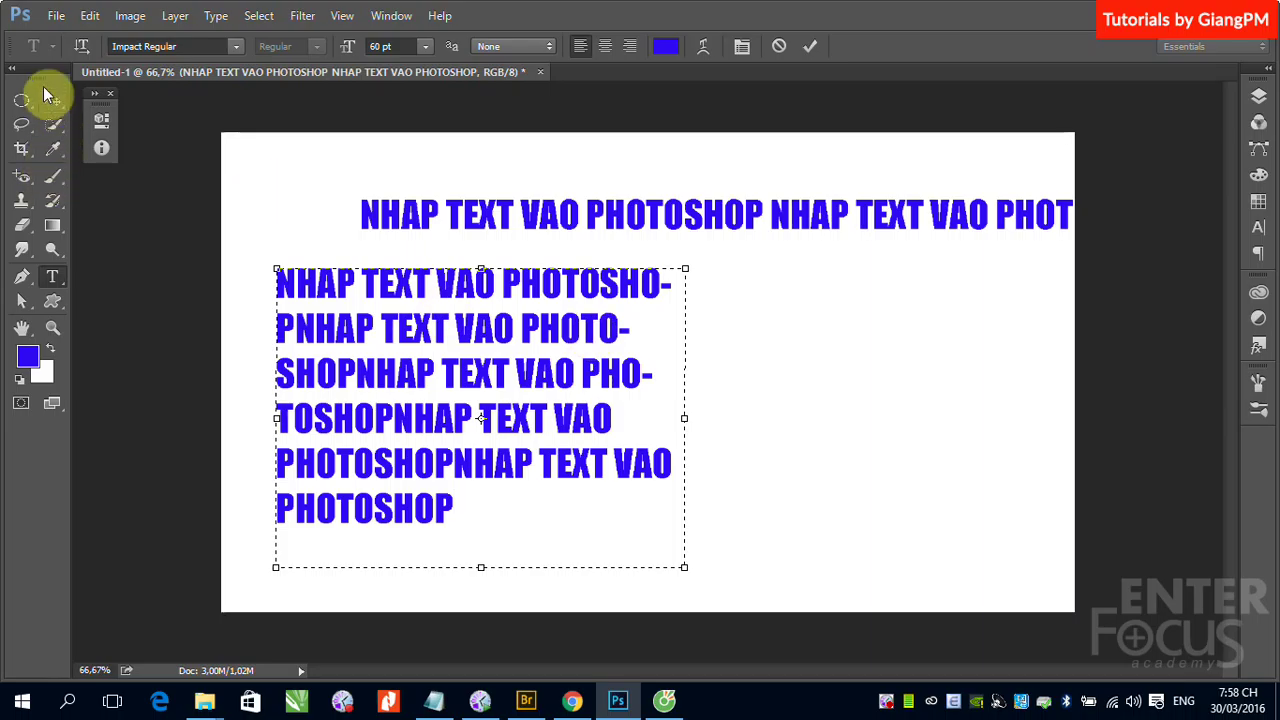
left_click(53, 100)
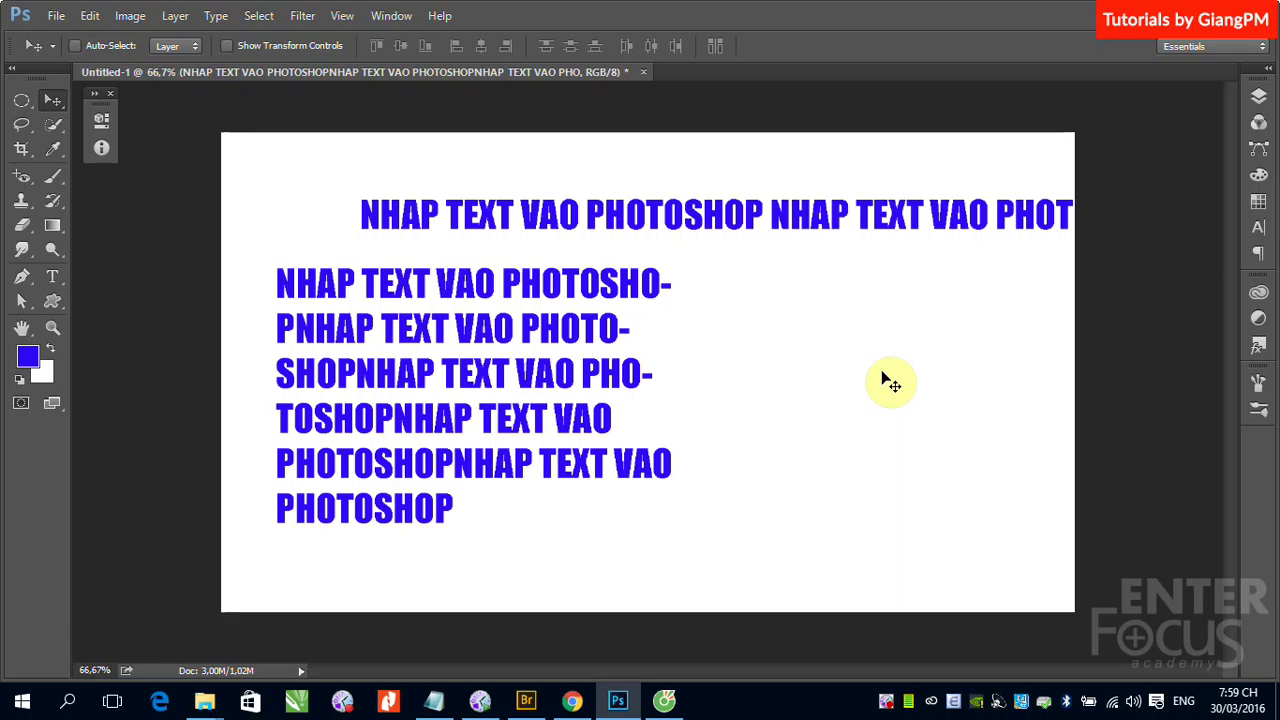
left_click(1268, 104)
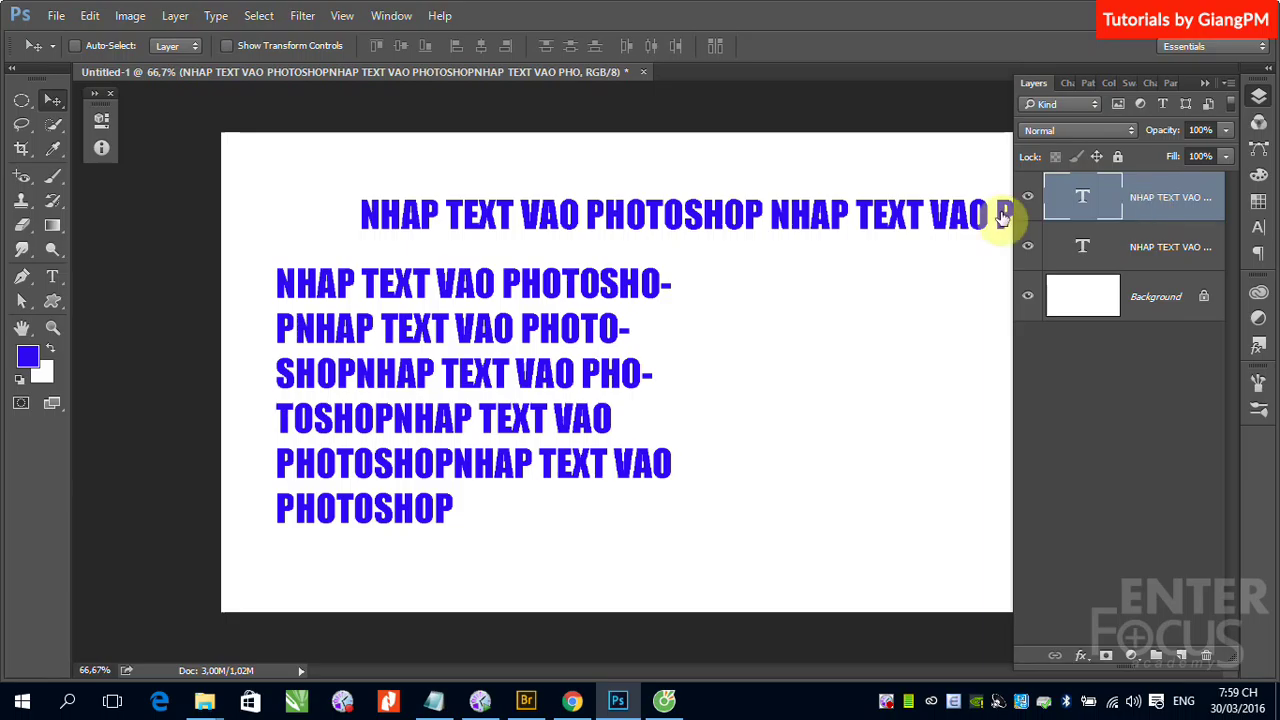
left_click(53, 277)
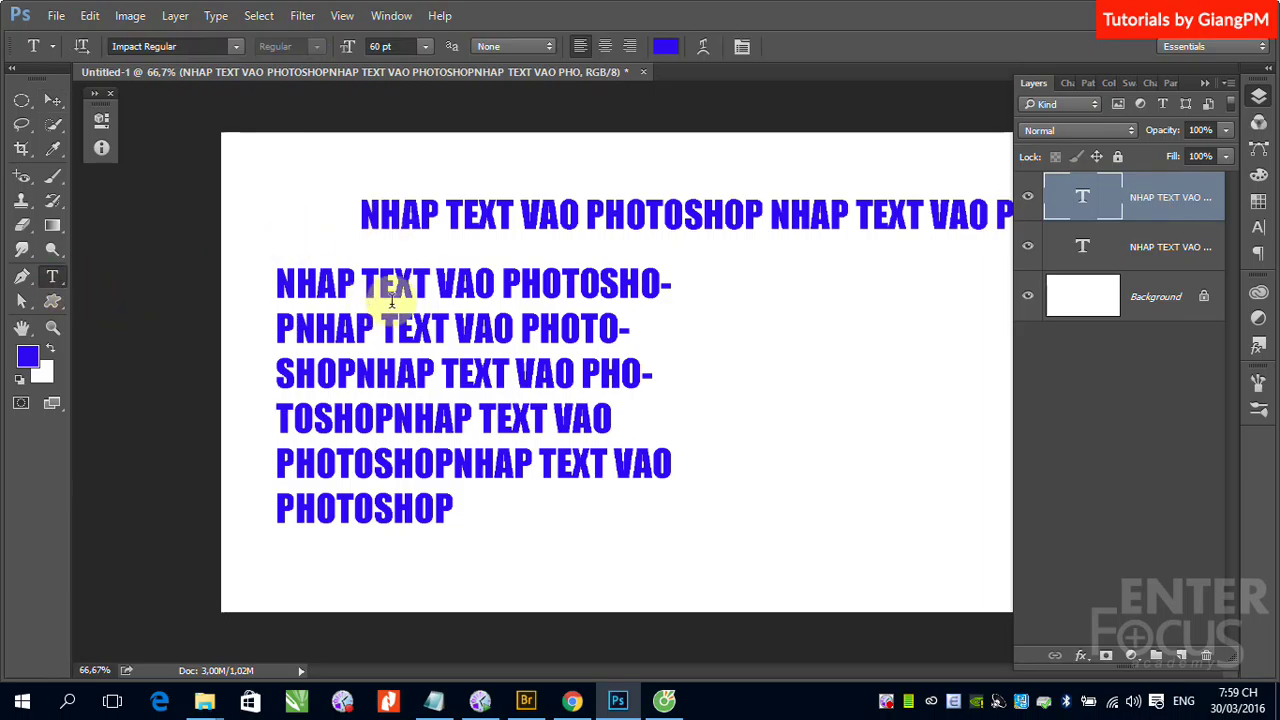
left_click(467, 291)
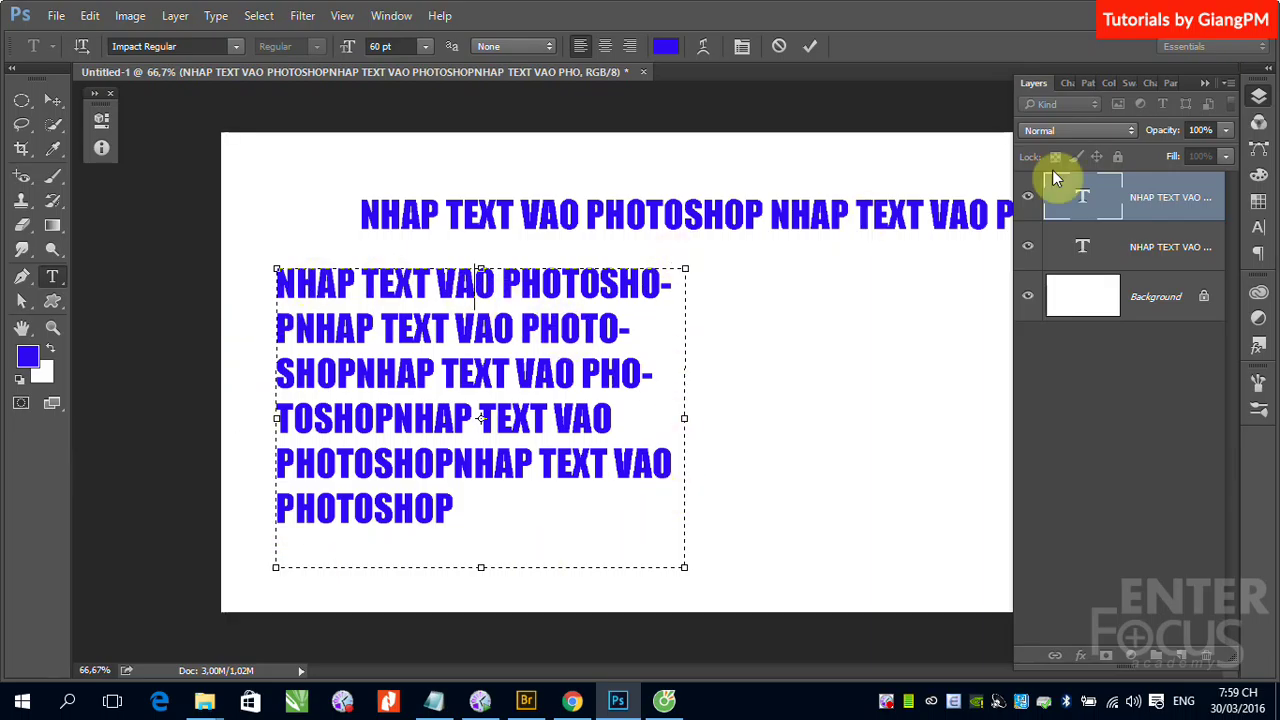
left_click(1125, 250)
left_click(703, 213)
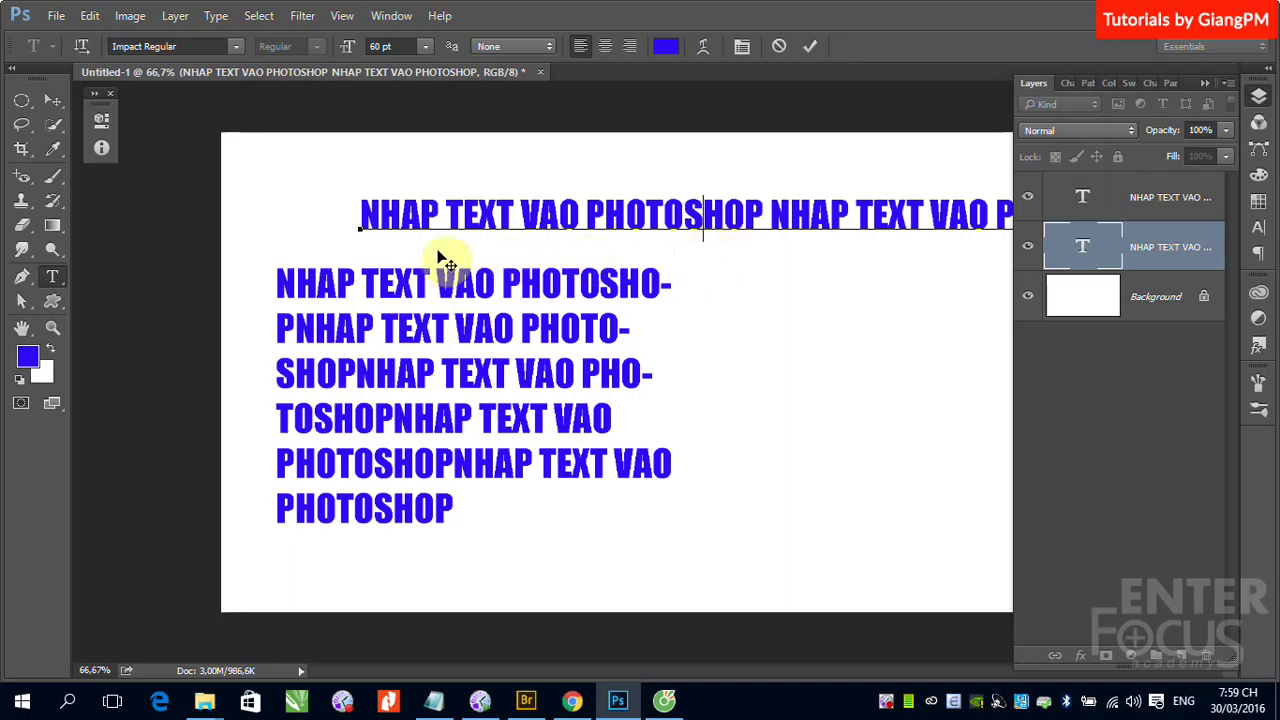
left_click(1206, 83)
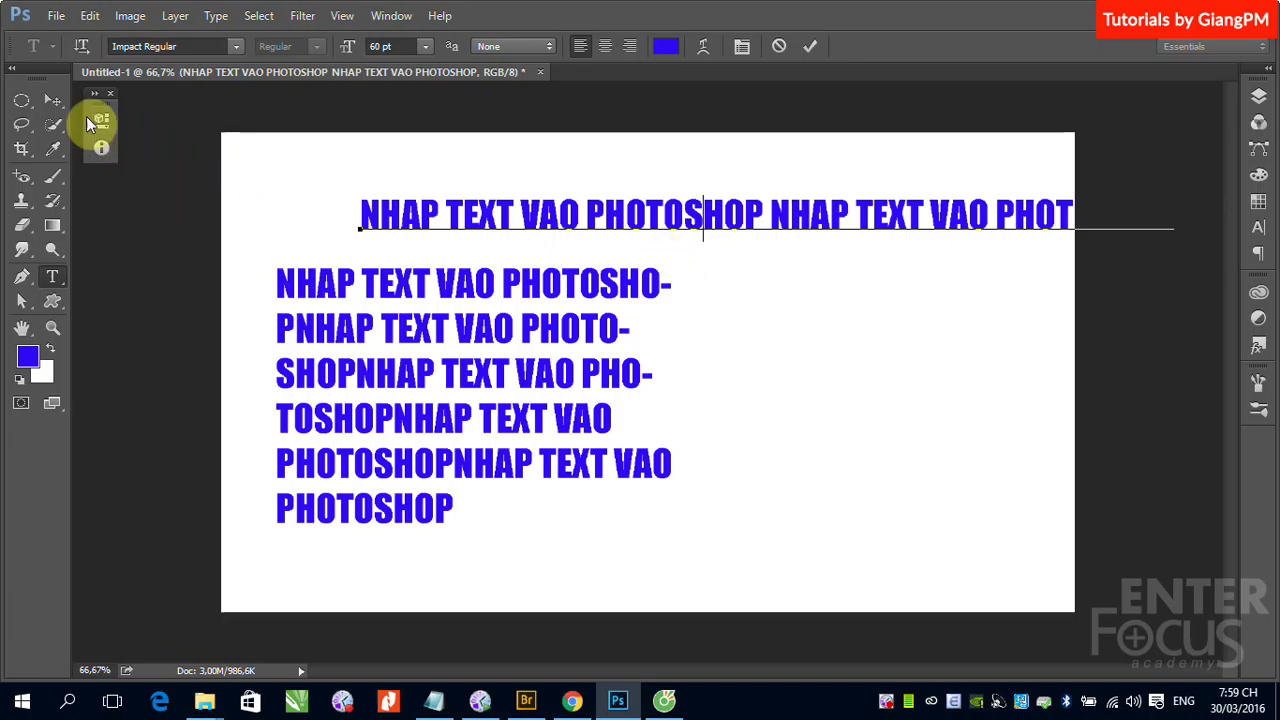
left_click(54, 101)
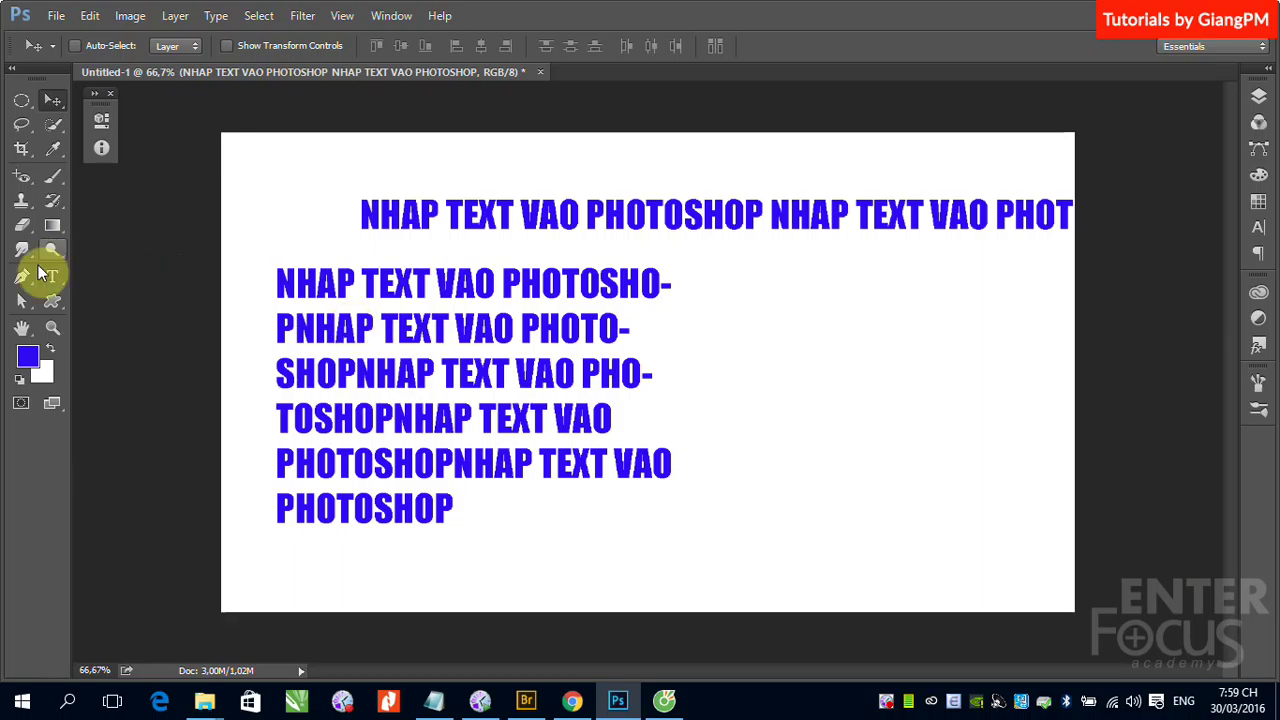
- Select NHAP TEXT VAO in the heading, move the paragraph layer to the top, and edit the paragraph
left_click(52, 277)
left_click(407, 222)
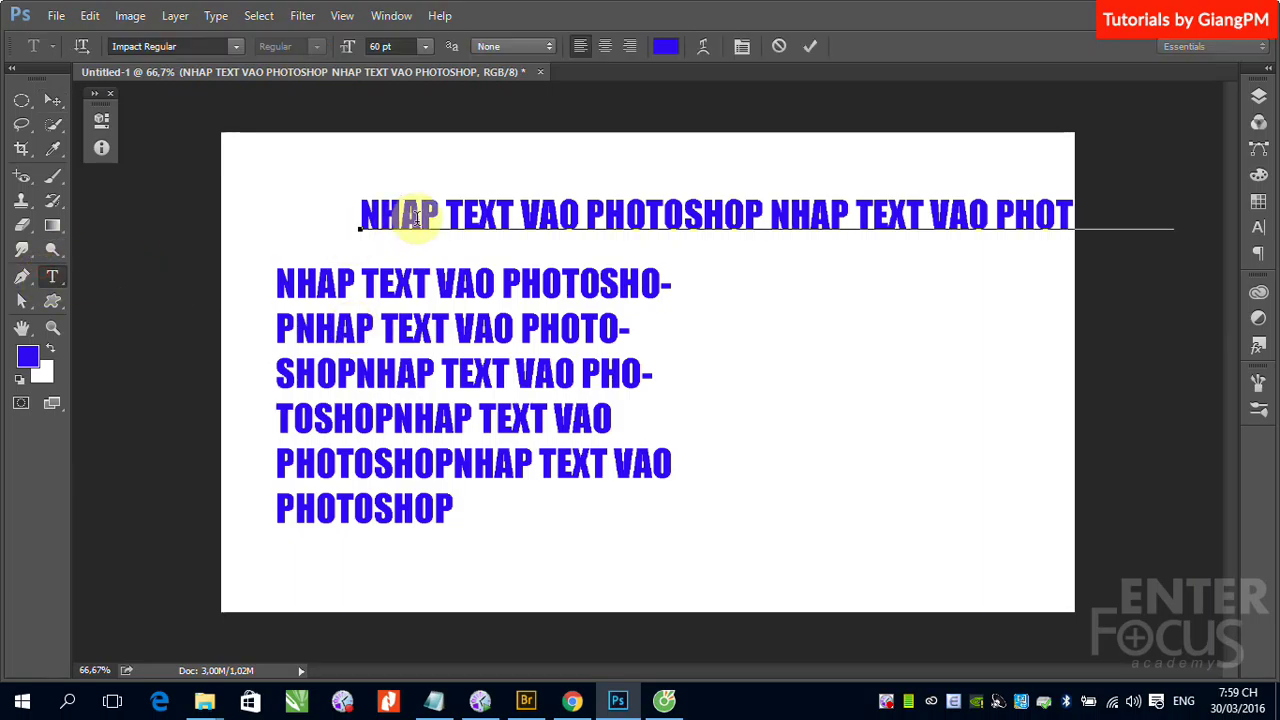
left_click_drag(366, 212, 574, 213)
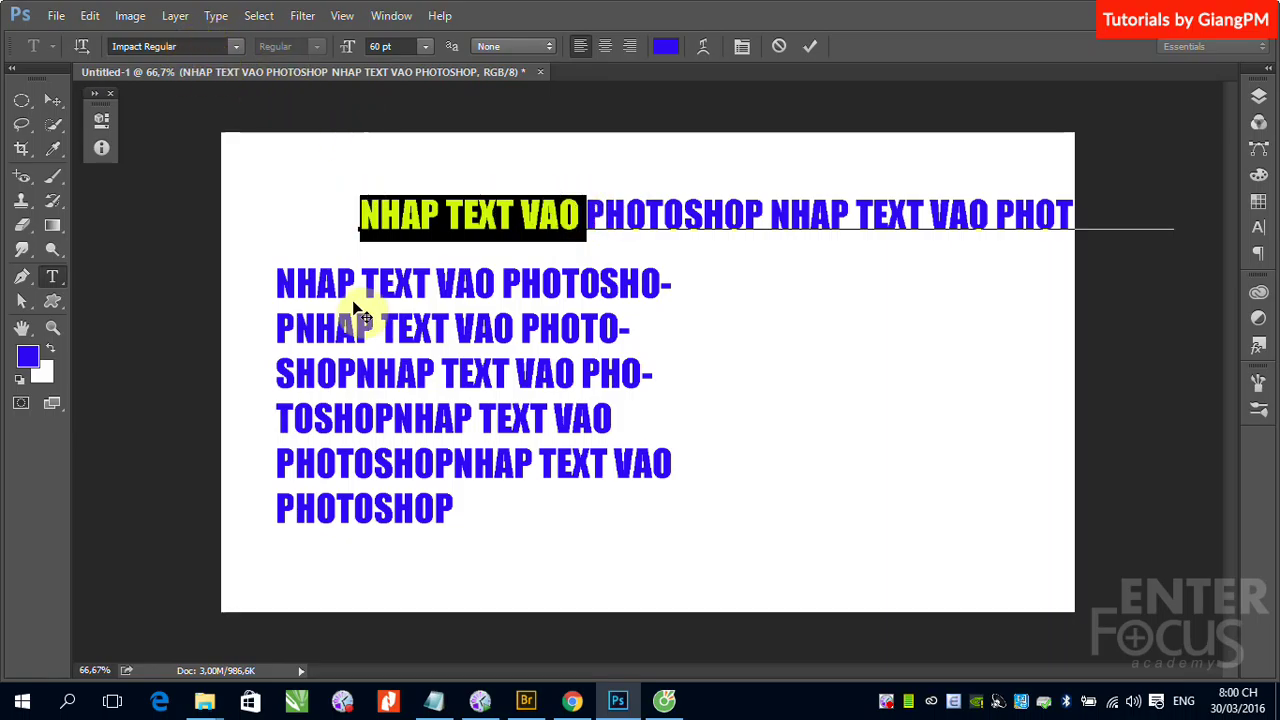
left_click(1259, 100)
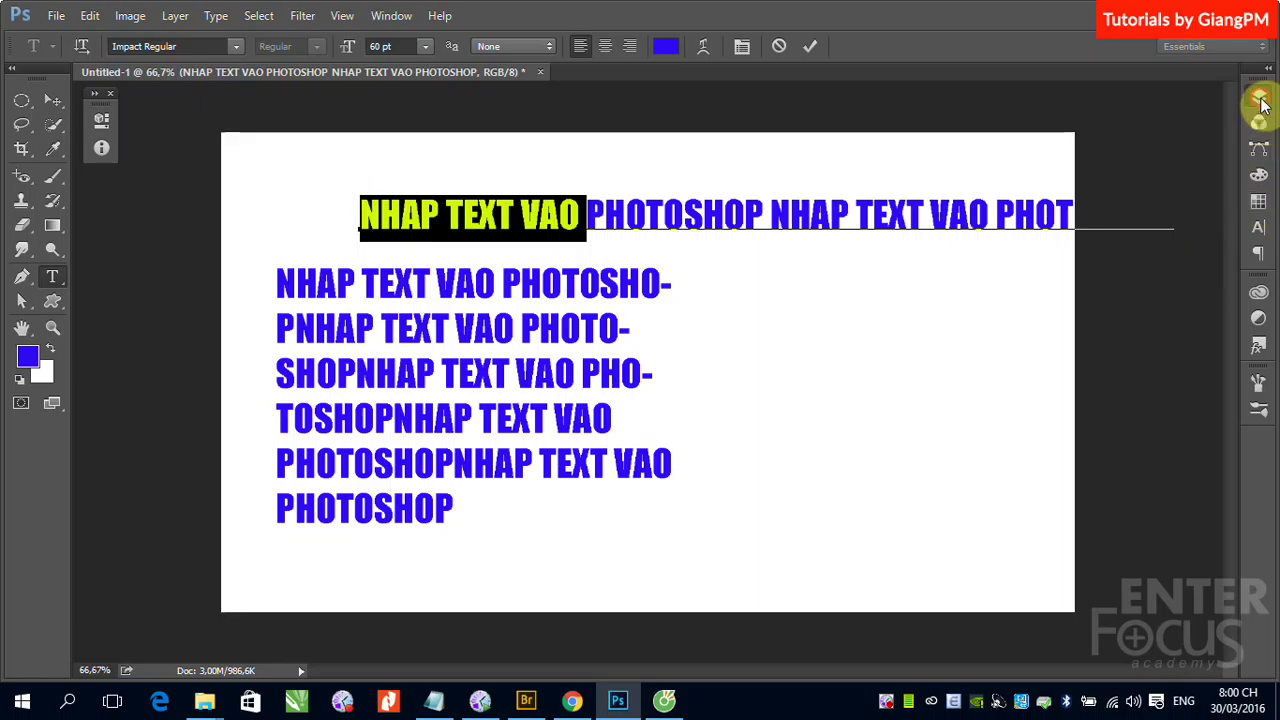
left_click_drag(1143, 260, 1143, 205)
left_click(514, 328)
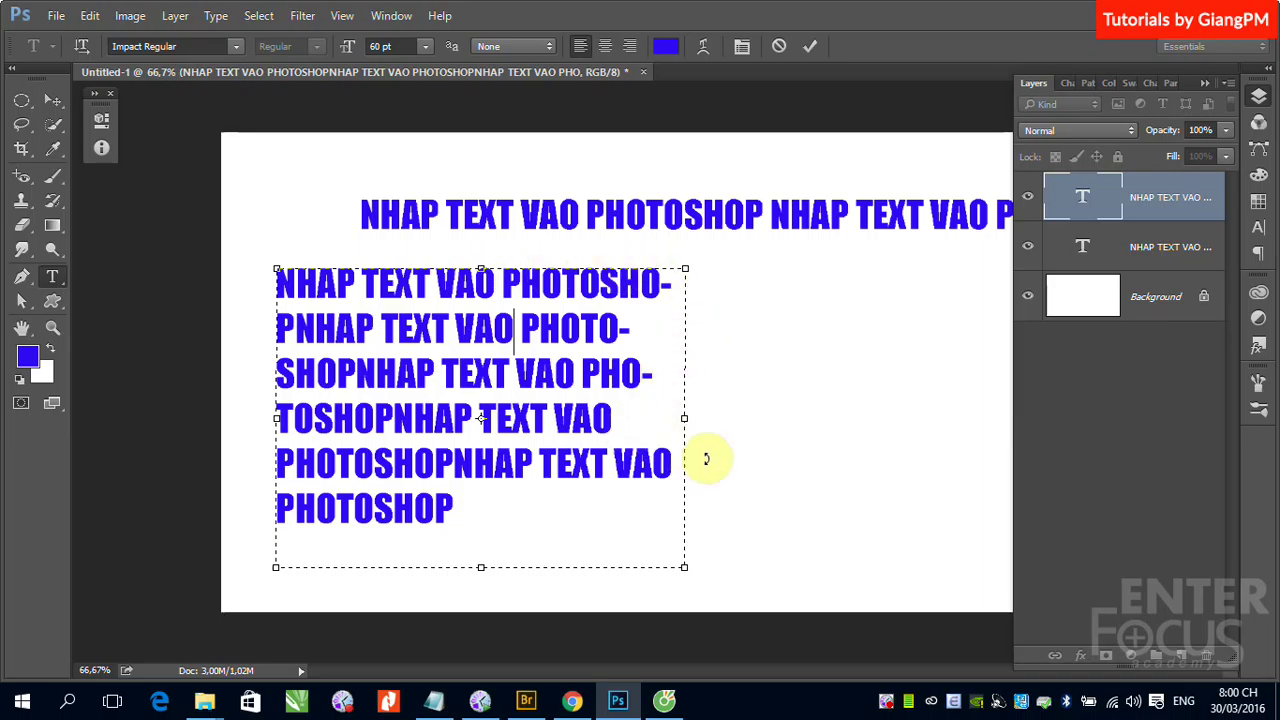
- Drag the paragraph box's right handle narrower so the text rewraps to five lines, then commit
left_click_drag(685, 418, 896, 416)
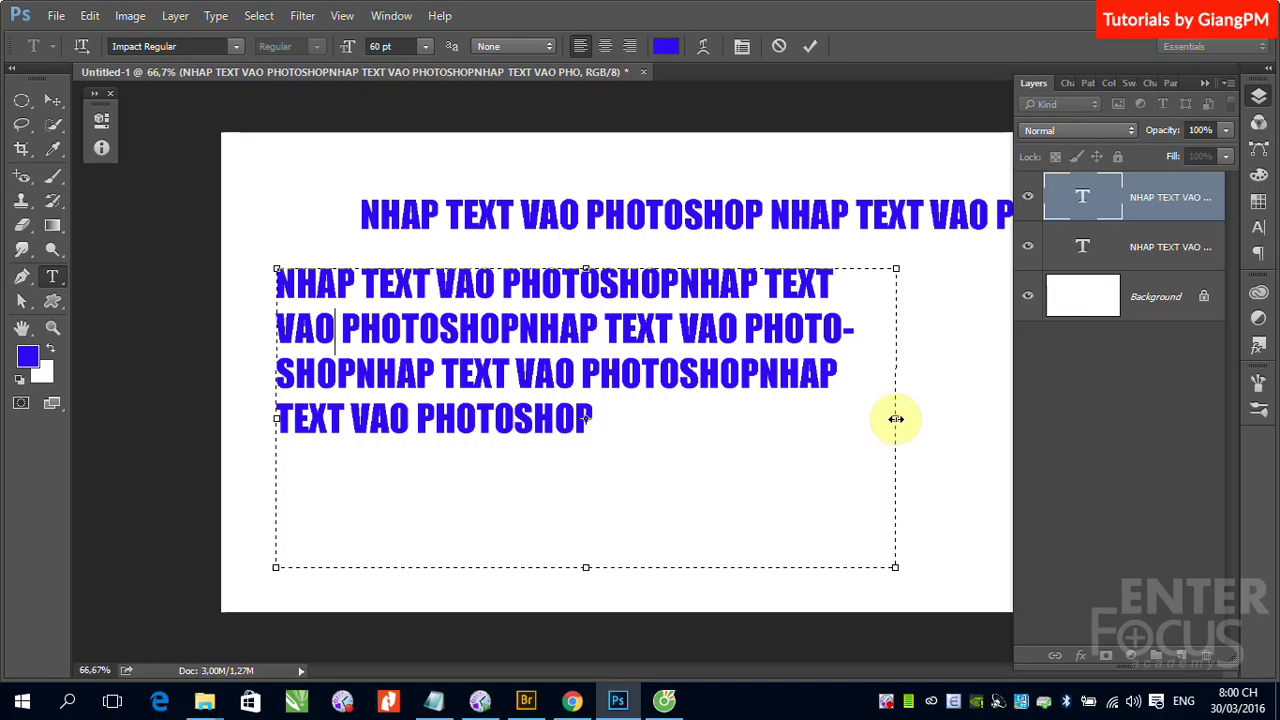
mouse_move(895, 424)
left_mouse_down()
mouse_move(968, 423)
mouse_move(600, 437)
mouse_move(790, 445)
left_mouse_up()
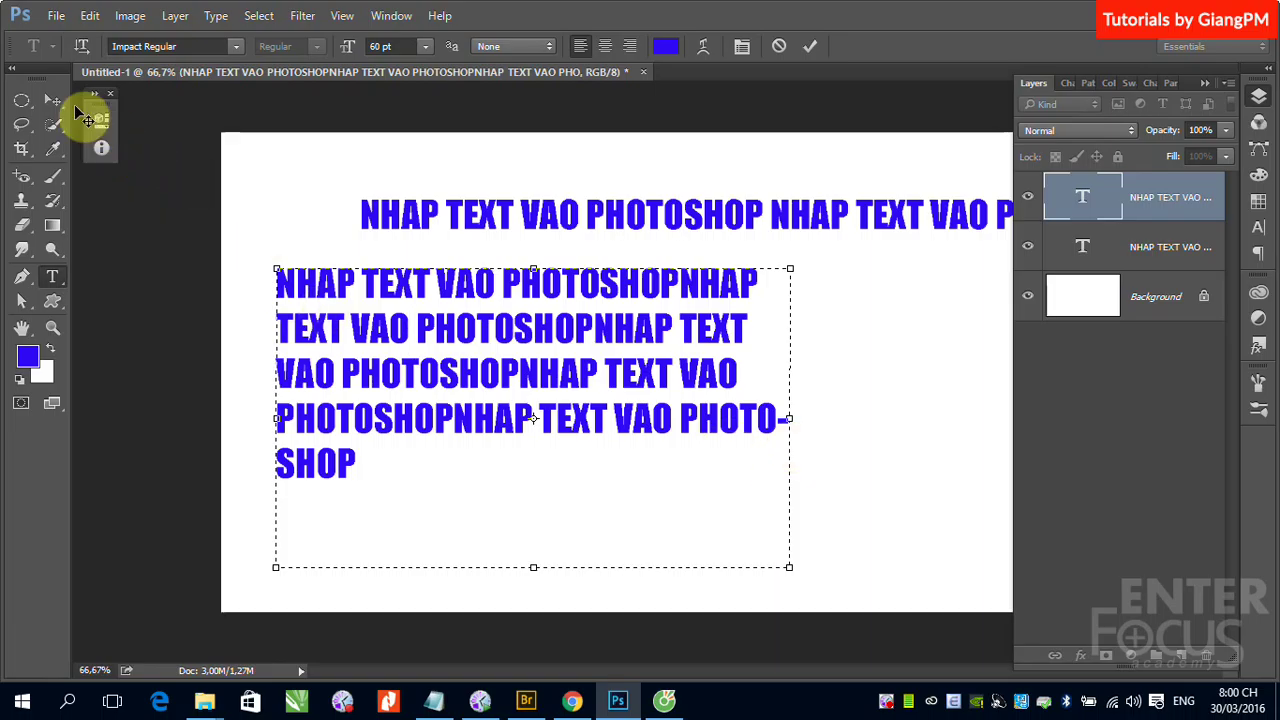
left_click(52, 104)
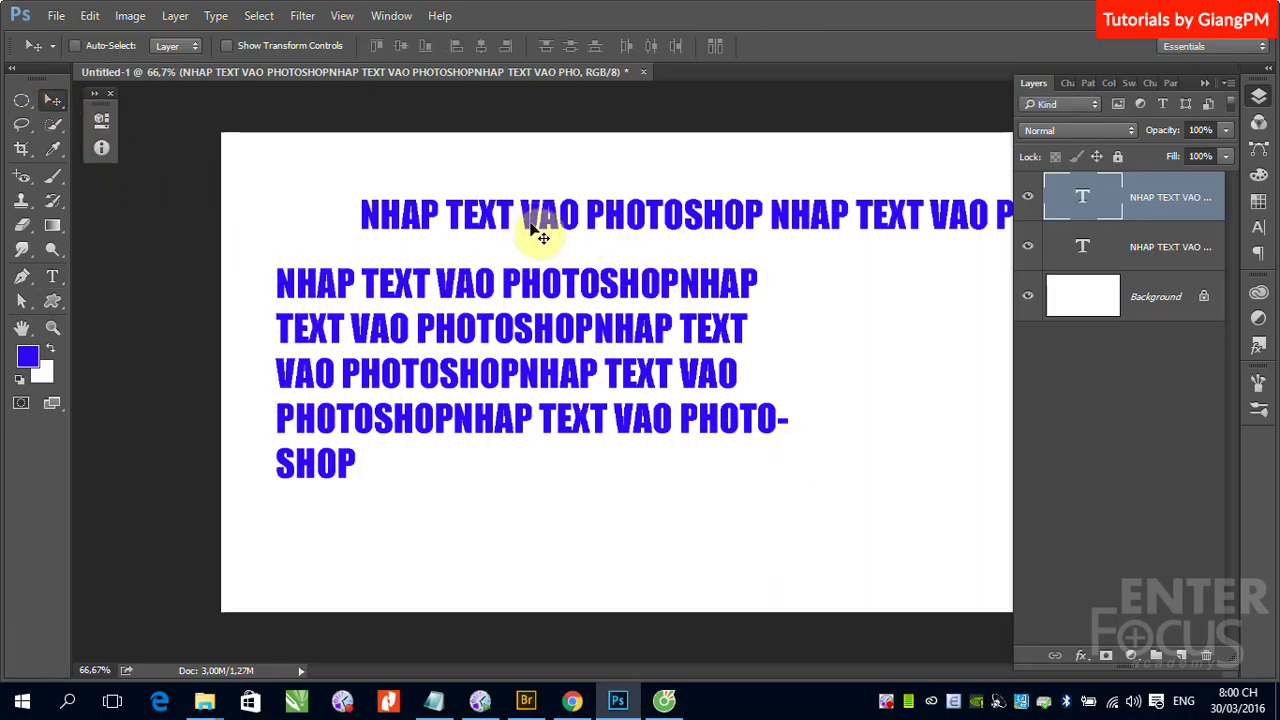
- Scale the paragraph text layer horizontally to about 86% width
right_click(514, 297)
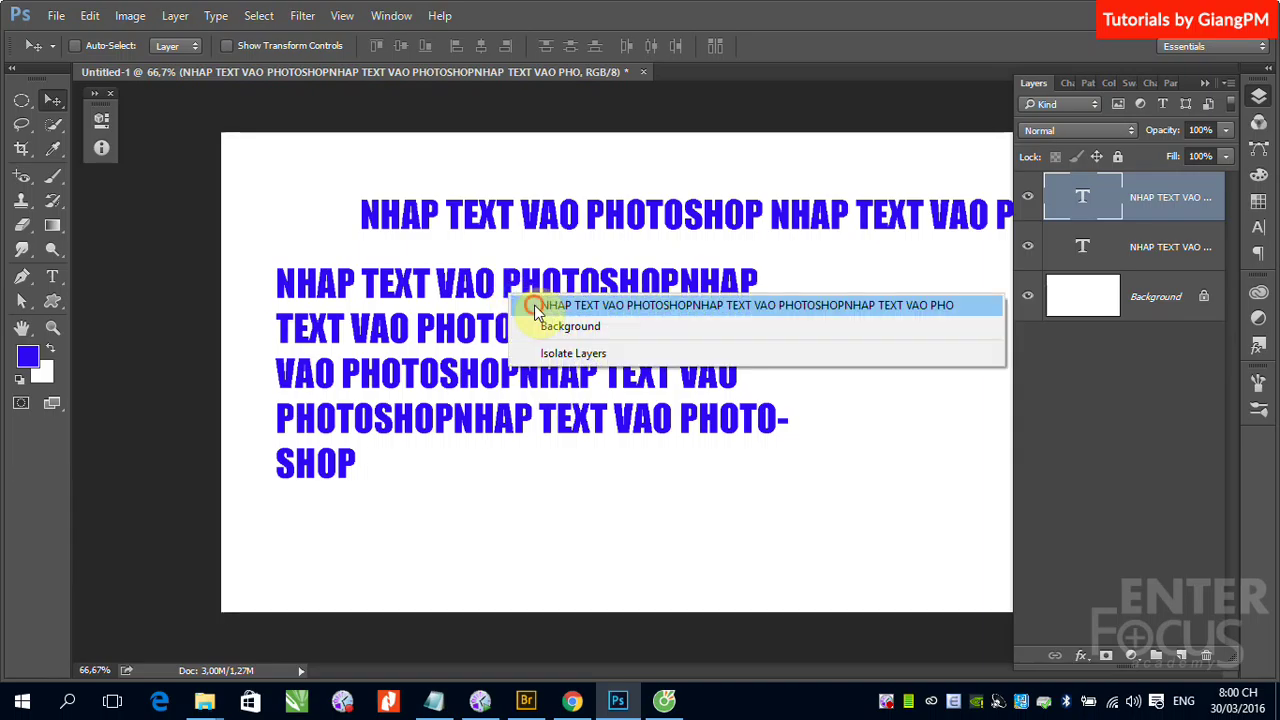
left_click(520, 297)
key("ctrl+t")
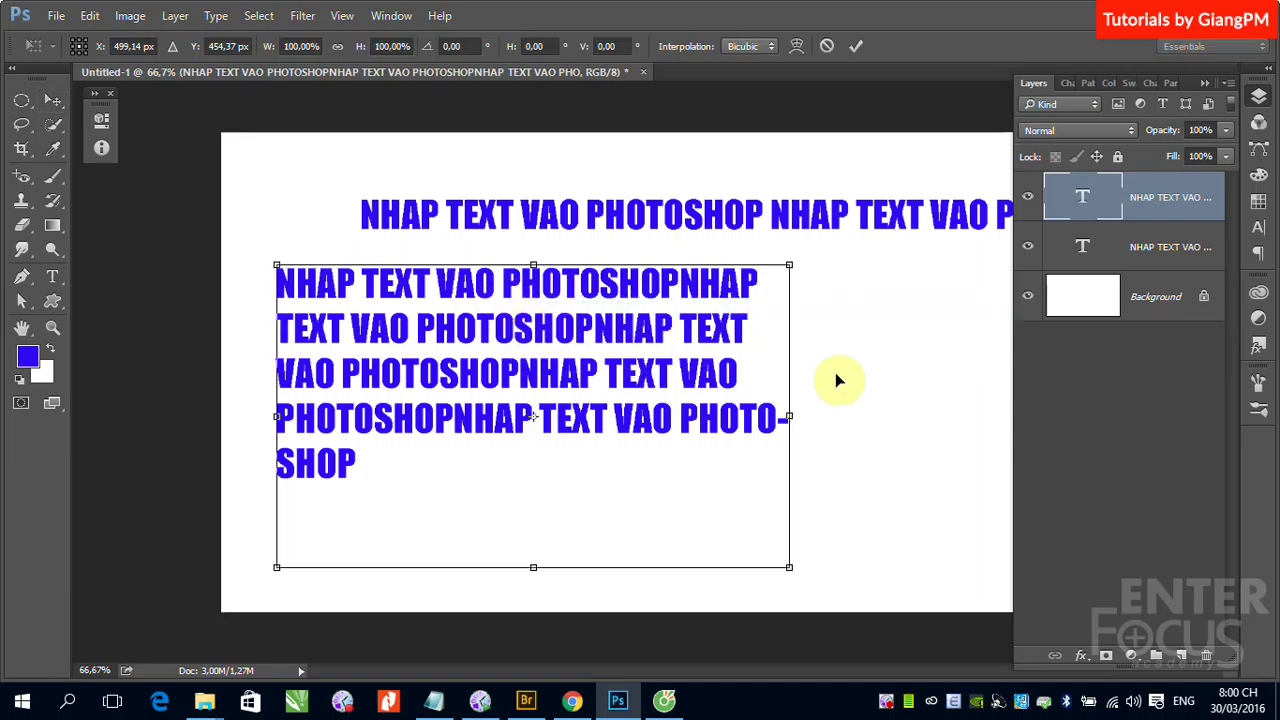
mouse_move(790, 417)
left_mouse_down()
mouse_move(875, 418)
mouse_move(699, 442)
mouse_move(722, 443)
left_mouse_up()
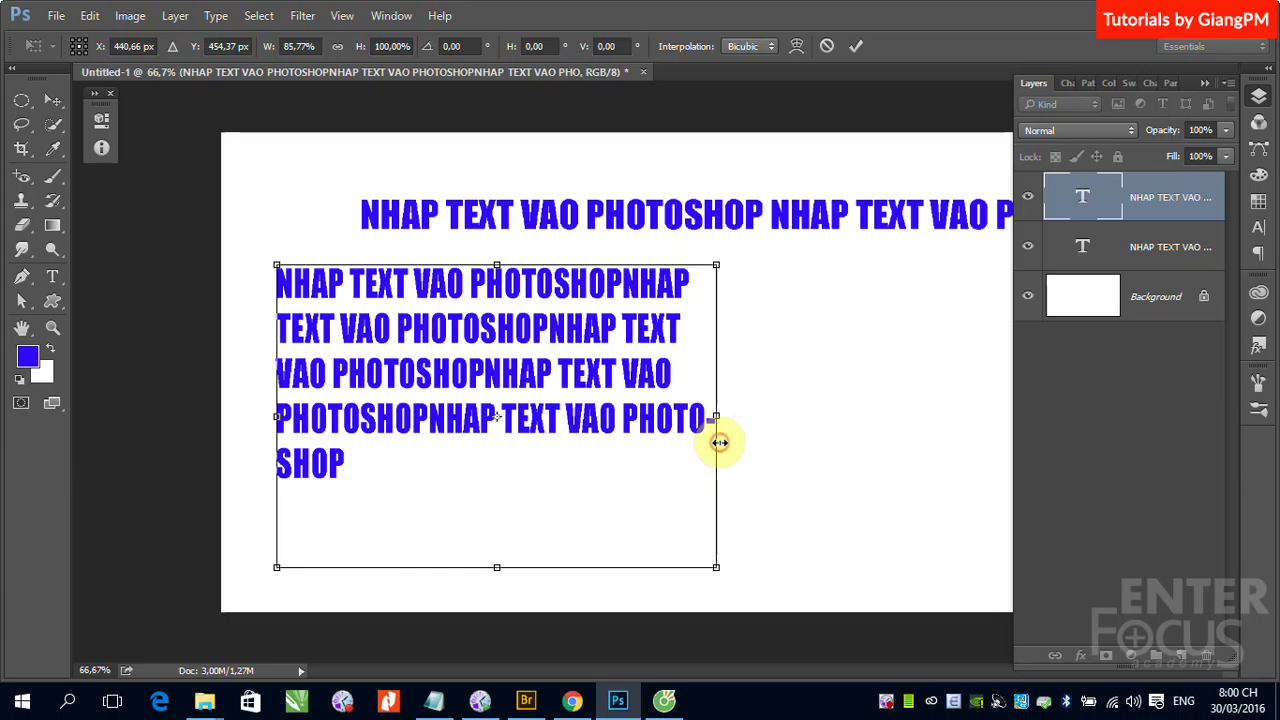
key("Return")
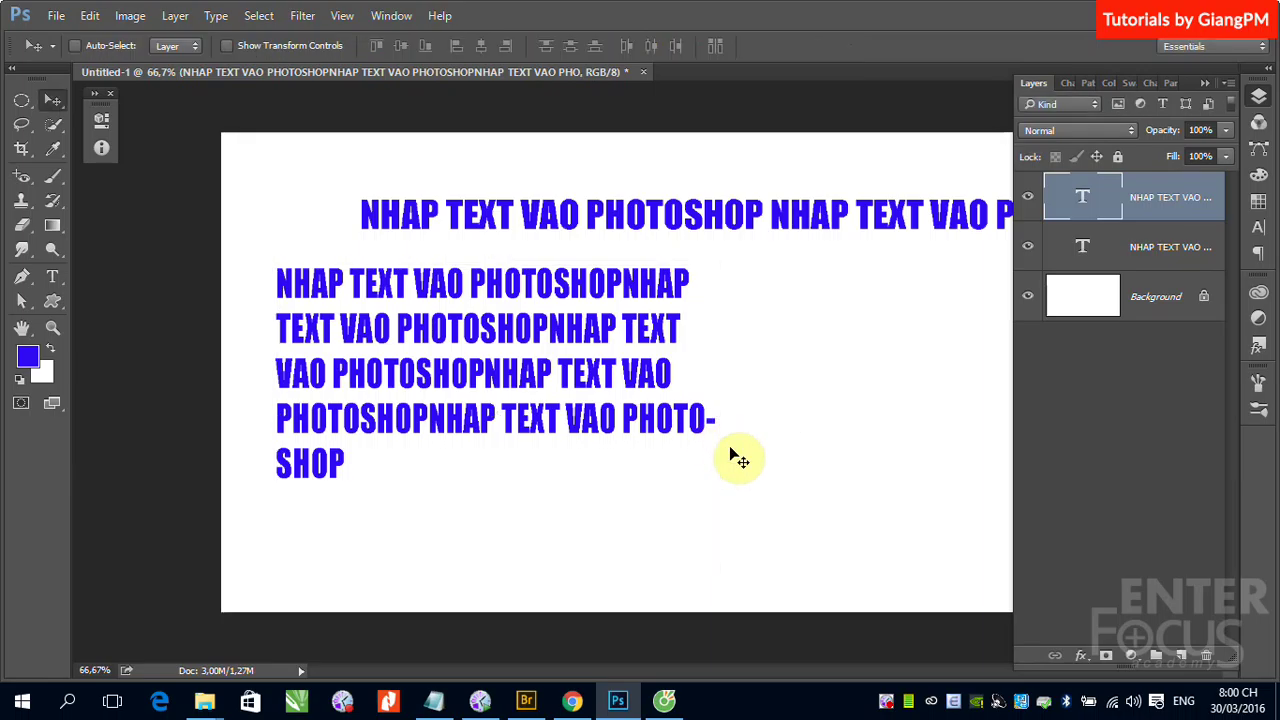
left_click(52, 276)
left_click(385, 310)
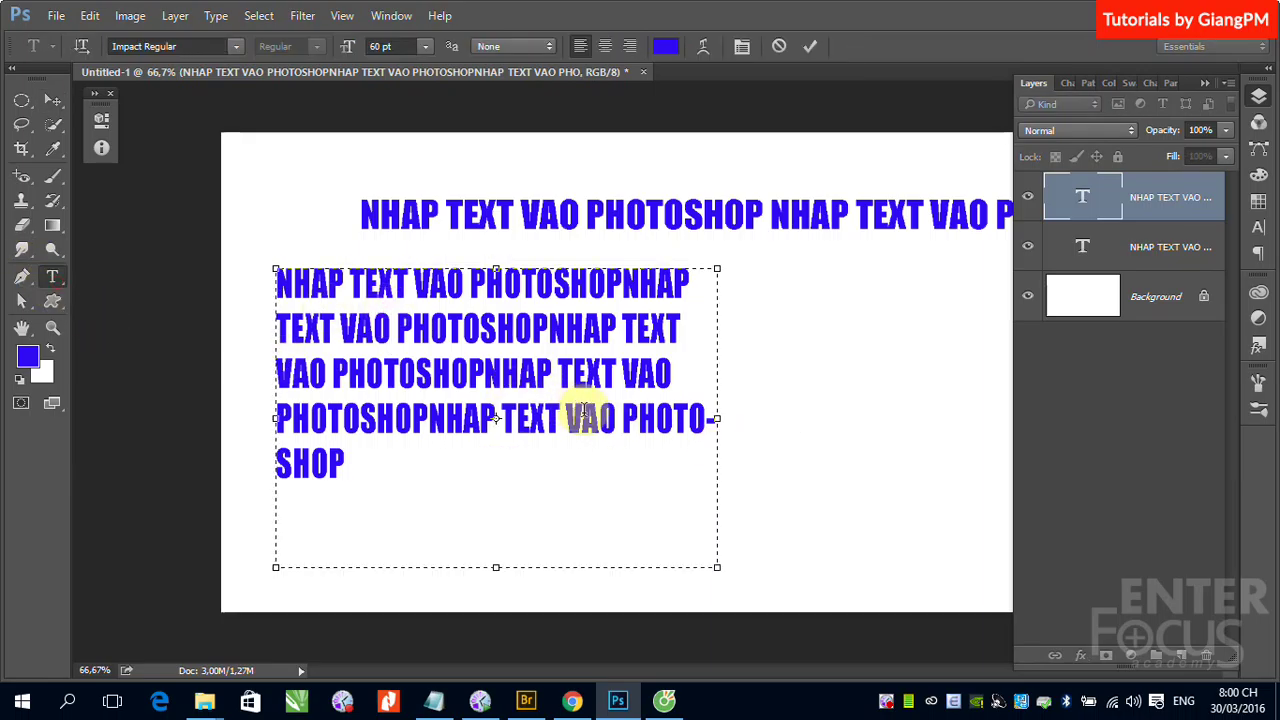
left_click(53, 100)
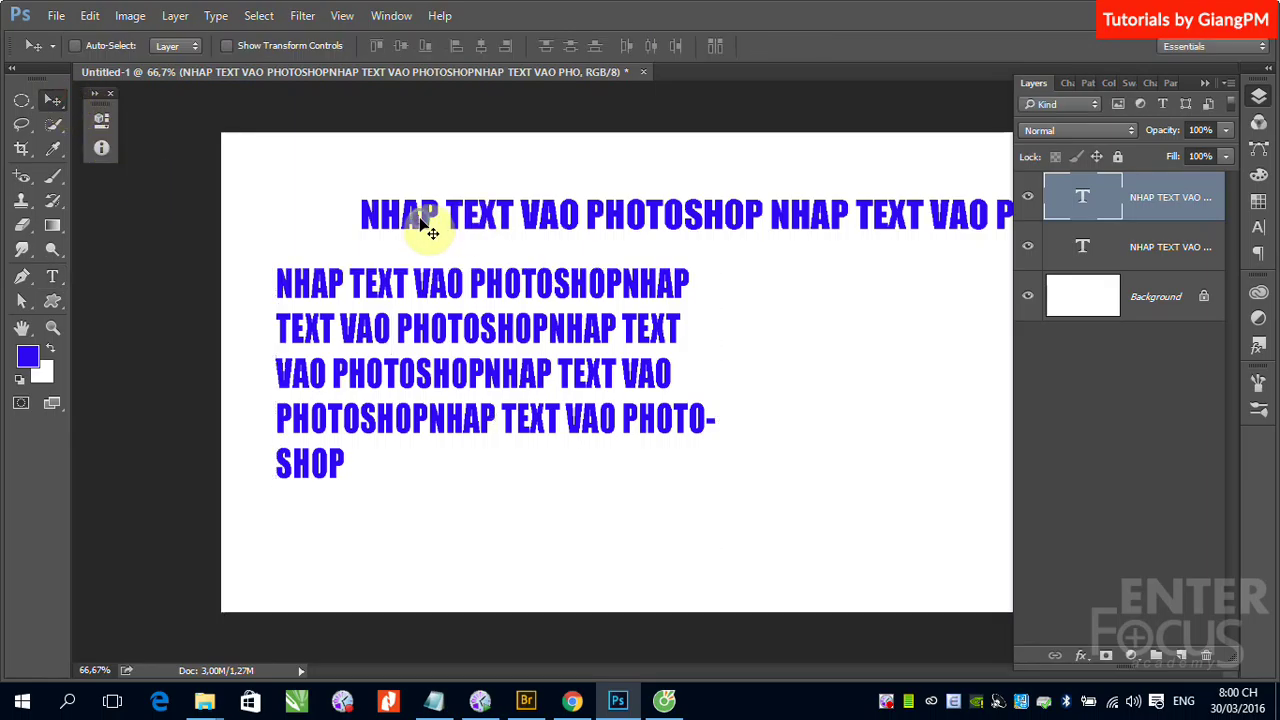
- Narrow the heading line's width to about 98.39% from its left side
right_click(428, 230)
left_click(433, 222)
key("ctrl+t")
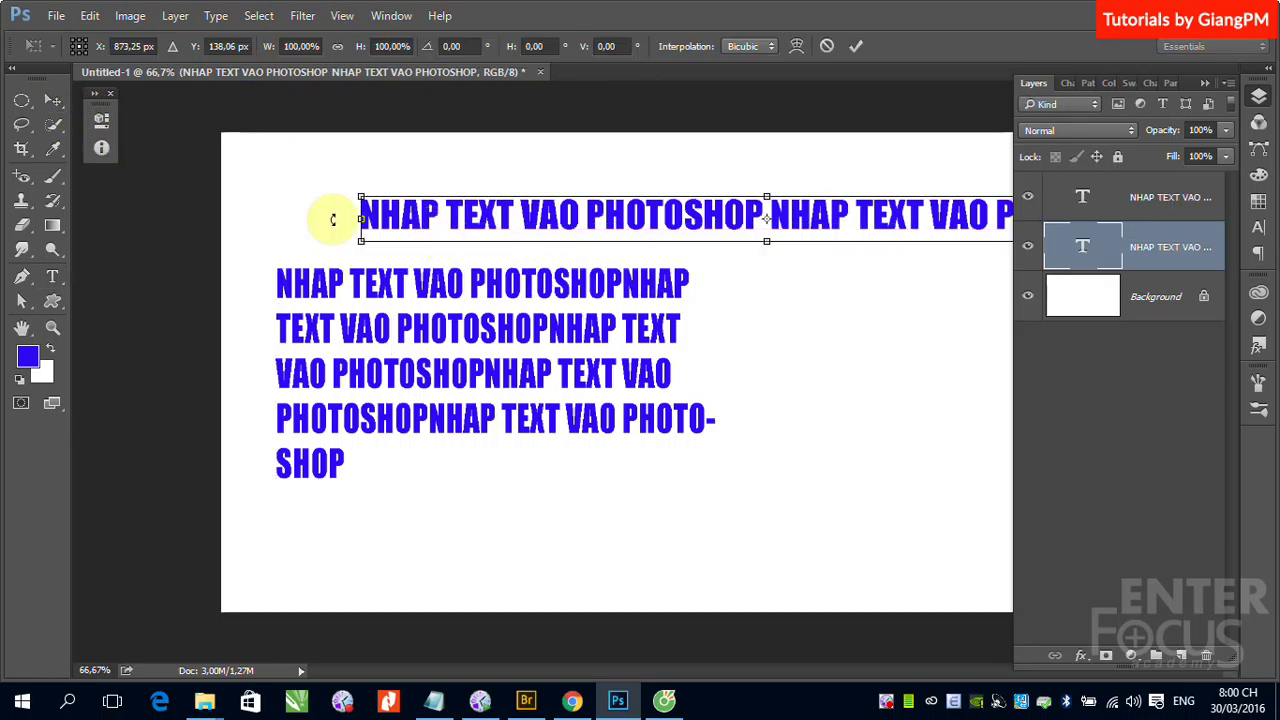
mouse_move(359, 219)
left_mouse_down()
mouse_move(801, 230)
mouse_move(286, 214)
mouse_move(372, 222)
left_mouse_up()
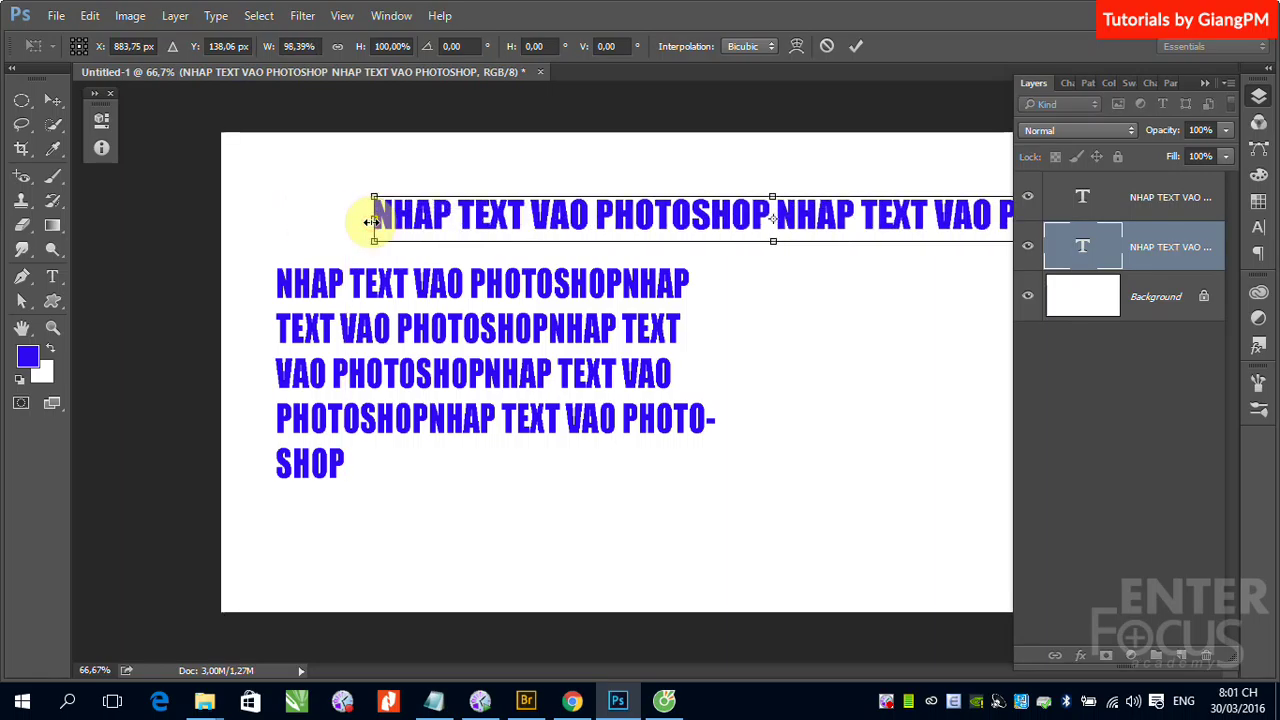
key("Return")
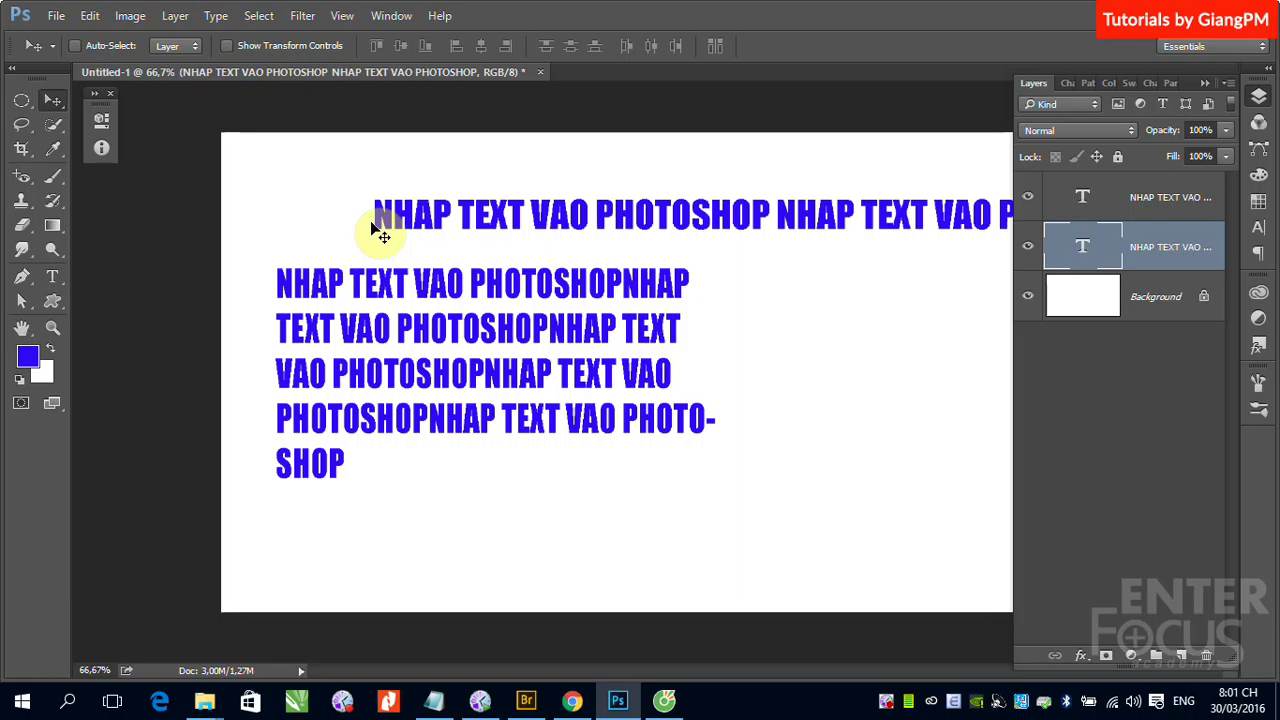
- Move the heading line left and up onto the canvas, then delete the paragraph text layer
left_click(1206, 86)
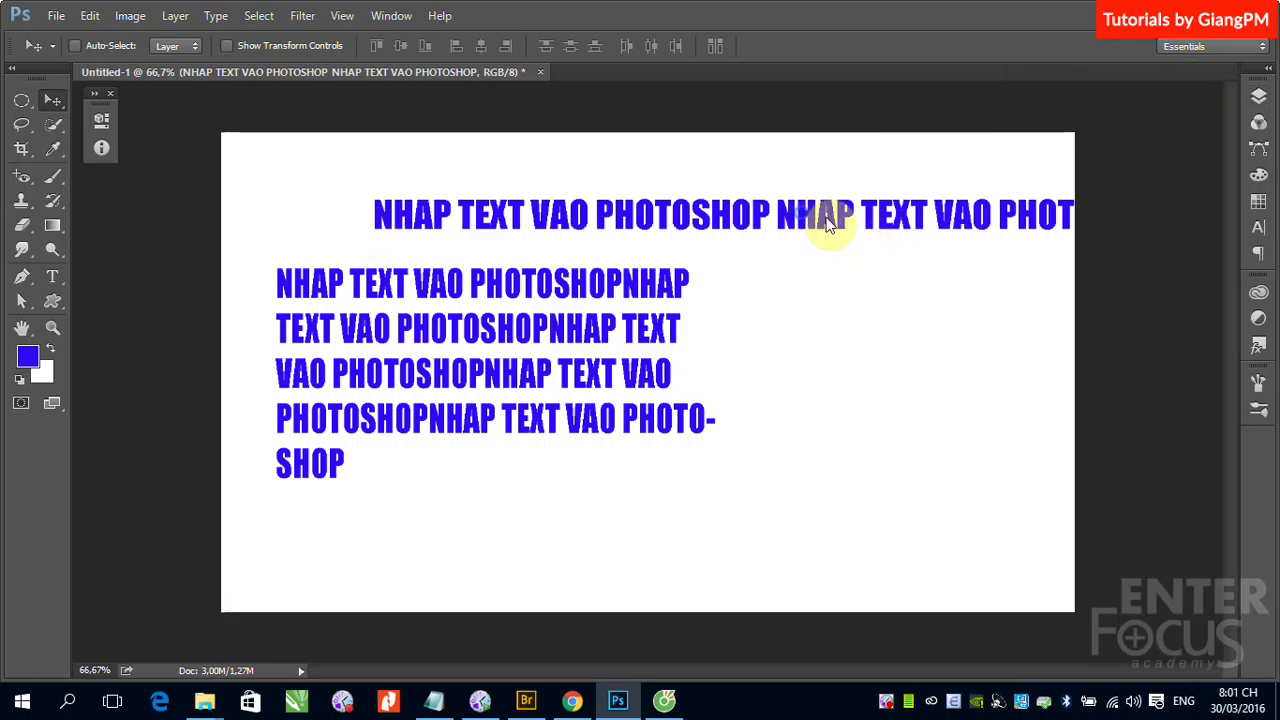
left_click_drag(823, 226, 697, 202)
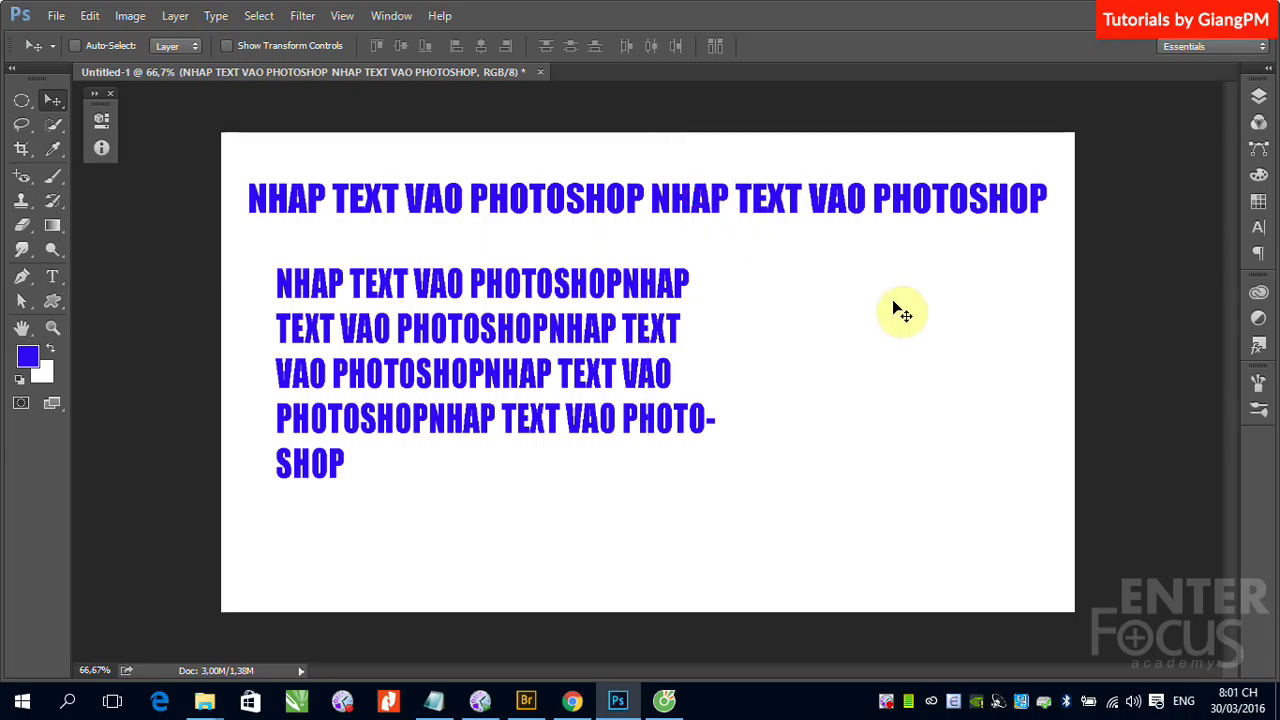
right_click(634, 284)
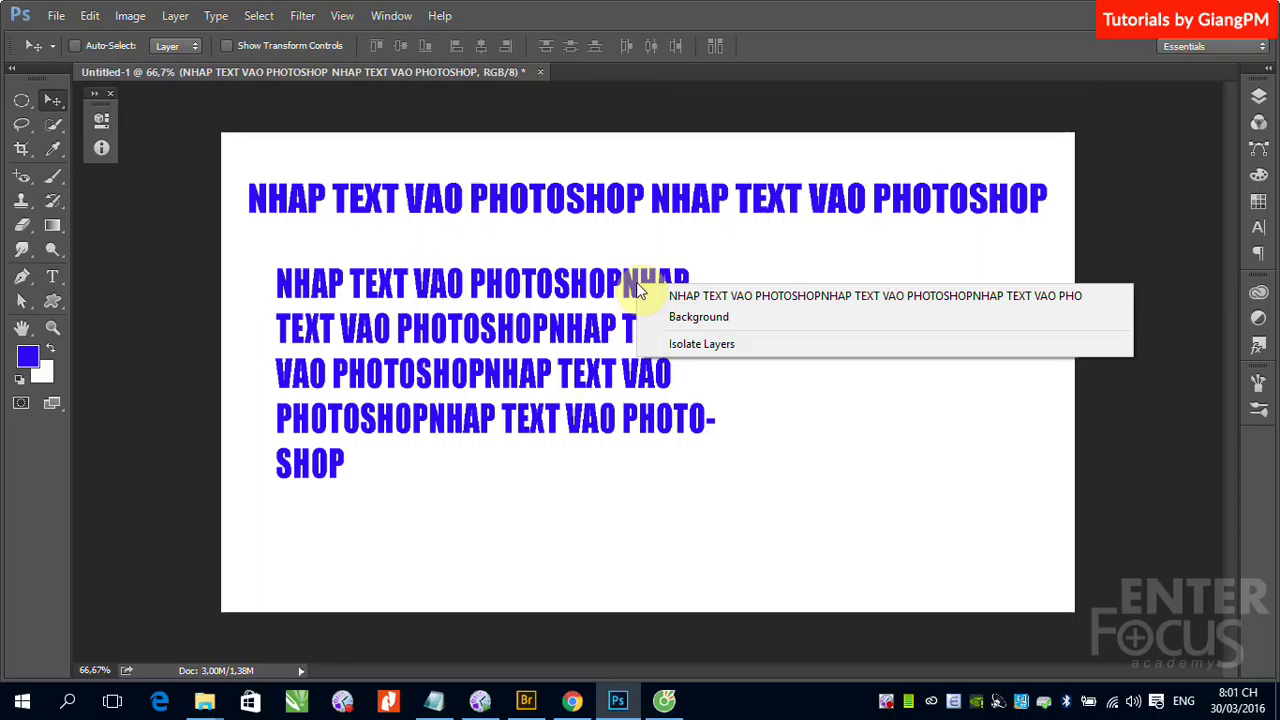
left_click(690, 295)
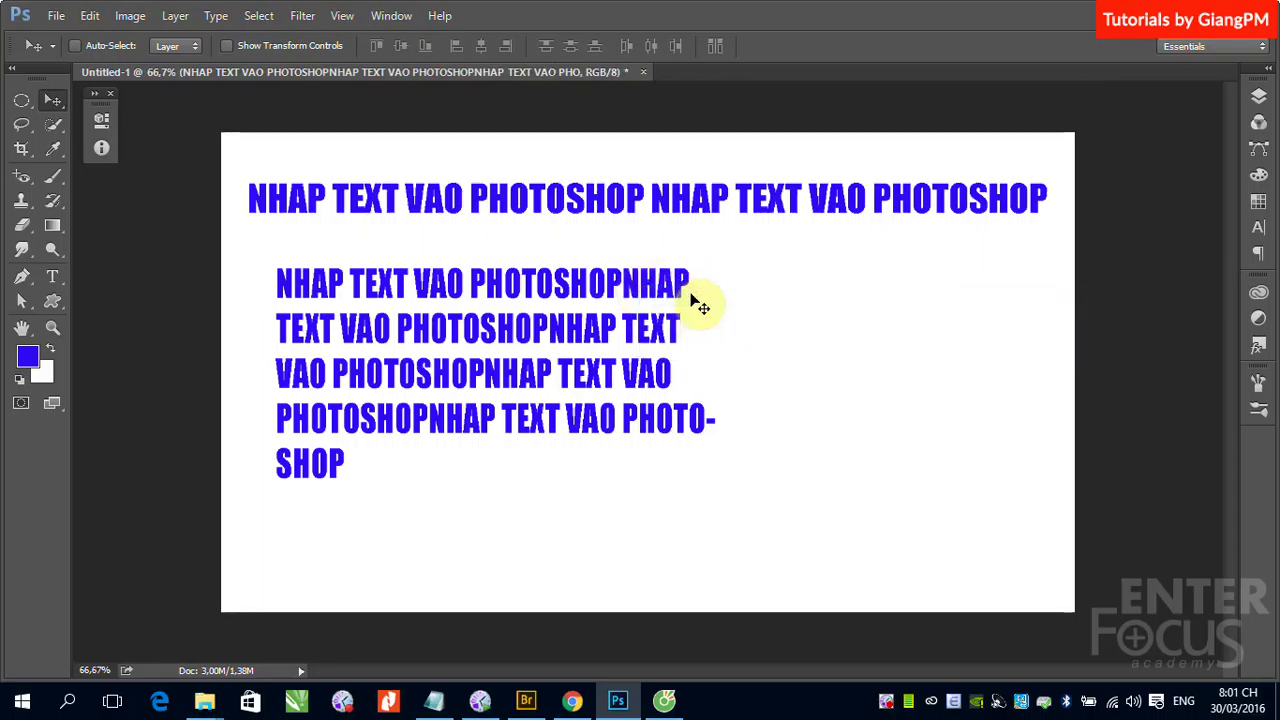
key("Delete")
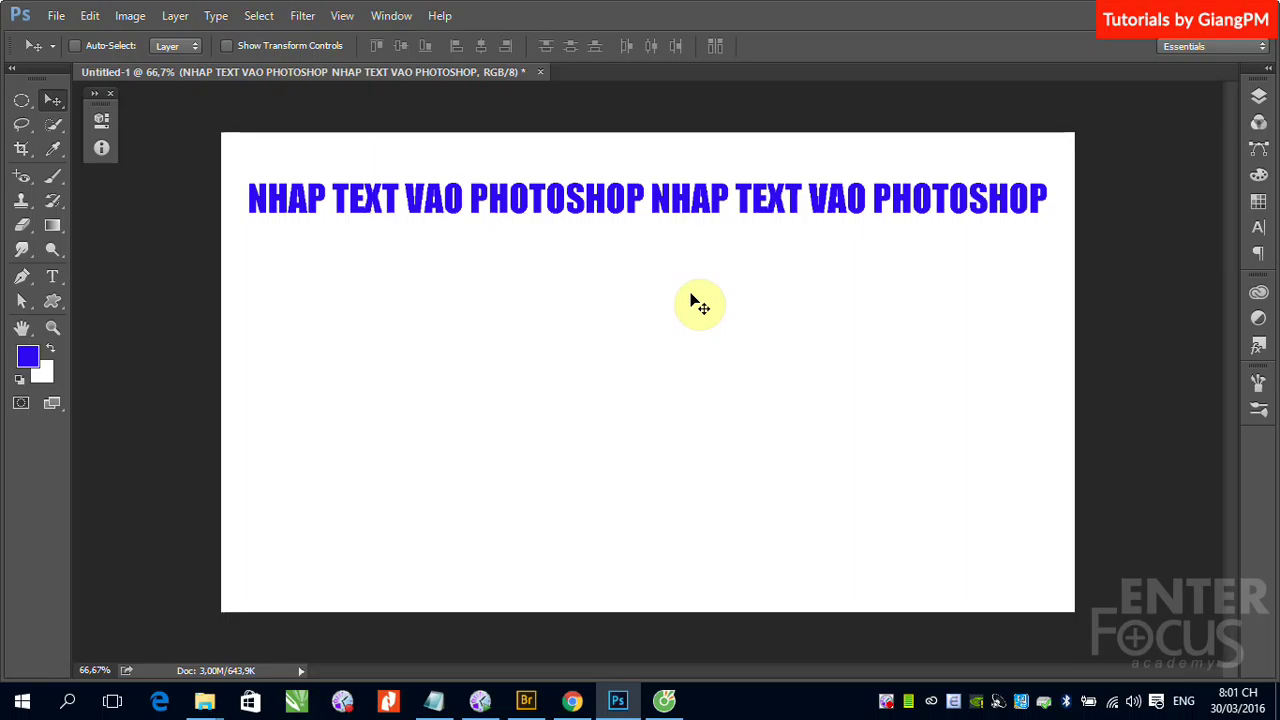
- Convert the heading to paragraph text and inspect its paragraph box with the Type tool
left_click(217, 17)
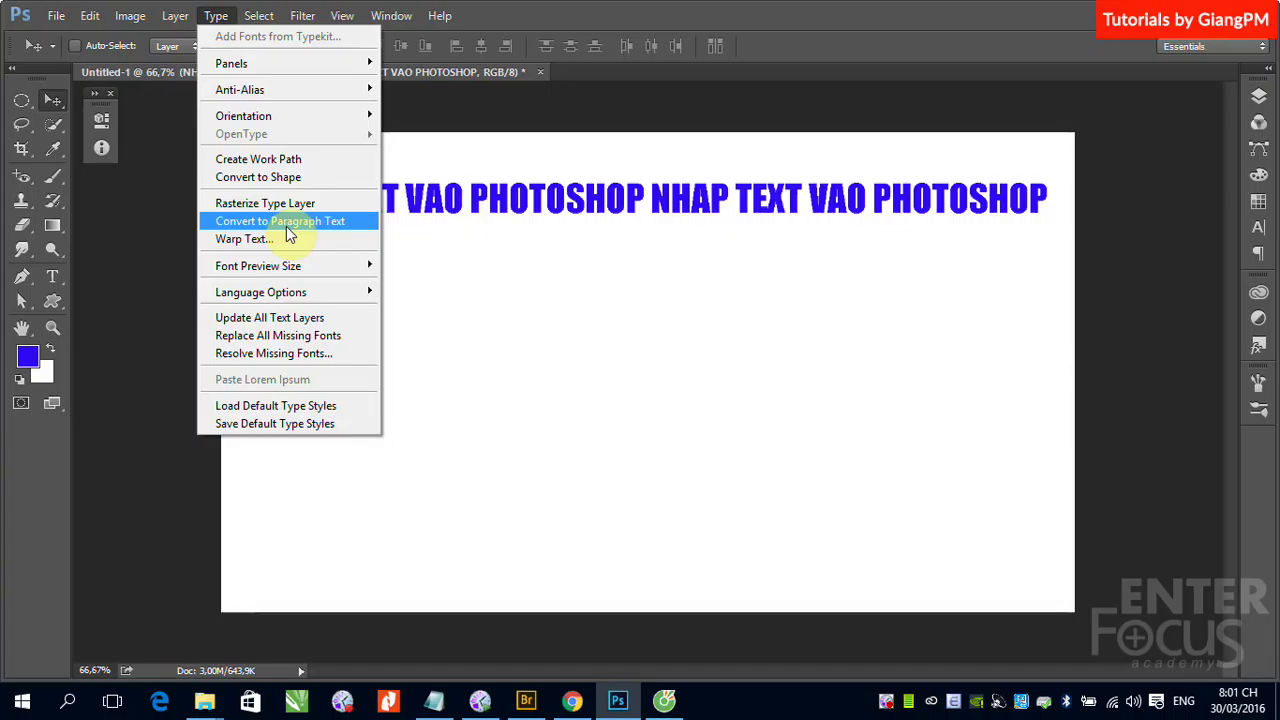
left_click(286, 226)
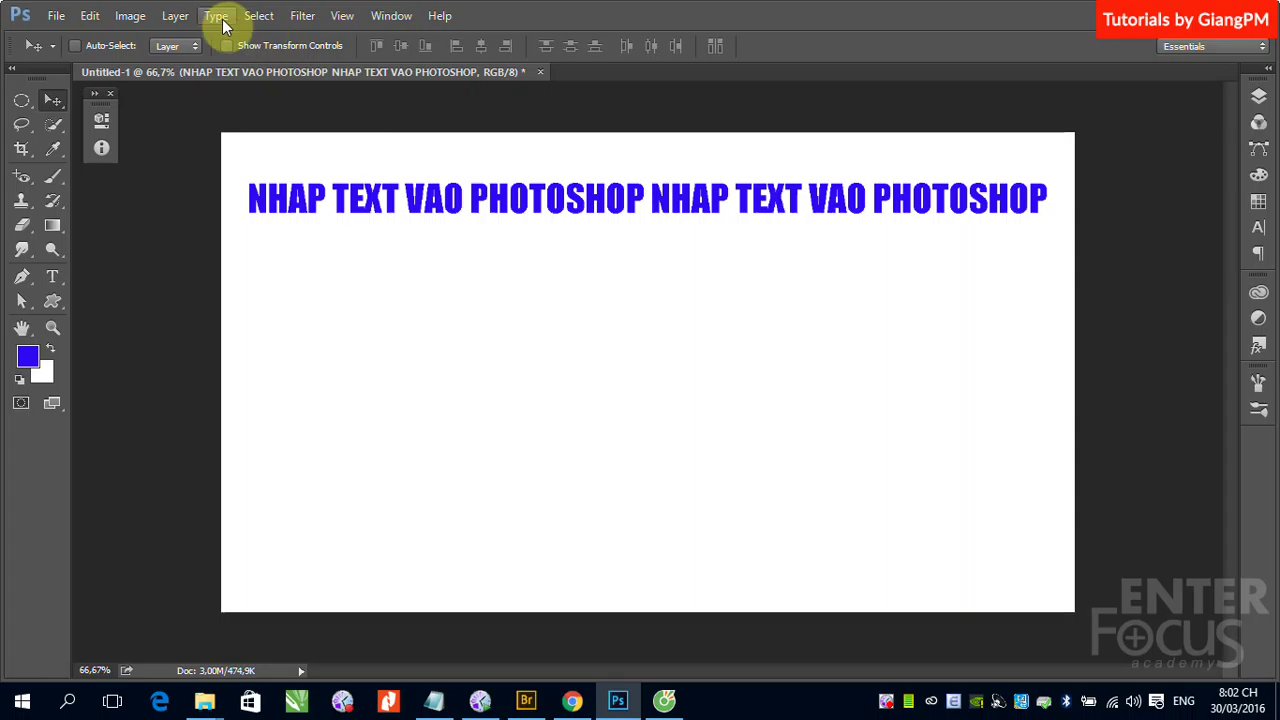
left_click(218, 20)
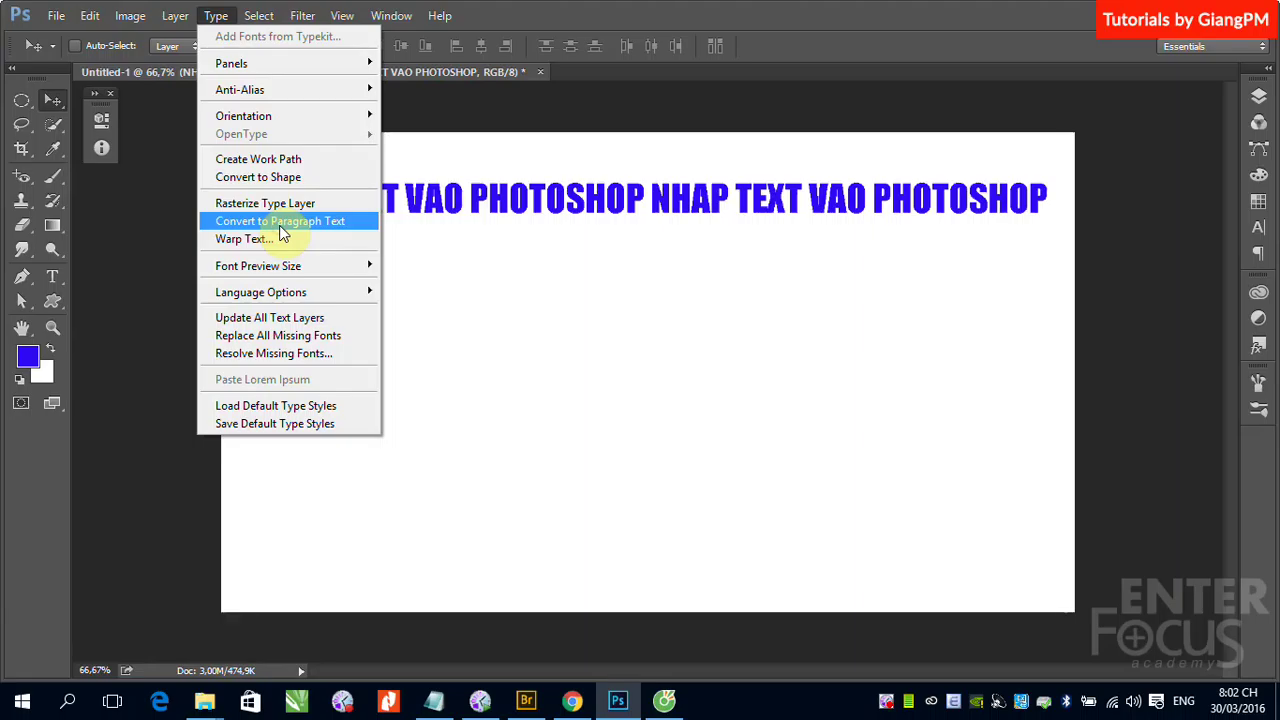
left_click(282, 224)
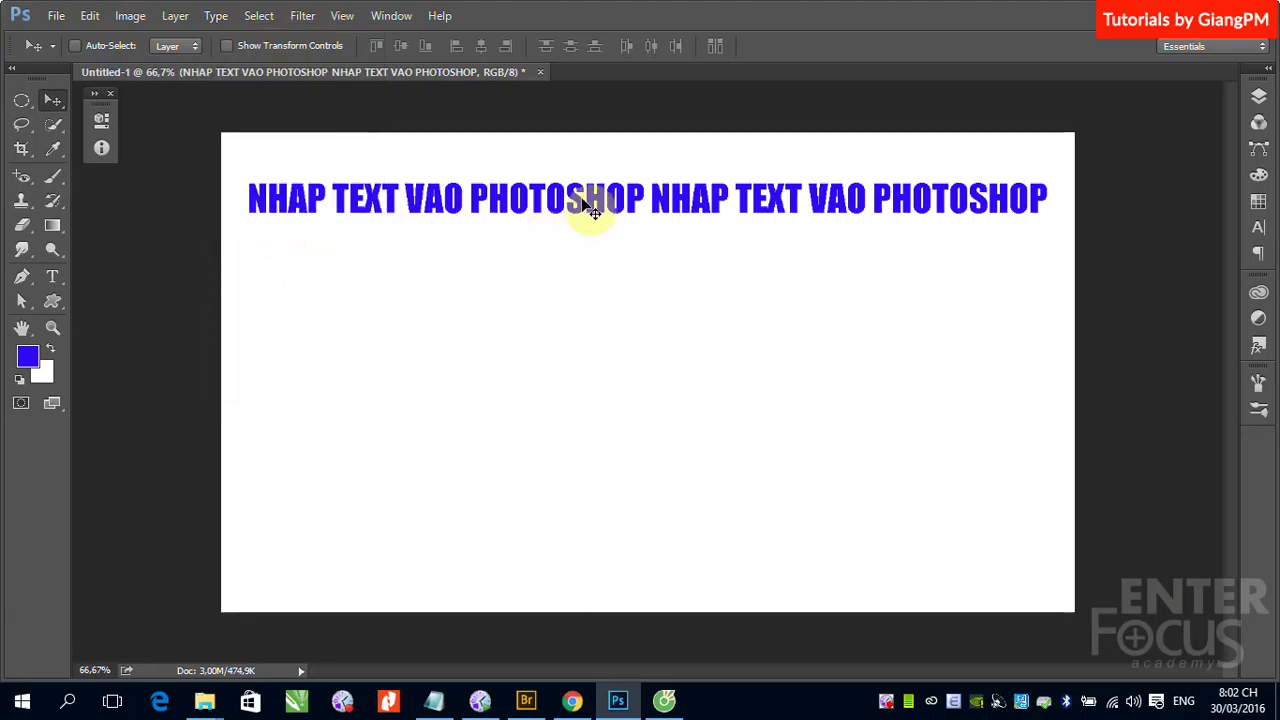
left_click(53, 276)
left_click(305, 203)
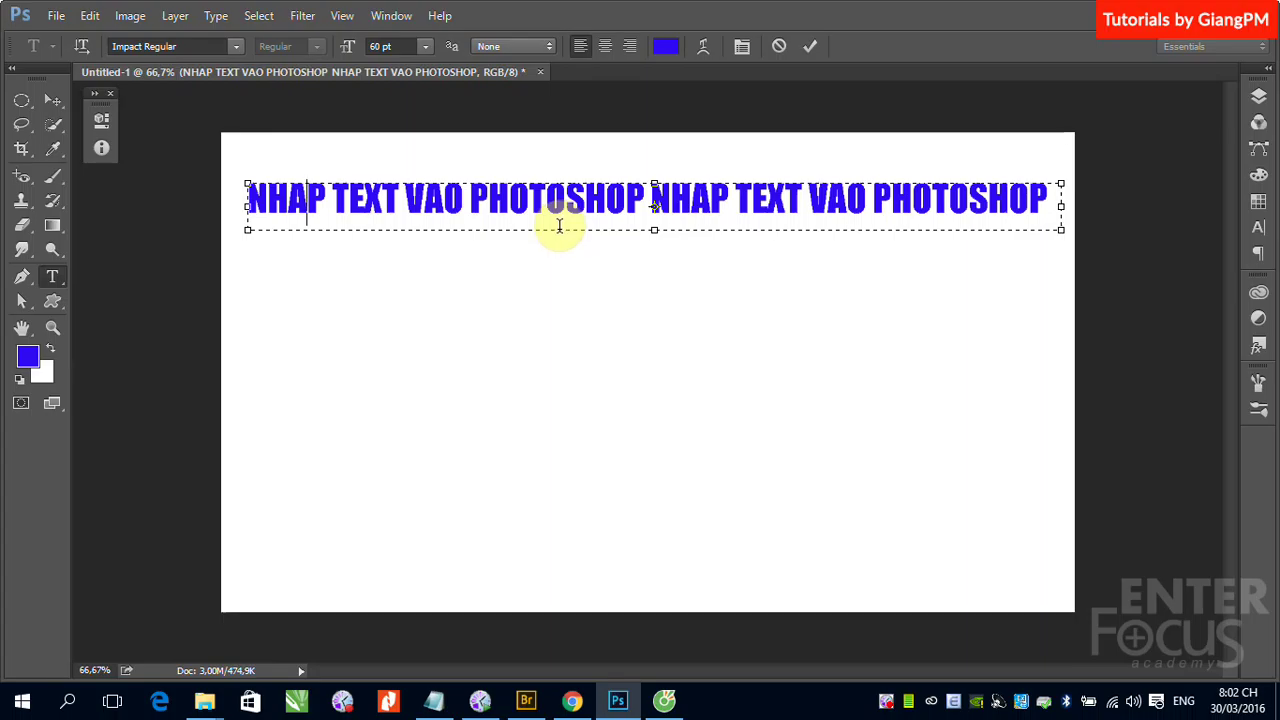
left_click(53, 99)
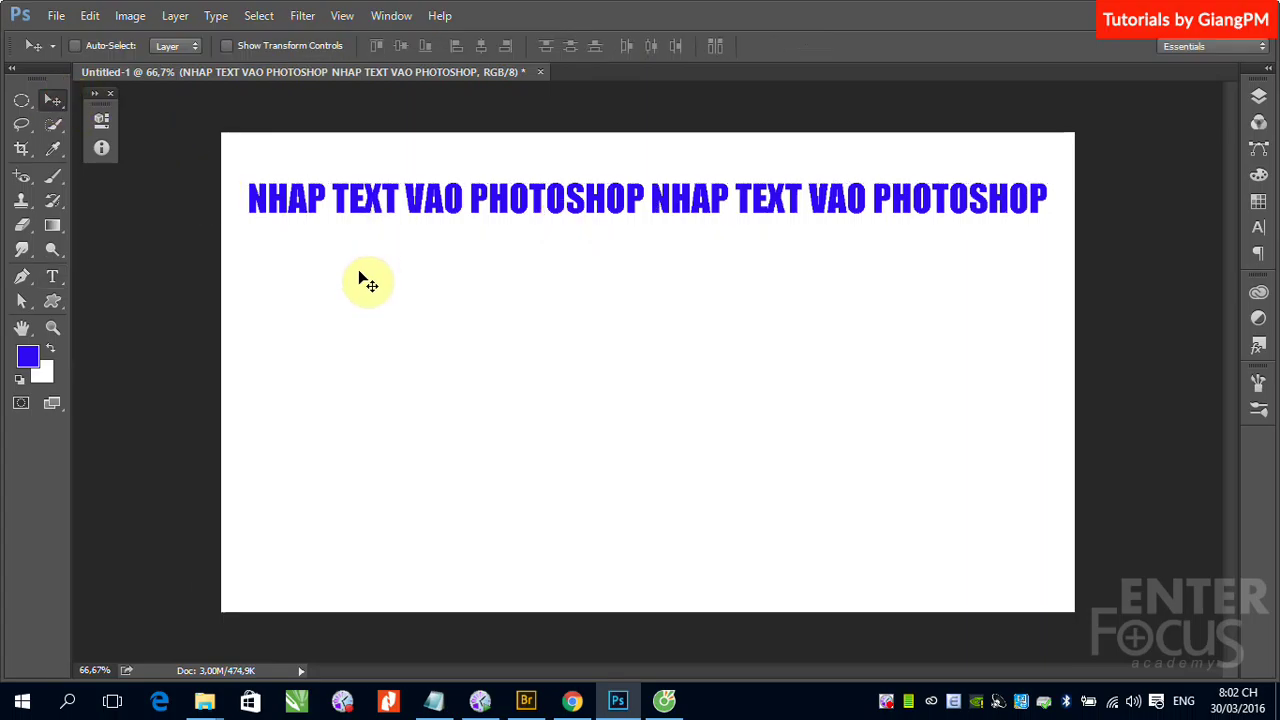
- Convert the heading back to point text and open it for editing
left_click(216, 16)
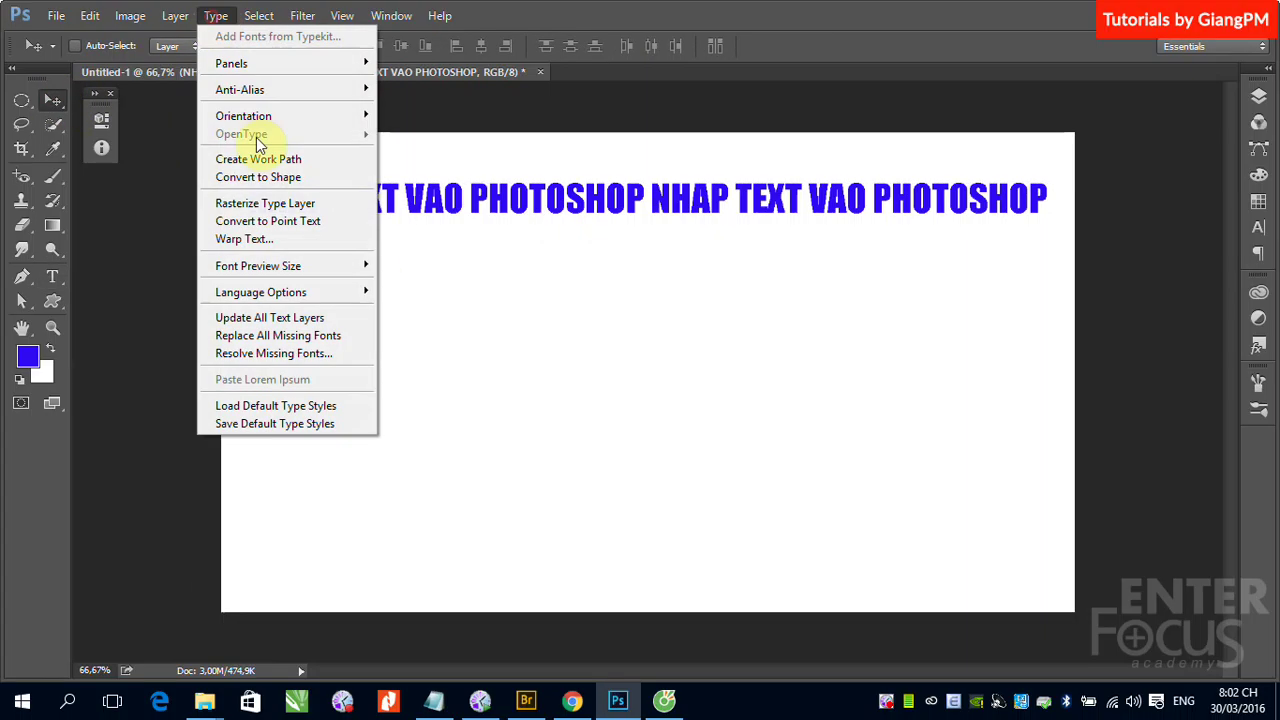
left_click(271, 221)
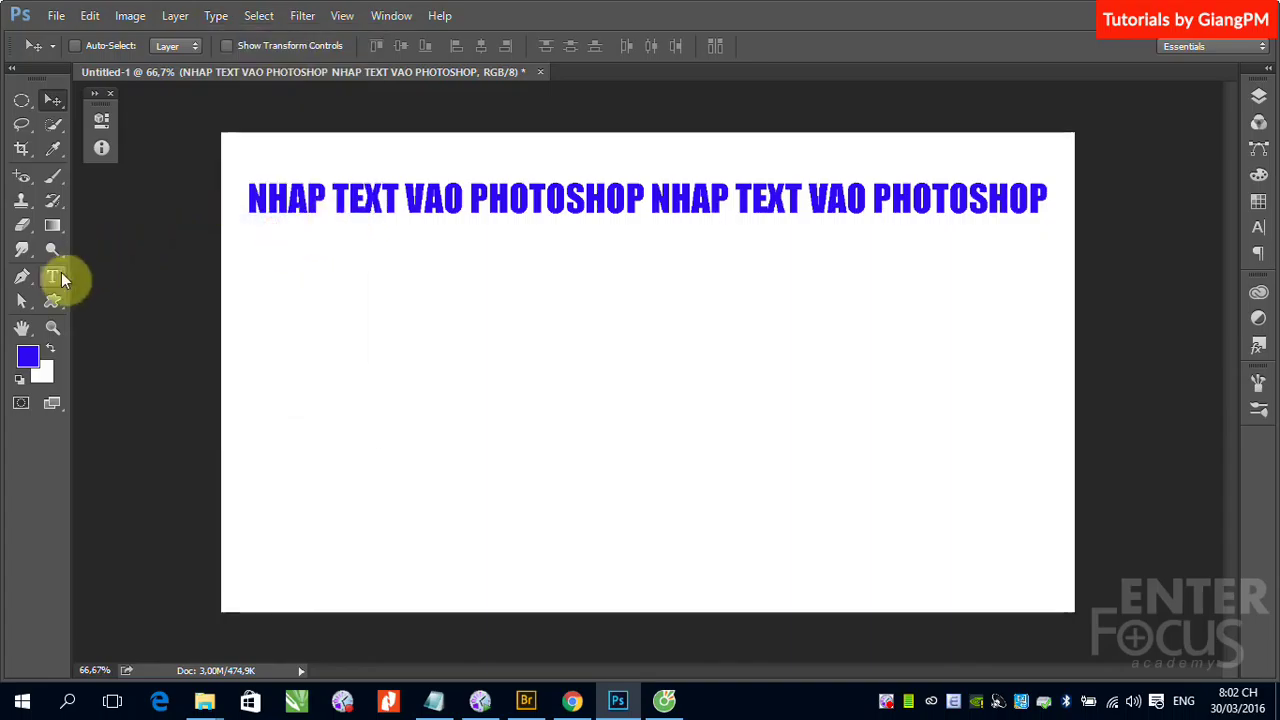
left_click(53, 276)
left_click(306, 212)
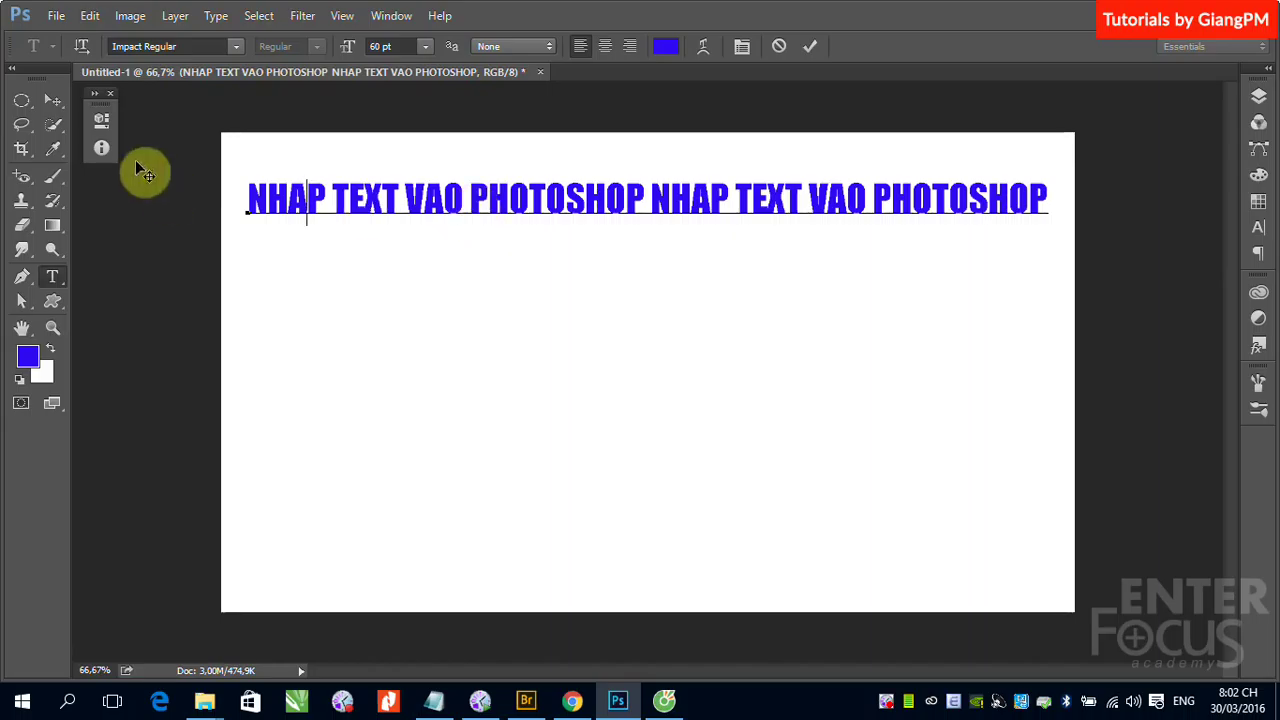
- Commit the heading's point-text edit with the Move tool, leaving its blue line unchanged
left_click(52, 100)
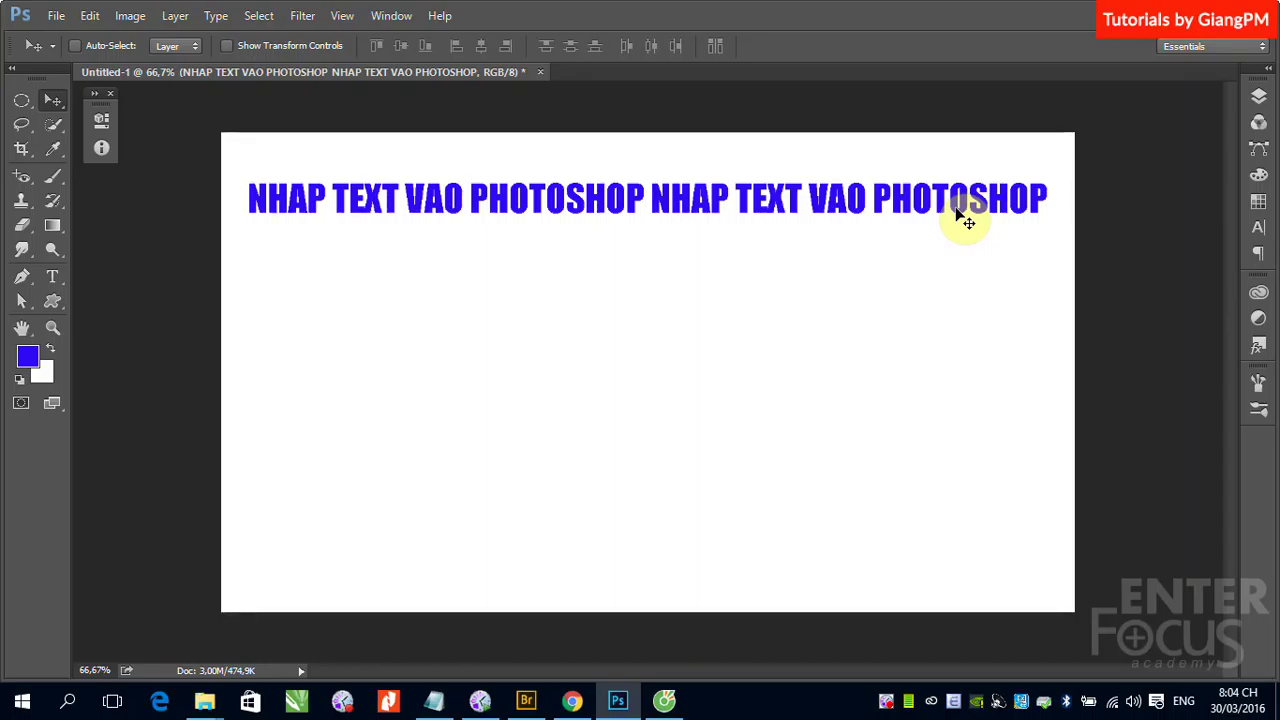
- With the Vertical Type Tool, type HOTEL vertically below the heading's left end
left_click(54, 277)
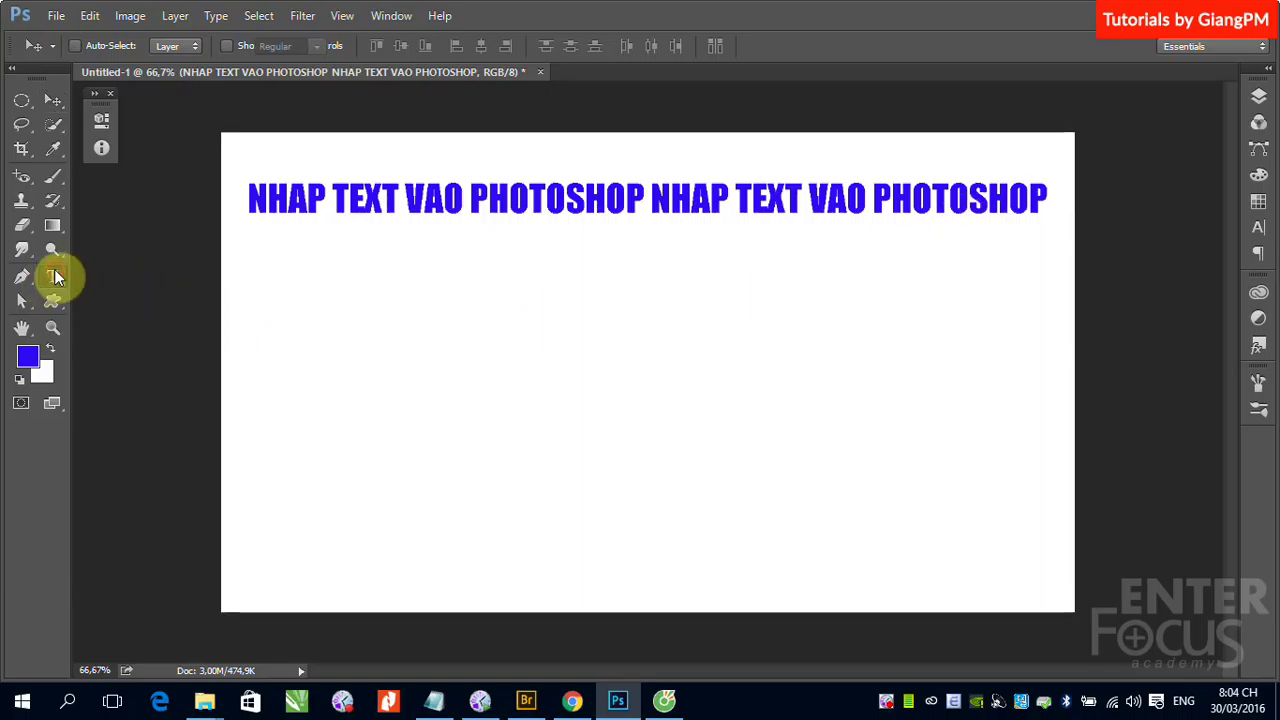
right_click(54, 277)
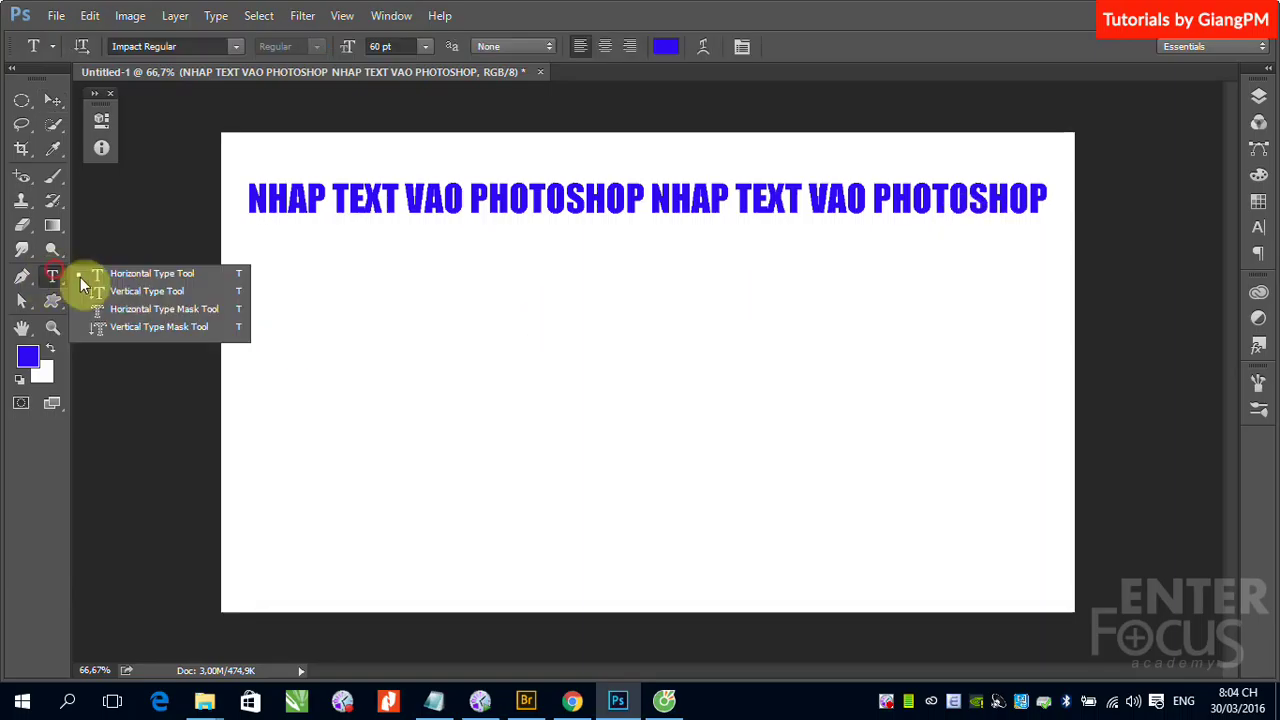
left_click(140, 295)
left_click(331, 263)
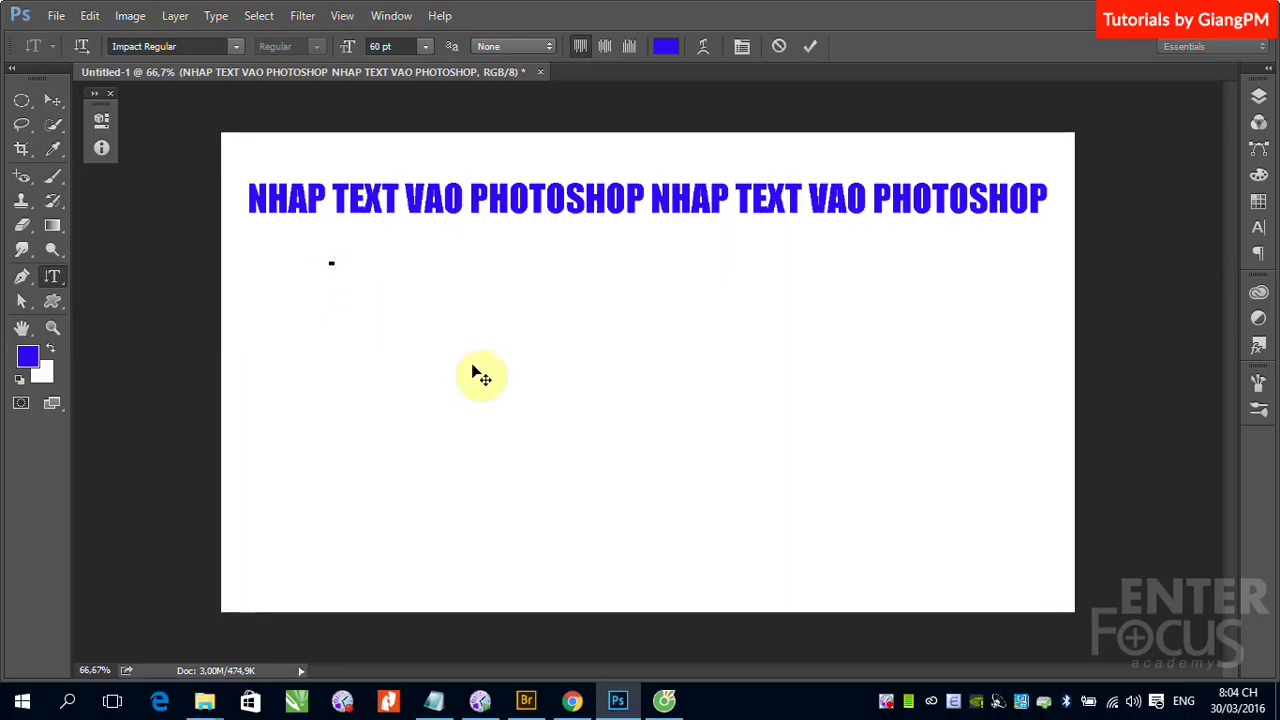
type("HO")
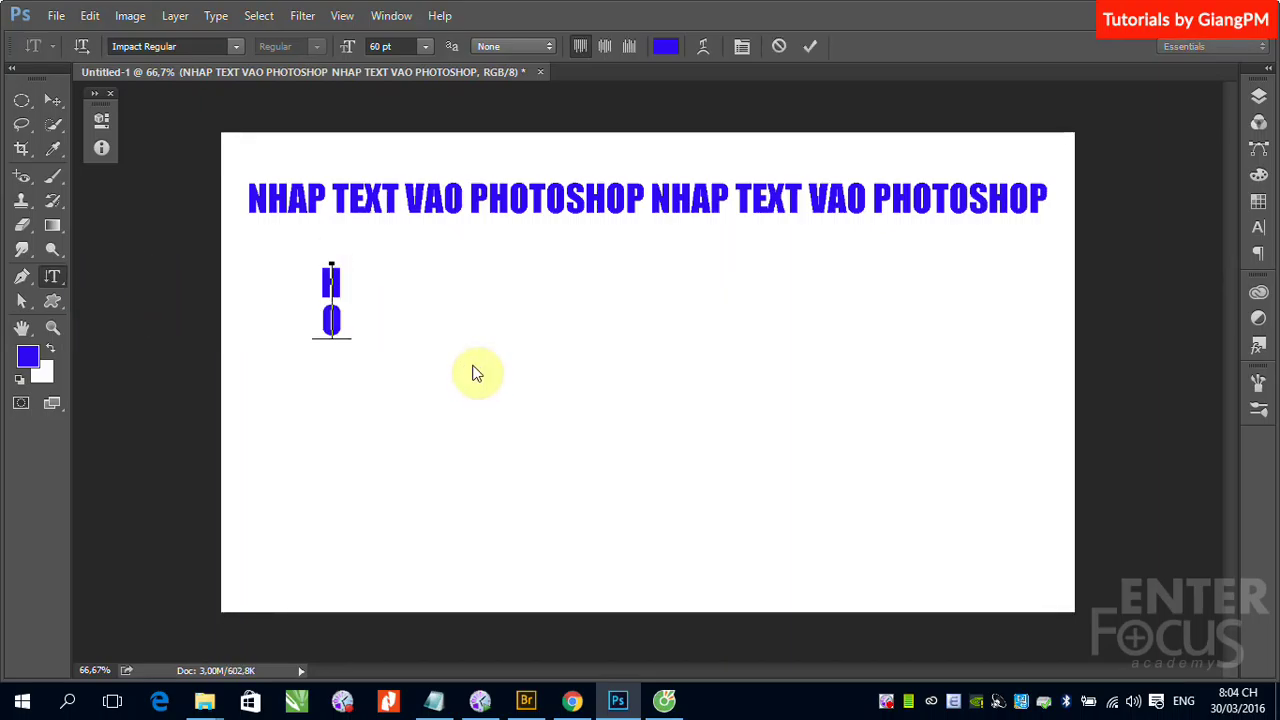
type("TEL")
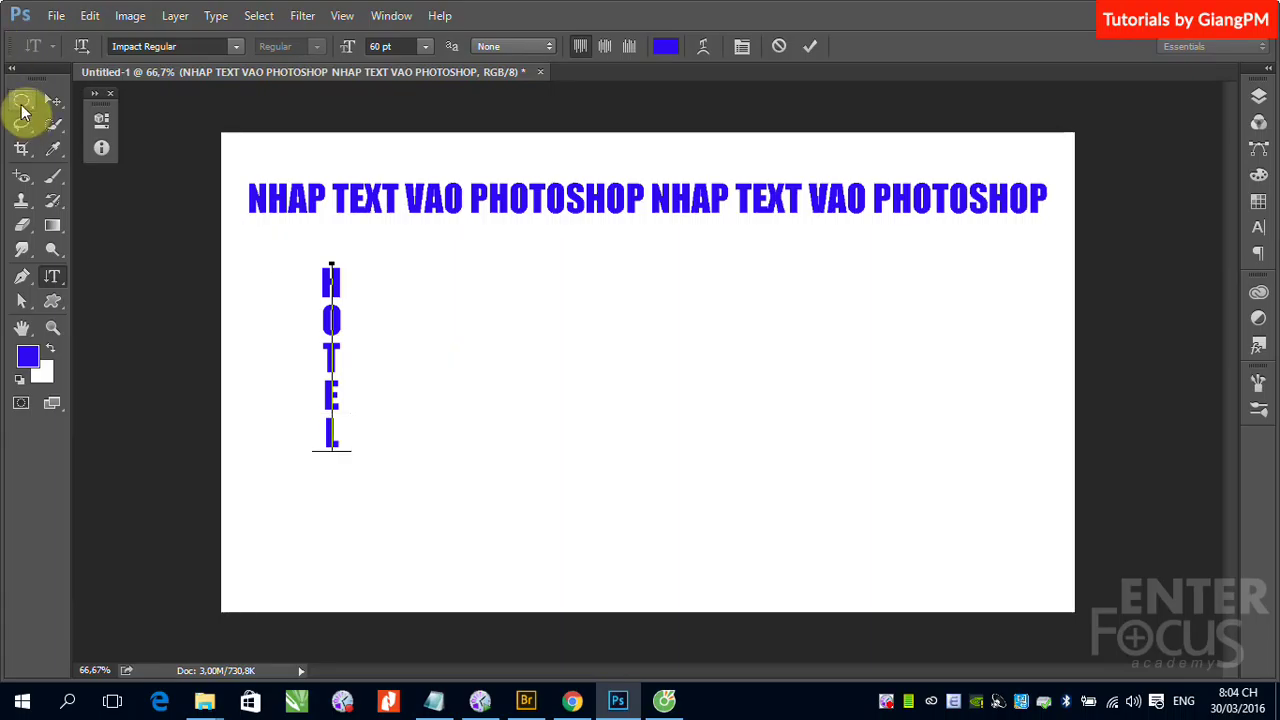
left_click(46, 100)
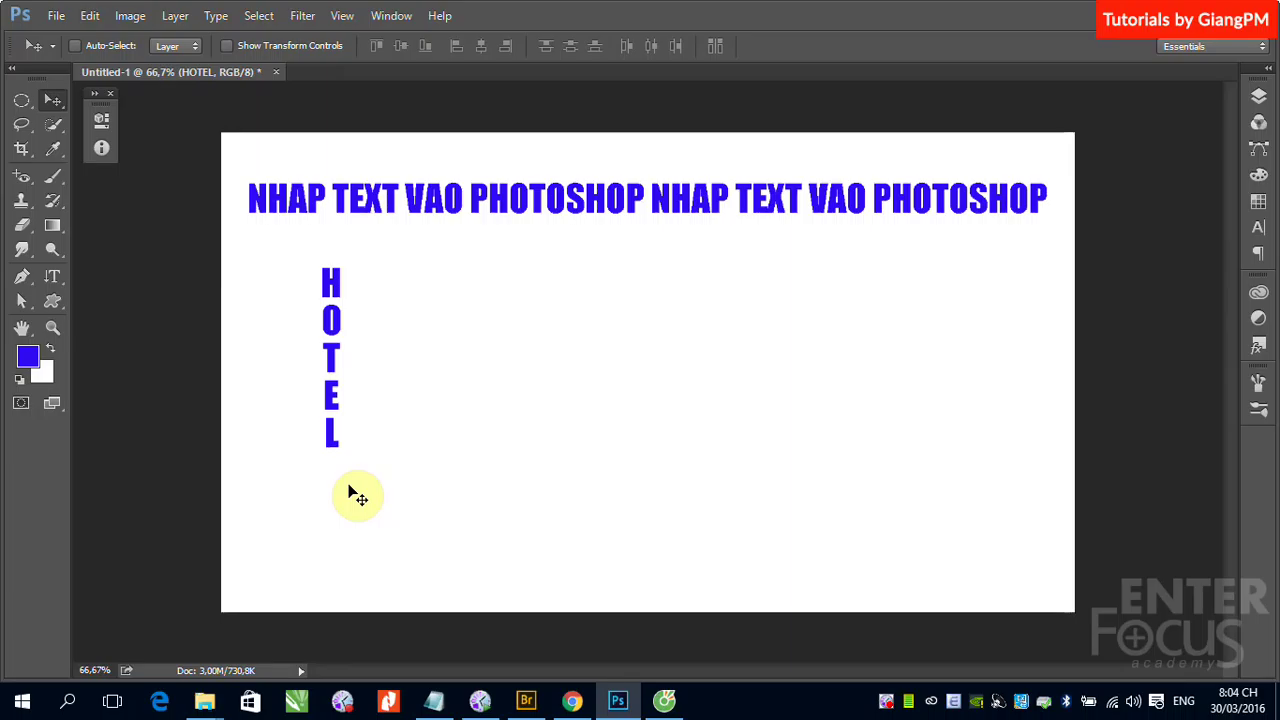
- Add NOKIA and SAMSUNG as vertical words in columns to the right of HOTEL
left_click(53, 276)
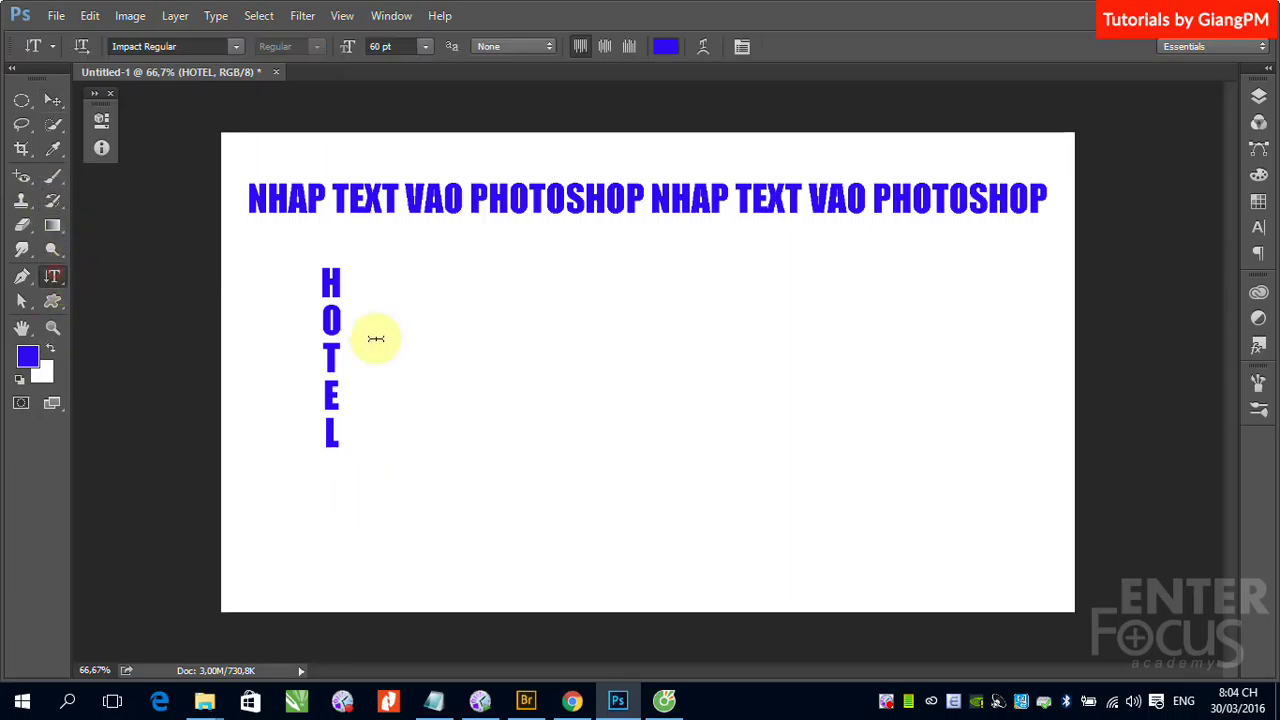
left_click(491, 270)
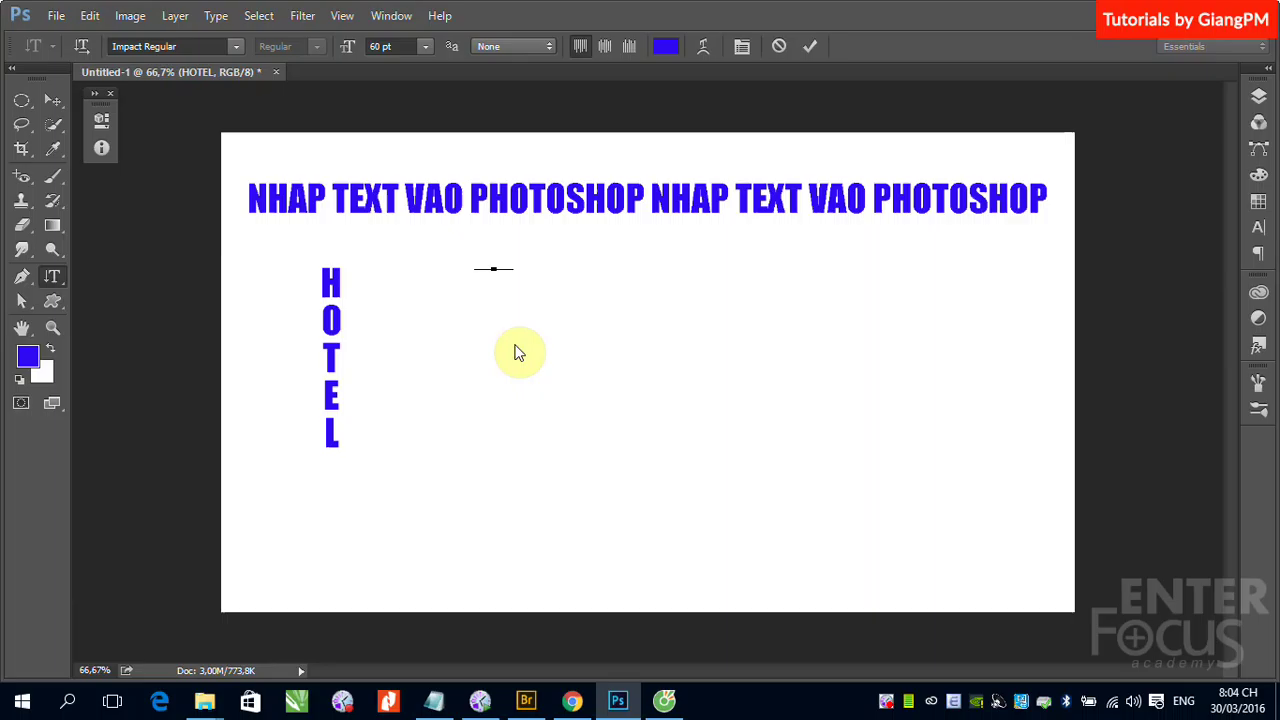
type("HO")
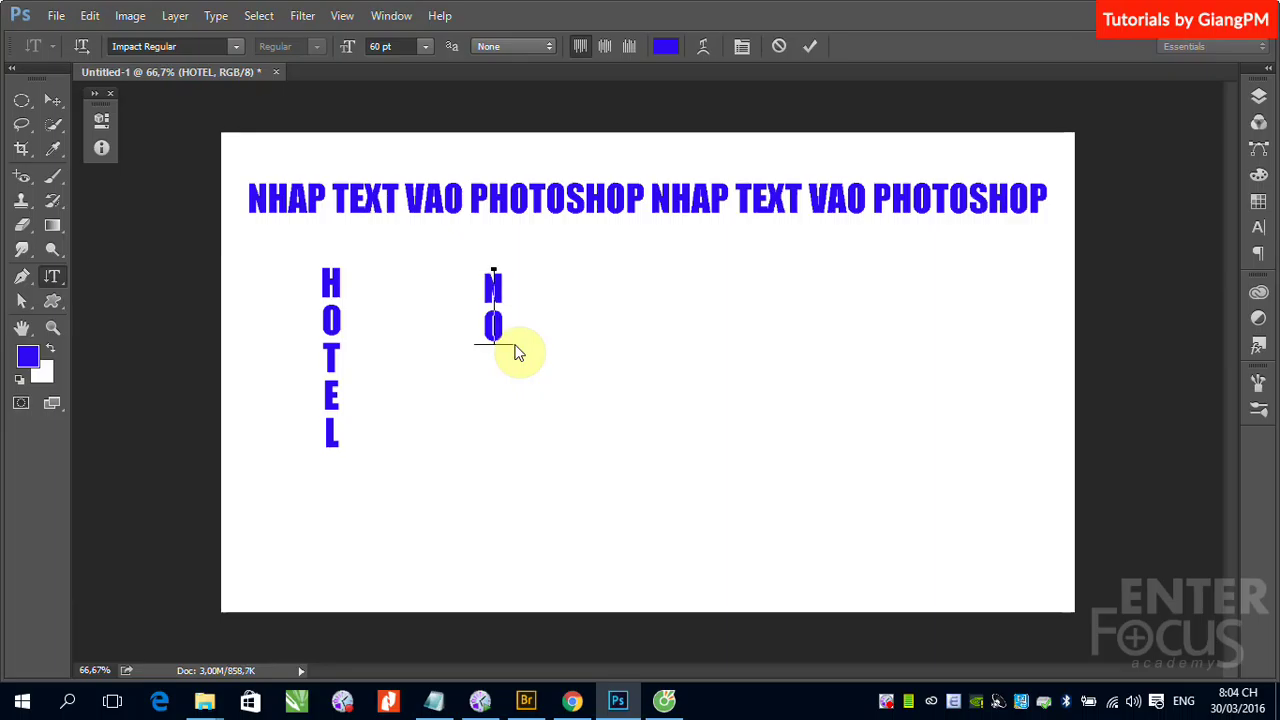
type("KIA")
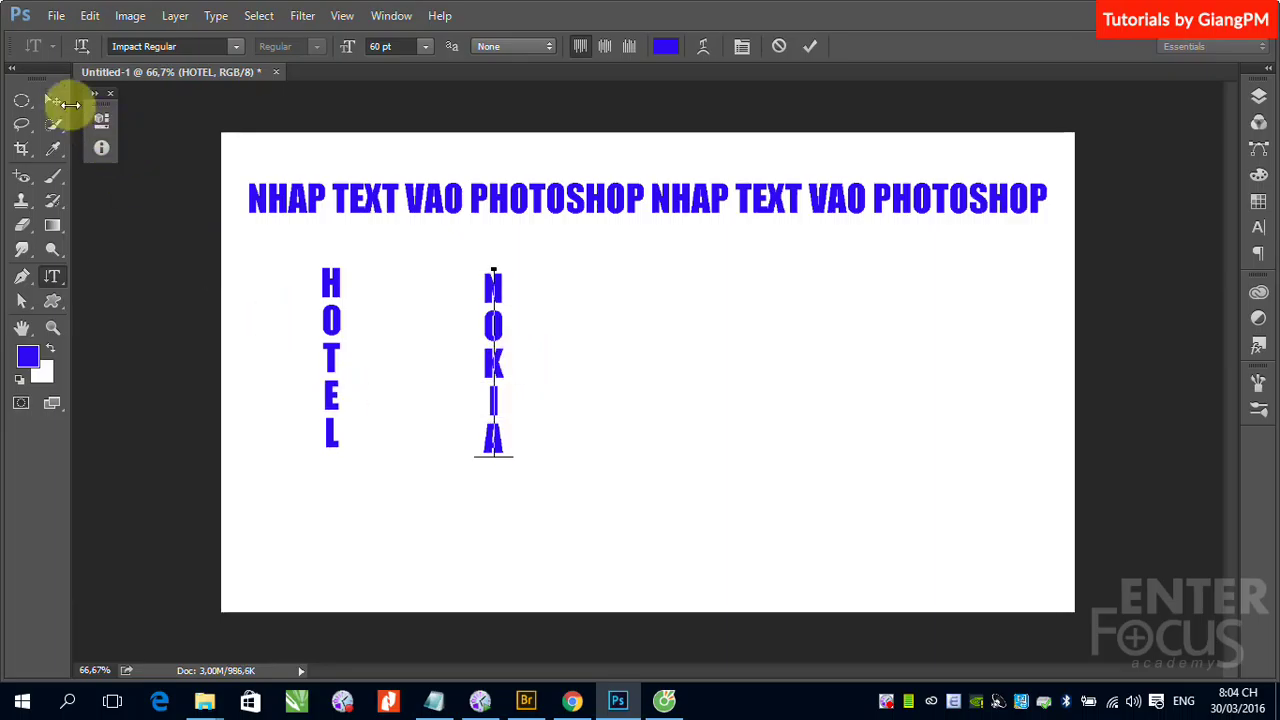
left_click(62, 101)
left_click(55, 276)
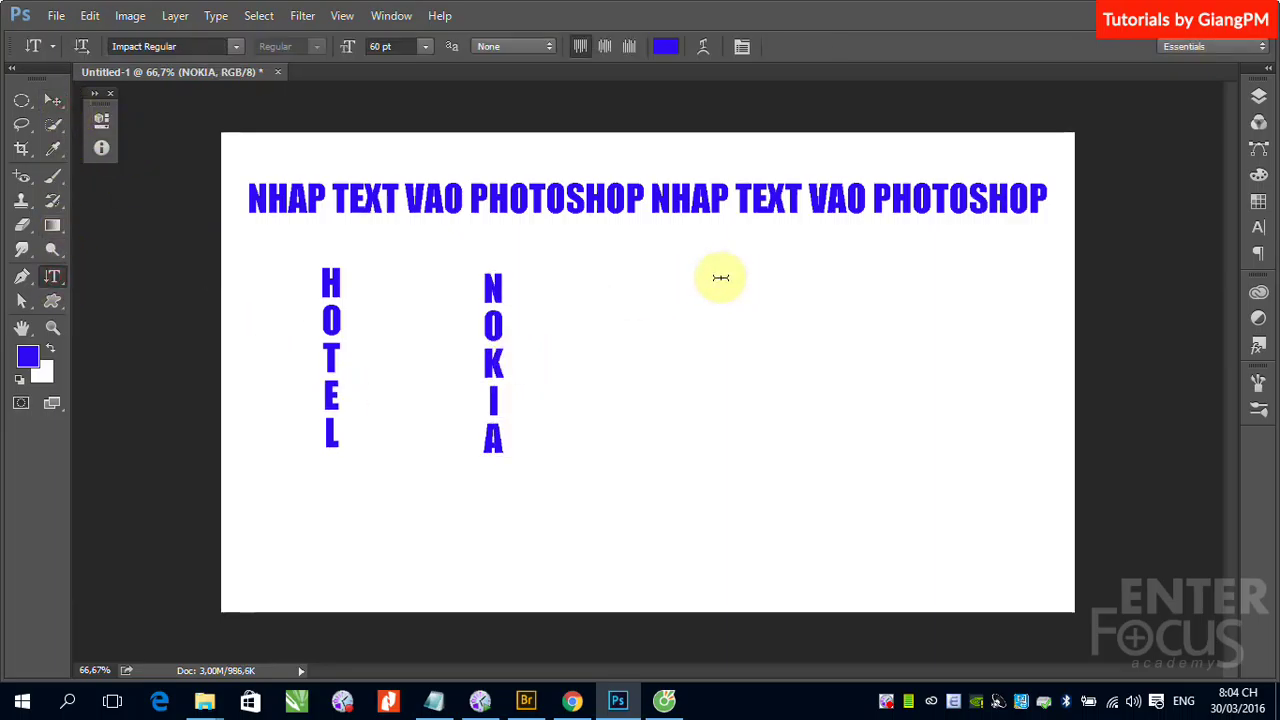
left_click(690, 266)
type("SAM")
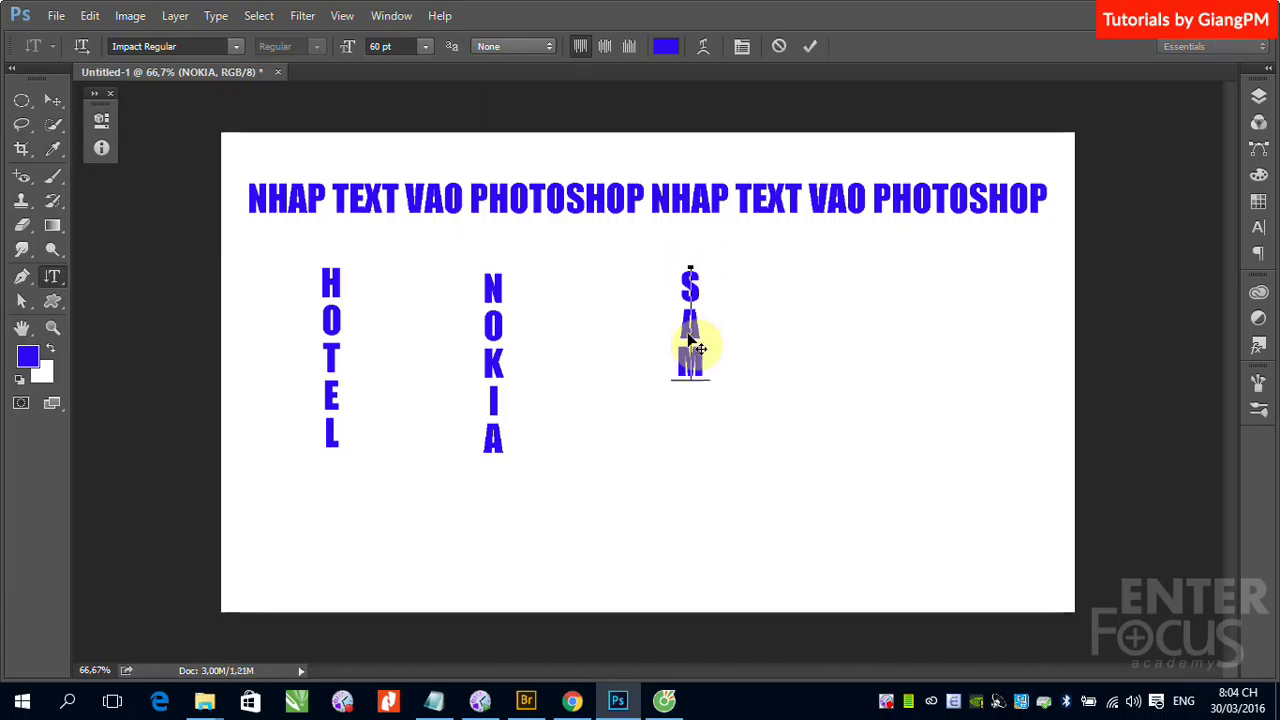
type("SU")
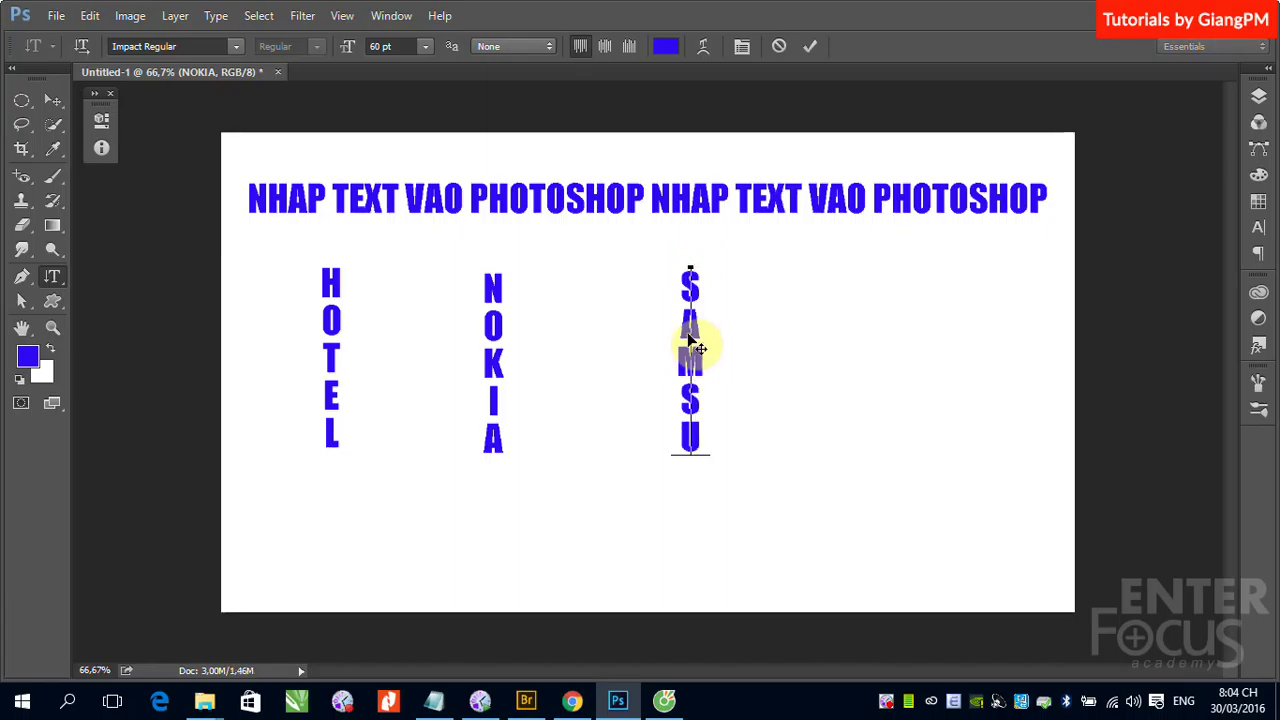
type("NG")
left_click(55, 102)
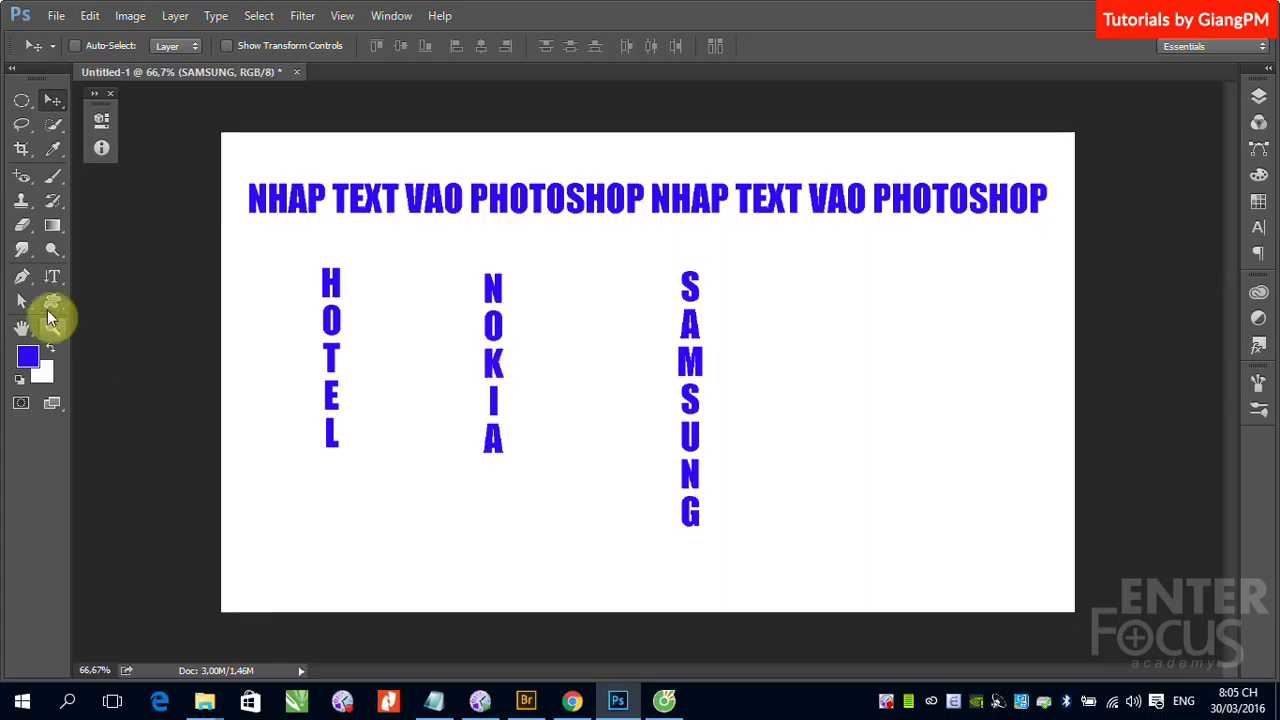
left_click(51, 283)
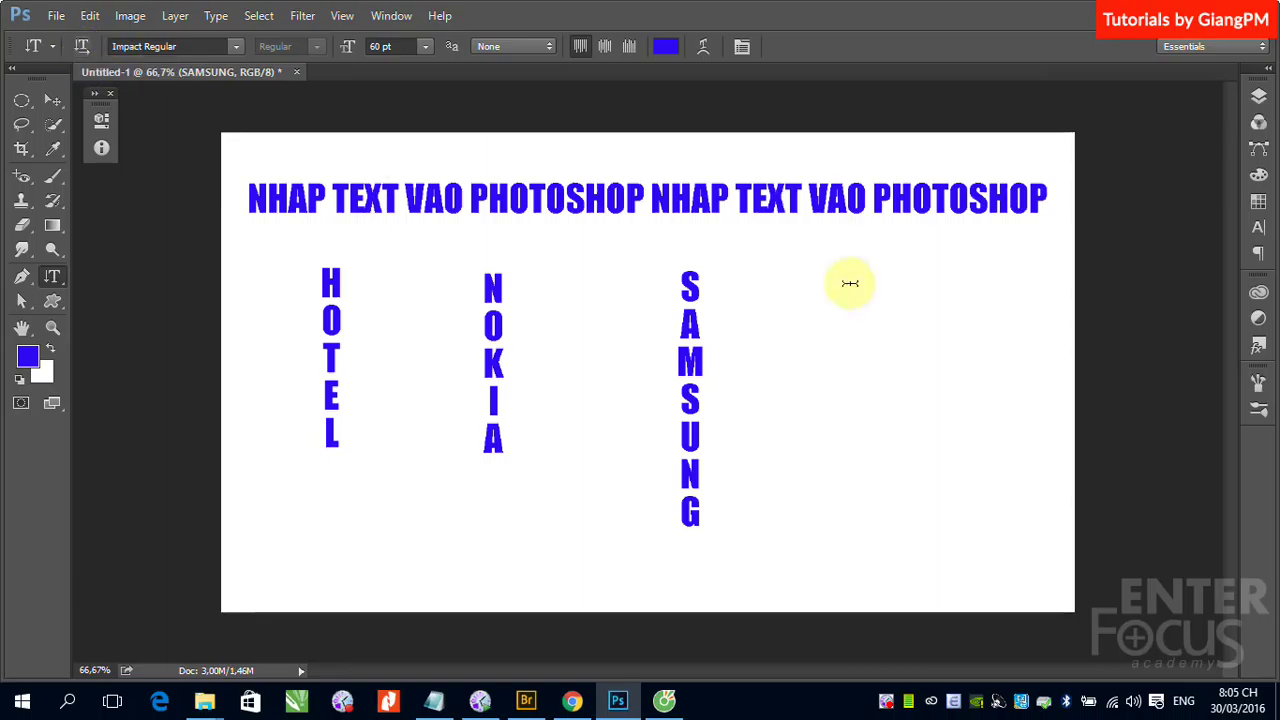
- Show the Layers panel and toggle SAMSUNG to horizontal orientation
left_click(1258, 96)
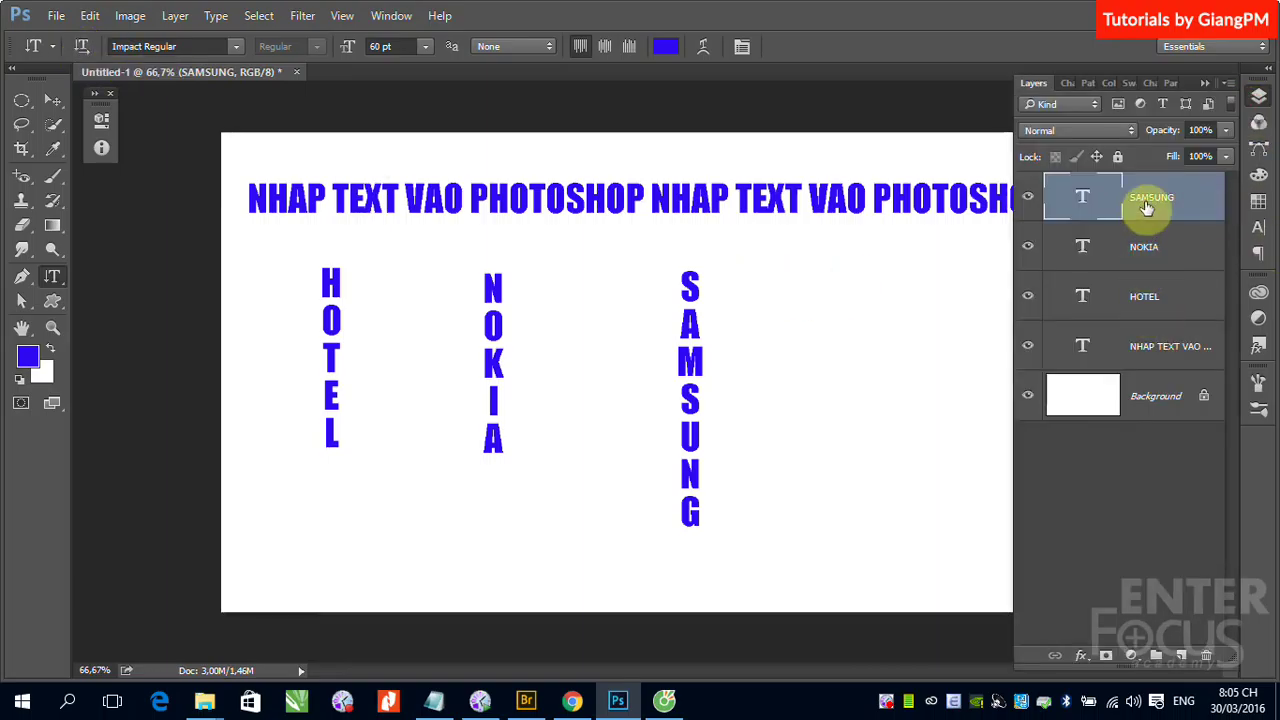
left_click(82, 52)
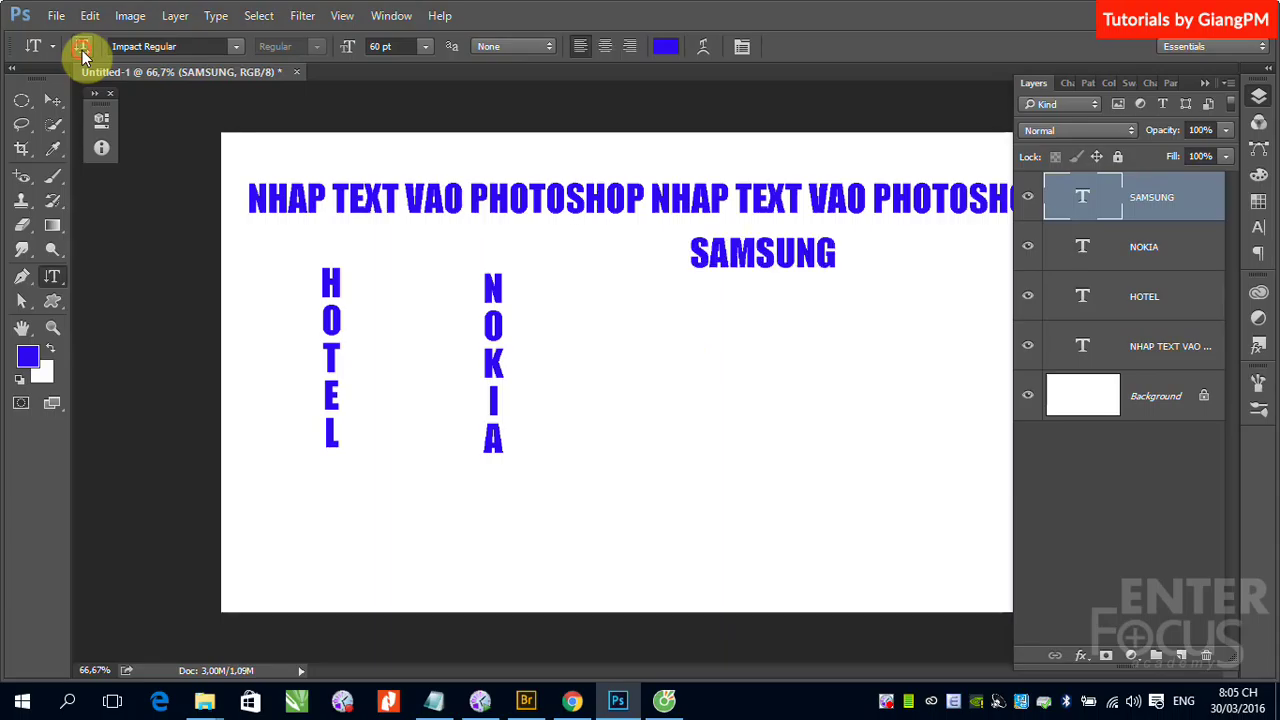
left_click(82, 52)
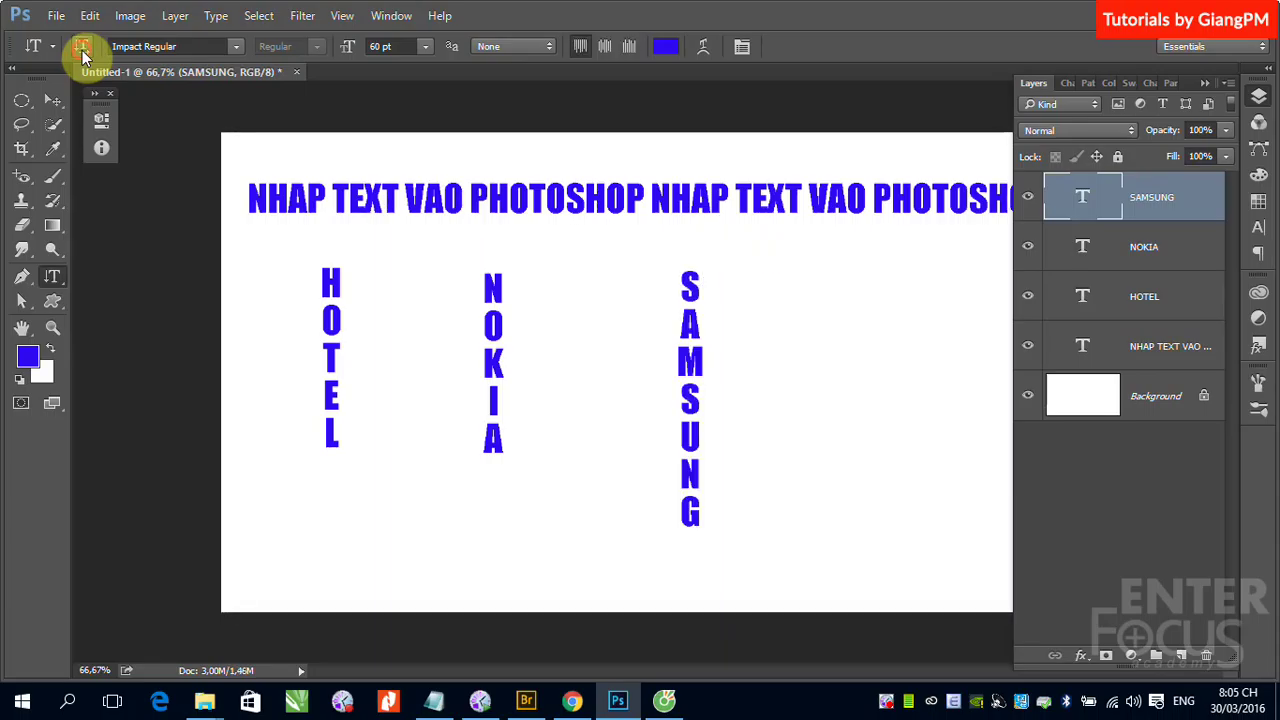
left_click(82, 52)
left_click(82, 52)
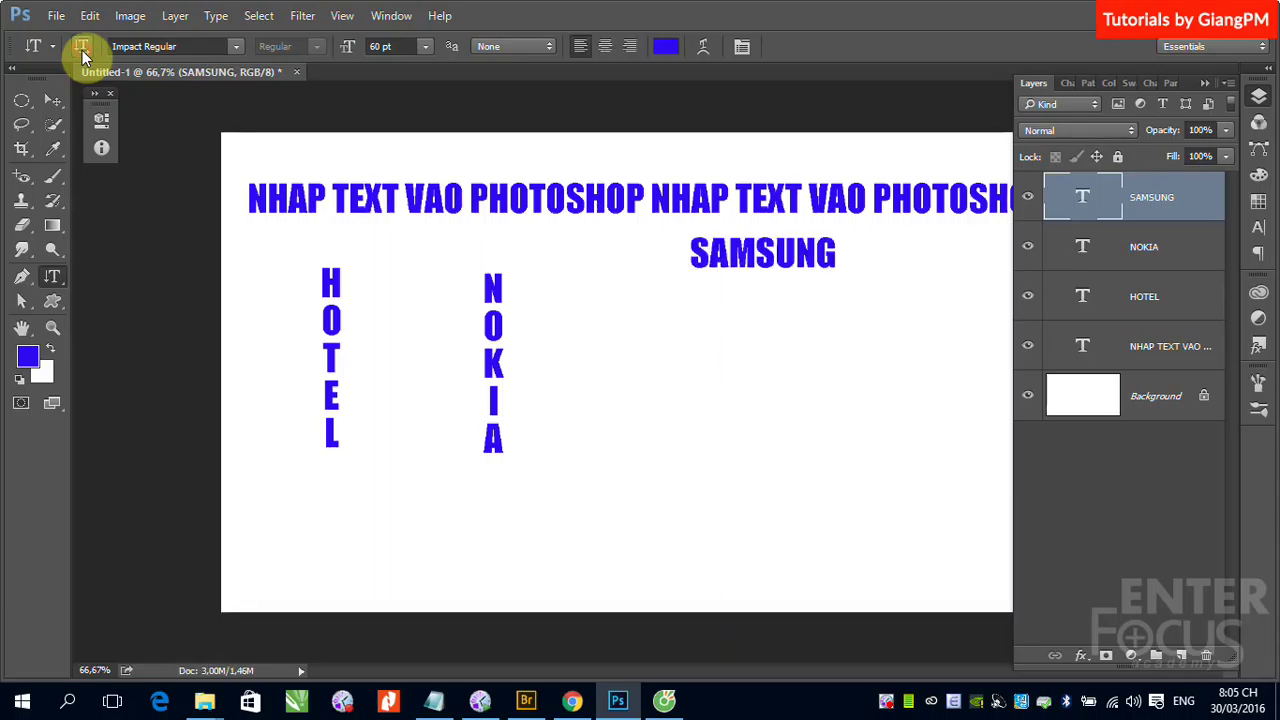
- Switch the NOKIA and HOTEL layers to horizontal text as well
left_click(1152, 258)
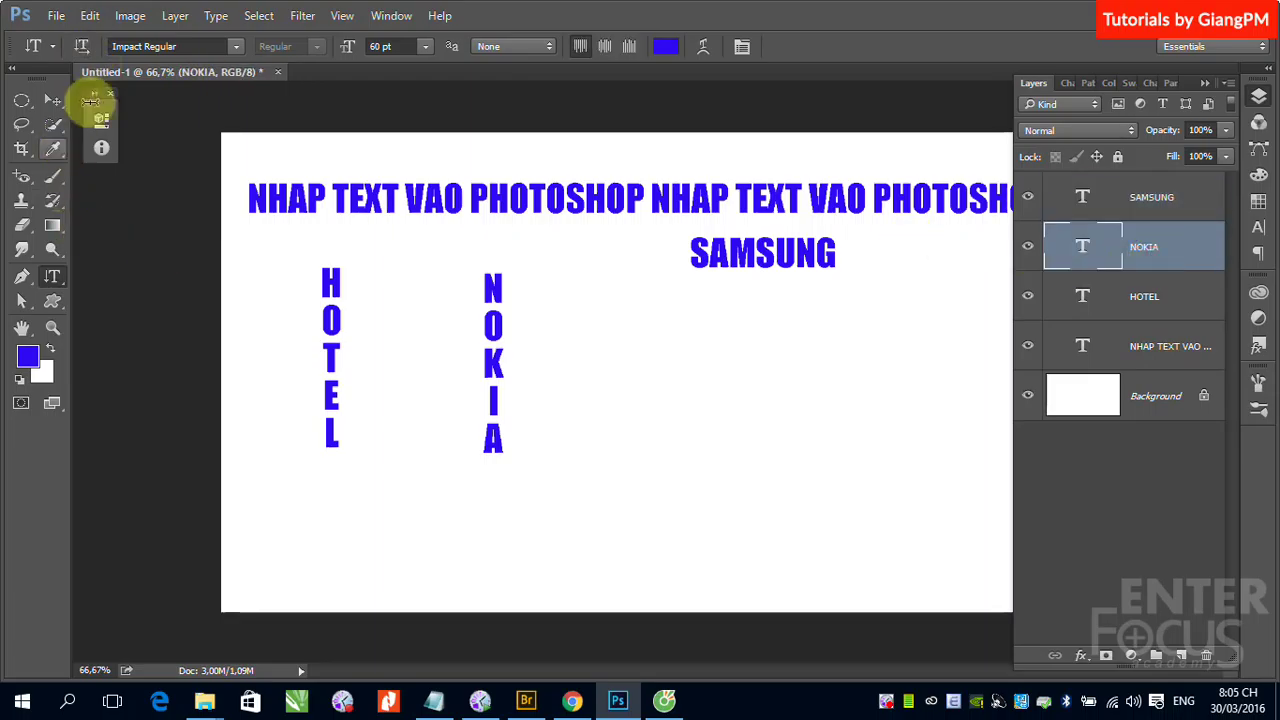
left_click(89, 47)
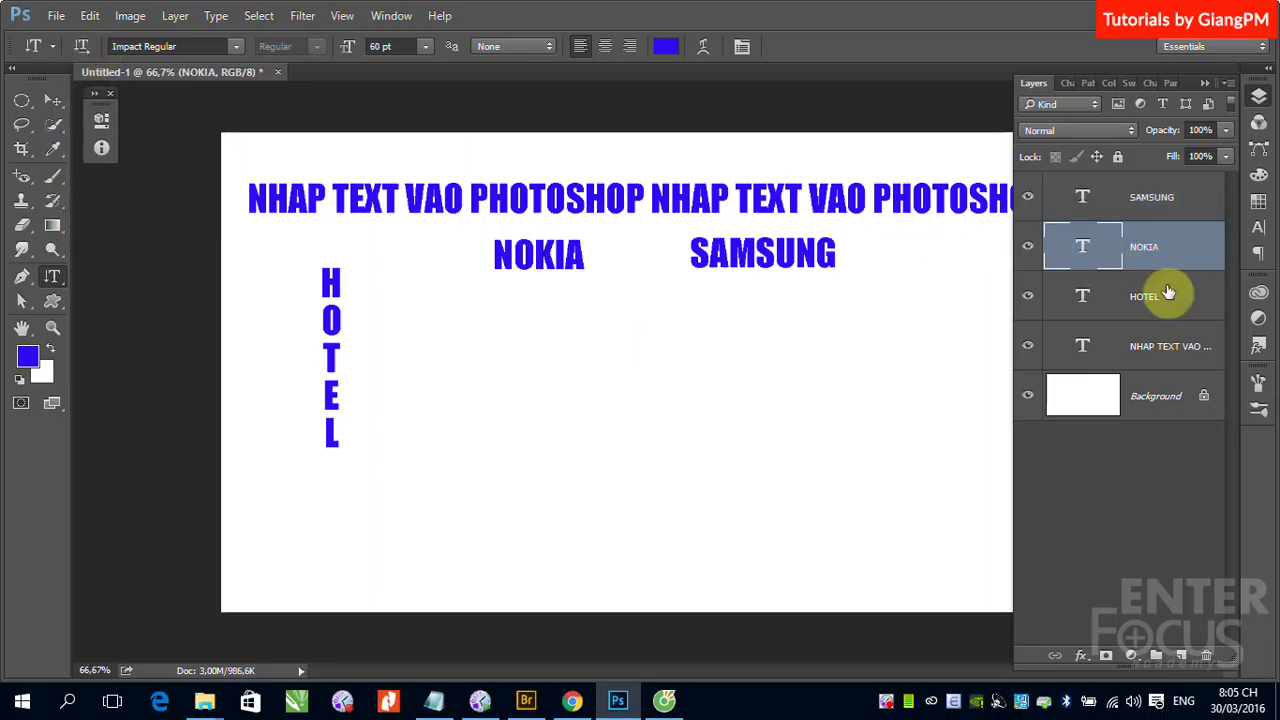
left_click(1157, 296)
left_click(82, 50)
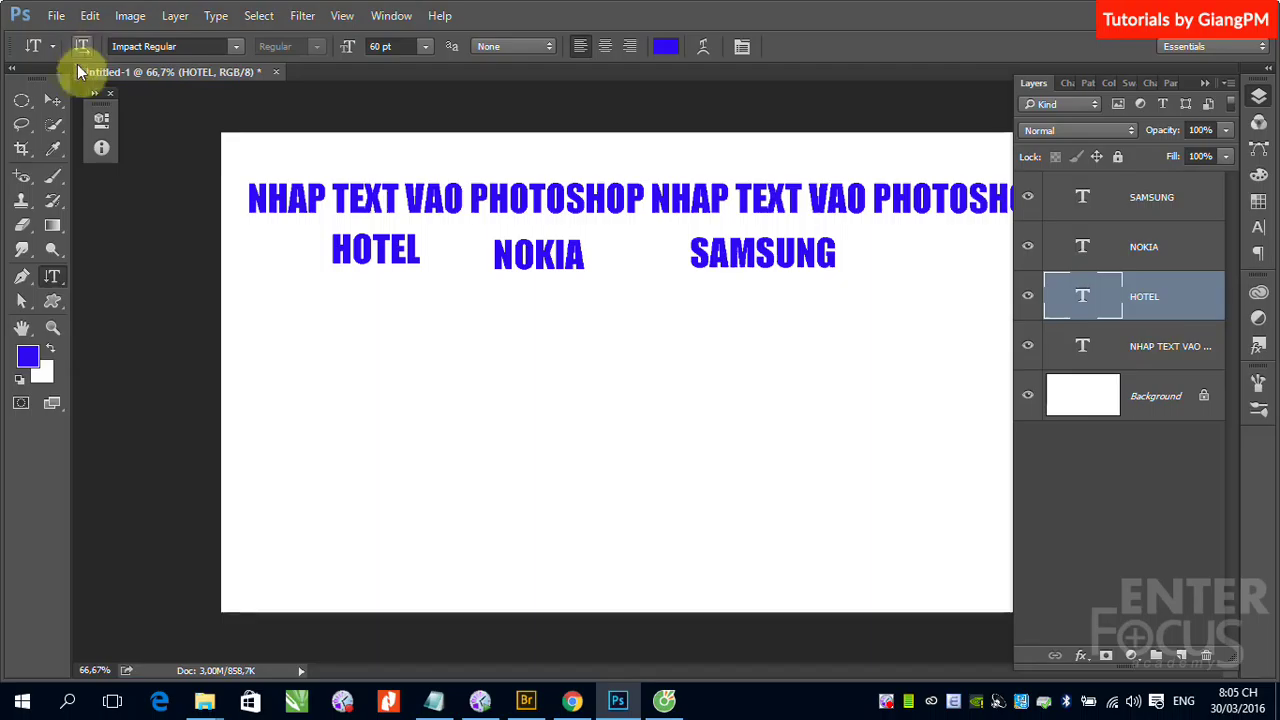
right_click(52, 278)
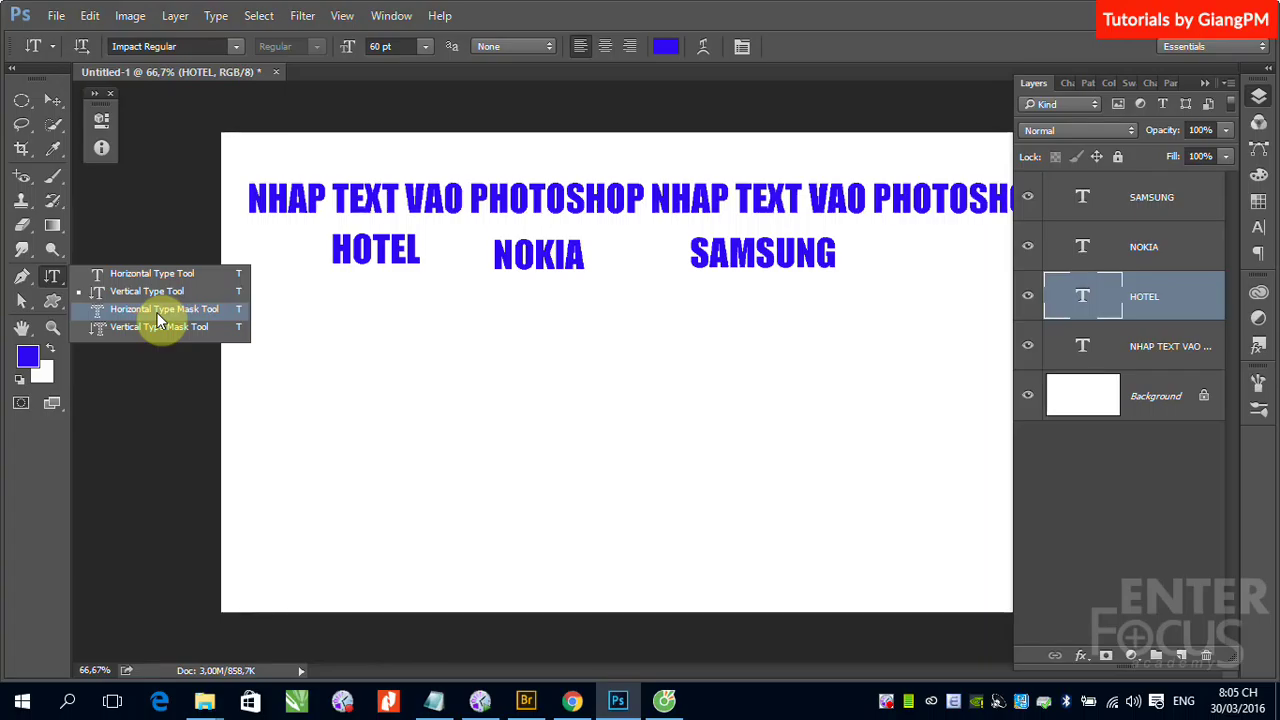
- Type NHAP TEXT with the Horizontal Type Mask Tool on the canvas's left, fixing the typo
left_click(157, 312)
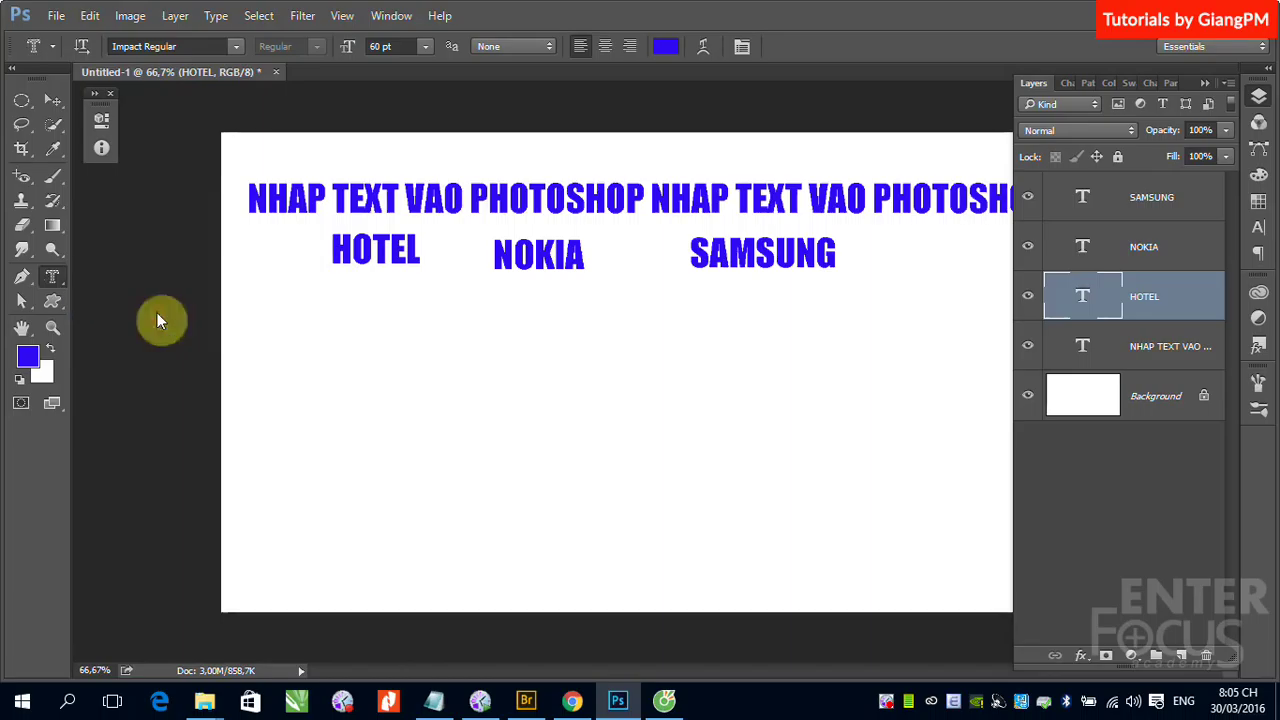
left_click(306, 396)
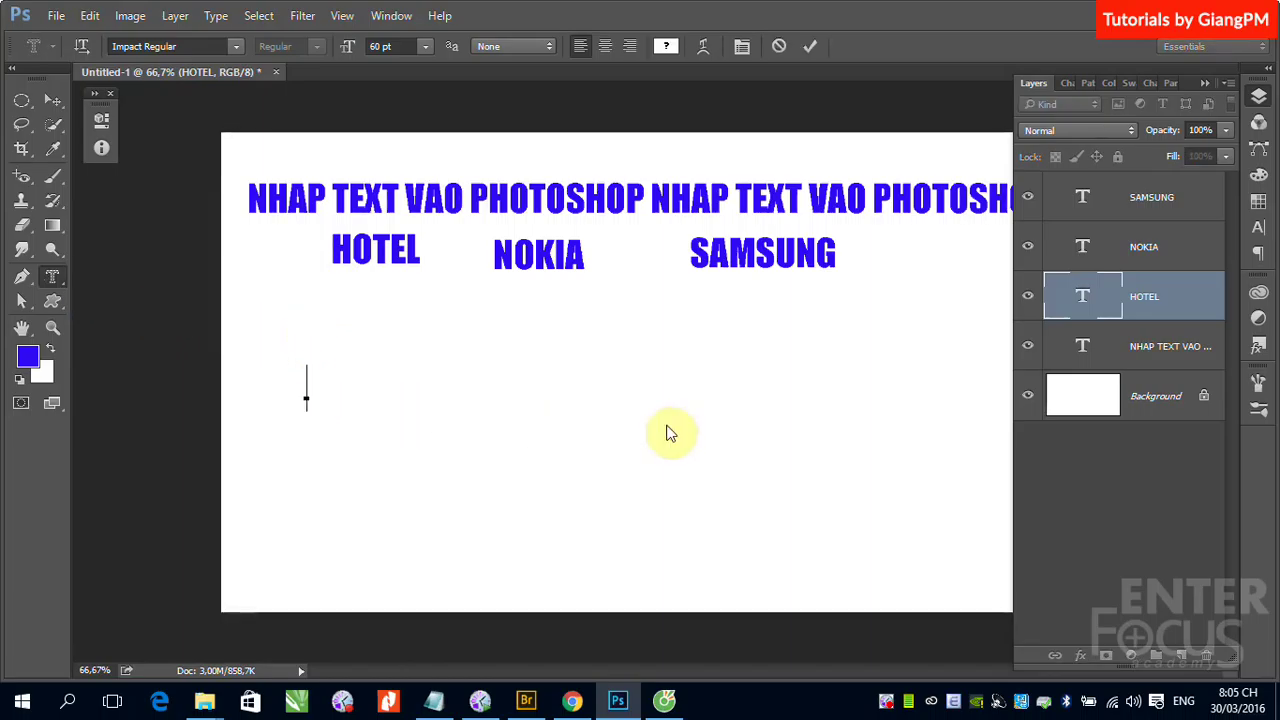
type("NHA")
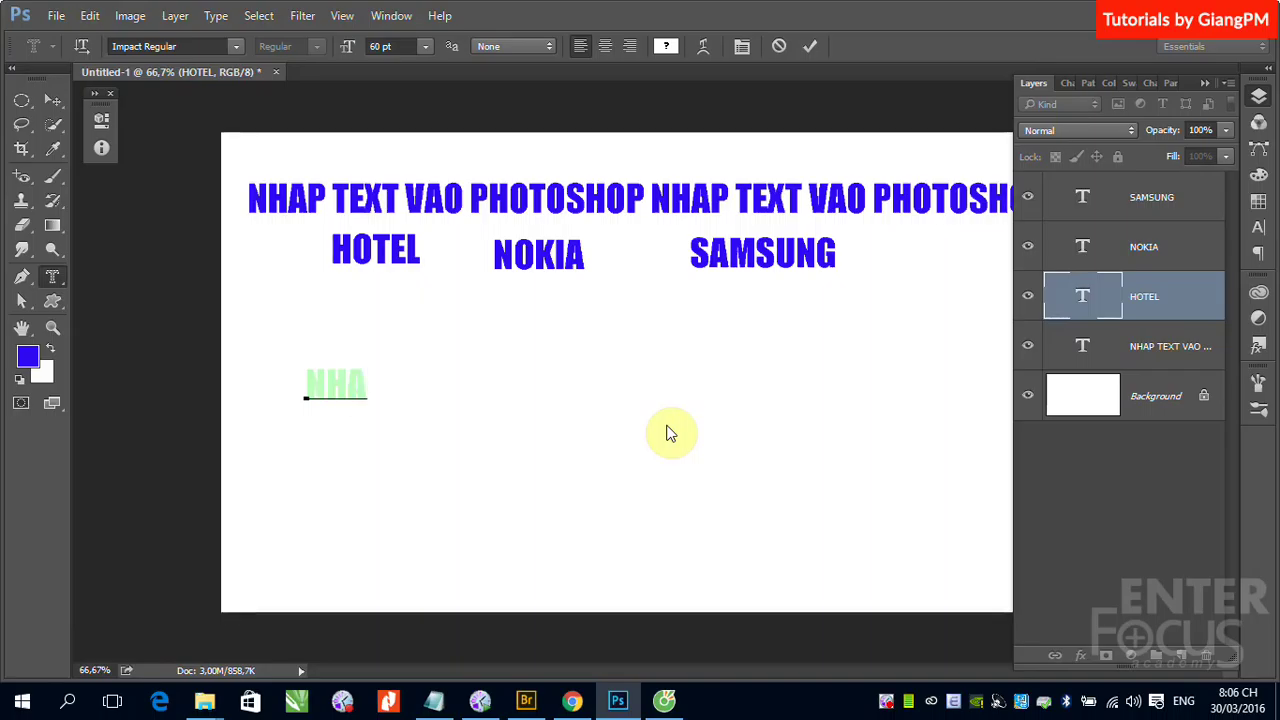
type("P TEX")
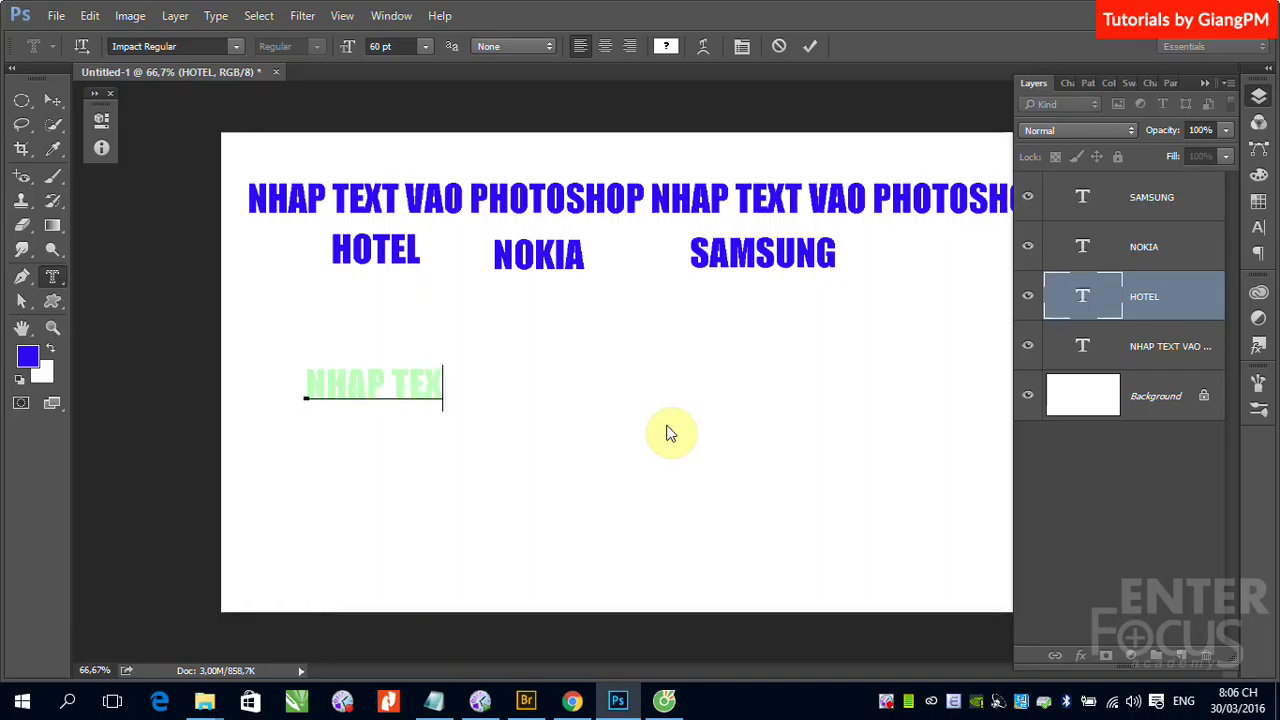
type("XT")
key("BackSpace")
key("BackSpace")
type("T")
- Replace TEXT with CHU in the mask text and commit it as a selection outline
left_click_drag(312, 386, 461, 388)
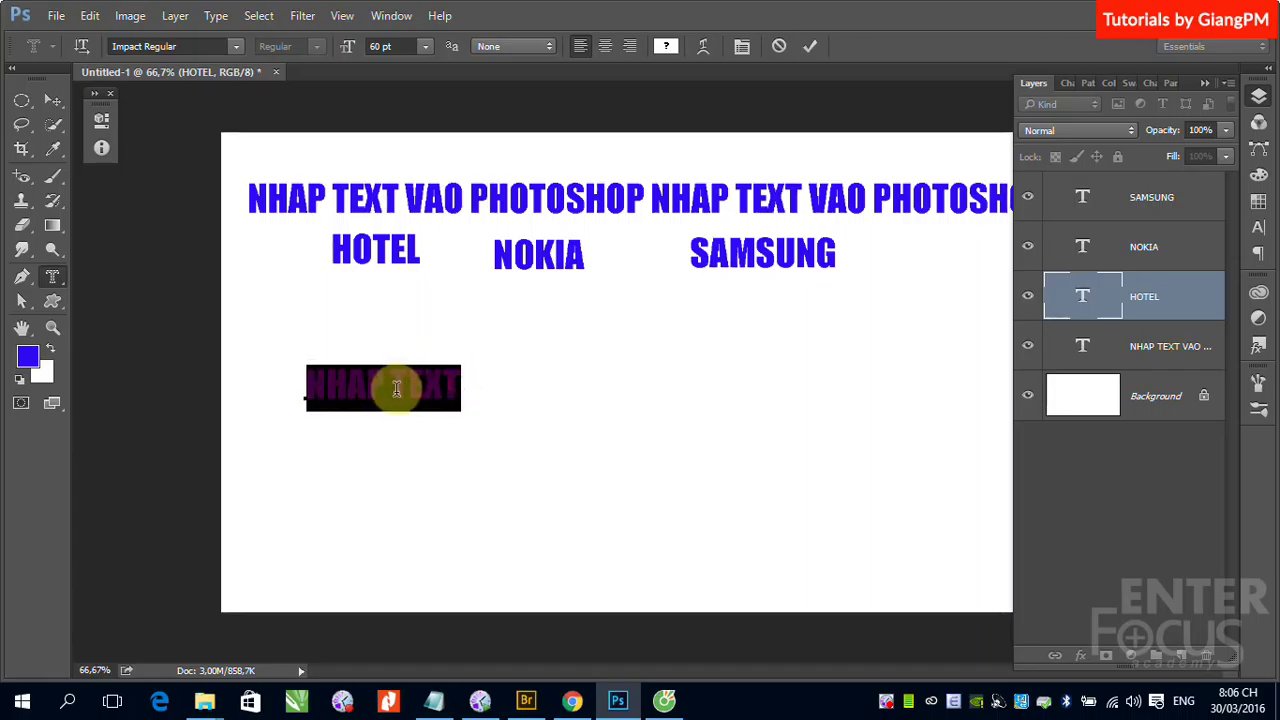
left_click(397, 388)
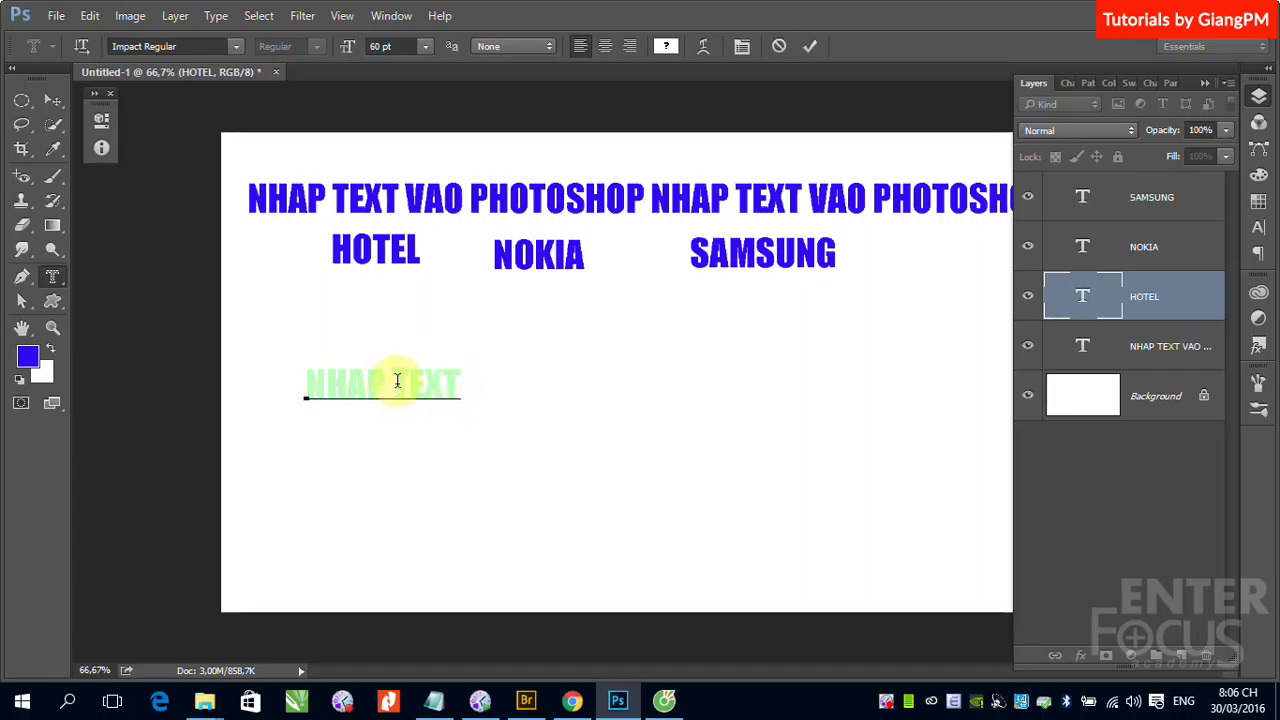
mouse_move(394, 382)
left_mouse_down()
mouse_move(453, 380)
mouse_move(548, 505)
left_mouse_up()
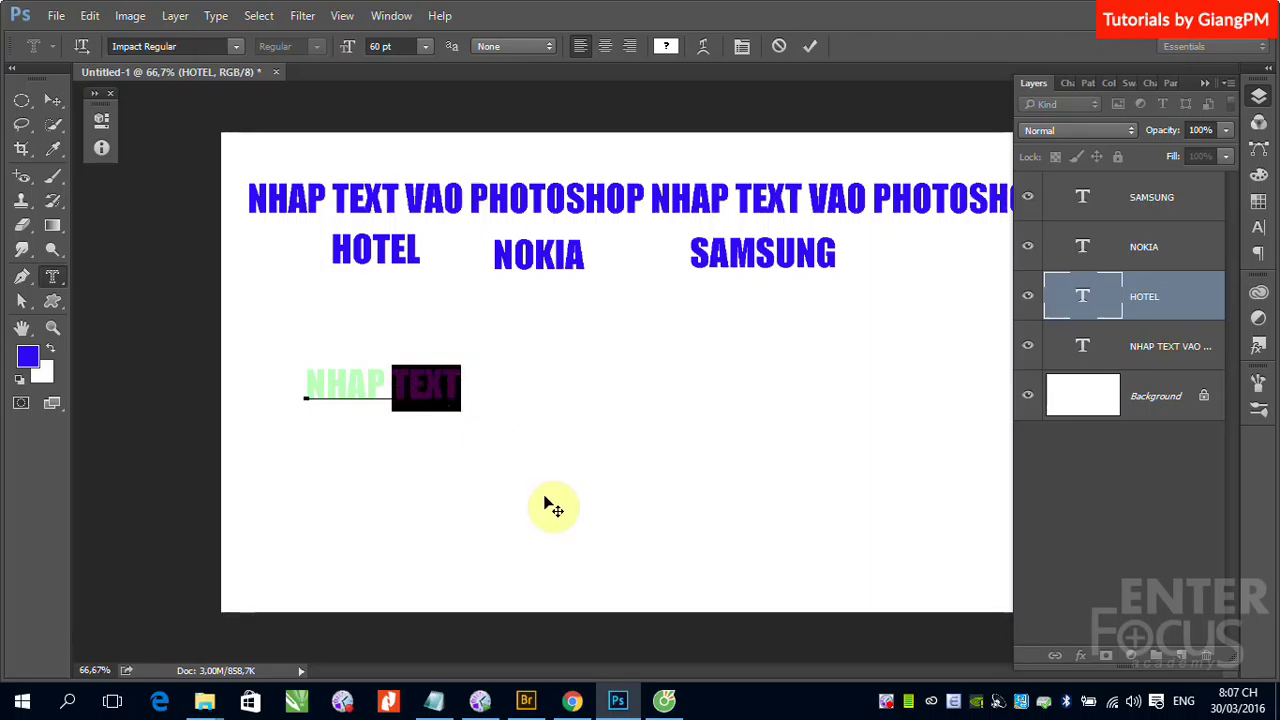
type("CHU")
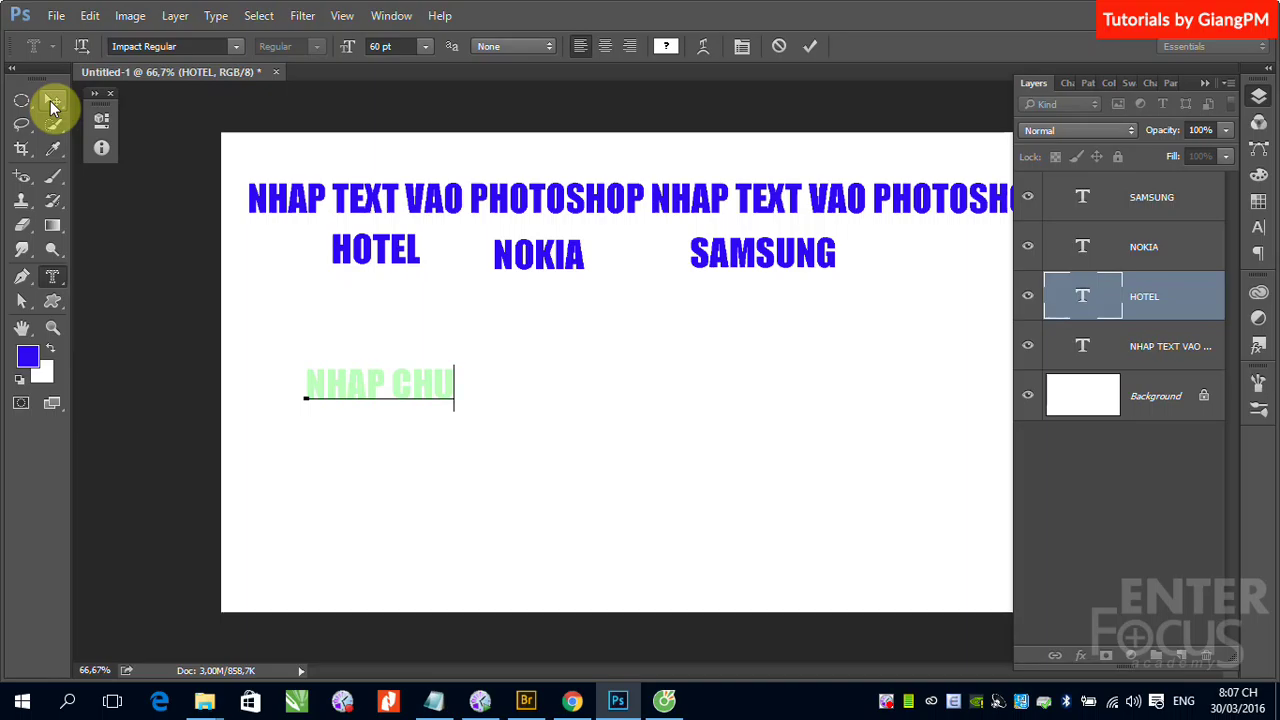
left_click(52, 104)
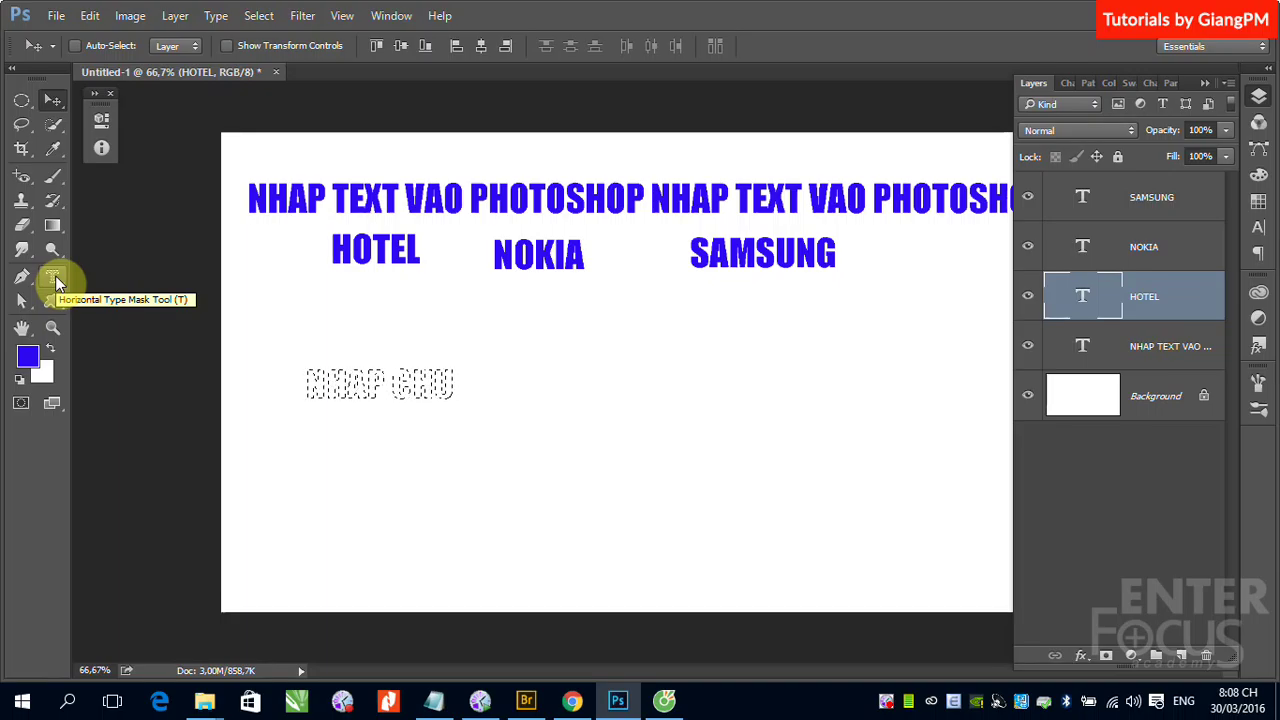
- Deselect with Ctrl+D, collapse Layers, and drag the HOTEL layer down and left
key("ctrl+d")
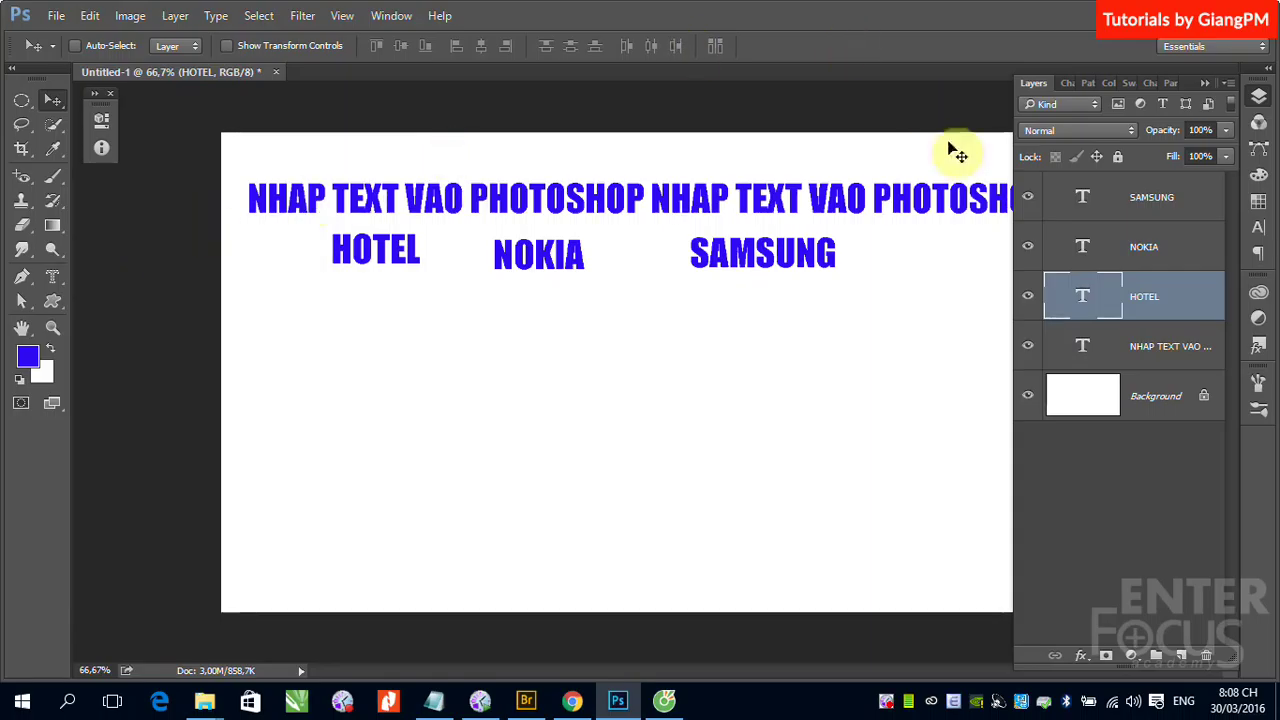
left_click(1204, 82)
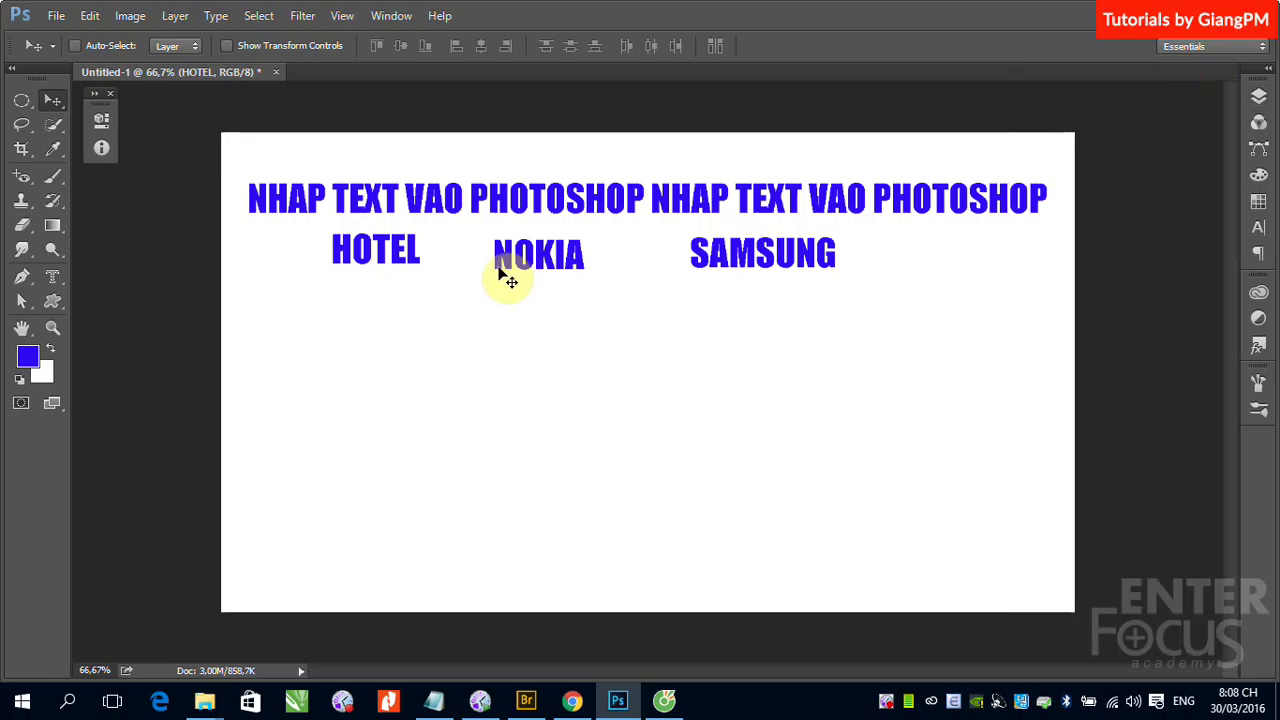
right_click(414, 261)
left_click(413, 266)
left_click_drag(410, 296, 399, 364)
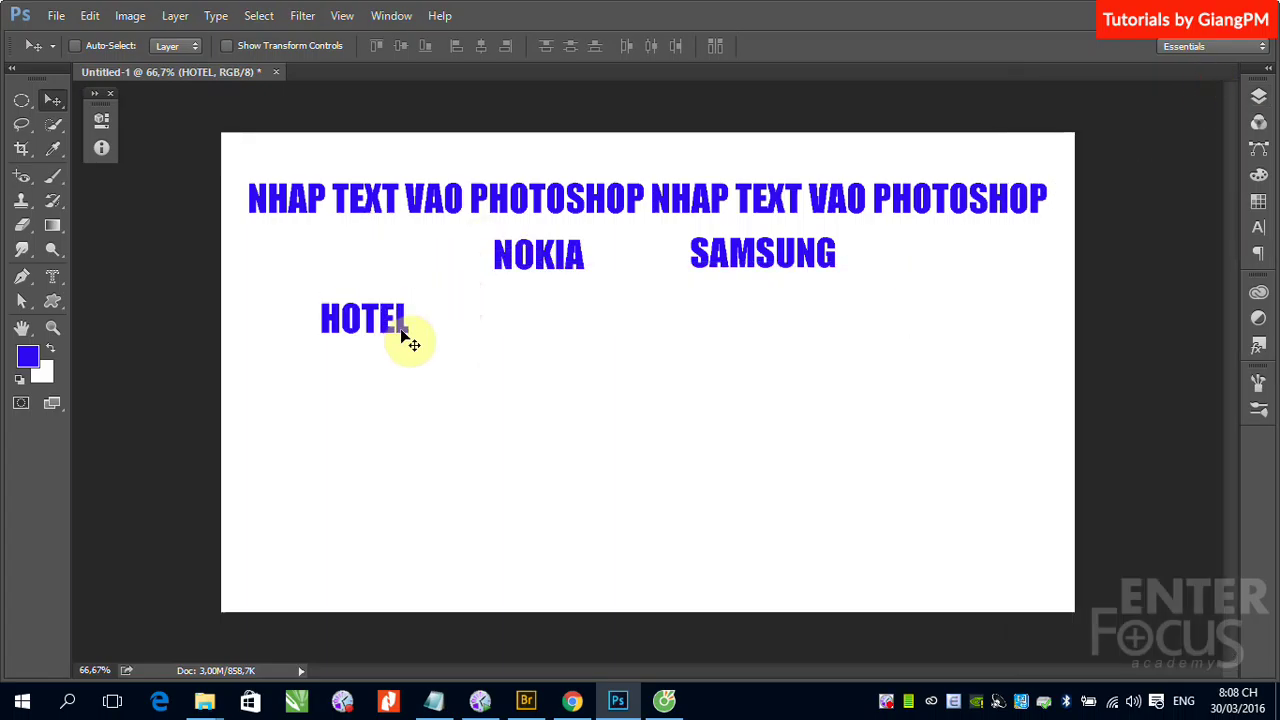
- Set the foreground colour to yellow-green and the background colour to red
left_click(89, 15)
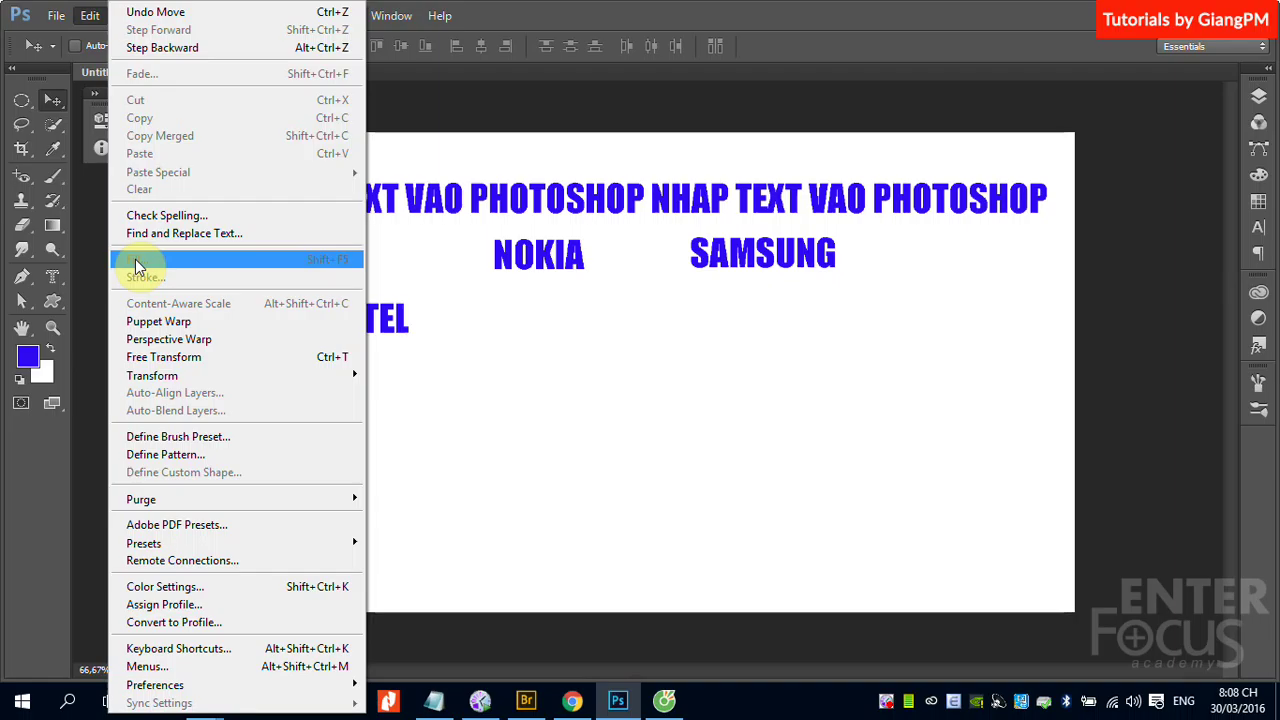
left_click(509, 360)
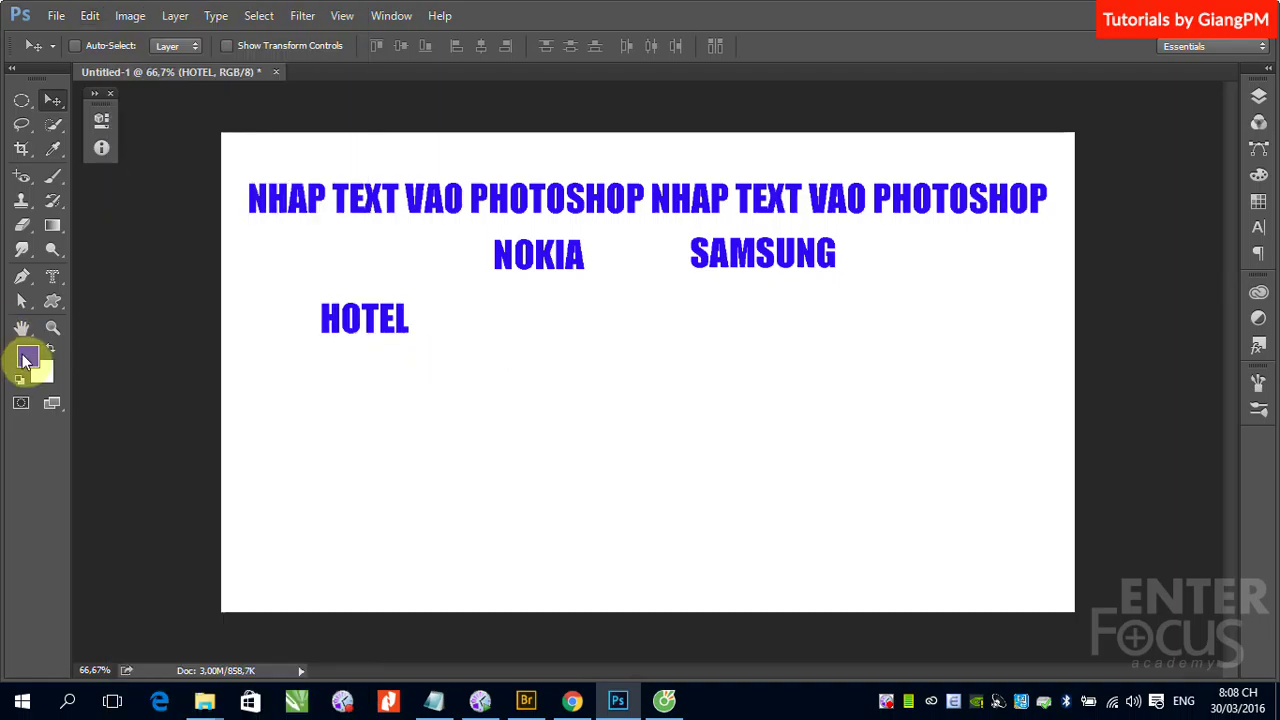
left_click(27, 356)
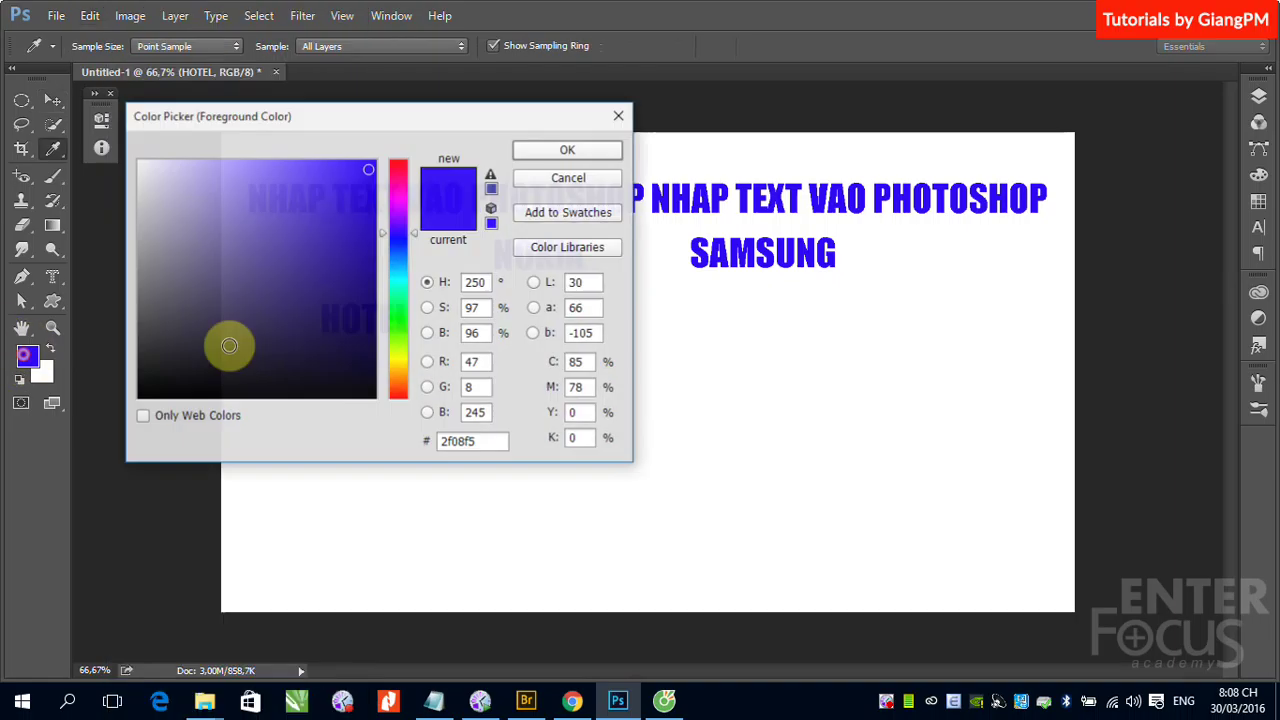
left_click(401, 356)
left_click(568, 150)
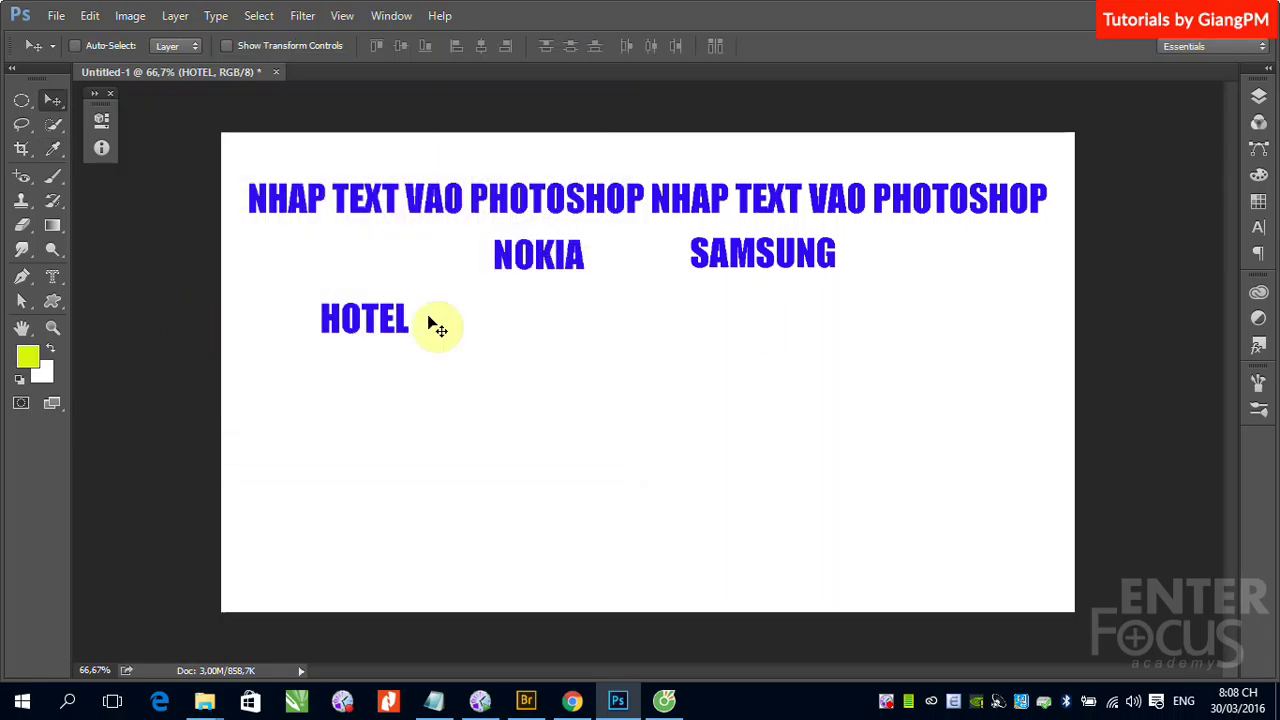
left_click(41, 373)
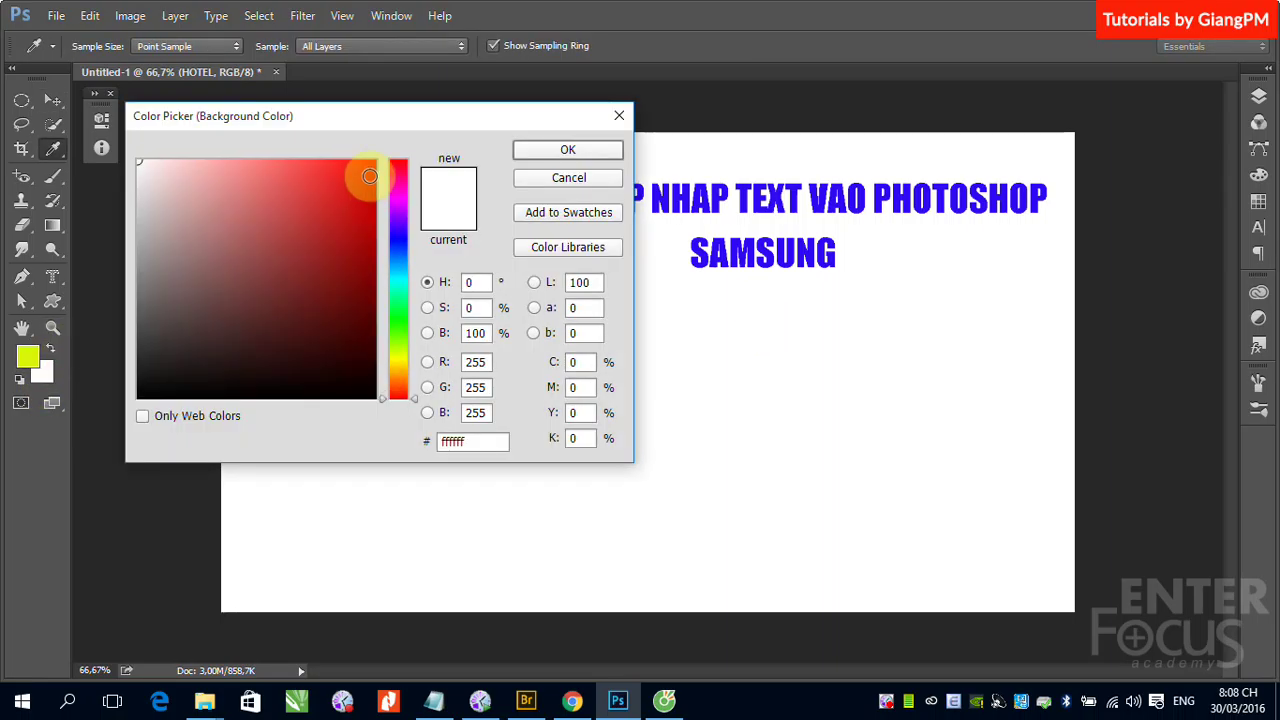
left_click(348, 174)
left_click(545, 150)
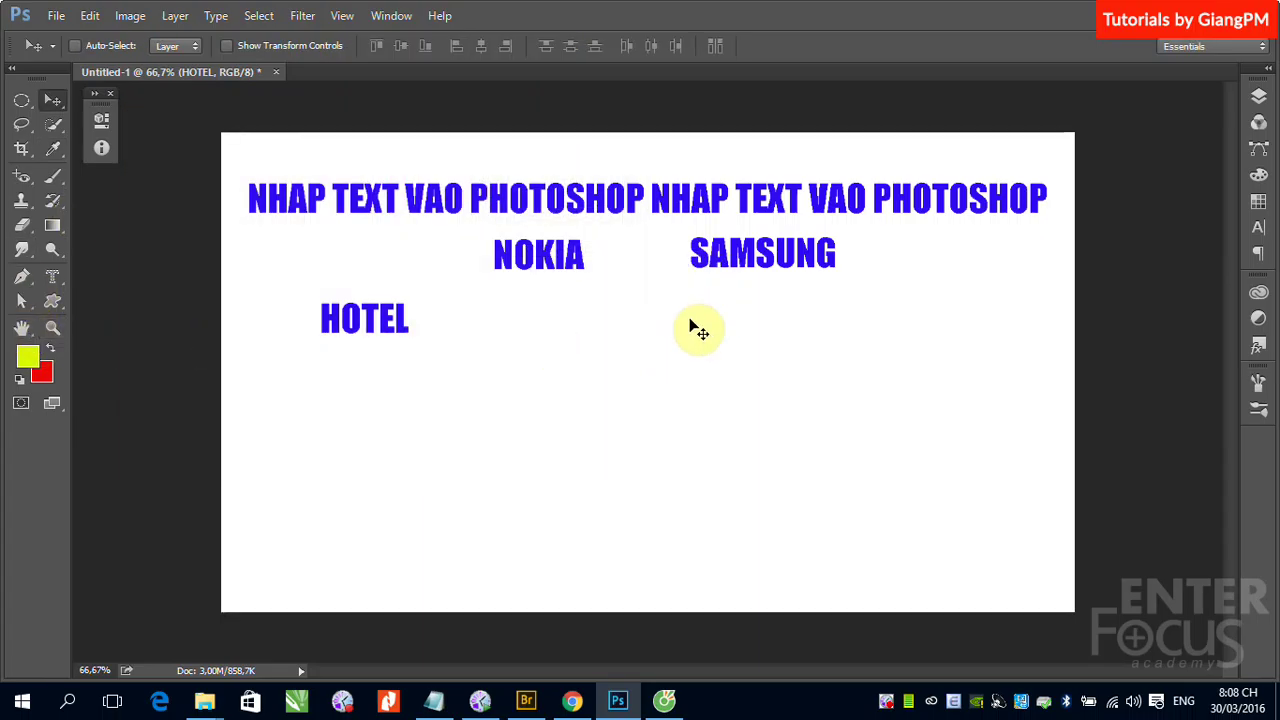
- Fill HOTEL with Alt+Backspace then Ctrl+Backspace, leaving it red, and reopen Layers
key("alt+BackSpace")
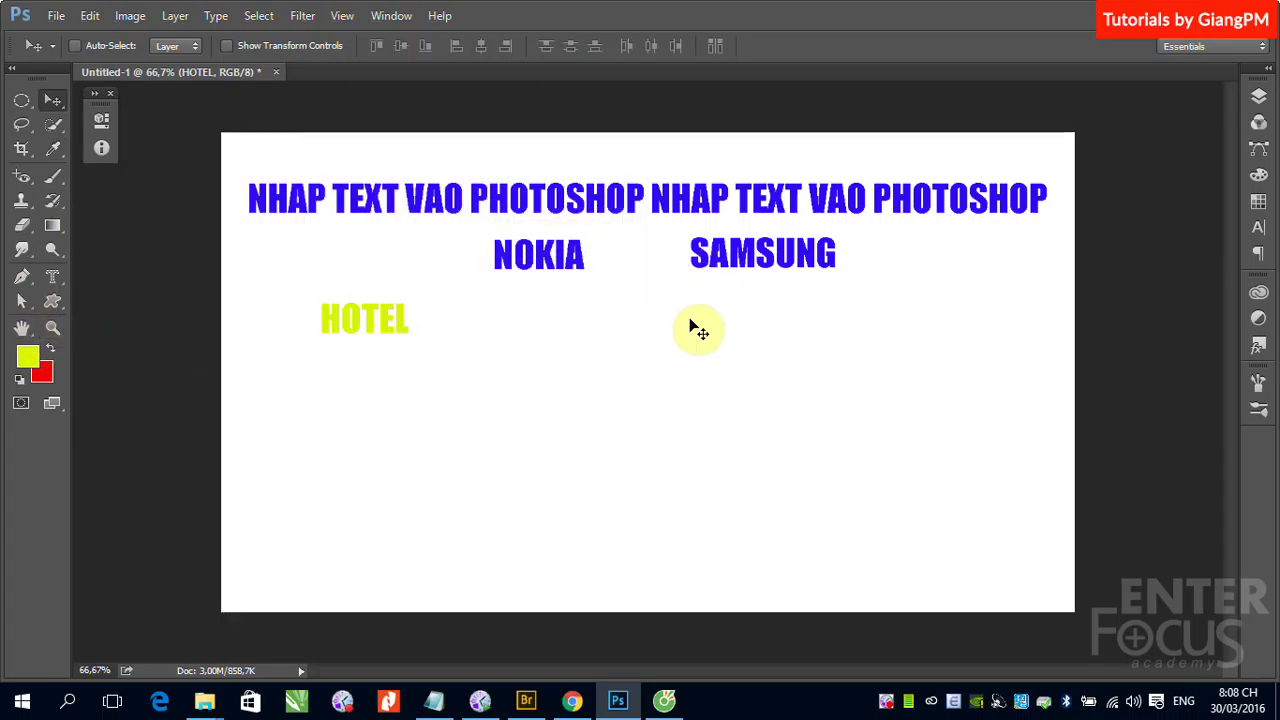
key("ctrl+BackSpace")
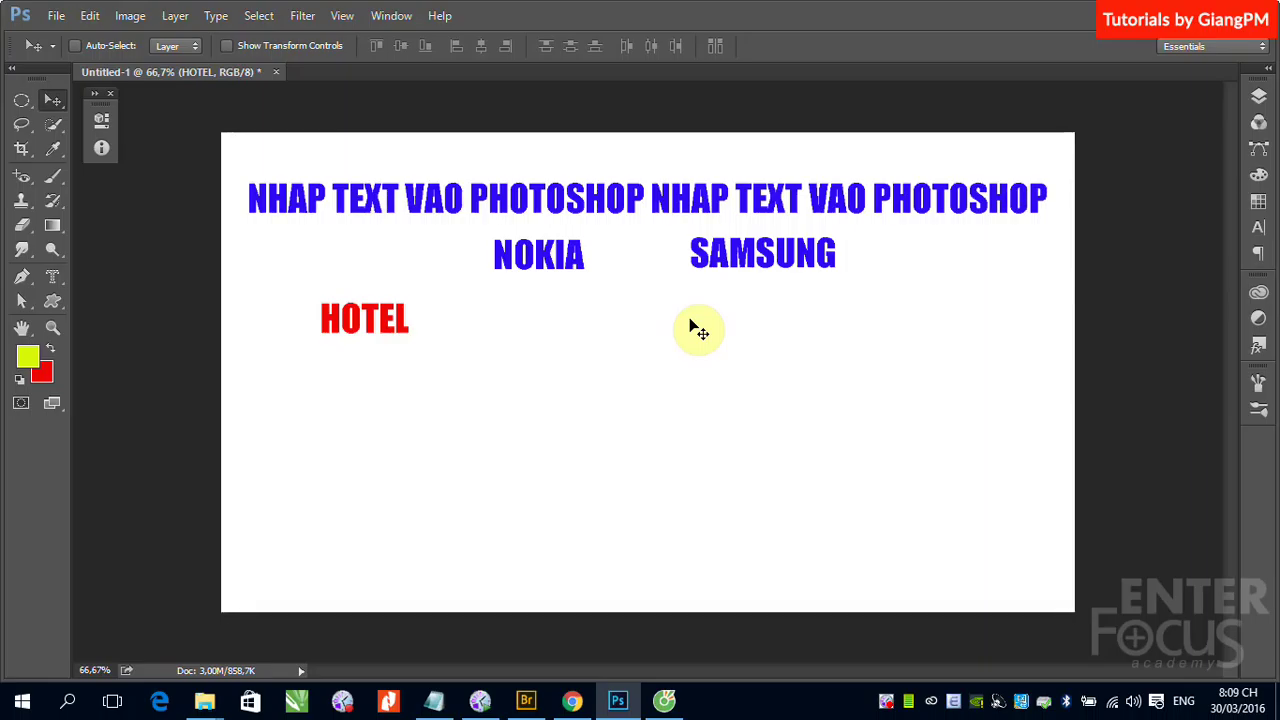
left_click(1259, 97)
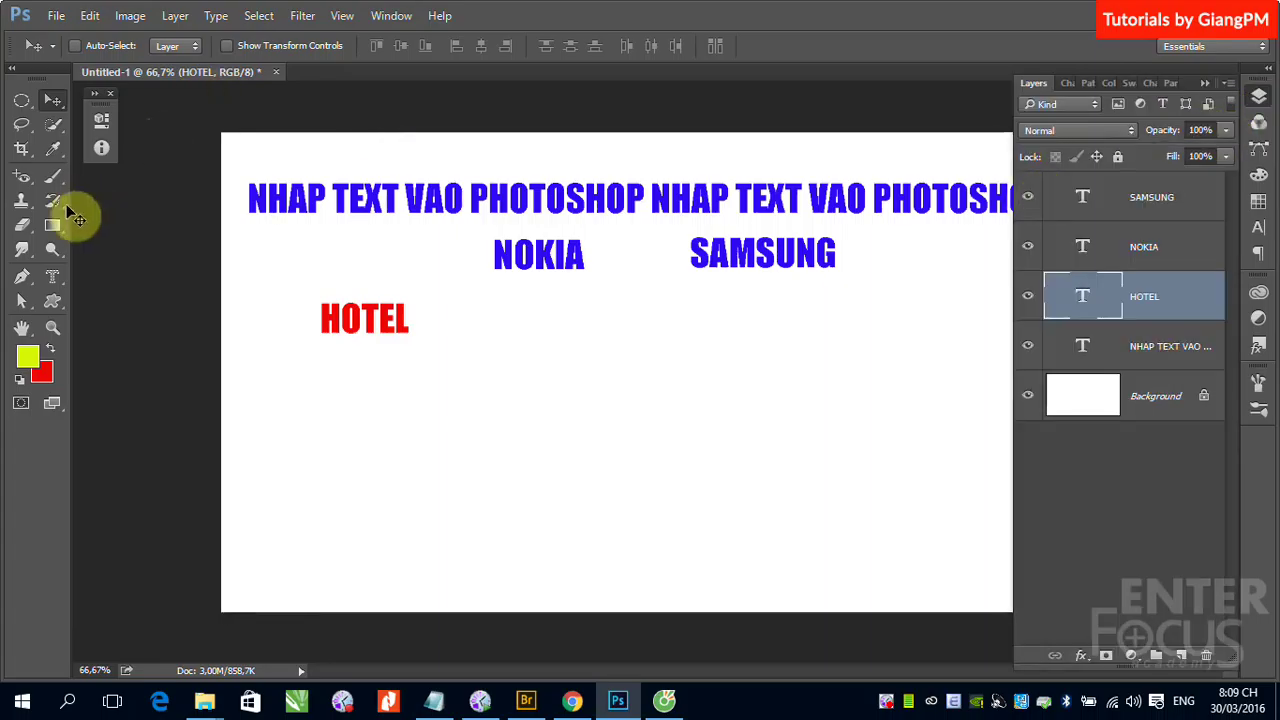
- Select HOT in HOTEL with the Horizontal Type Tool and colour it magenta ef06d6
left_click(52, 280)
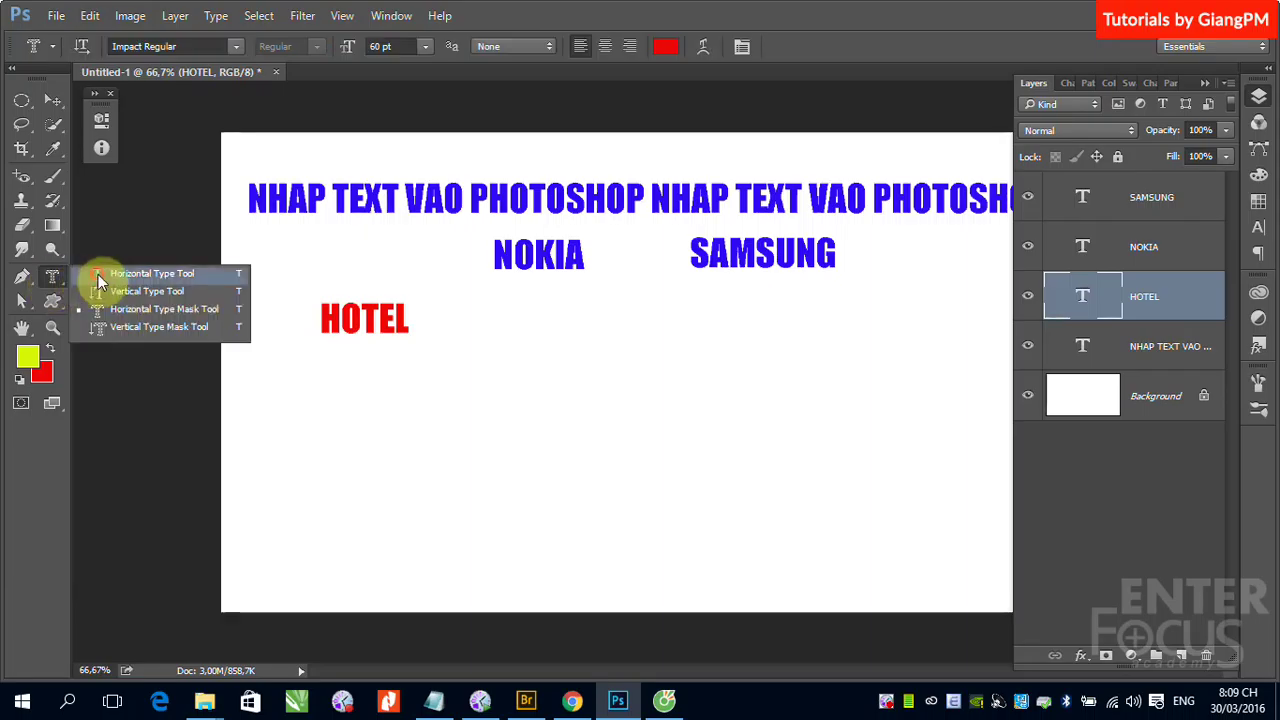
left_click(100, 277)
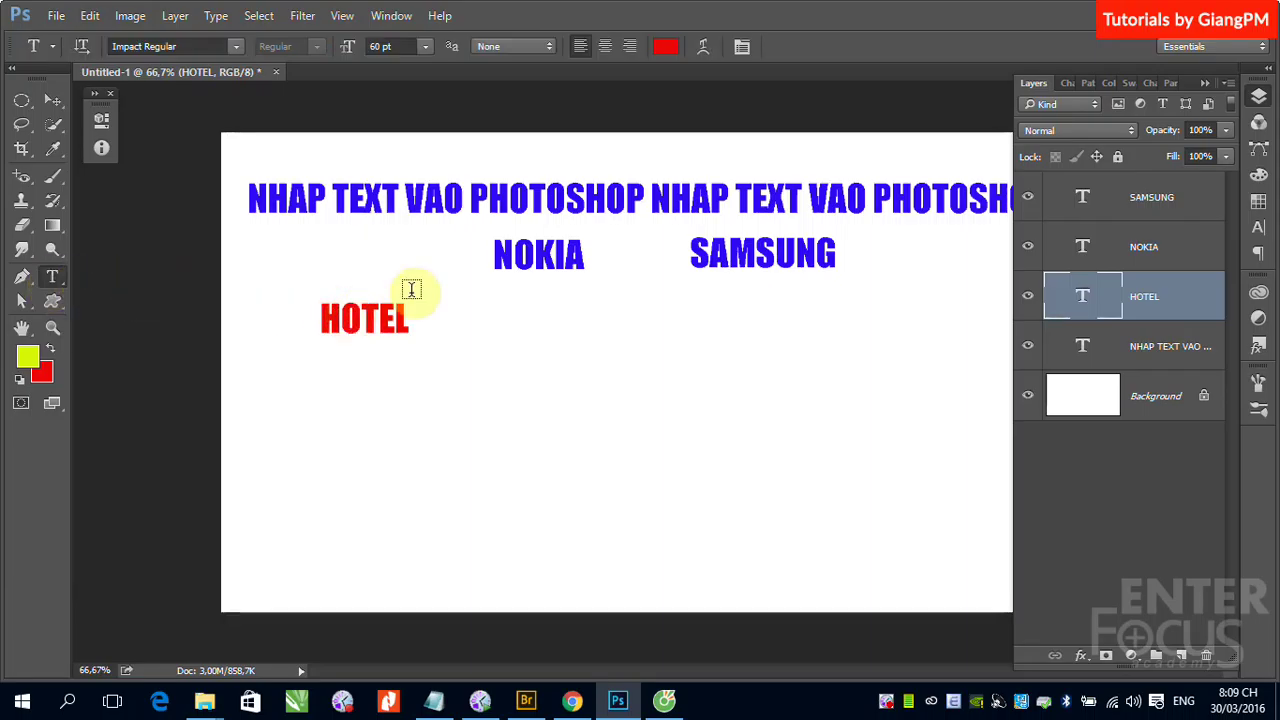
left_click(323, 318)
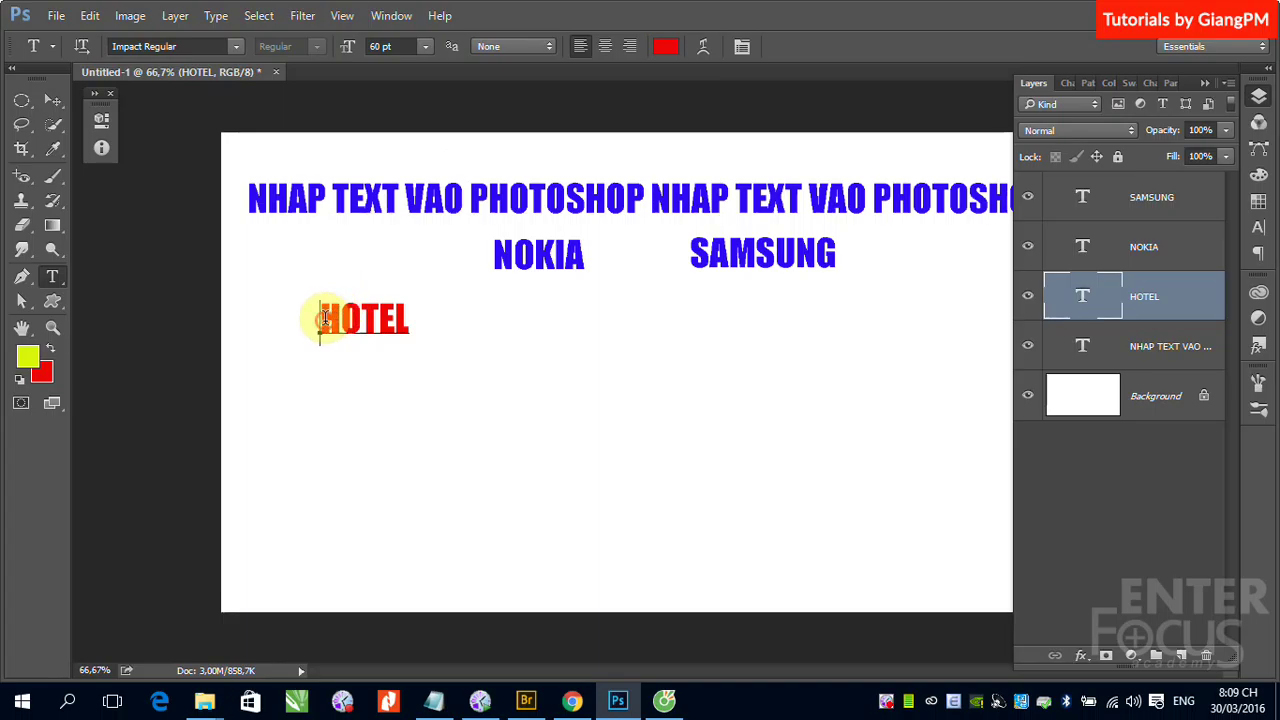
left_click_drag(323, 318, 380, 320)
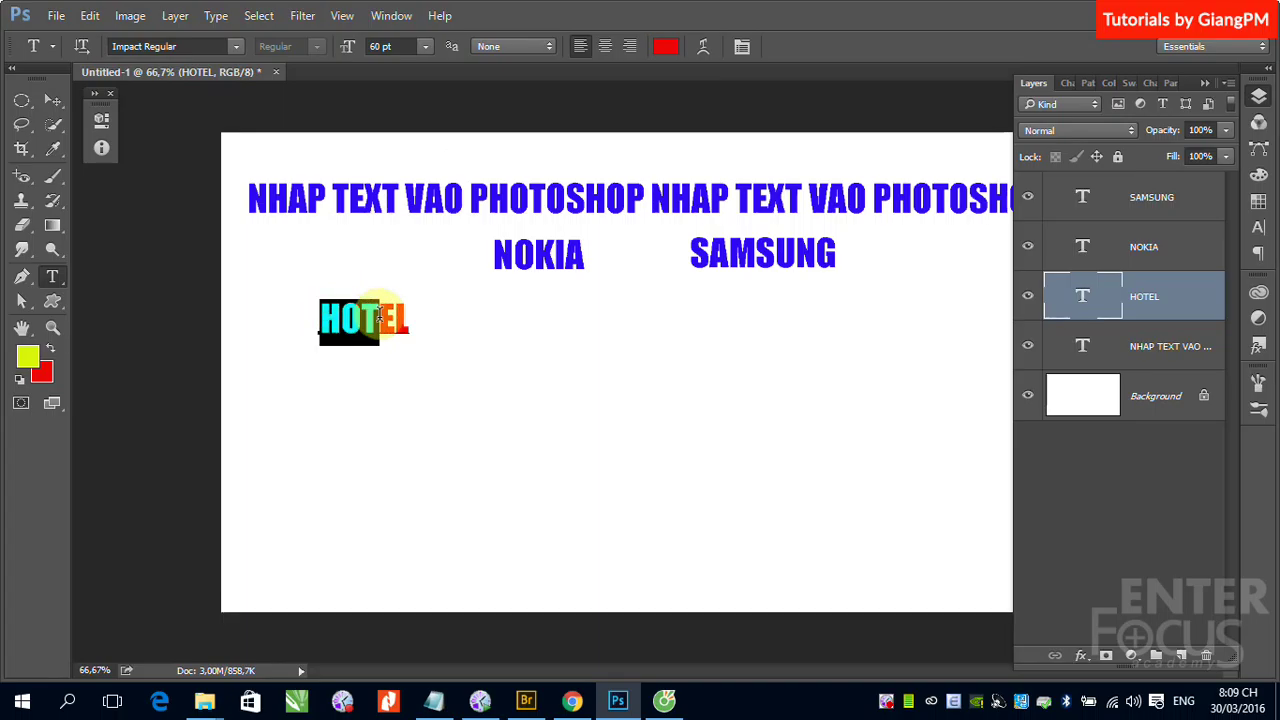
left_click(667, 48)
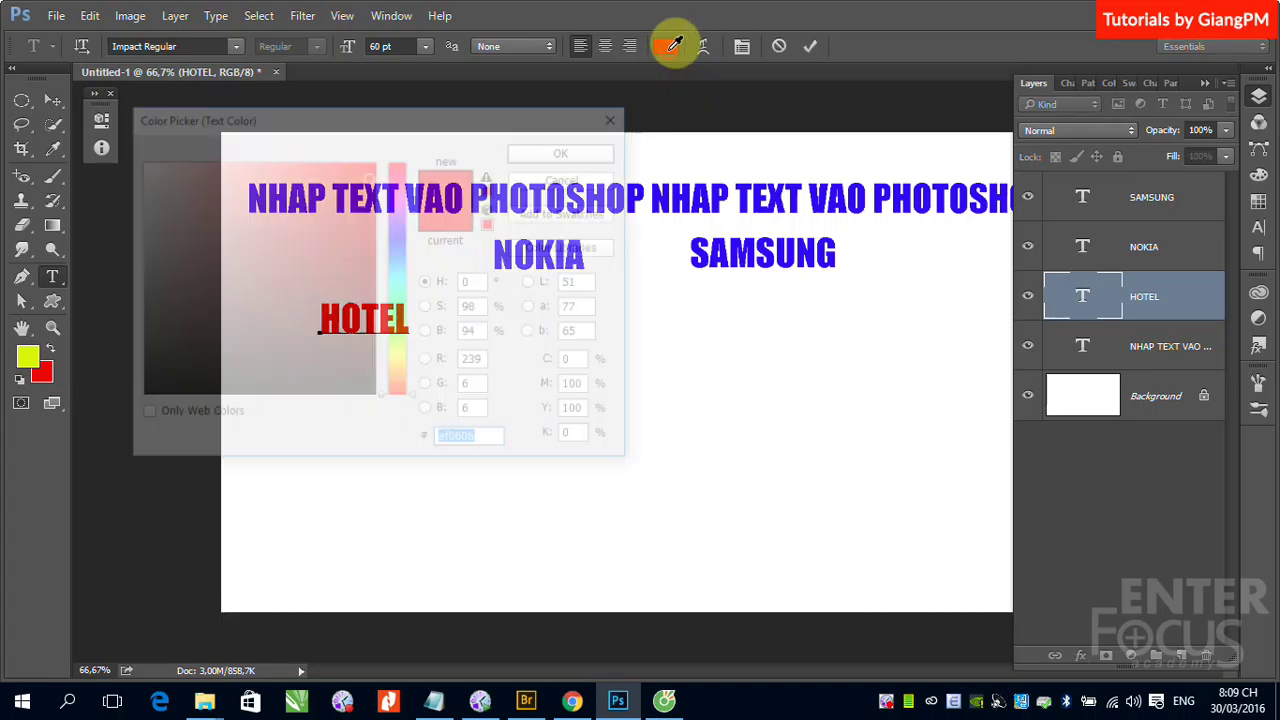
left_click(399, 319)
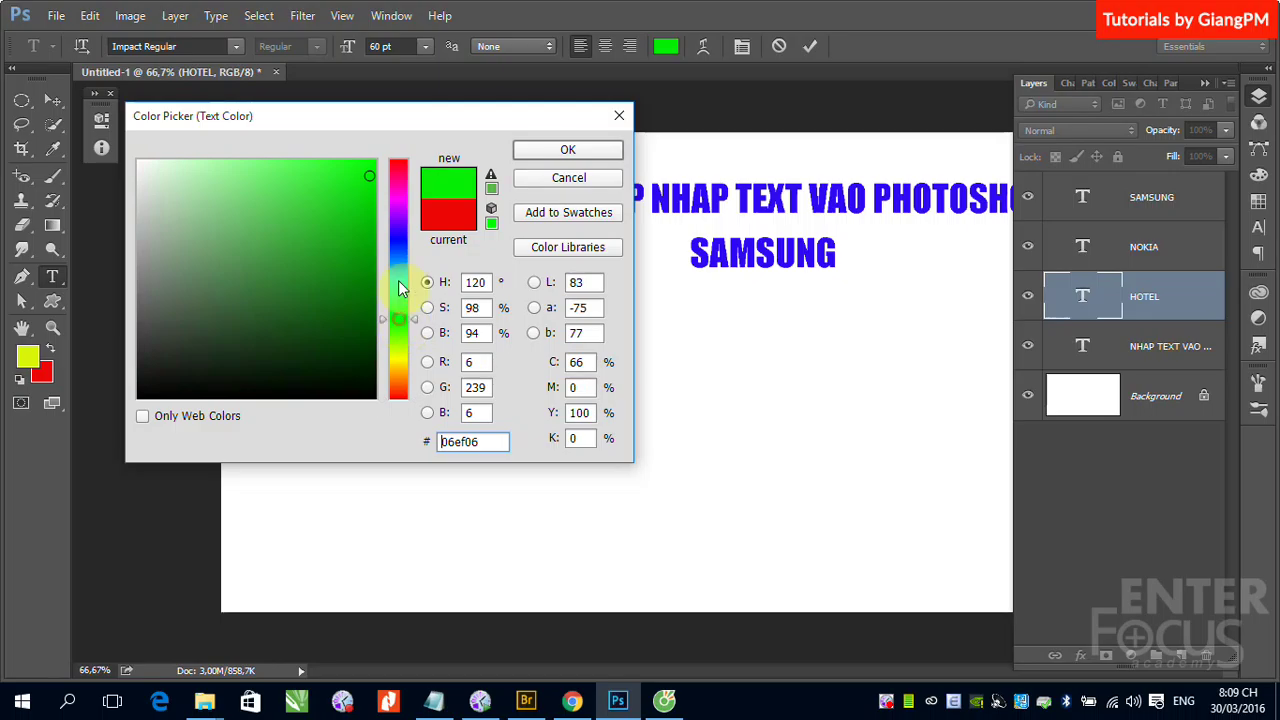
left_click(401, 195)
left_click(562, 150)
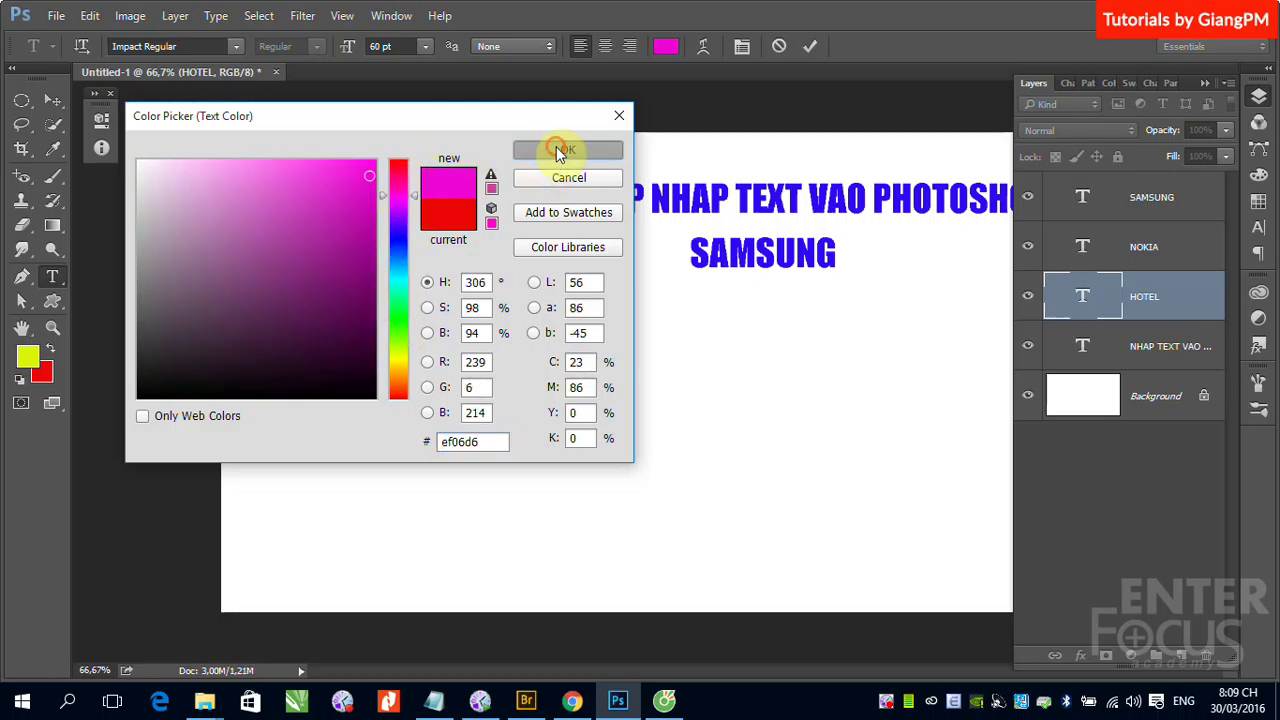
left_click(52, 101)
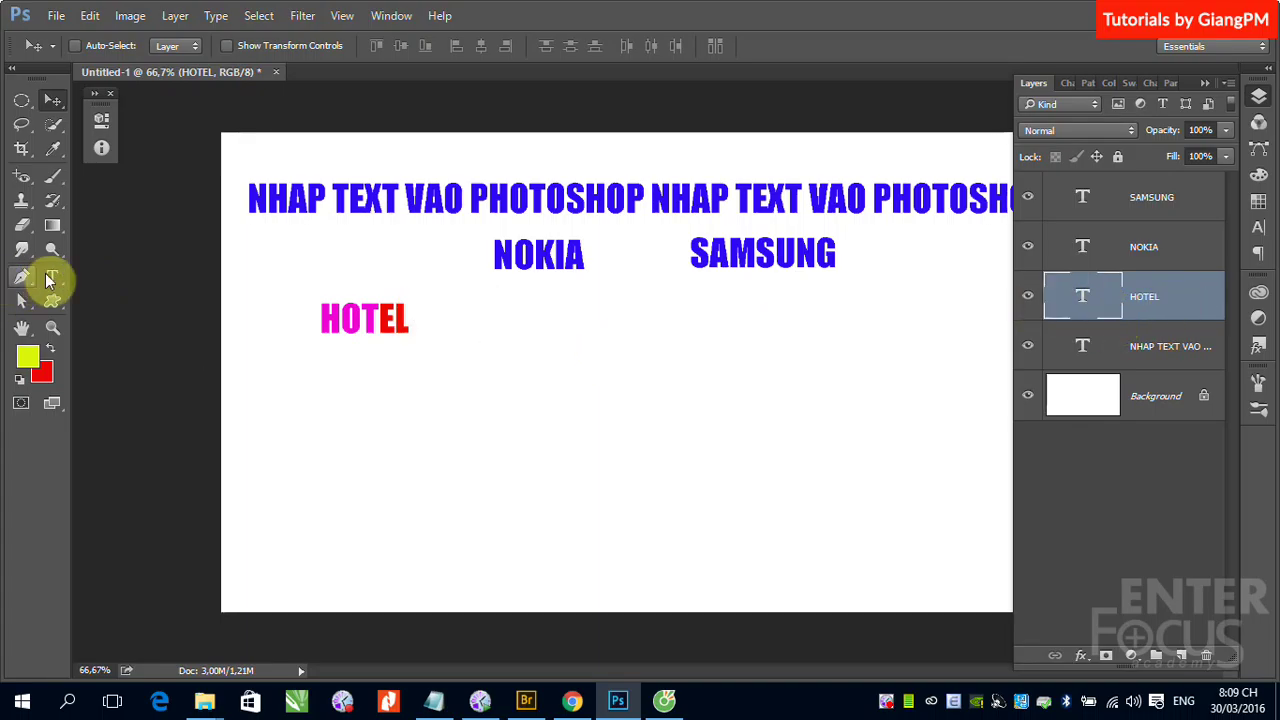
- Recolour the entire HOTEL word bright green through the text colour swatch and commit
left_click(52, 276)
left_click(667, 47)
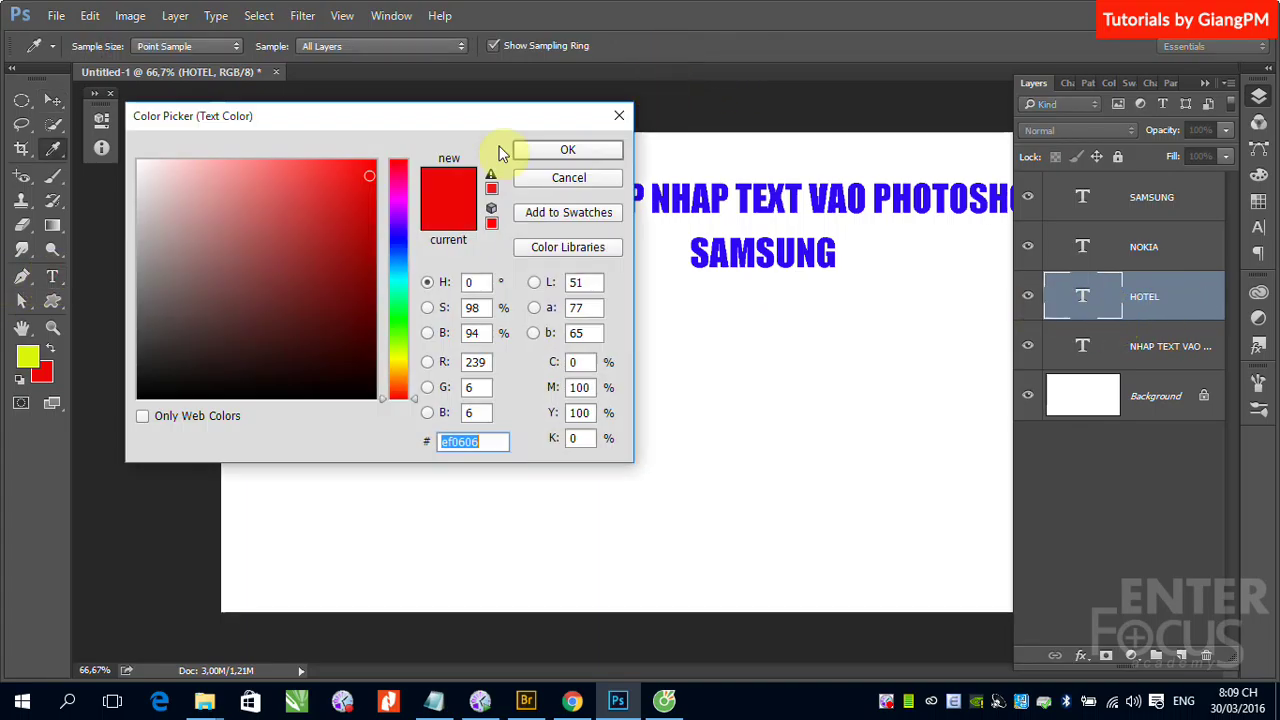
left_click(403, 327)
left_click(568, 150)
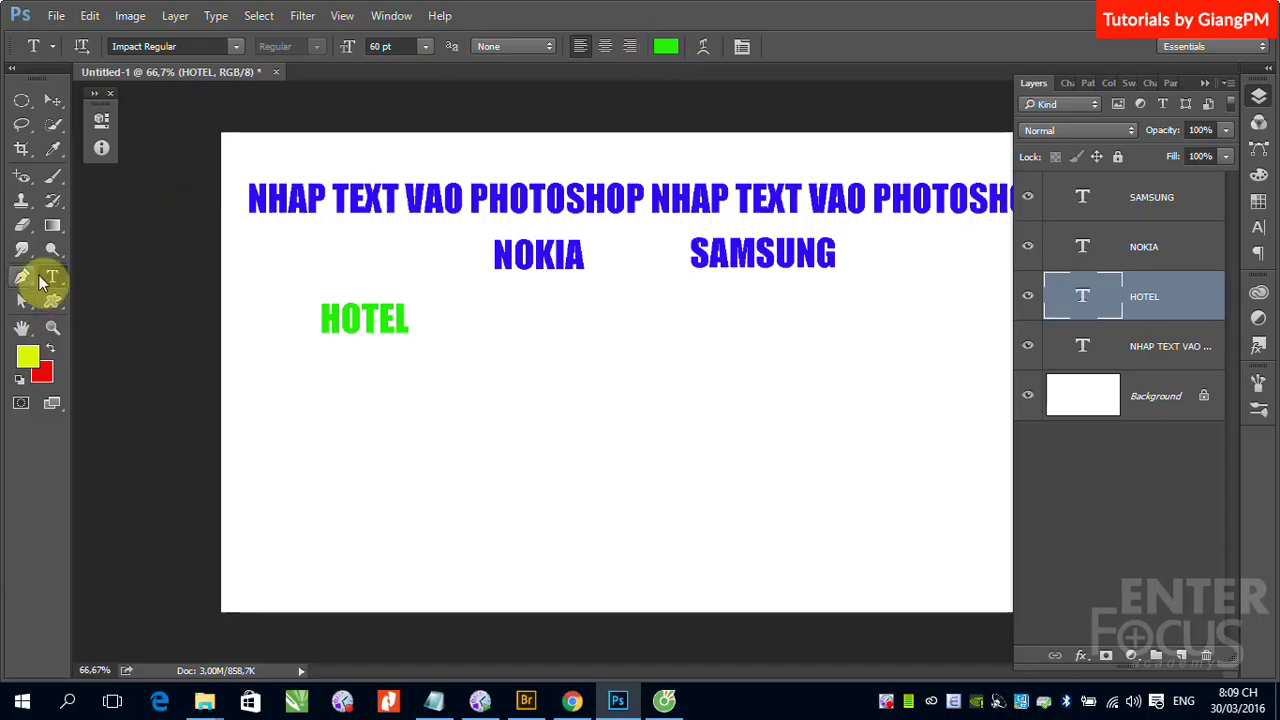
left_click(53, 100)
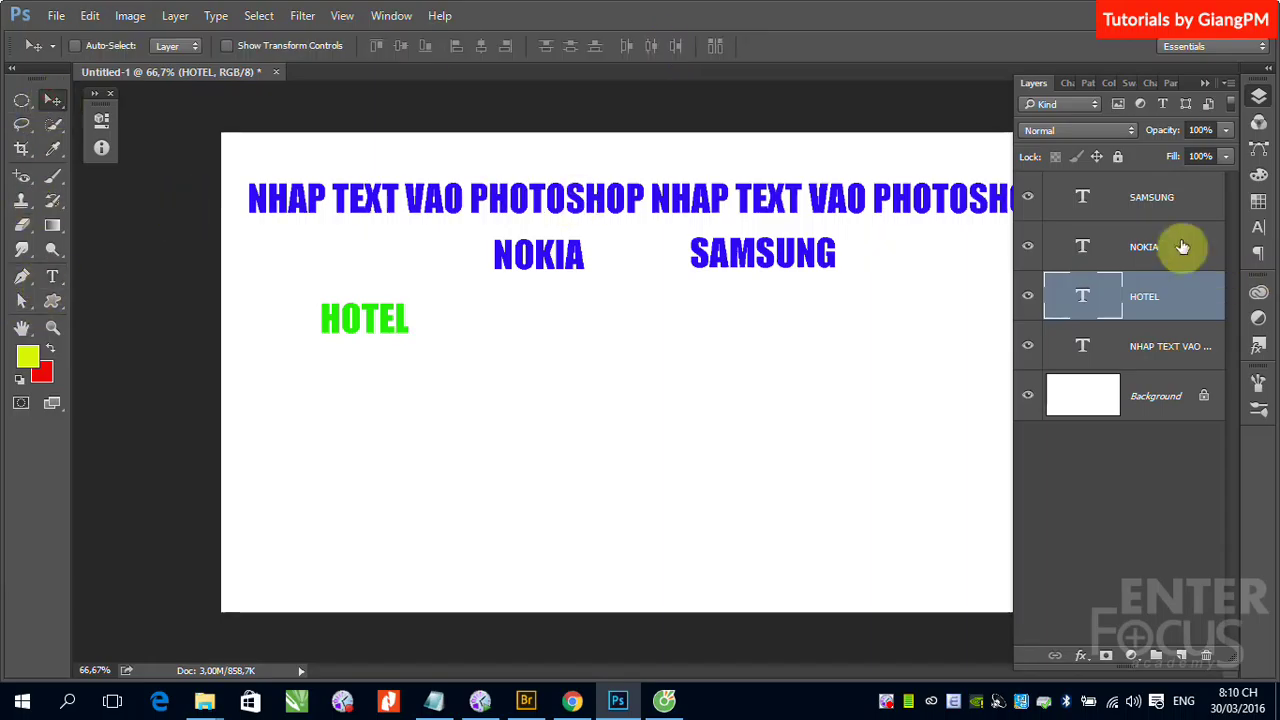
- Change HOTEL's text colour from green to yellow using the Character panel colour swatch
left_click(391, 16)
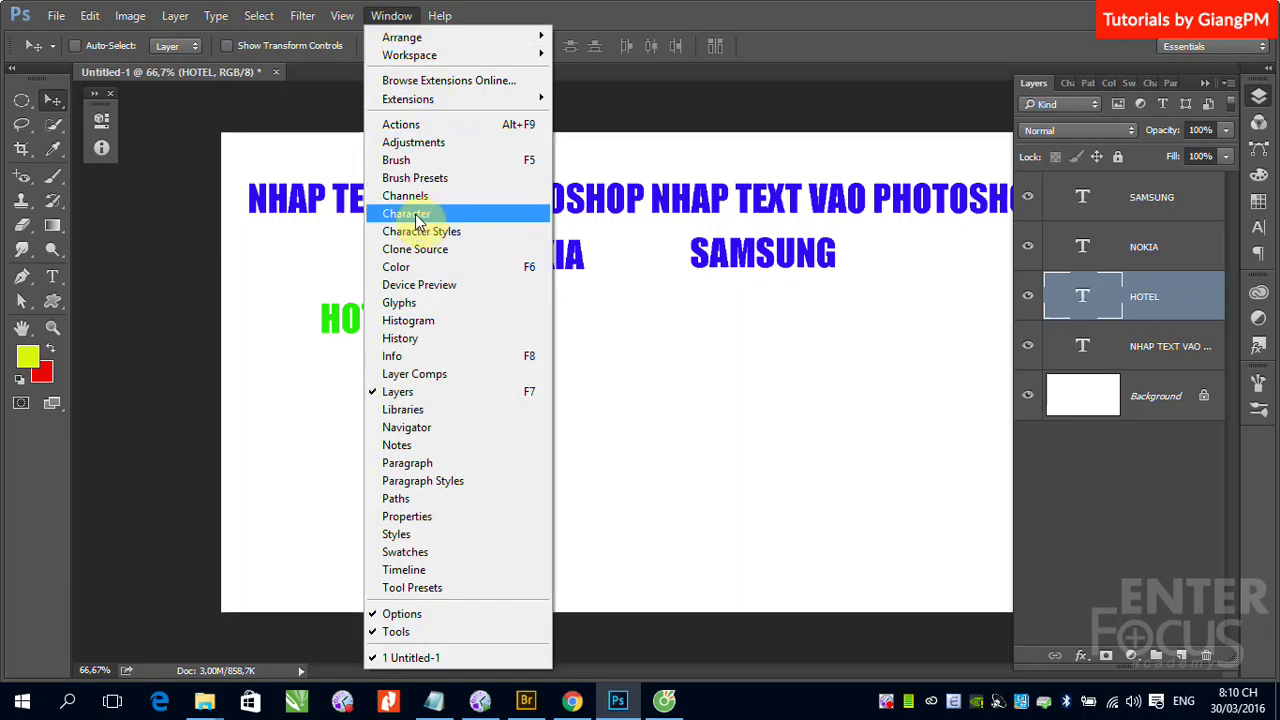
left_click(416, 216)
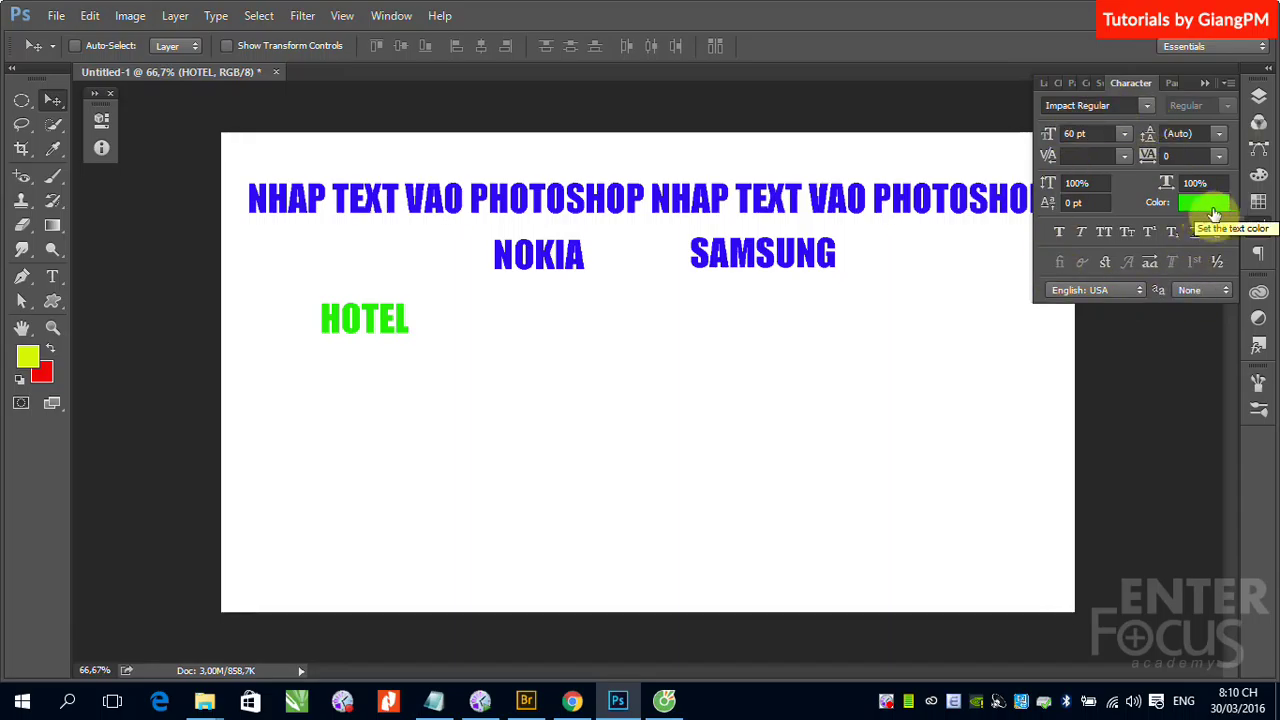
left_click(1258, 97)
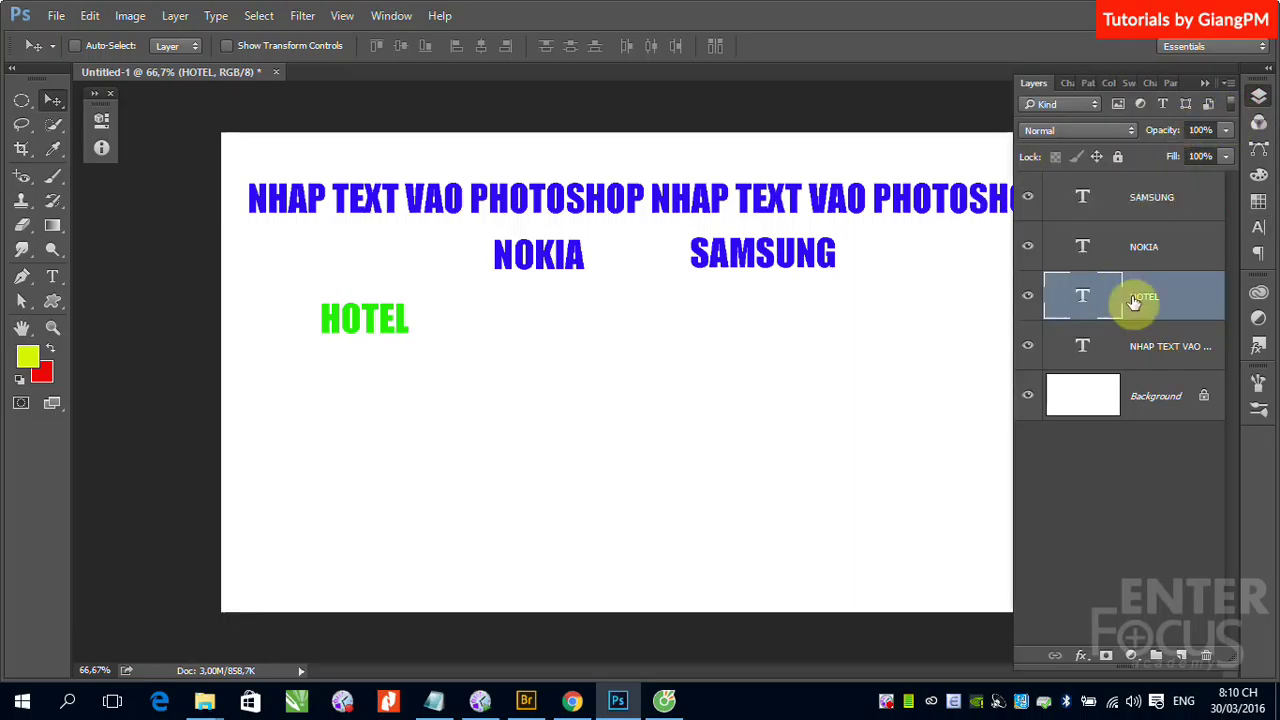
left_click(1068, 83)
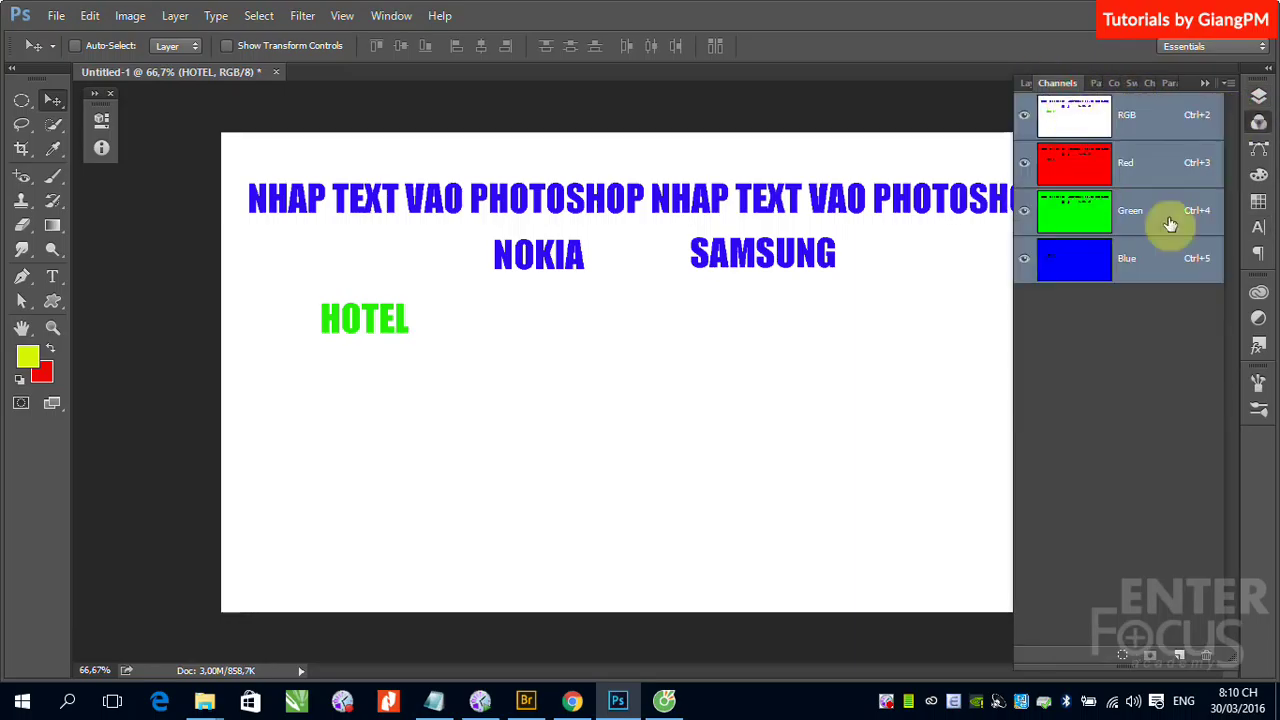
left_click(1148, 84)
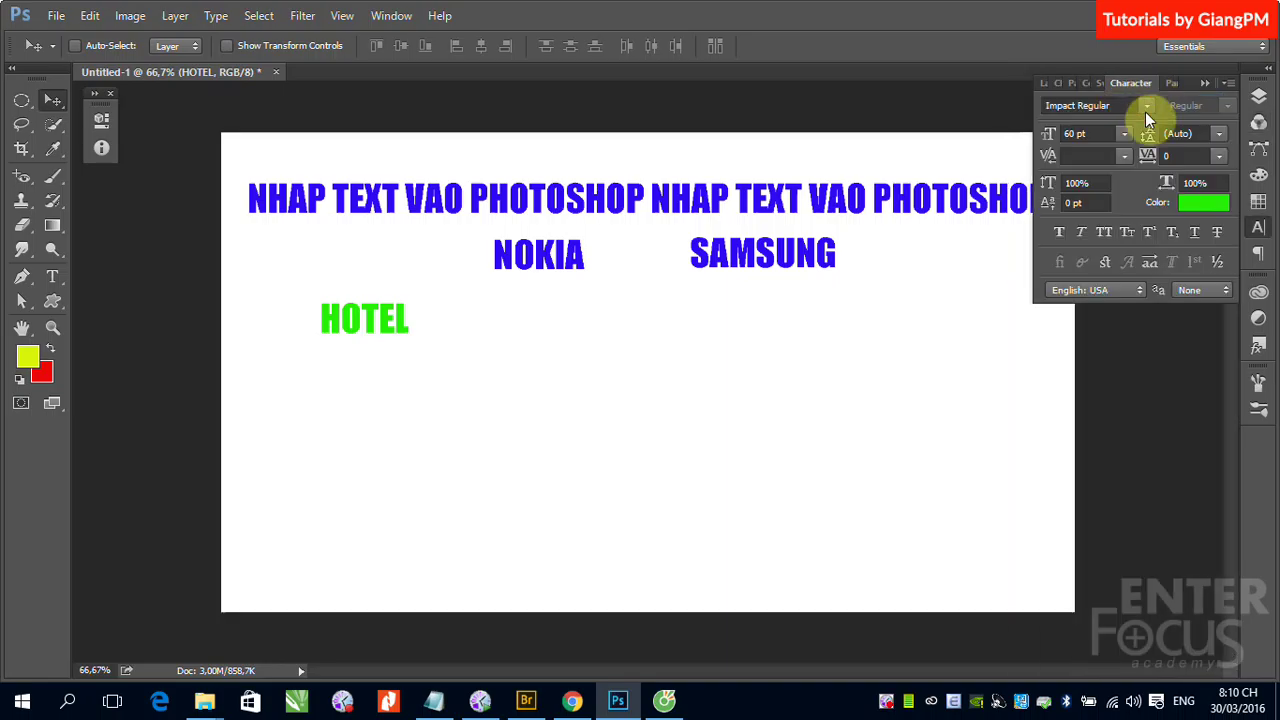
left_click(1201, 205)
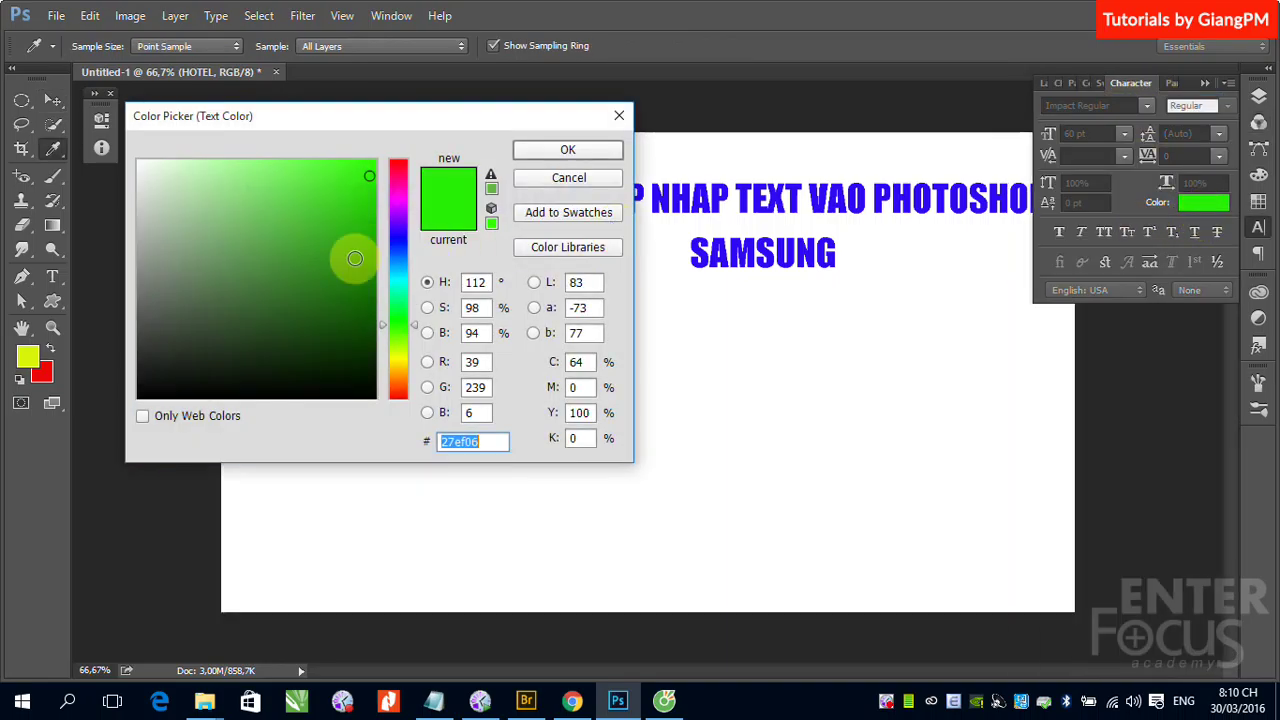
left_click(399, 236)
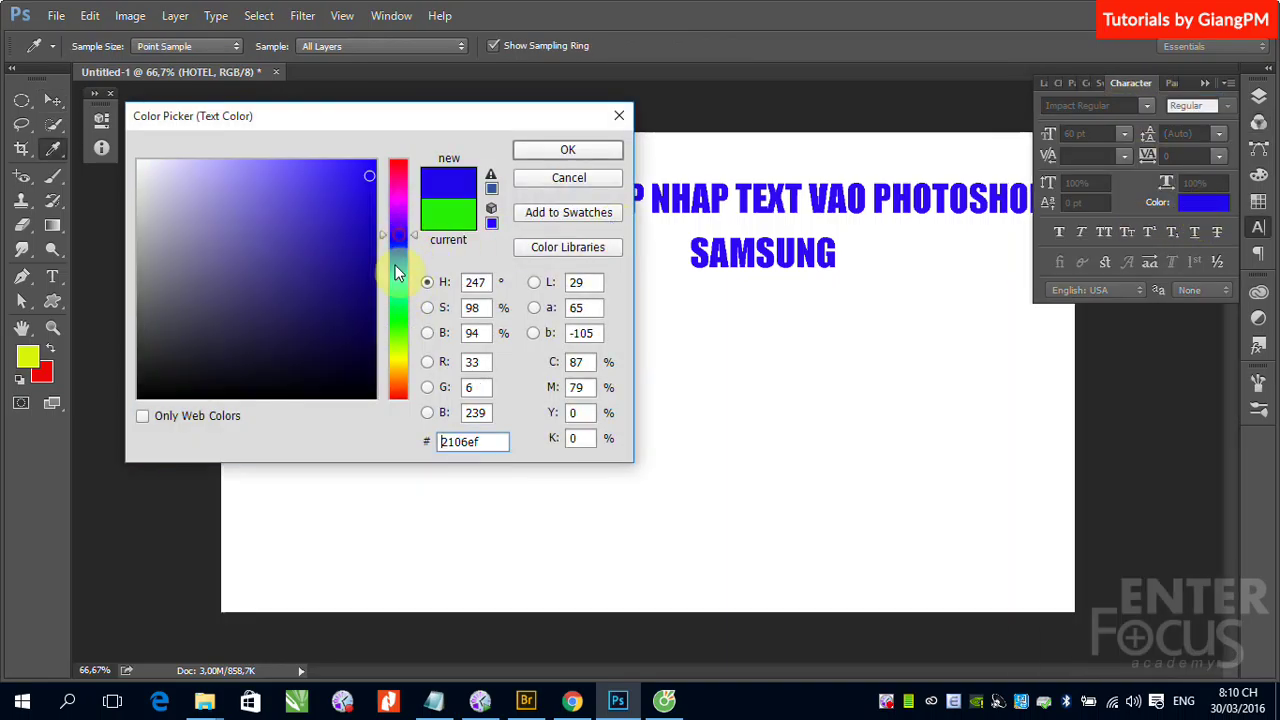
left_click(401, 362)
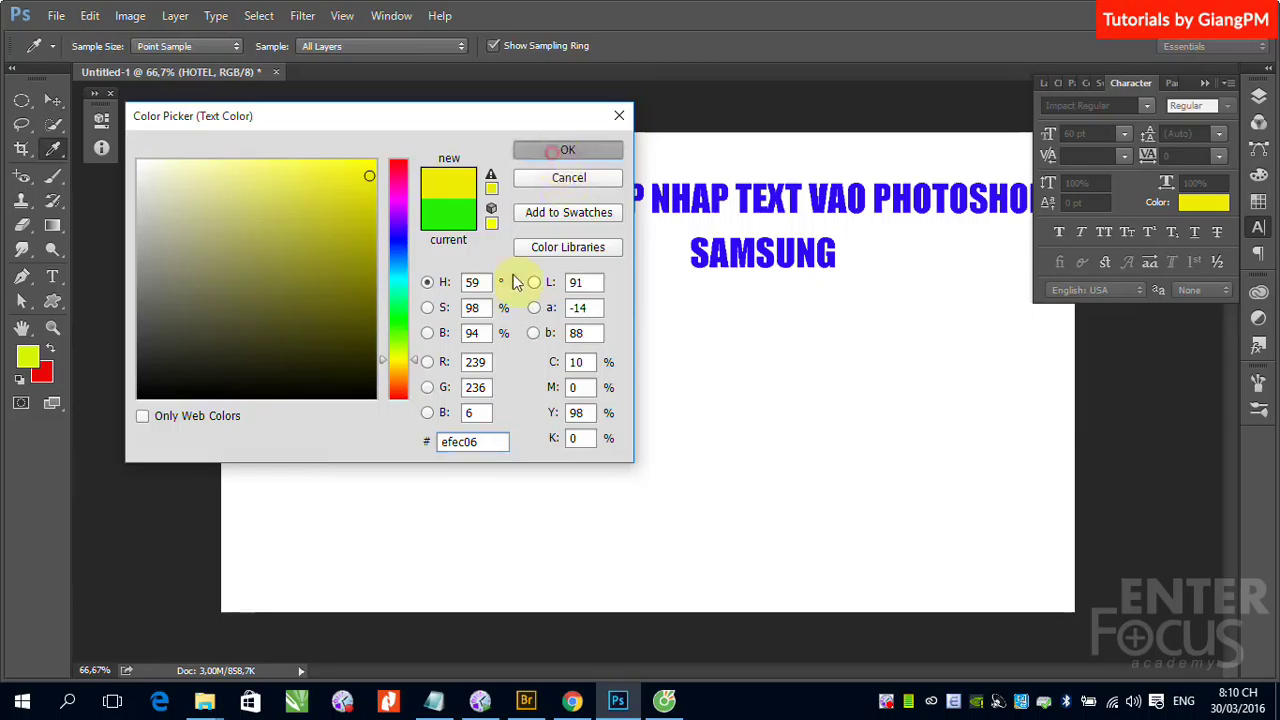
key("Return")
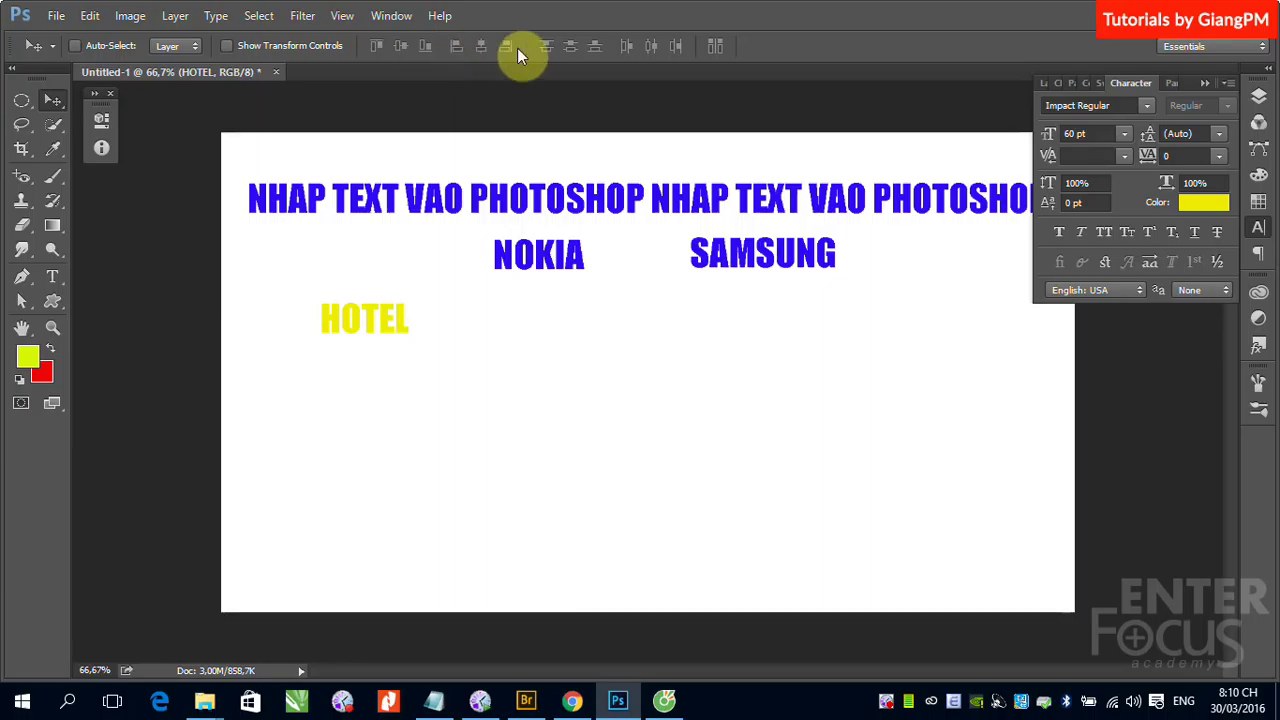
- Format HOTEL in GeoSlab703 Md BT Bold at 72 pt, ending with left alignment
left_click(53, 276)
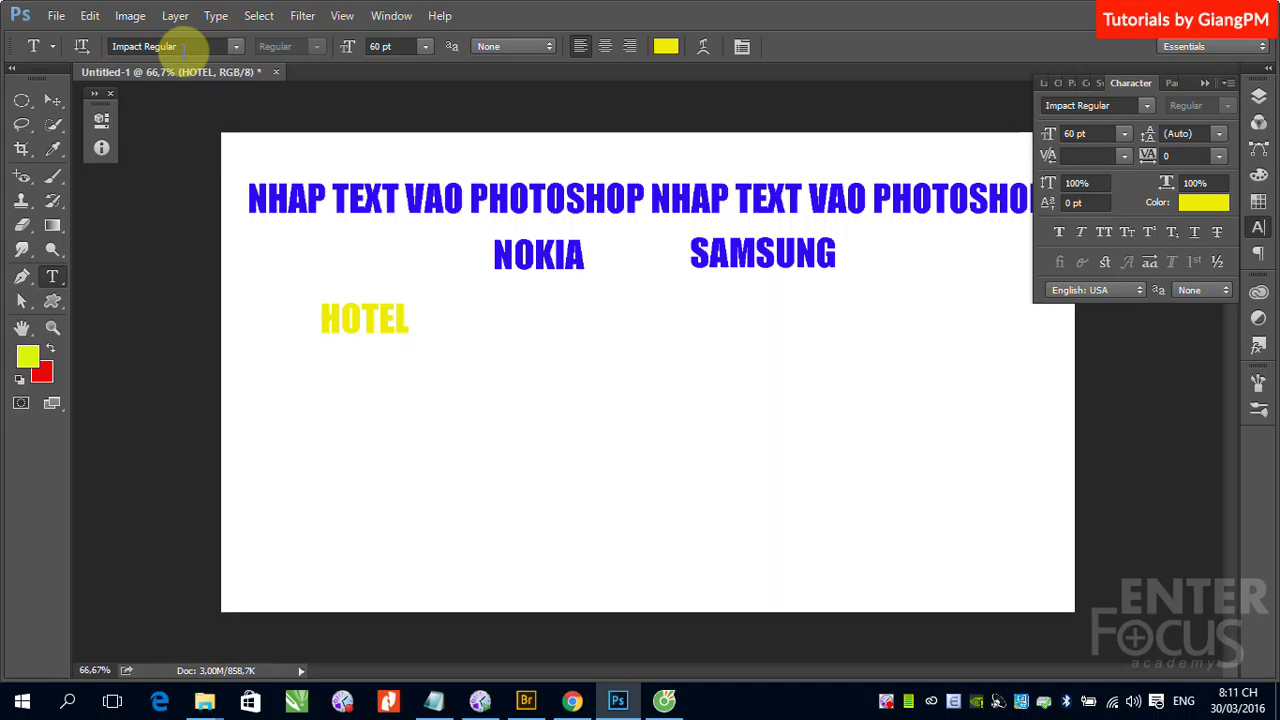
left_click(236, 47)
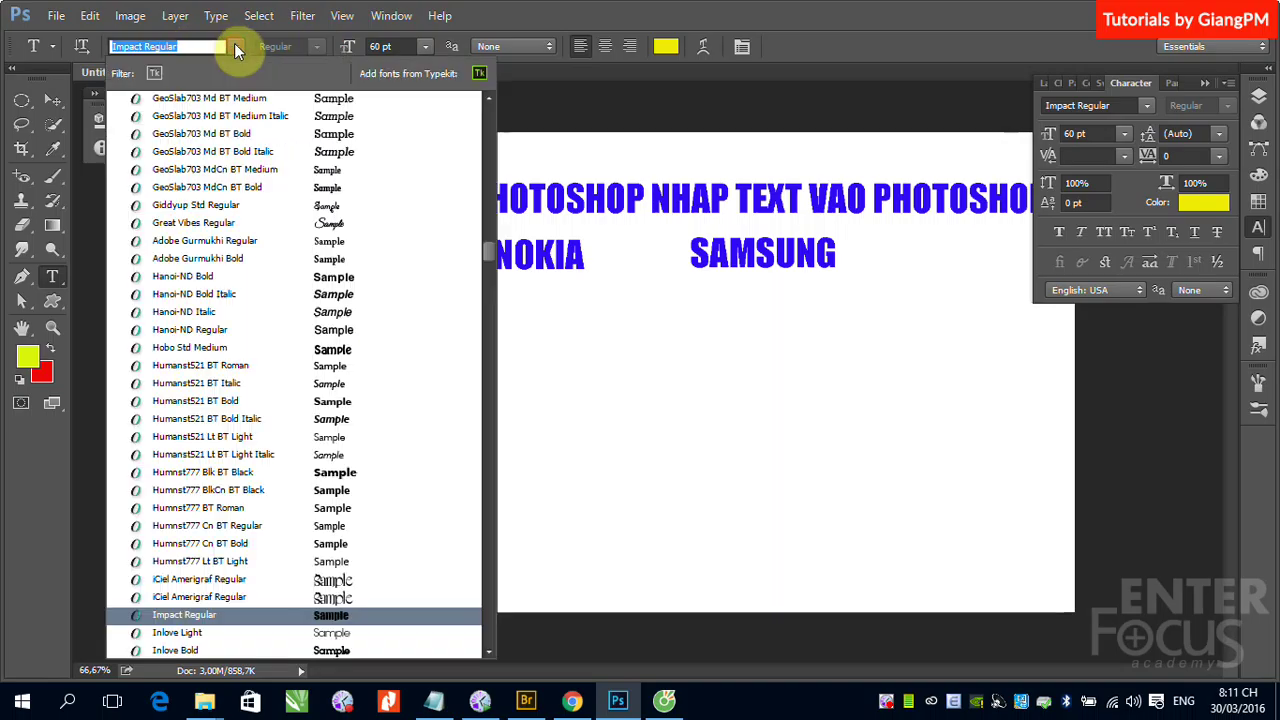
left_click(180, 133)
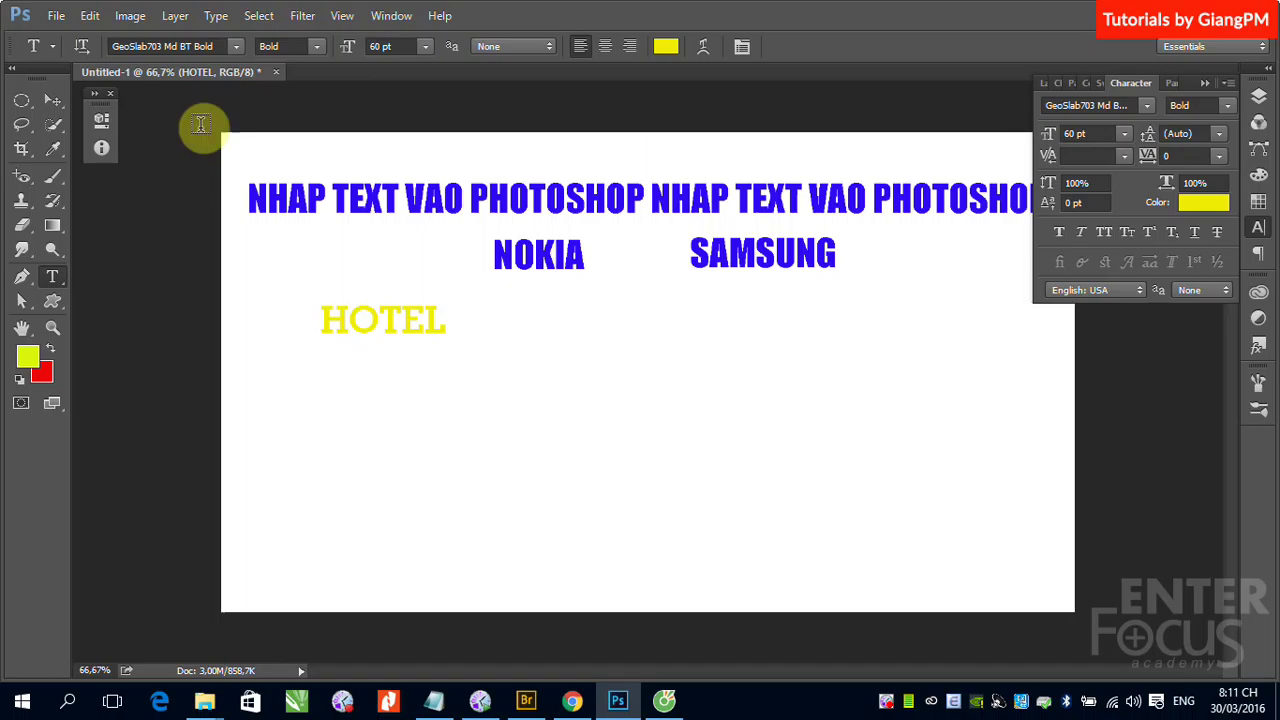
left_click(317, 46)
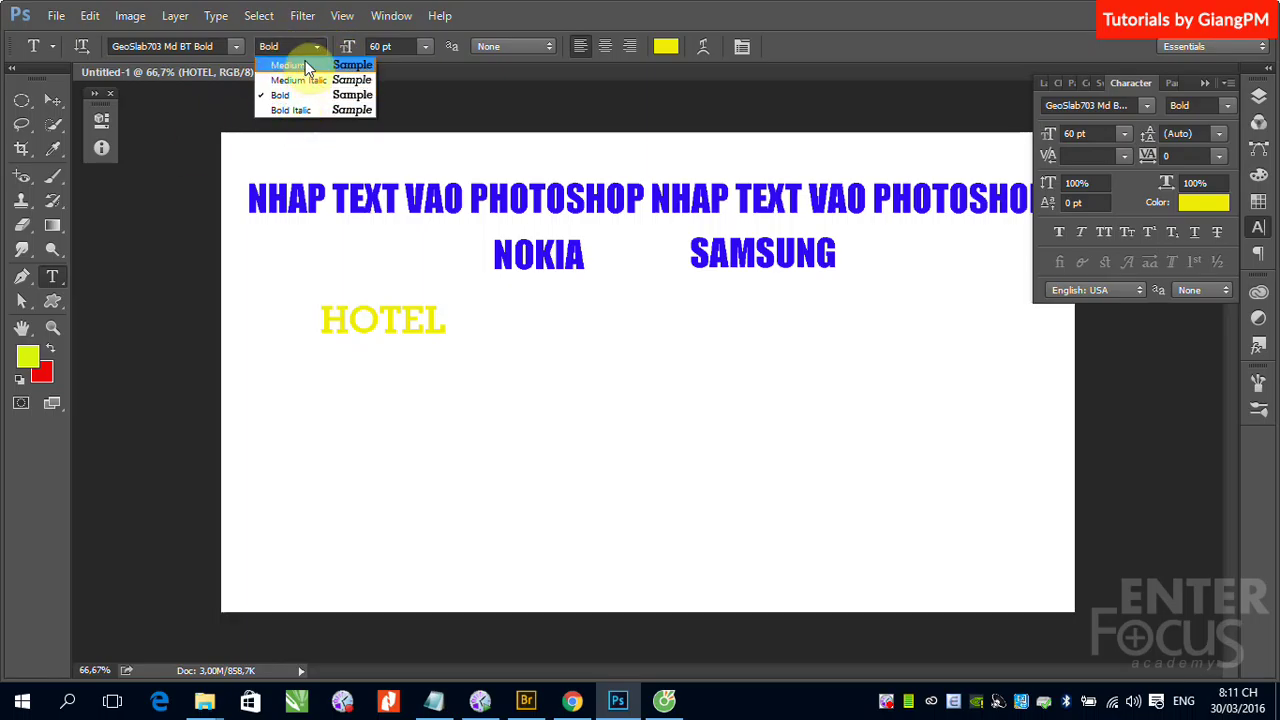
left_click(420, 46)
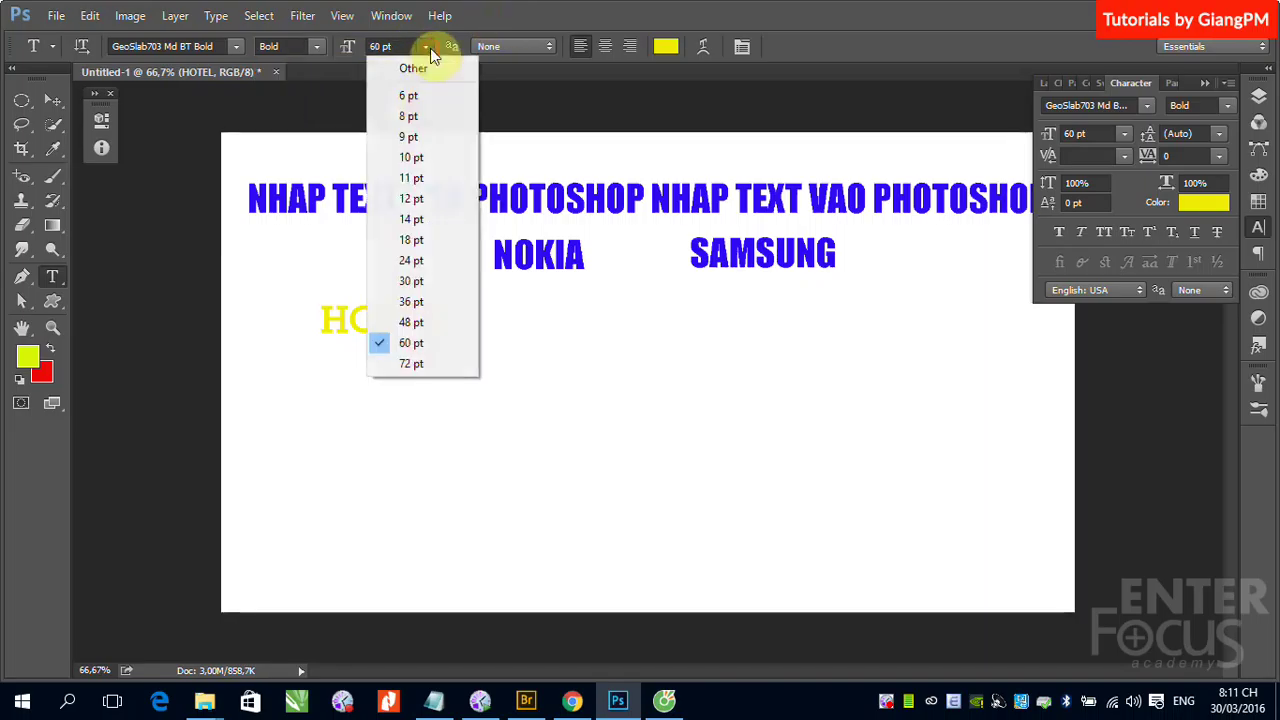
left_click(415, 364)
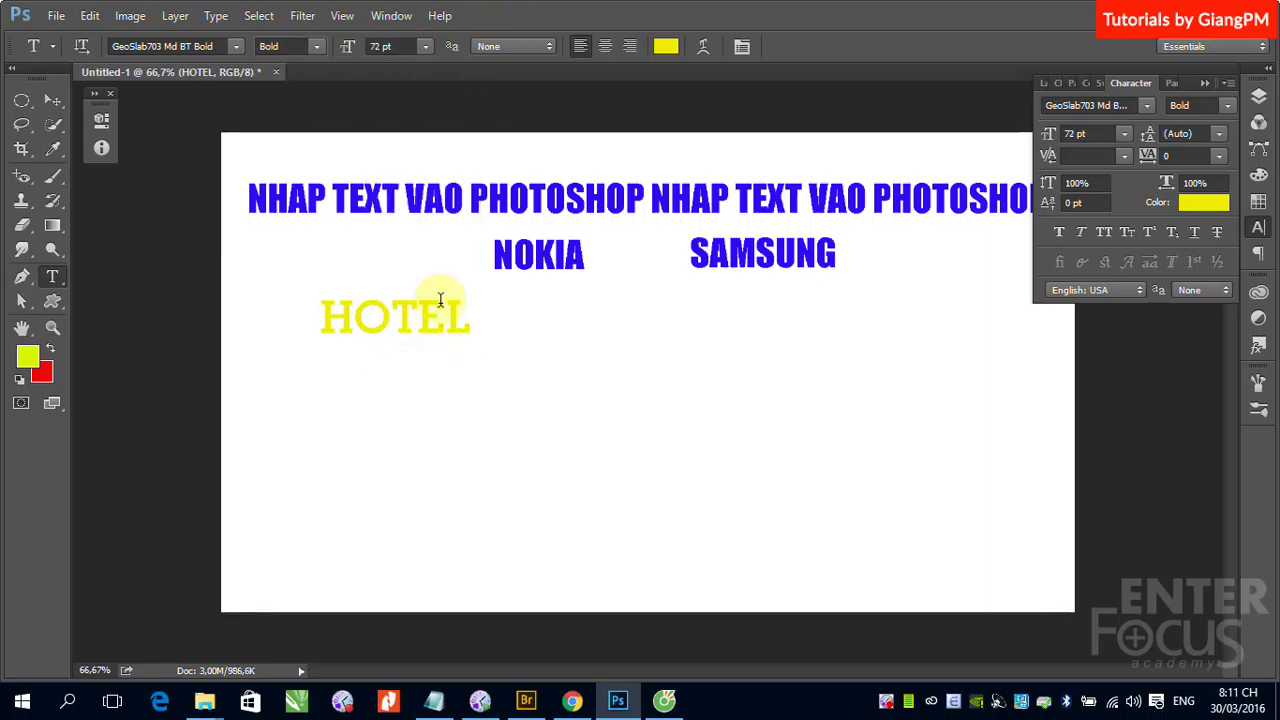
left_click(633, 47)
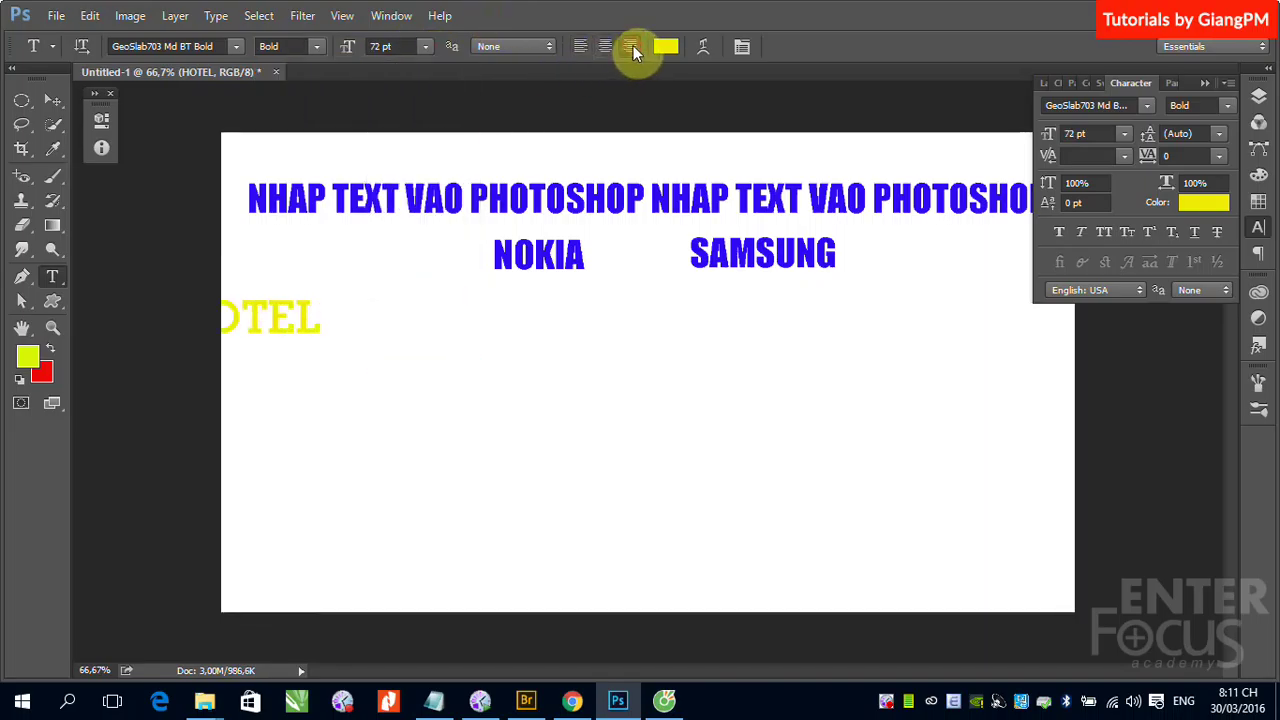
left_click(604, 47)
left_click(581, 47)
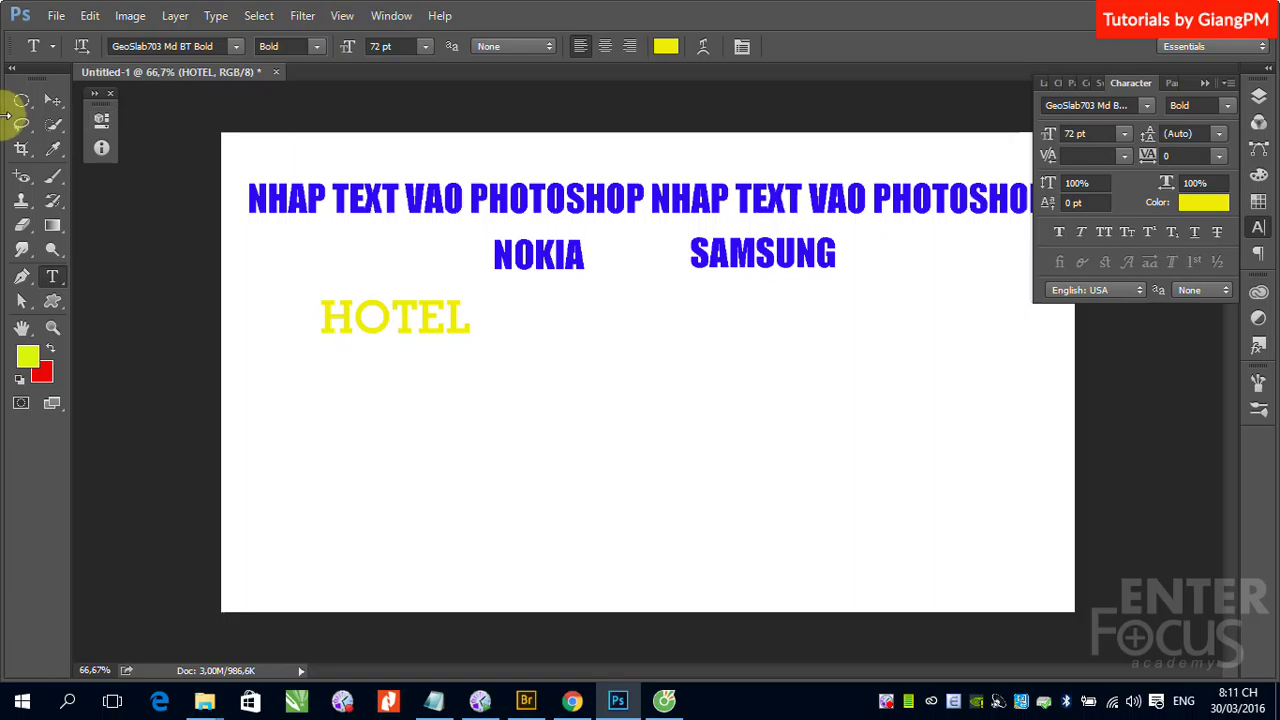
- Break the heading into two lines after the first PHOTOSHOP
left_click(57, 107)
right_click(671, 209)
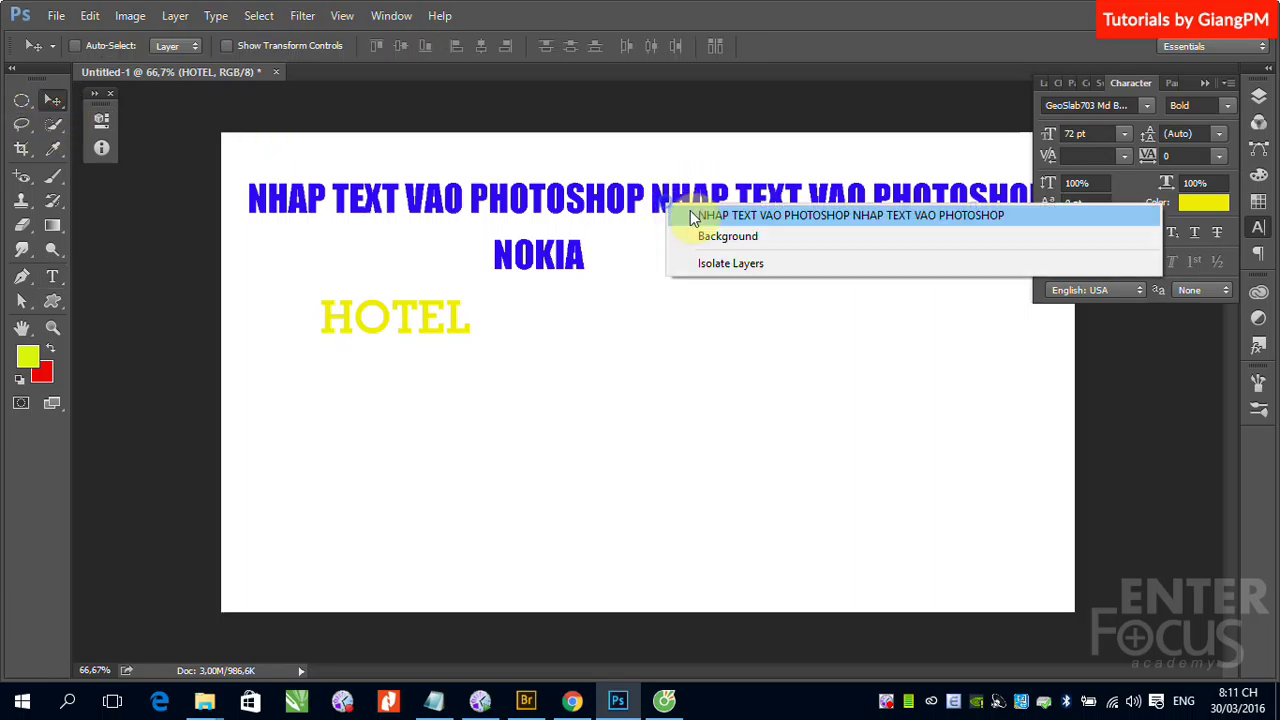
left_click(694, 213)
left_click(53, 276)
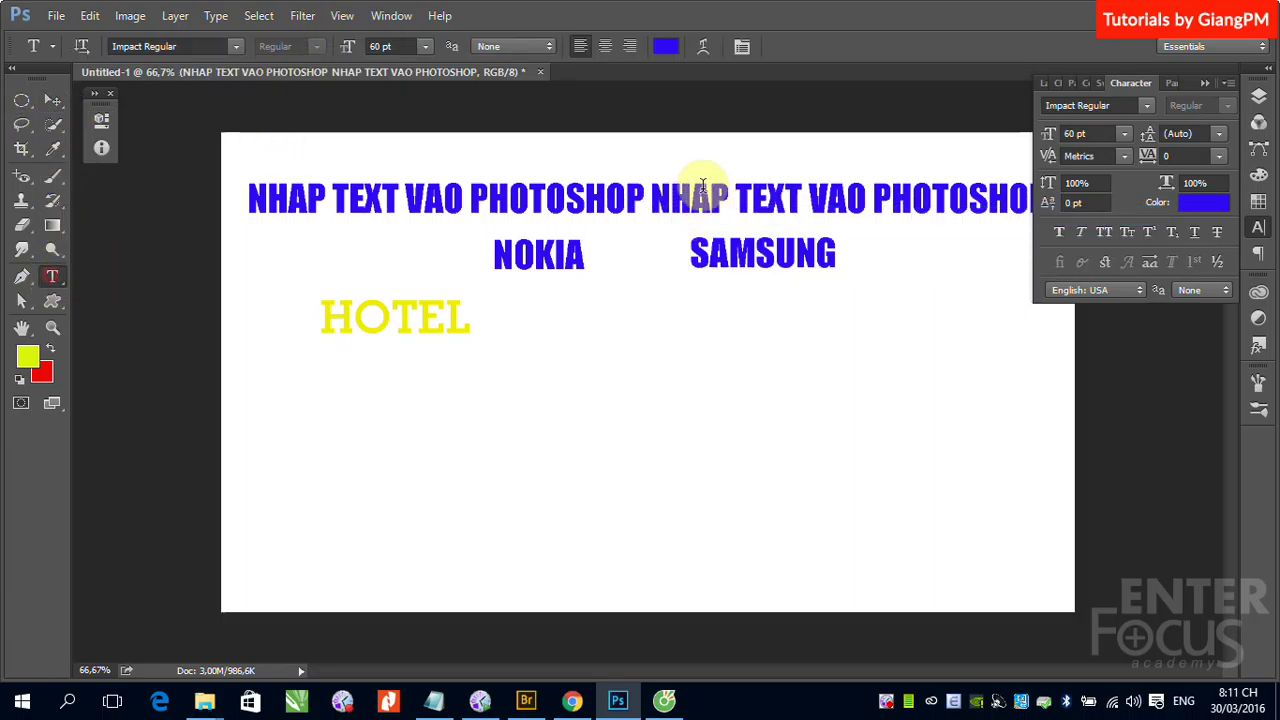
left_click(651, 200)
key("Return")
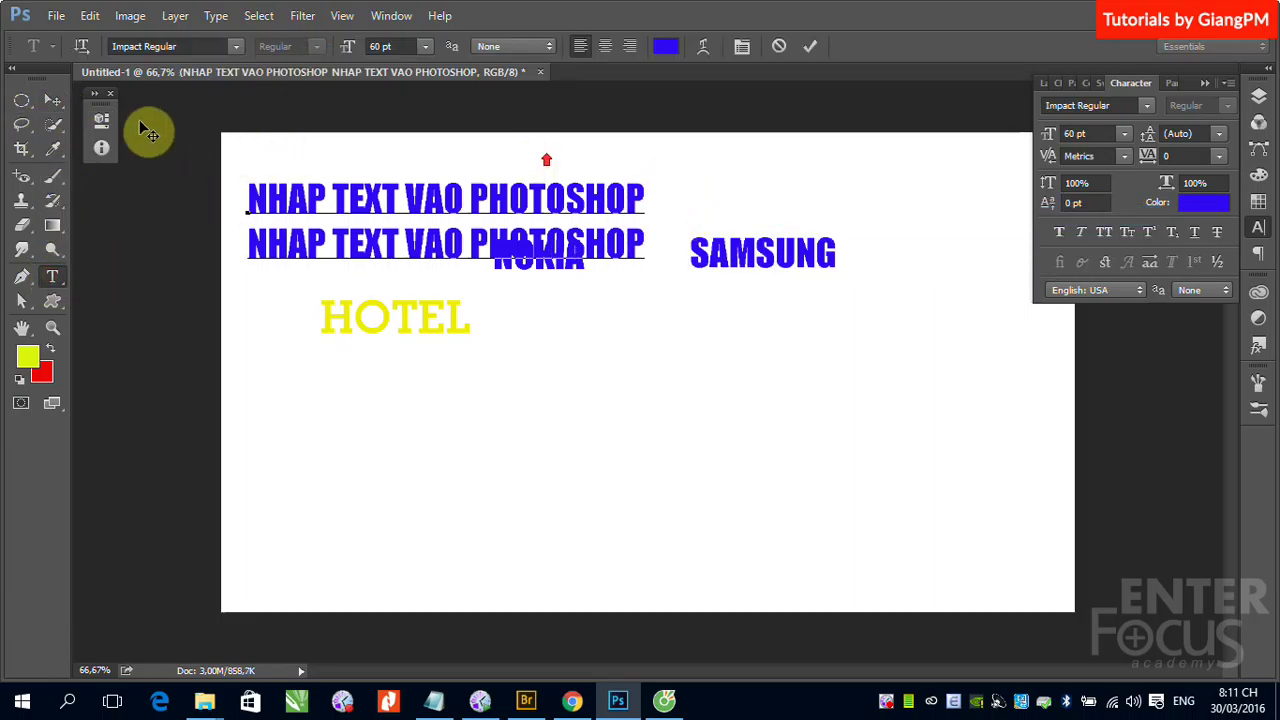
left_click(53, 100)
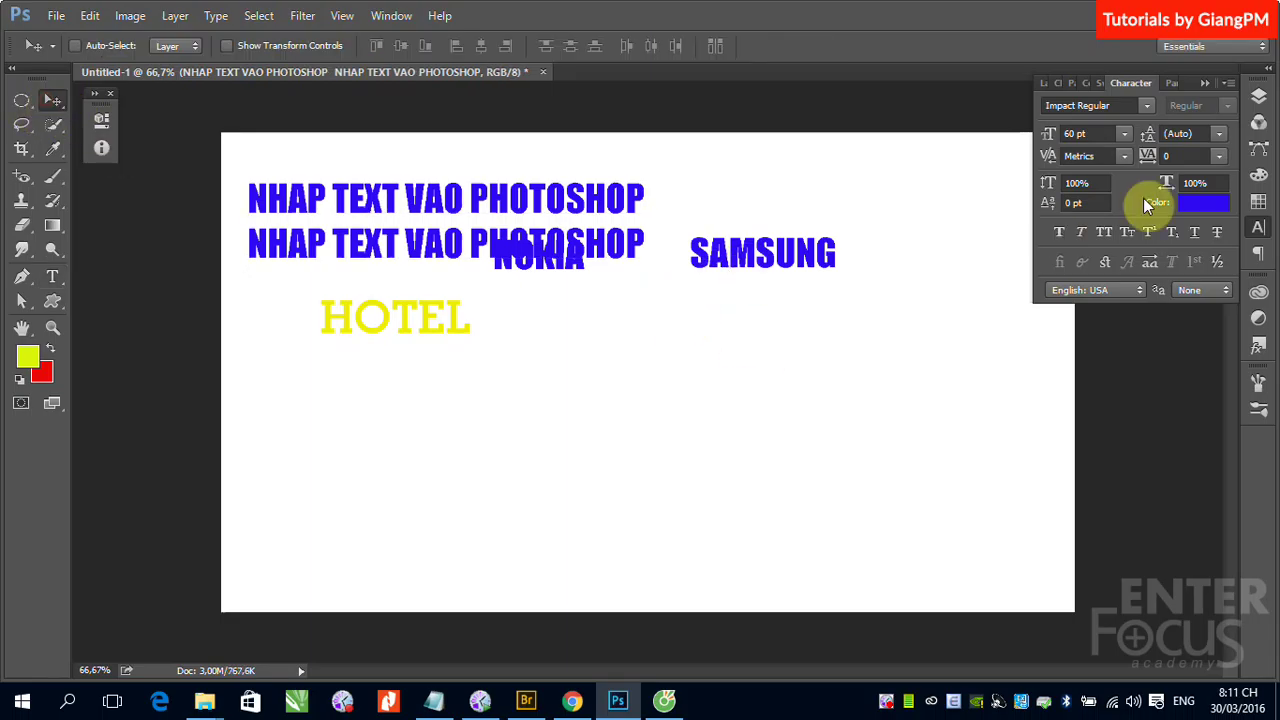
- Hide the HOTEL, NOKIA and SAMSUNG layers
left_click(1258, 97)
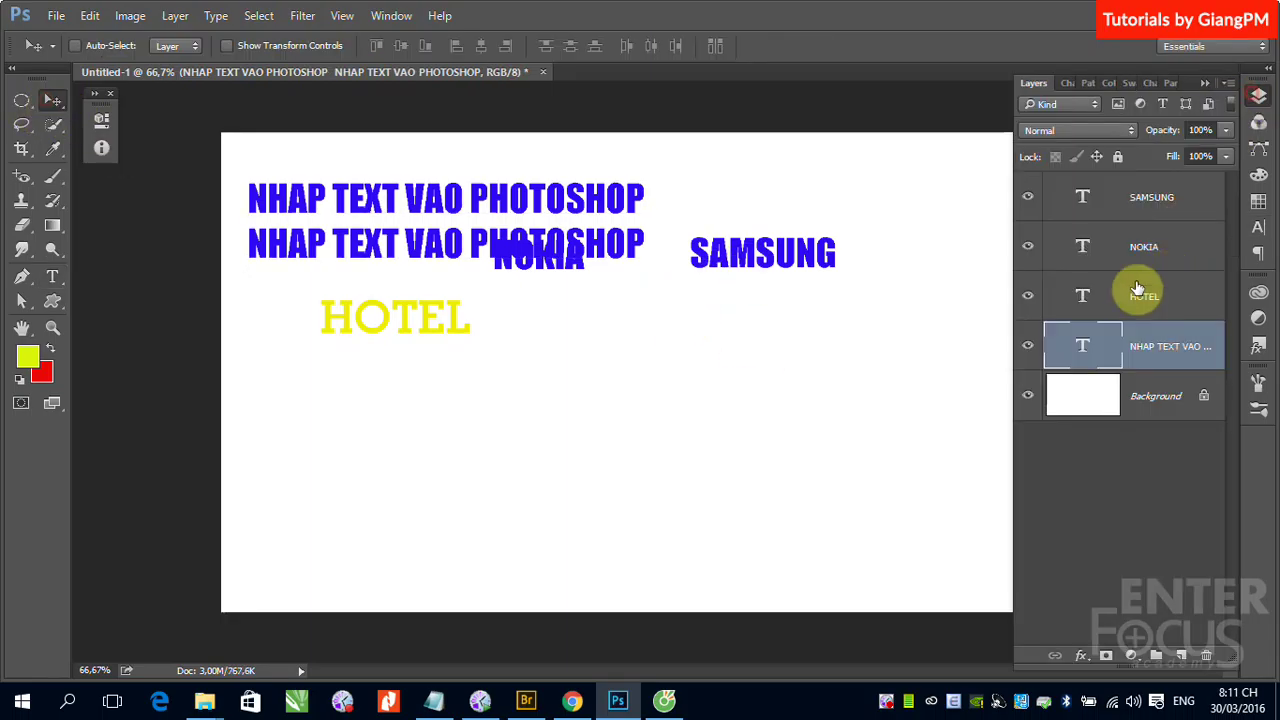
left_click(1027, 296)
left_click(1028, 247)
left_click(1028, 197)
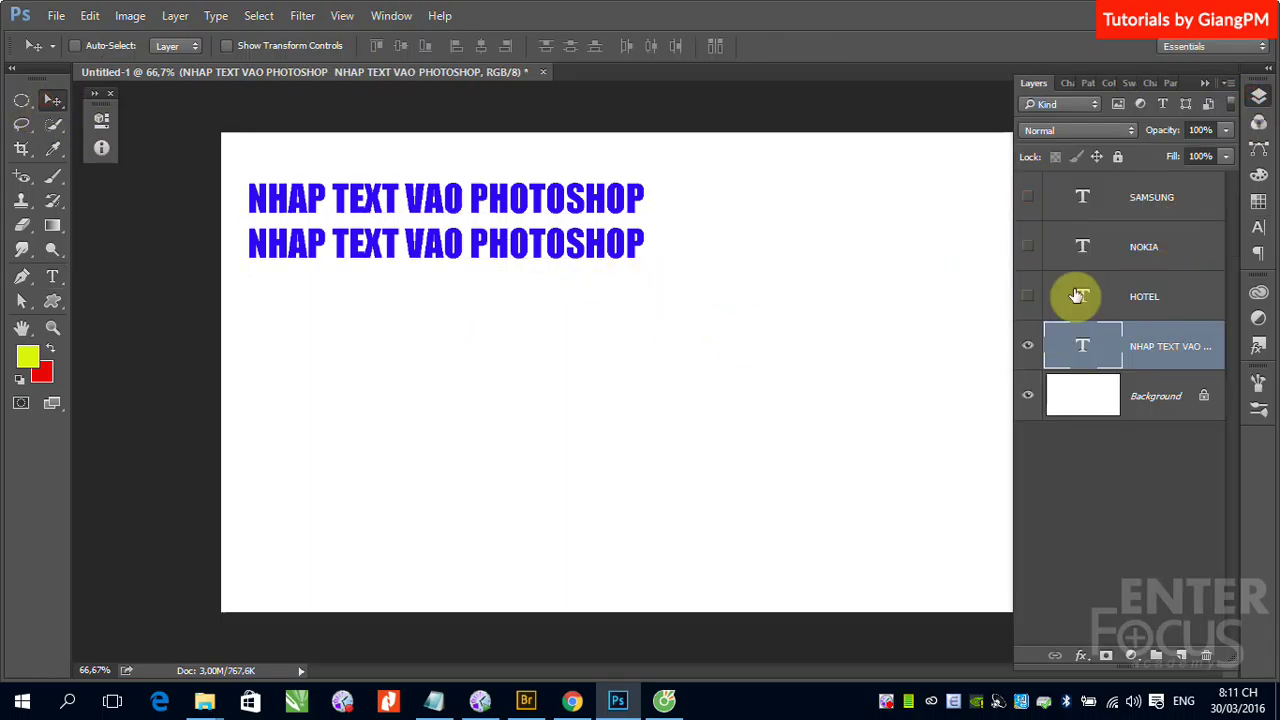
- Nudge the heading layer slightly right and down
right_click(592, 255)
left_click(596, 260)
left_click_drag(588, 252, 606, 270)
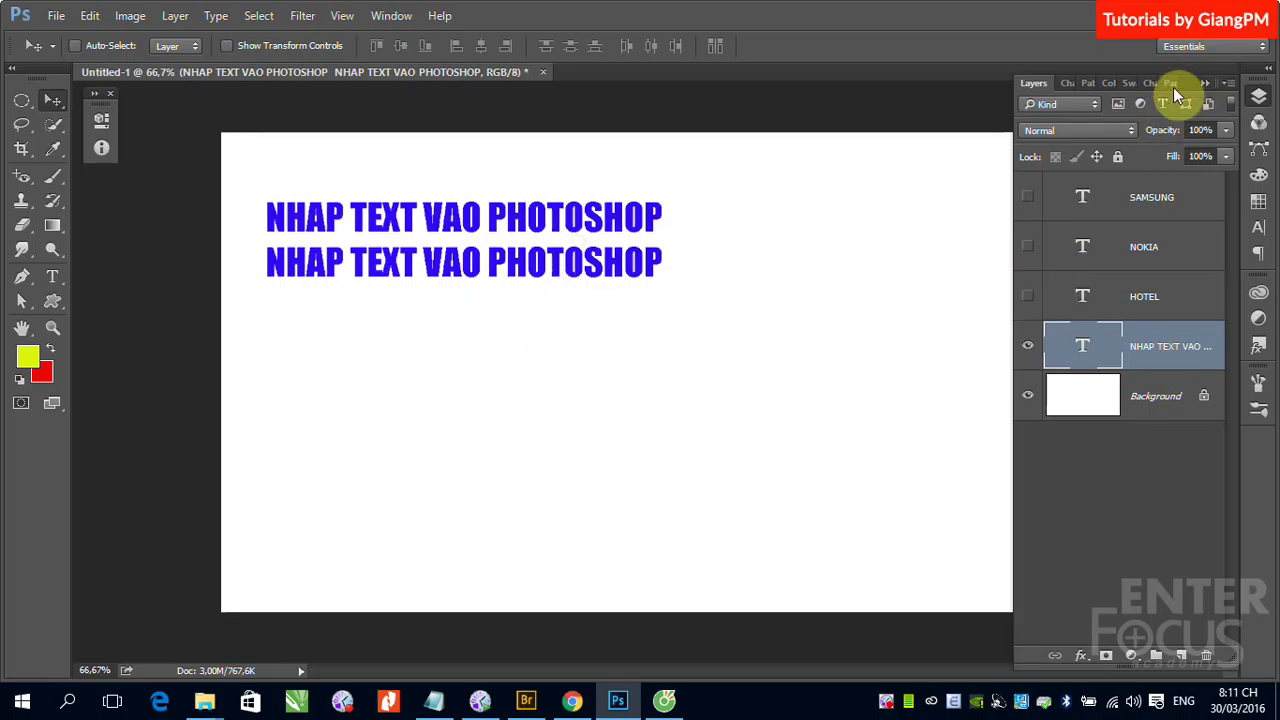
left_click(1150, 84)
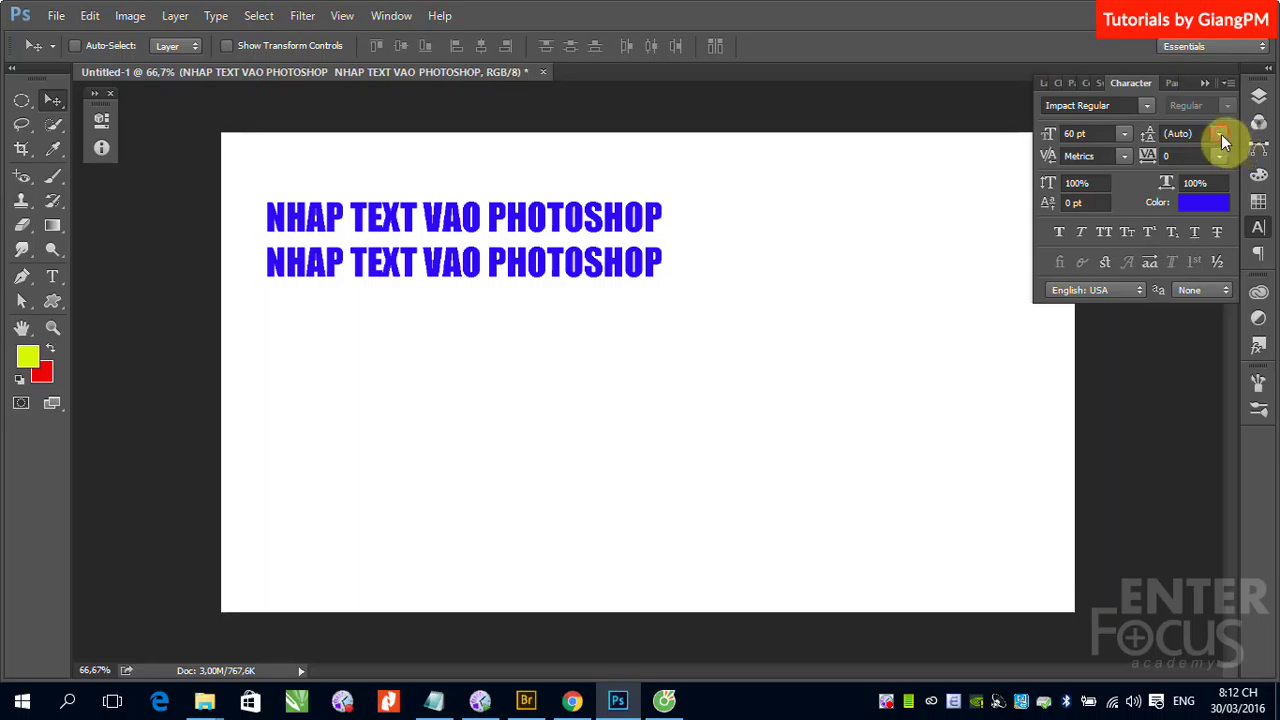
- Choose 72 pt leading for the heading, then scrub it until the leading reads 73 pt
left_click(1220, 134)
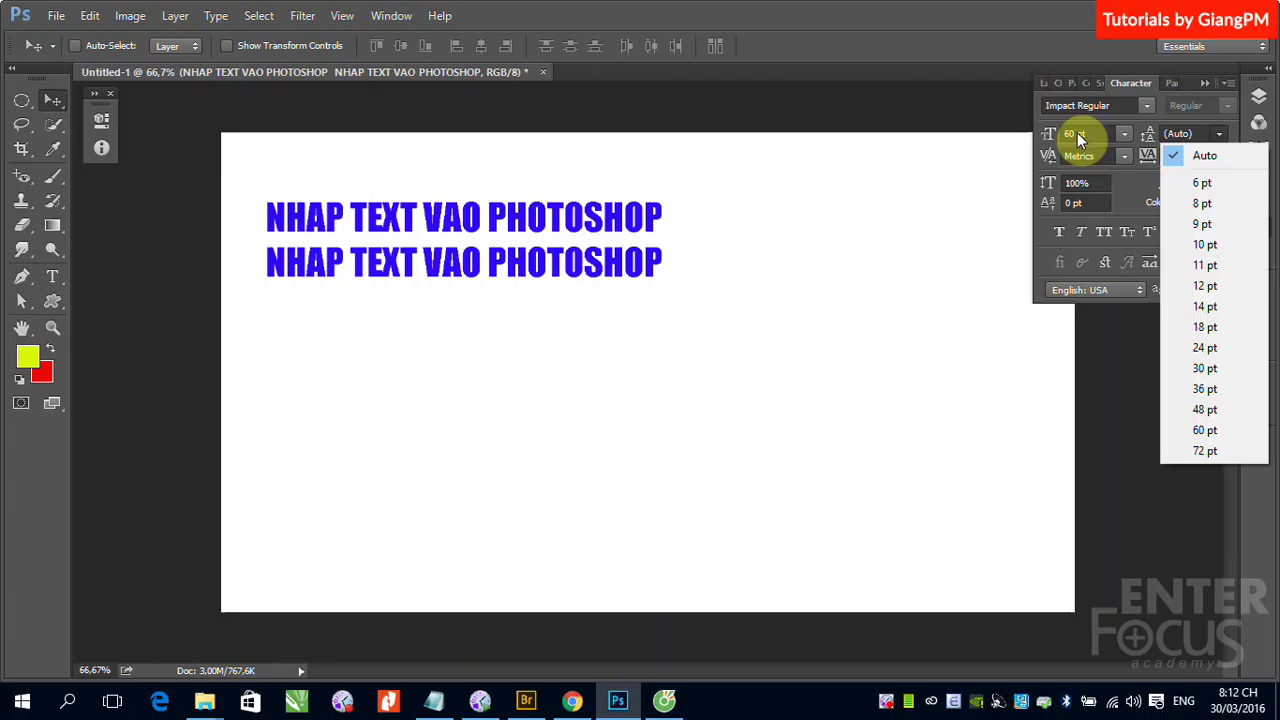
left_click(1214, 452)
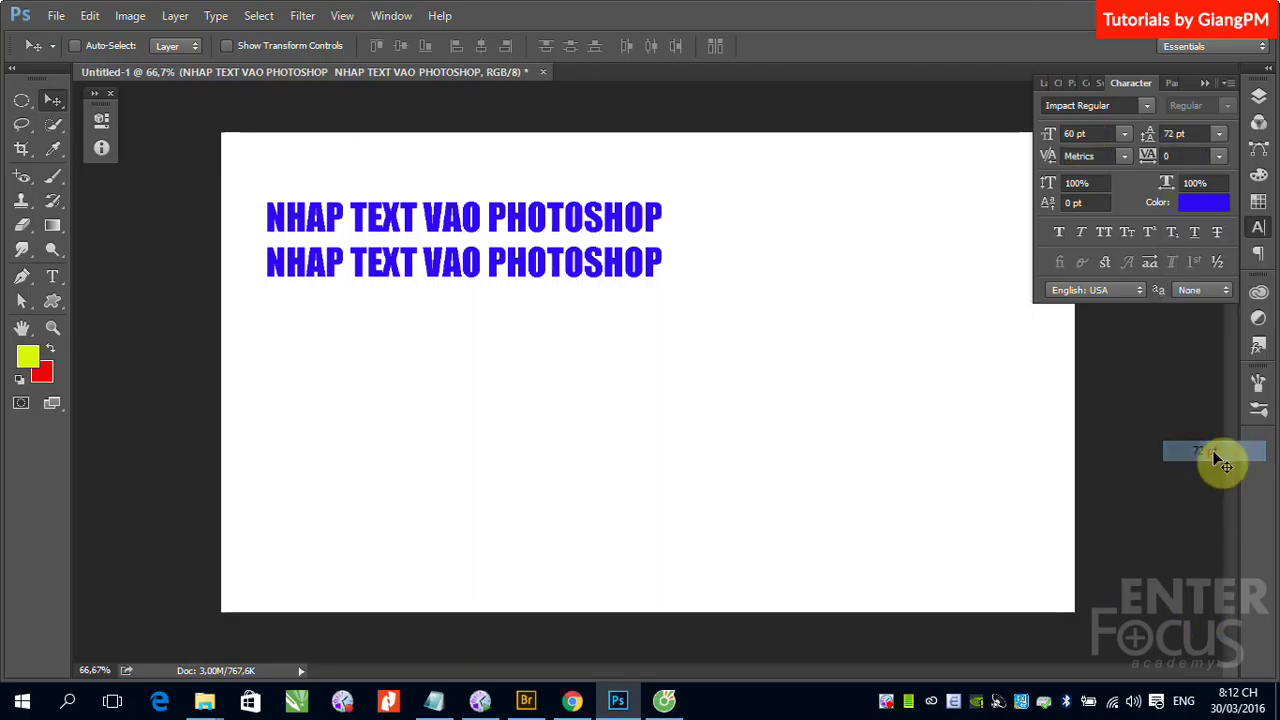
left_click(1257, 97)
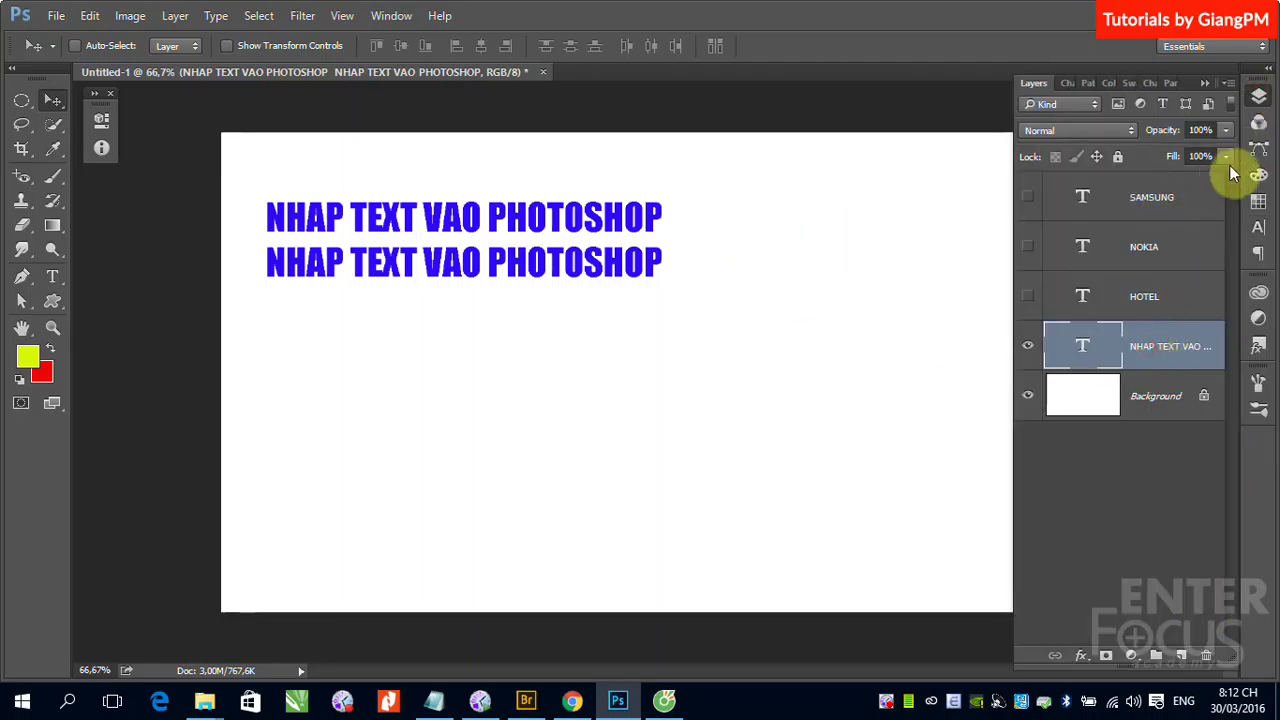
left_click(1167, 85)
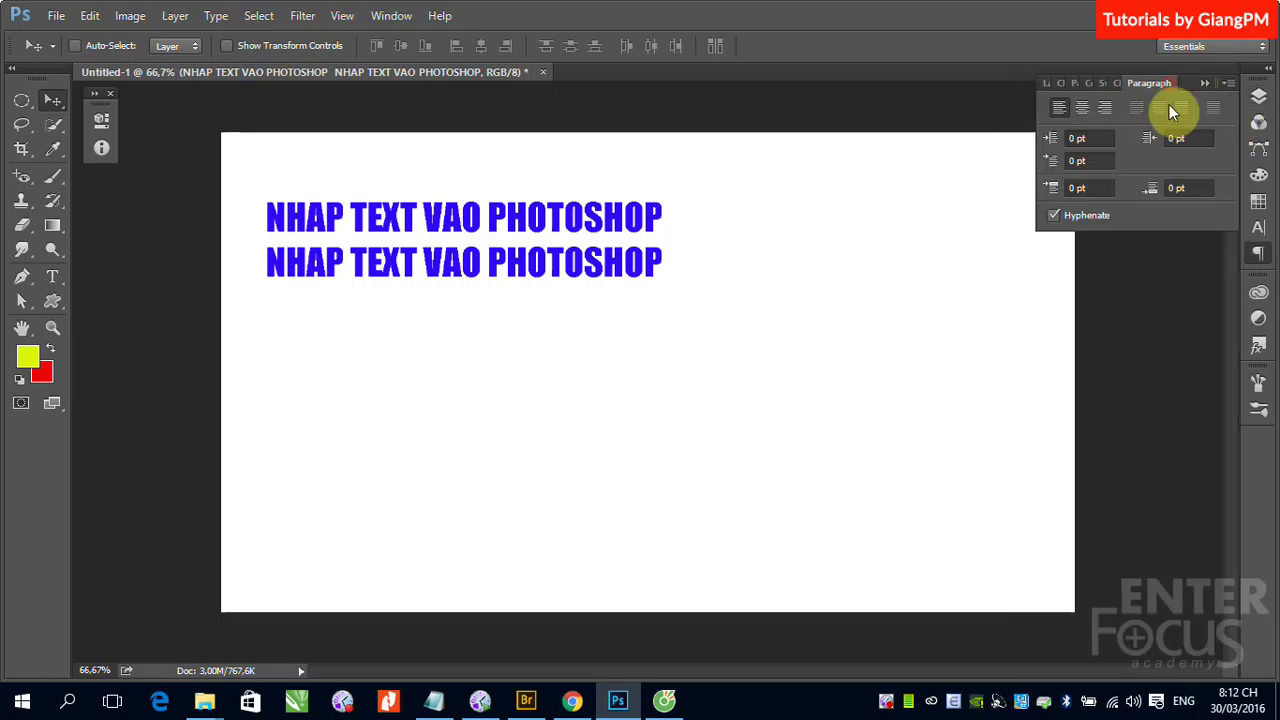
left_click(1119, 87)
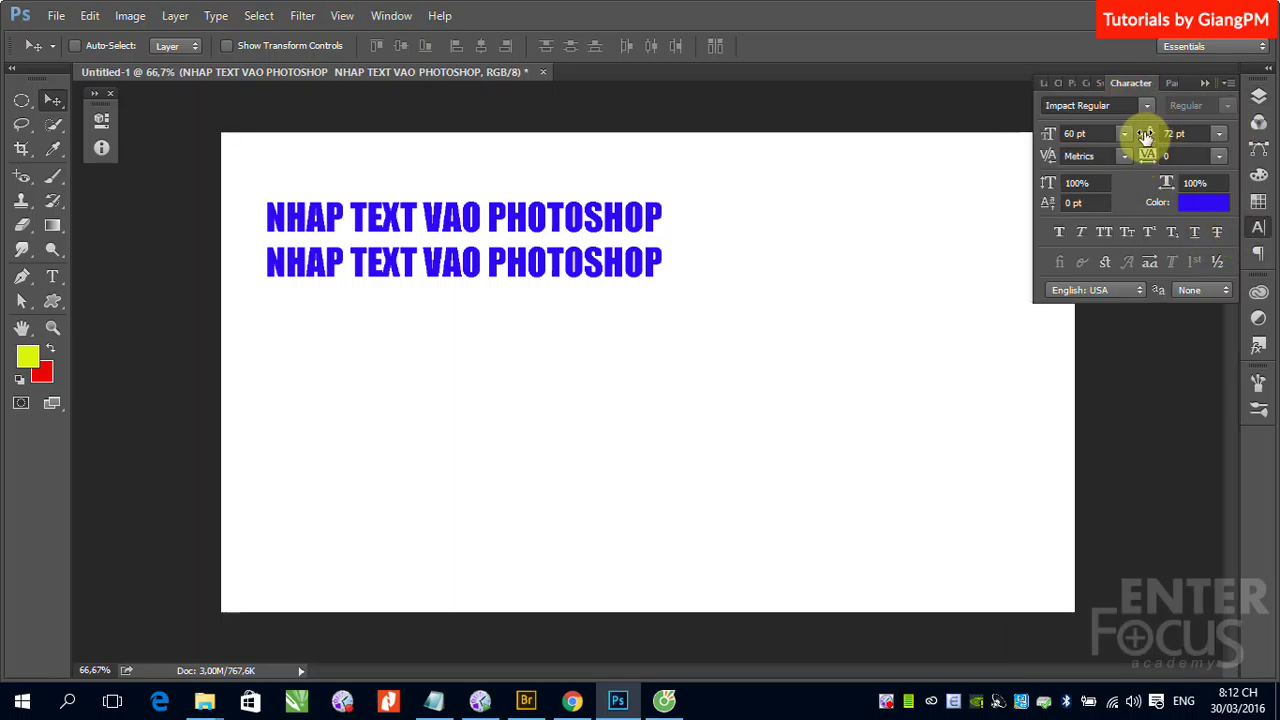
left_click_drag(1146, 136, 1181, 140)
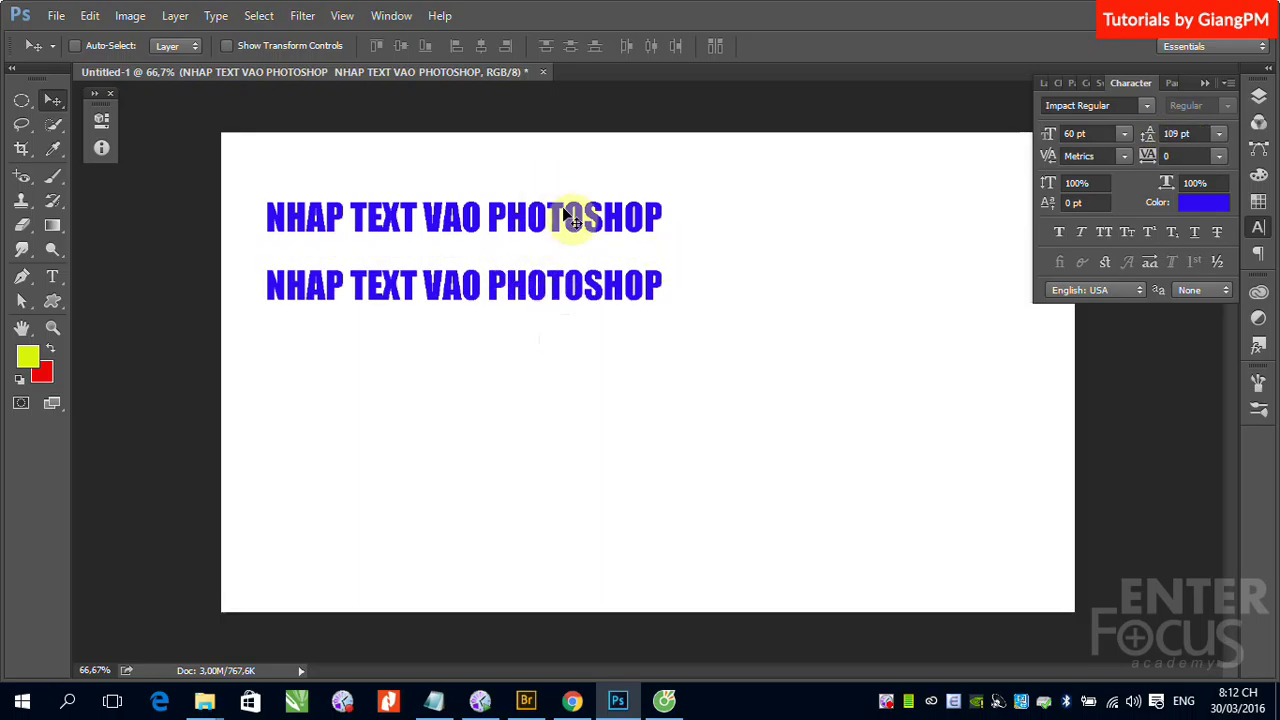
left_click_drag(1143, 134, 1129, 142)
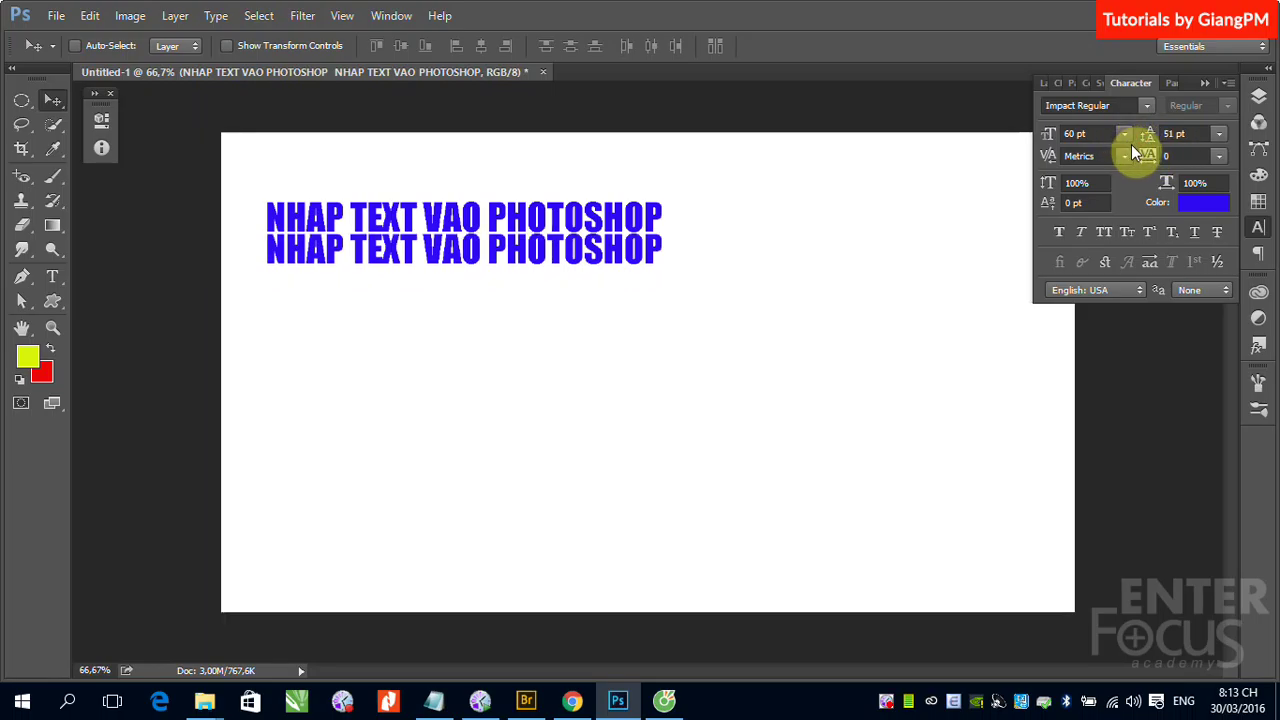
left_click_drag(1131, 145, 1167, 138)
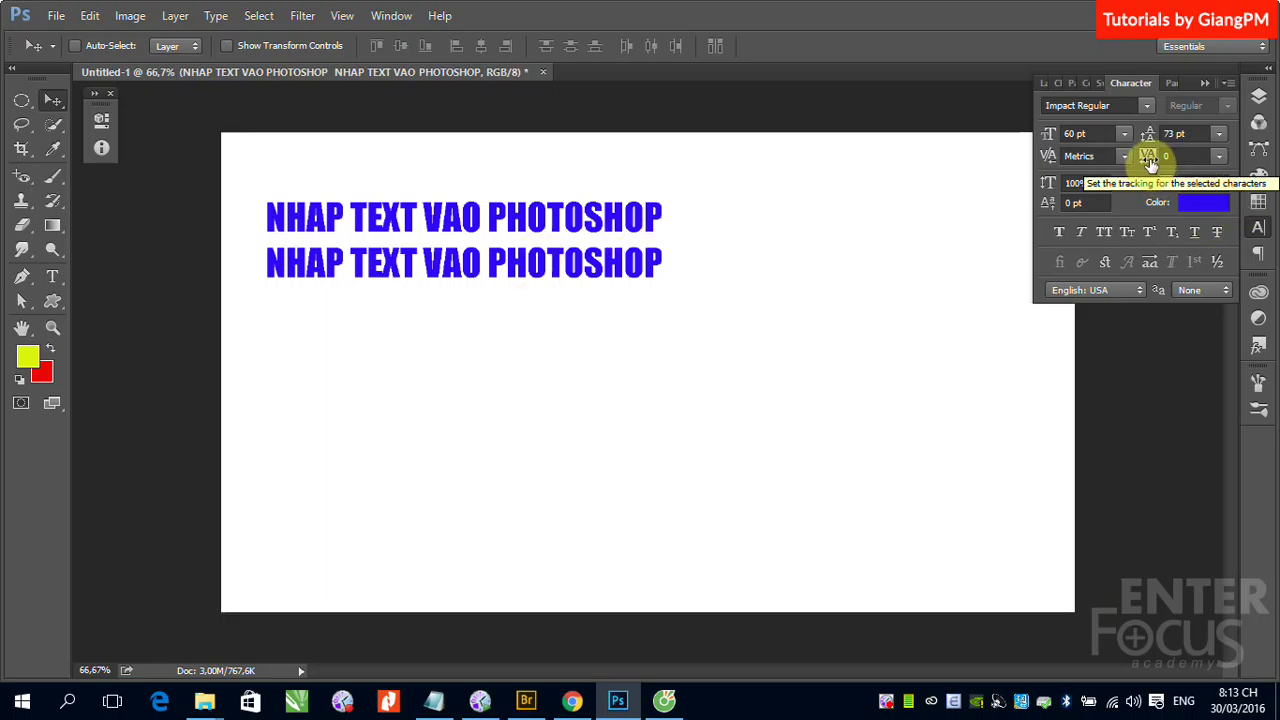
left_click(1218, 156)
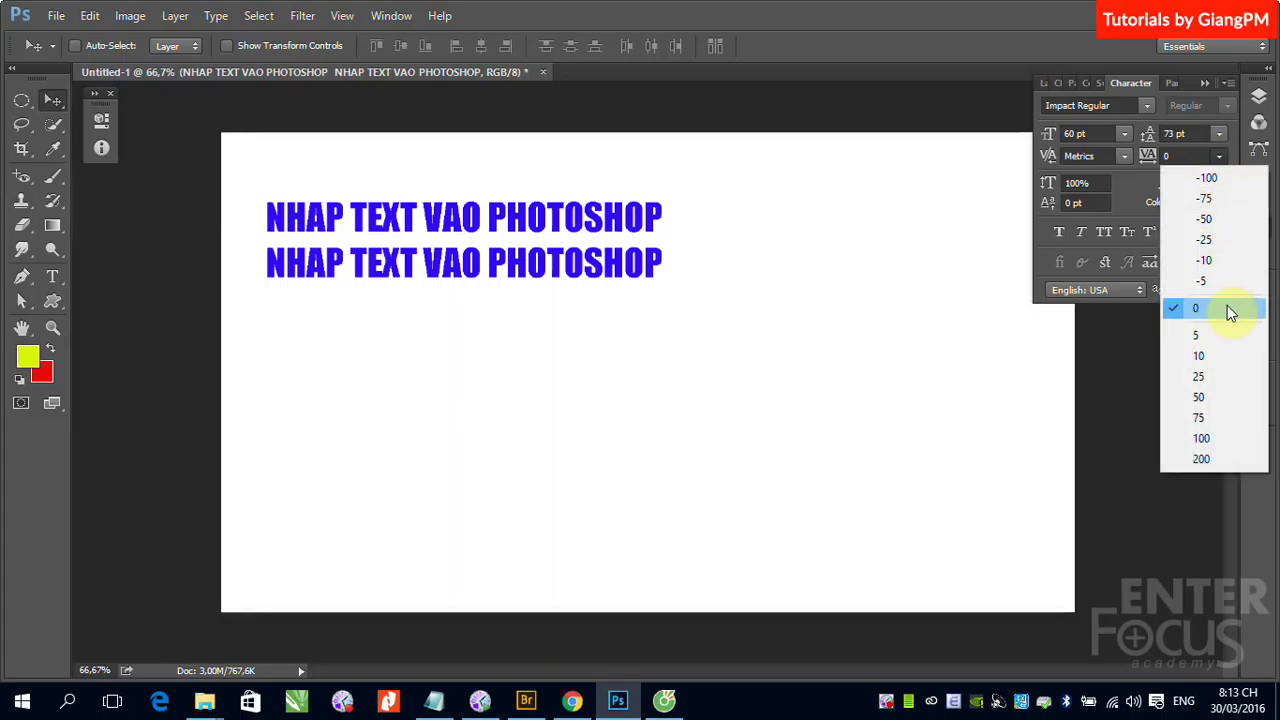
left_click(1209, 418)
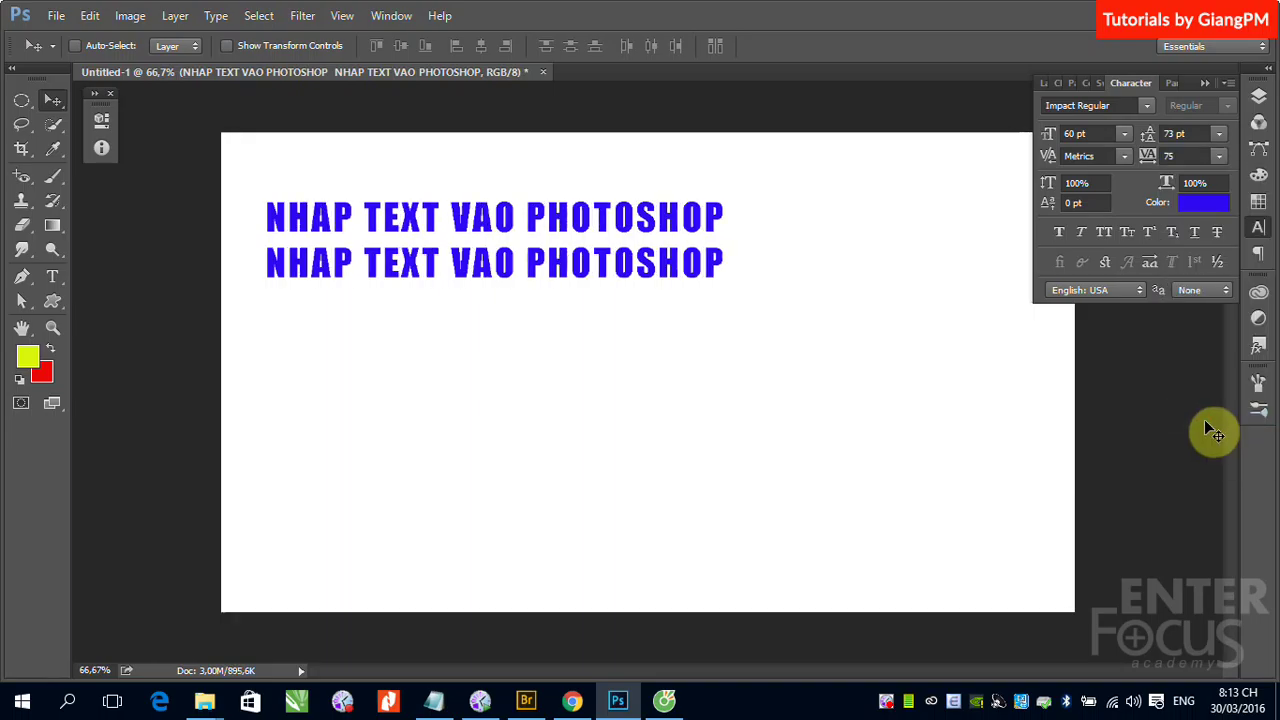
left_click(1220, 156)
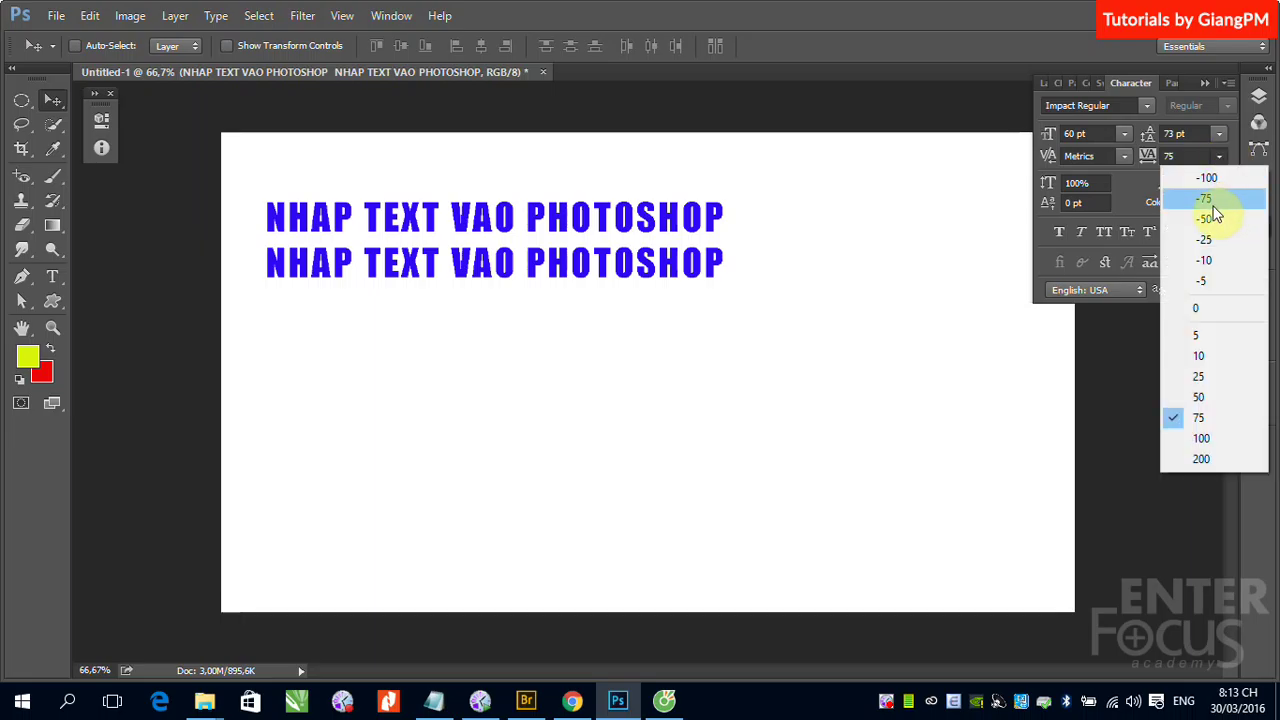
left_click(1210, 200)
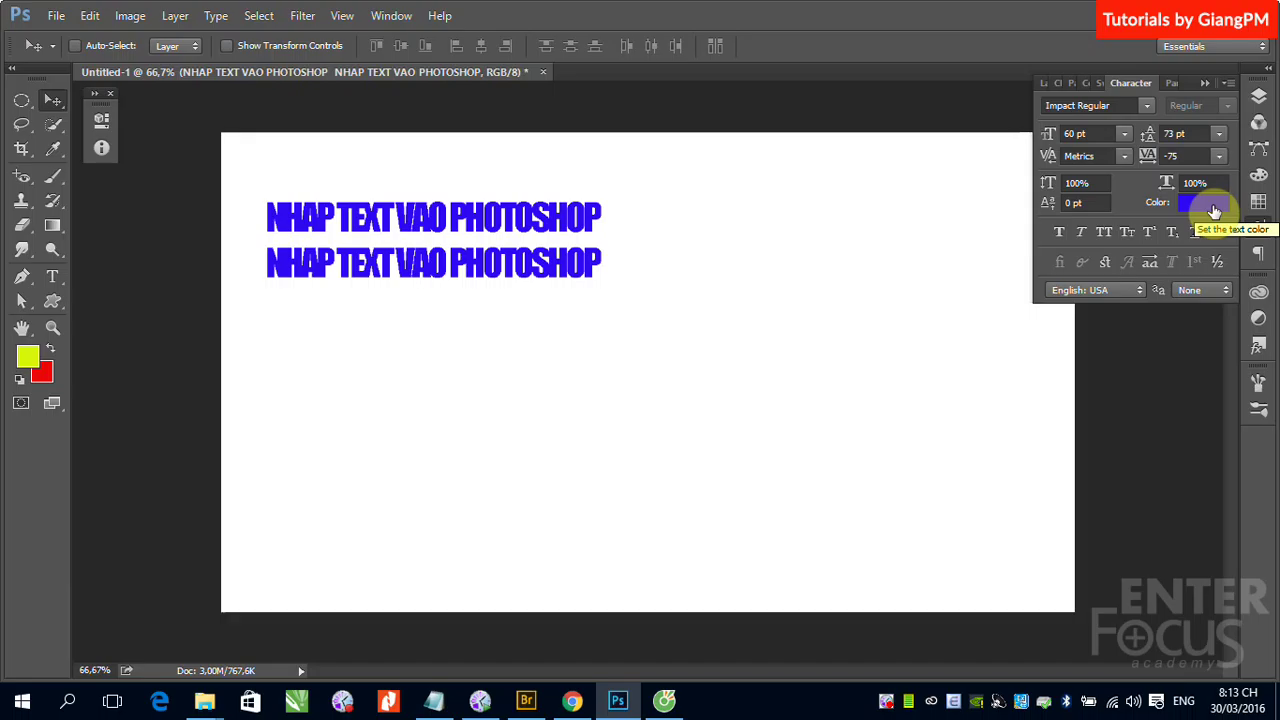
left_click(1219, 156)
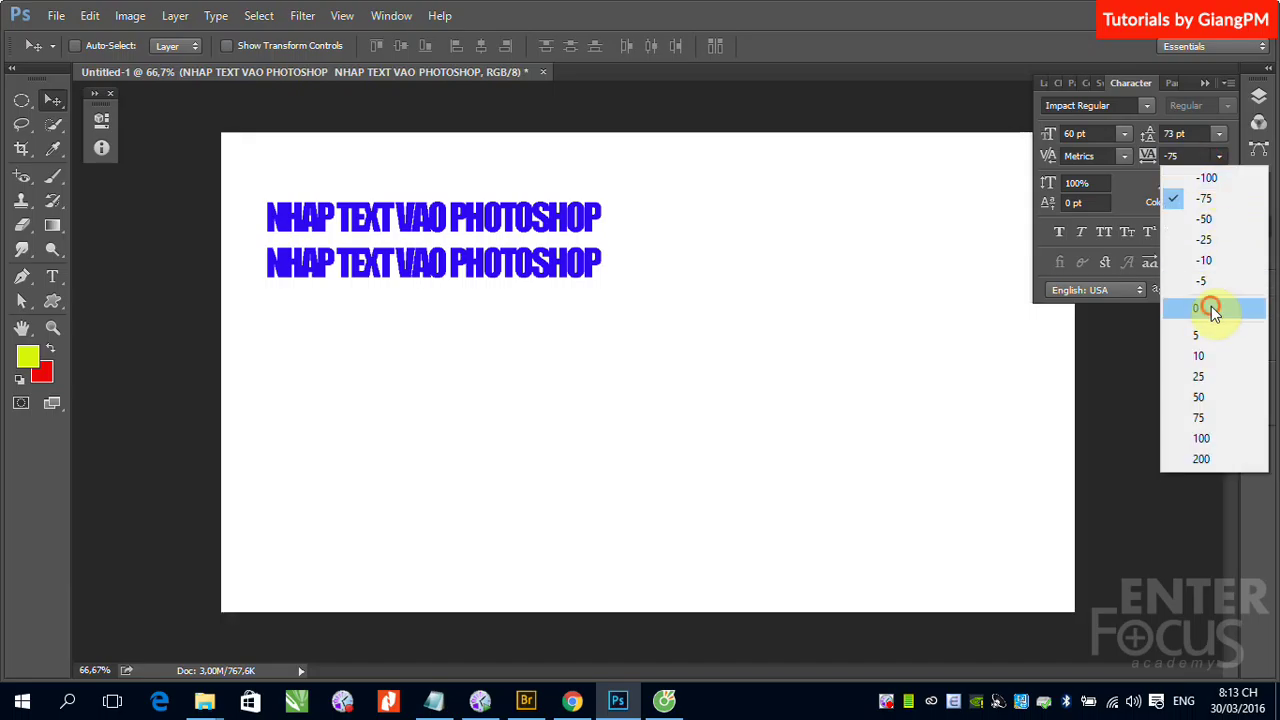
left_click(1213, 311)
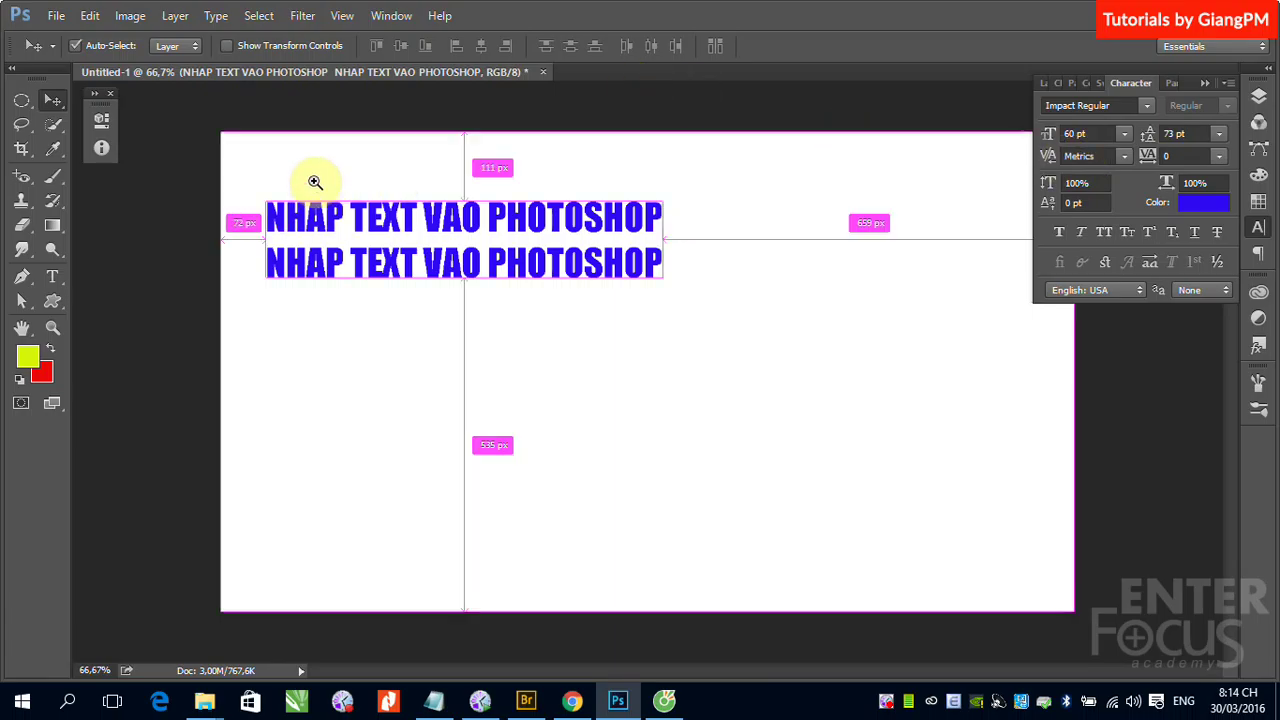
- Apply kerning of 100 between the E and X of TEXT in the heading's first line
scroll(333, 230, "up", 5)
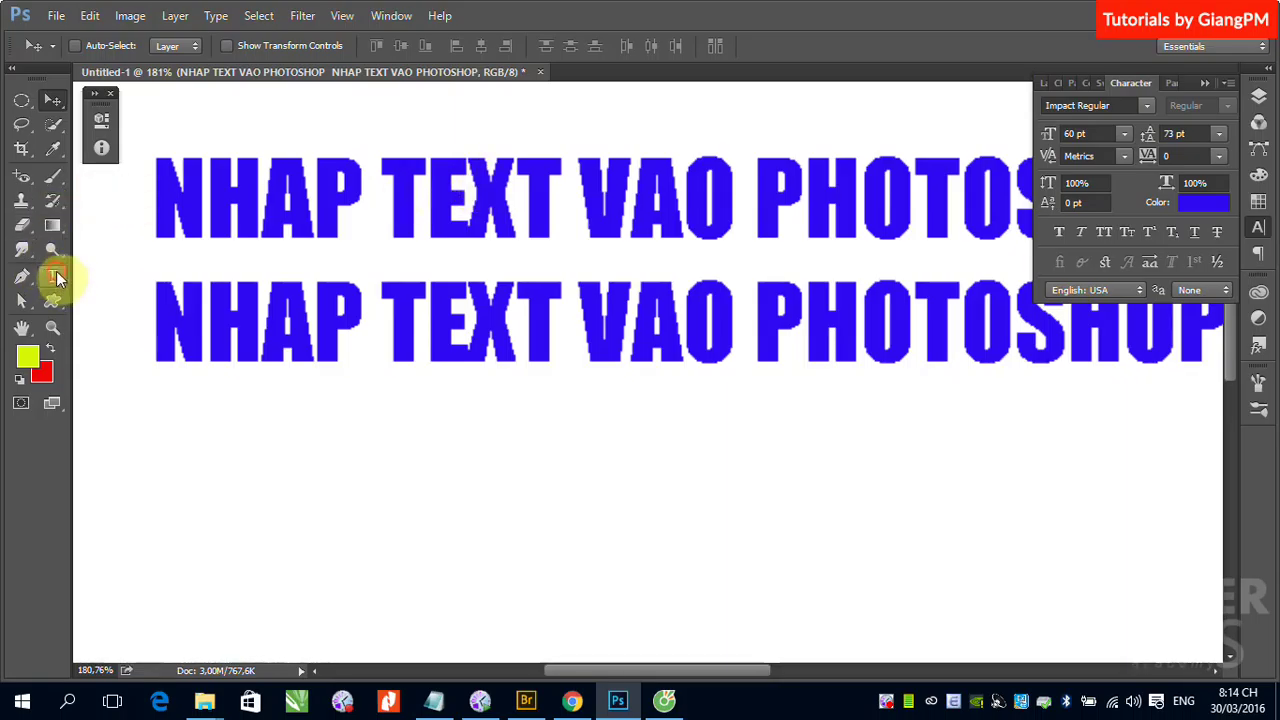
left_click(57, 278)
left_click(468, 178)
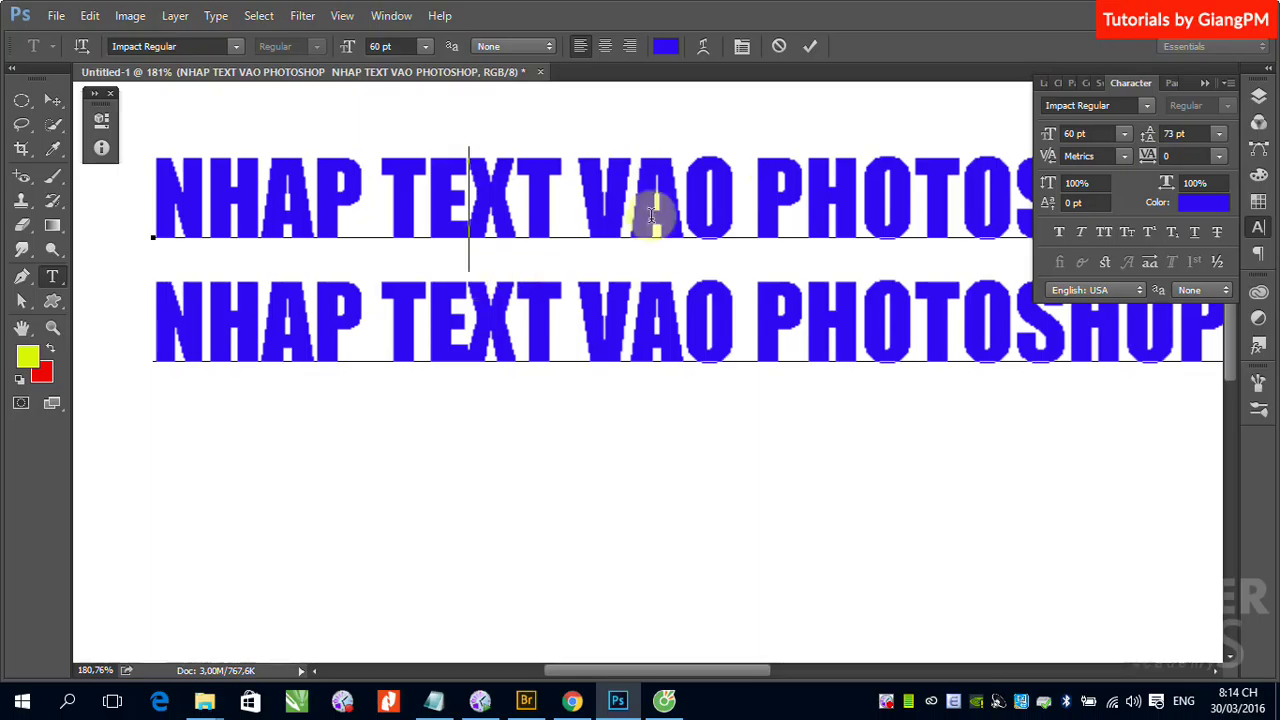
left_click(1122, 156)
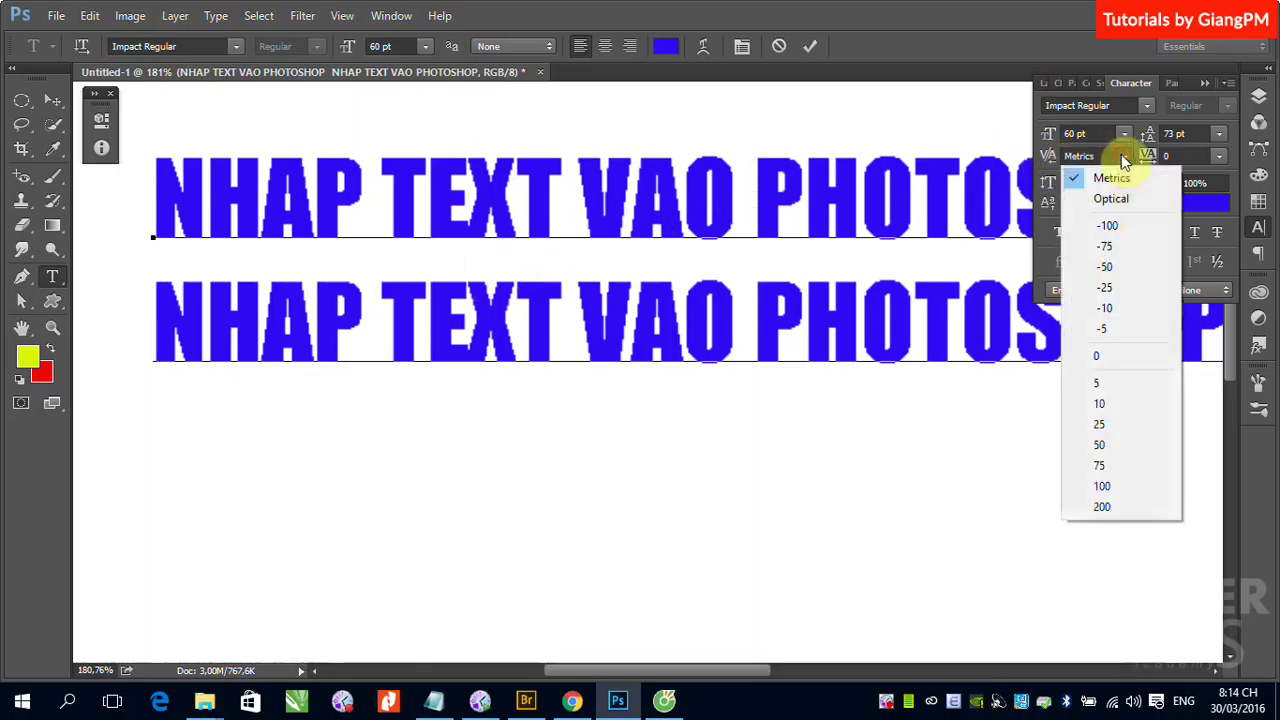
left_click(1121, 487)
left_click(478, 166)
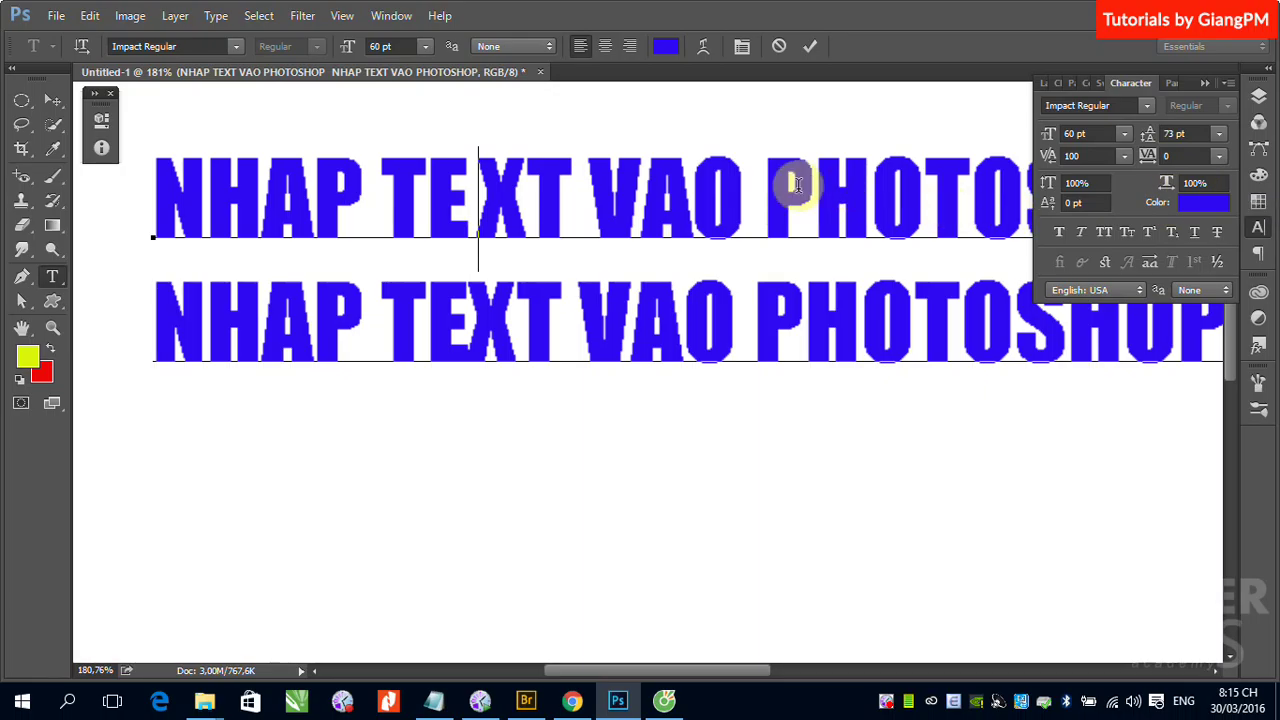
- Select the P of PHOTOSHOP, then commit the heading's text edits
left_click_drag(779, 176, 806, 190)
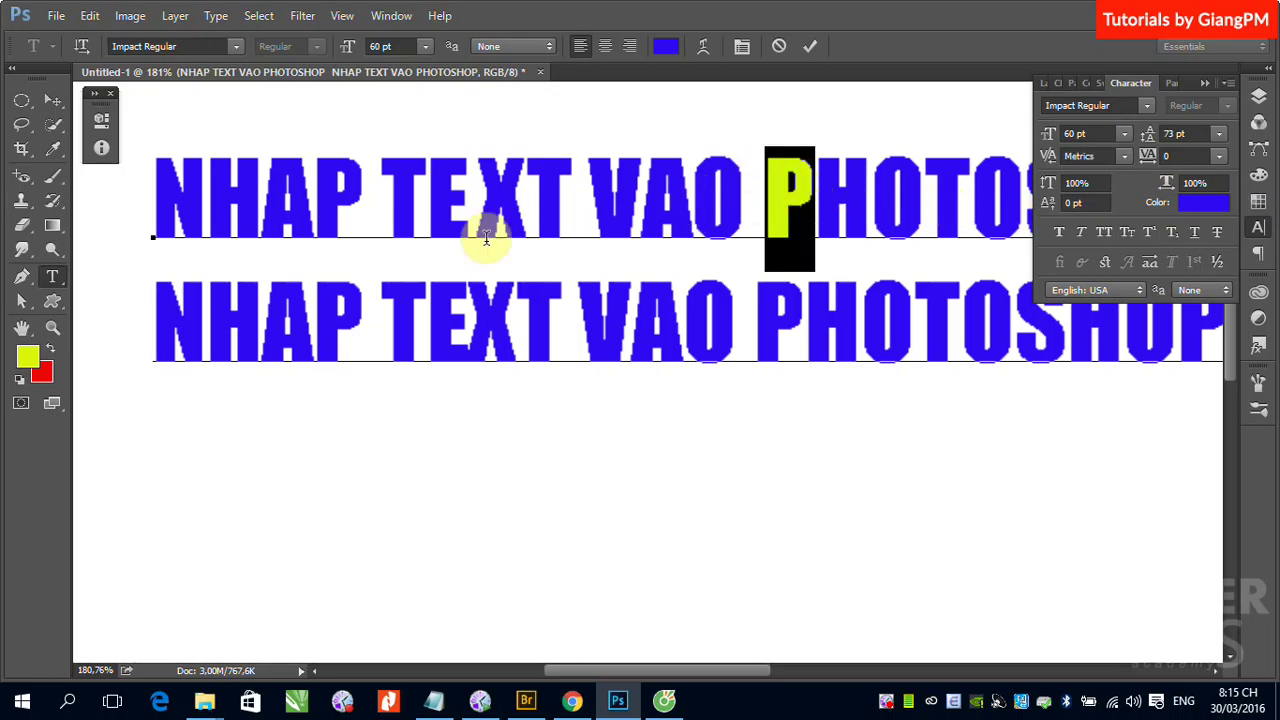
left_click(53, 100)
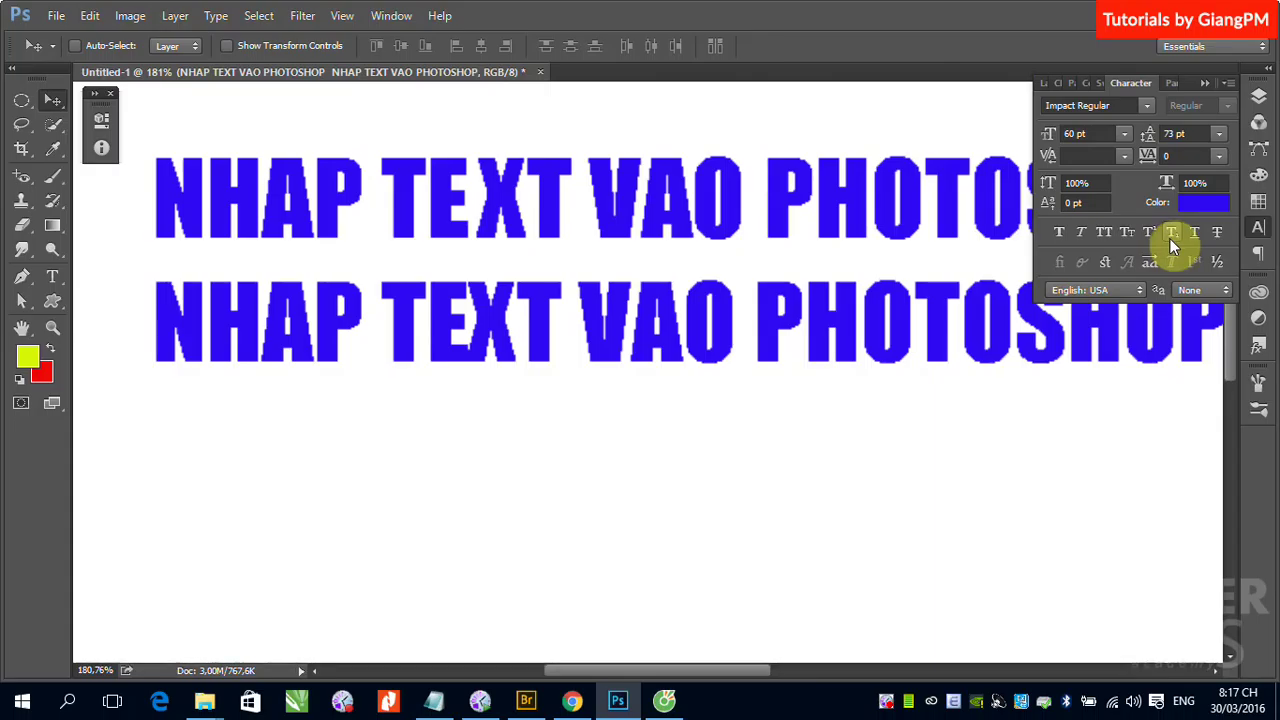
- Type a2+b2 below the heading and make both 2s superscript
left_click(55, 278)
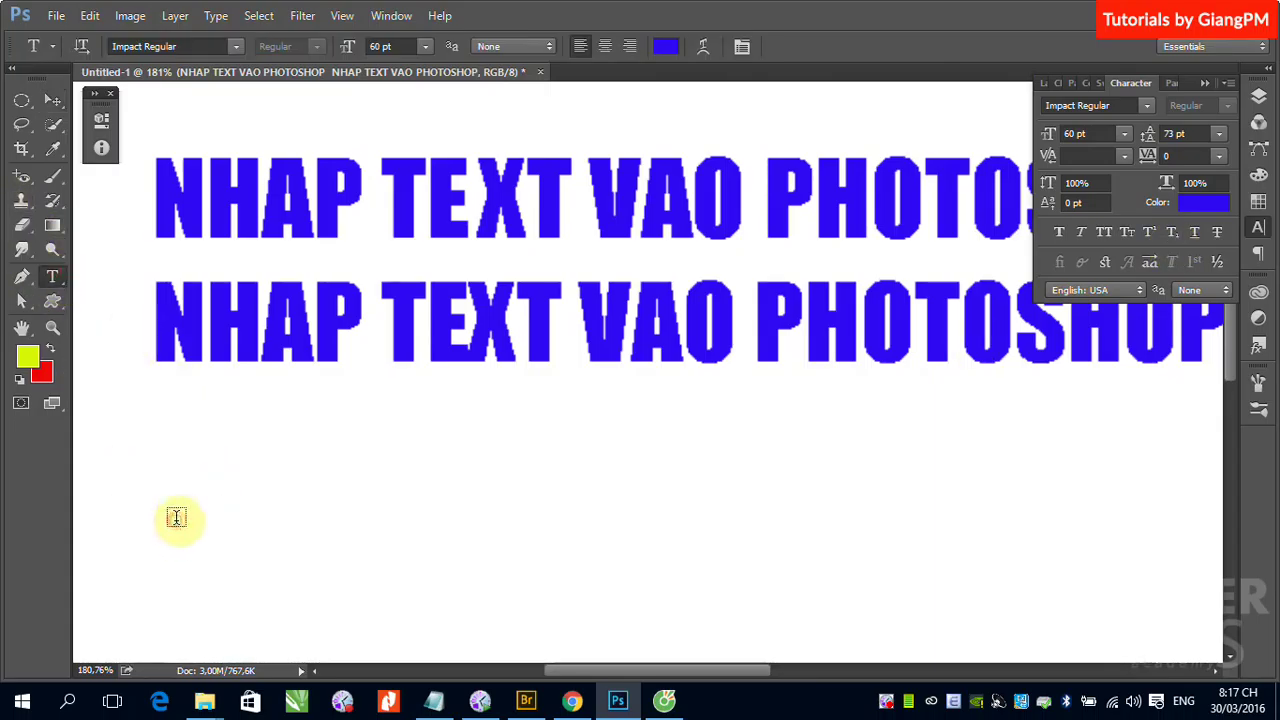
left_click(175, 520)
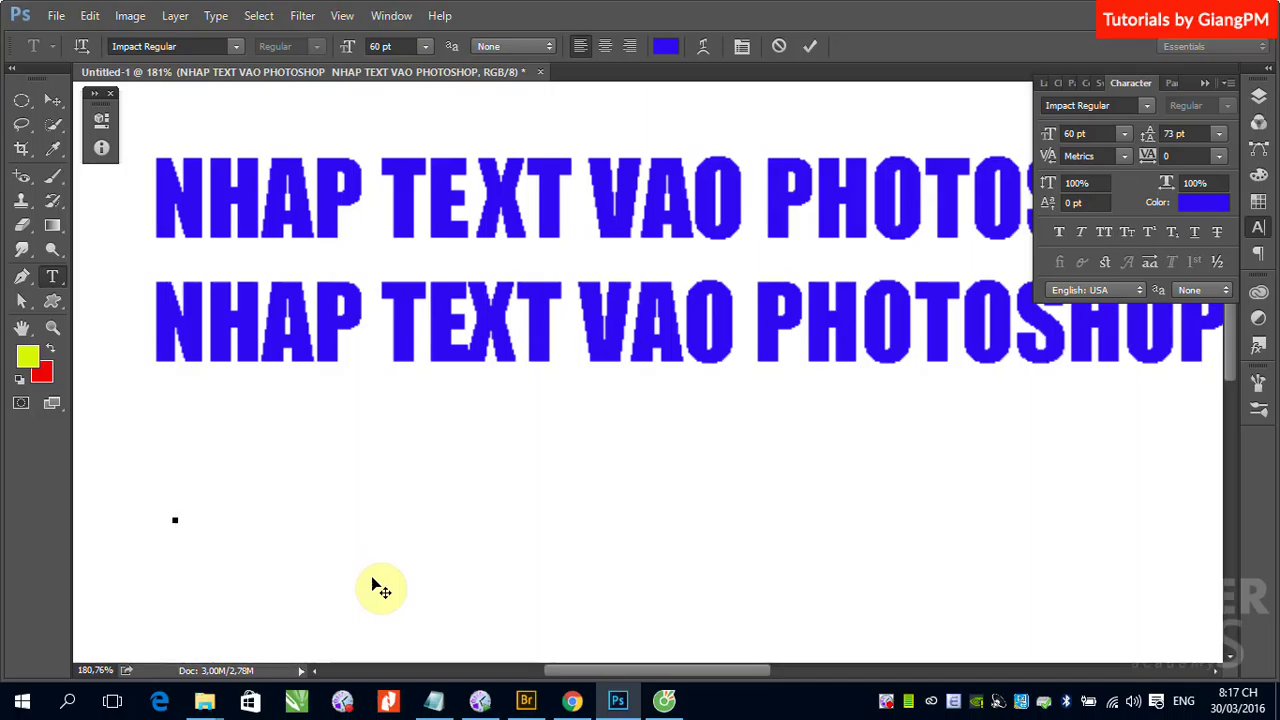
type("a2")
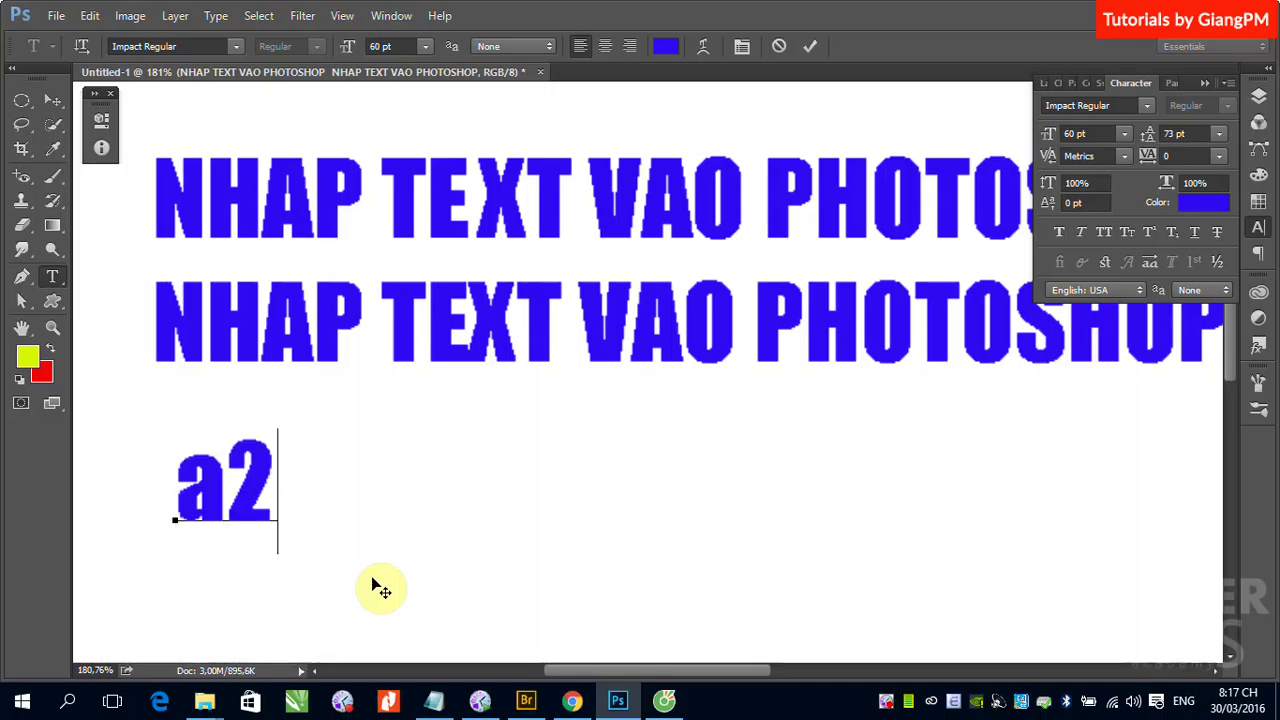
type("+b")
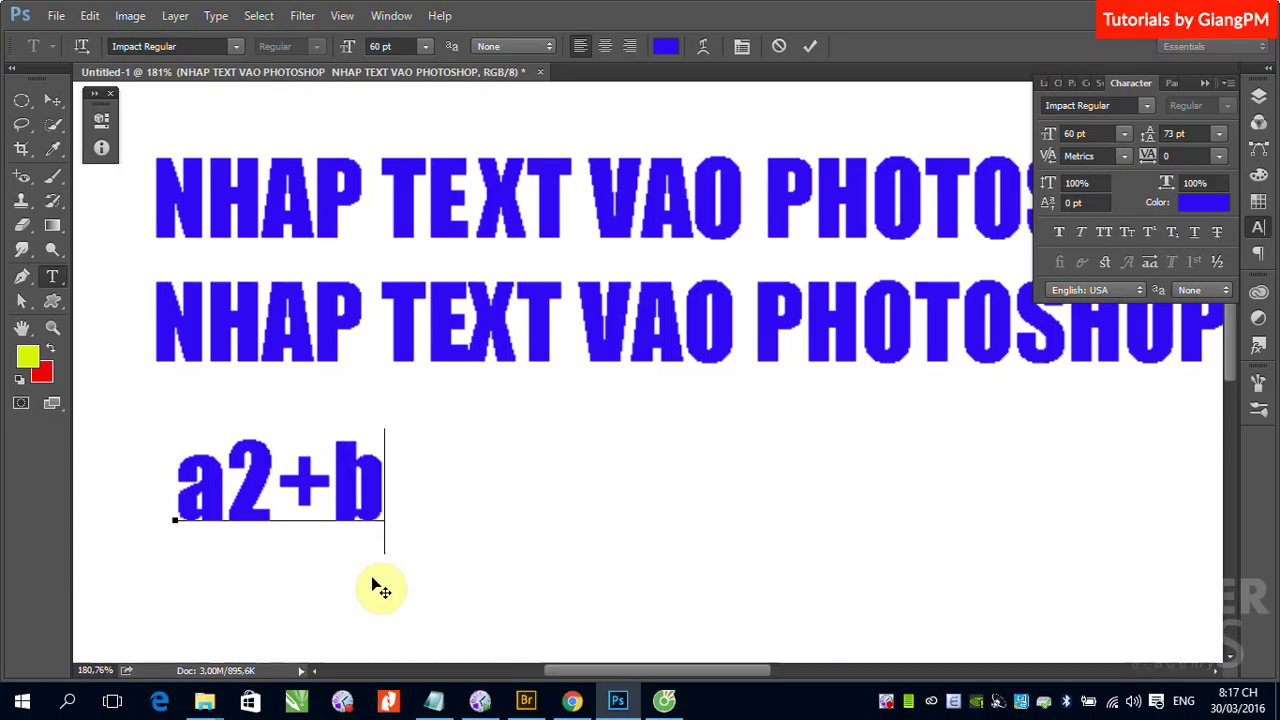
type("2")
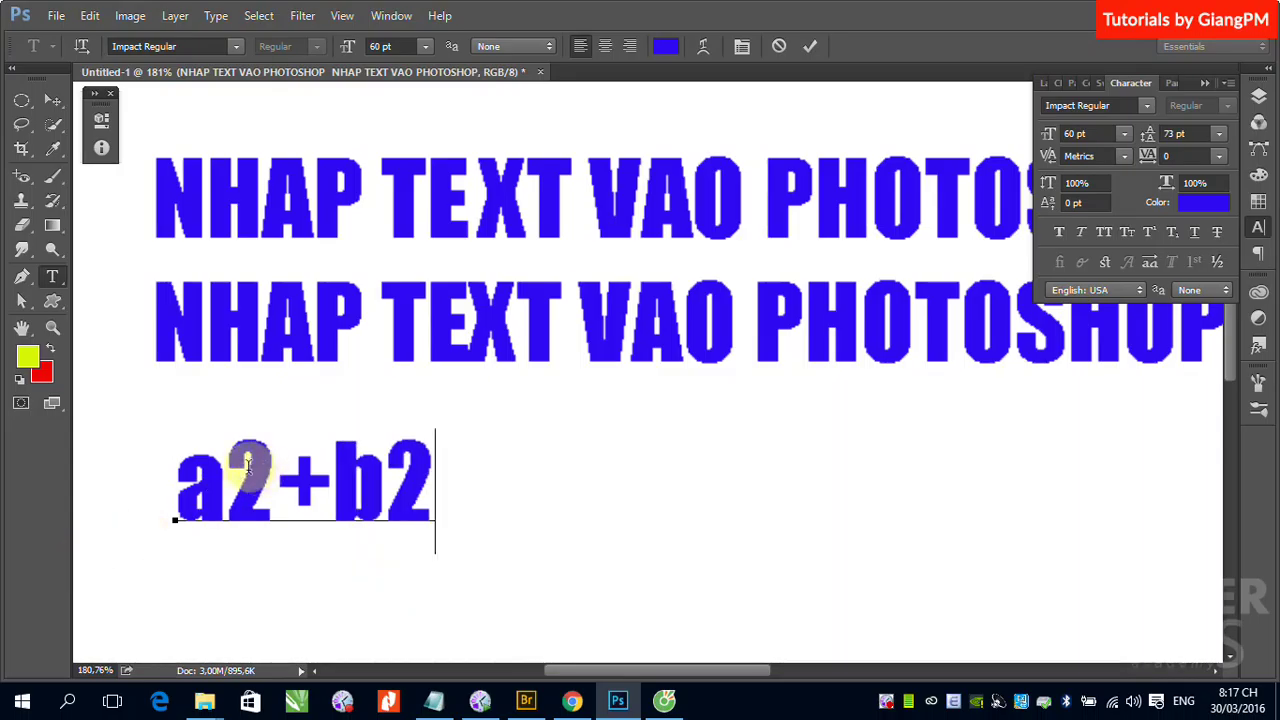
left_click_drag(228, 482, 279, 482)
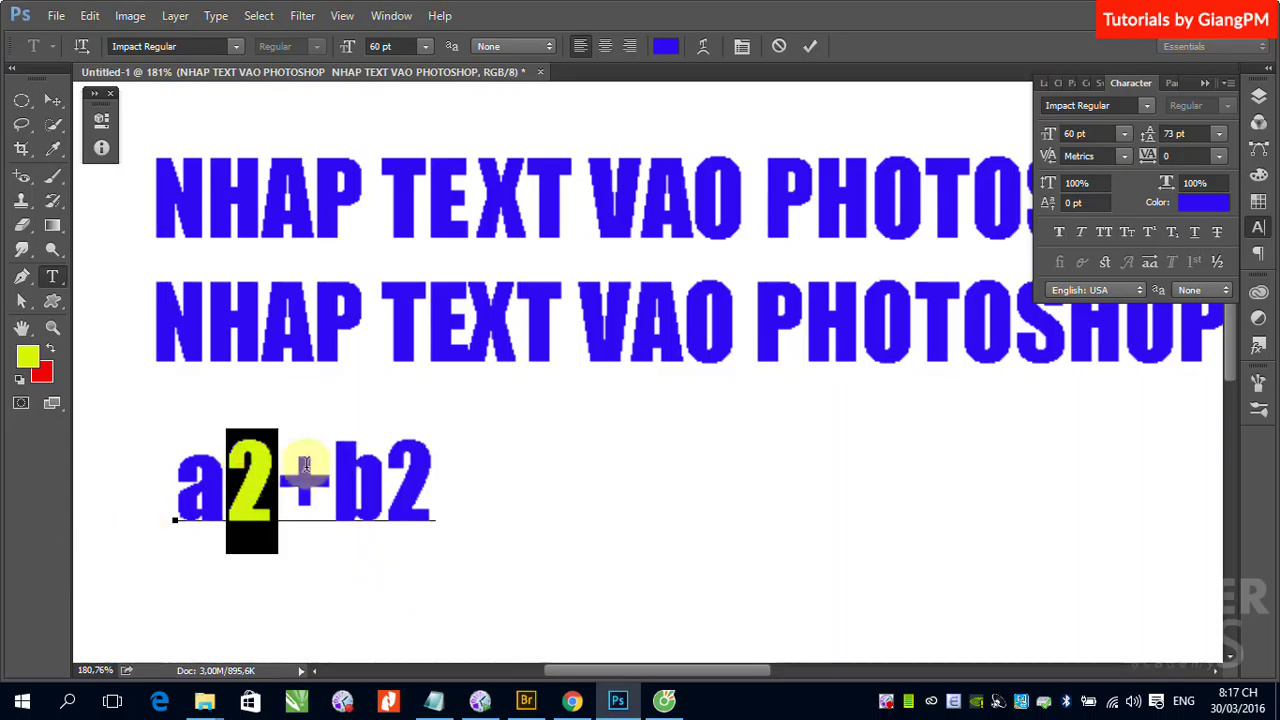
left_click(1149, 233)
left_click_drag(365, 480, 425, 480)
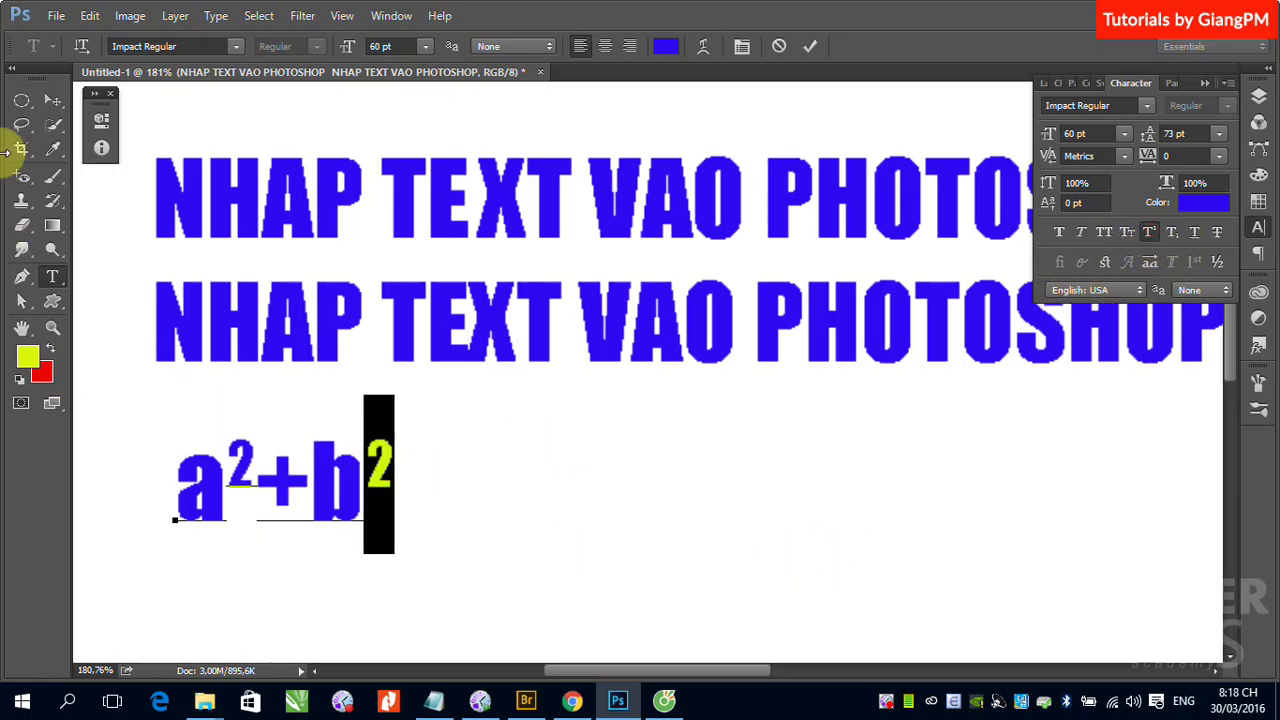
left_click(53, 100)
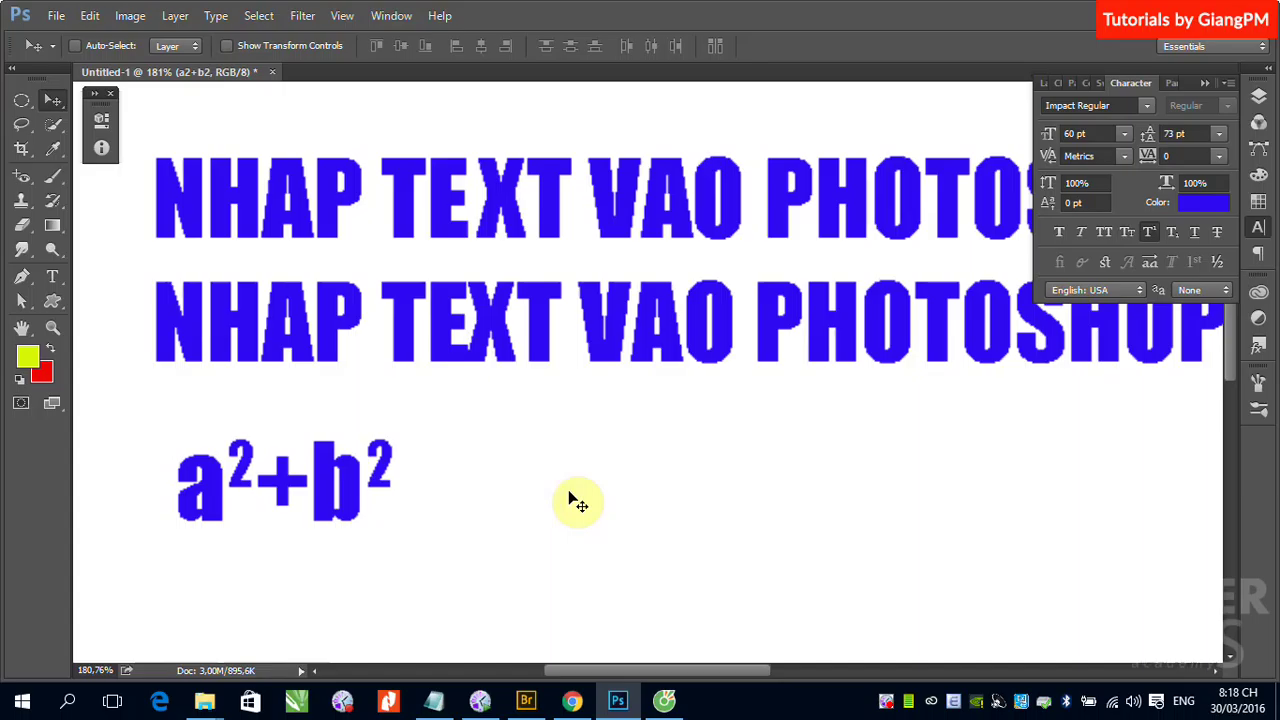
- Type a new H2SO4 text line below a²+b²
left_click(53, 277)
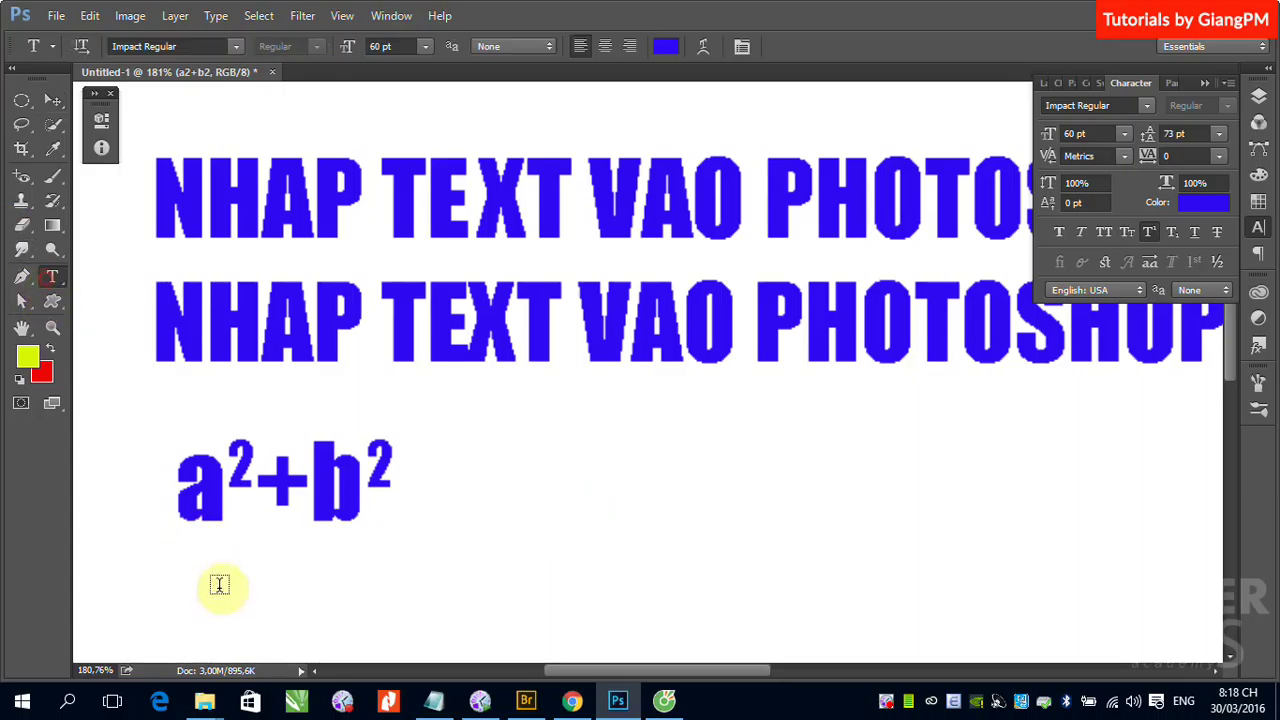
left_click(194, 627)
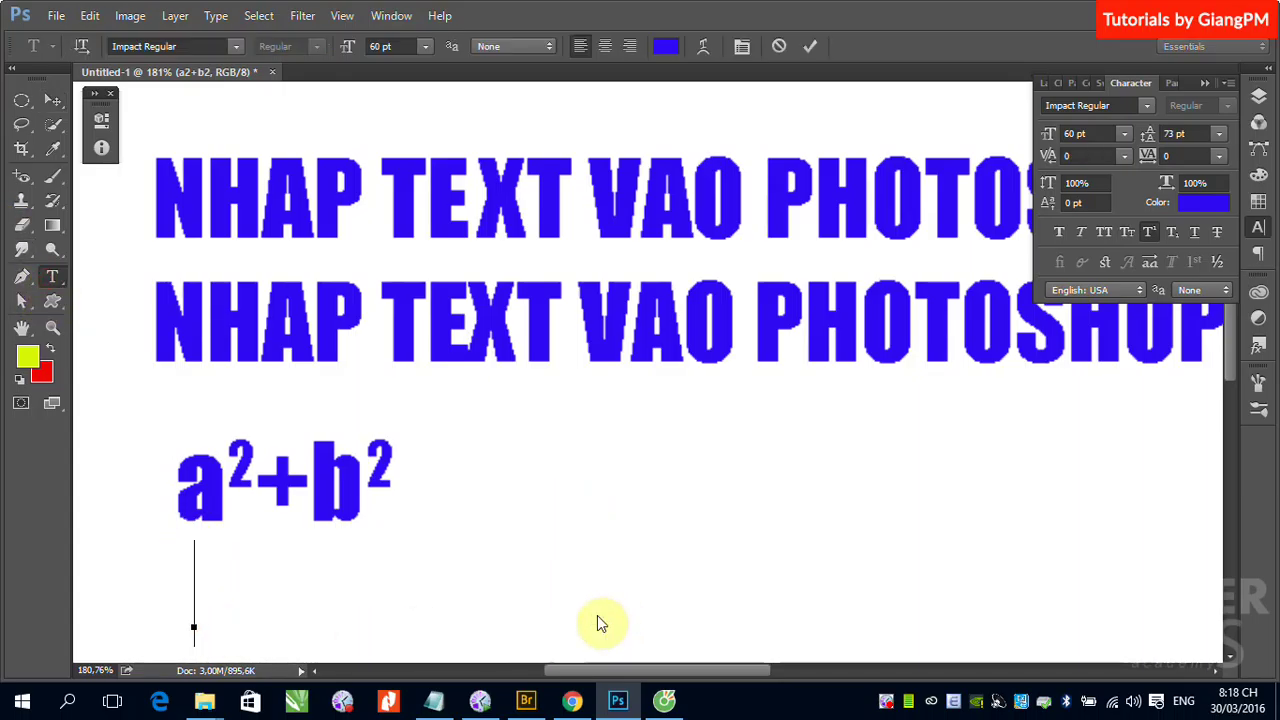
type("H2")
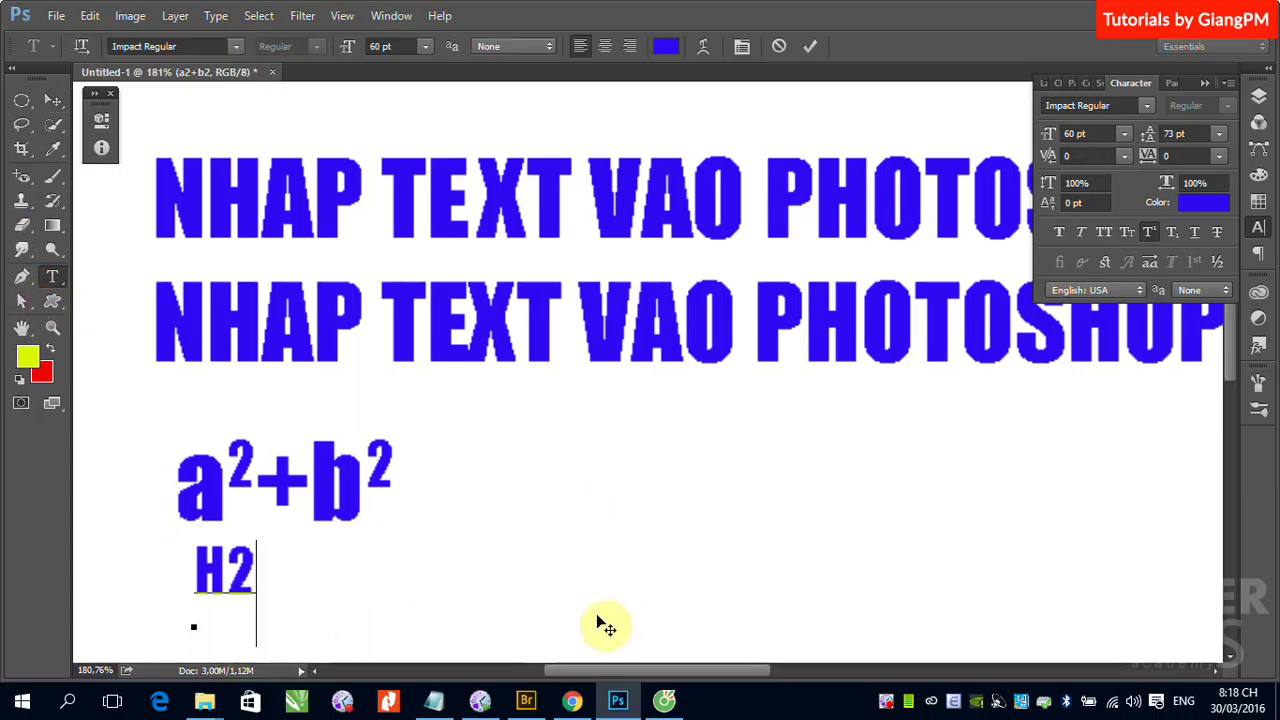
key("BackSpace")
key("BackSpace")
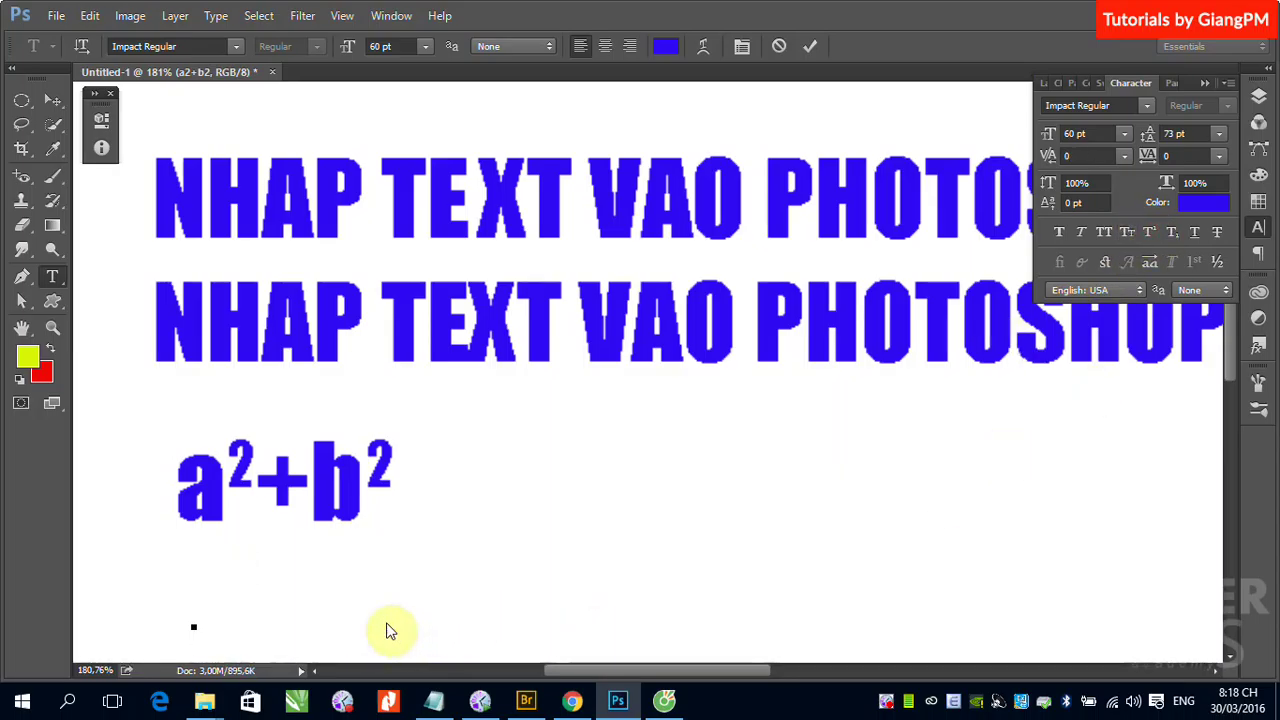
type("H2S")
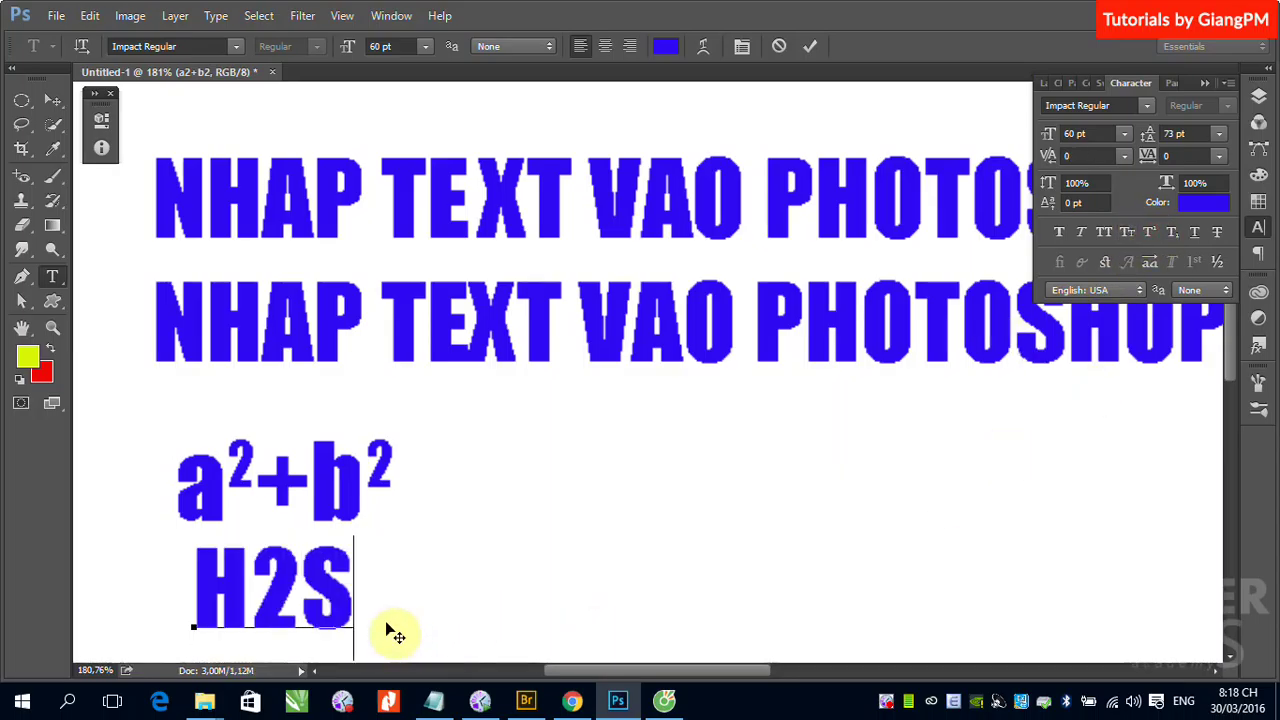
type("O4")
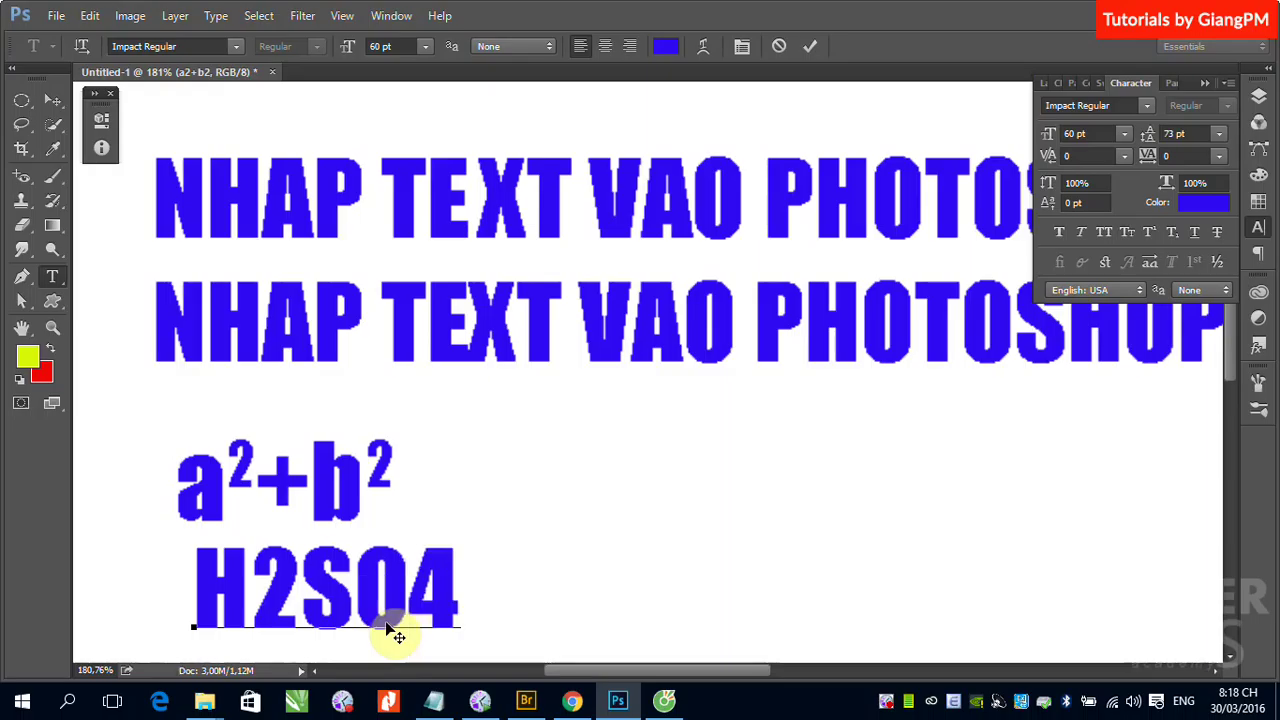
- Make the 2 and the 4 in H2SO4 subscripts
left_click(281, 593)
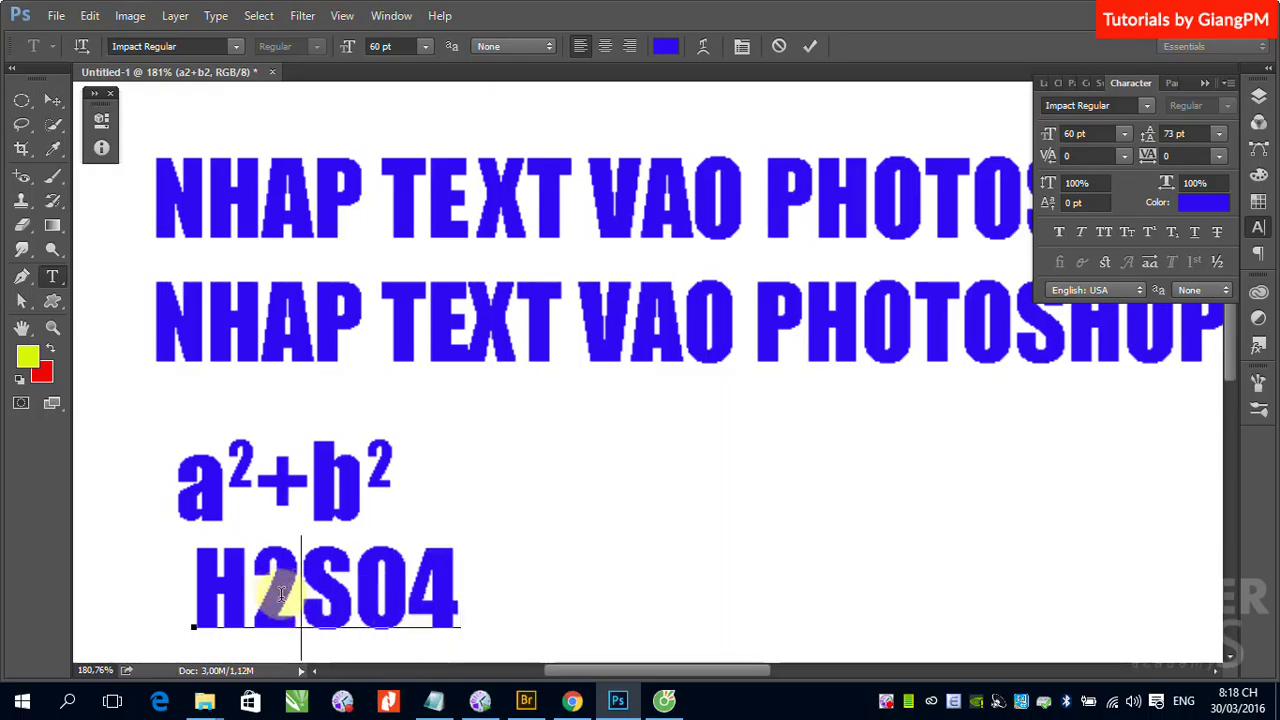
left_click_drag(281, 593, 266, 594)
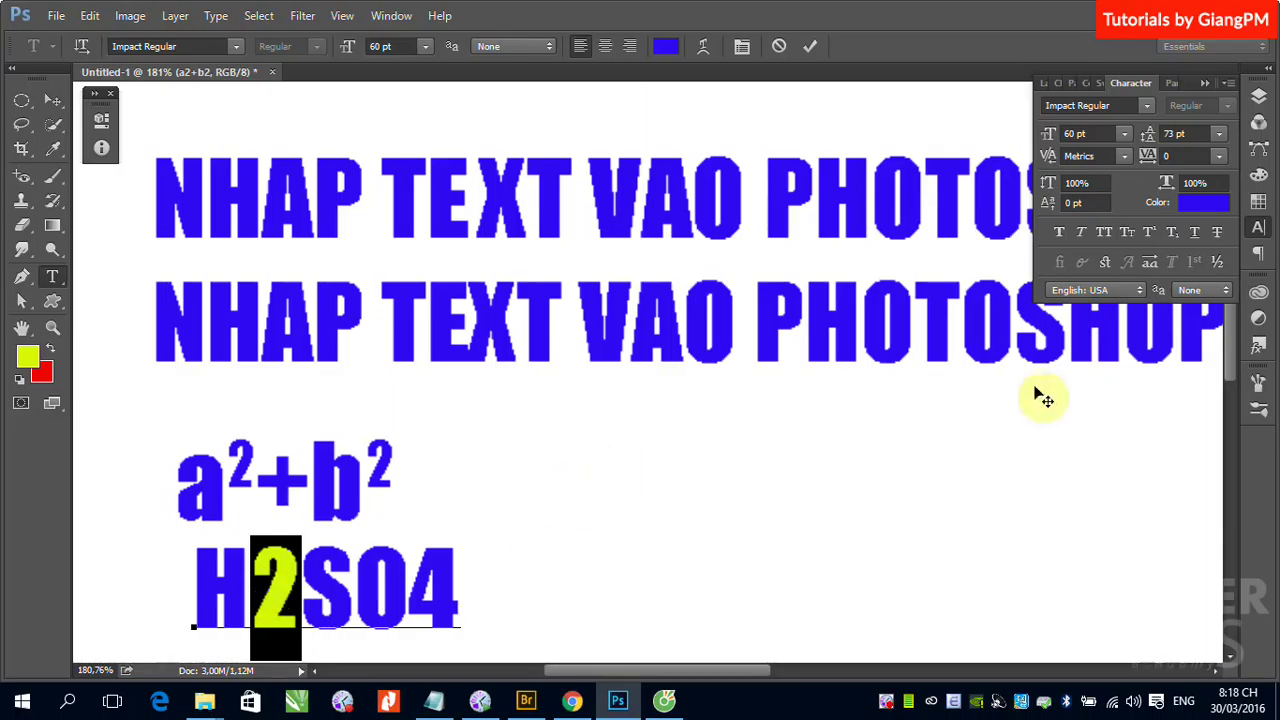
left_click(1160, 238)
left_click_drag(390, 578, 440, 580)
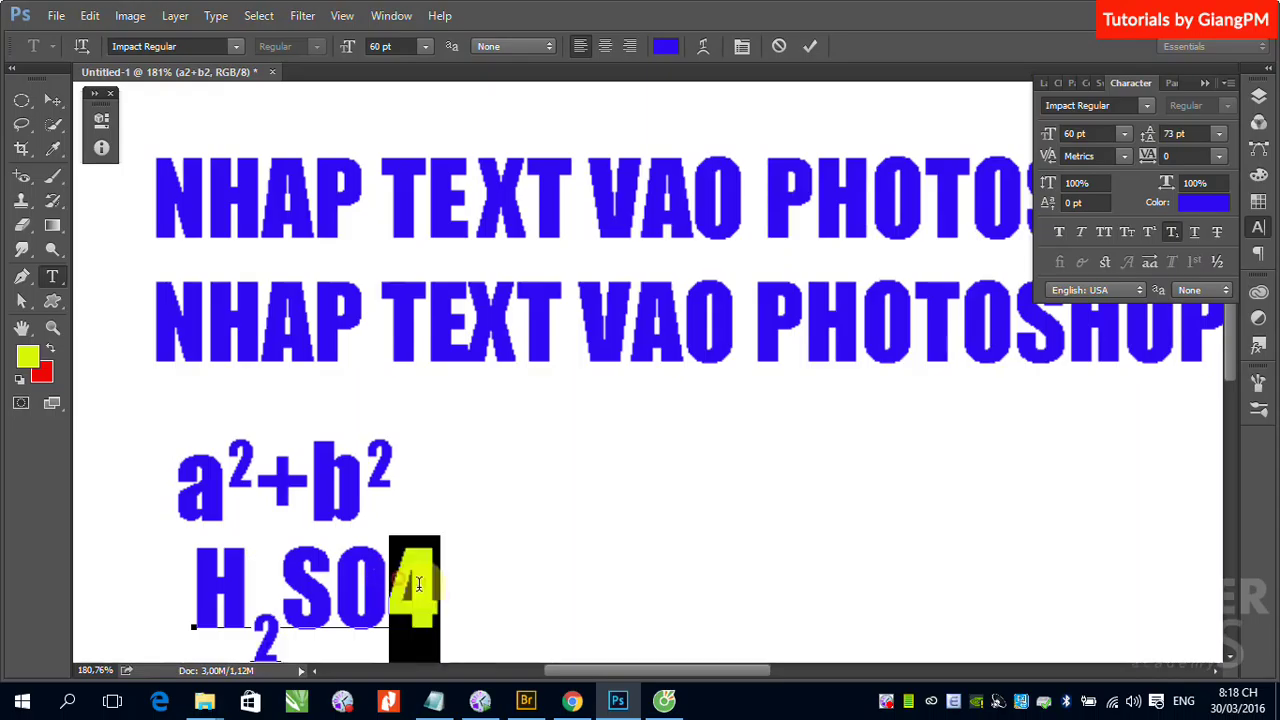
left_click(1170, 235)
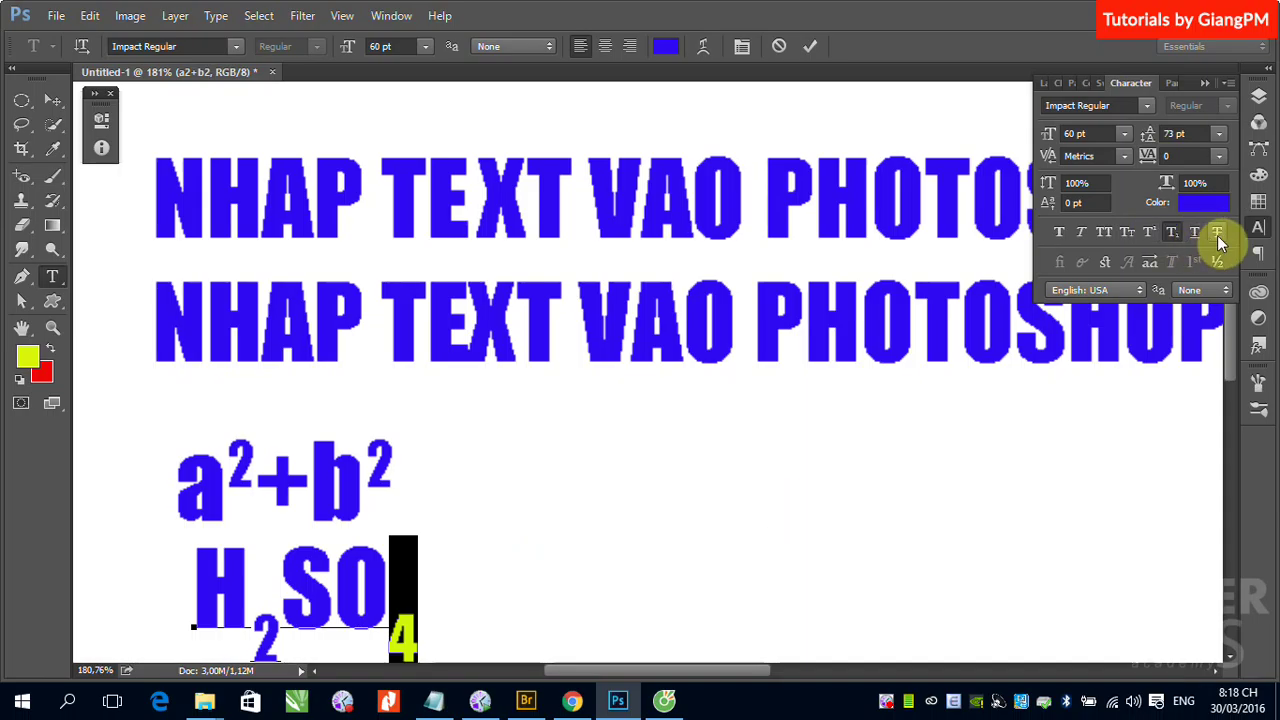
- Select all the H2SO4 text, apply Faux Bold, and commit it
right_click(326, 206)
left_click(346, 217)
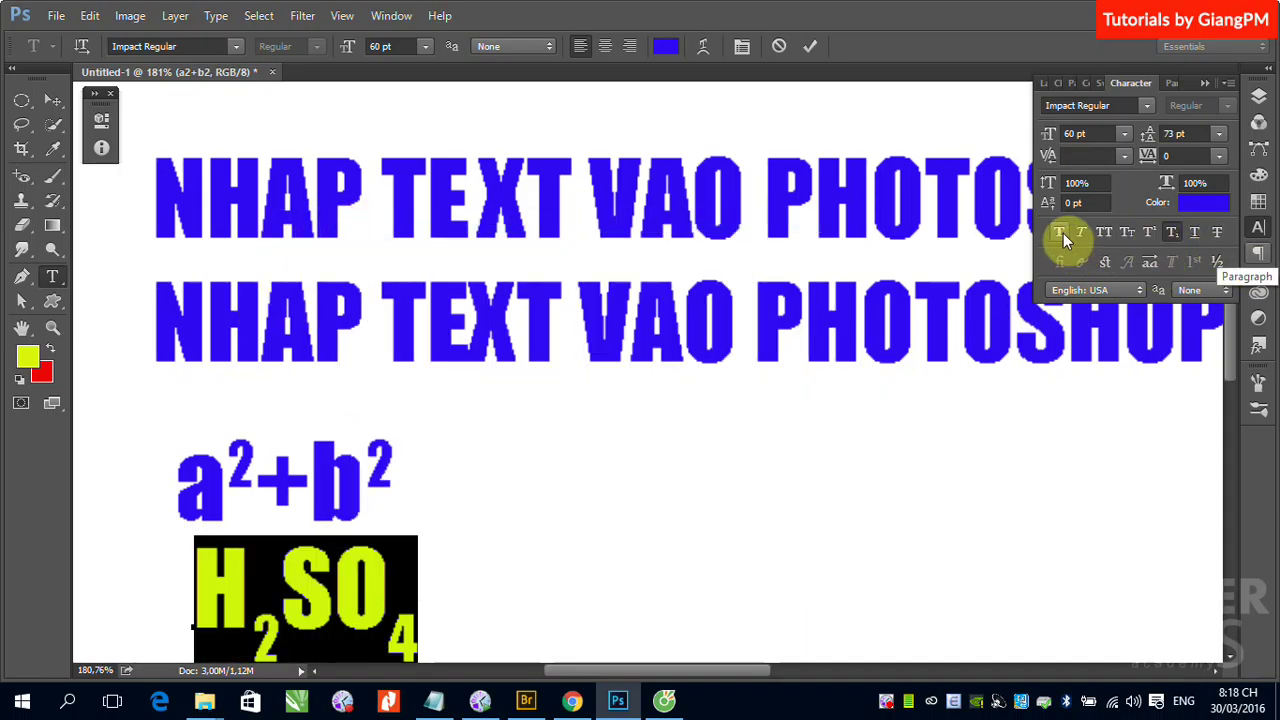
left_click(1060, 232)
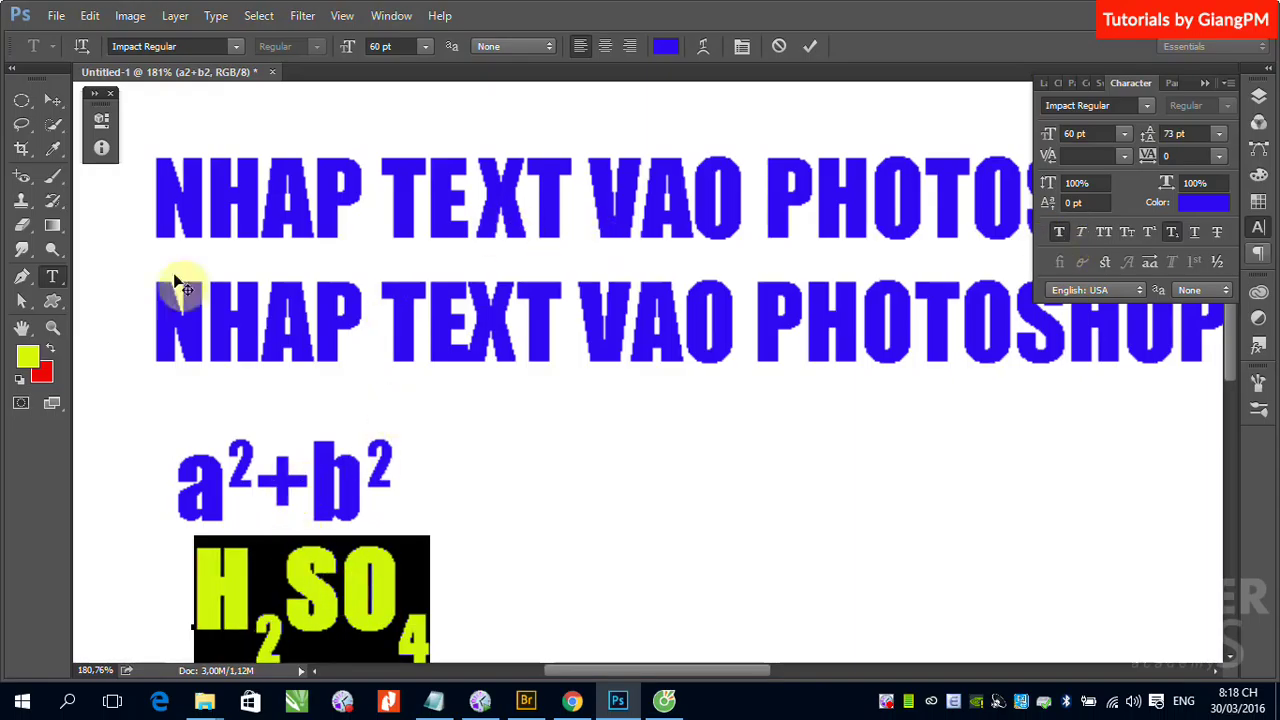
left_click(53, 100)
left_click(624, 522)
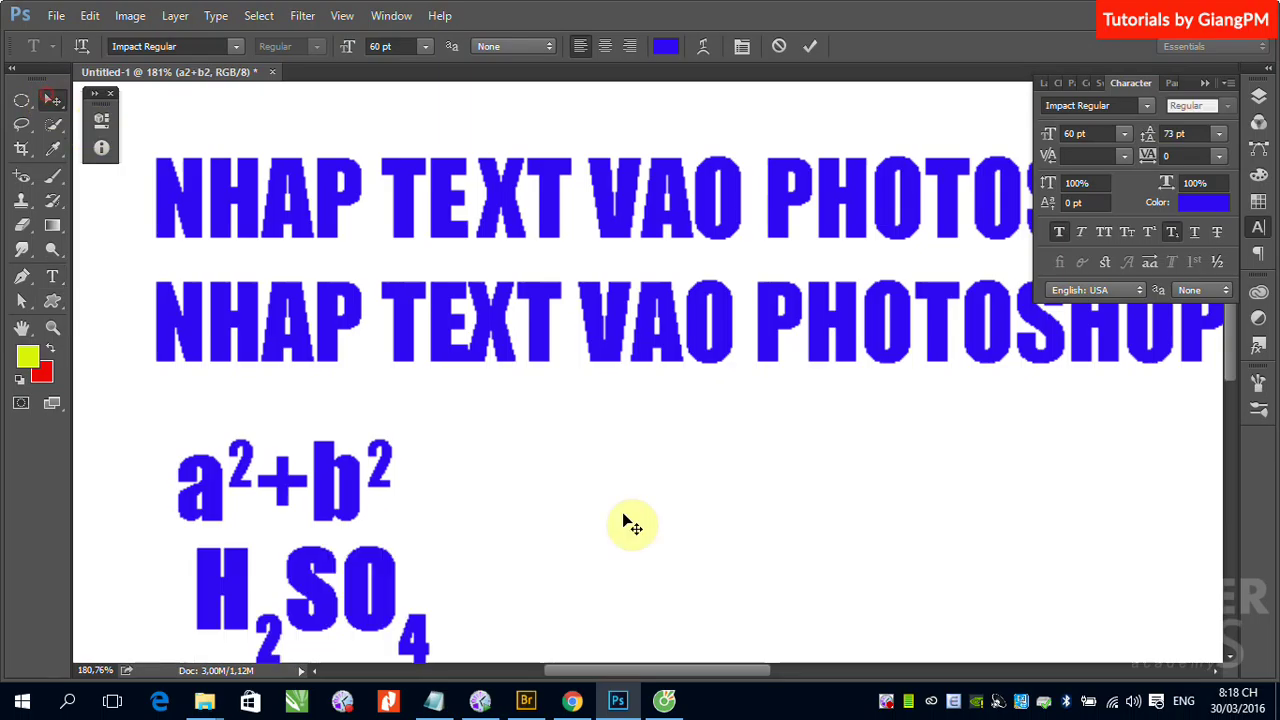
- Apply Faux Italic to the NHAP TEXT VAO PHOTOSHOP headline, keeping All Caps
right_click(563, 231)
left_click(600, 236)
left_click(1080, 235)
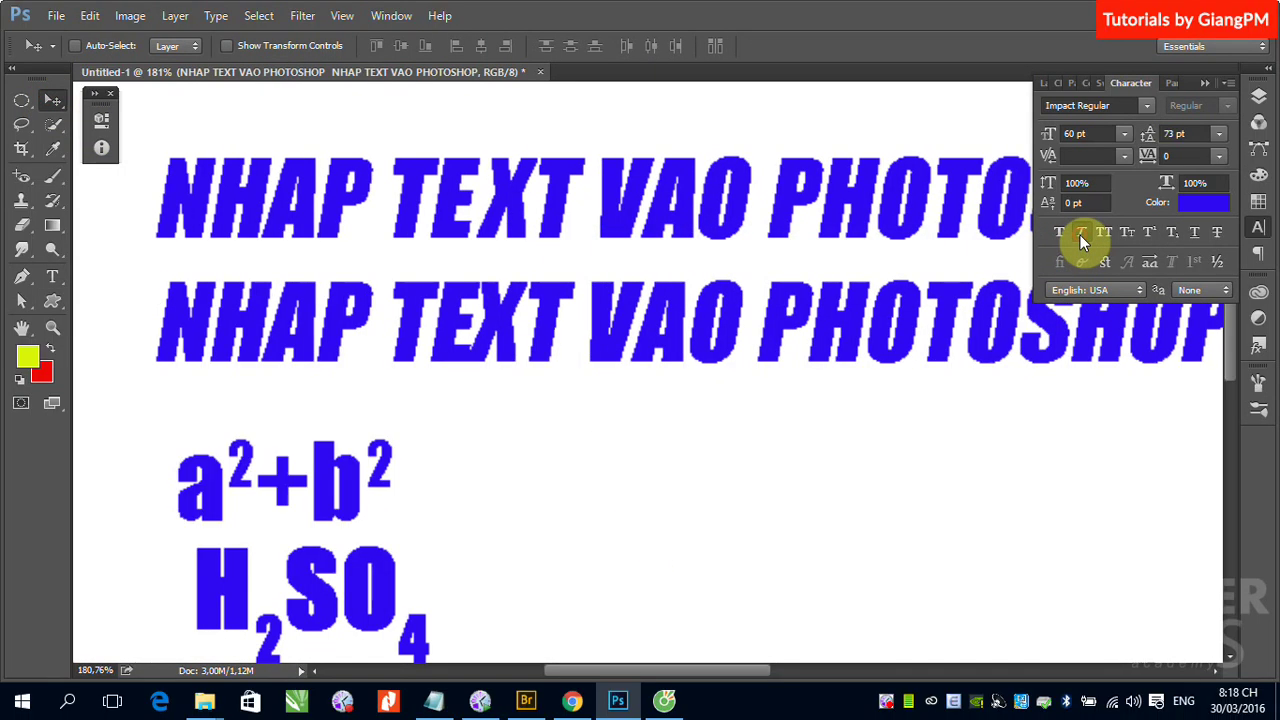
left_click(1103, 236)
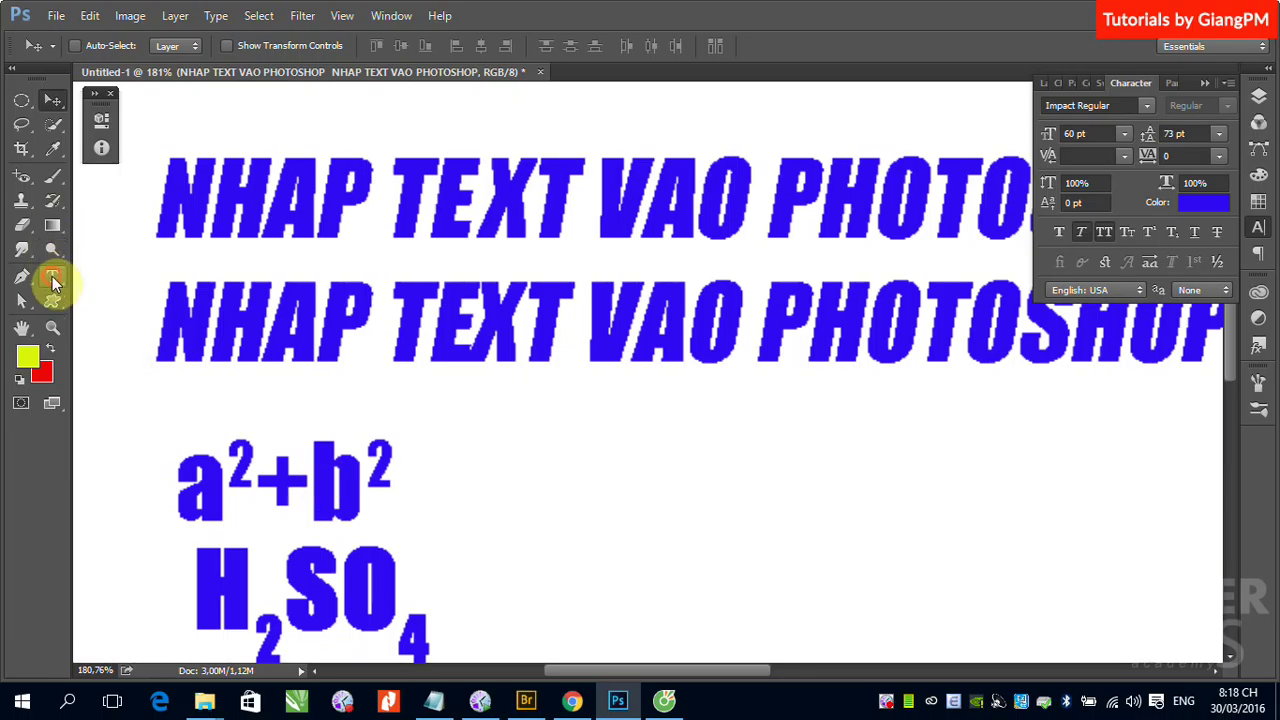
- Add a new non-italic abcd text line to the right of H2SO4
left_click(52, 276)
left_click(648, 608)
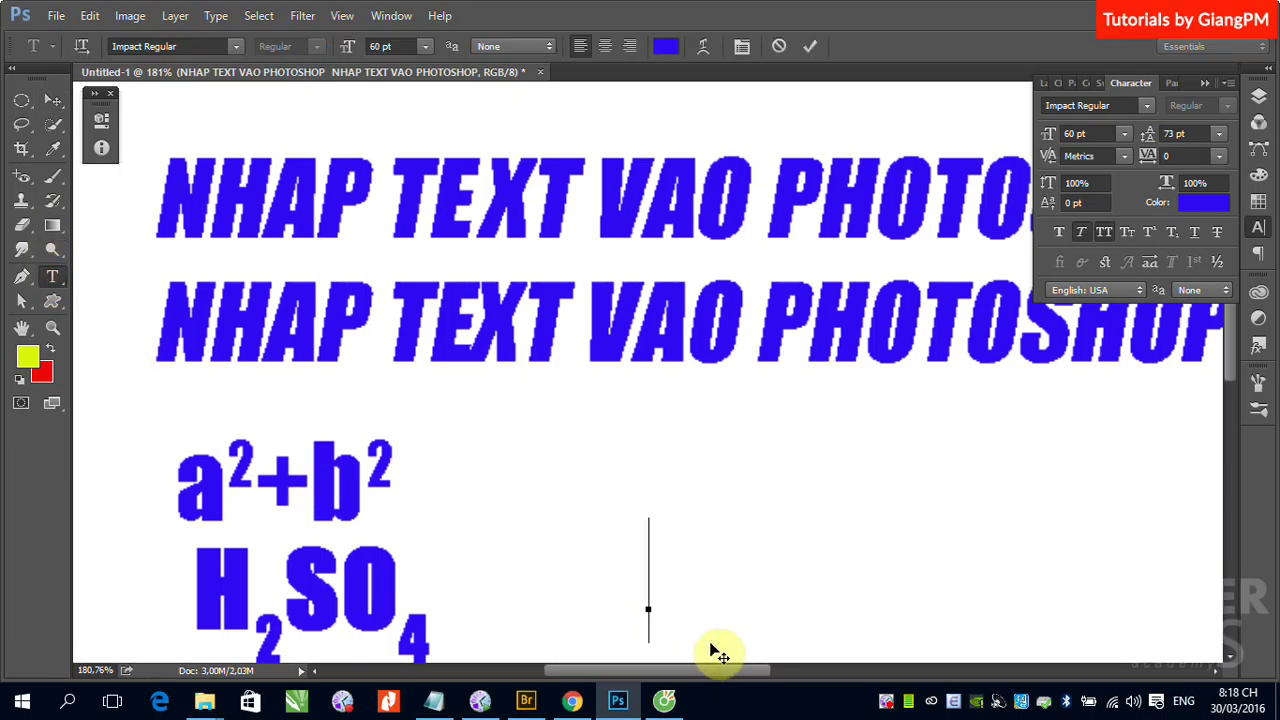
type("ADD")
key("BackSpace")
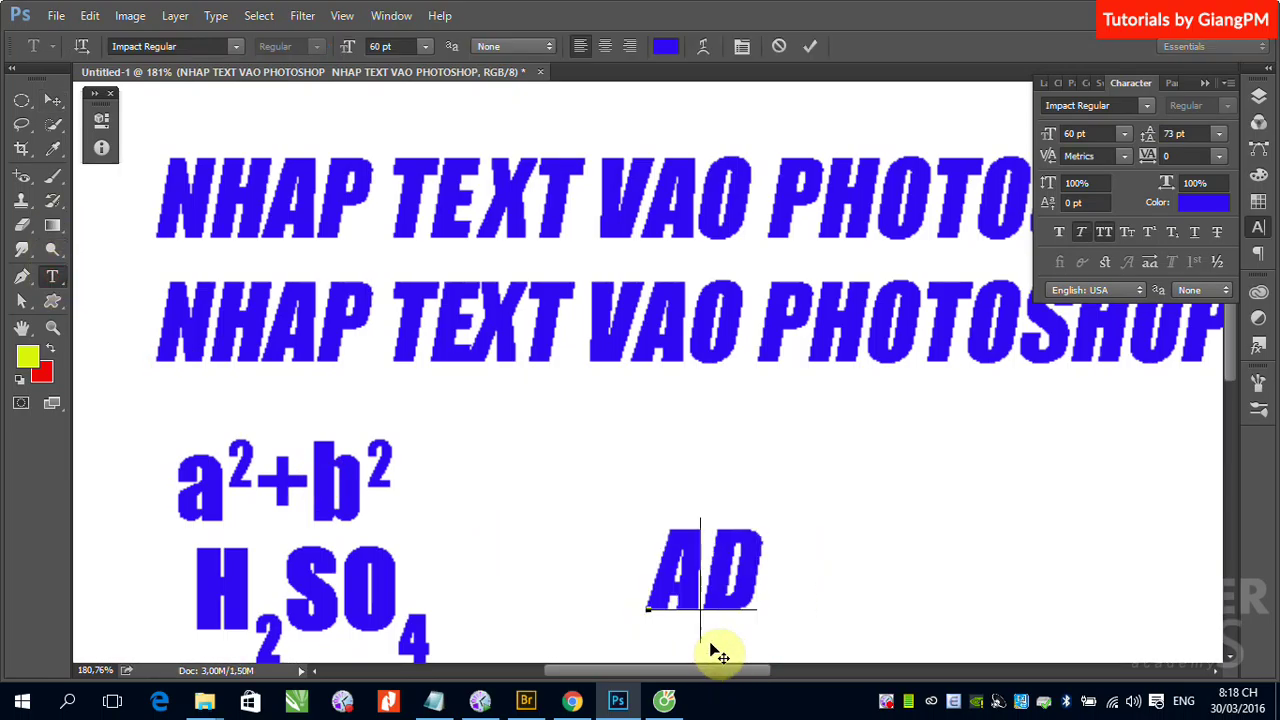
key("BackSpace")
key("BackSpace")
left_click(1108, 234)
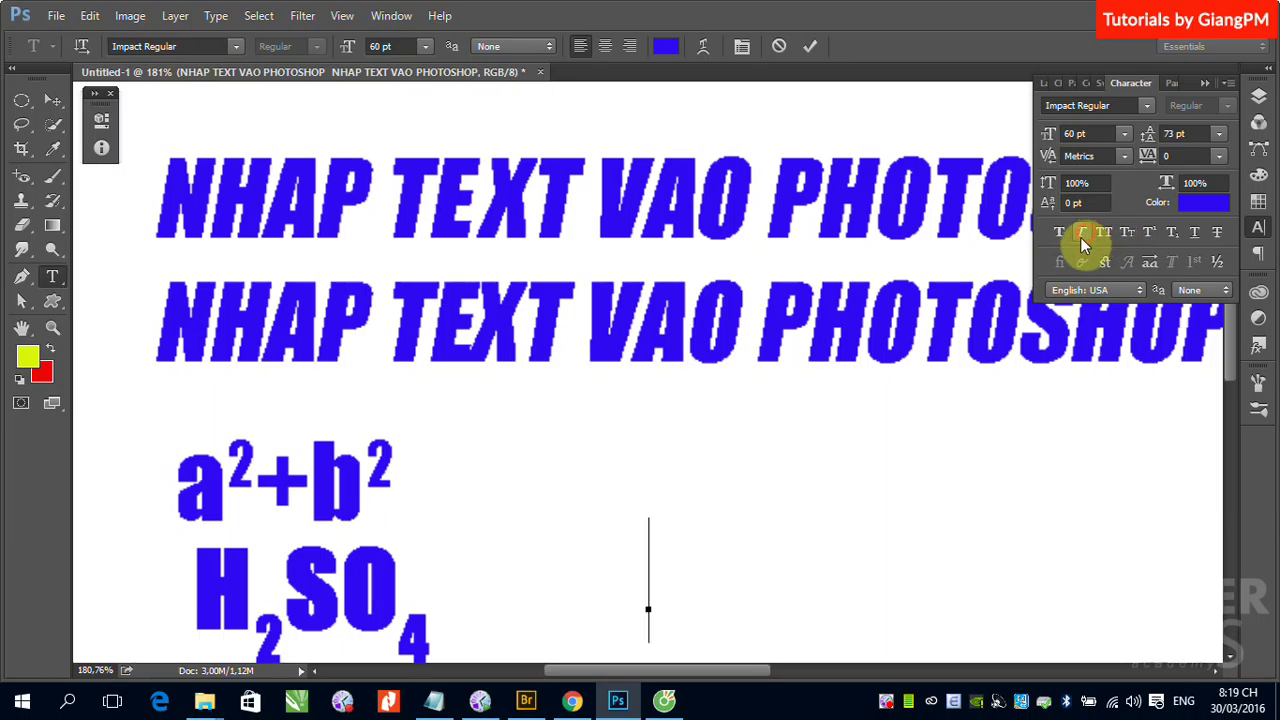
type("a")
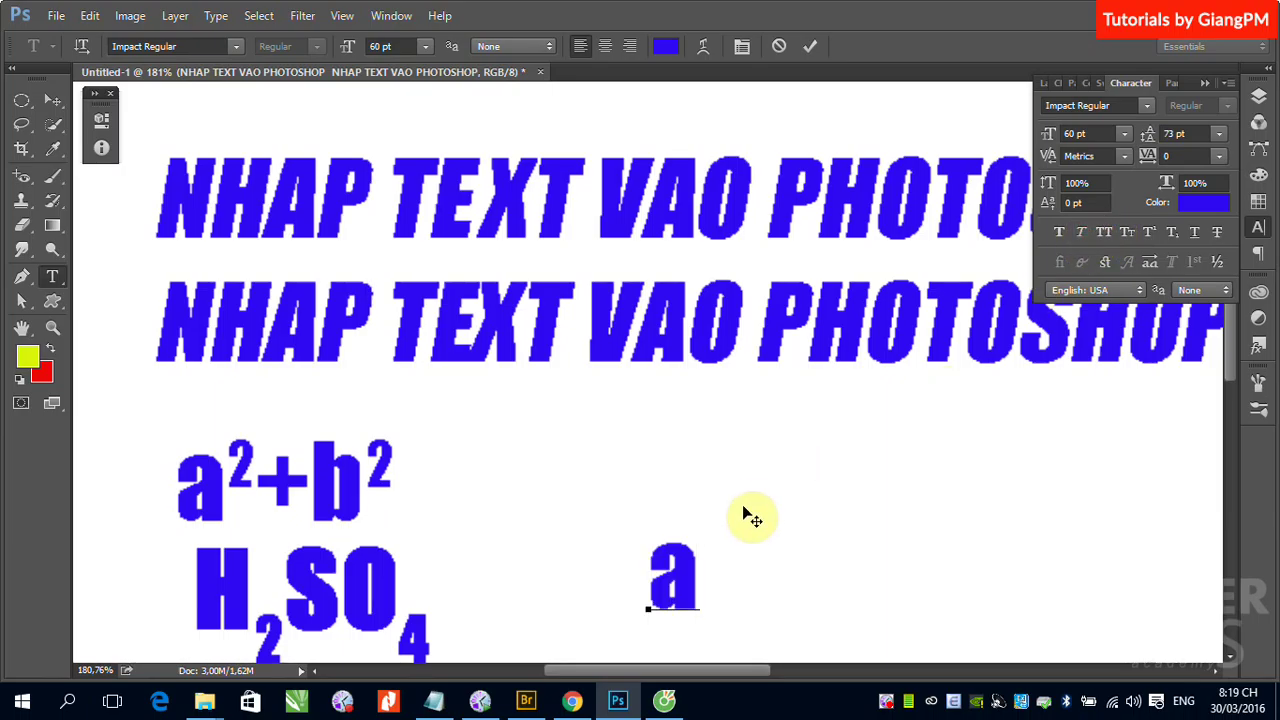
type("bcd")
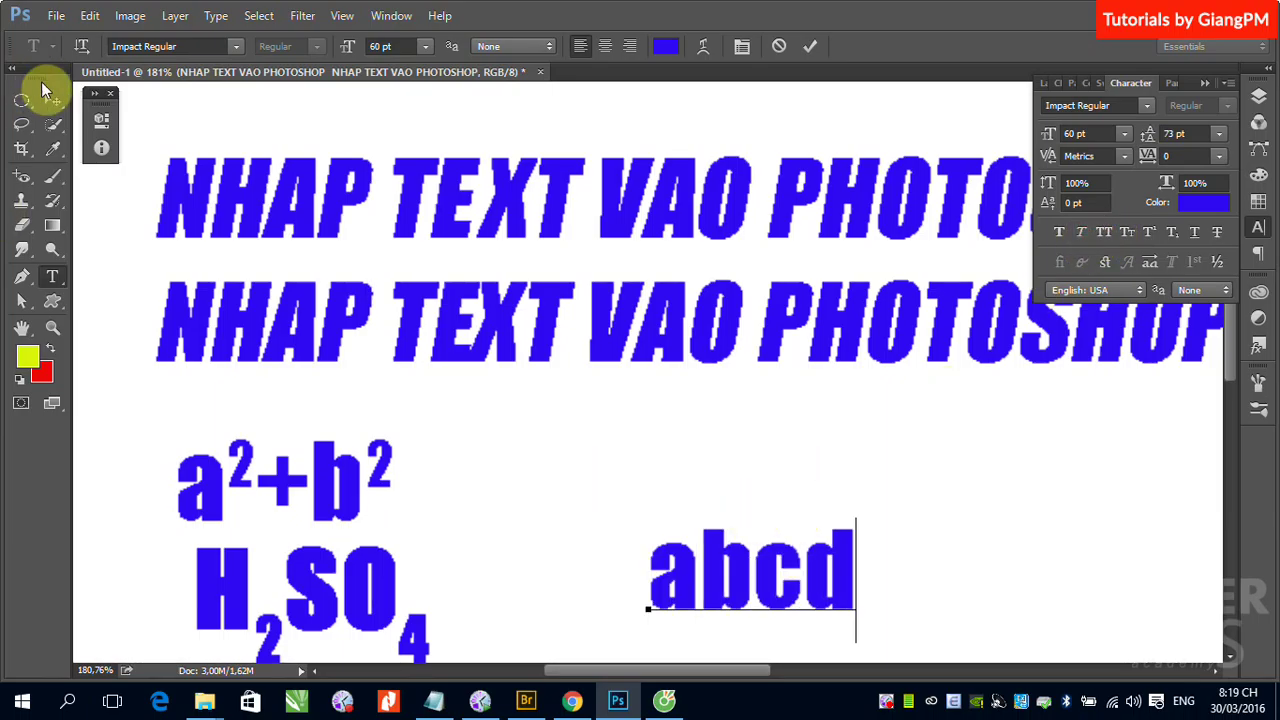
left_click(52, 99)
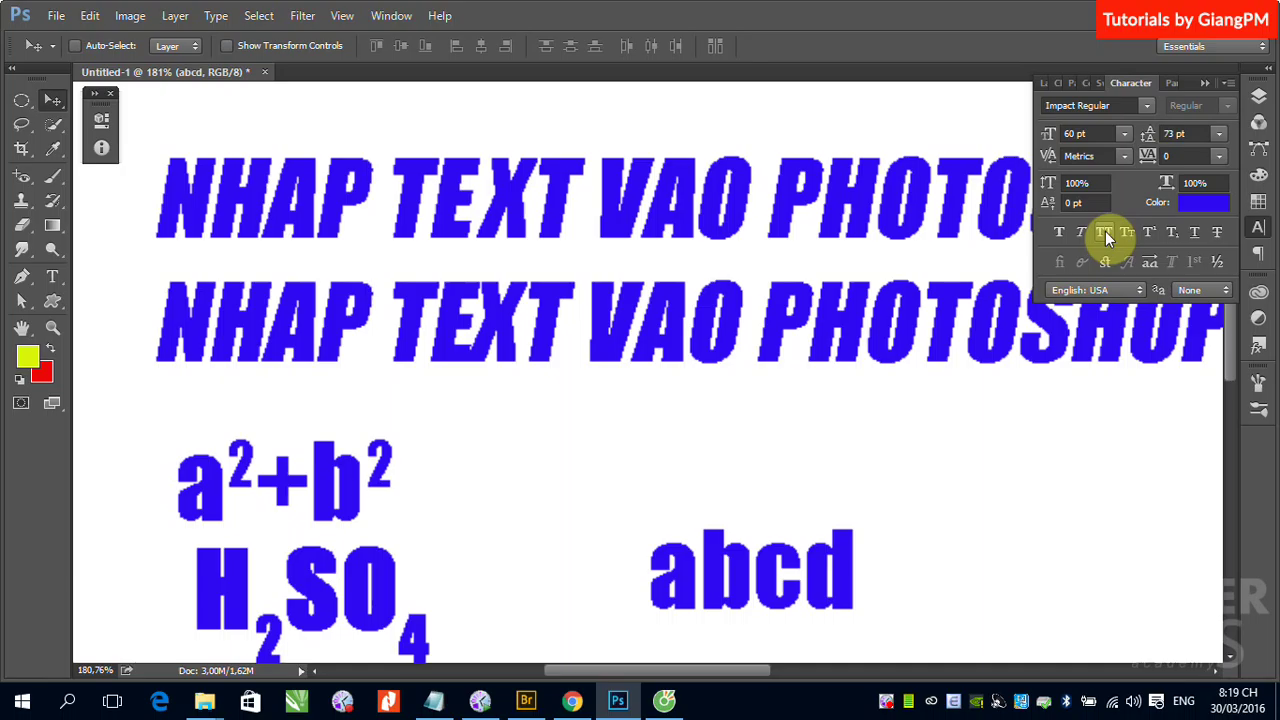
- Set the abcd text in Small Caps after briefly toggling All Caps
left_click(1105, 233)
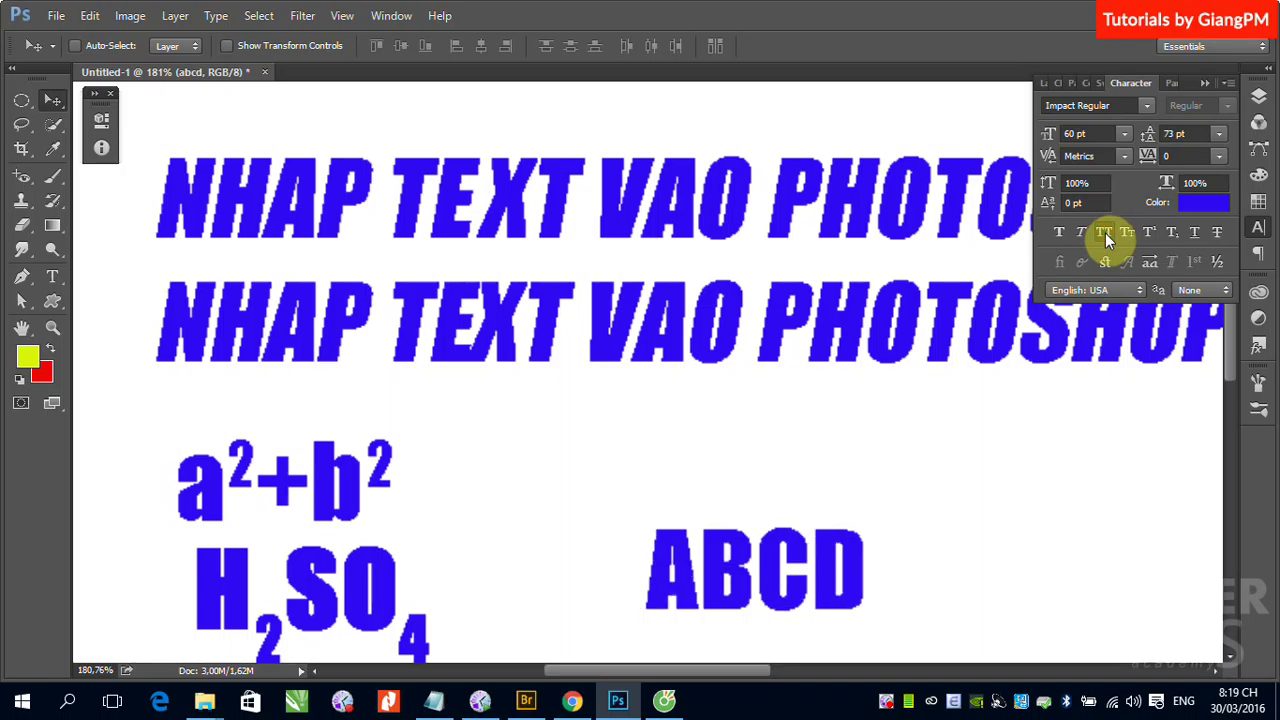
left_click(1105, 233)
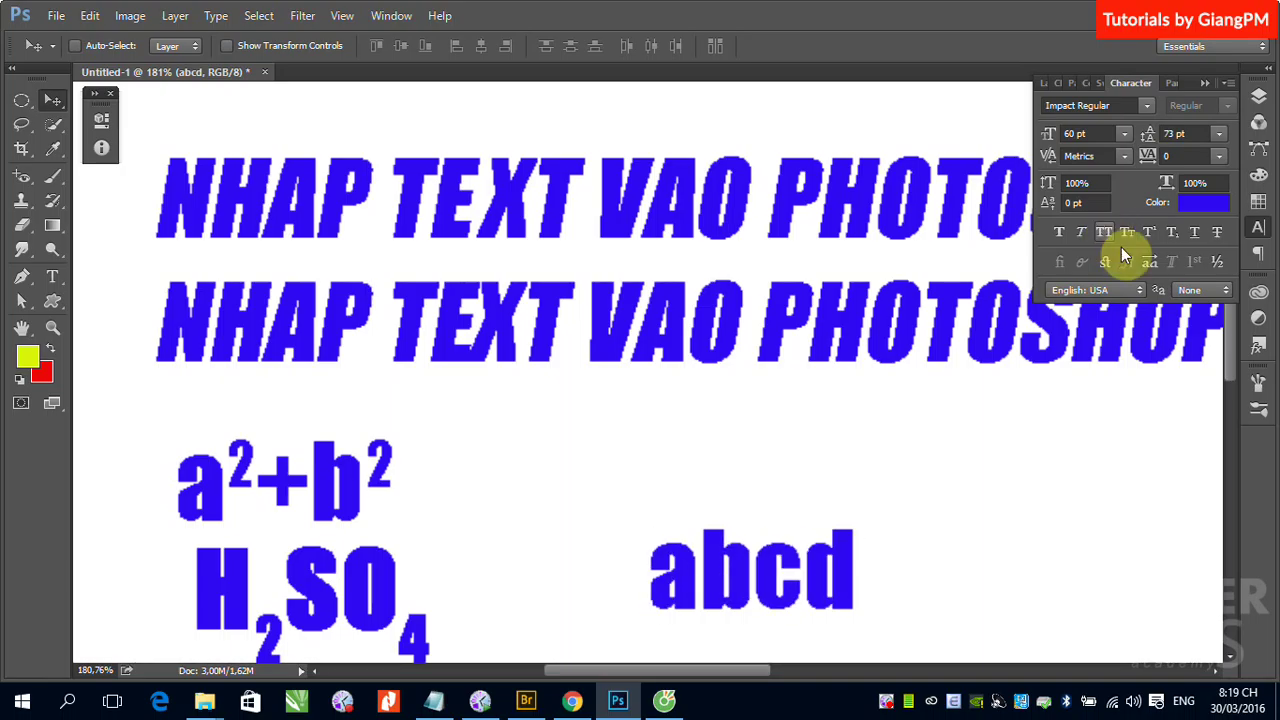
left_click(1129, 234)
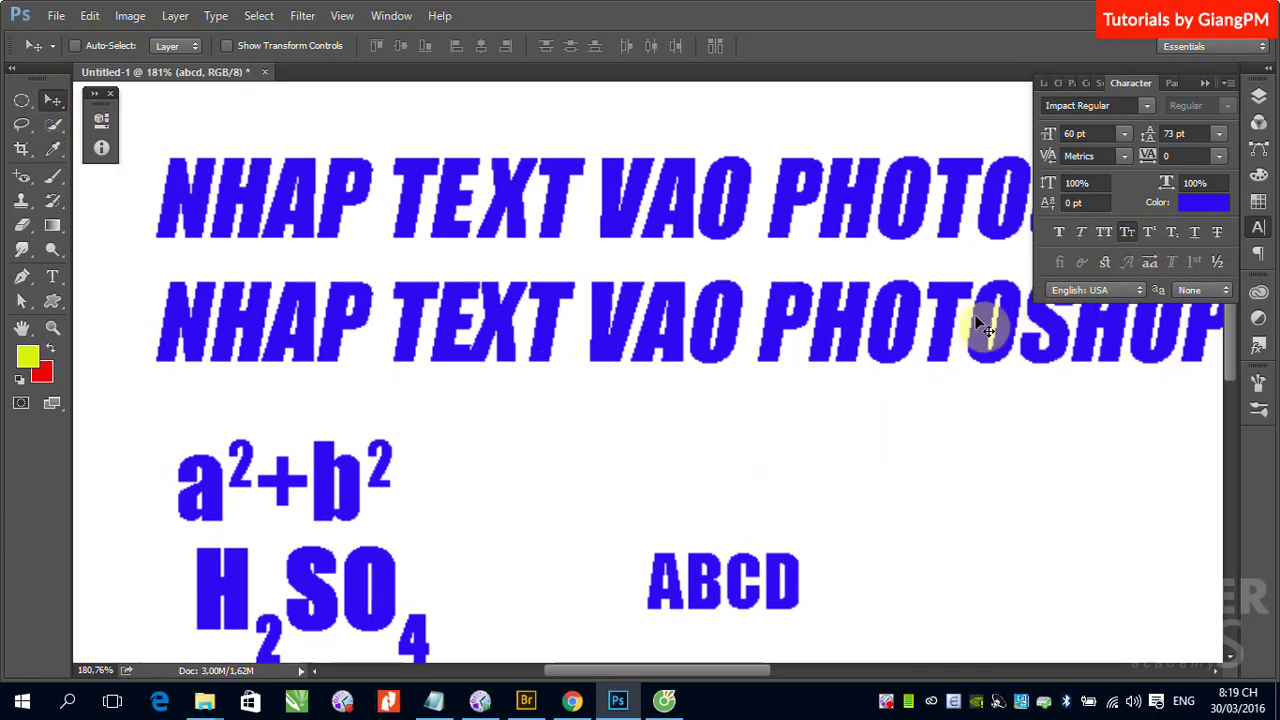
left_click(1083, 200)
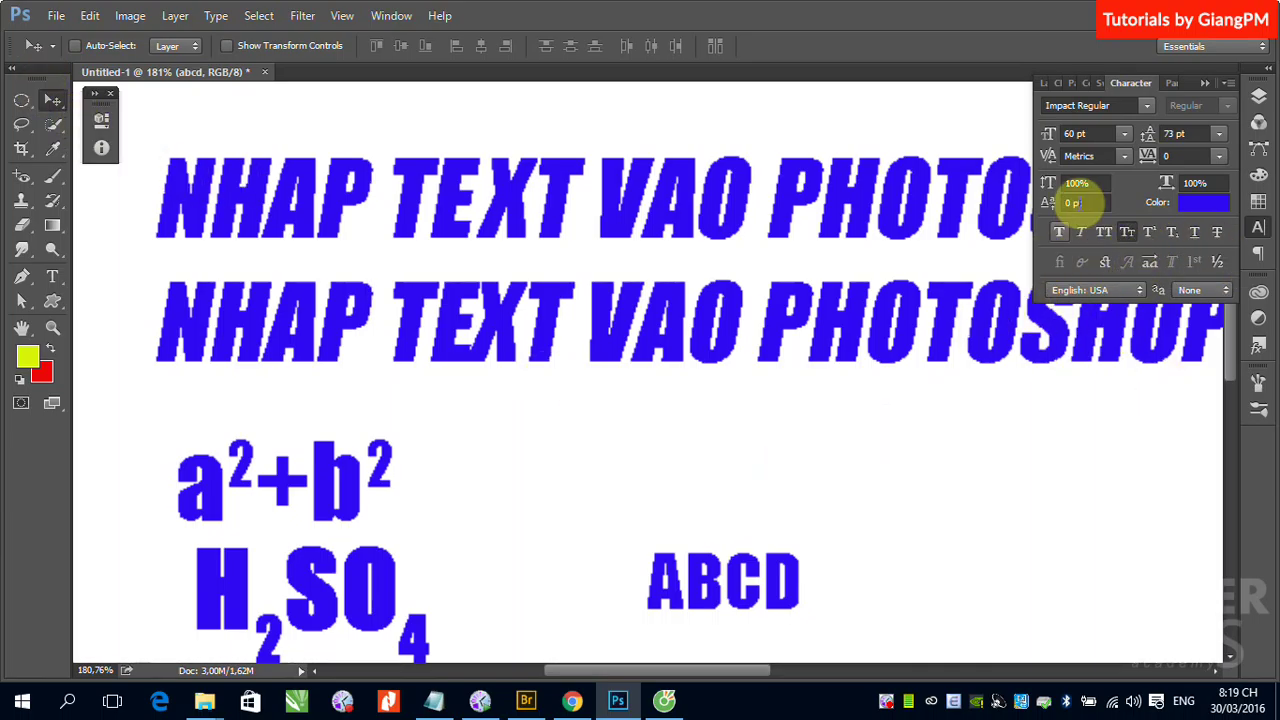
left_click(1172, 134)
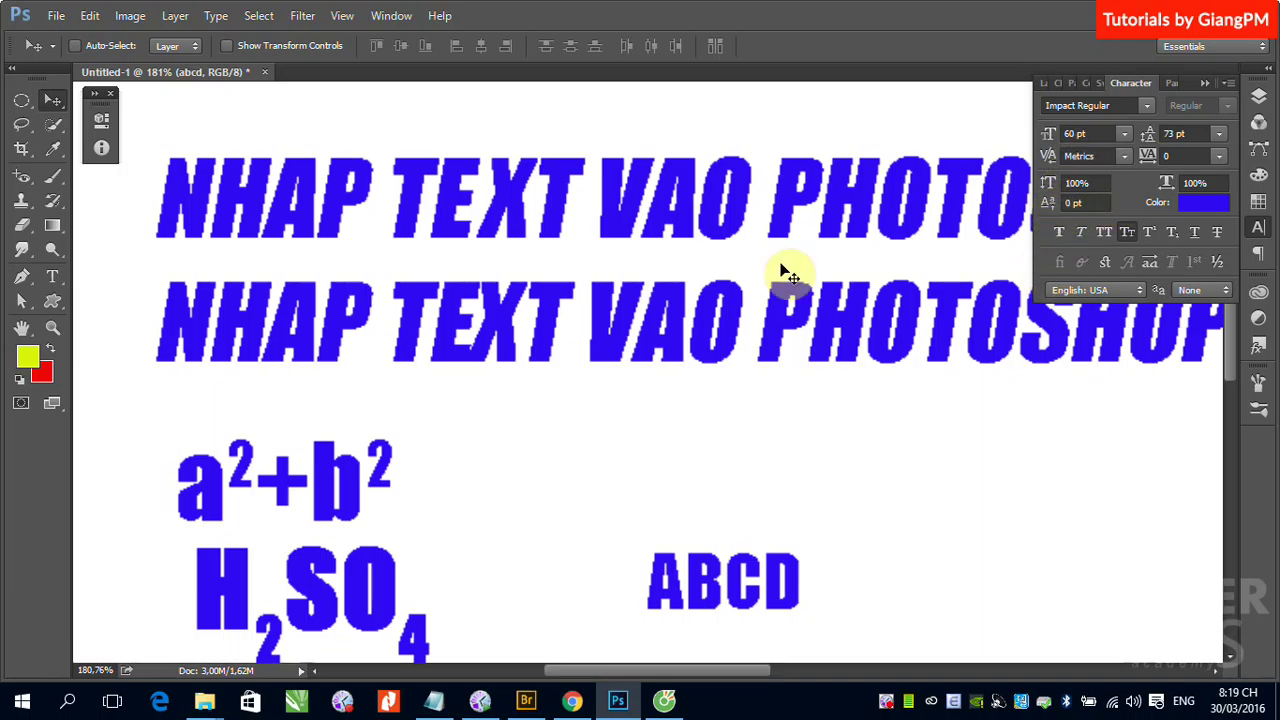
- Turn off Faux Italic on the two-line headline so it stands upright again
right_click(687, 250)
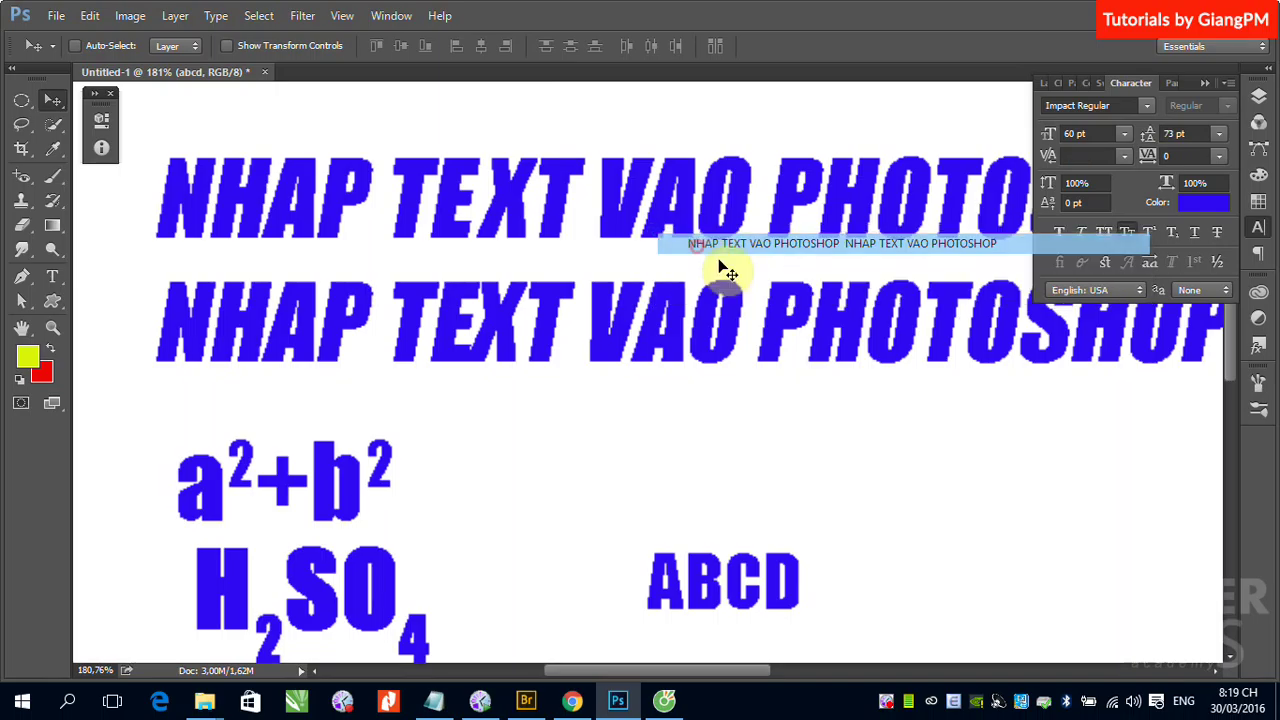
left_click(715, 244)
left_click(1083, 232)
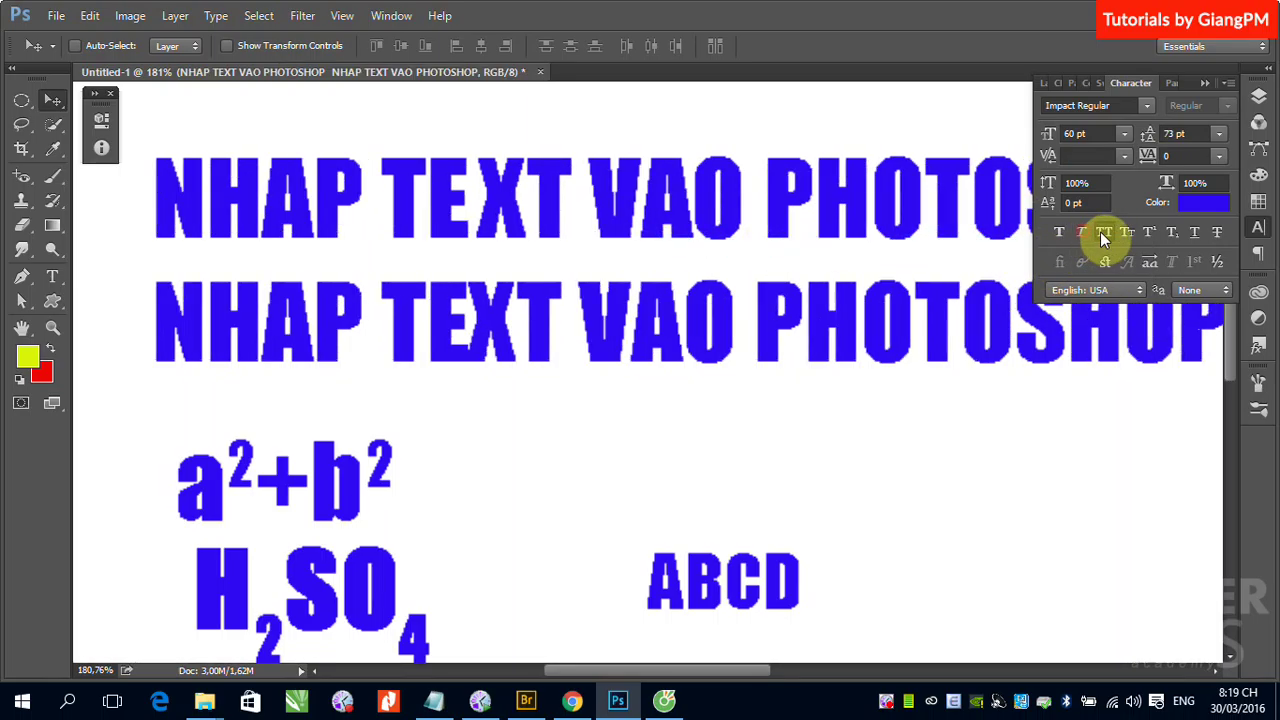
left_click(52, 276)
left_click(206, 220)
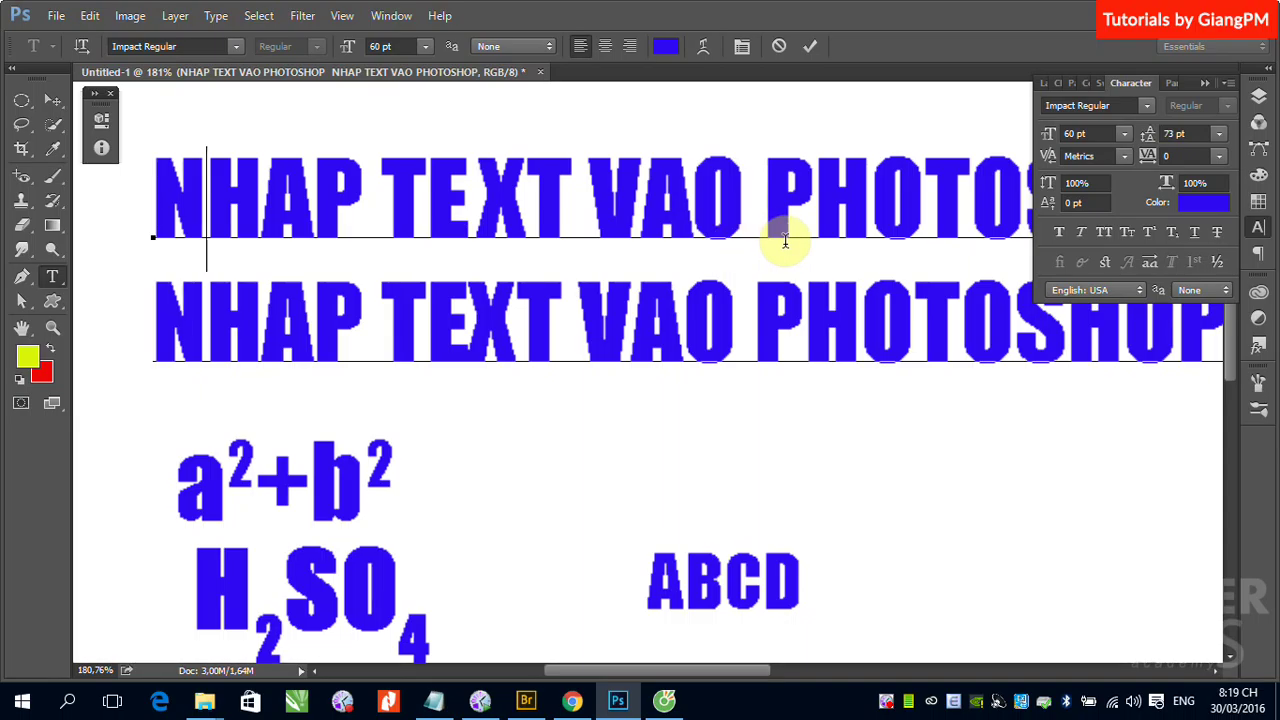
- Show rulers and place guides at the baselines of both headline lines
key("ctrl+r")
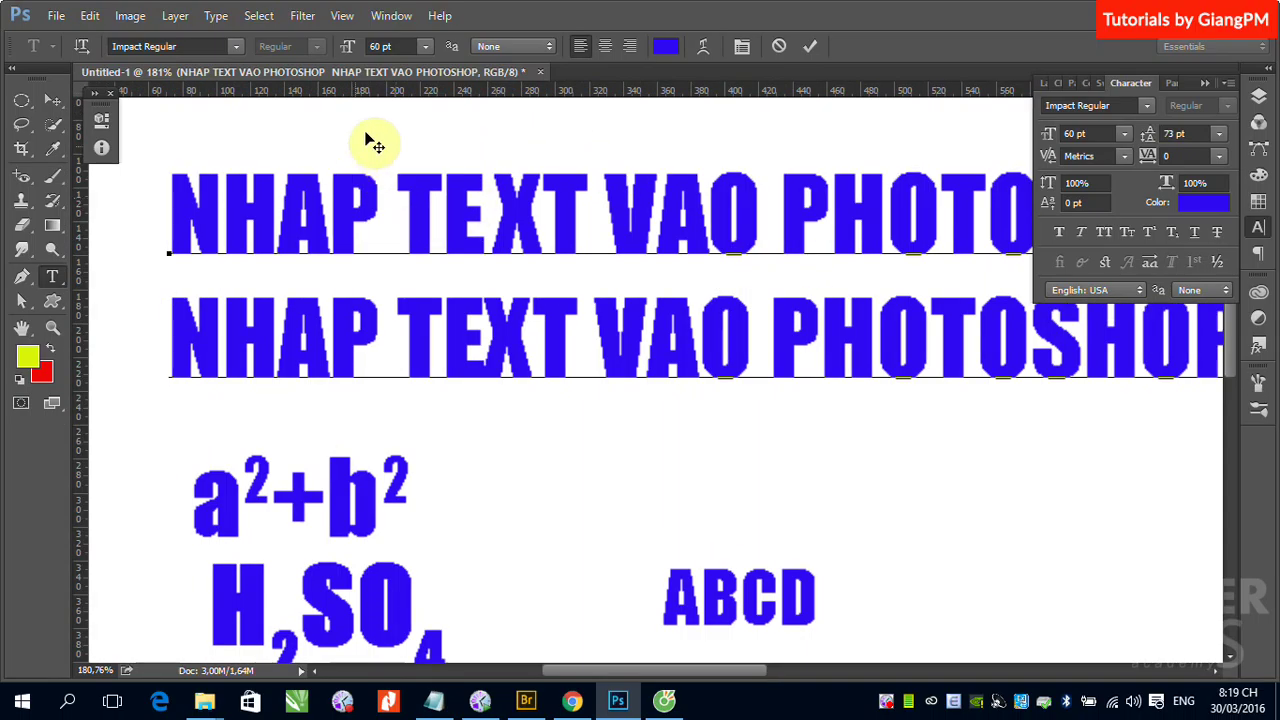
left_click_drag(397, 92, 421, 254)
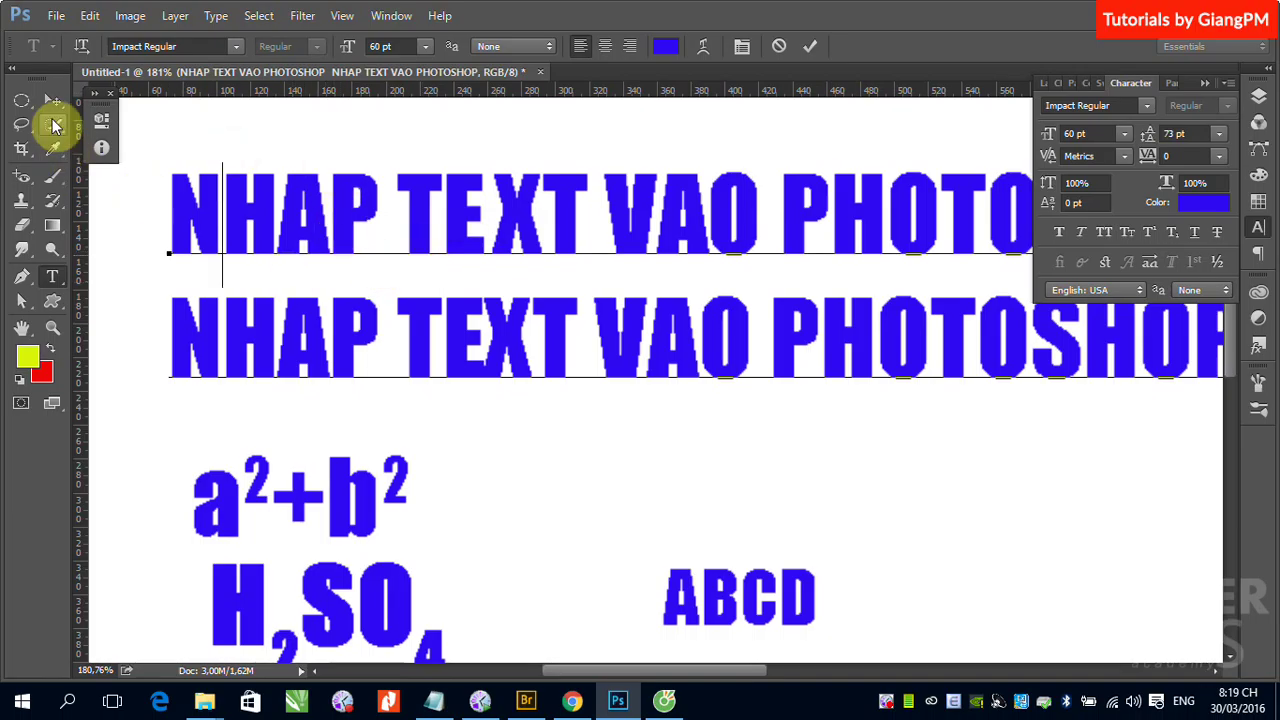
left_click(53, 101)
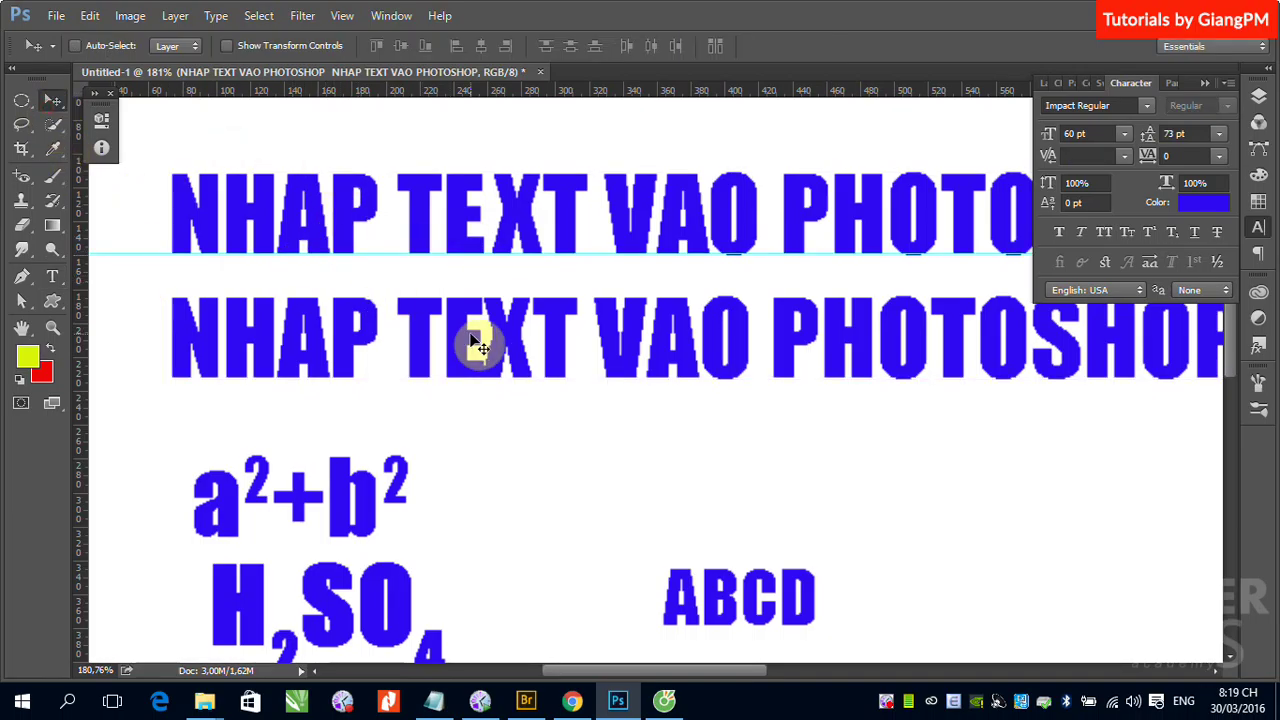
left_click_drag(425, 91, 400, 381)
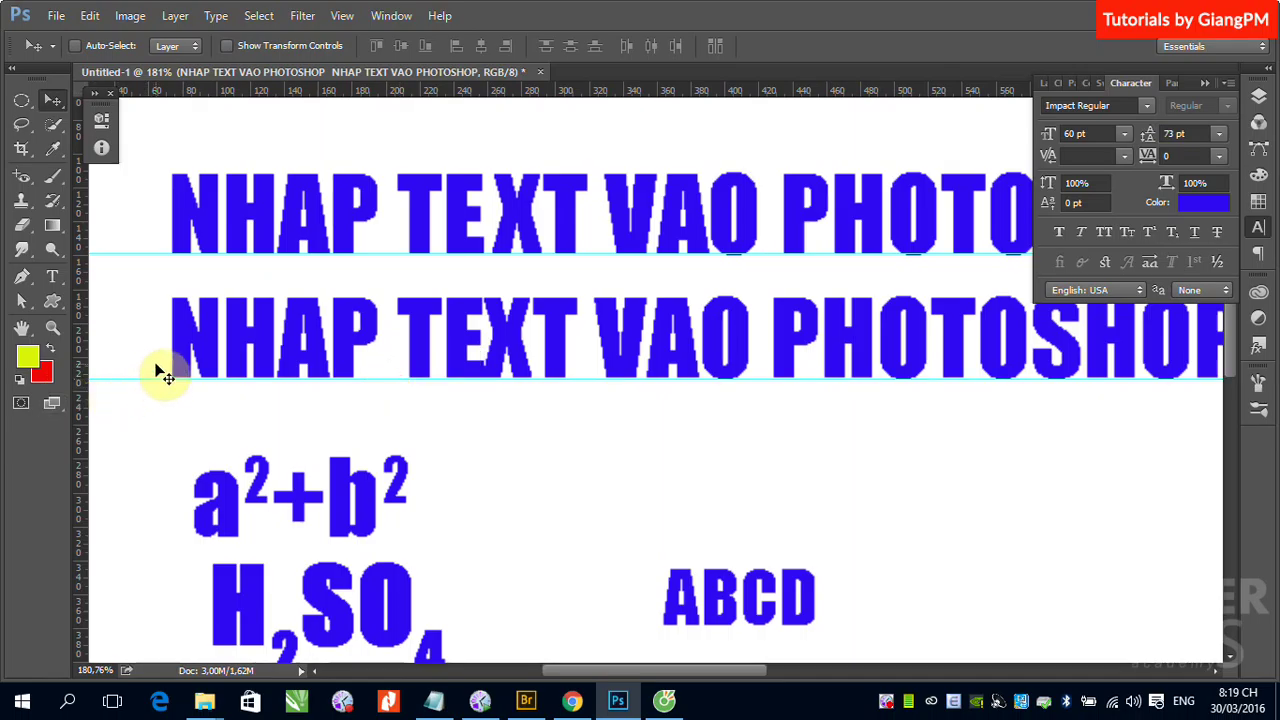
- Raise the first headline line with a 41 pt baseline shift, commit, and view at 100%
left_click(57, 280)
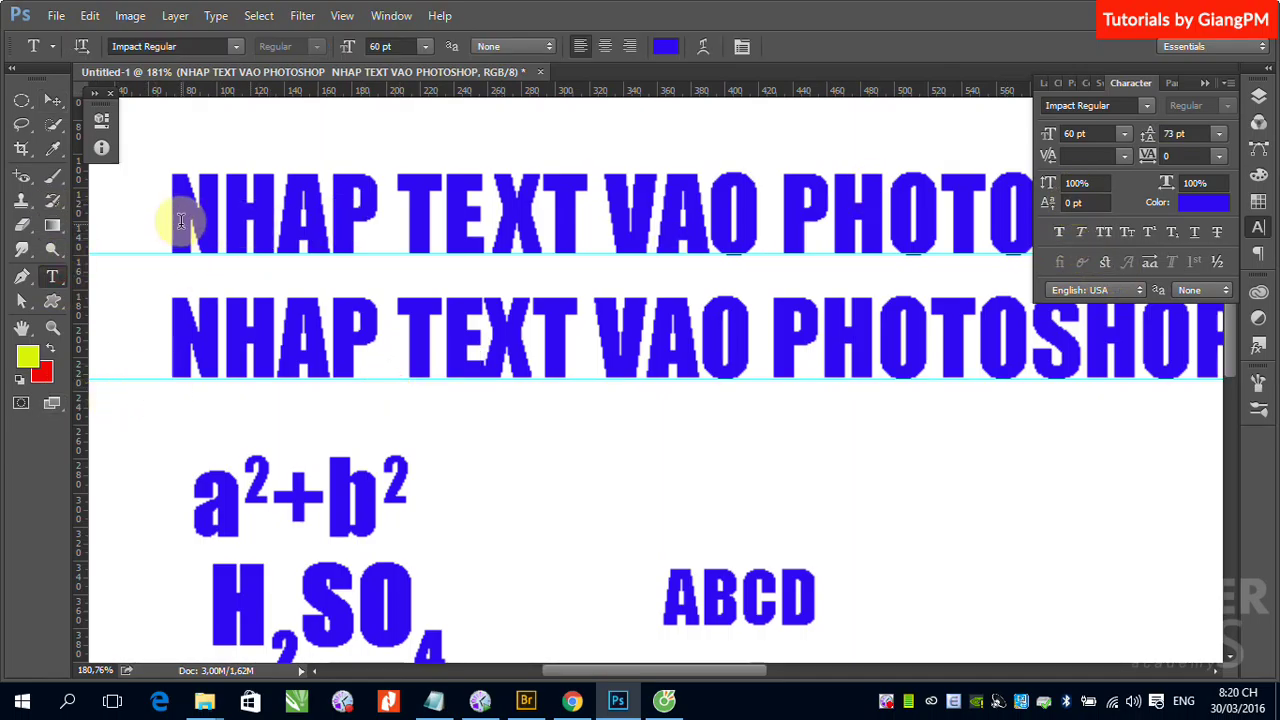
left_click_drag(181, 221, 1008, 228)
left_click(994, 251)
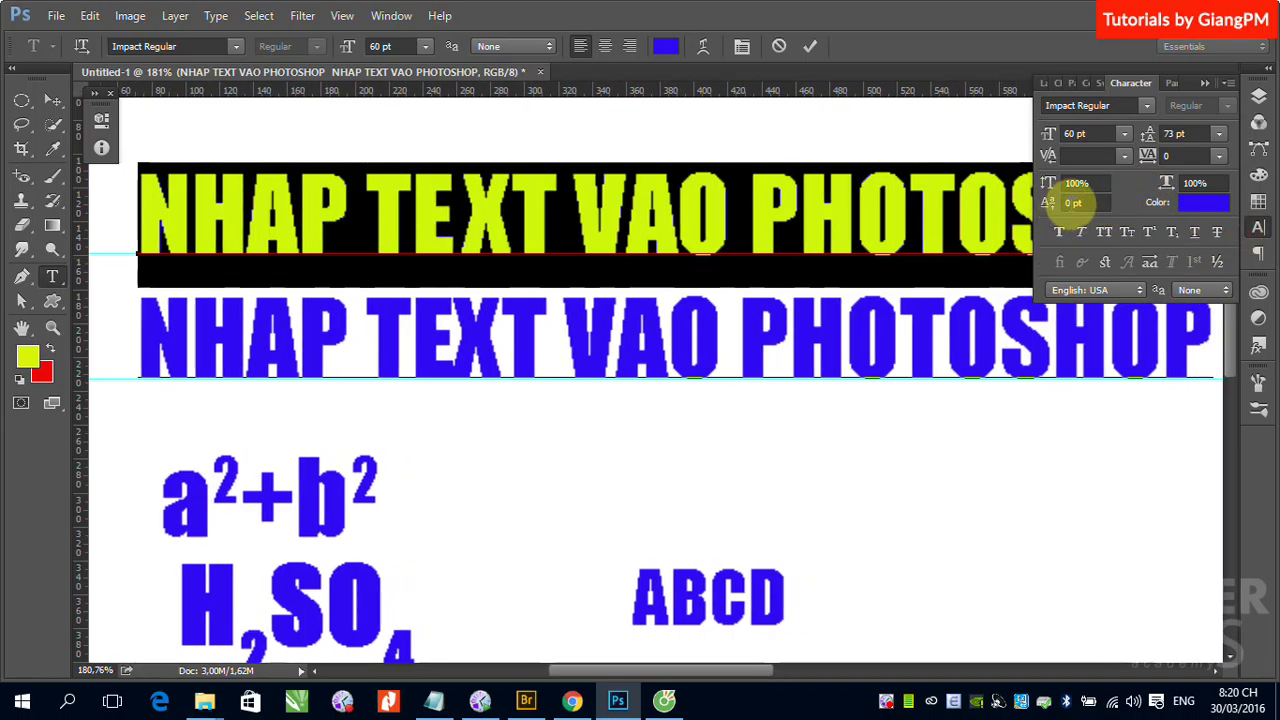
left_click(1075, 203)
left_click_drag(1049, 206, 1090, 205)
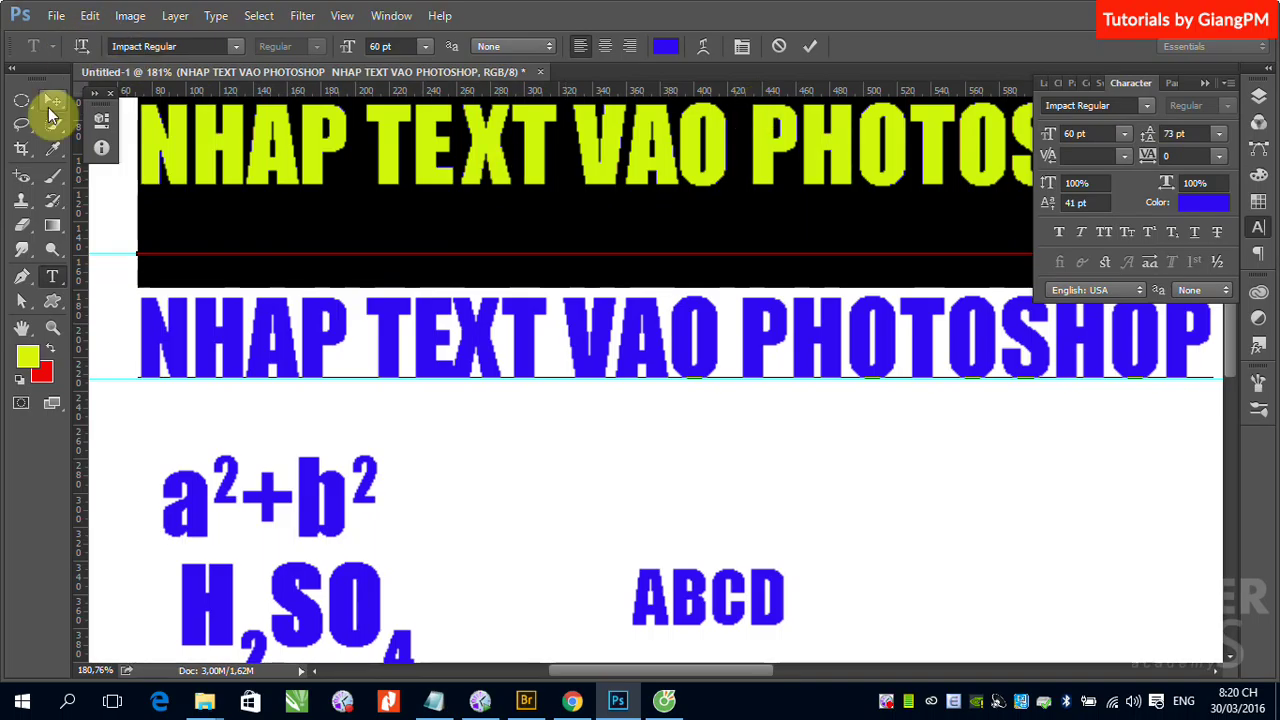
left_click(53, 101)
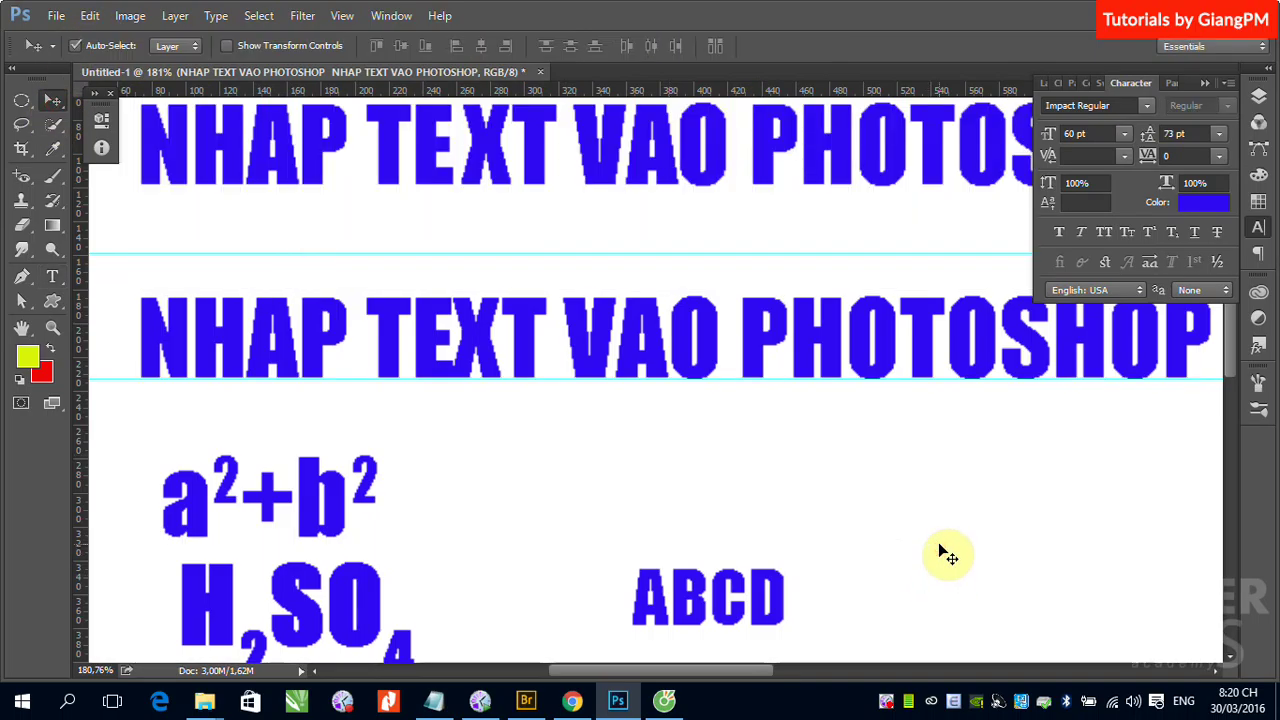
key("ctrl+1")
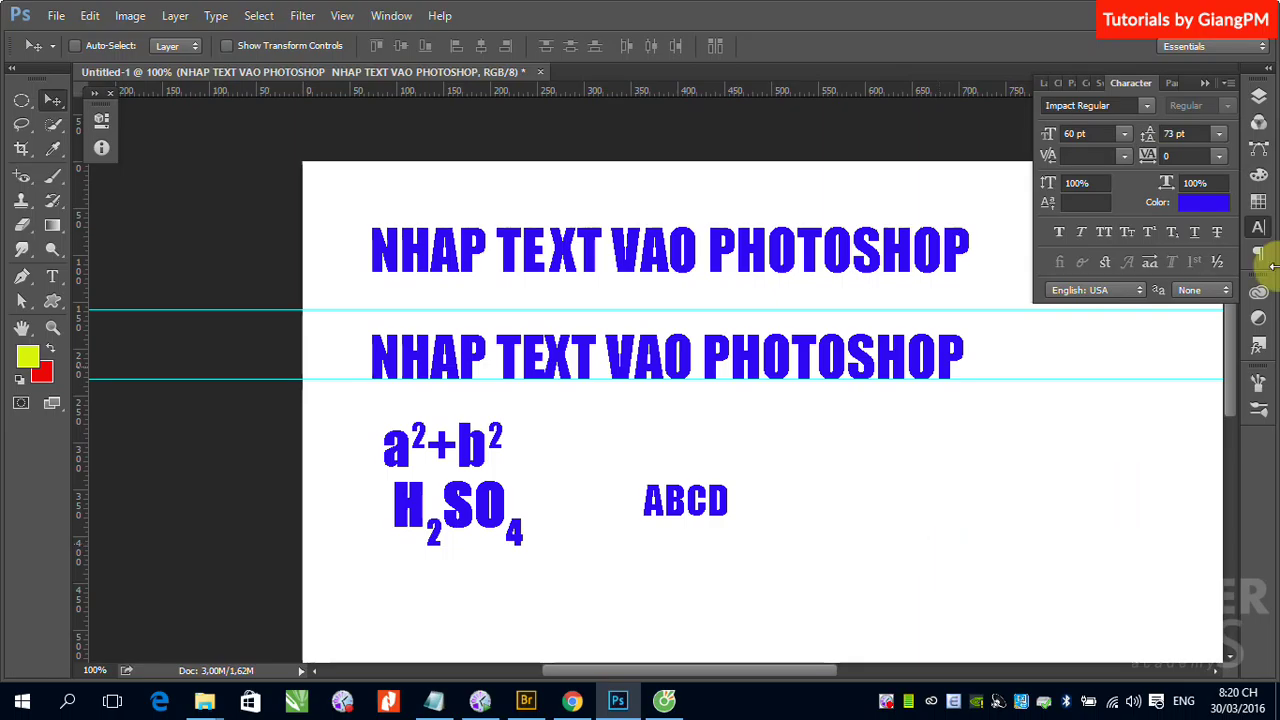
- Rasterize the NHAP TEXT VAO PHOTOSHOP type layer from the Layers panel
left_click(1259, 97)
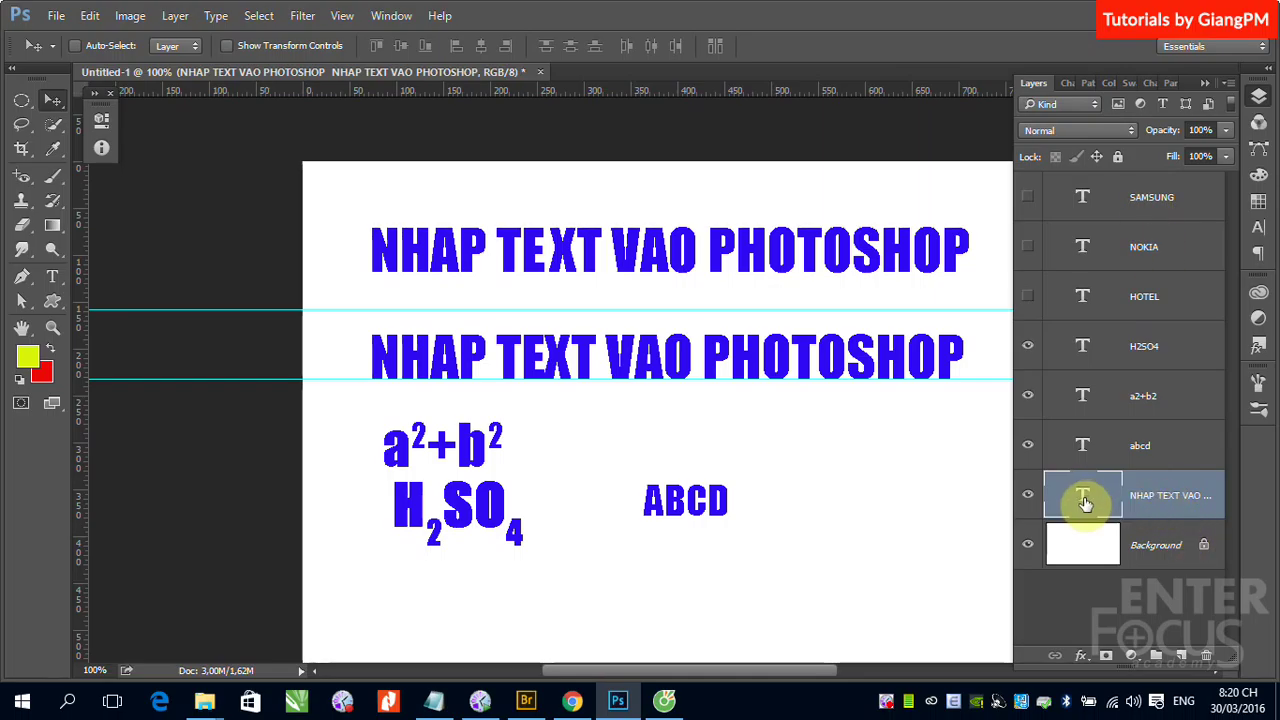
right_click(1155, 506)
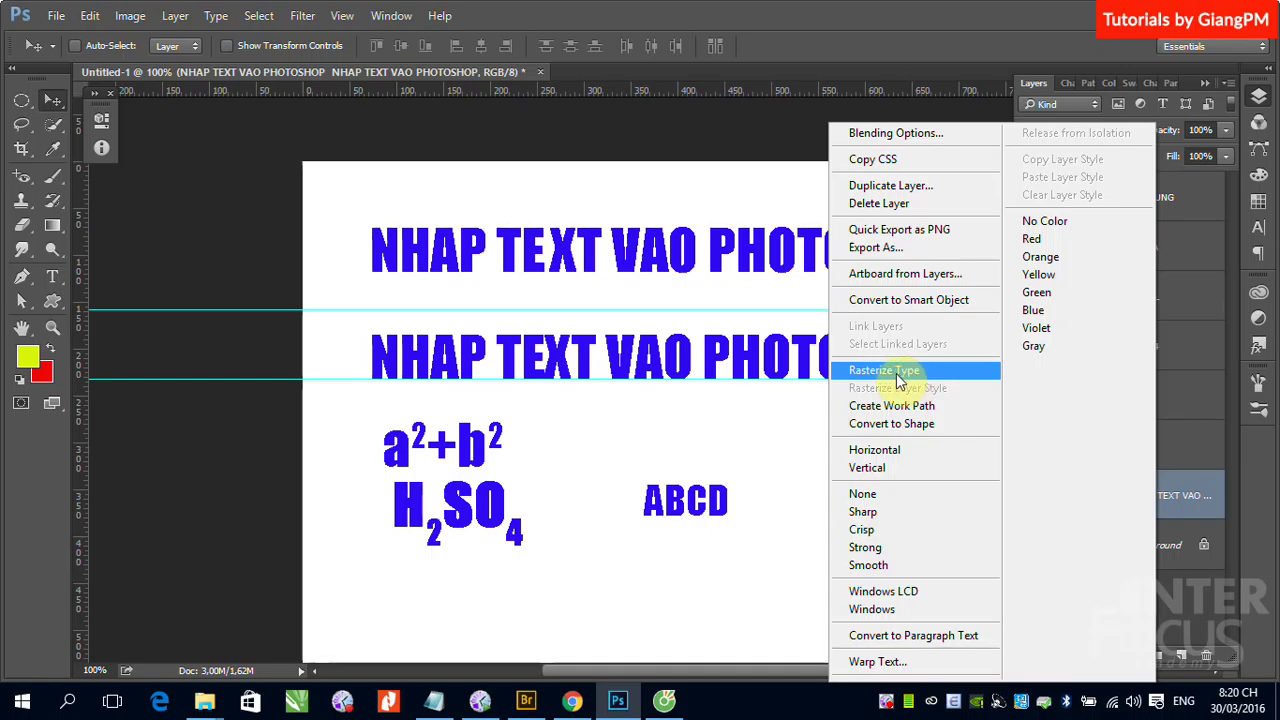
left_click(898, 374)
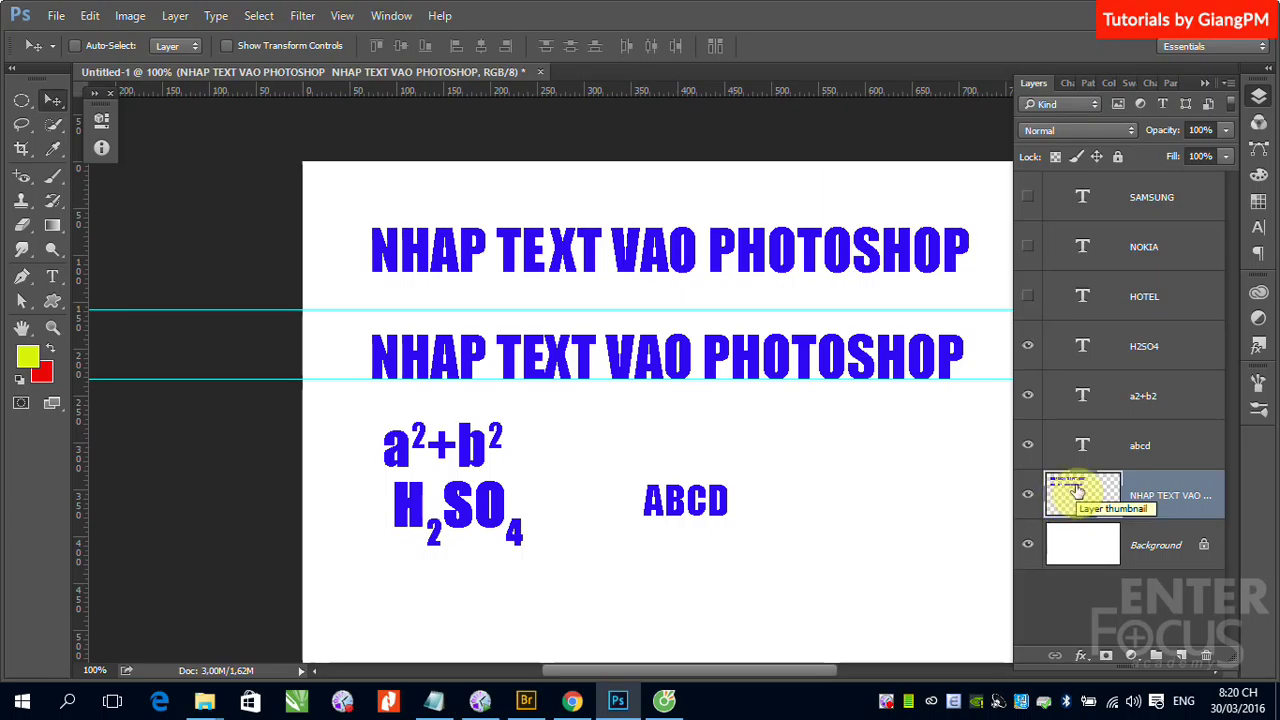
- Nudge H2SO4 slightly right and down, convert it to a smart object, then select a2+b2
right_click(501, 512)
left_click(536, 523)
left_click_drag(514, 510, 531, 537)
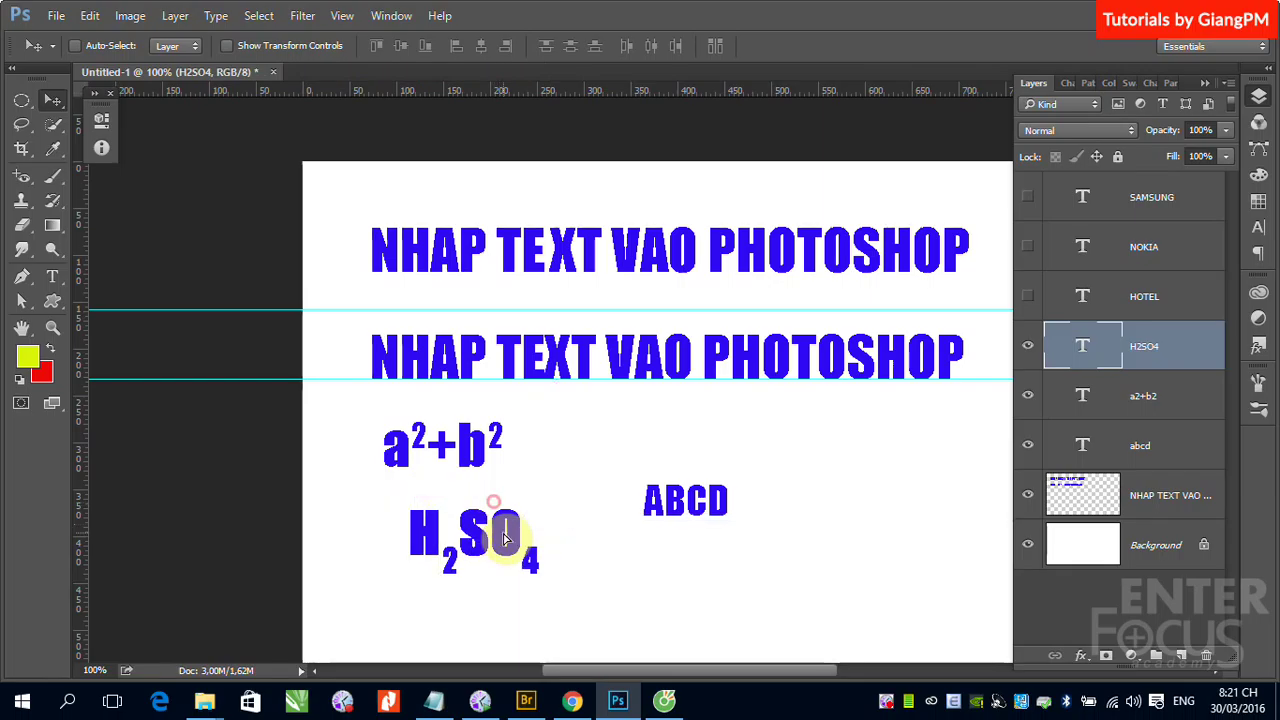
right_click(1176, 357)
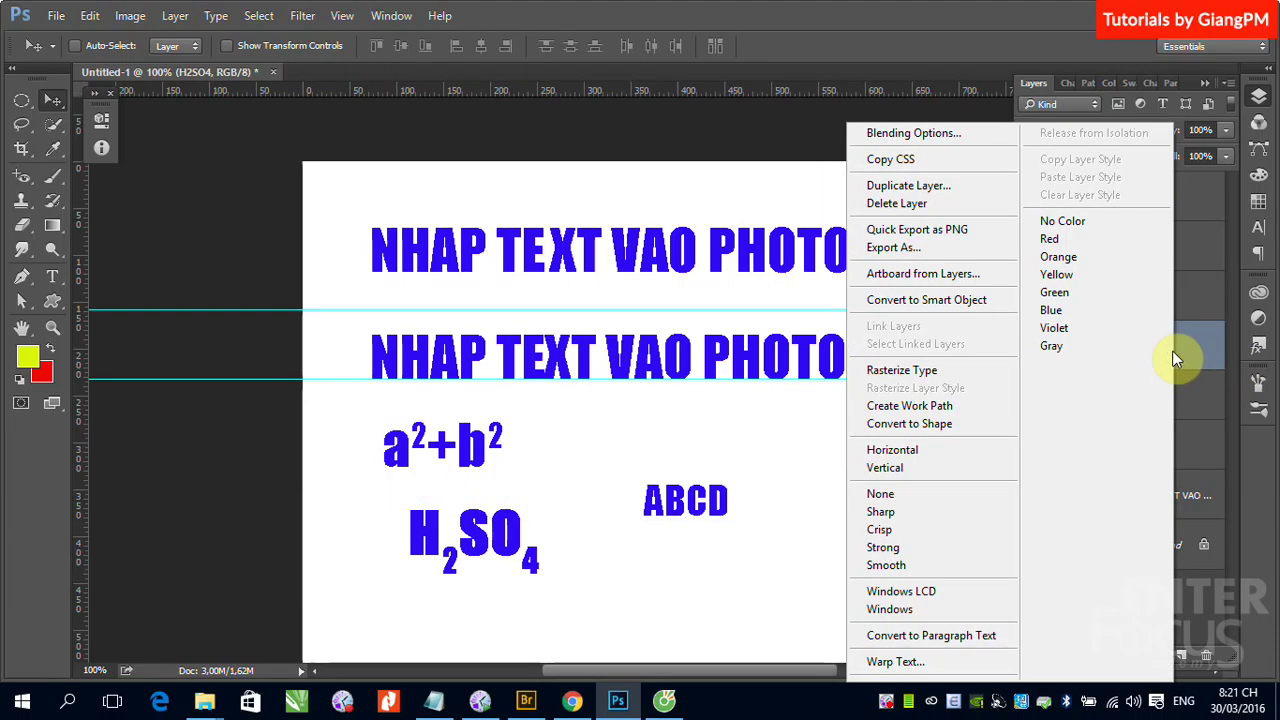
left_click(966, 305)
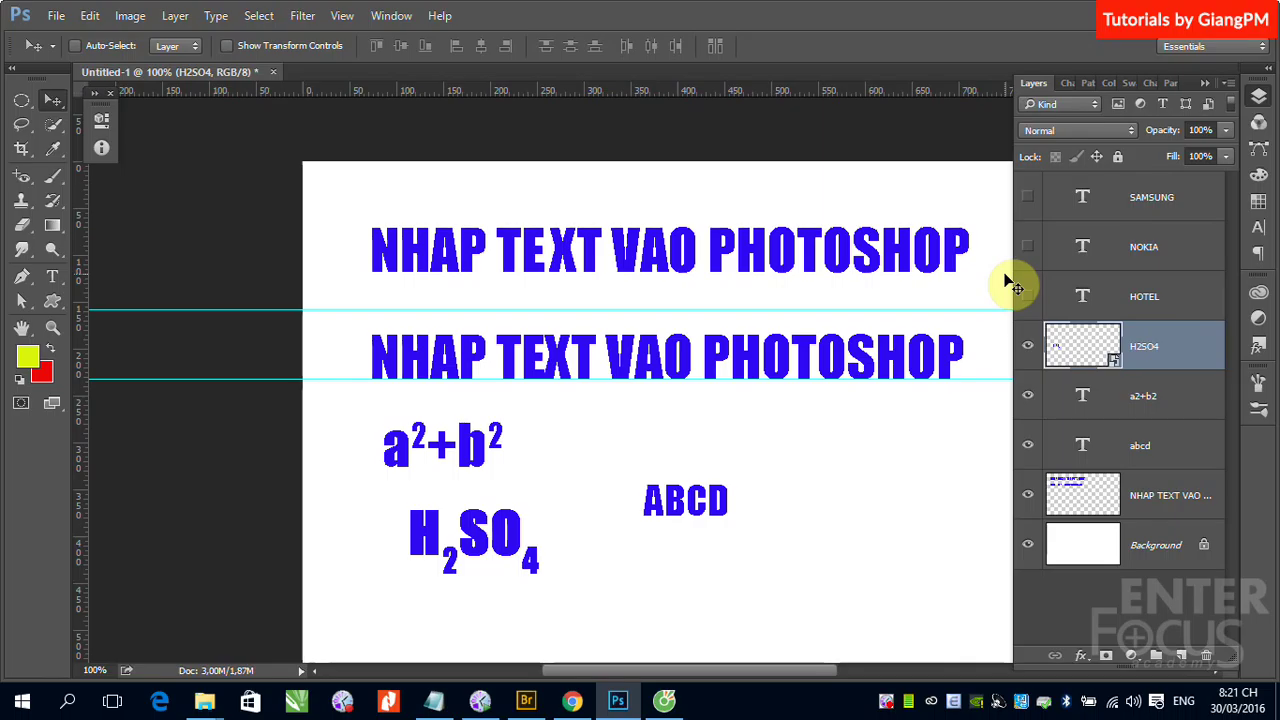
left_click(1155, 400)
right_click(1190, 405)
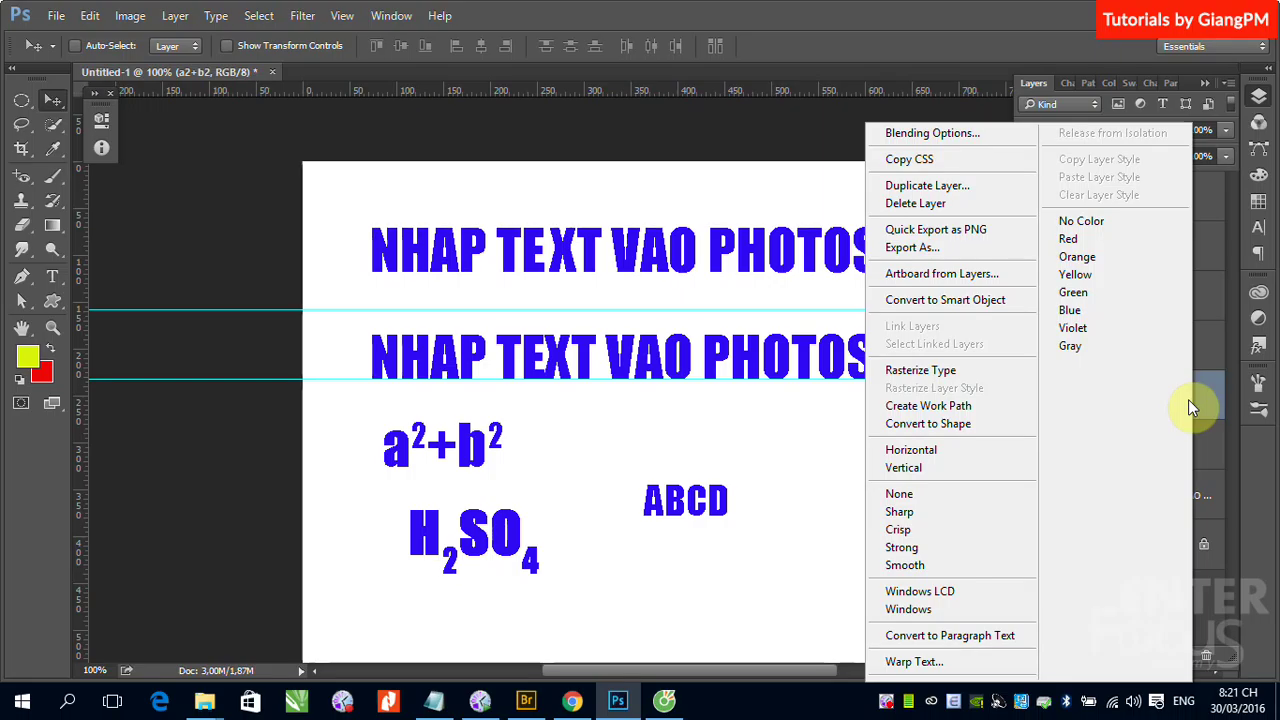
- Create a work path from the a²+b² text, inspect it zoomed in, then deselect it in Paths
left_click(922, 408)
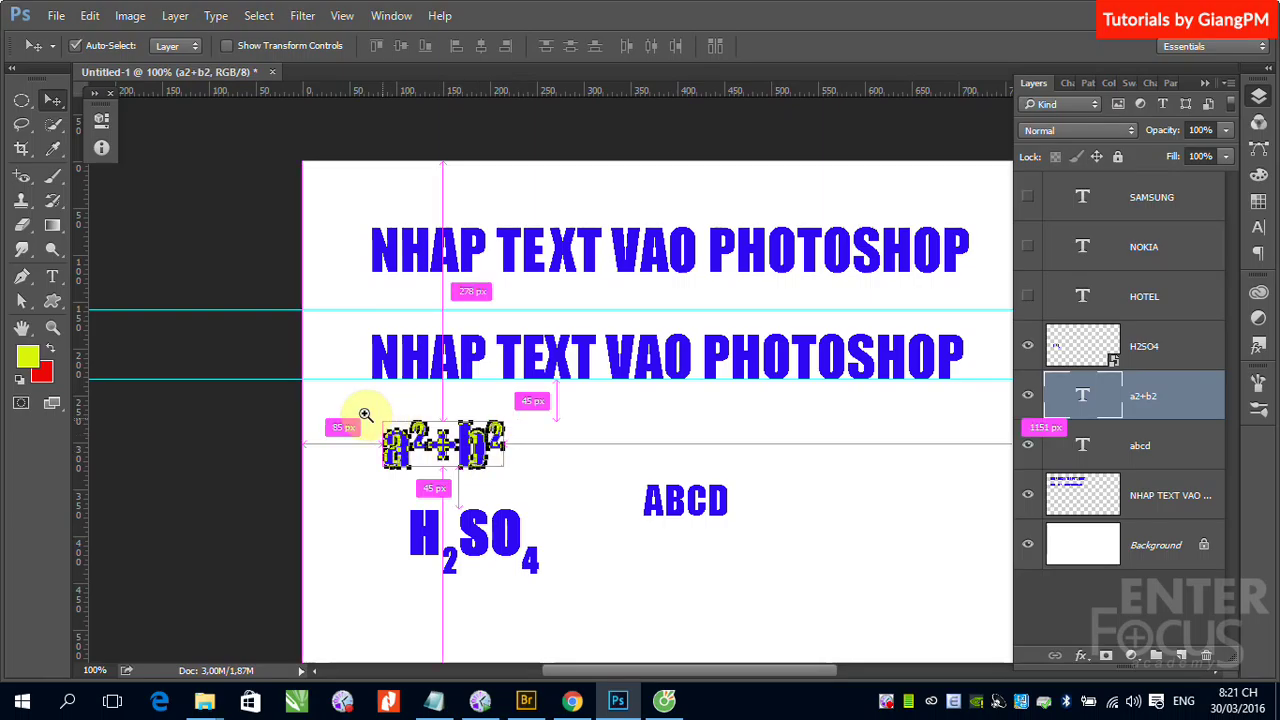
left_click_drag(343, 412, 557, 478)
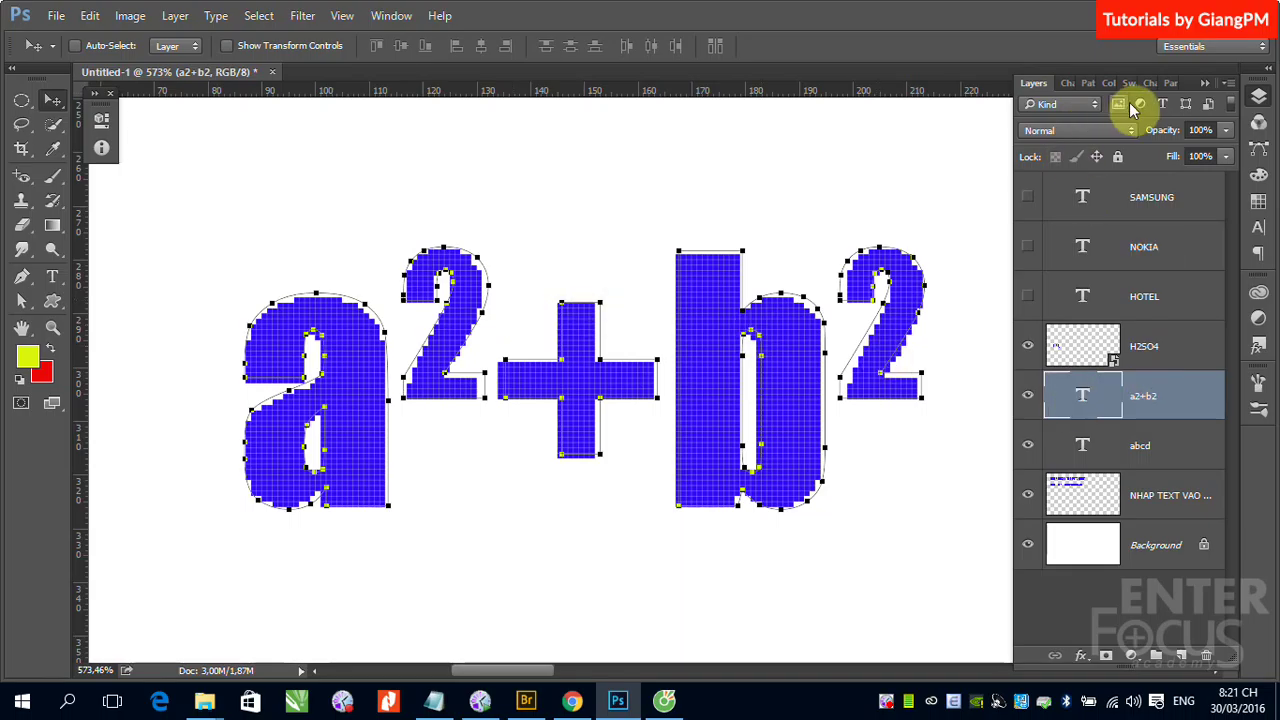
left_click(1169, 84)
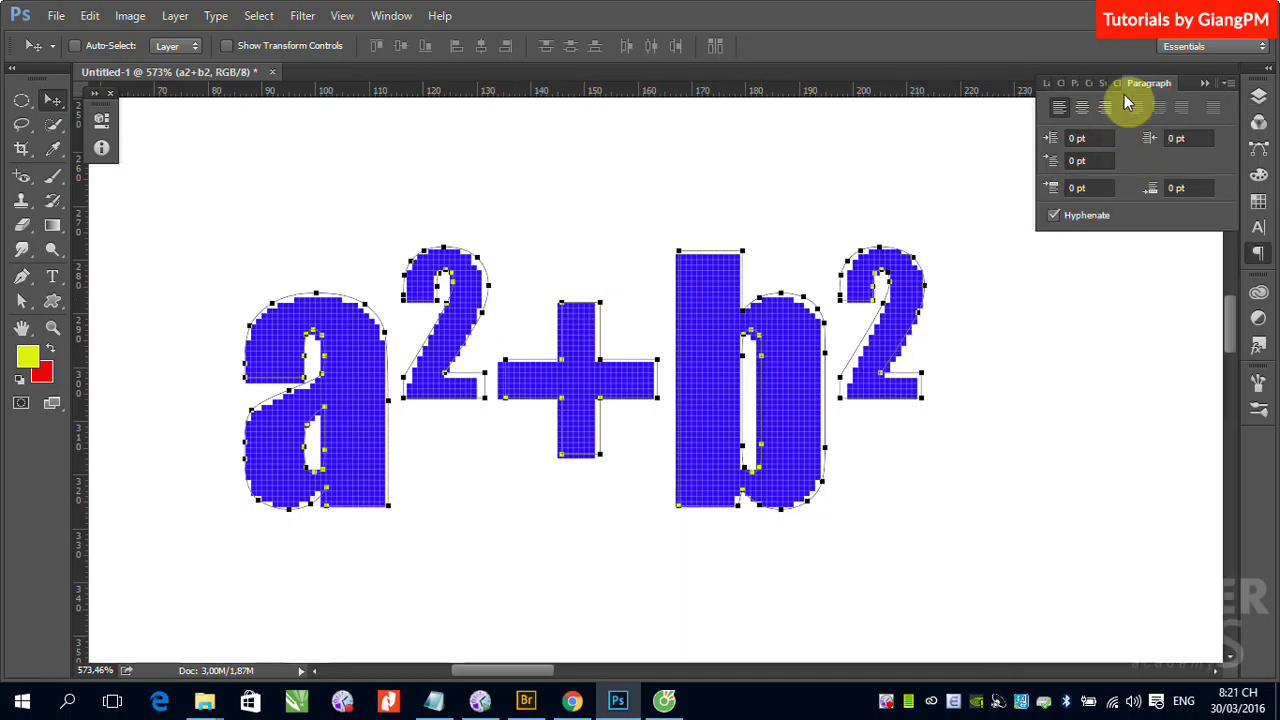
left_click(1259, 148)
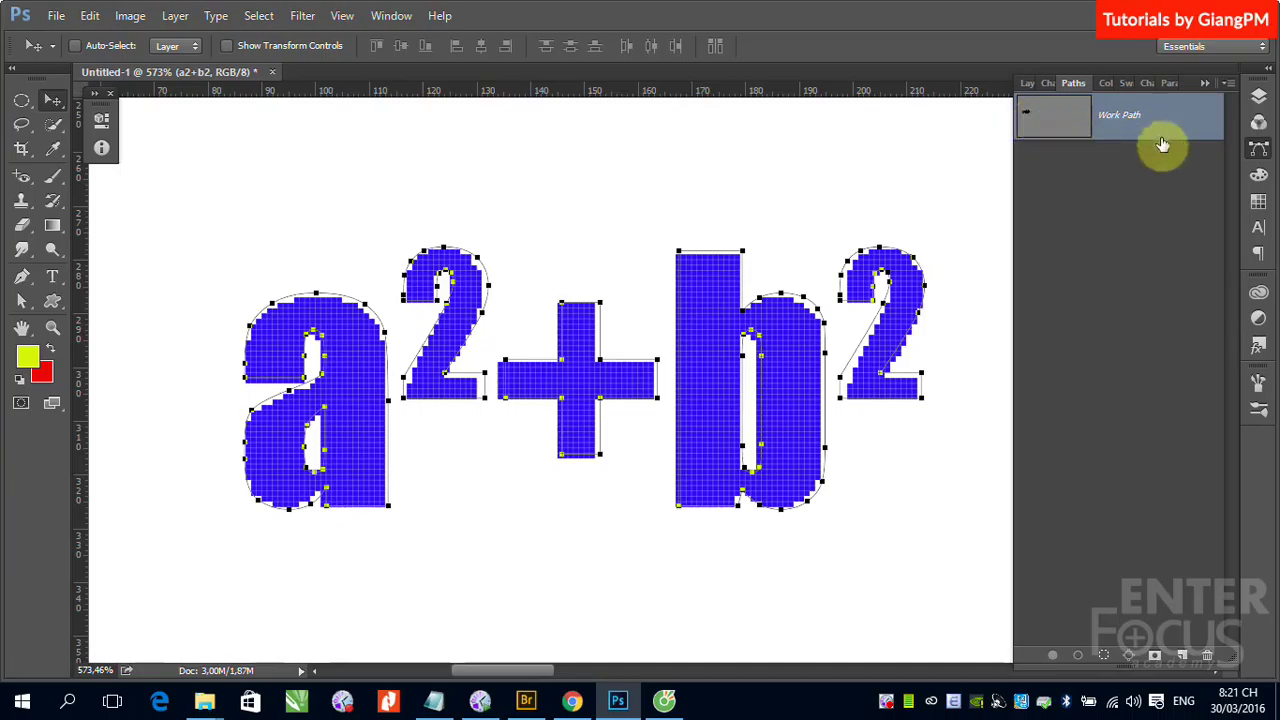
left_click(1135, 220)
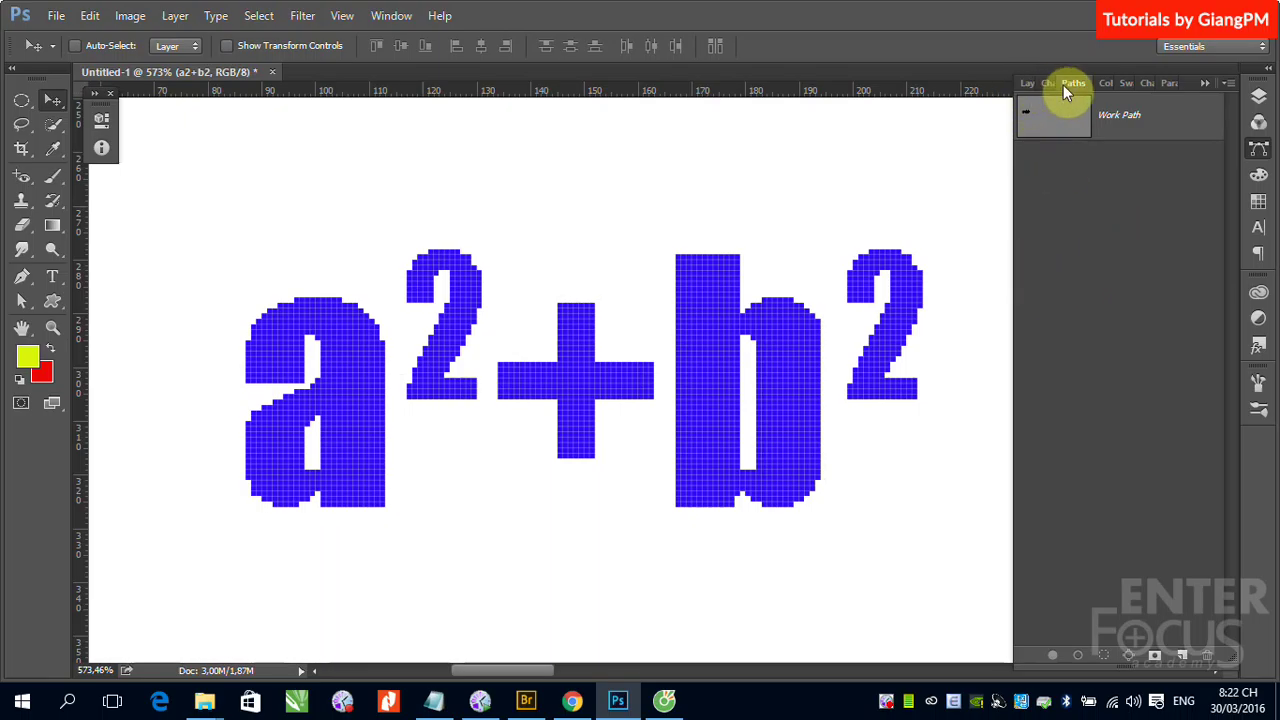
left_click(1026, 83)
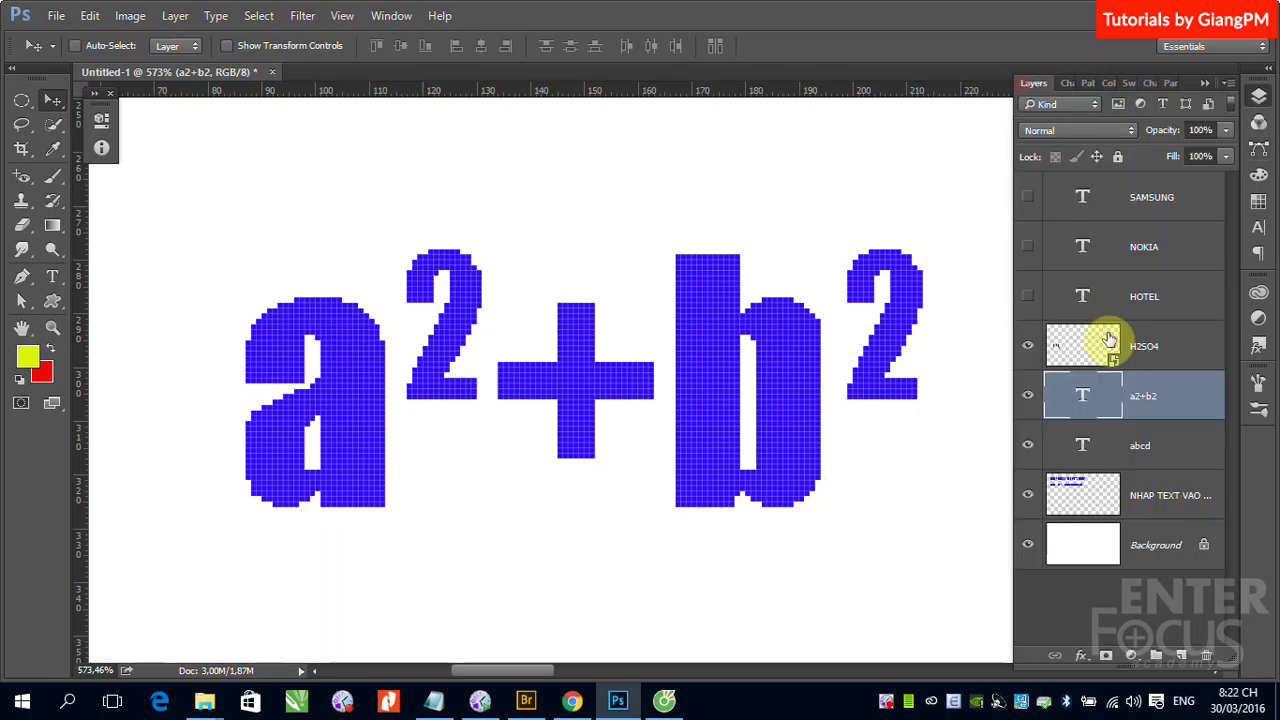
- Convert the a2+b2 text layer to a shape and zoom back out
right_click(1162, 404)
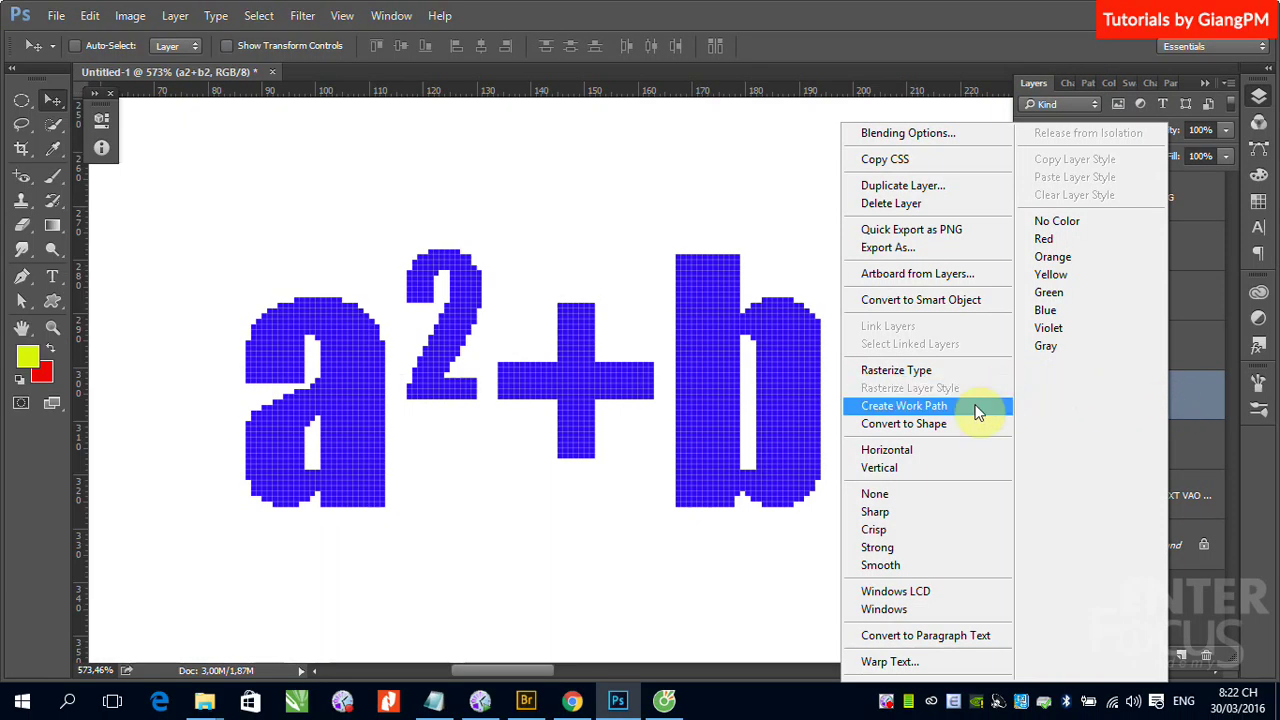
left_click(936, 426)
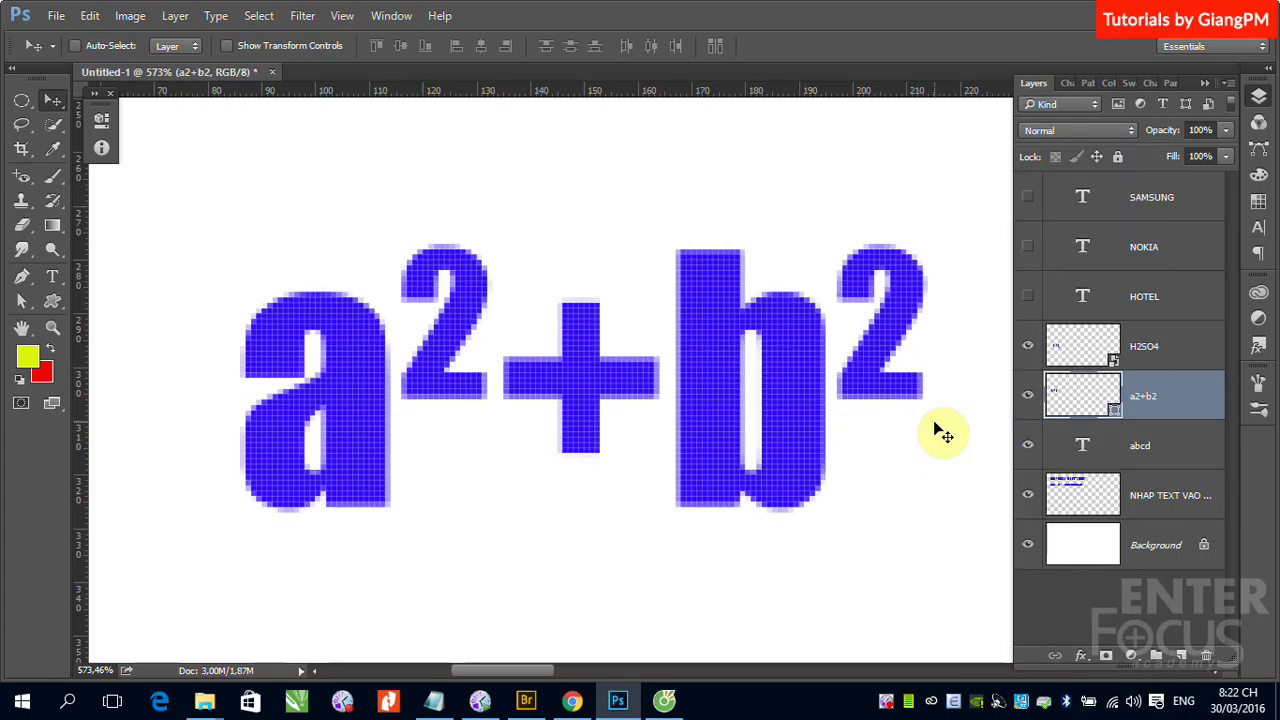
key("ctrl+minus")
key("ctrl+minus")
key("ctrl+minus")
key("ctrl+minus")
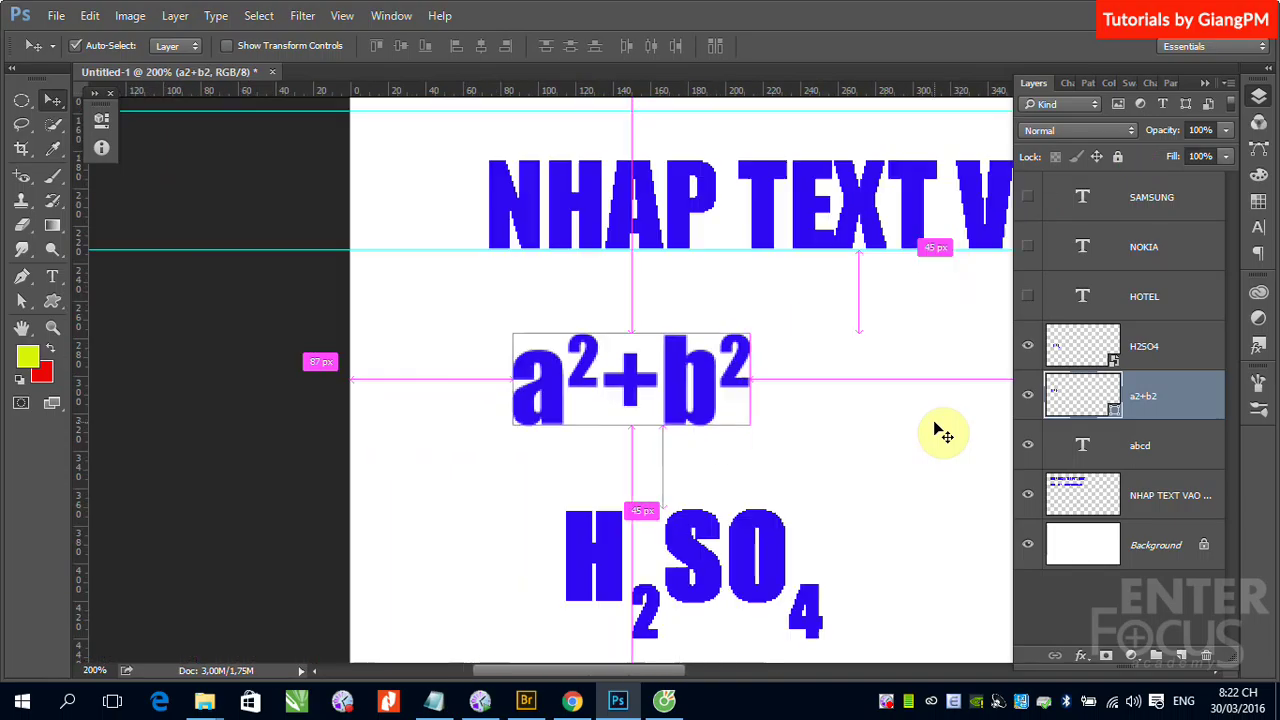
key("ctrl+minus")
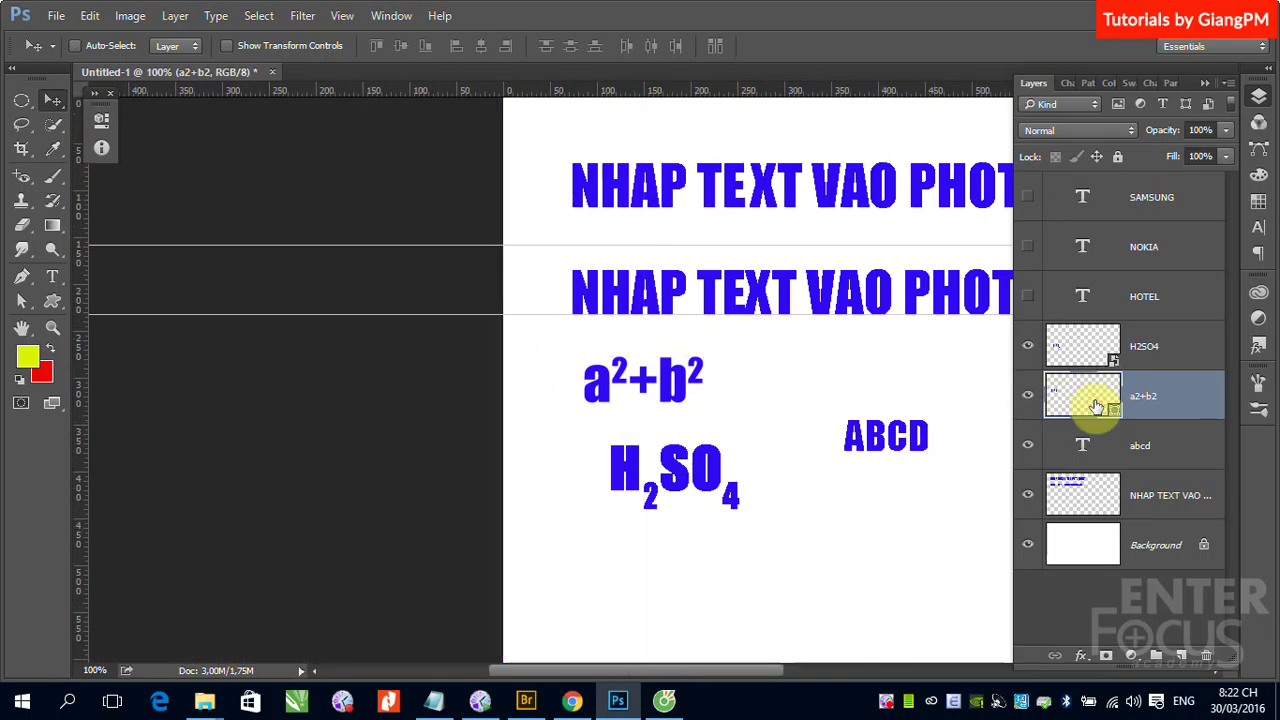
- Shift the a²+b² shape slightly up-right and pull the b's top corner into a spike
left_click(22, 300)
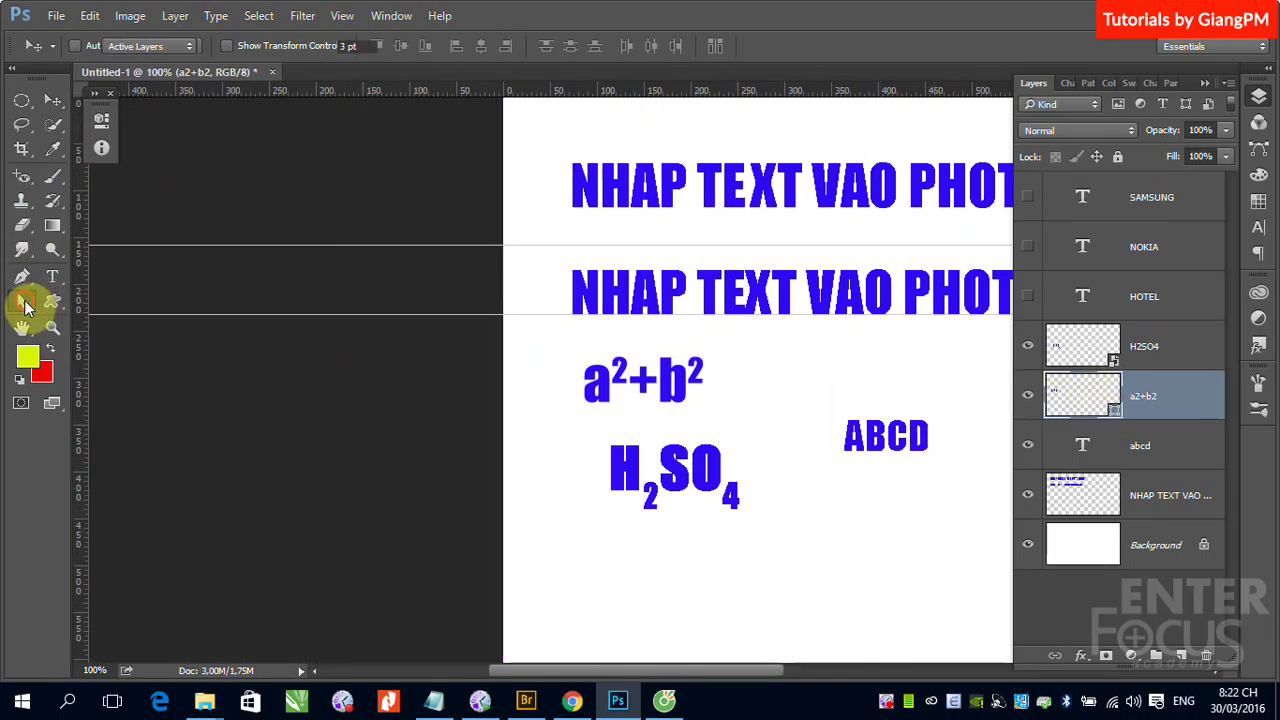
left_click(645, 372)
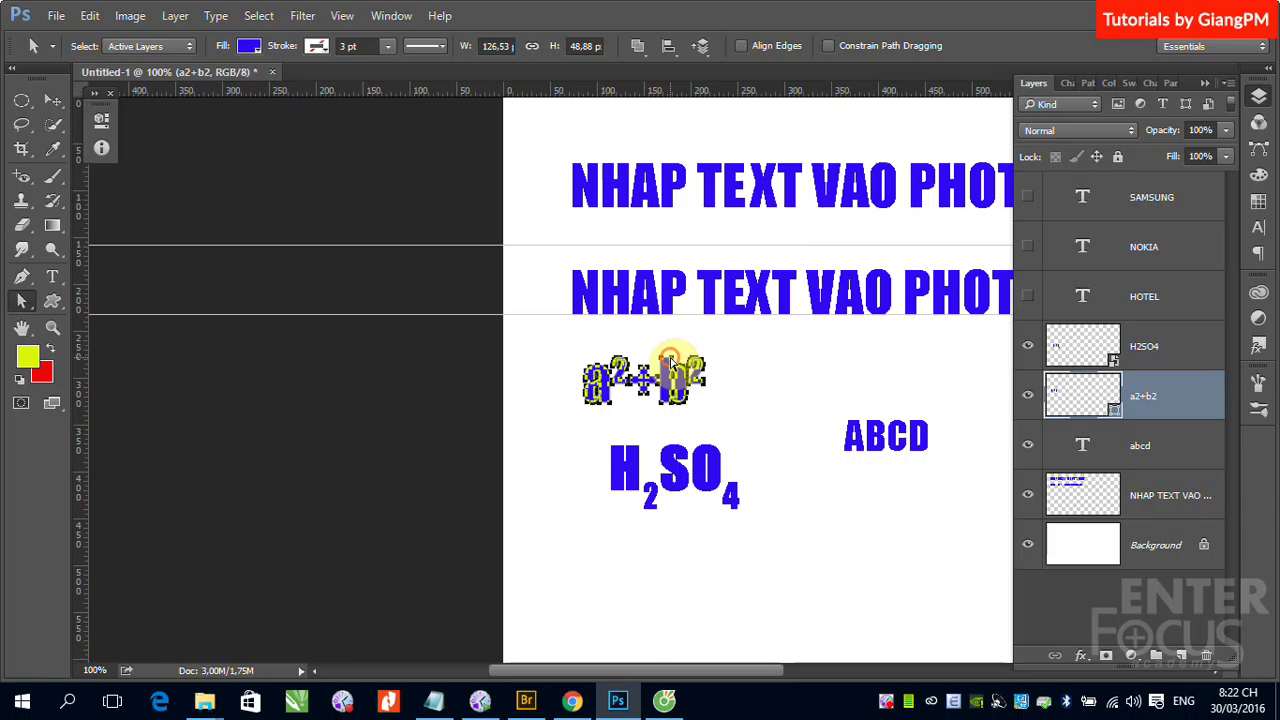
left_click_drag(671, 363, 684, 345)
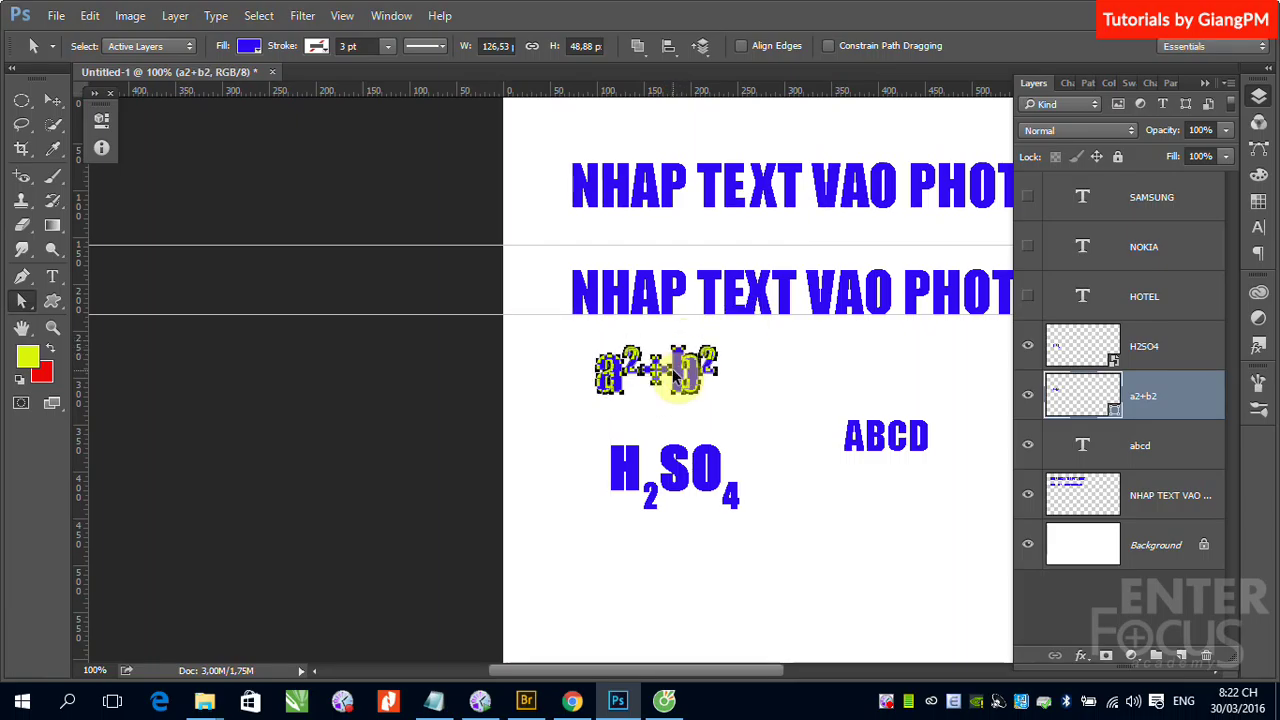
left_click_drag(557, 343, 760, 428)
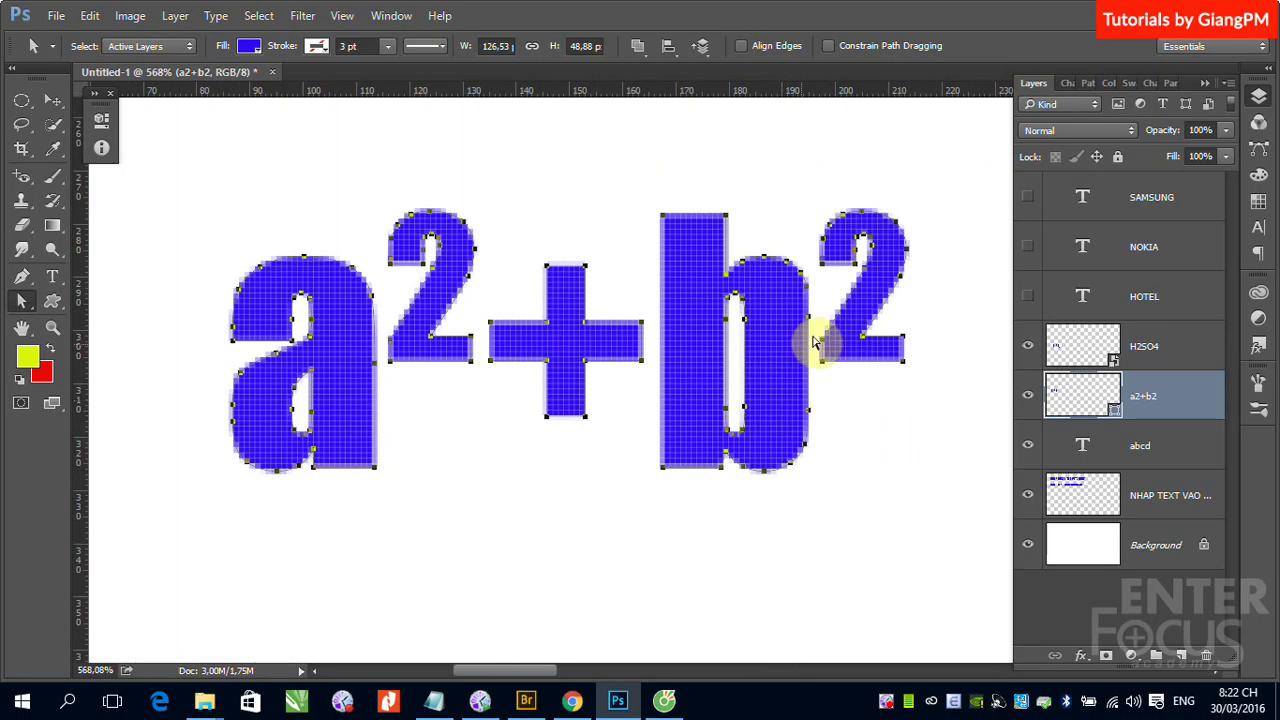
left_click(725, 240)
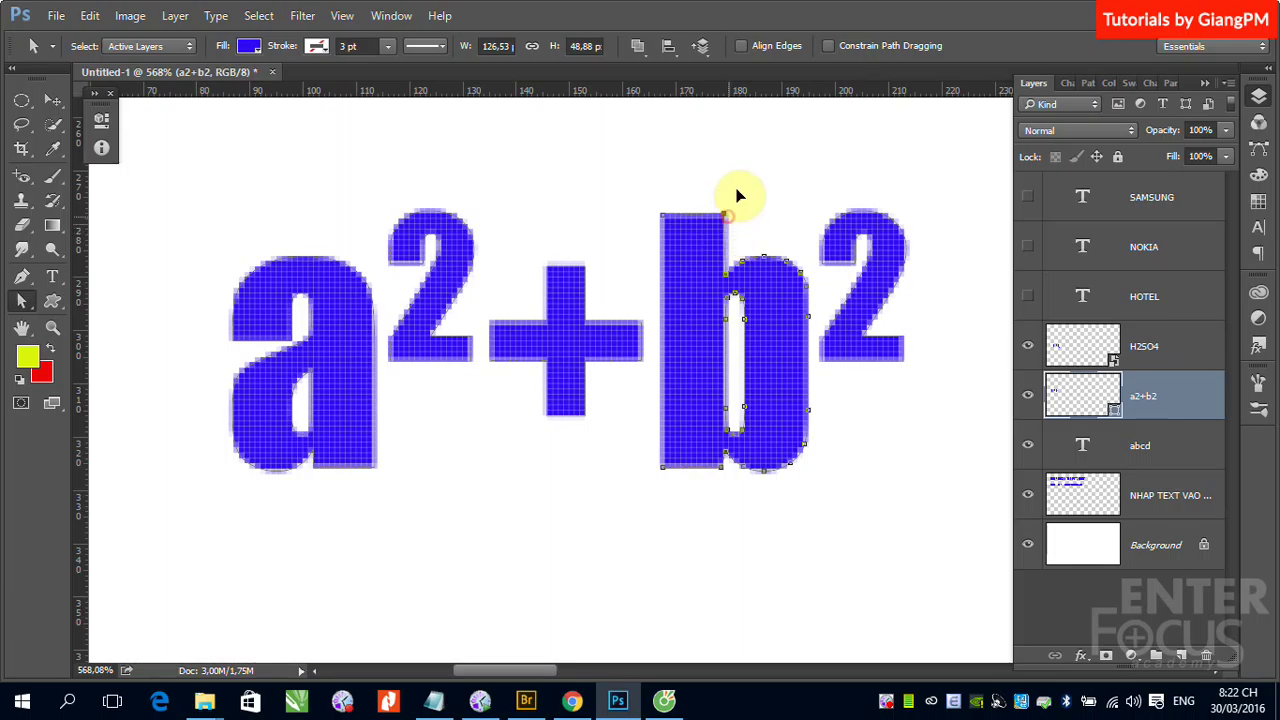
left_click_drag(737, 195, 771, 140)
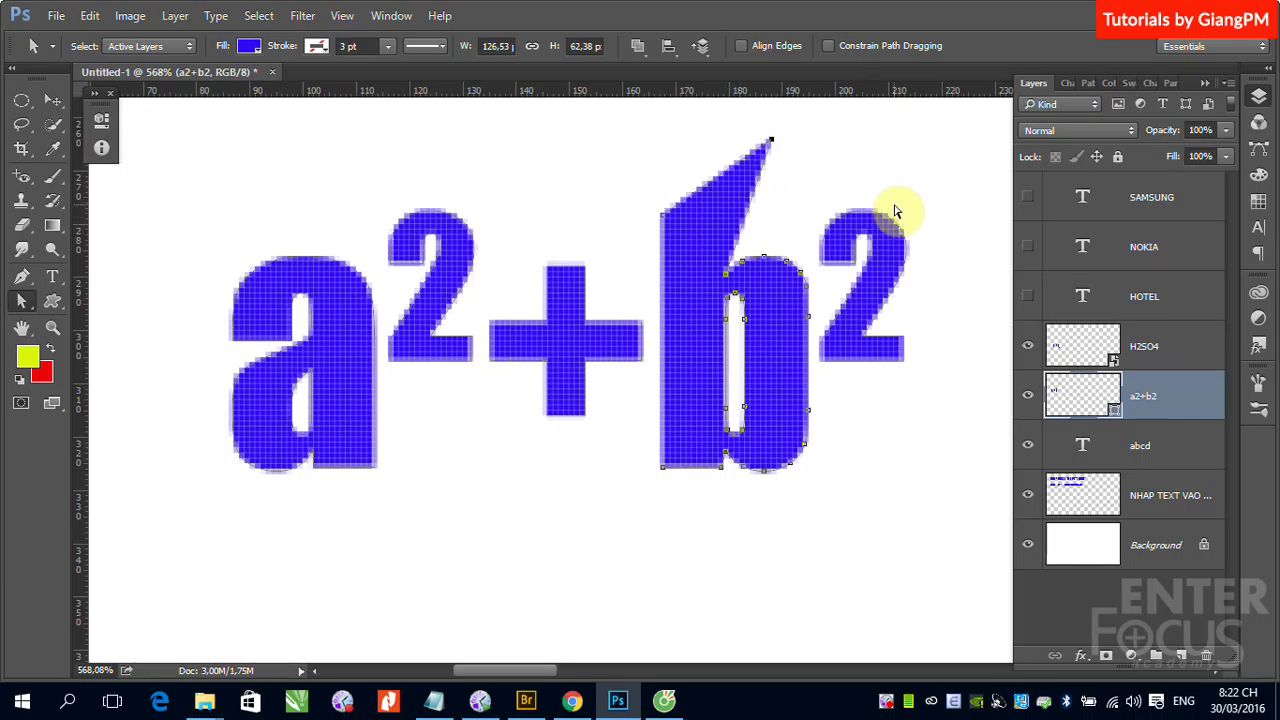
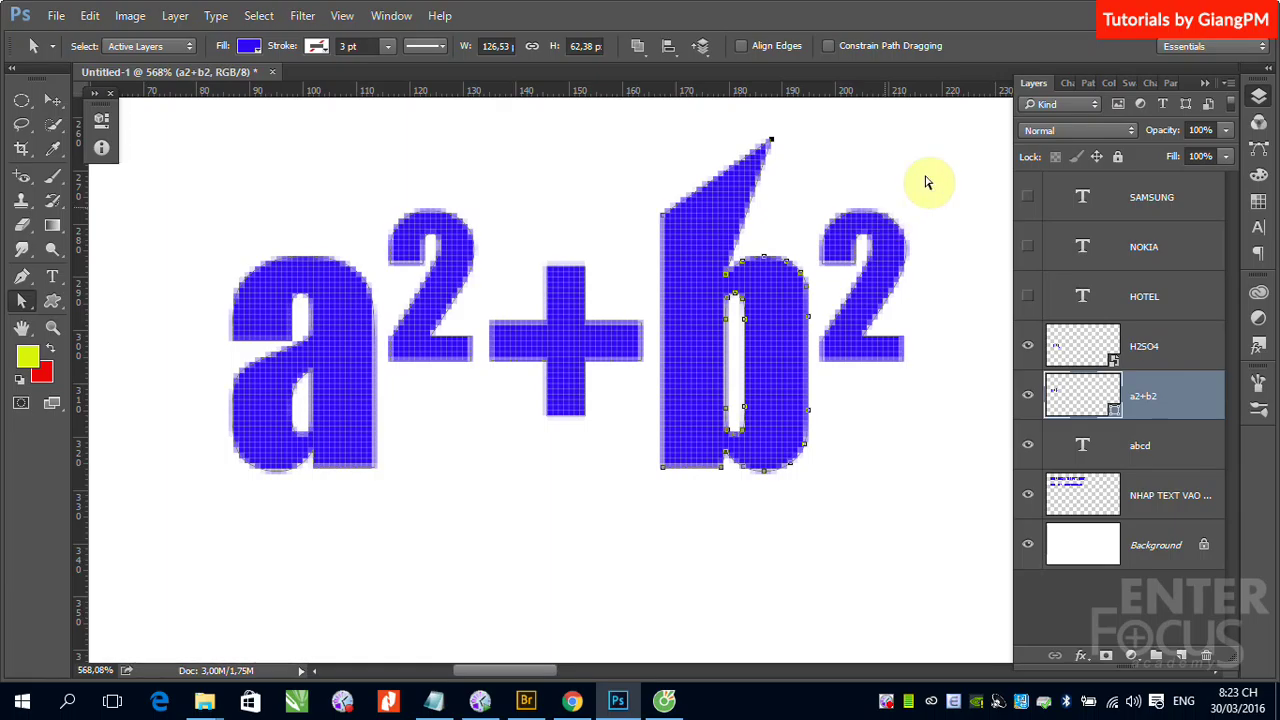
- Delete the a2+b2, H2SO4, abcd and long-named image layers
left_click(1180, 345, "shift")
left_click(1152, 486, "shift")
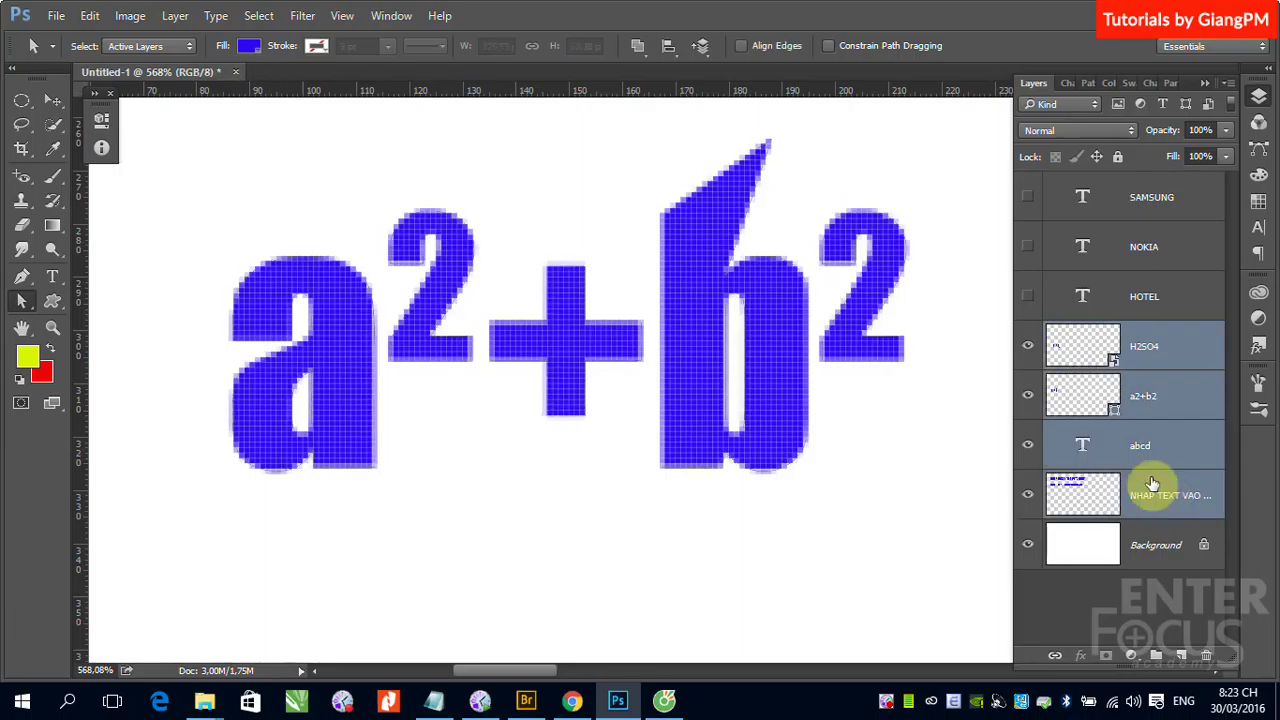
key("Delete")
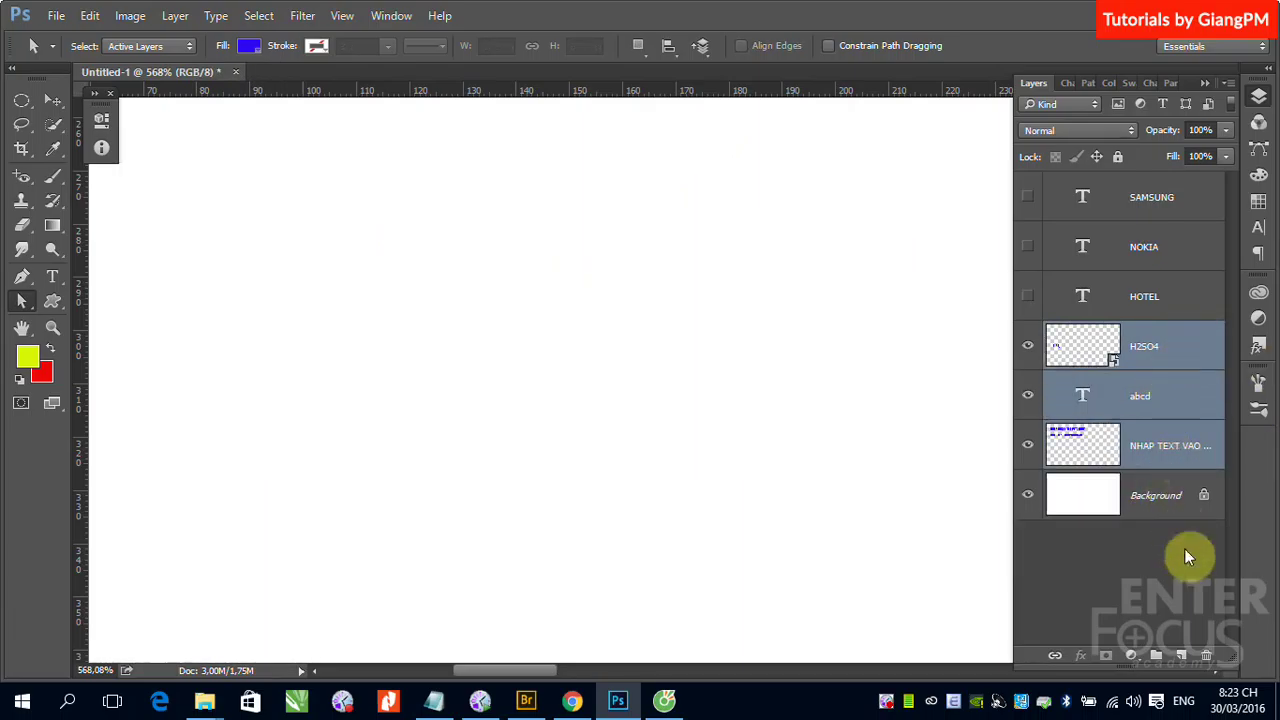
left_click_drag(1188, 452, 1207, 657)
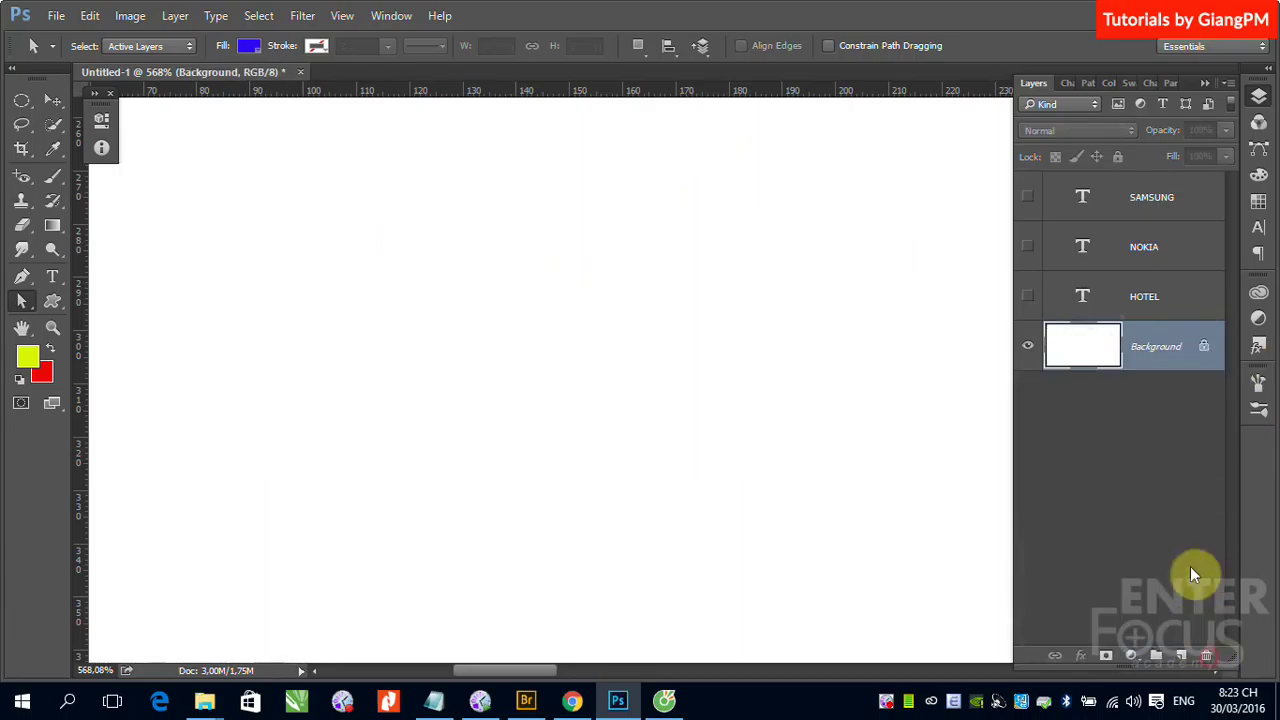
- Show and select the HOTEL text layer, zoomed out to fit the word, and open Warp Text
left_click(1143, 296)
left_click(1027, 296)
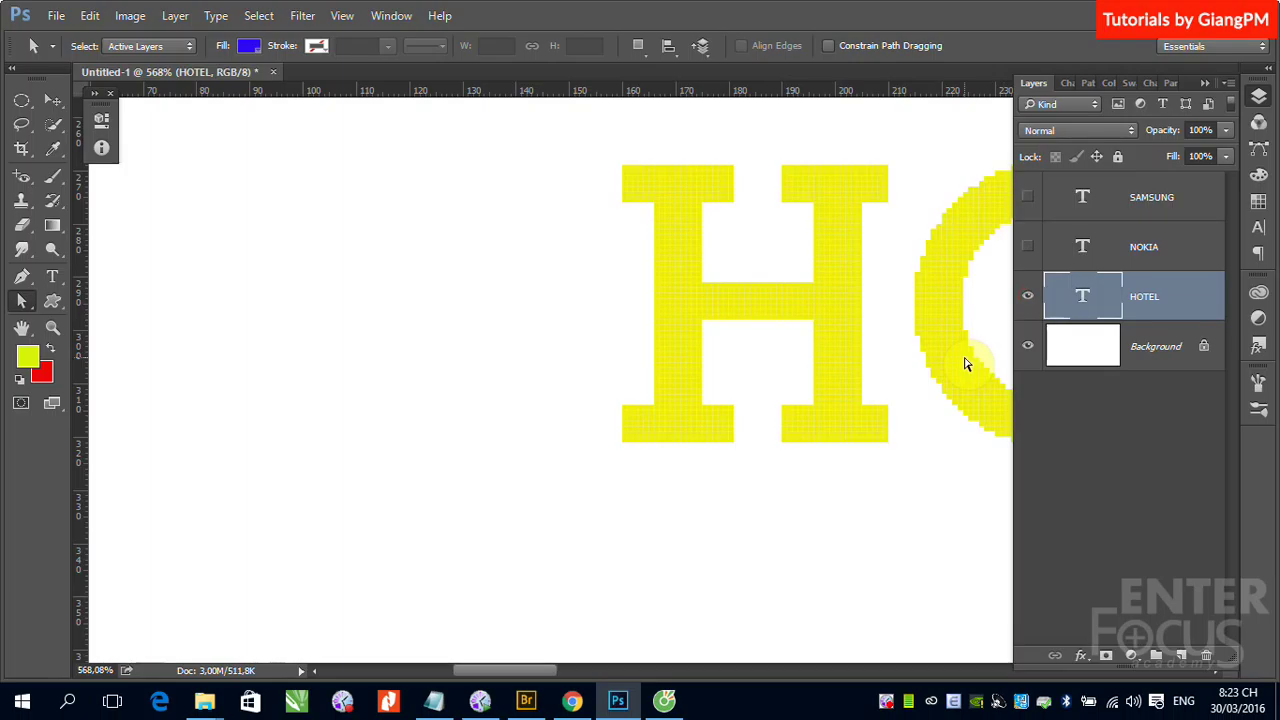
key("ctrl+minus")
key("ctrl+minus")
key("ctrl+minus")
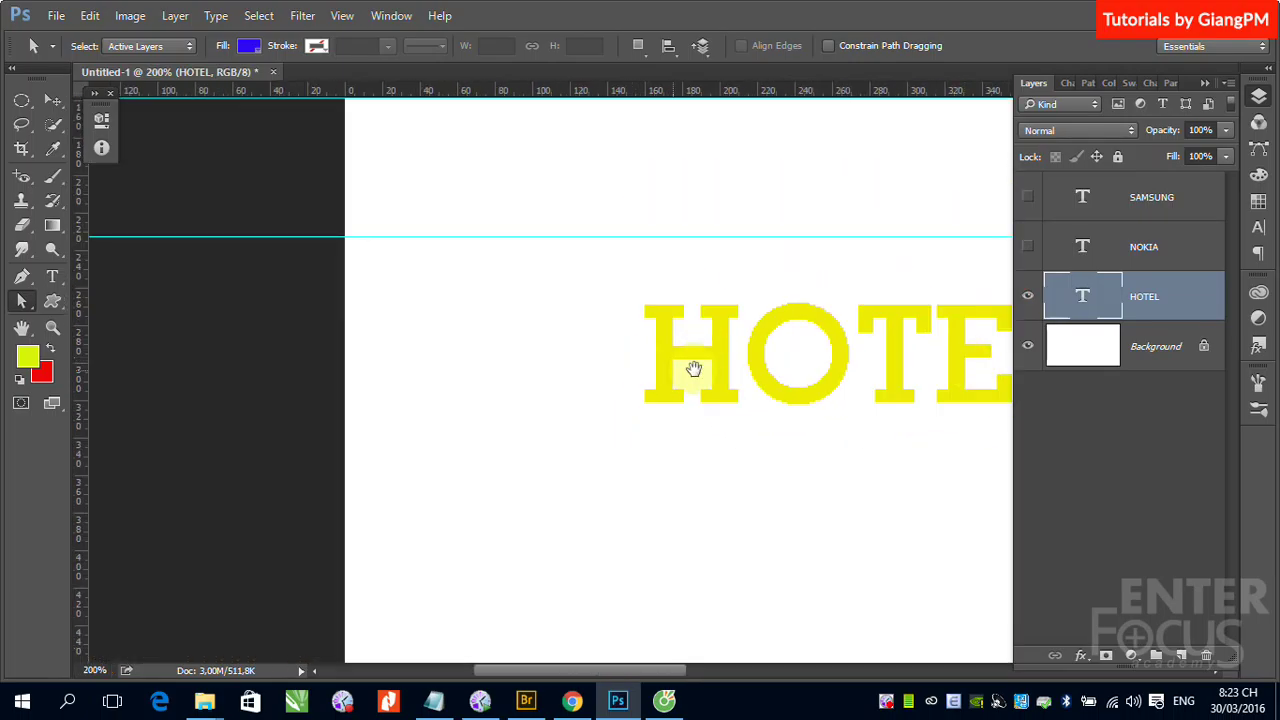
left_click_drag(787, 370, 443, 414)
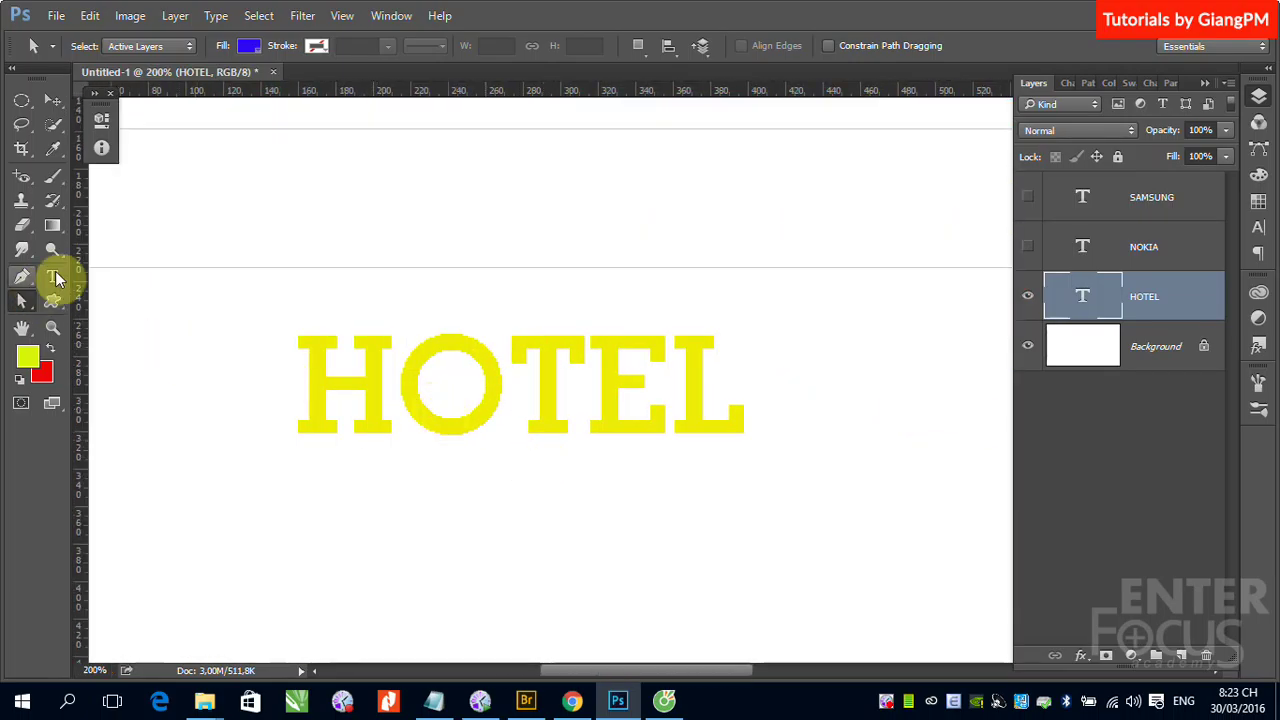
left_click(53, 276)
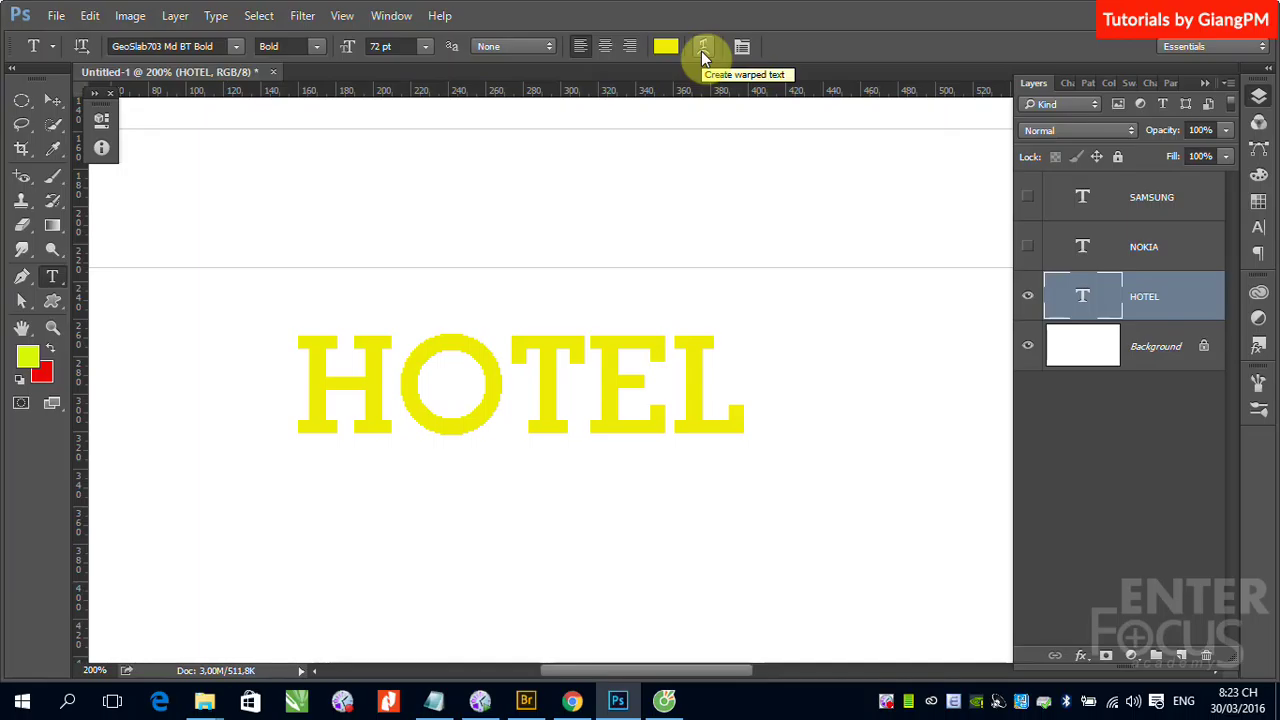
left_click(702, 52)
- Set the HOTEL warp style to Arc, trying vertical before settling on horizontal
left_click(705, 48)
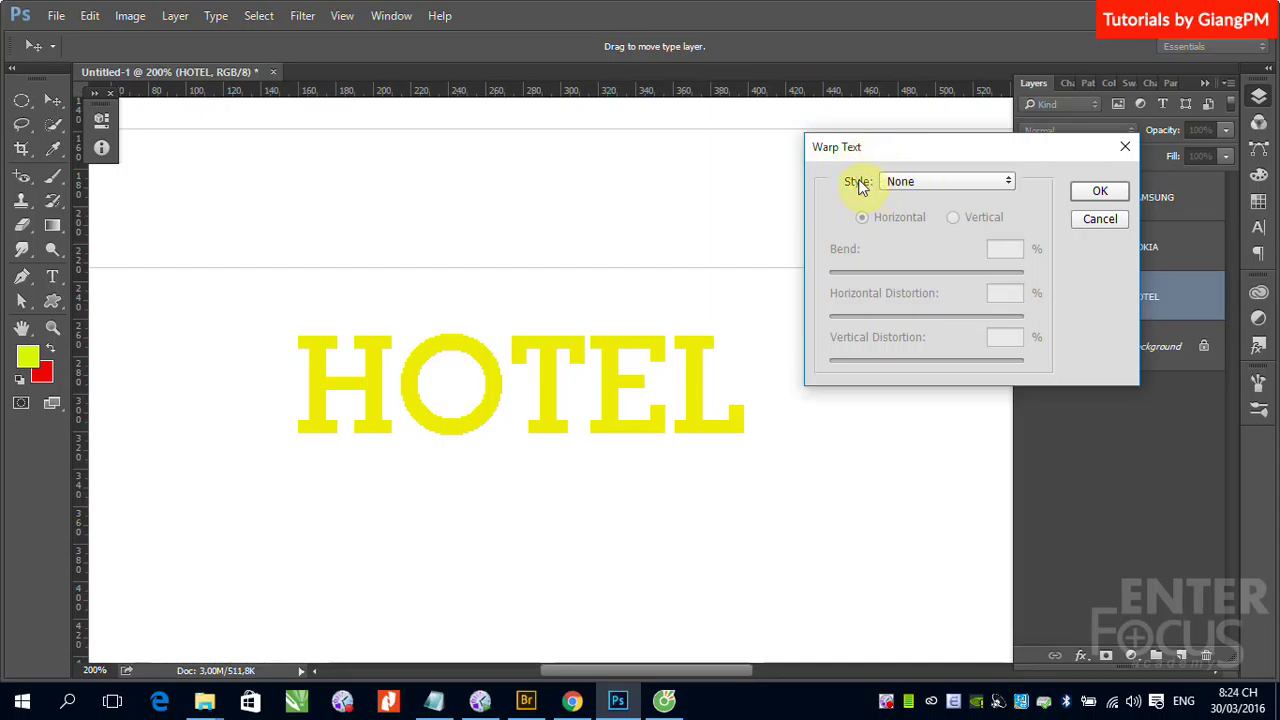
left_click(1010, 184)
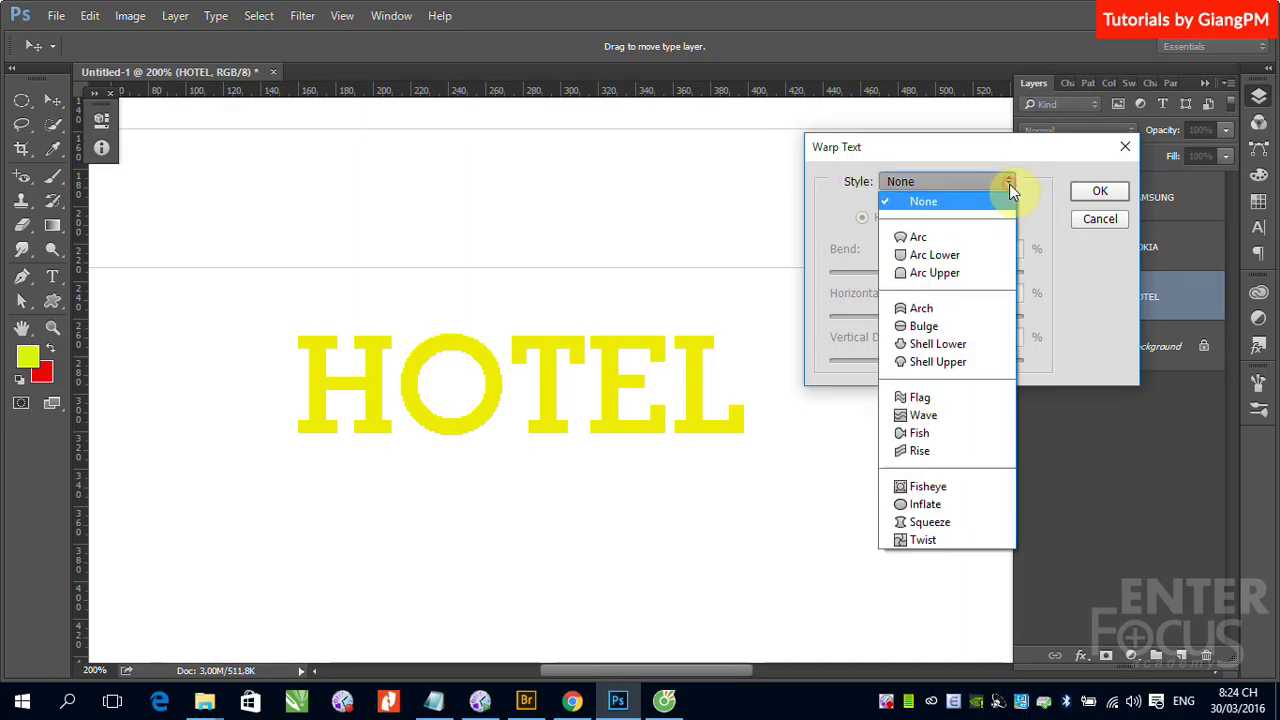
left_click(922, 237)
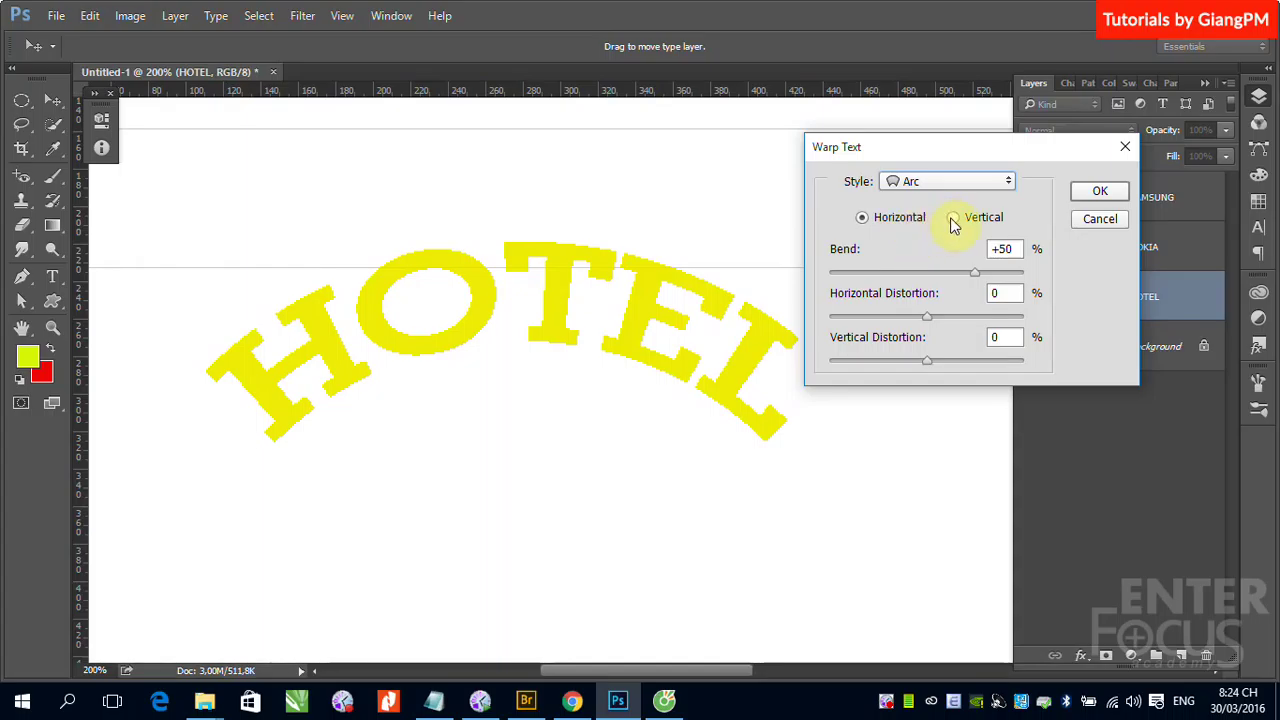
left_click(952, 219)
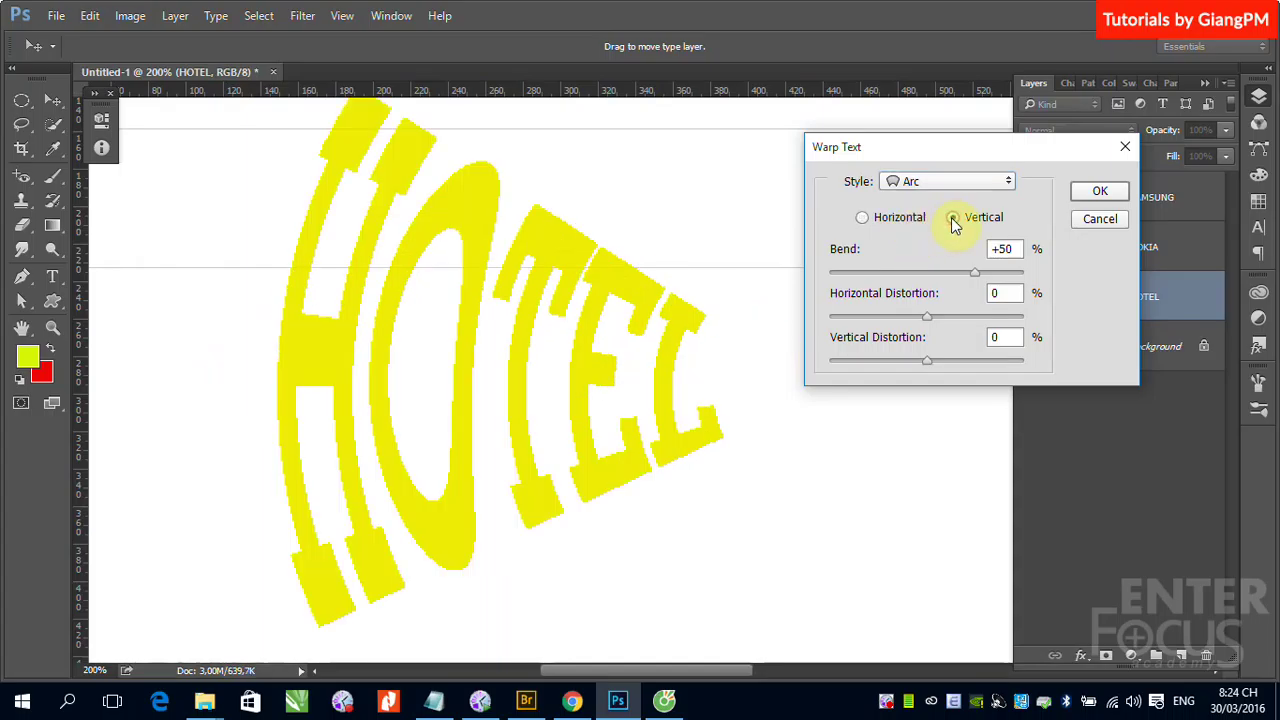
left_click(866, 219)
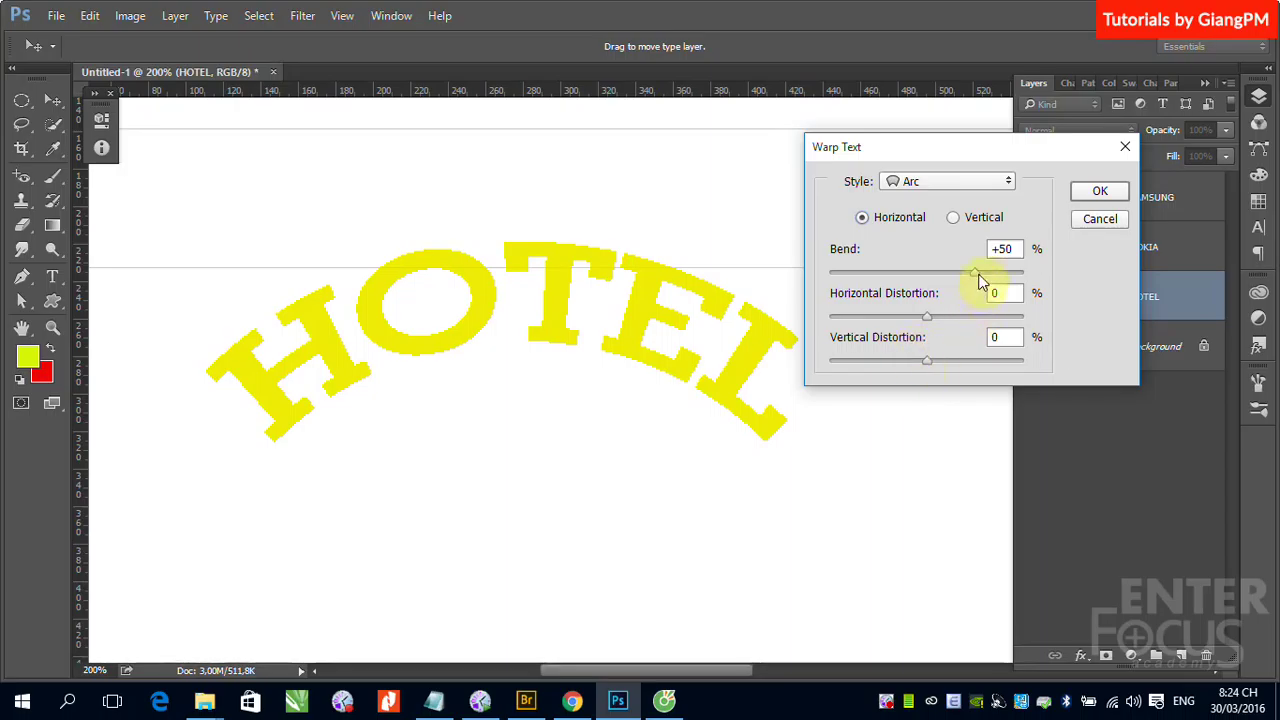
- Adjust the Arc bend, trying +76 and -42 before settling on +43
left_click(977, 275)
left_click_drag(977, 275, 1001, 273)
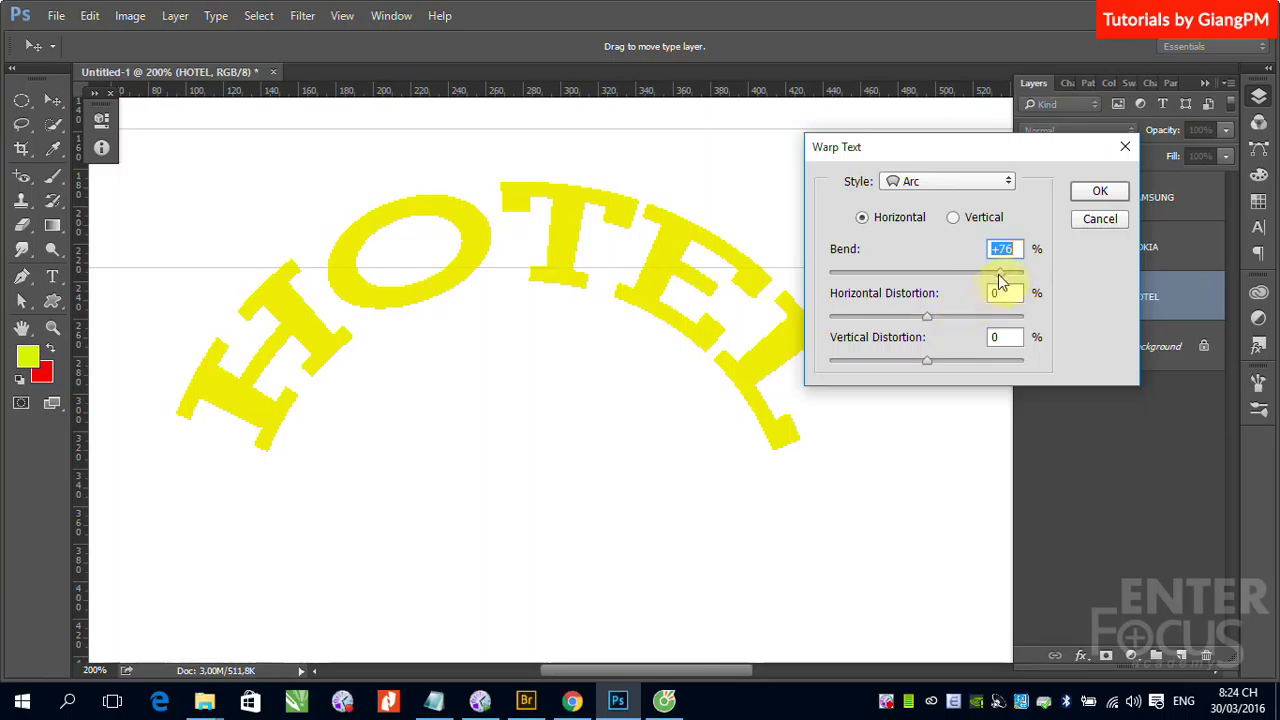
left_click_drag(999, 272, 926, 277)
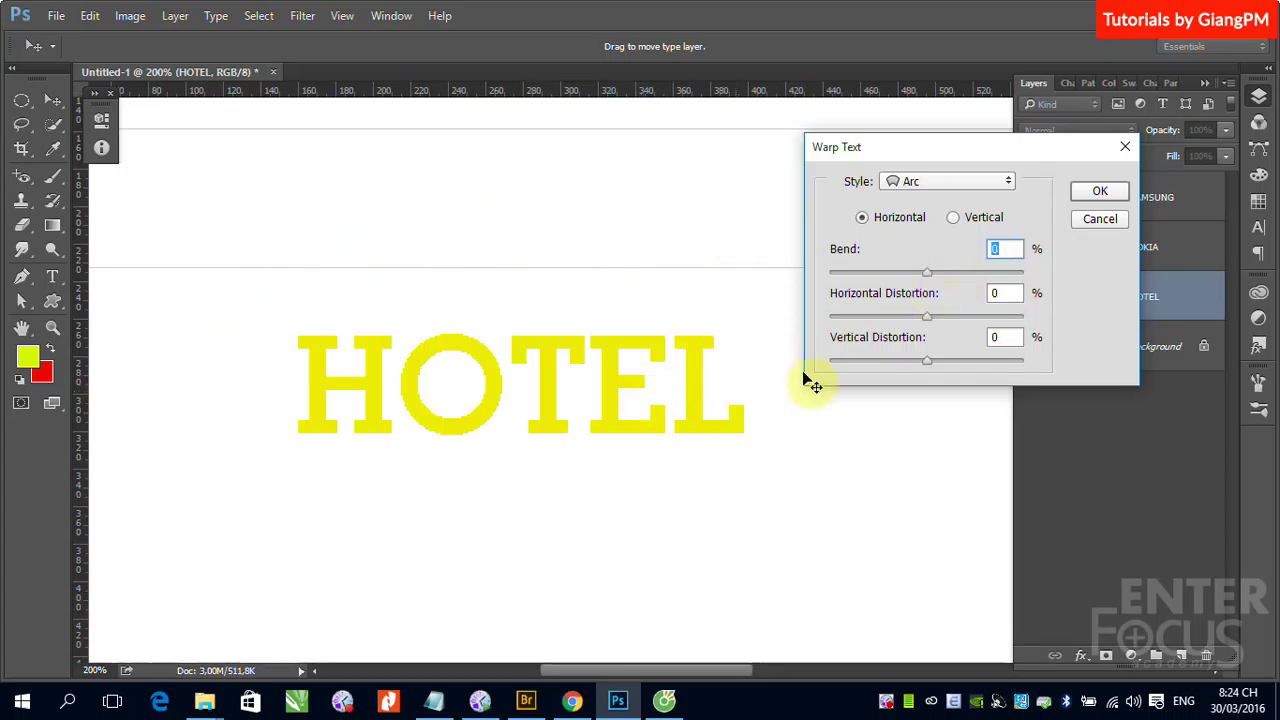
left_click_drag(926, 272, 886, 284)
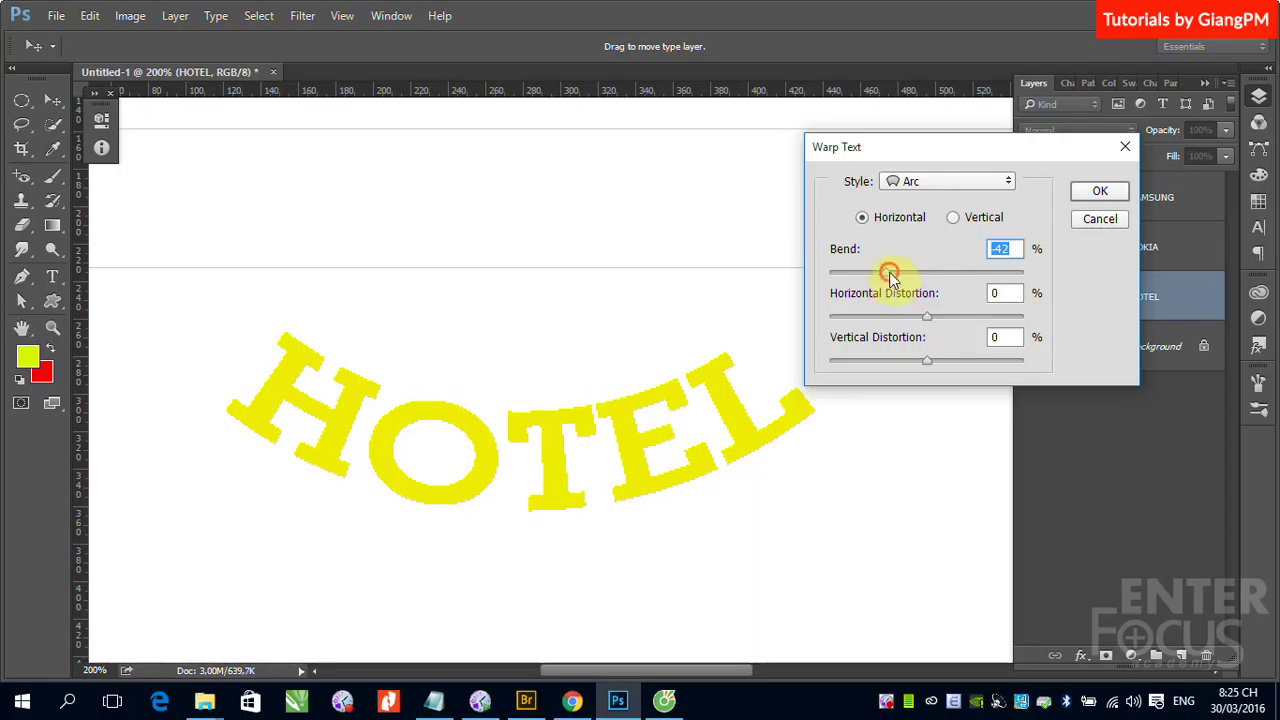
left_click_drag(886, 274, 968, 277)
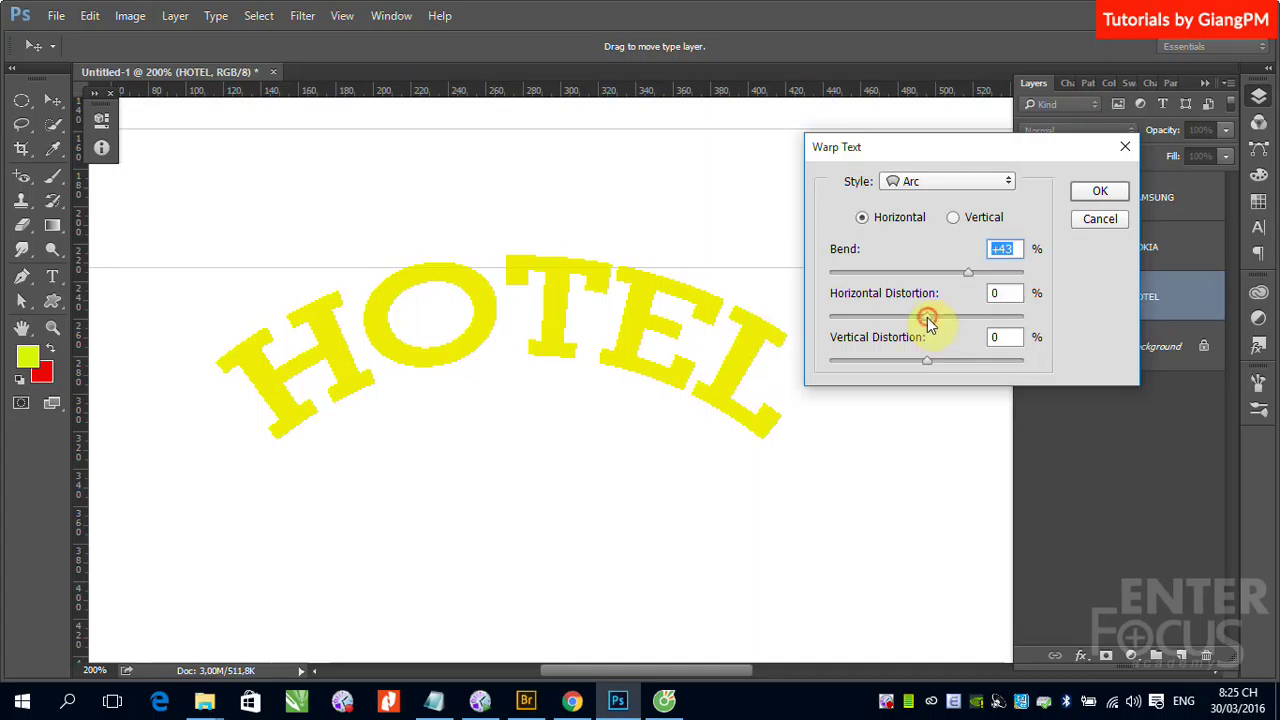
- Test distortion extremes, settling on horizontal distortion -1 and vertical distortion 0
left_click_drag(928, 316, 860, 318)
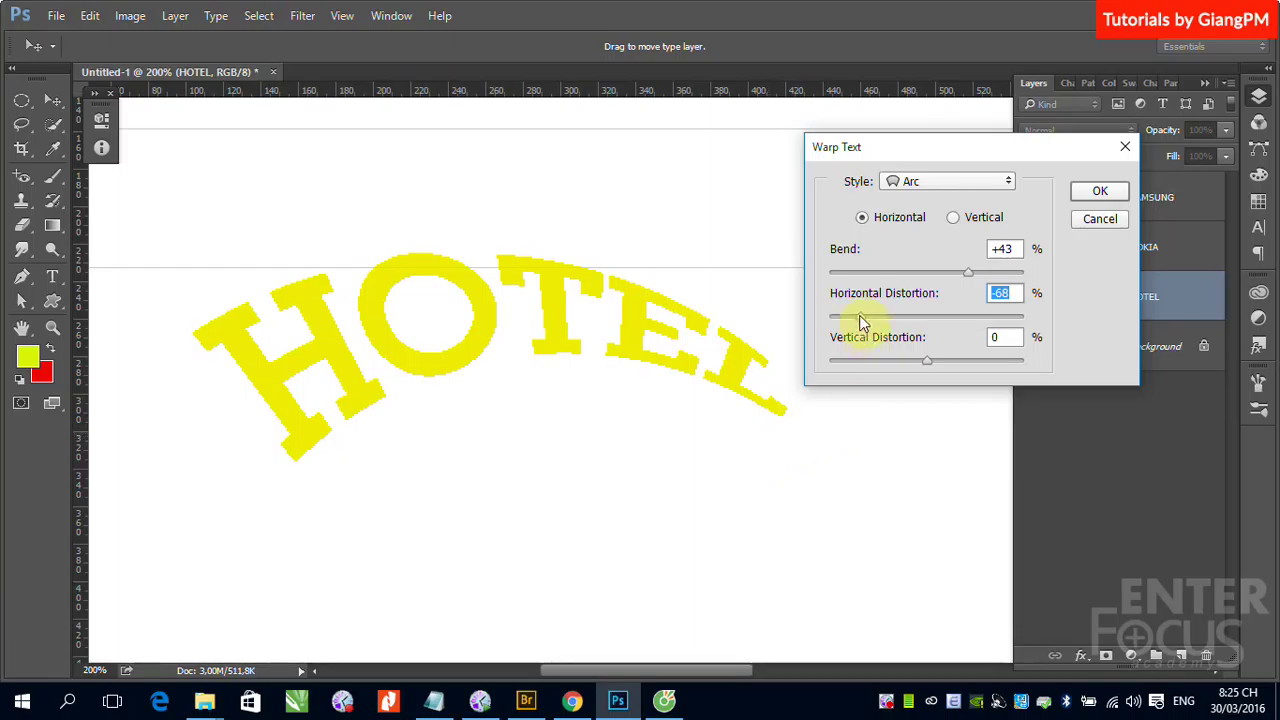
left_click_drag(860, 316, 974, 319)
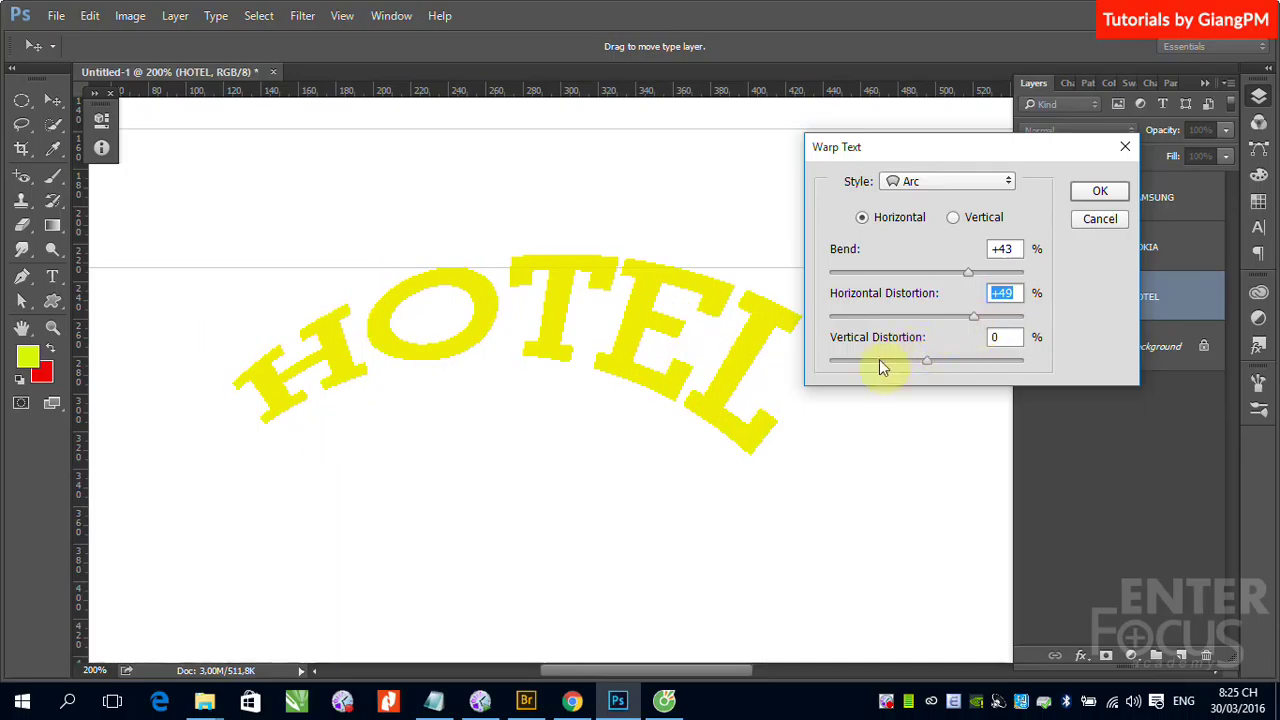
left_click_drag(973, 317, 927, 322)
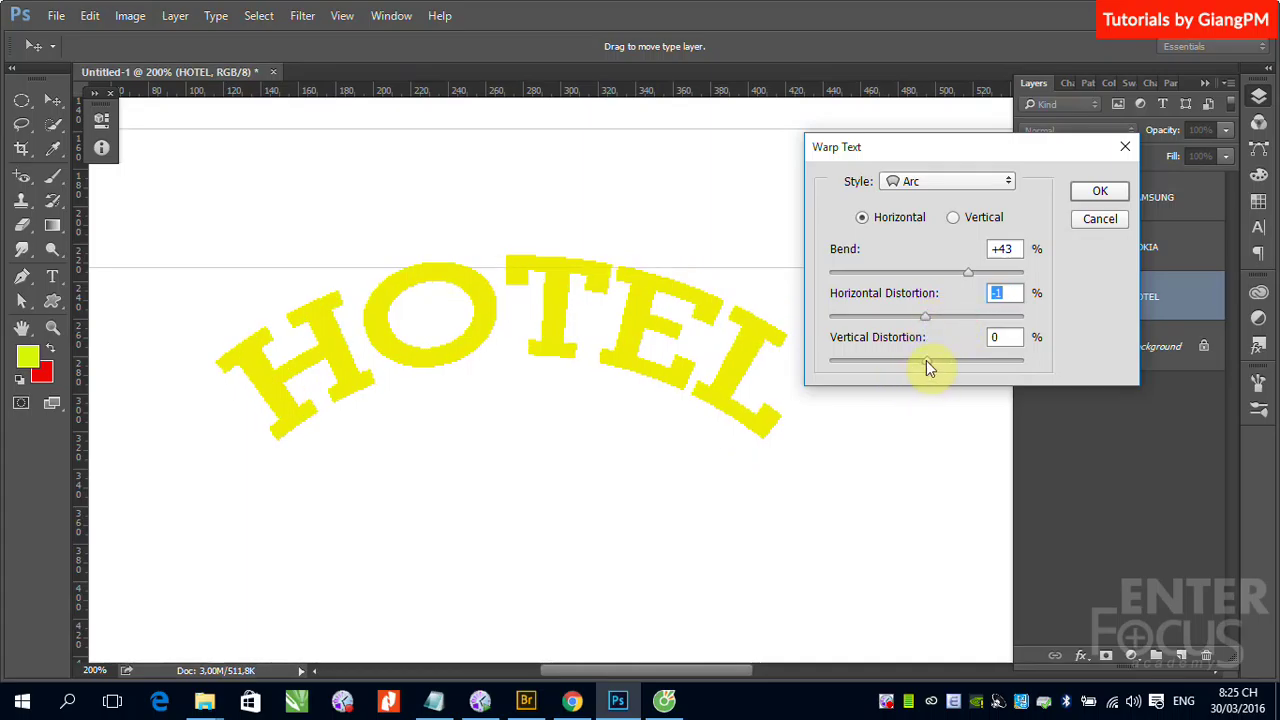
left_click_drag(927, 362, 877, 367)
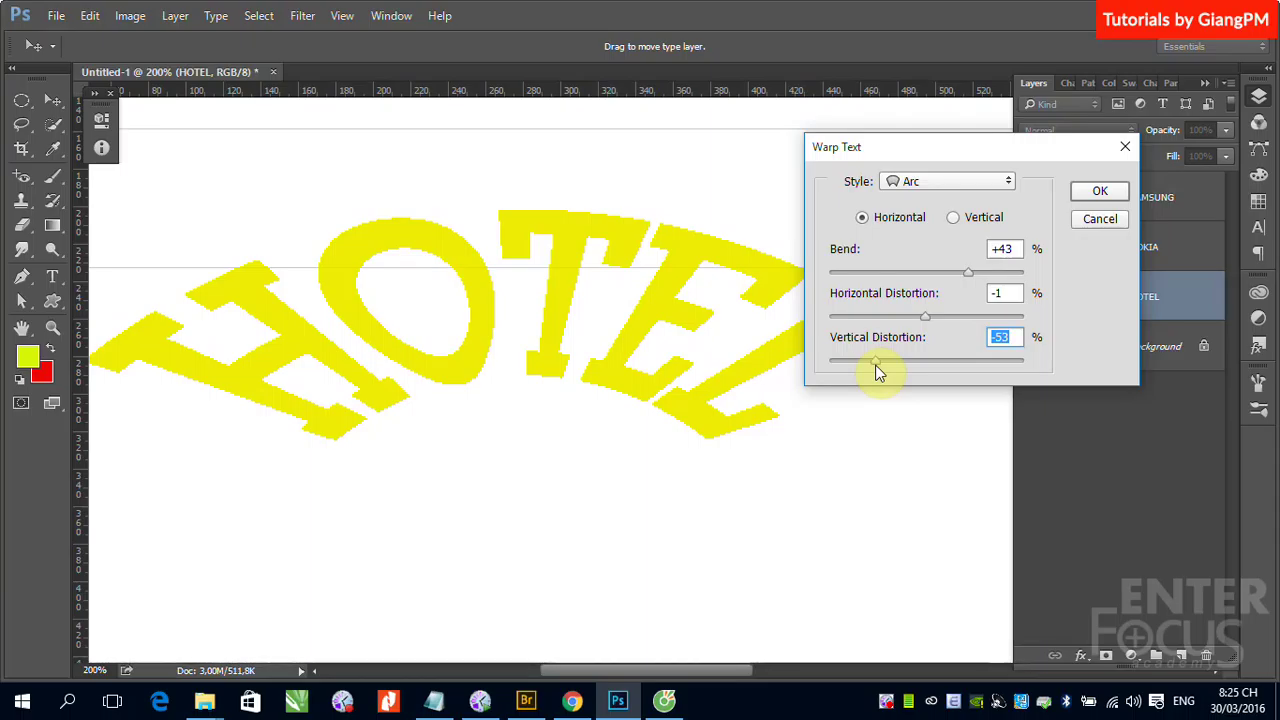
left_click_drag(877, 368, 971, 362)
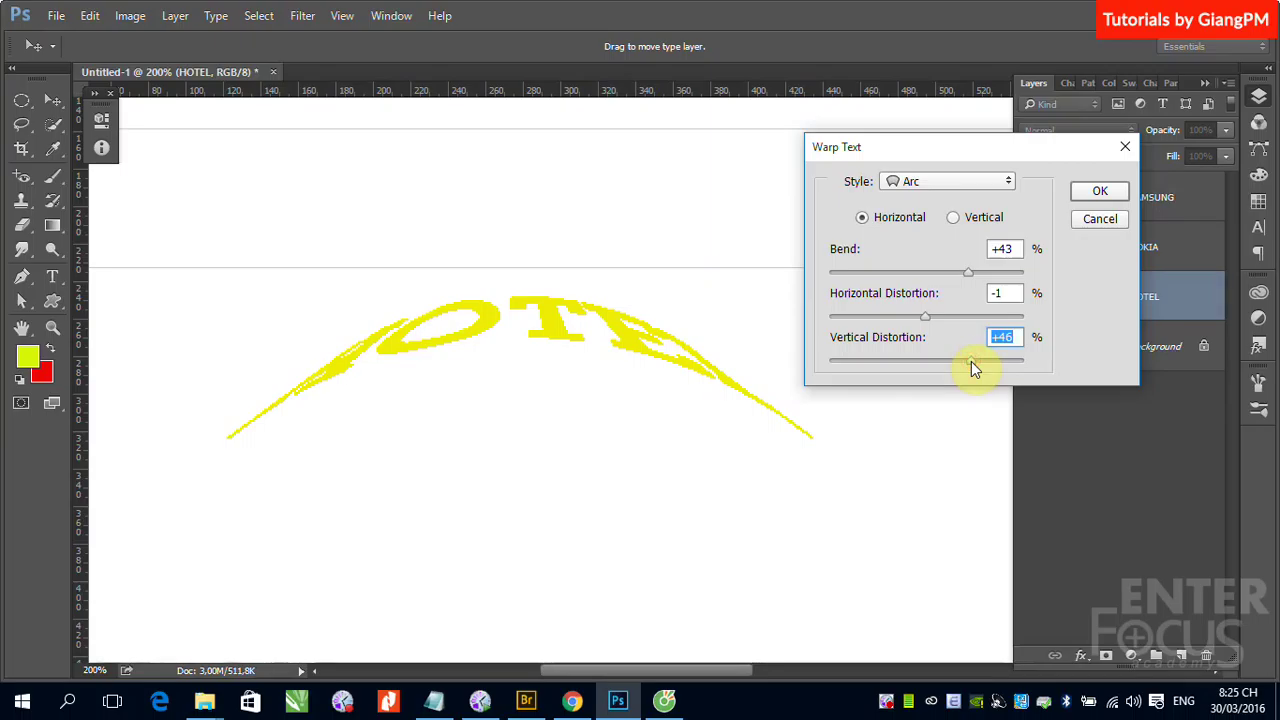
left_click_drag(971, 361, 927, 362)
- Switch the HOTEL warp style to Arc Lower and apply it
left_click(1008, 181)
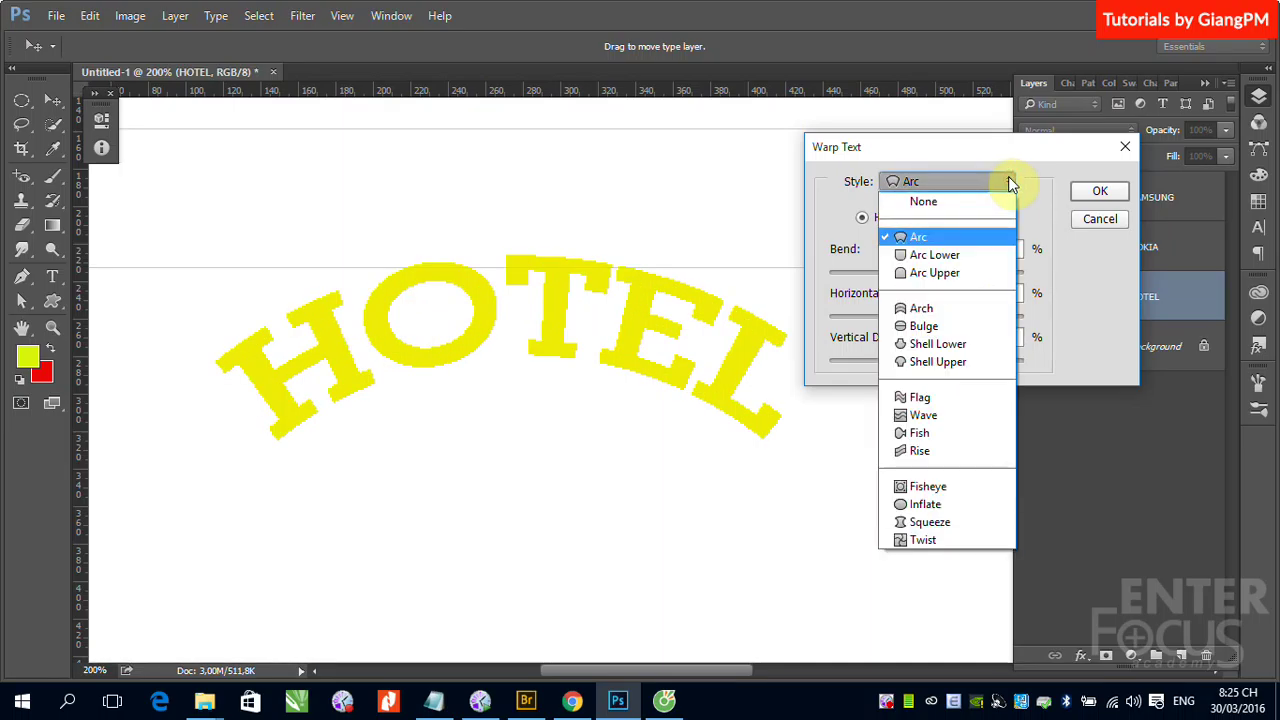
left_click(954, 253)
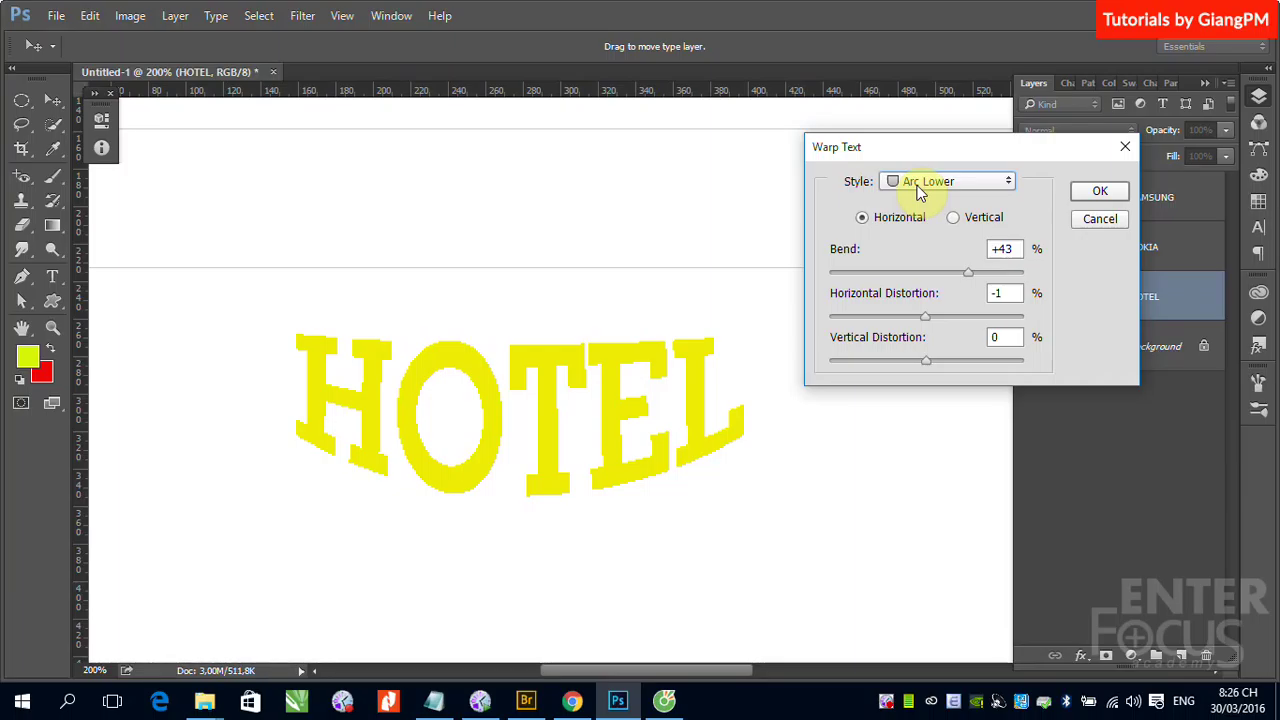
left_click(1100, 192)
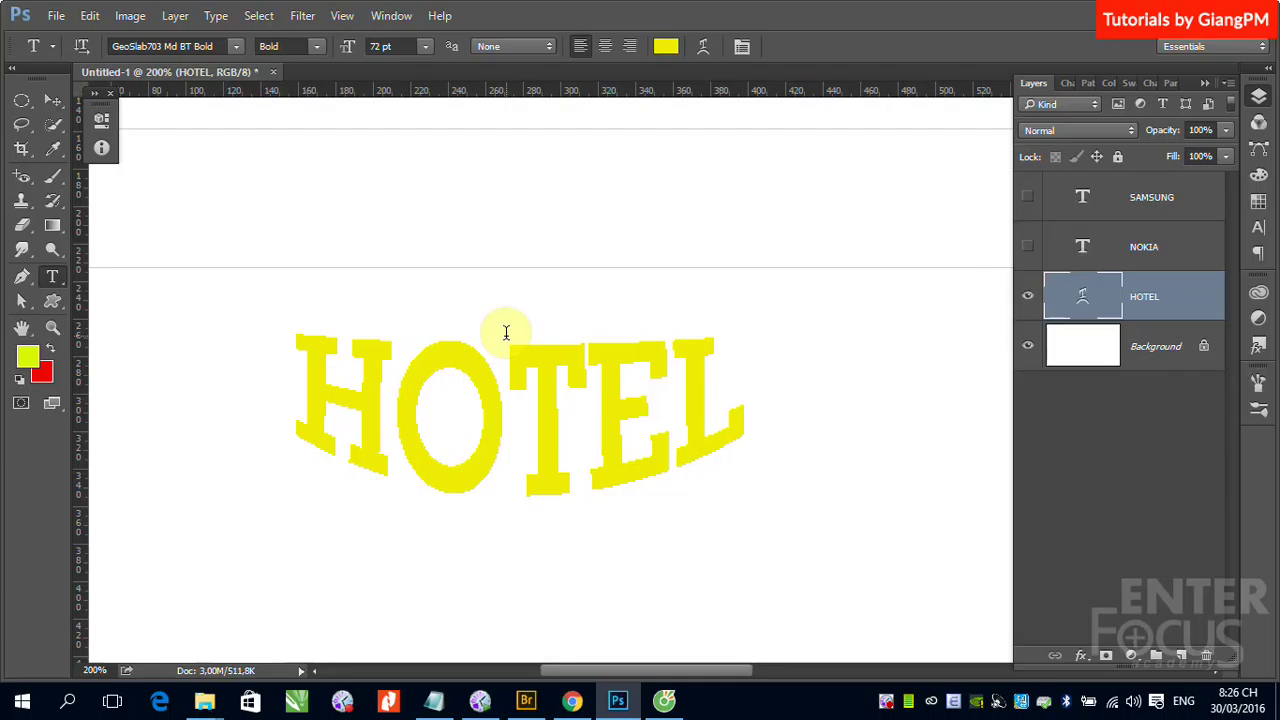
- Make the NOKIA and SAMSUNG text layers visible and return to the Type tool
left_click(1028, 246)
left_click(1028, 197)
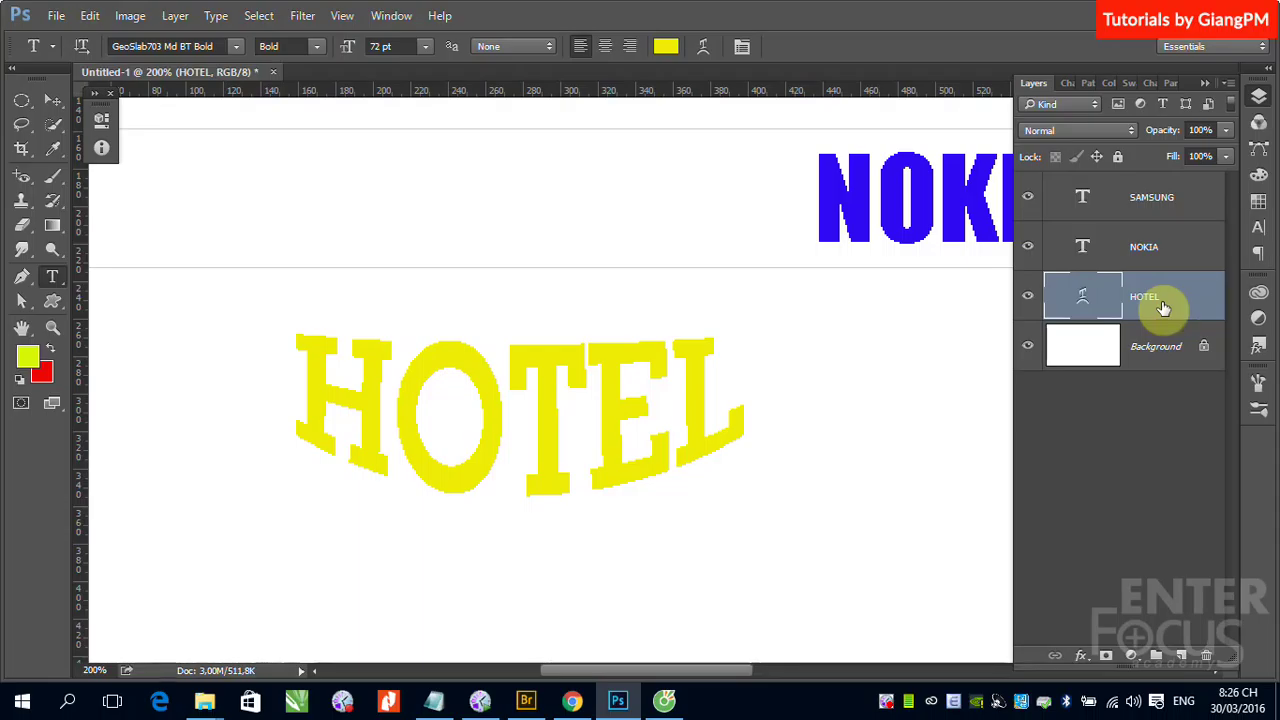
left_click(52, 101)
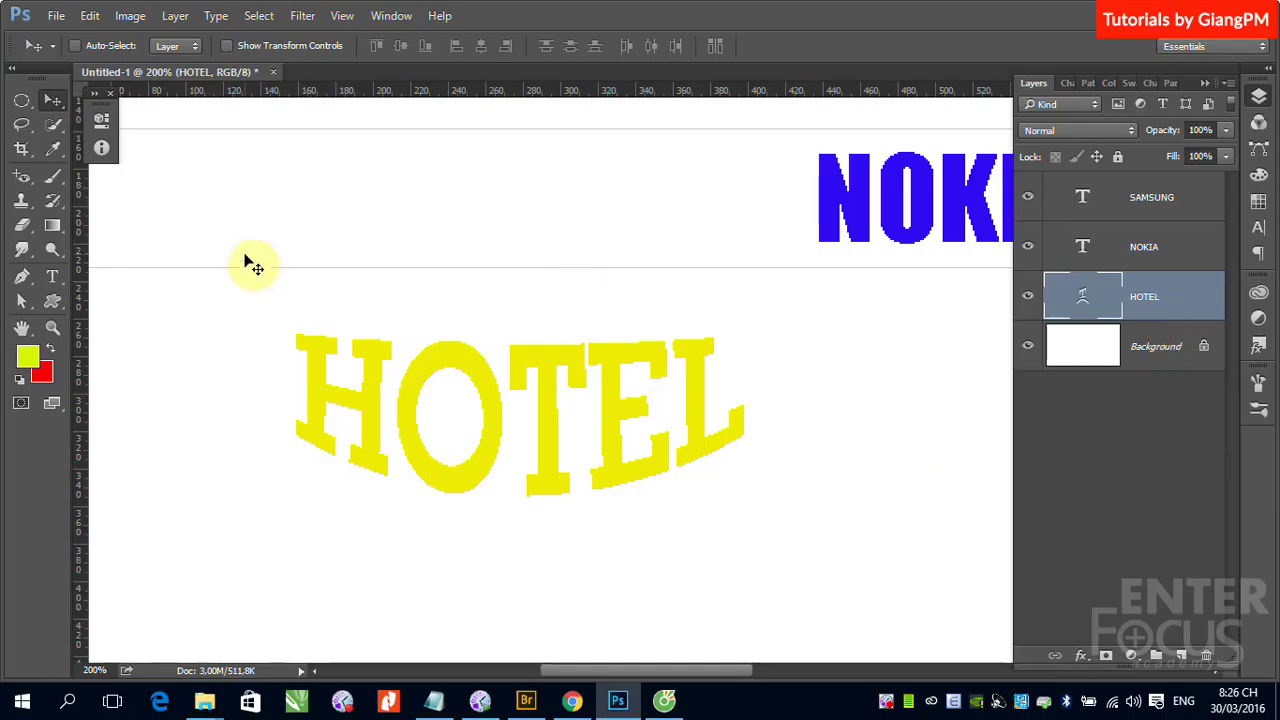
left_click(54, 276)
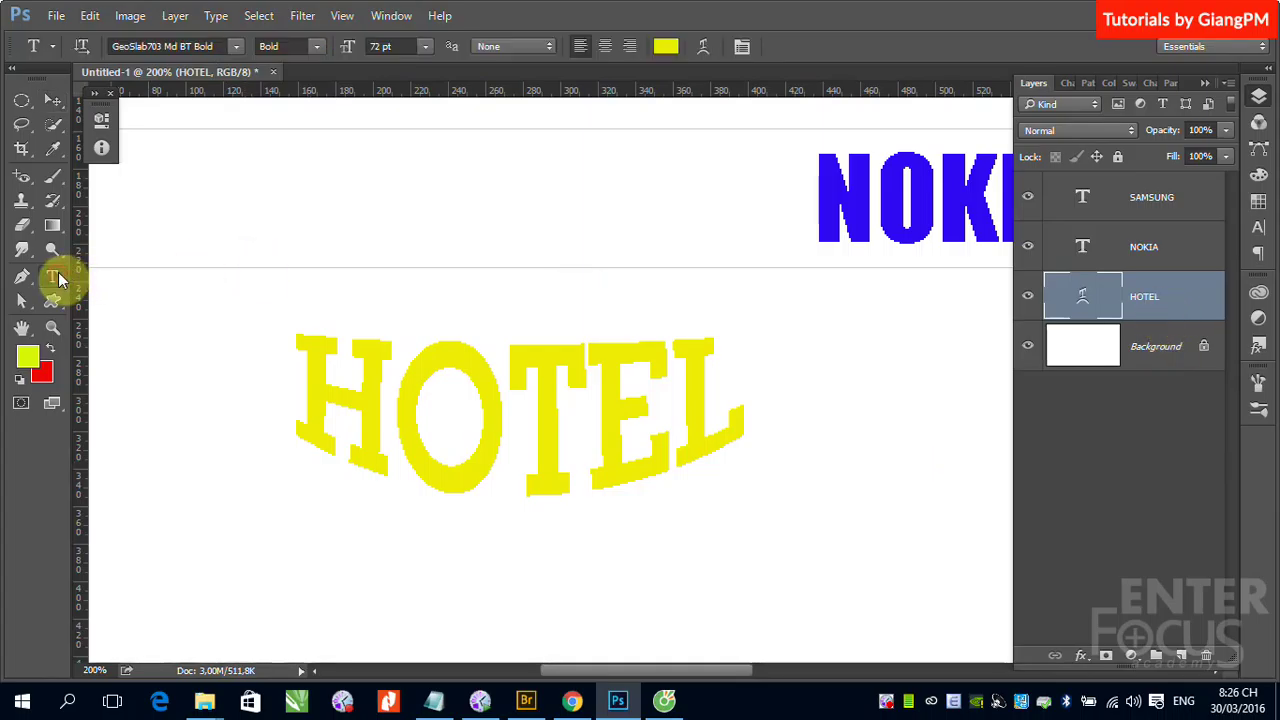
- Set the HOTEL warp style to None so the text is straight
left_click(705, 46)
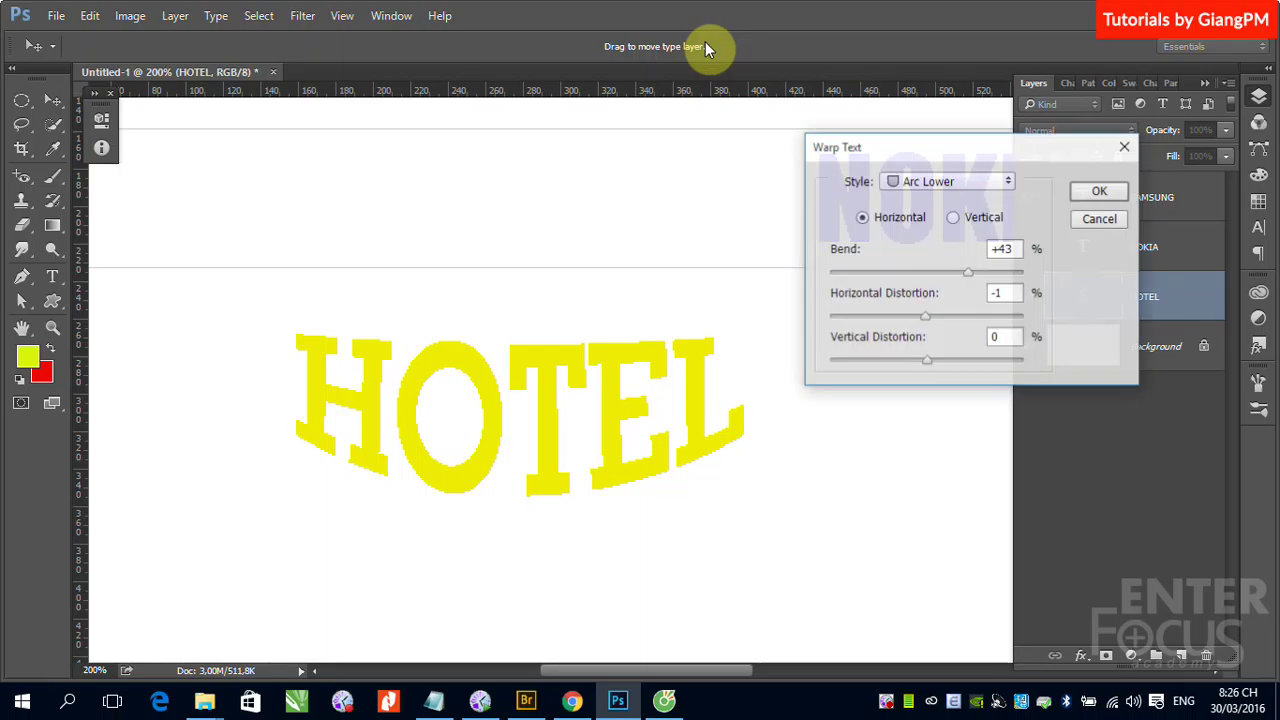
left_click(1005, 186)
left_click(922, 202)
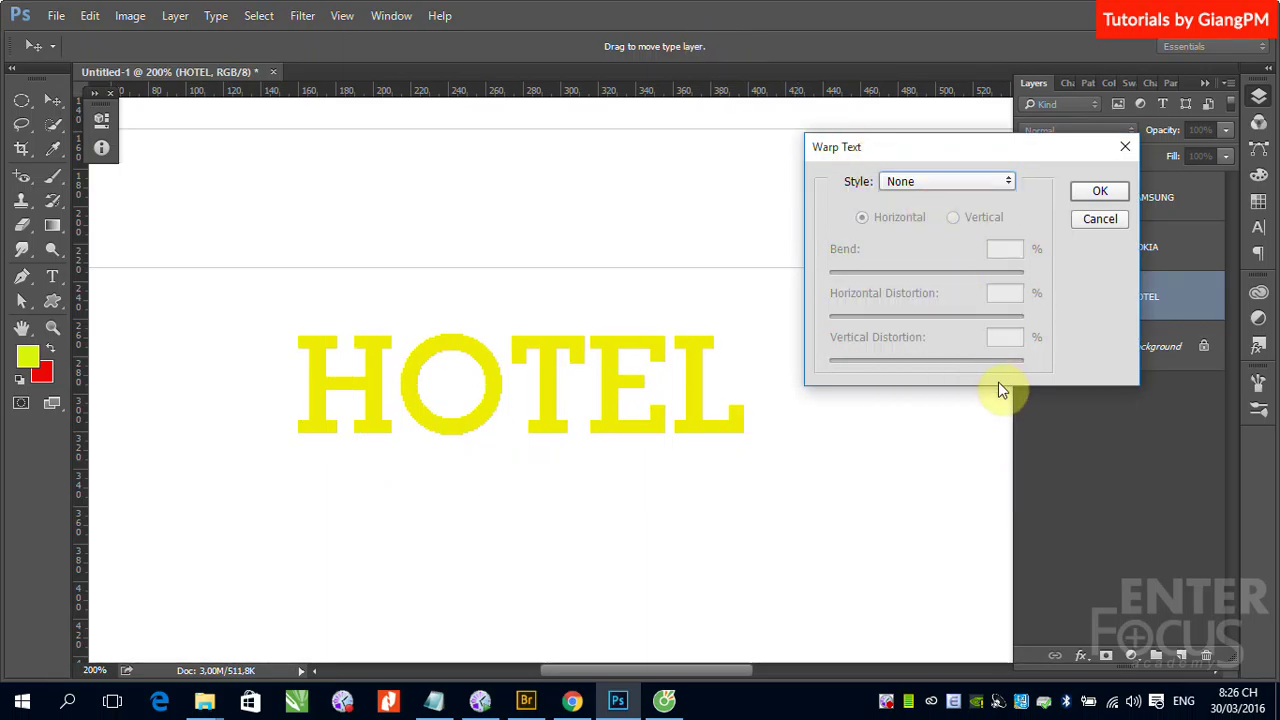
left_click(1096, 192)
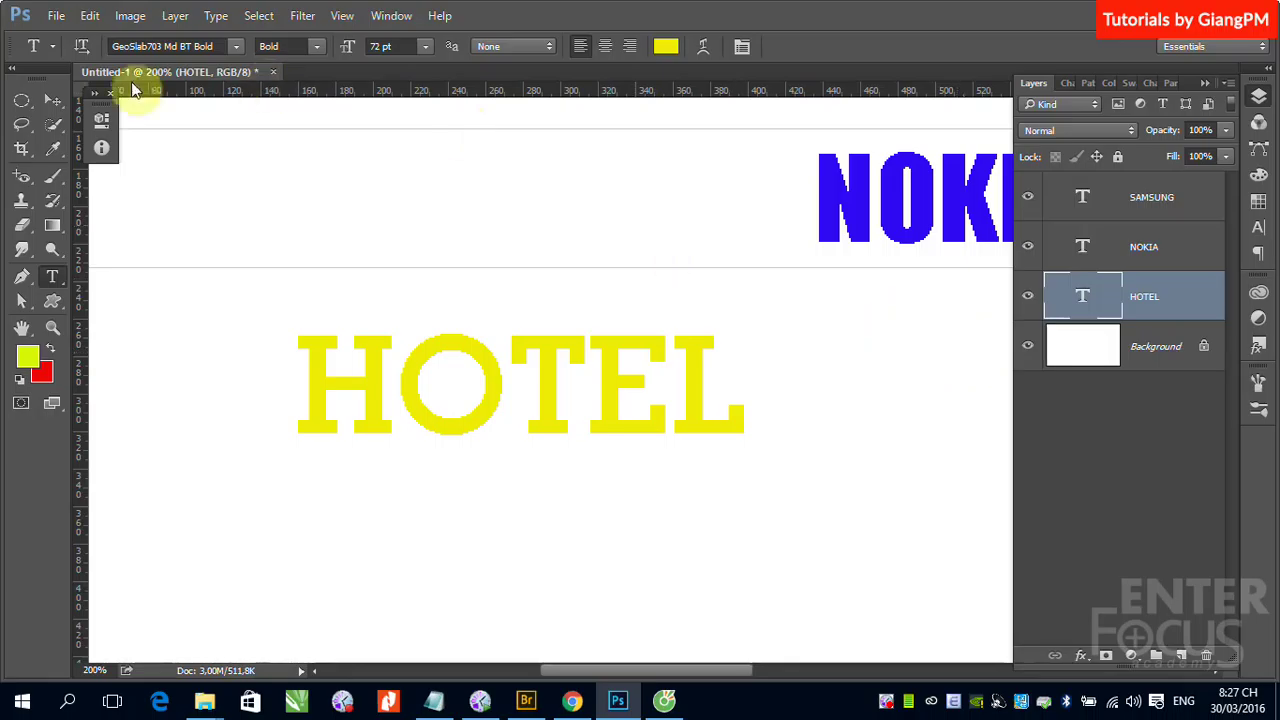
- Raise HOTEL level with NOKIA and set the Pen tool to Path mode
left_click(51, 103)
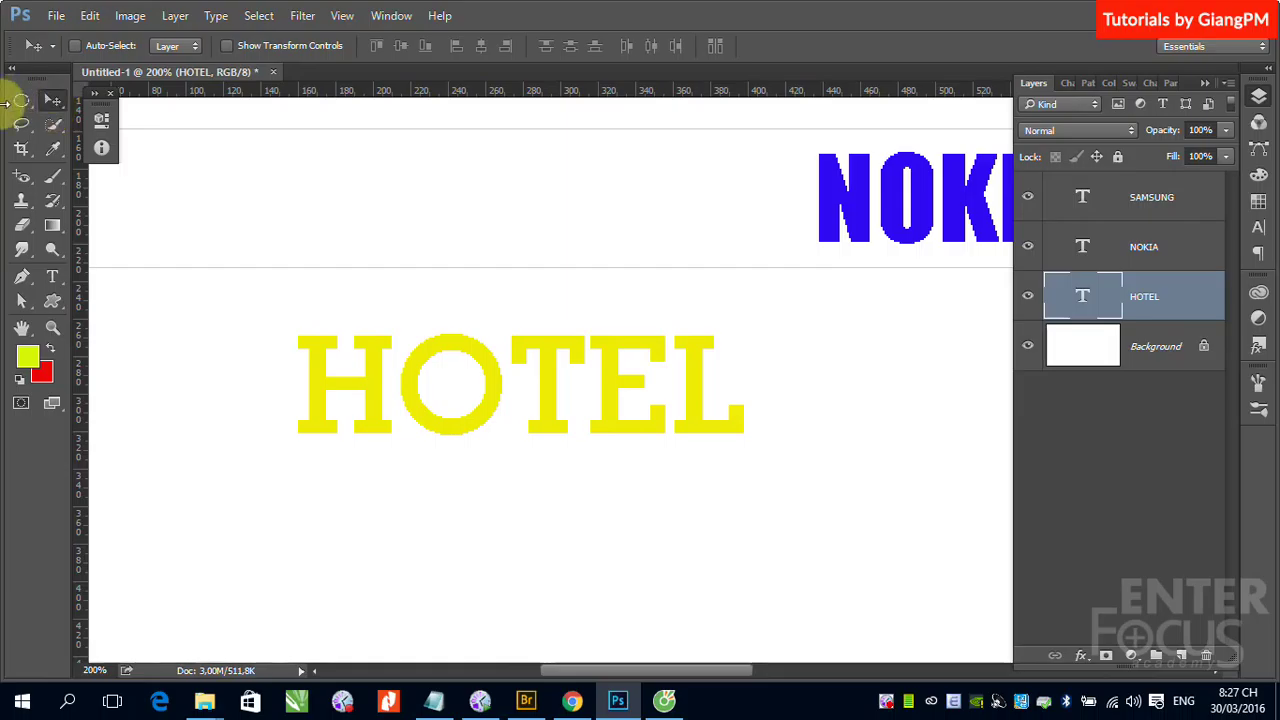
left_click_drag(554, 366, 540, 182)
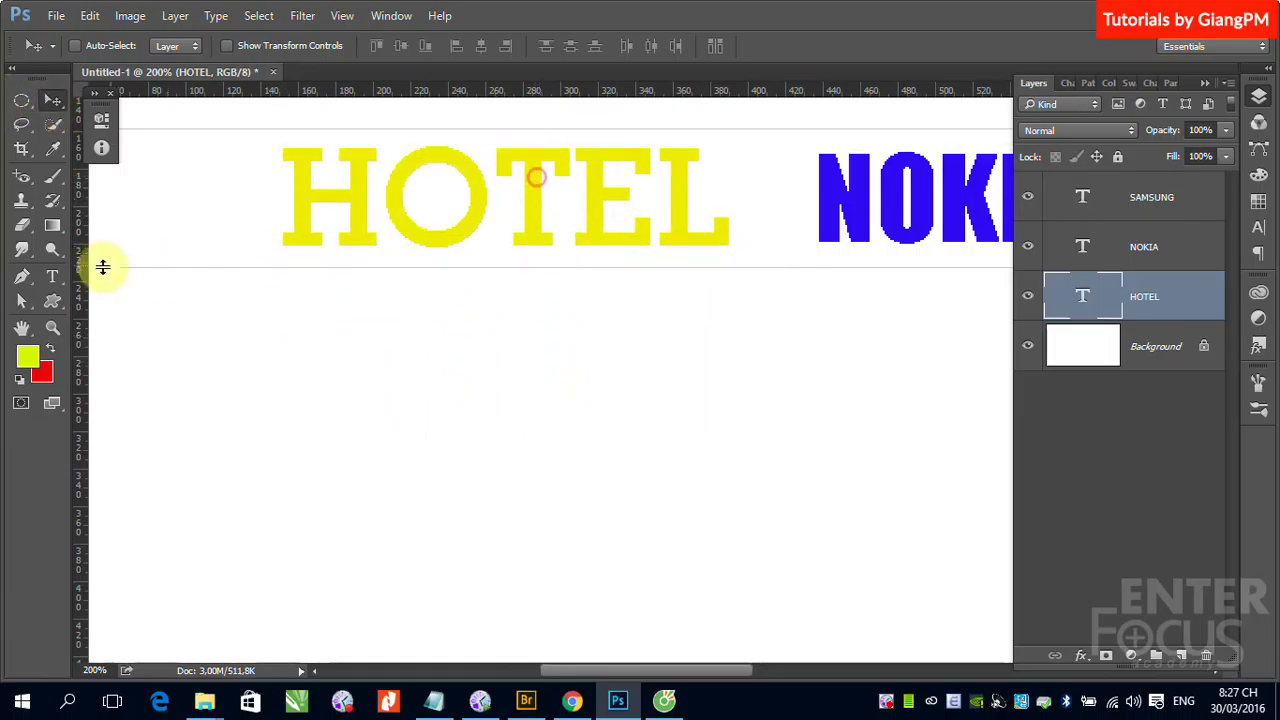
left_click(22, 276)
left_click(124, 52)
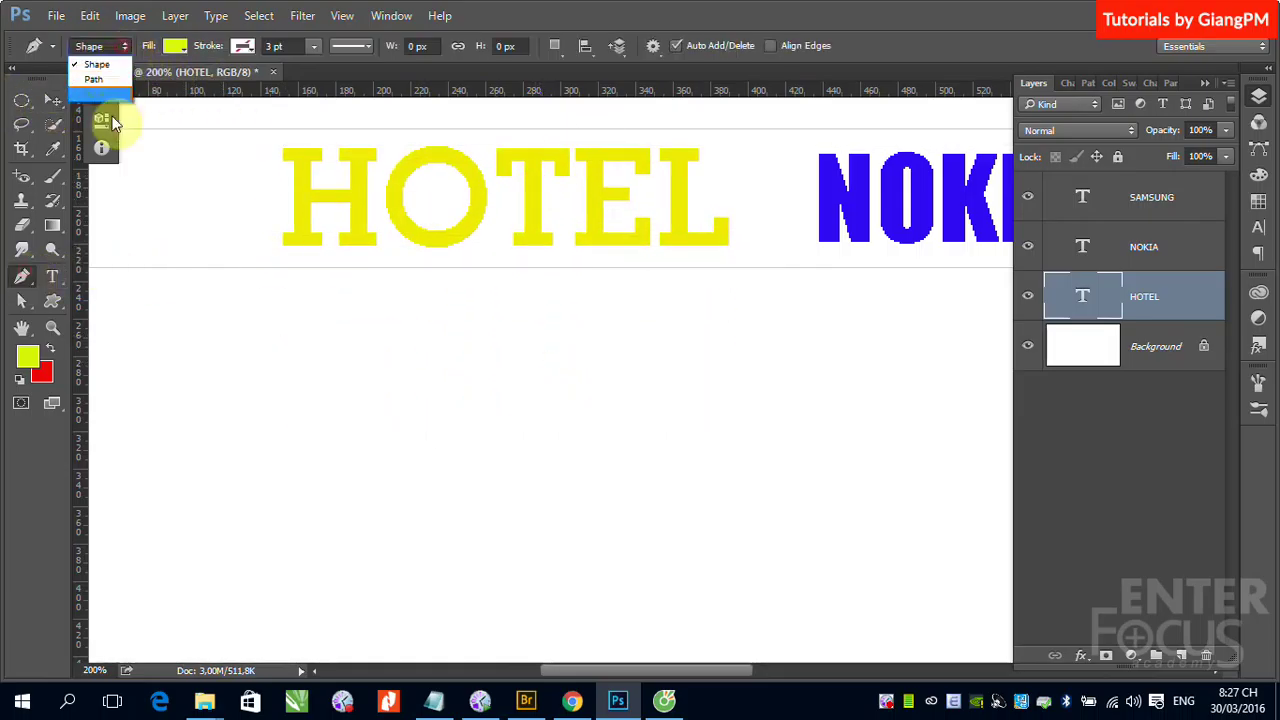
left_click(100, 78)
- Draw a three-anchor wavy open path across the lower canvas
left_click(163, 525)
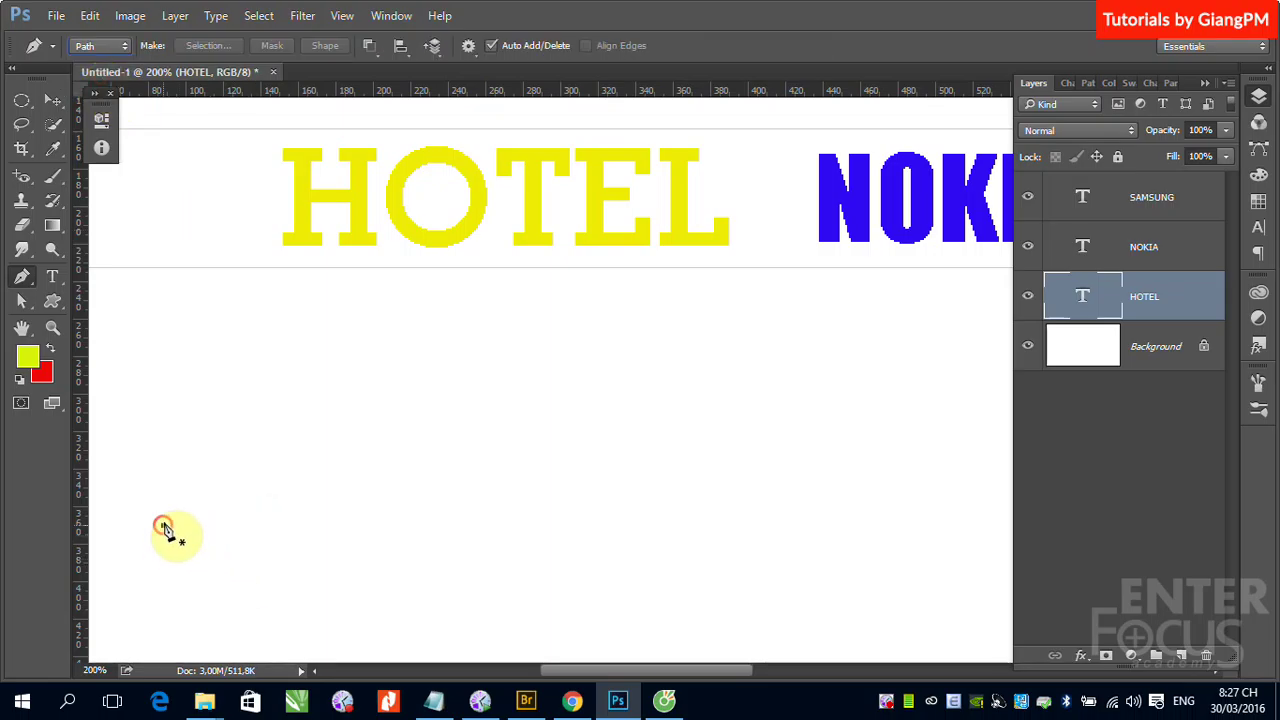
left_click_drag(592, 463, 847, 584)
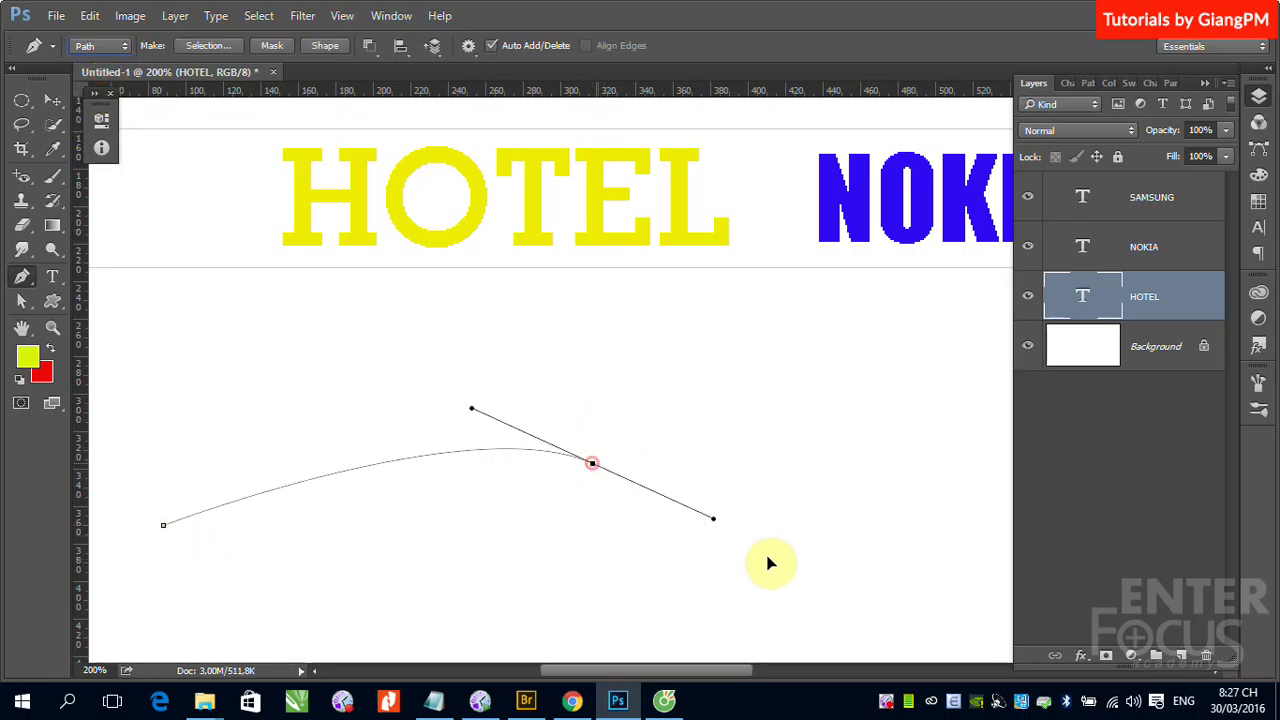
left_click(986, 475)
left_click(53, 104)
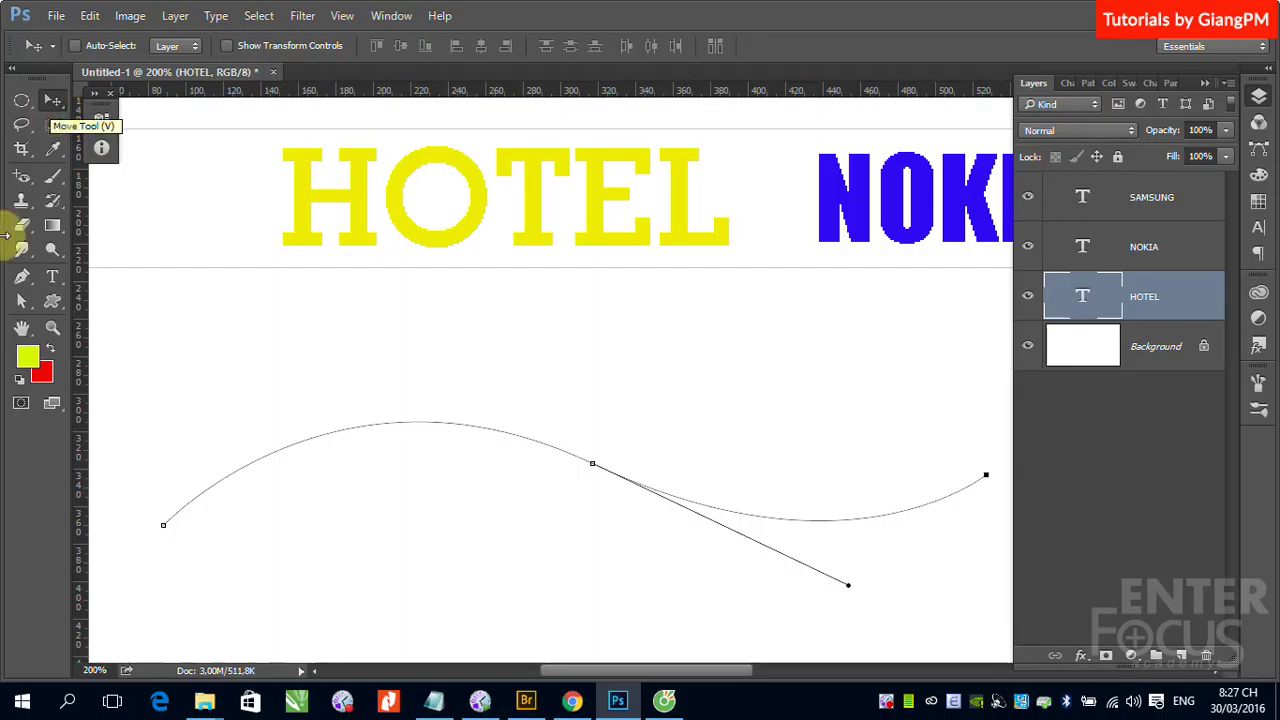
left_click(53, 276)
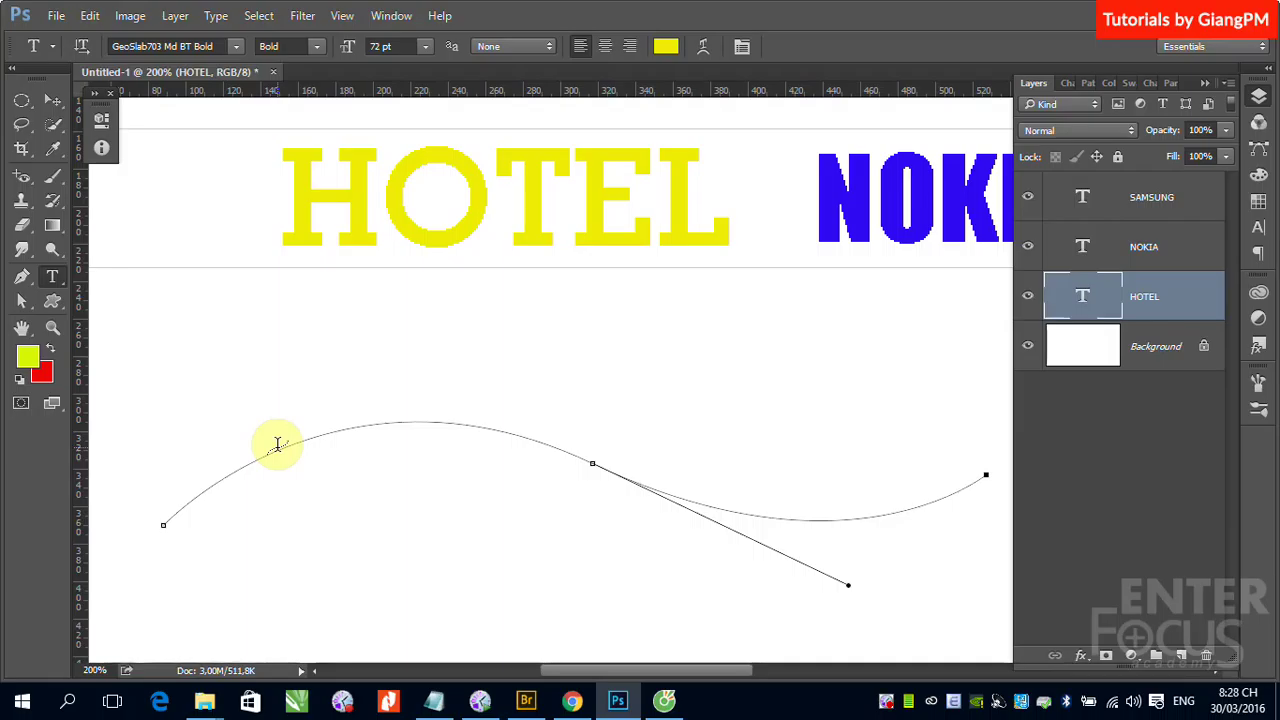
- Type yellow 'yuyytiu' along the wavy path and commit it
left_click(277, 450)
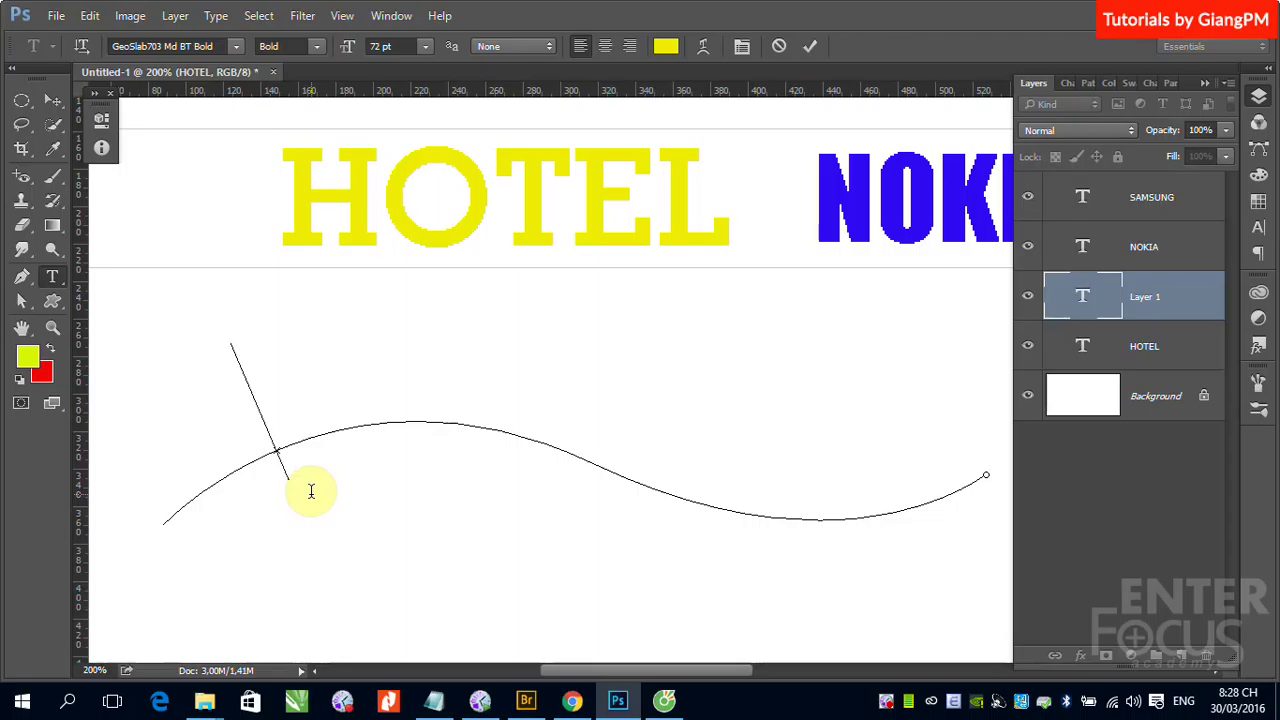
type("yuy")
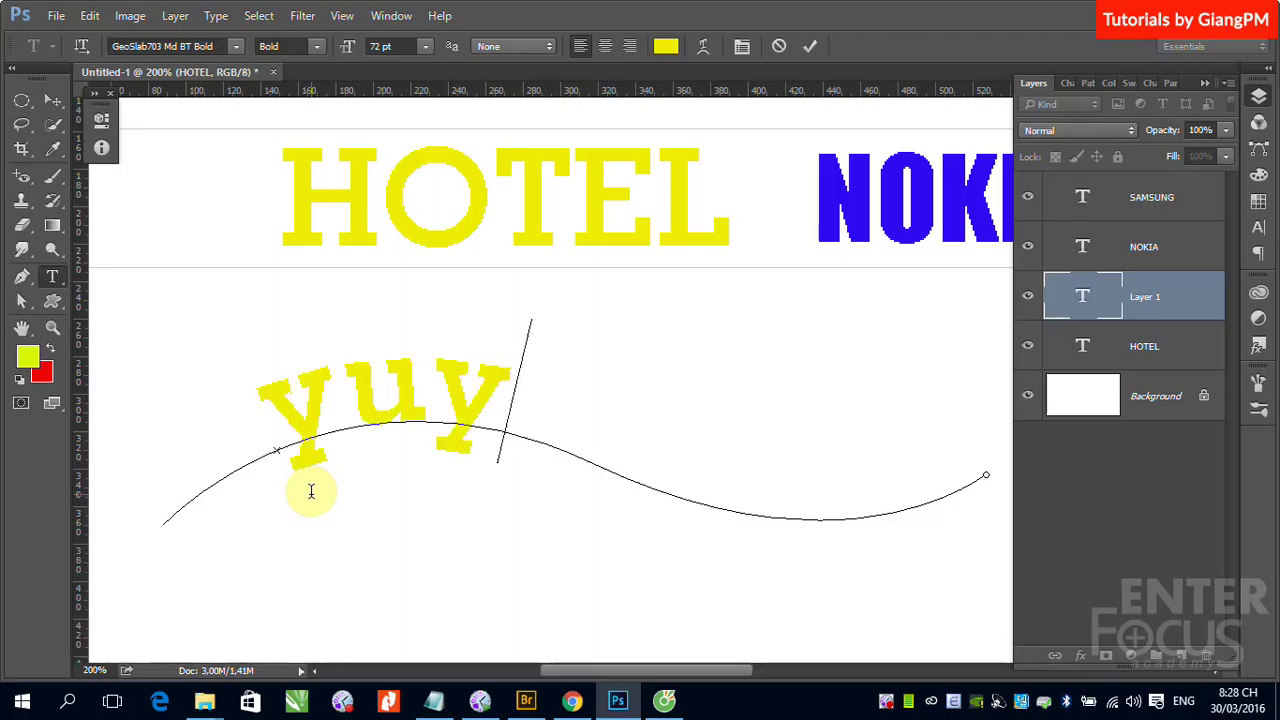
type("ytiu")
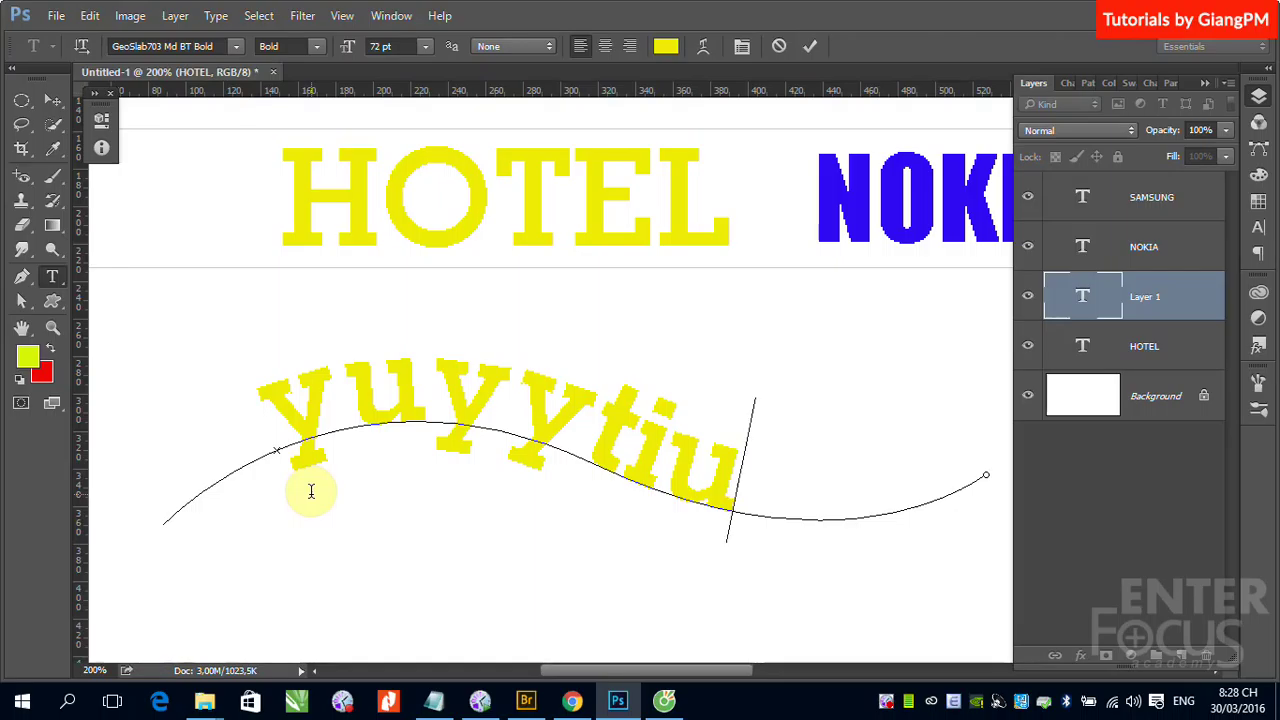
left_click(52, 101)
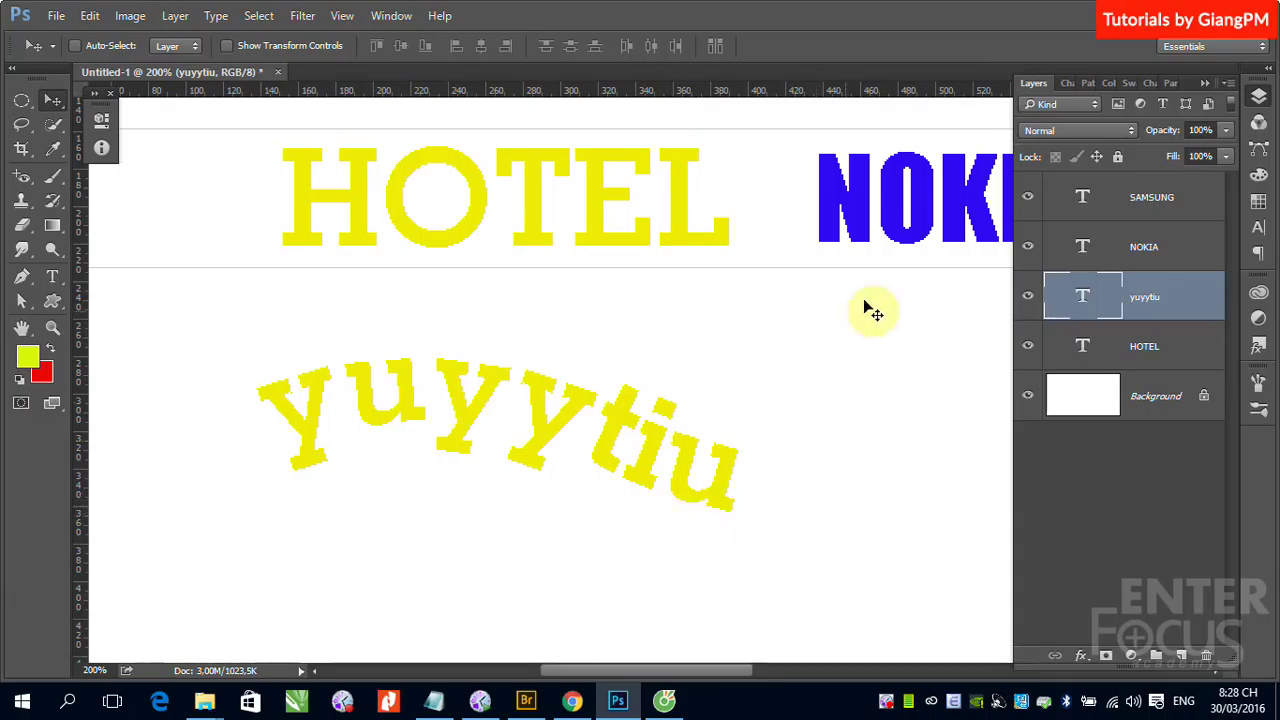
- Display the original Work Path from the Paths panel
left_click(1169, 85)
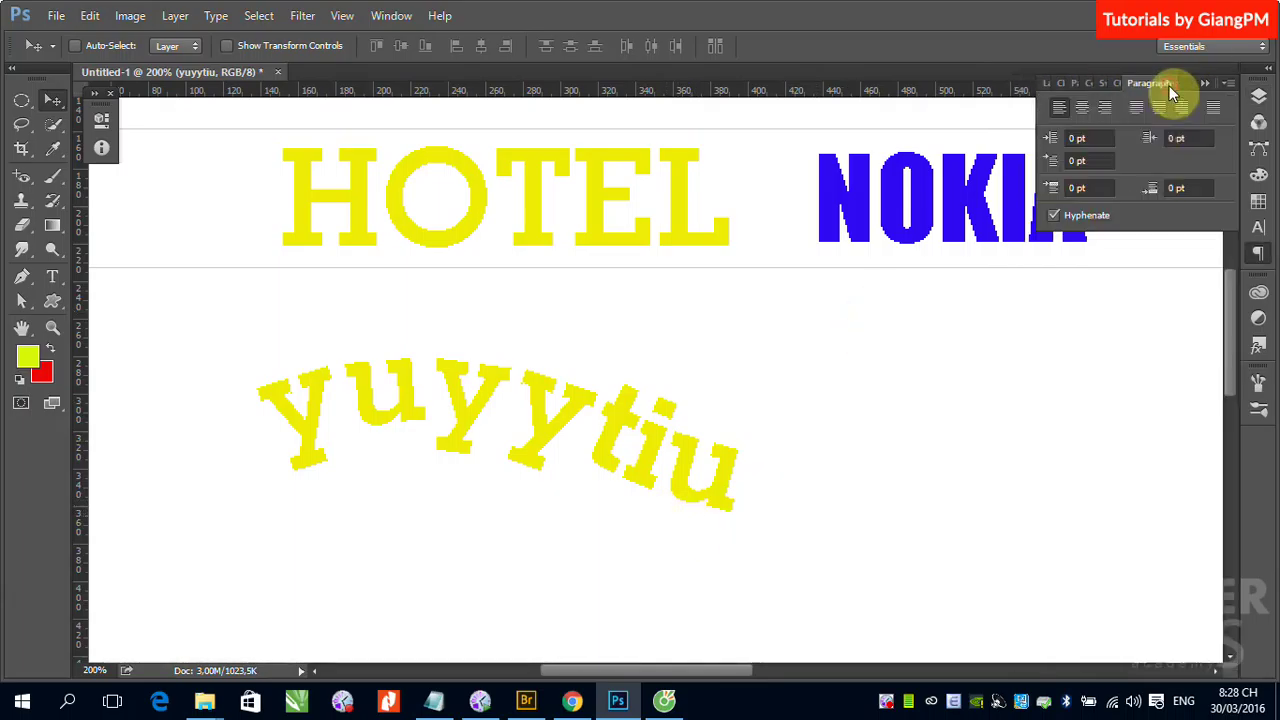
left_click(1258, 148)
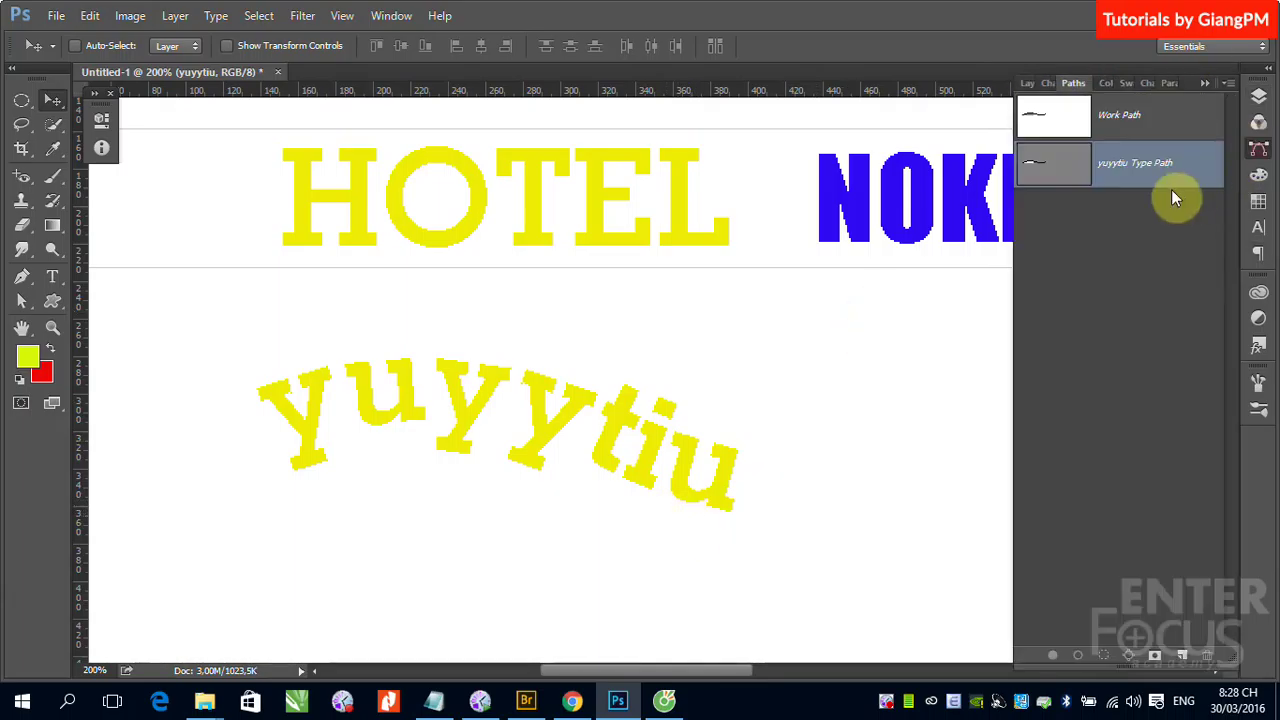
left_click(1127, 116)
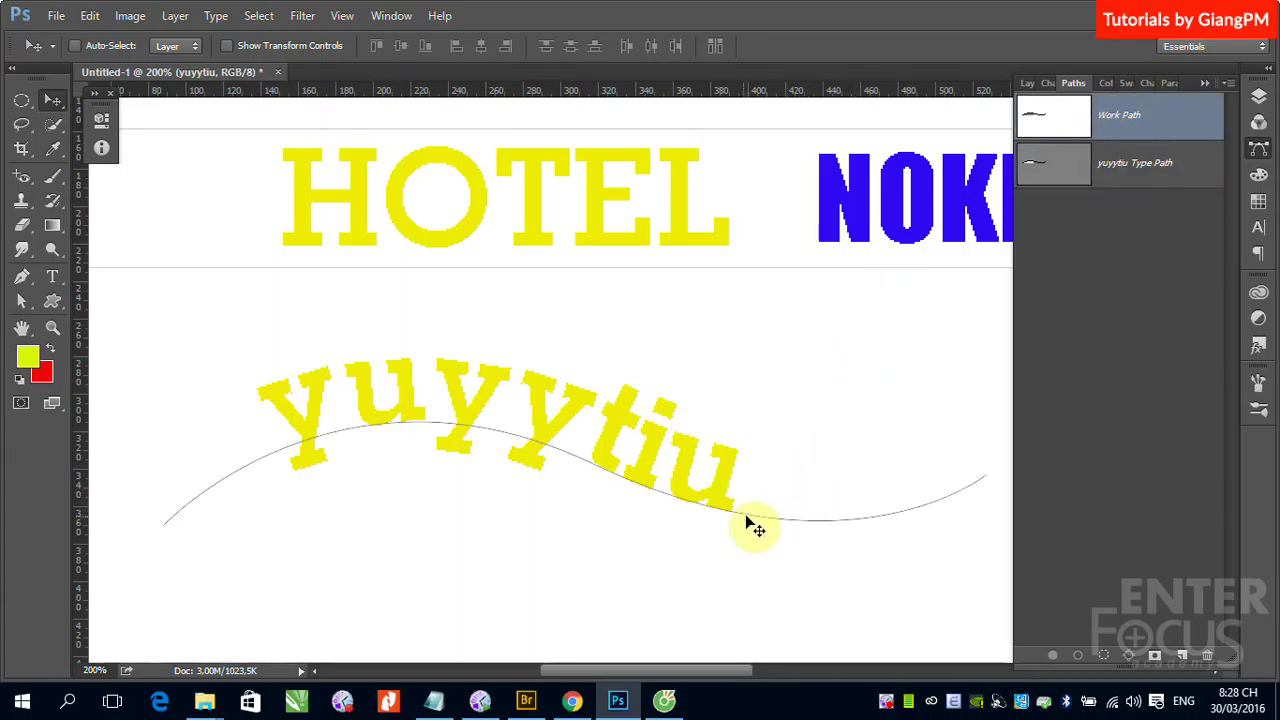
left_click(21, 302)
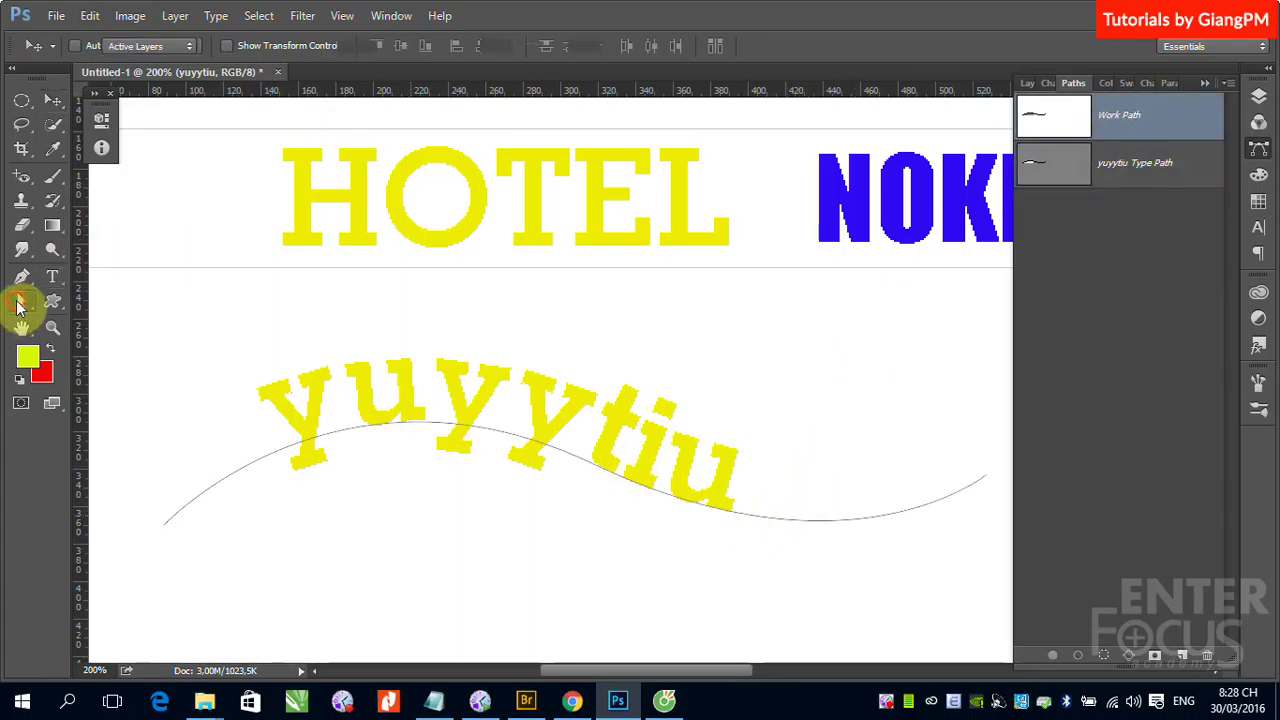
- Raise the Work Path's middle anchor into a taller arch and reshape its handle
left_click(200, 495)
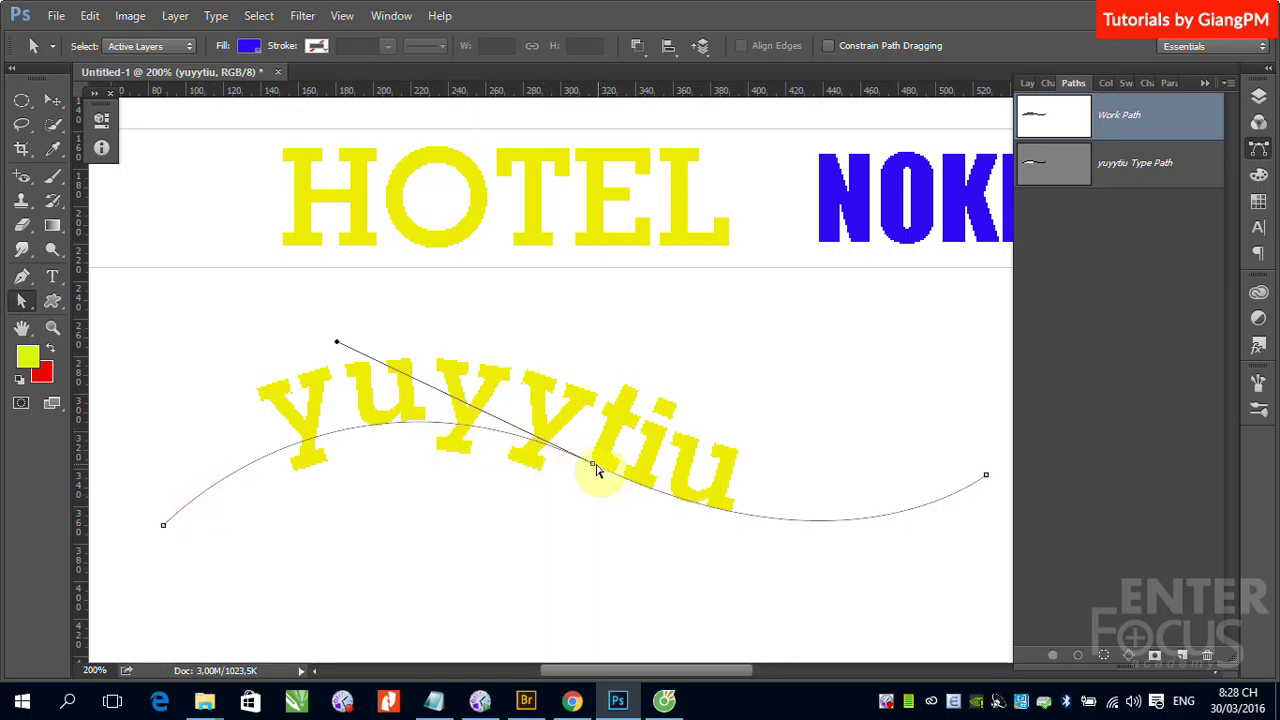
left_click_drag(592, 464, 603, 342)
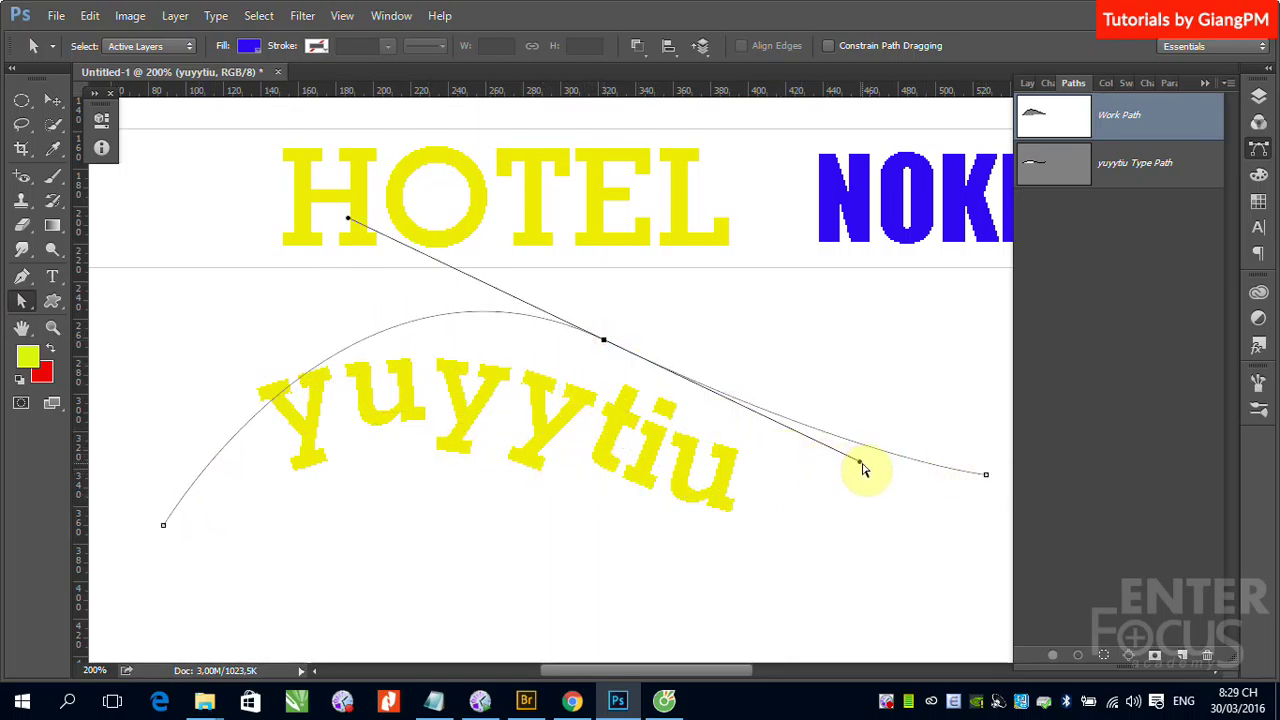
mouse_move(859, 461)
left_mouse_down()
mouse_move(672, 657)
mouse_move(714, 668)
left_mouse_up()
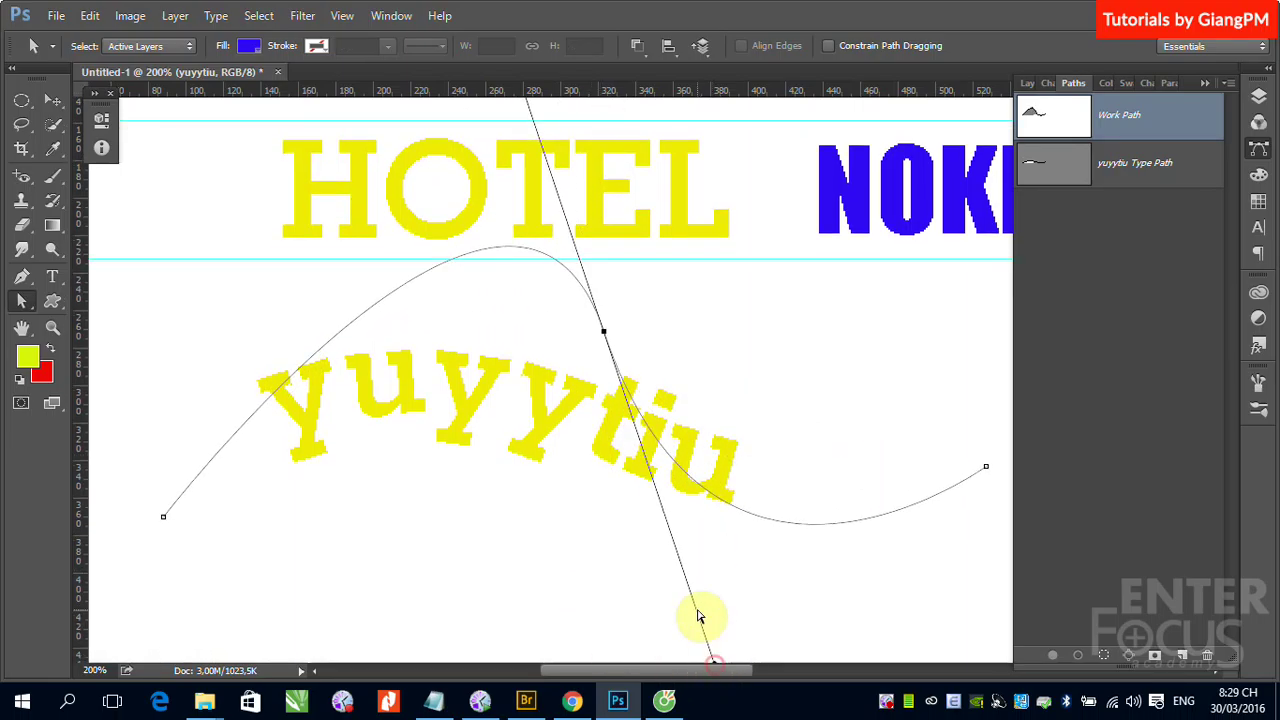
- Hide the Work Path and show the yuyytiu Type Path instead
left_click(53, 103)
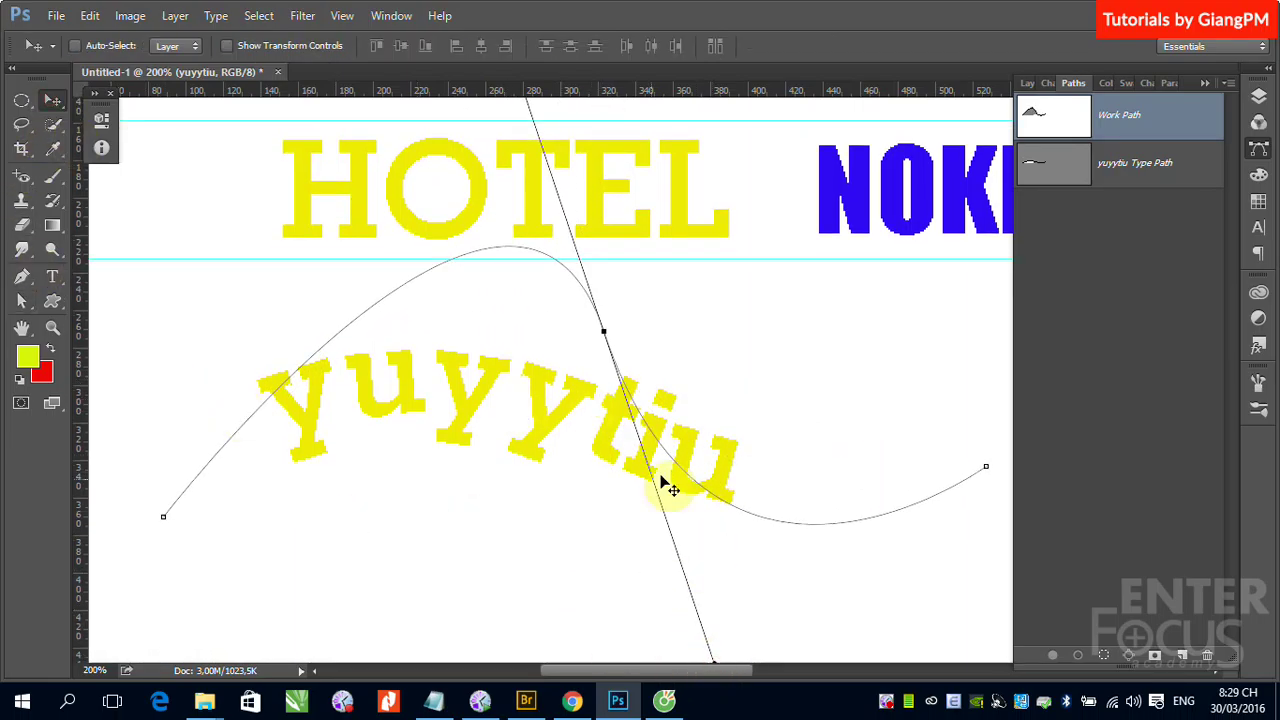
key("ctrl")
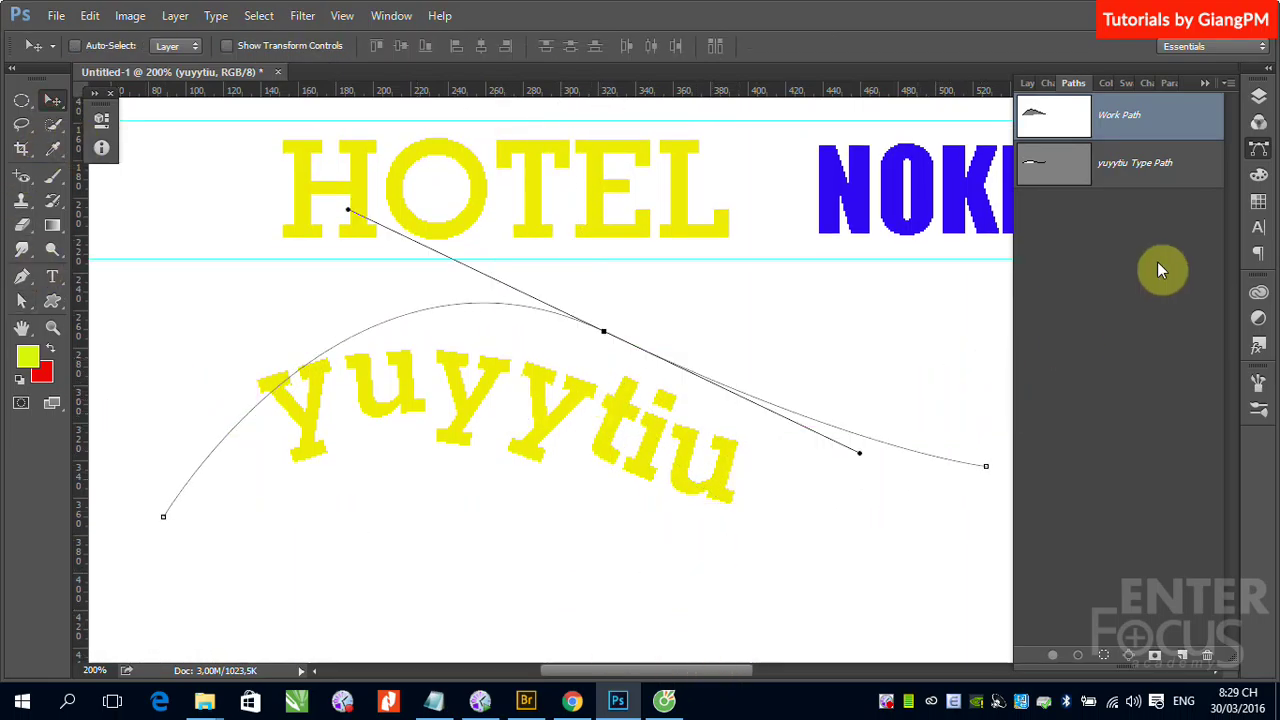
left_click(1175, 215)
left_click(1143, 175)
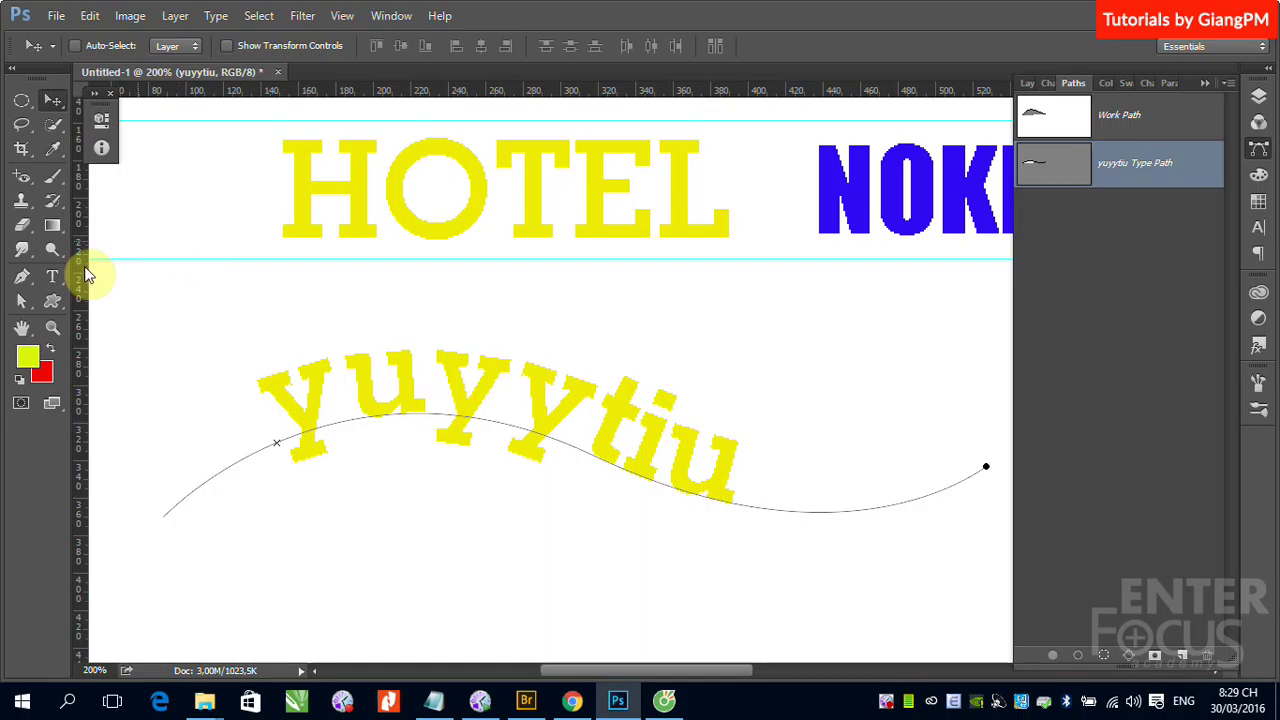
- Move the type path's middle anchor down-left and adjust its handles
left_click(22, 300)
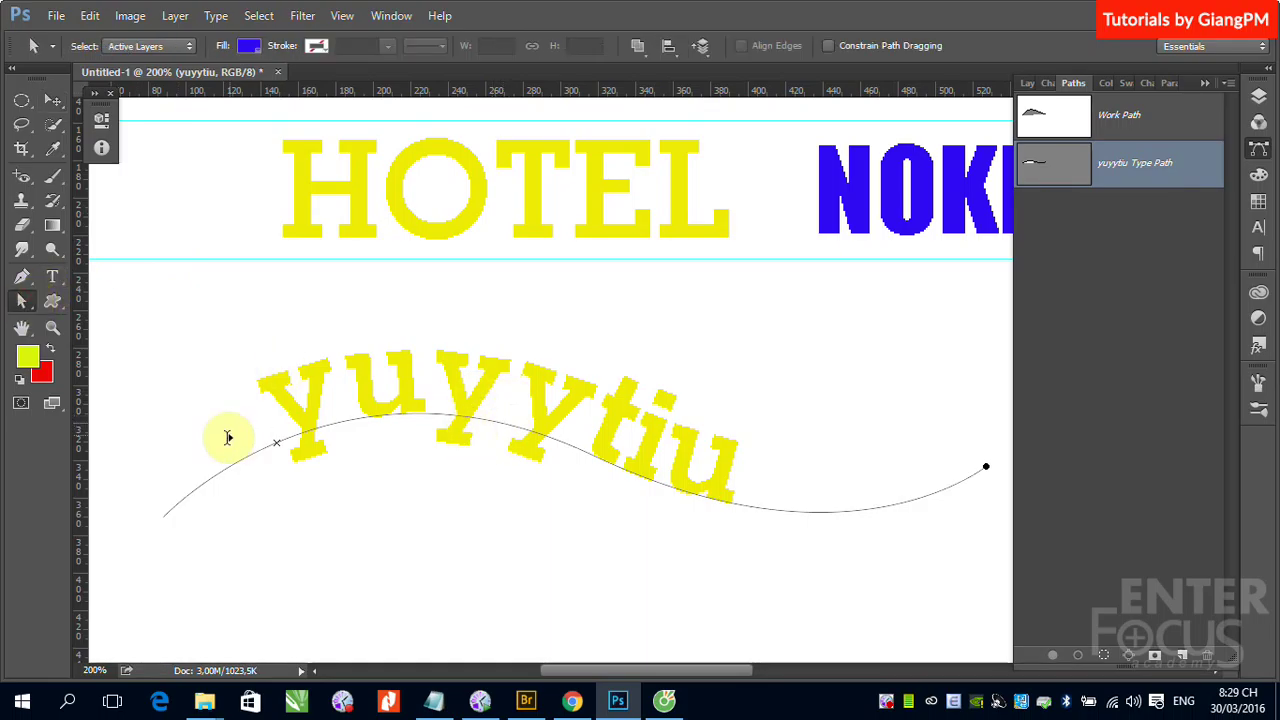
left_click(217, 483)
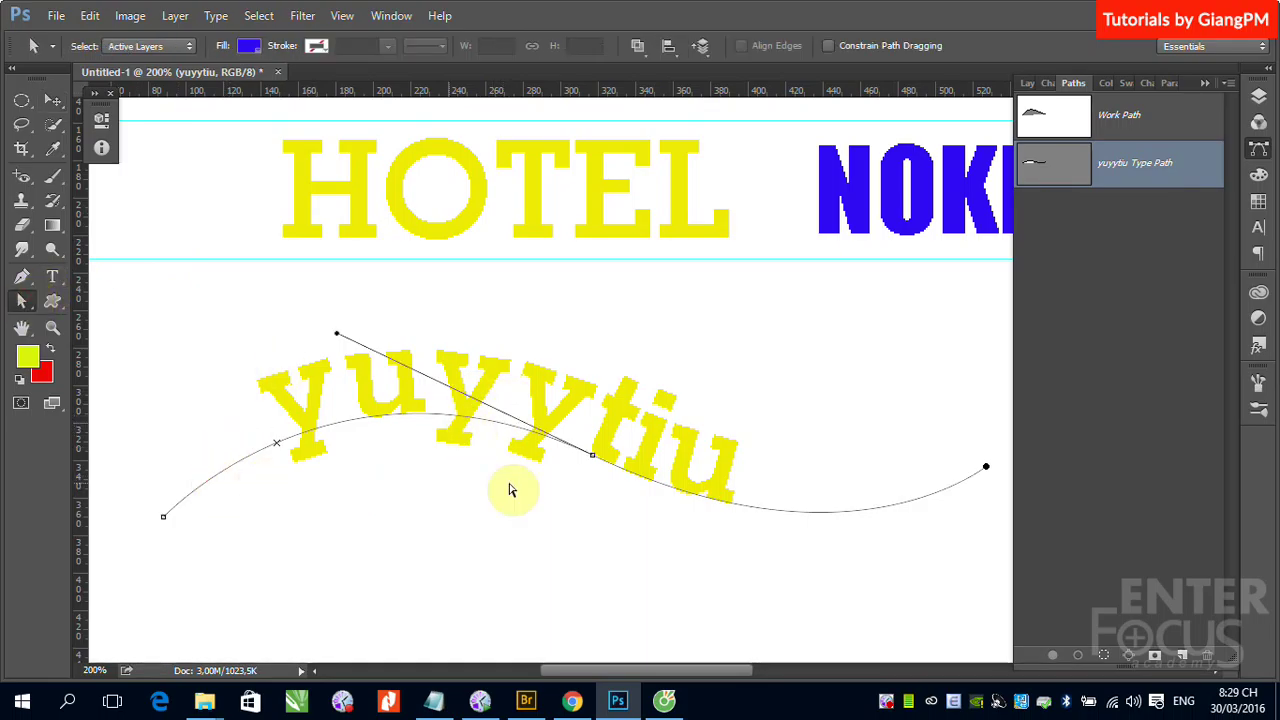
mouse_move(592, 462)
left_mouse_down()
mouse_move(425, 553)
mouse_move(757, 334)
mouse_move(507, 447)
left_mouse_up()
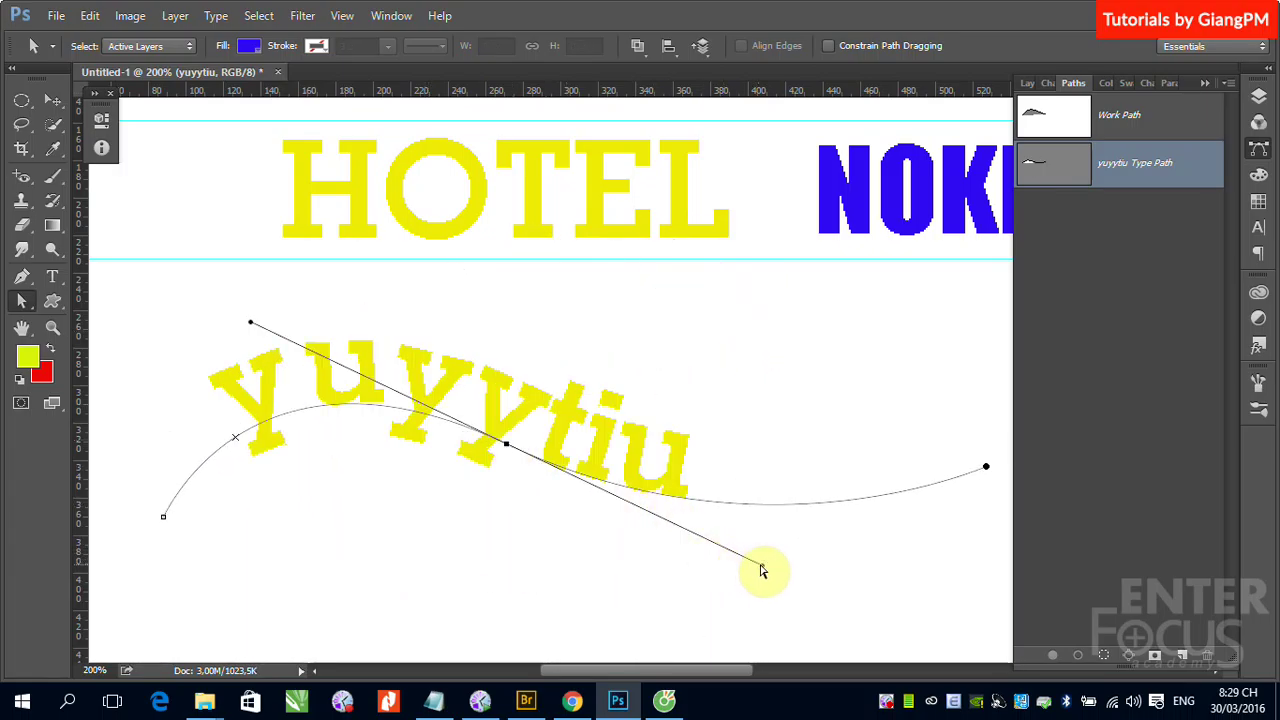
left_click_drag(763, 567, 497, 624)
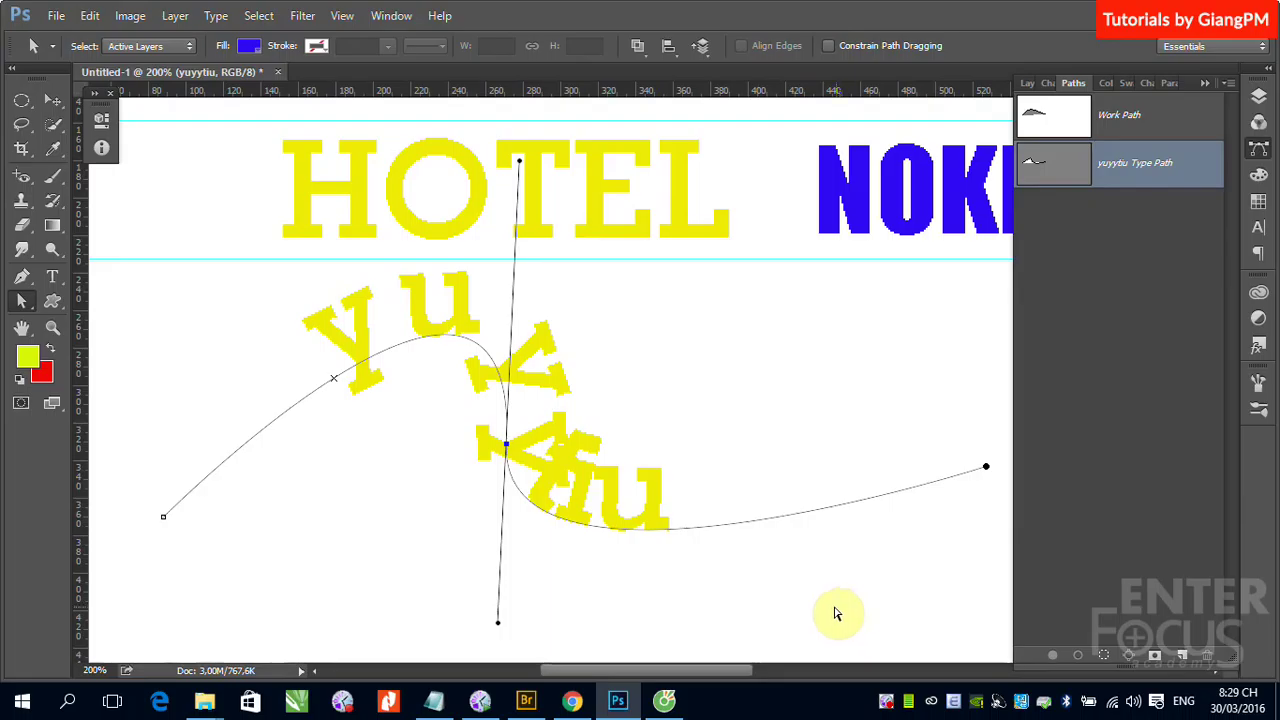
left_click_drag(498, 622, 507, 530)
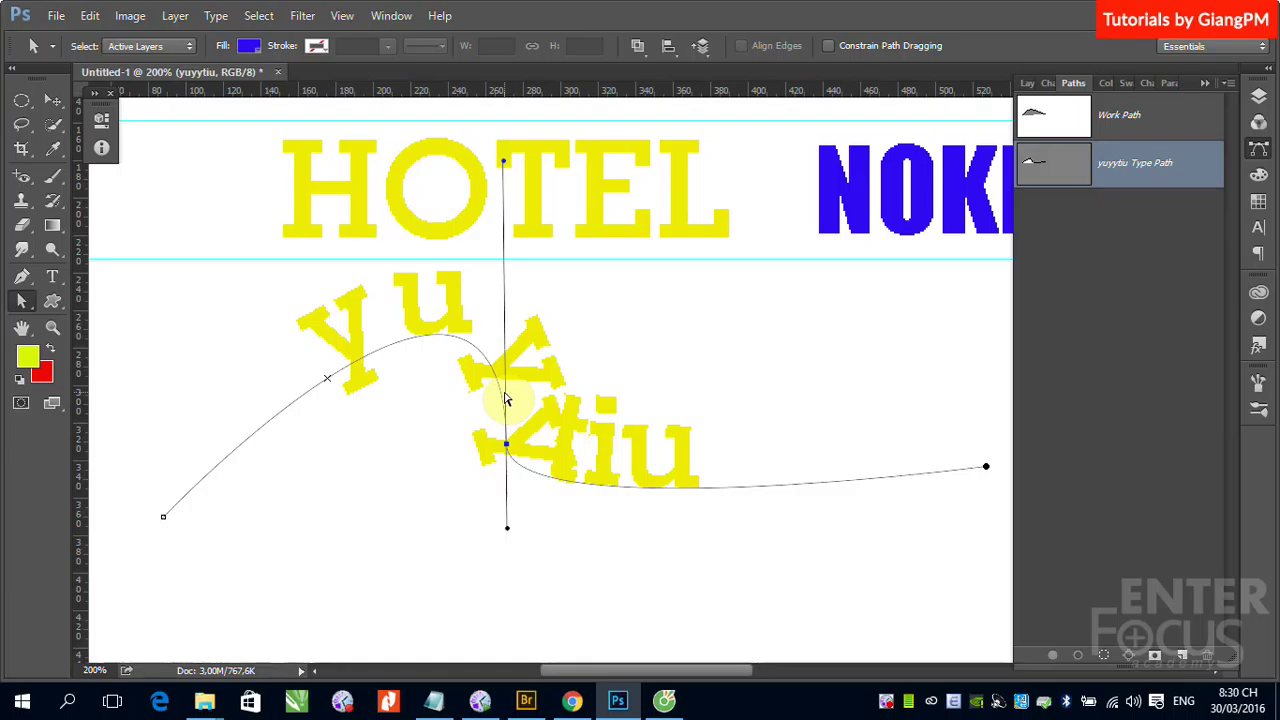
- Undo the last two handle edits and redisplay the yuyytiu type path
key("ctrl+alt+z")
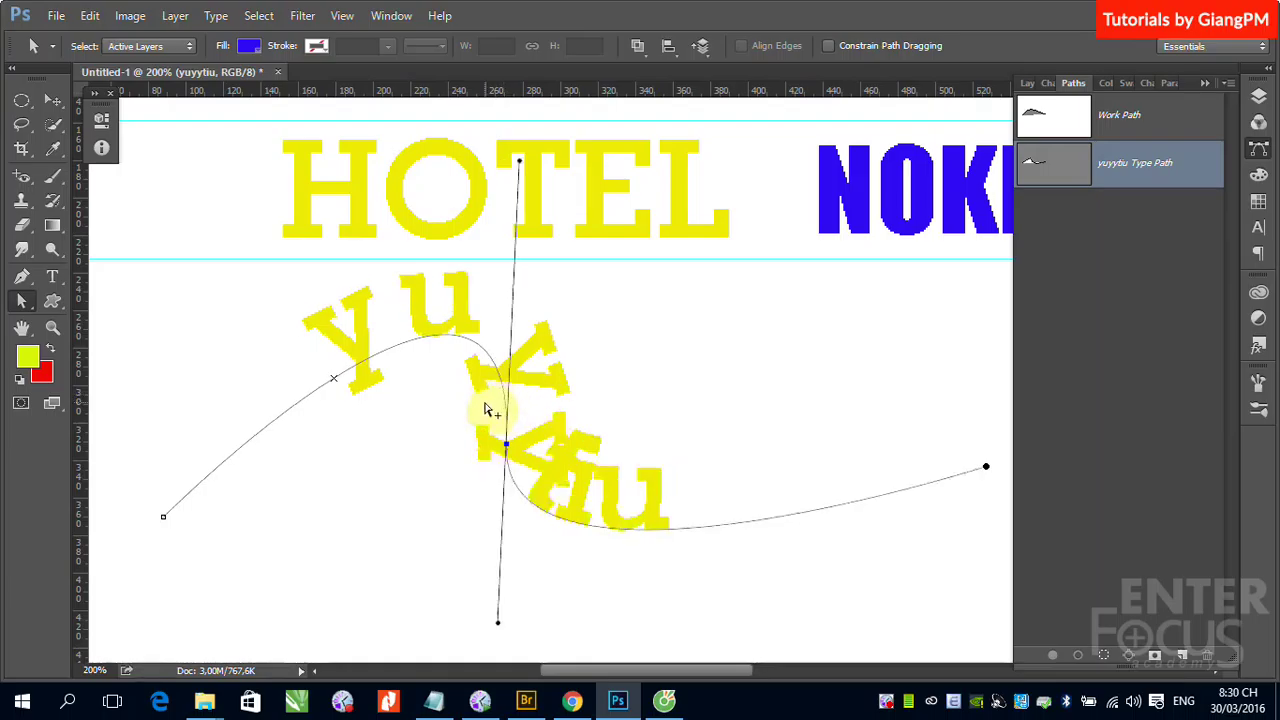
key("ctrl+alt+z")
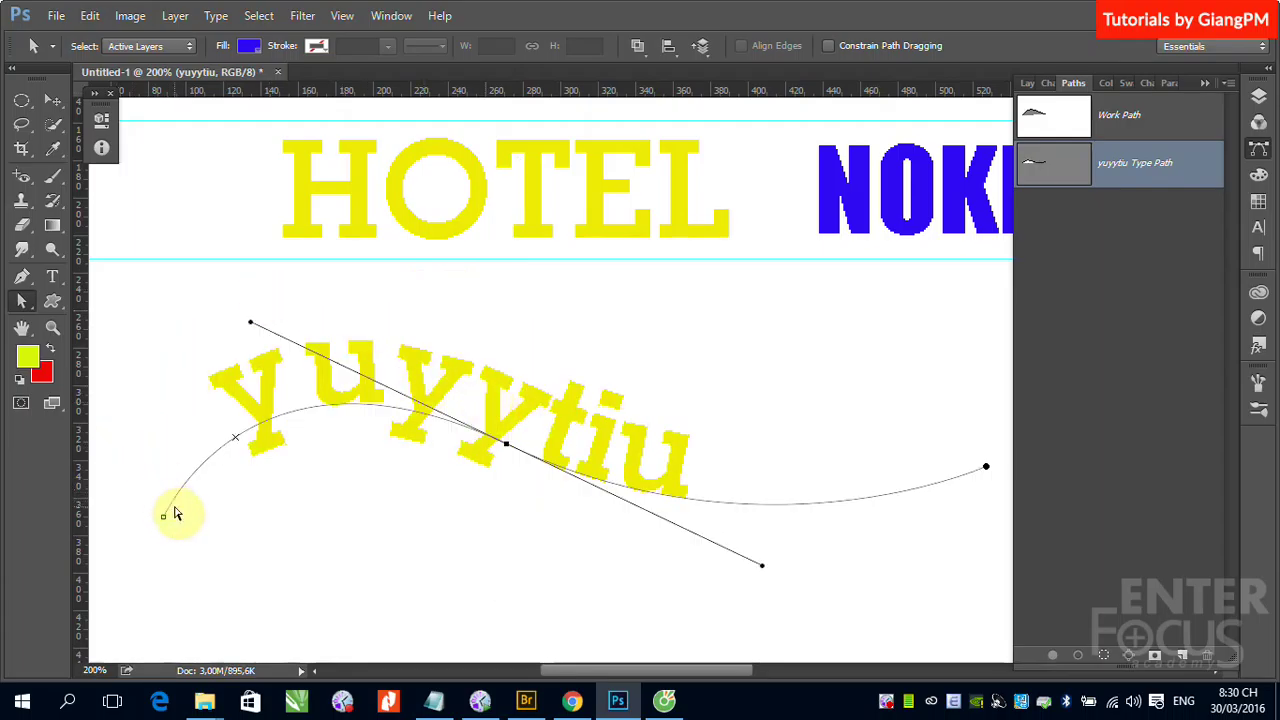
left_click(289, 553)
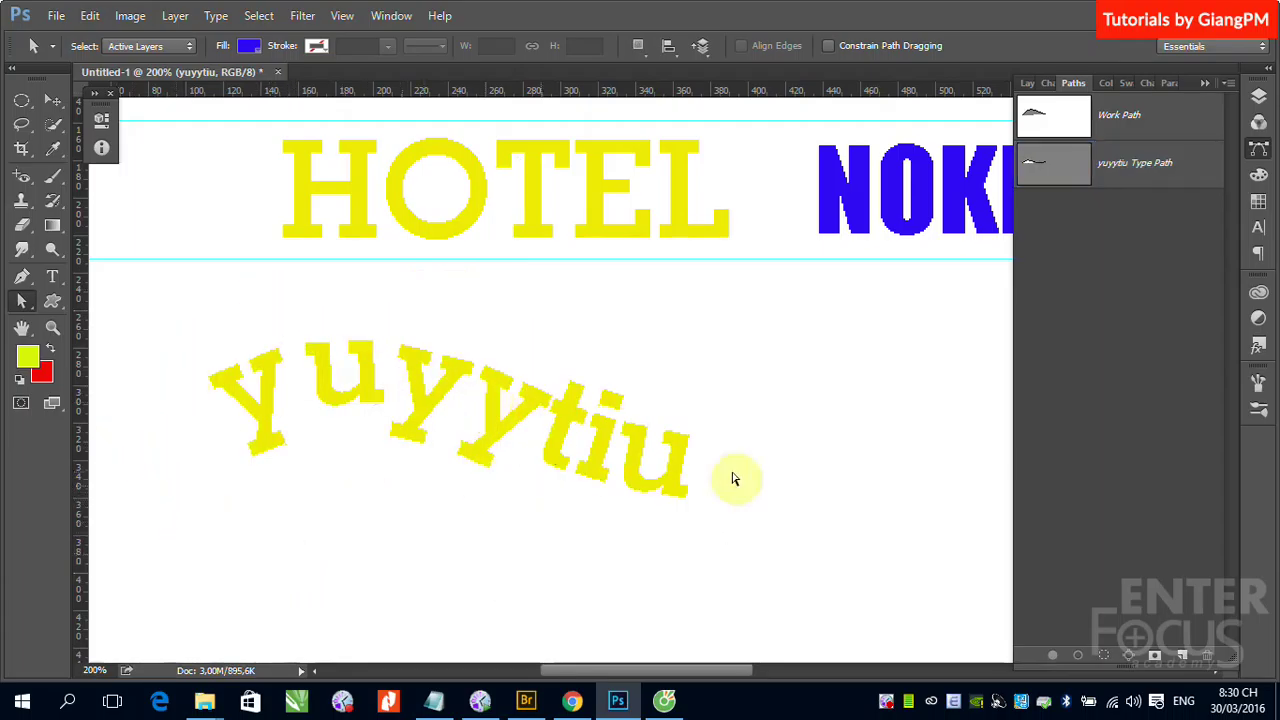
left_click(1115, 186)
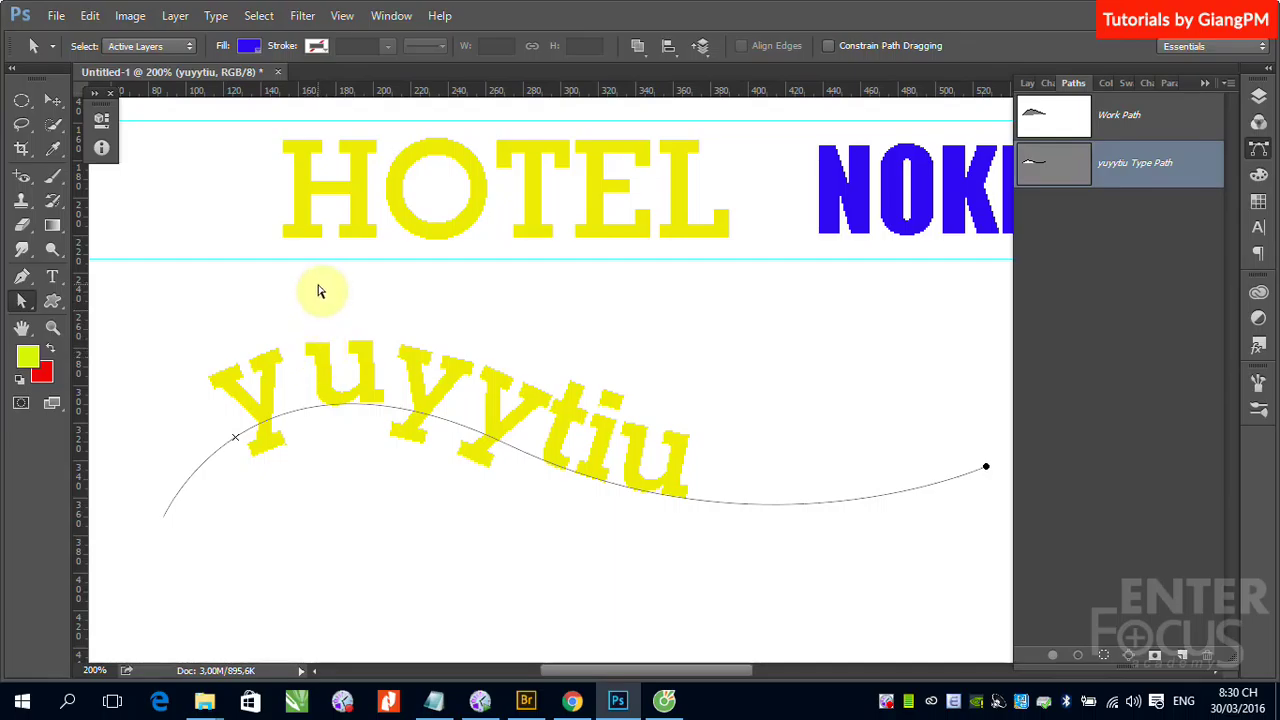
- Slide the yuyytiu text's start point left so the whole word shows
left_click(319, 358)
mouse_move(319, 358)
left_mouse_down()
mouse_move(452, 418)
mouse_move(207, 392)
left_mouse_up()
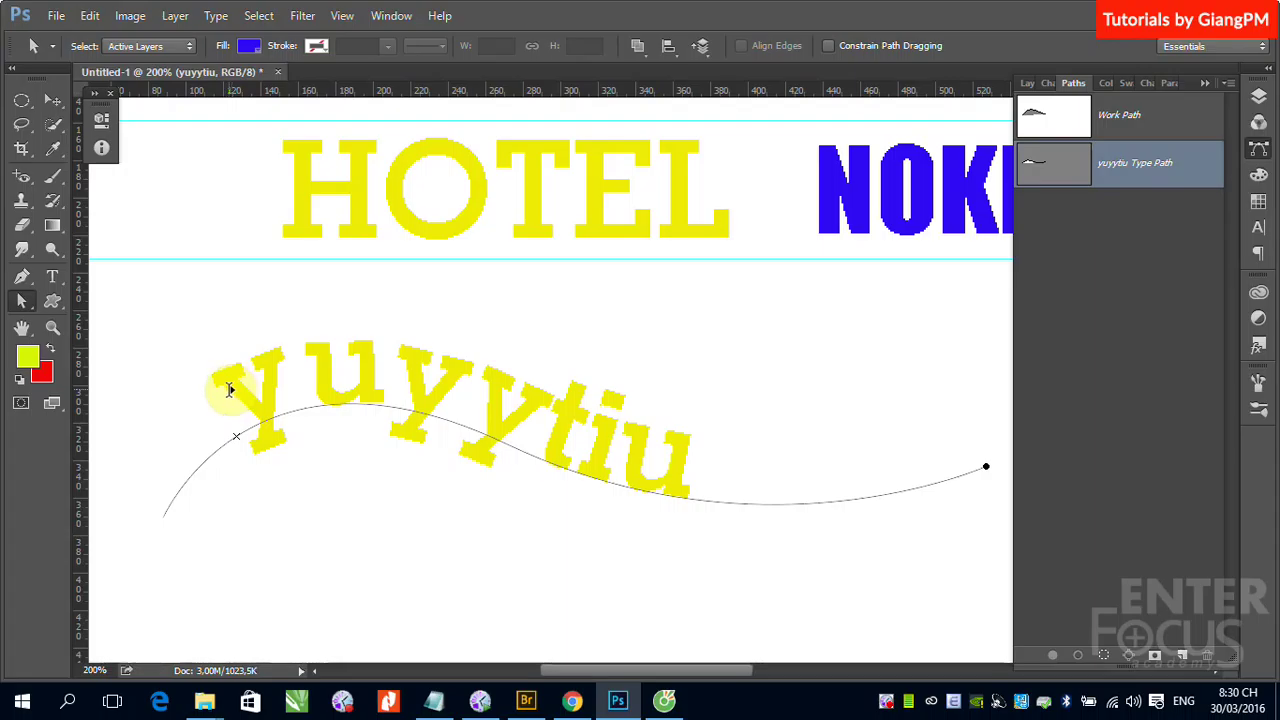
left_click_drag(231, 389, 149, 497)
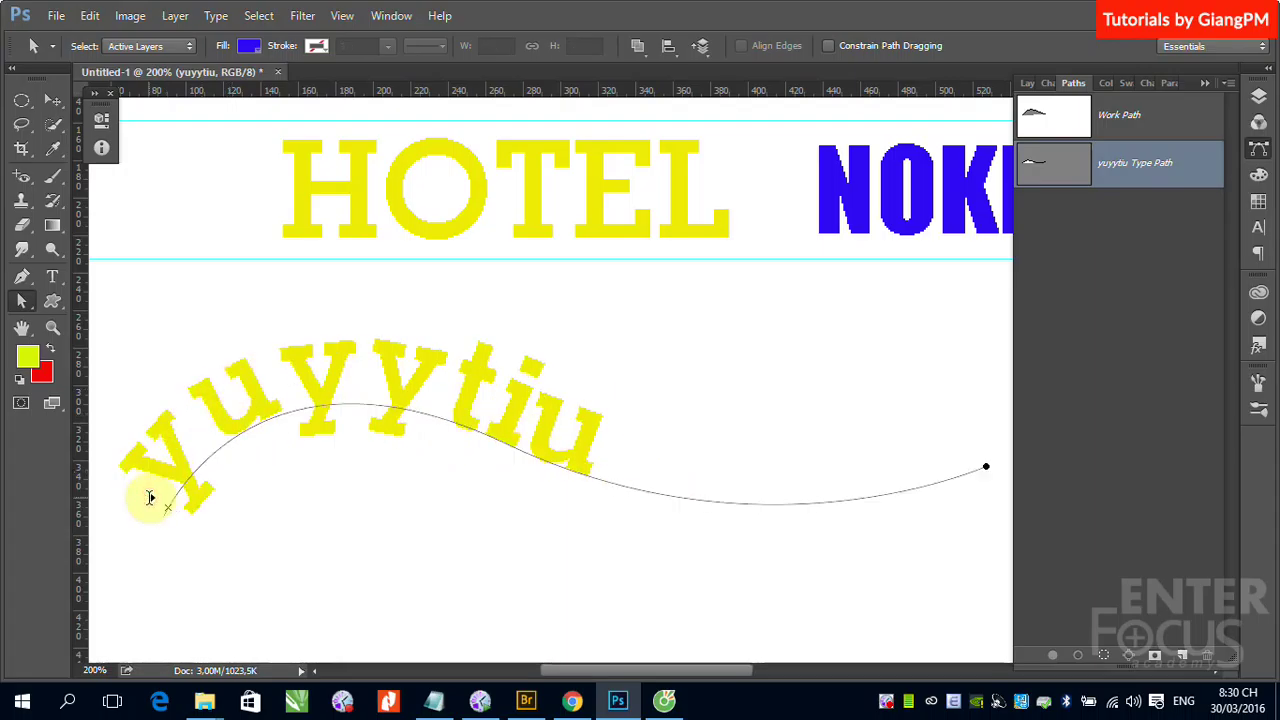
left_click_drag(149, 497, 252, 386)
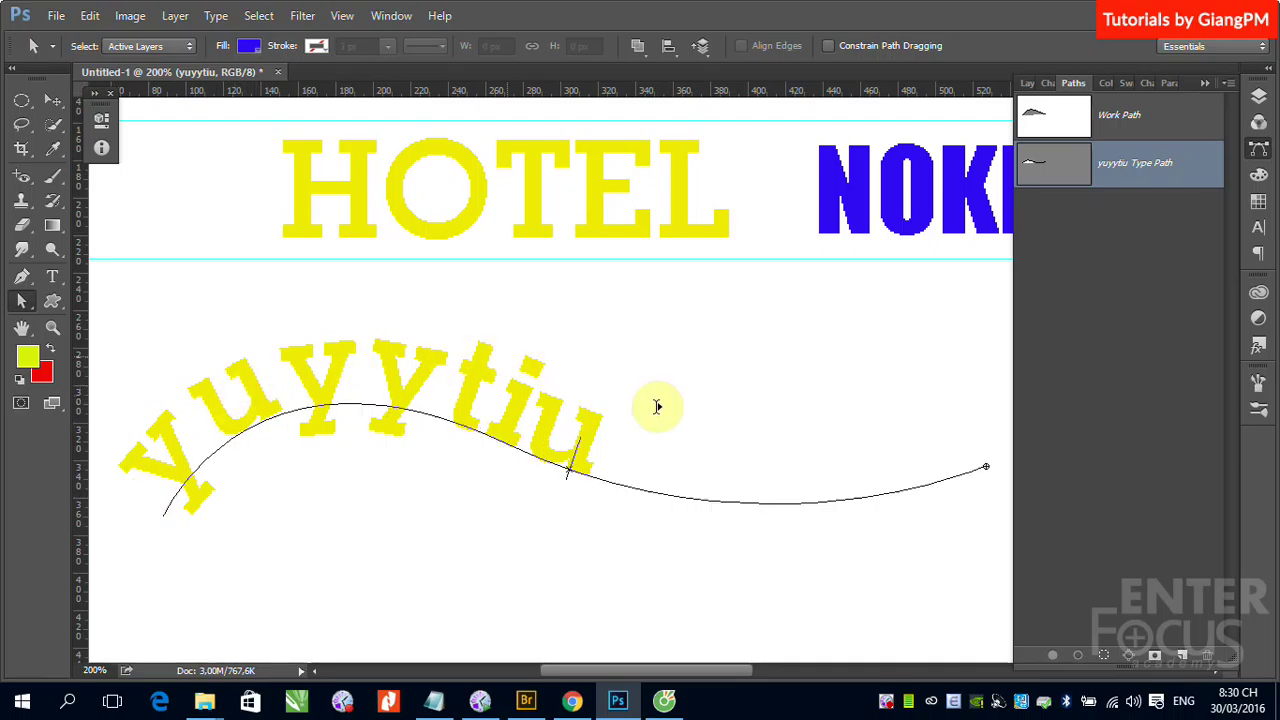
left_click(729, 420)
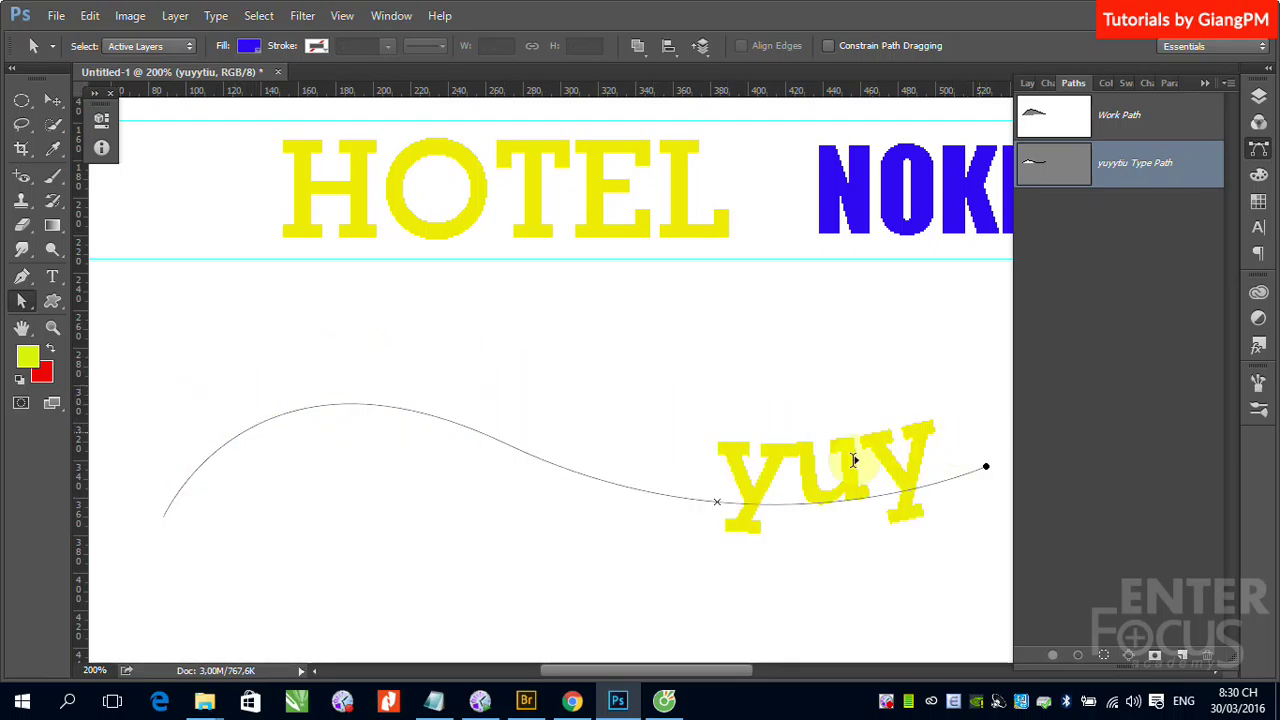
left_click_drag(730, 463, 485, 427)
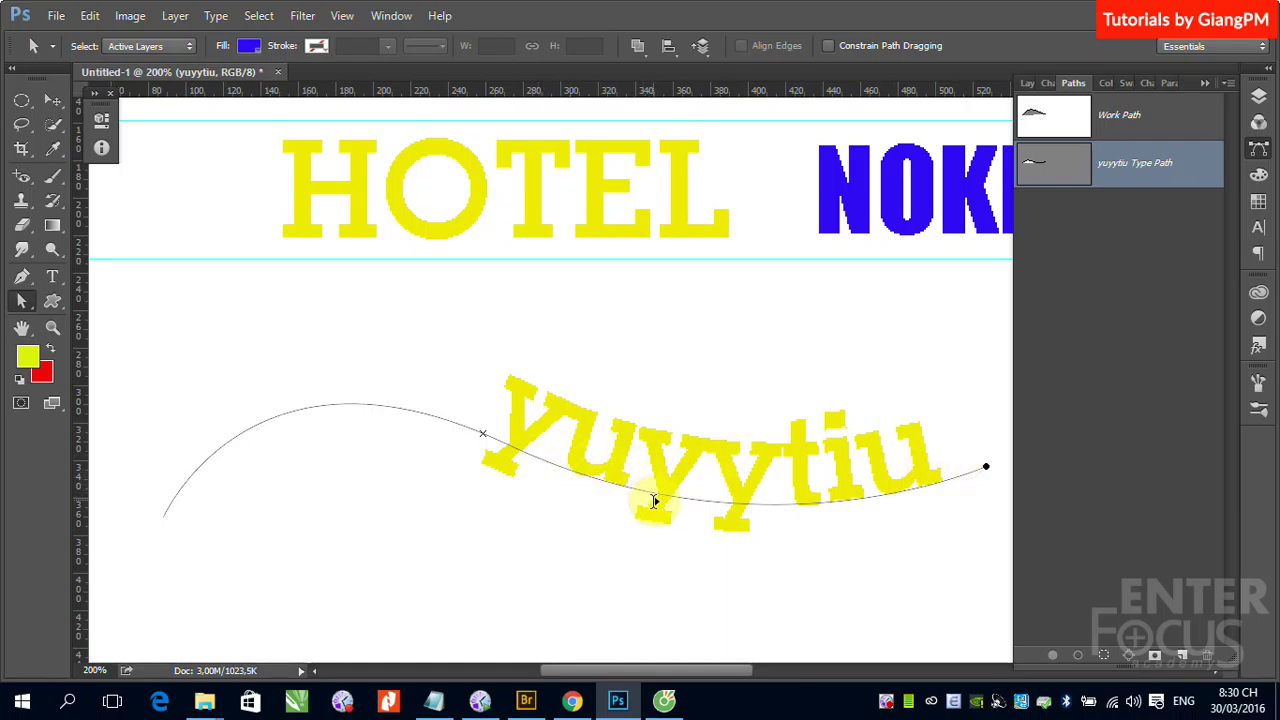
- Flip the text to the curve's underside and shift its start further left
left_click_drag(667, 490, 644, 567)
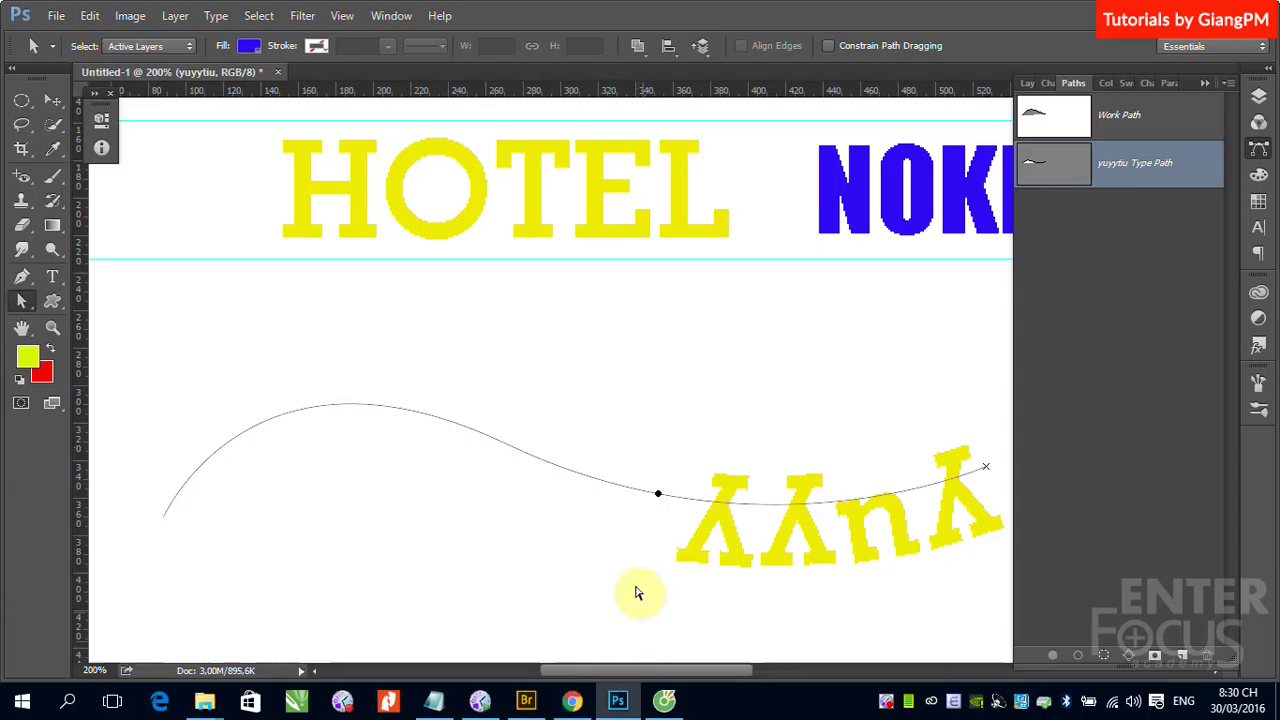
left_click(703, 538)
left_click_drag(487, 538, 364, 515)
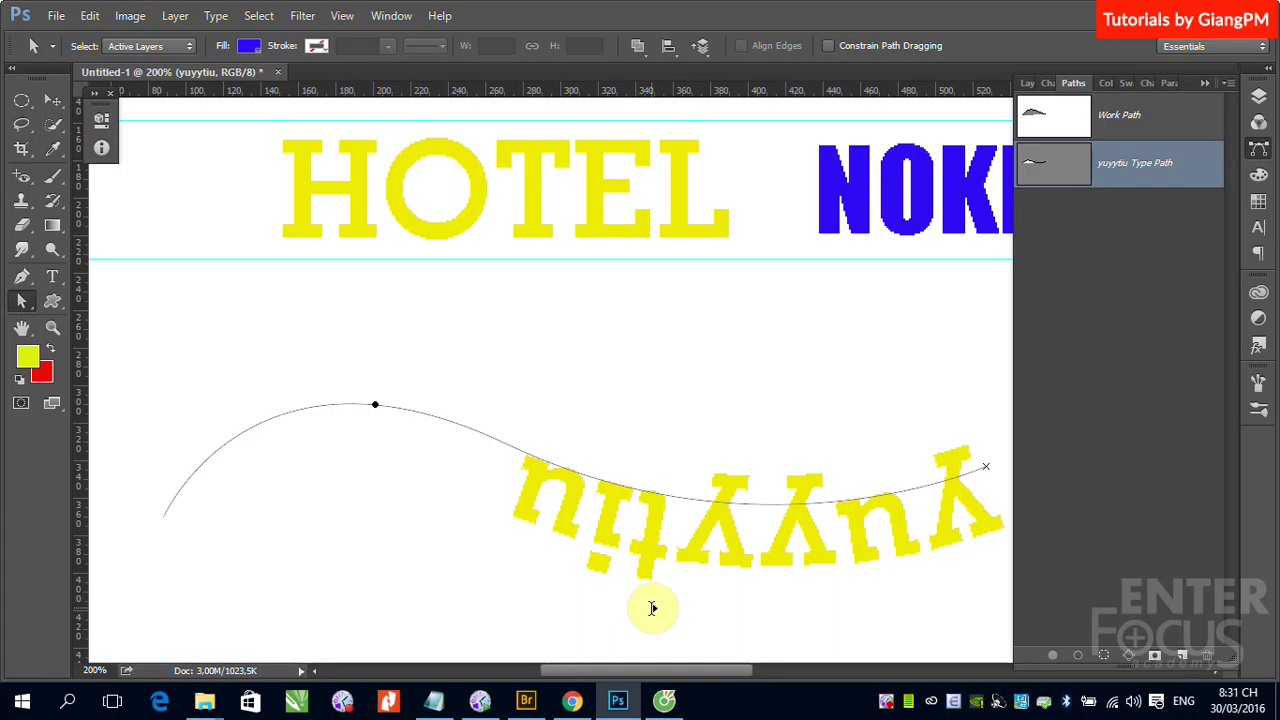
left_click(217, 16)
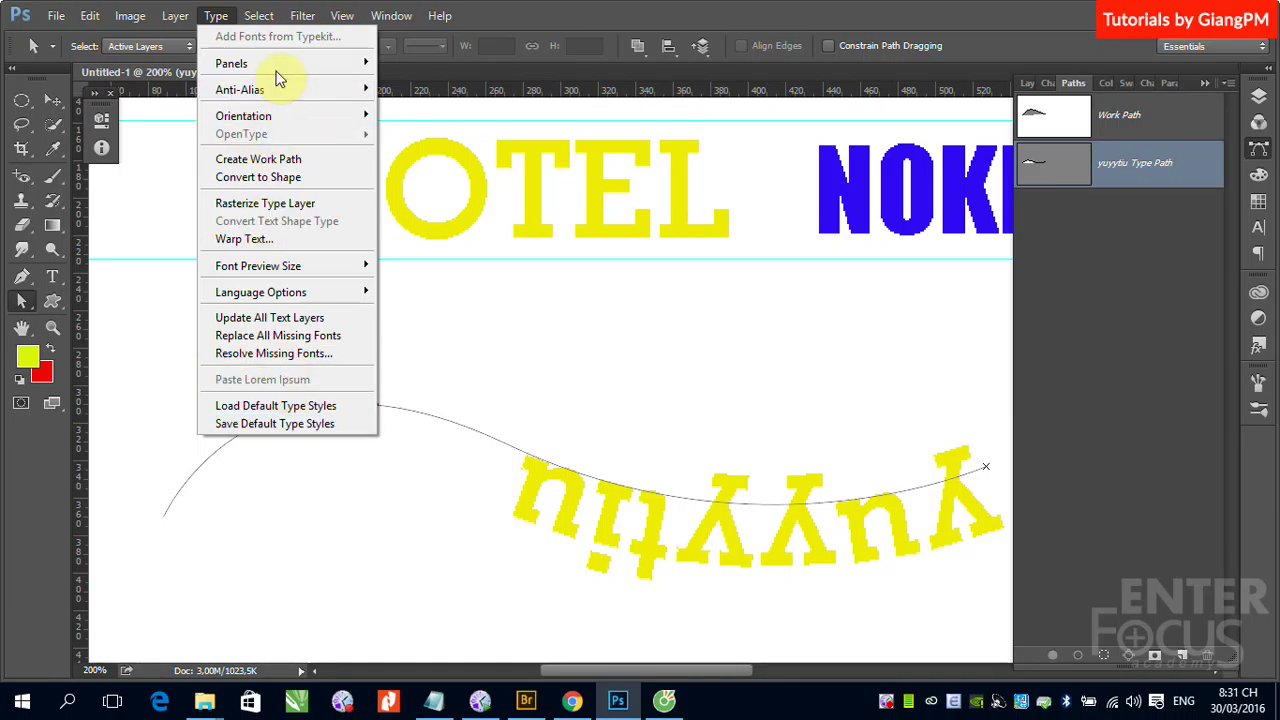
mouse_move(231, 63)
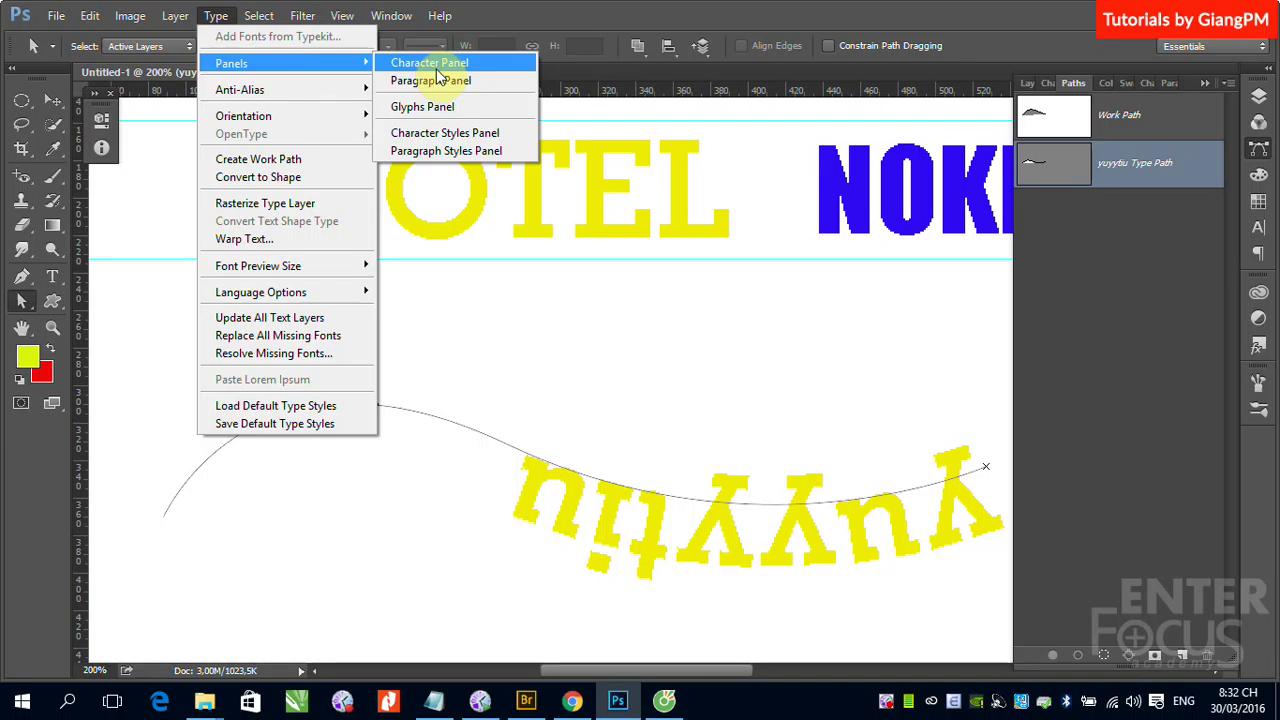
- Delete the upside-down yuyytiu path text layer and zoom out to 50%
left_click(1258, 230)
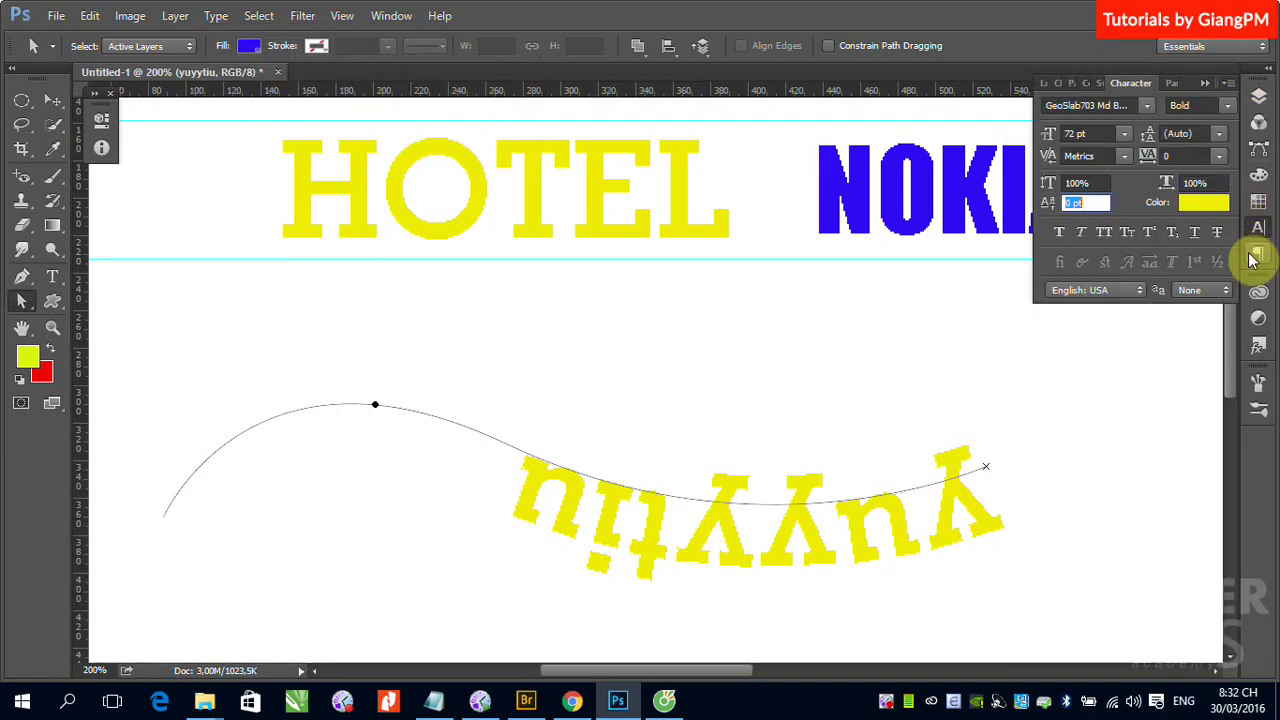
left_click(1258, 253)
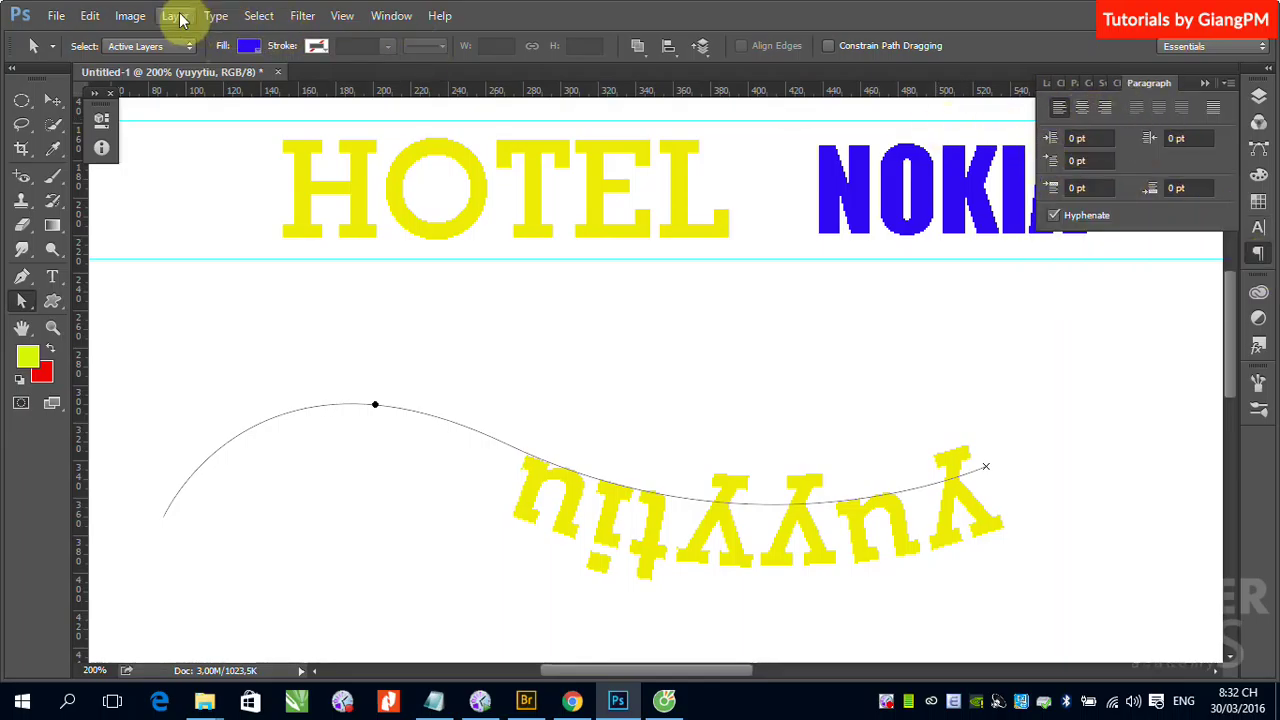
left_click(51, 101)
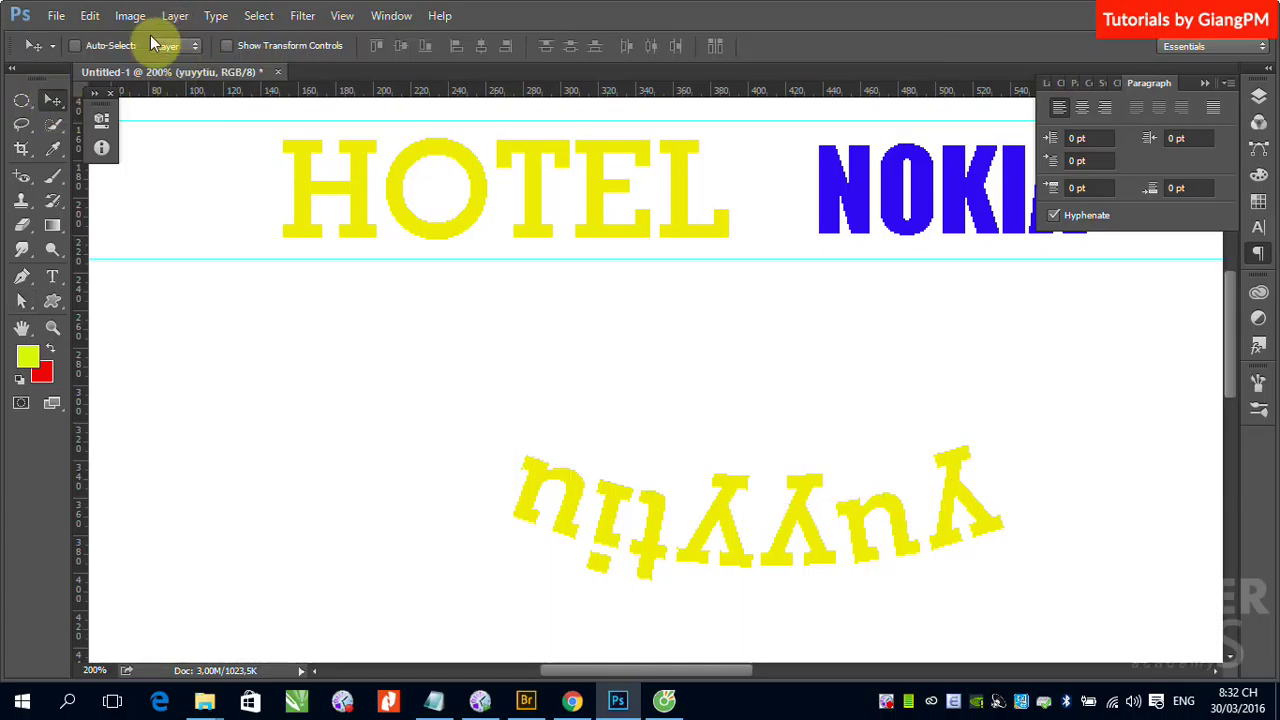
right_click(654, 511)
left_click(703, 523)
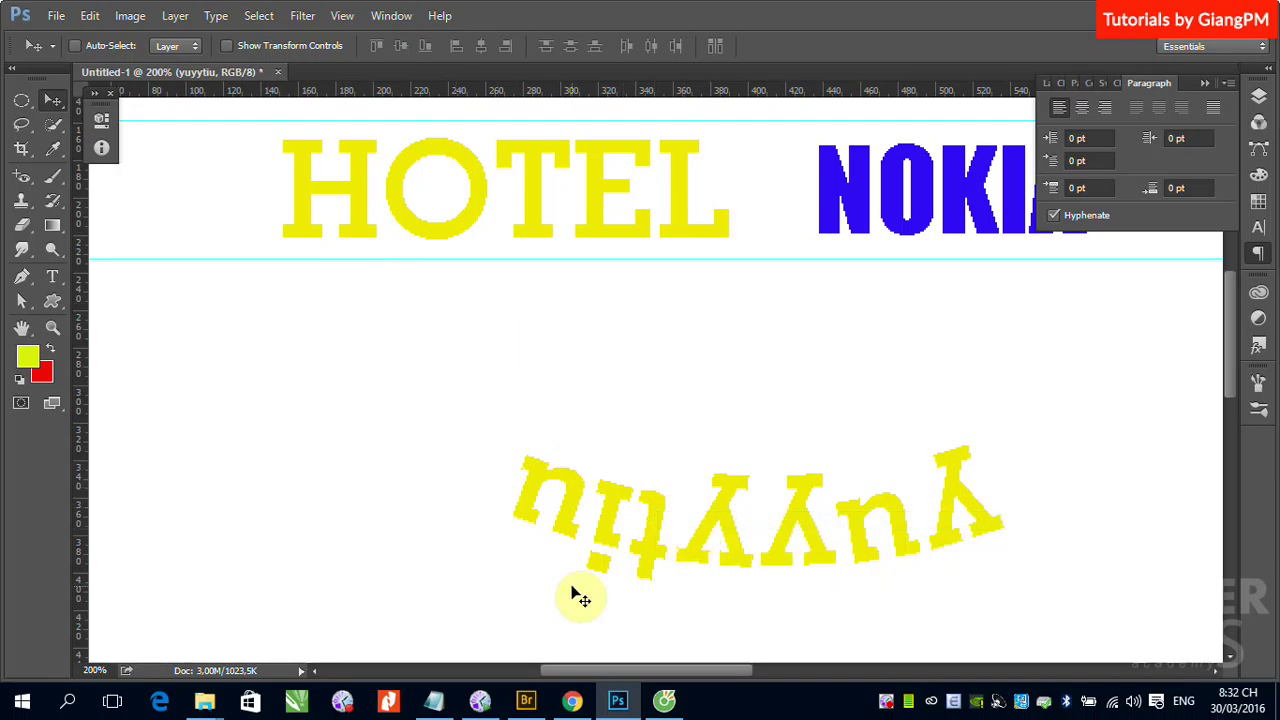
key("Delete")
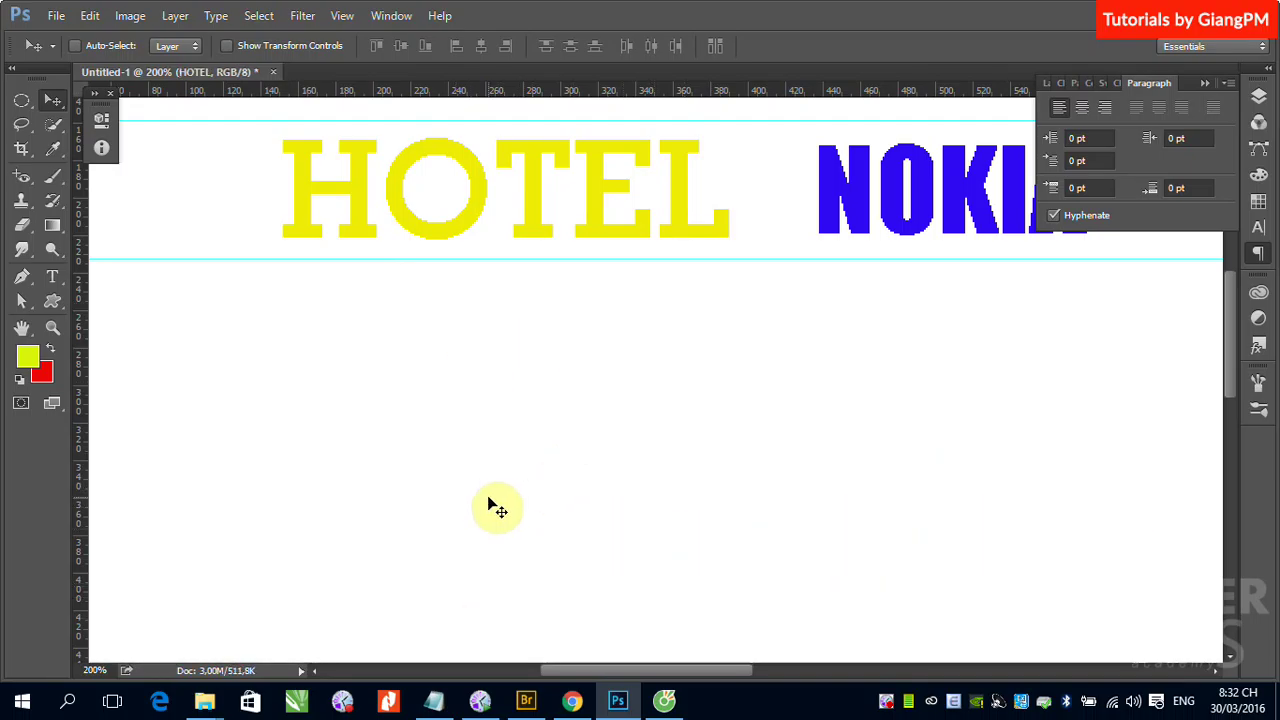
key("ctrl+minus")
key("ctrl+minus")
key("ctrl+minus")
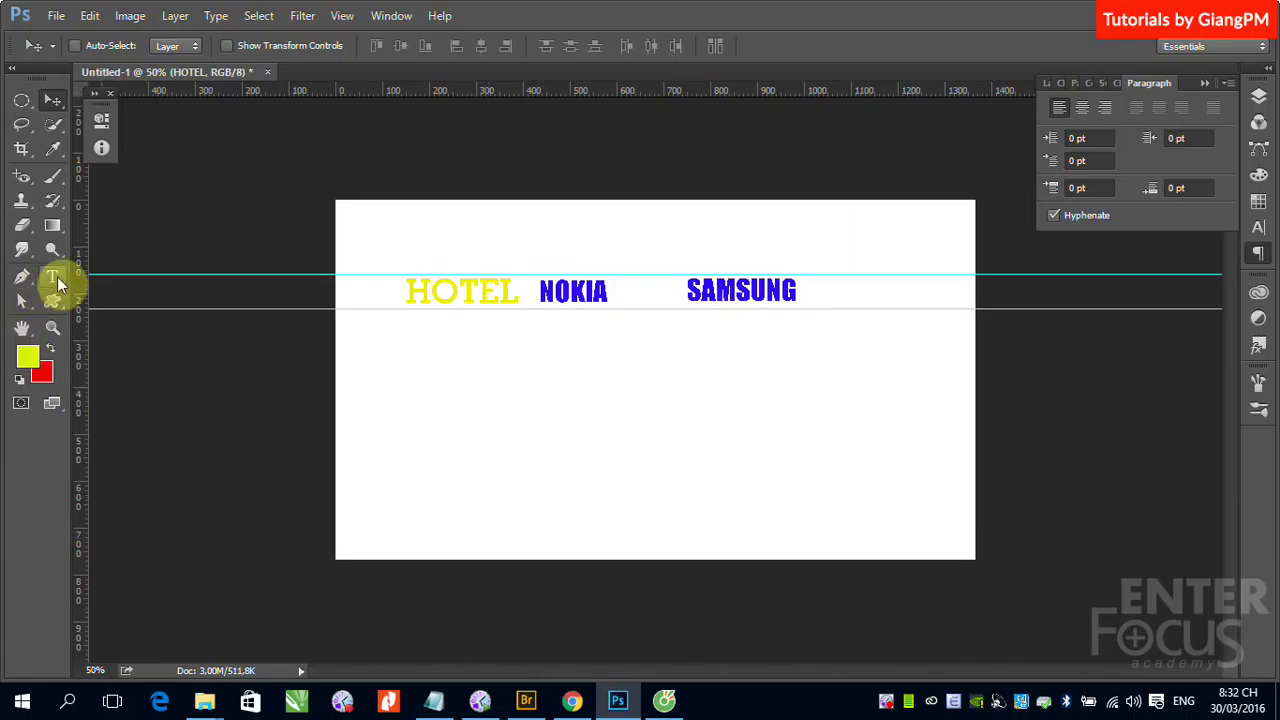
- Drag out a stray paragraph text box, then delete the empty Layer 1 in the Layers panel
left_click(57, 276)
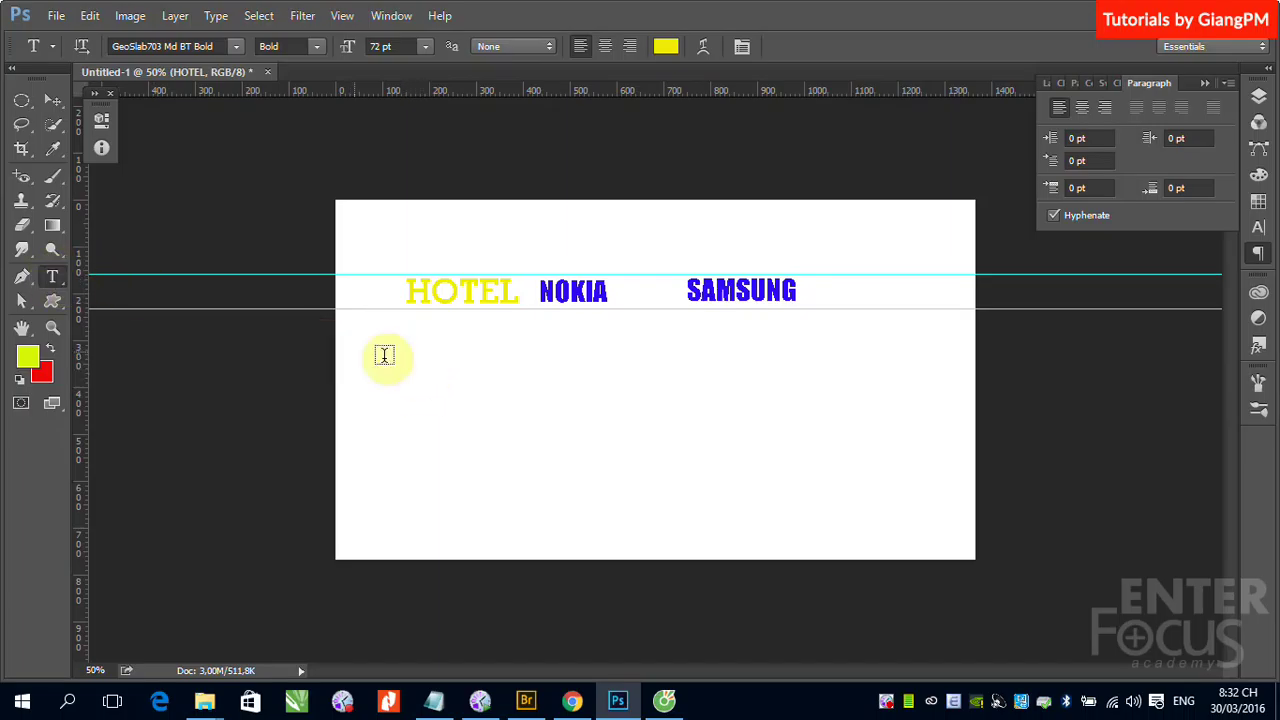
left_click_drag(406, 354, 668, 493)
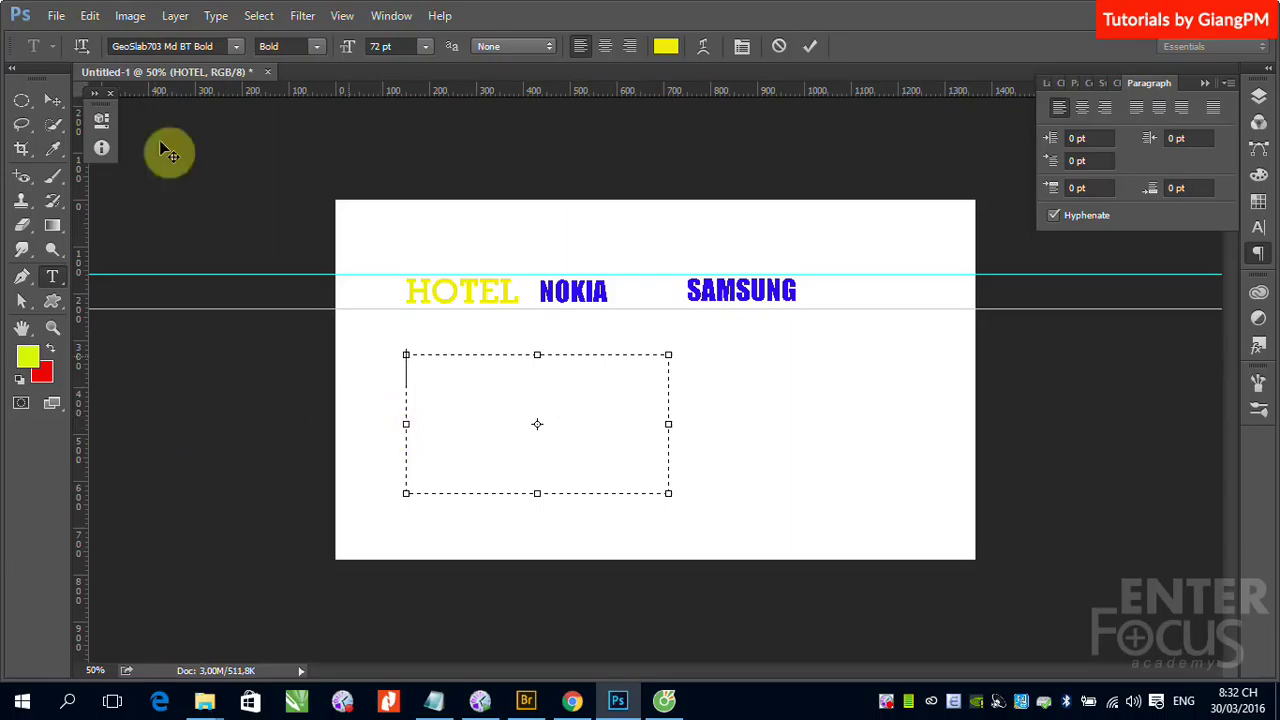
left_click(53, 100)
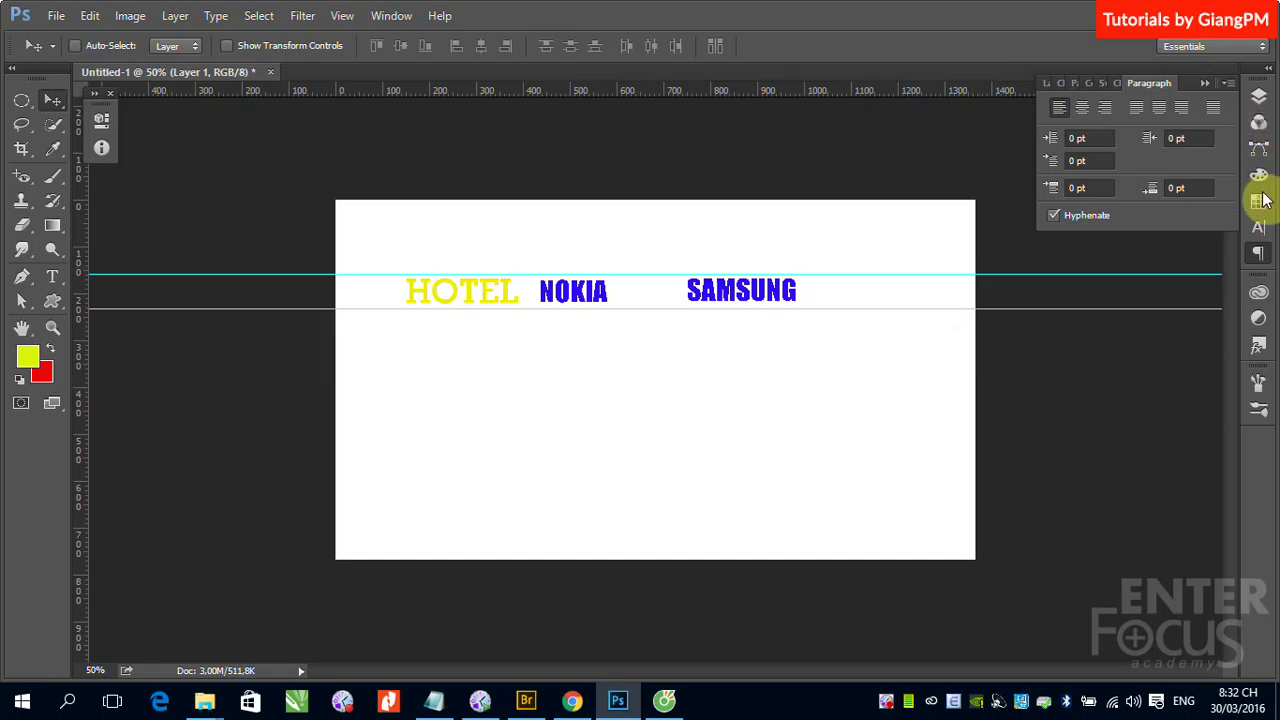
left_click(1258, 227)
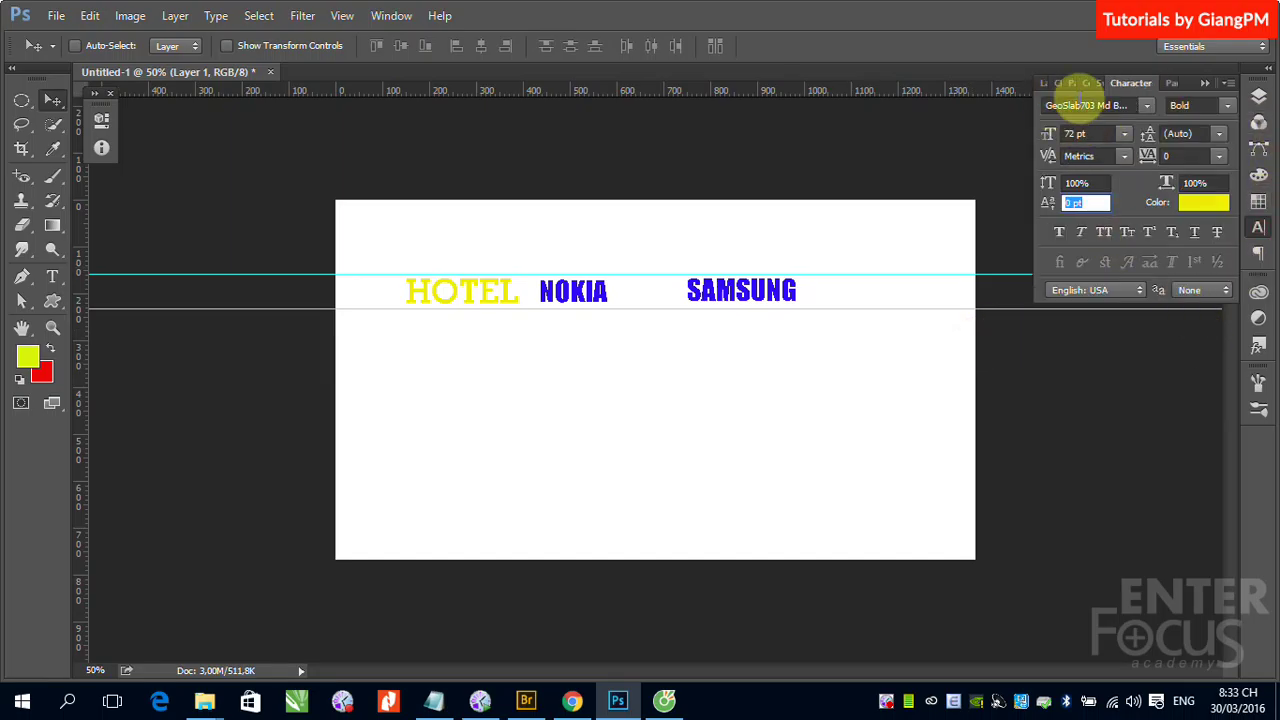
left_click(1258, 96)
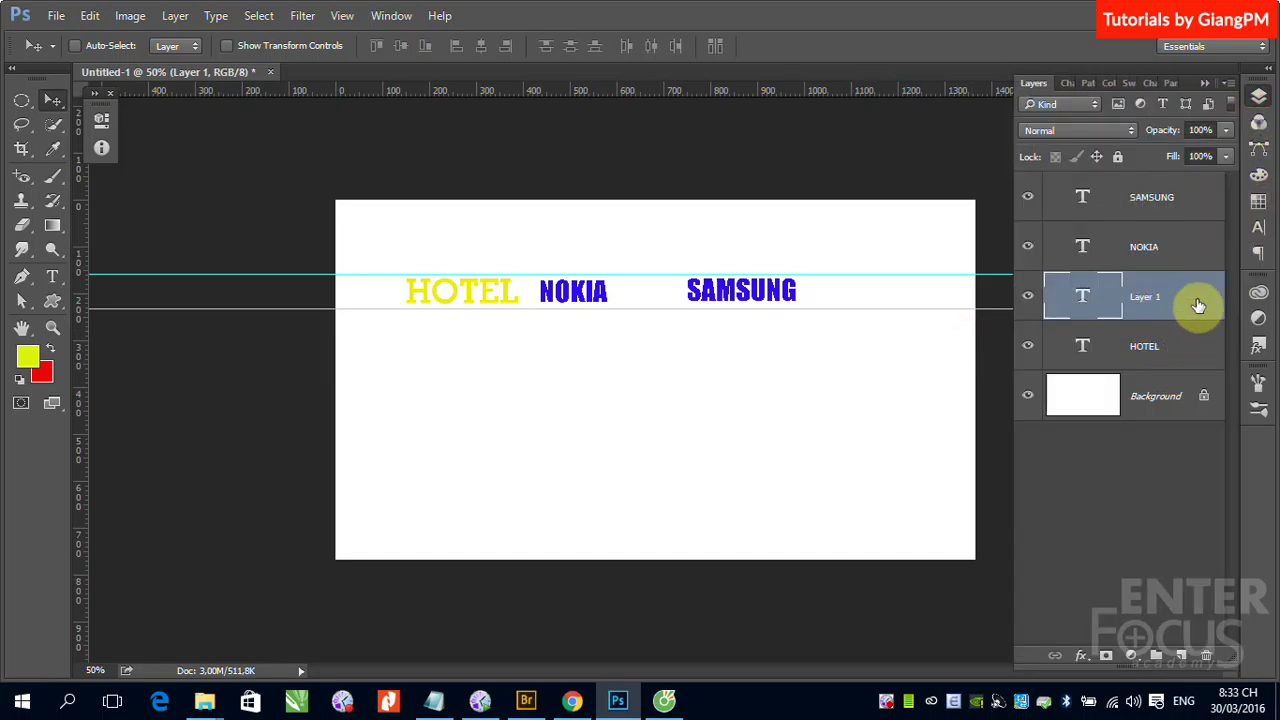
left_click_drag(1198, 305, 1206, 655)
left_click_drag(52, 301, 142, 390)
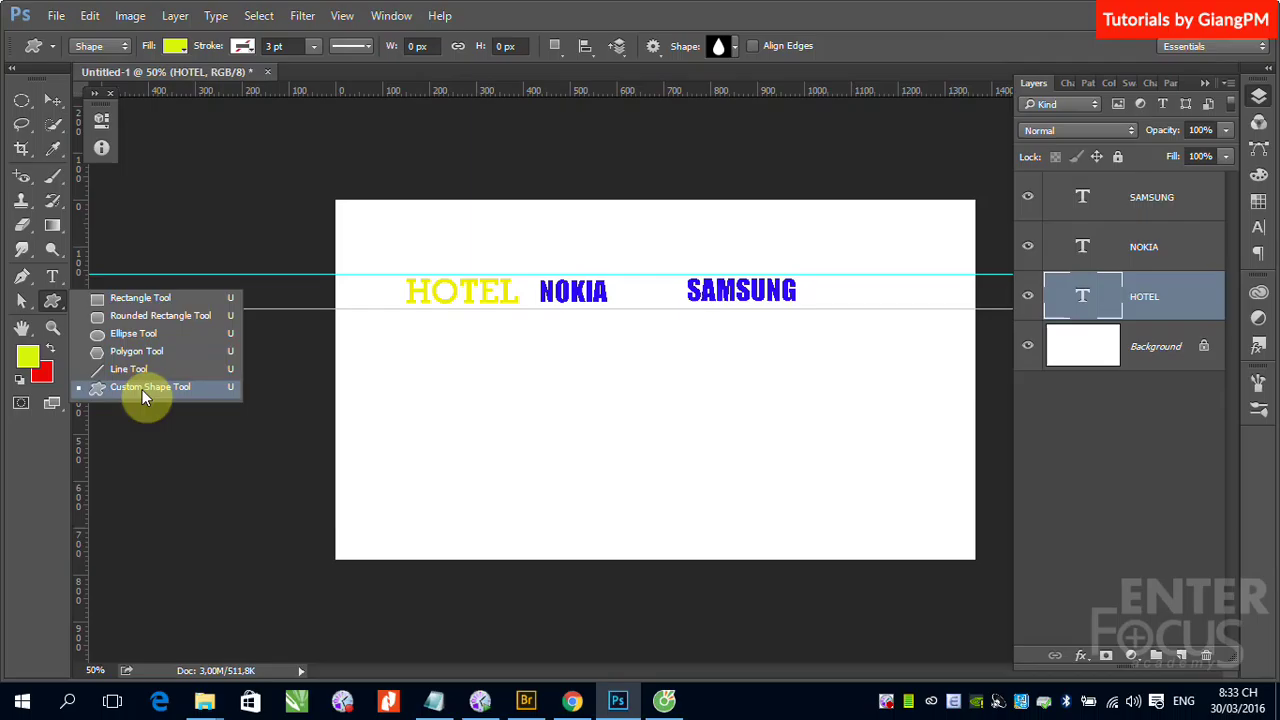
- Load the All shapes set into the Custom Shape picker and choose the heart
left_click(142, 389)
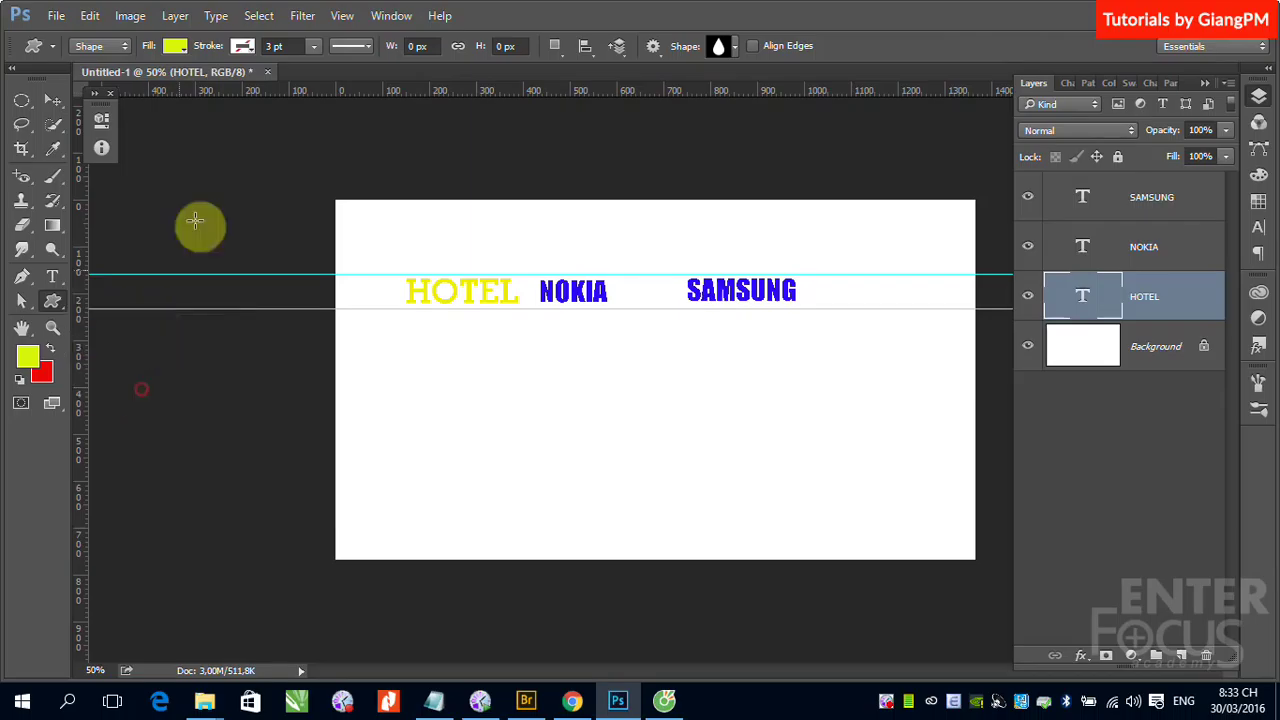
left_click(735, 48)
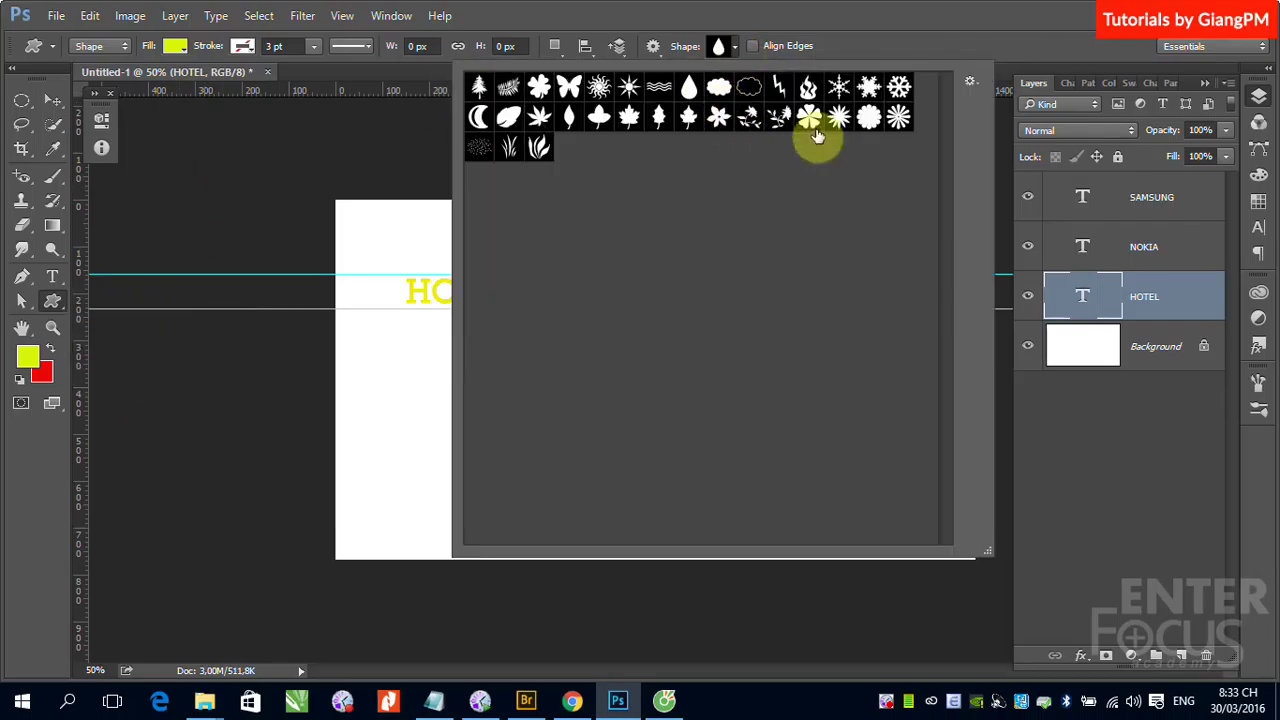
left_click(970, 81)
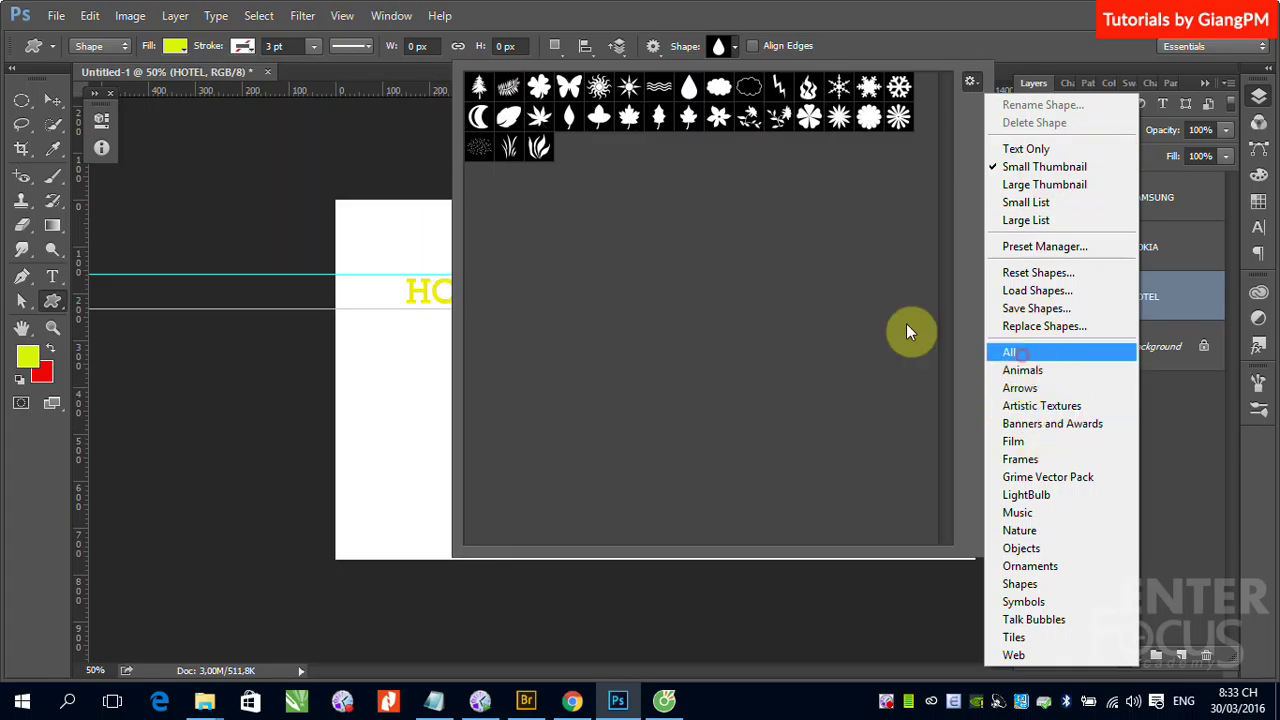
left_click(1009, 352)
left_click(574, 280)
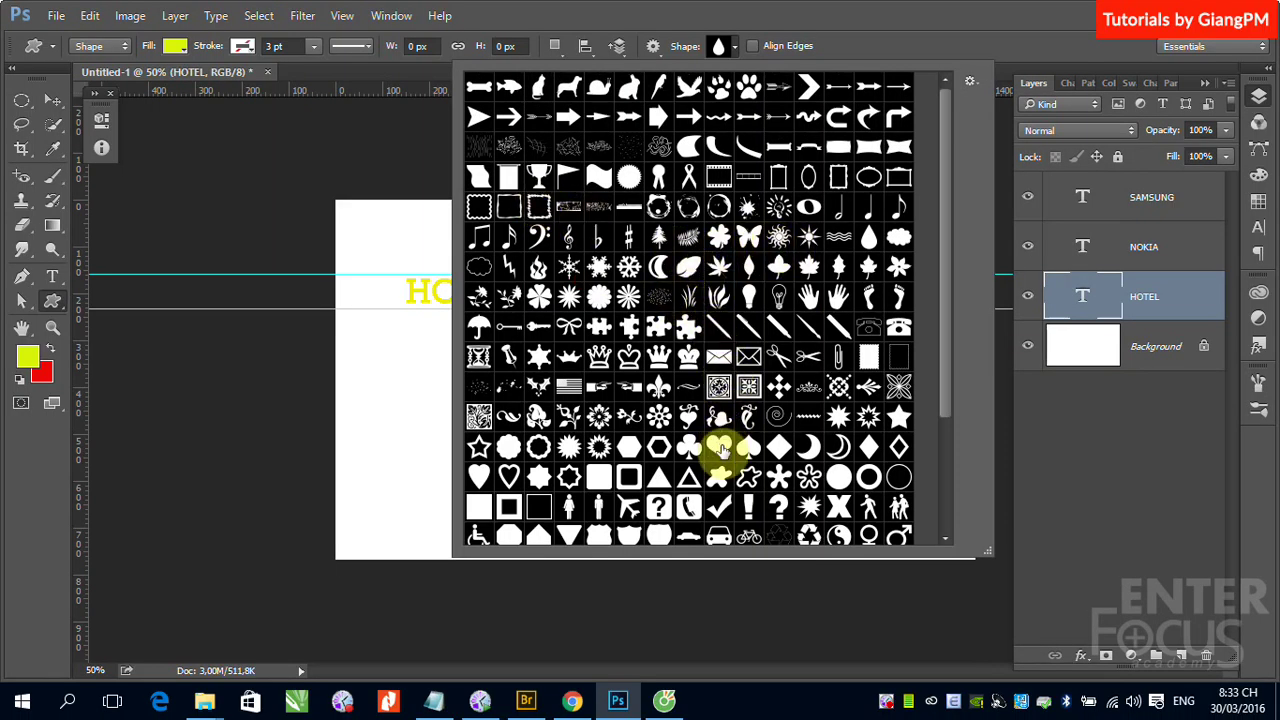
left_click(720, 447)
left_click(978, 15)
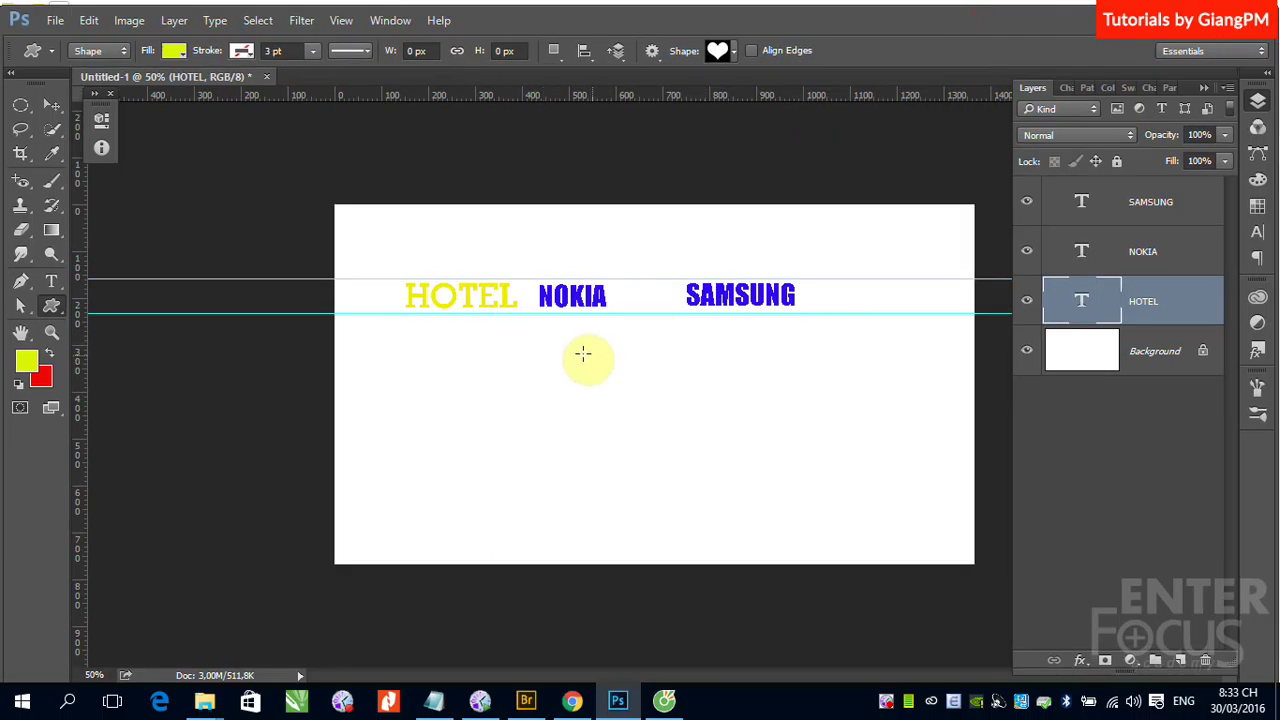
- Set the shape mode to Path and drag a heart outline below the text
left_click(122, 51)
left_click(100, 80)
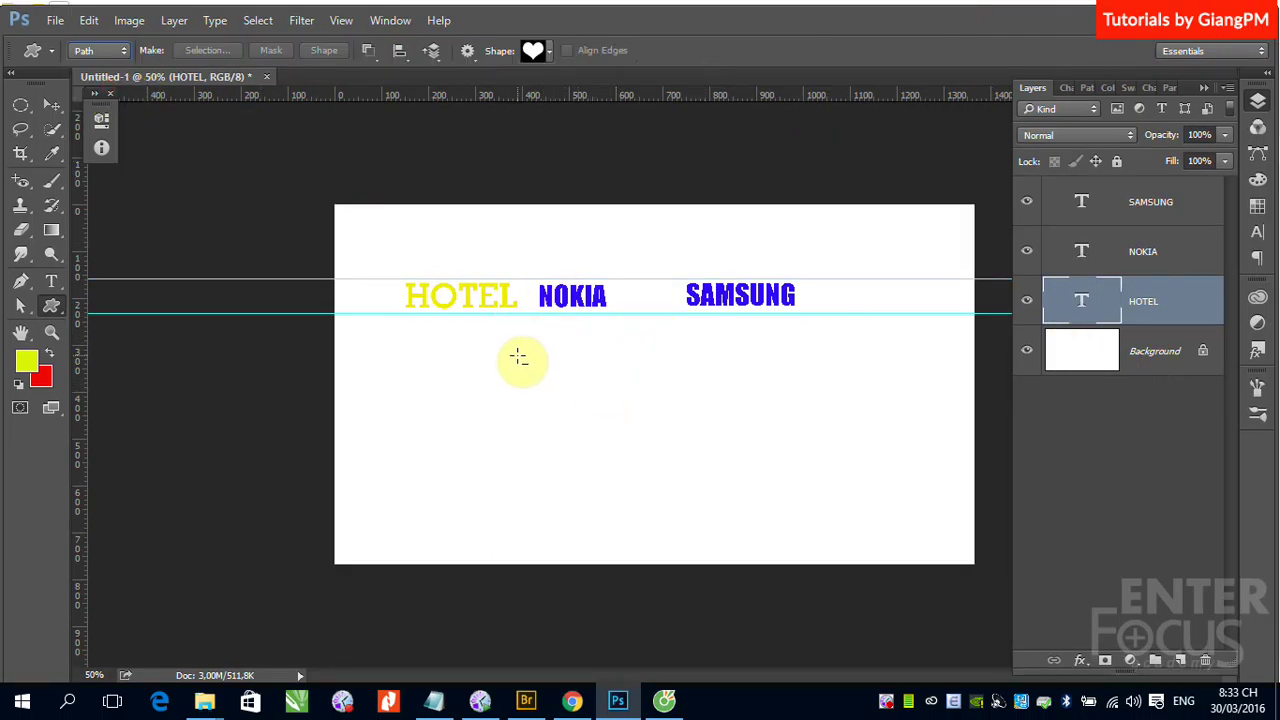
left_click_drag(517, 357, 714, 540)
left_click_drag(713, 538, 713, 538)
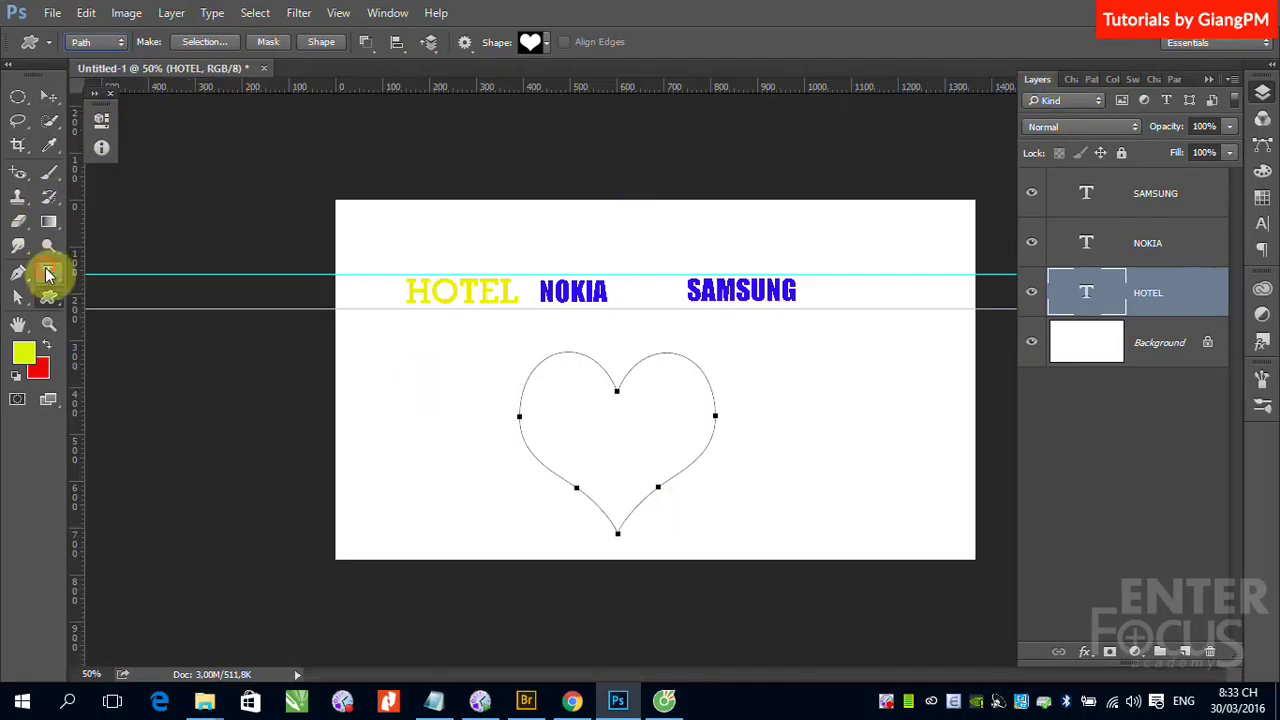
- Start area type inside the heart path with the Horizontal Type tool, then go to the browser
left_click(48, 272)
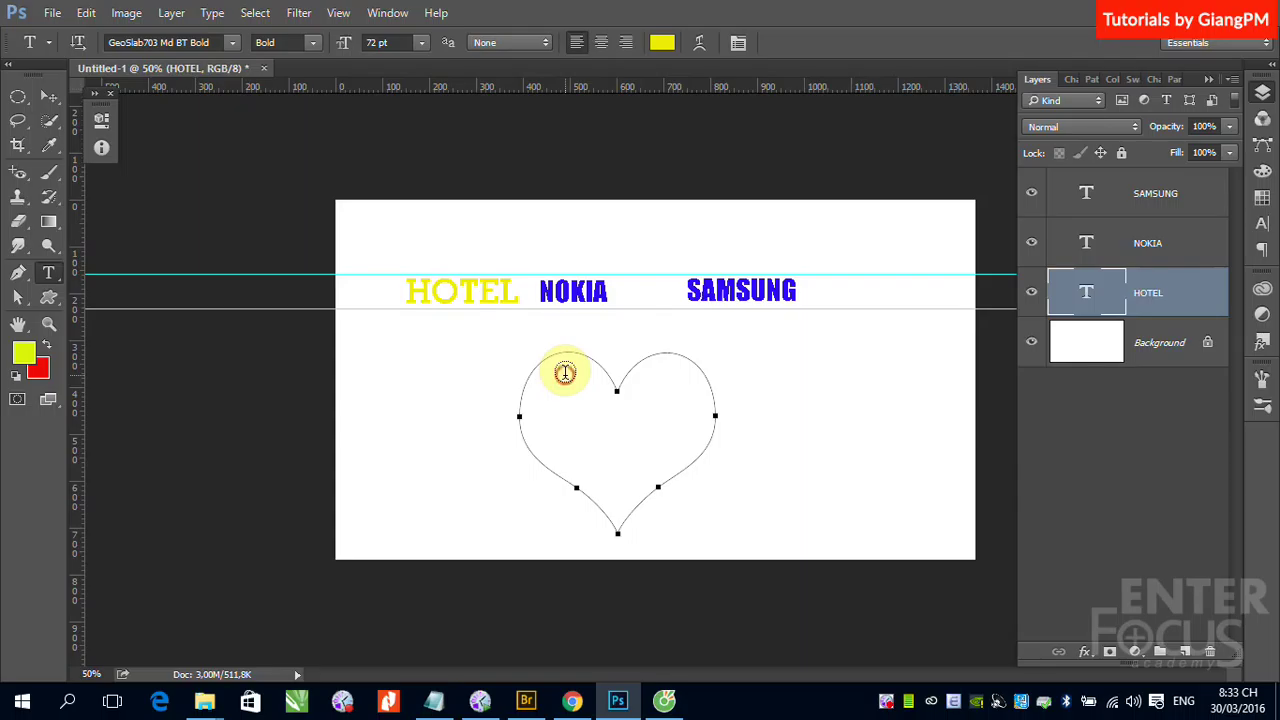
left_click(565, 373)
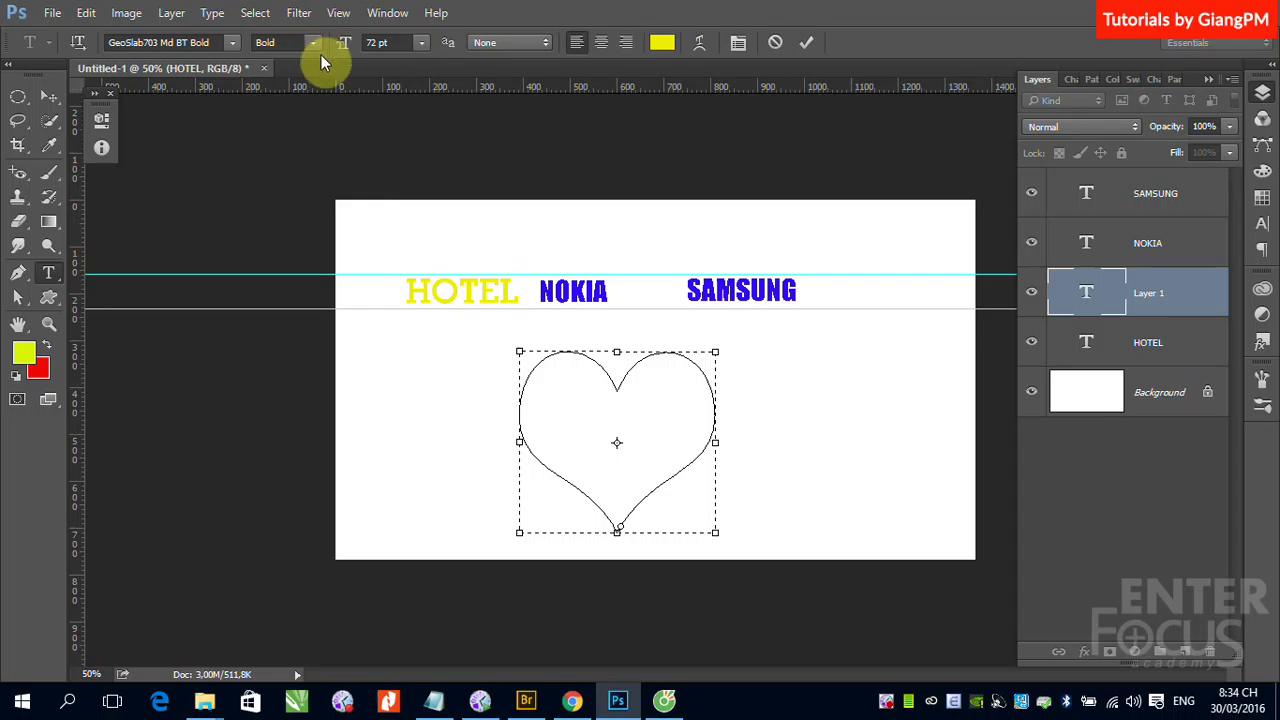
left_click(572, 700)
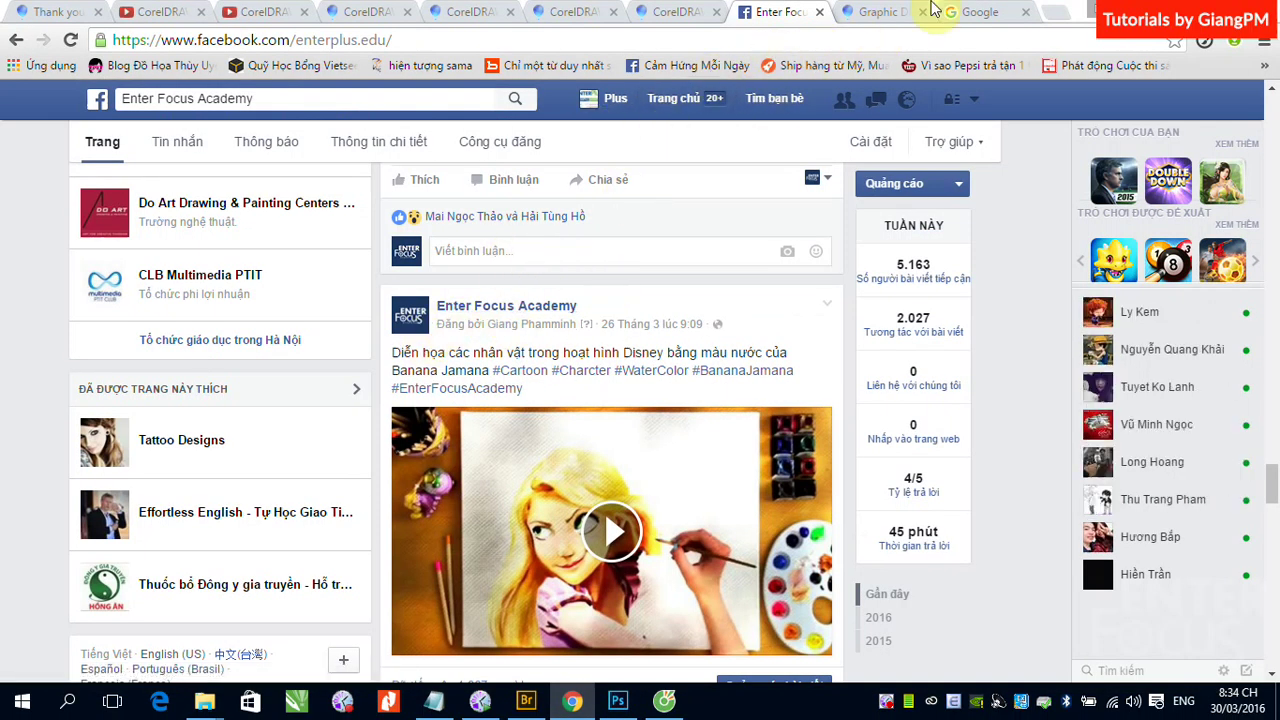
- Go to baomoi.com from the address bar in the Google tab
left_click(982, 14)
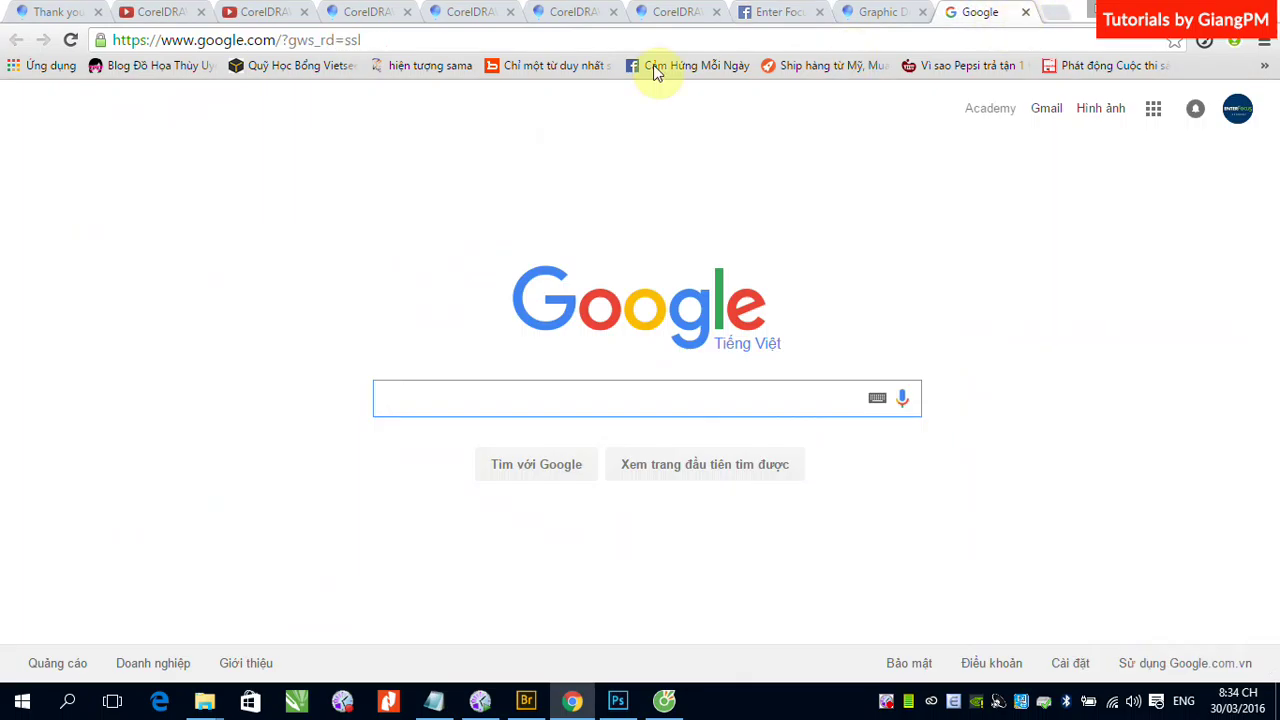
left_click(272, 40)
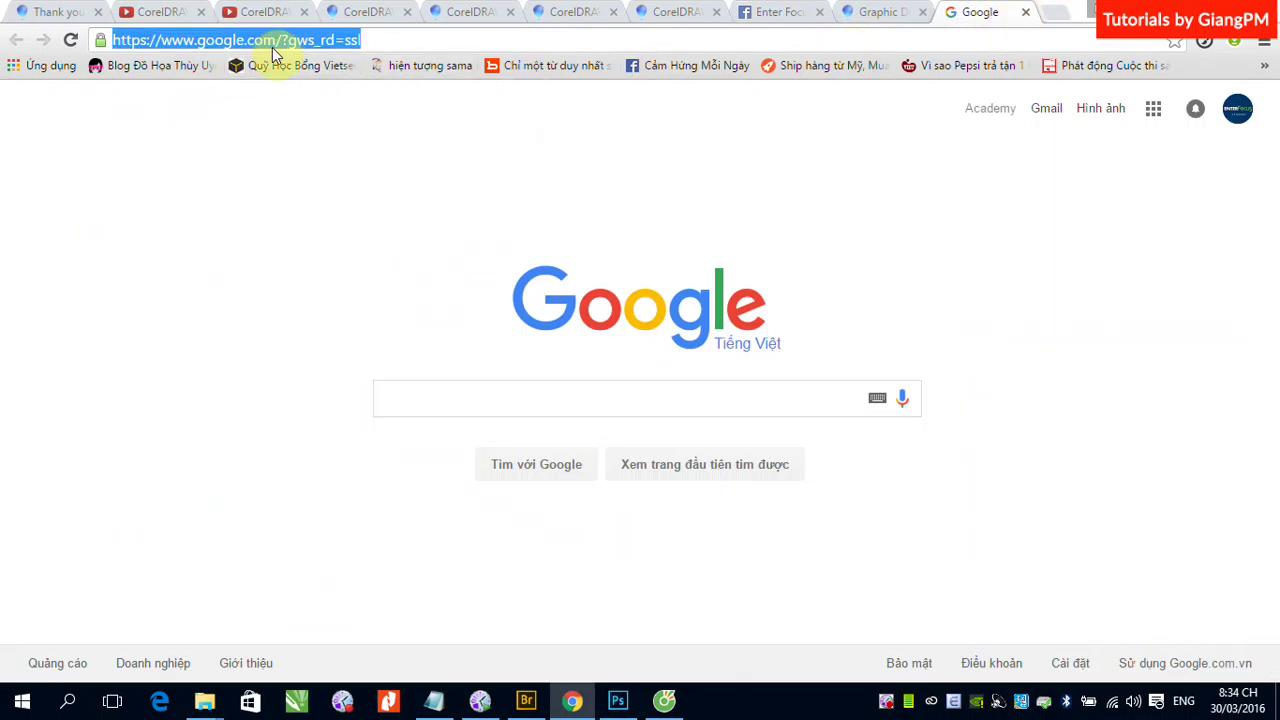
type("baomoi.com")
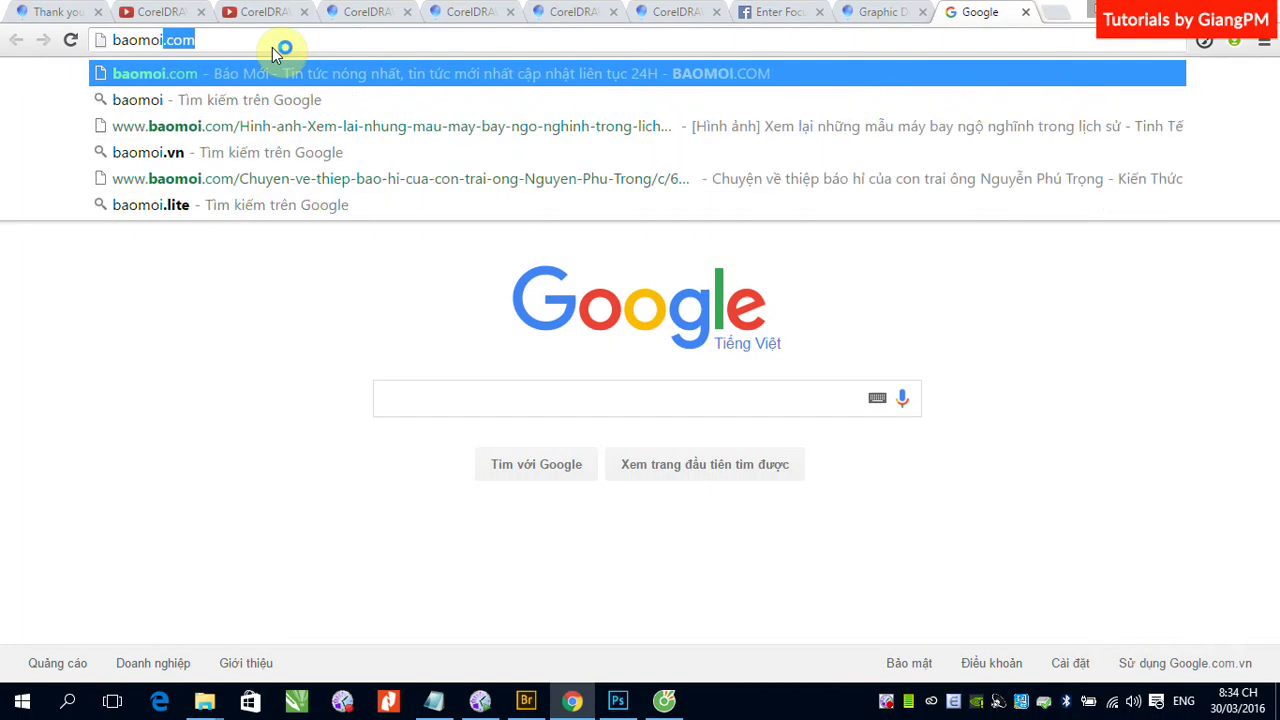
key("Return")
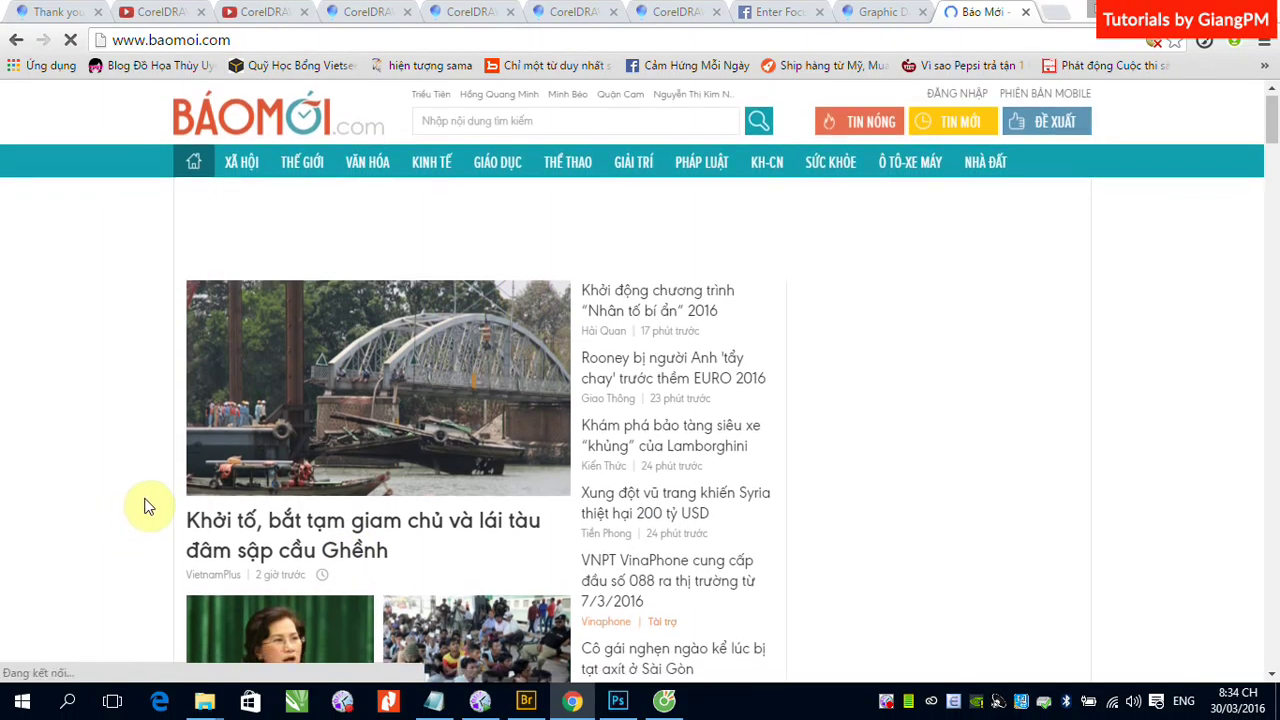
- Open the Tuổi Trẻ exam-suspension article and select its body text from 'Đó là quy định...'
scroll(145, 497, "down", 3)
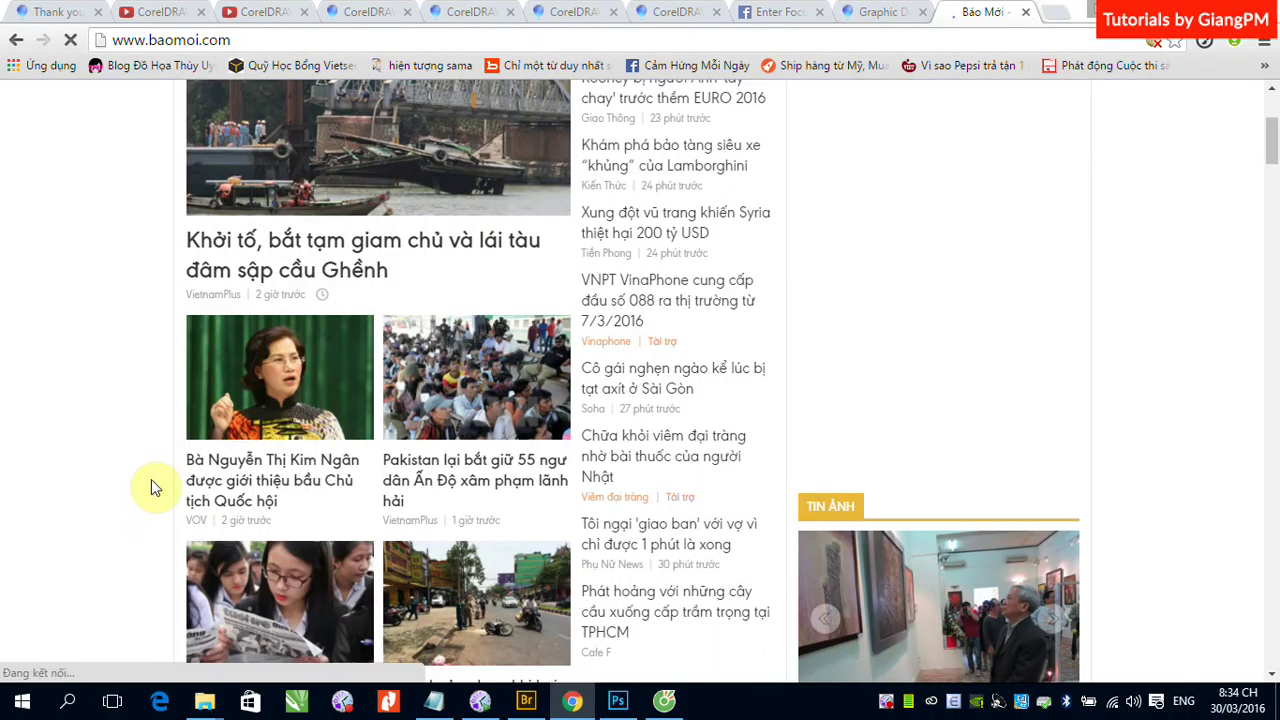
scroll(167, 480, "down", 3)
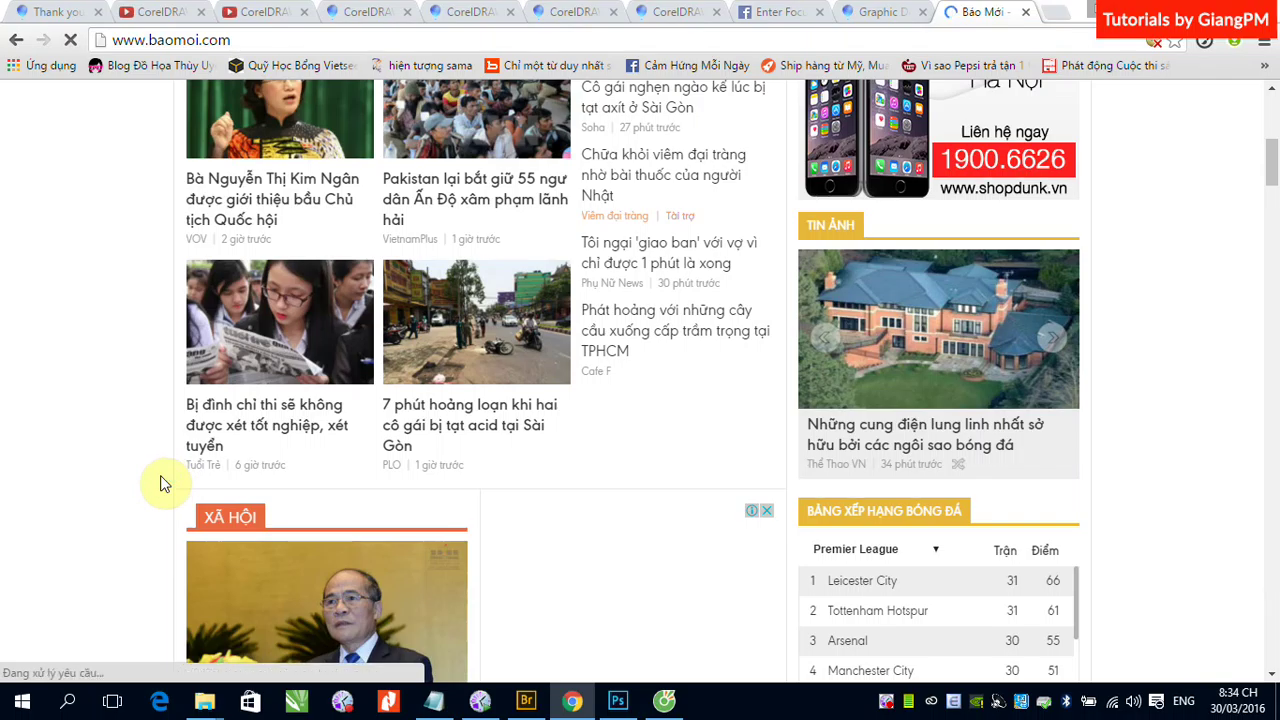
left_click(237, 413)
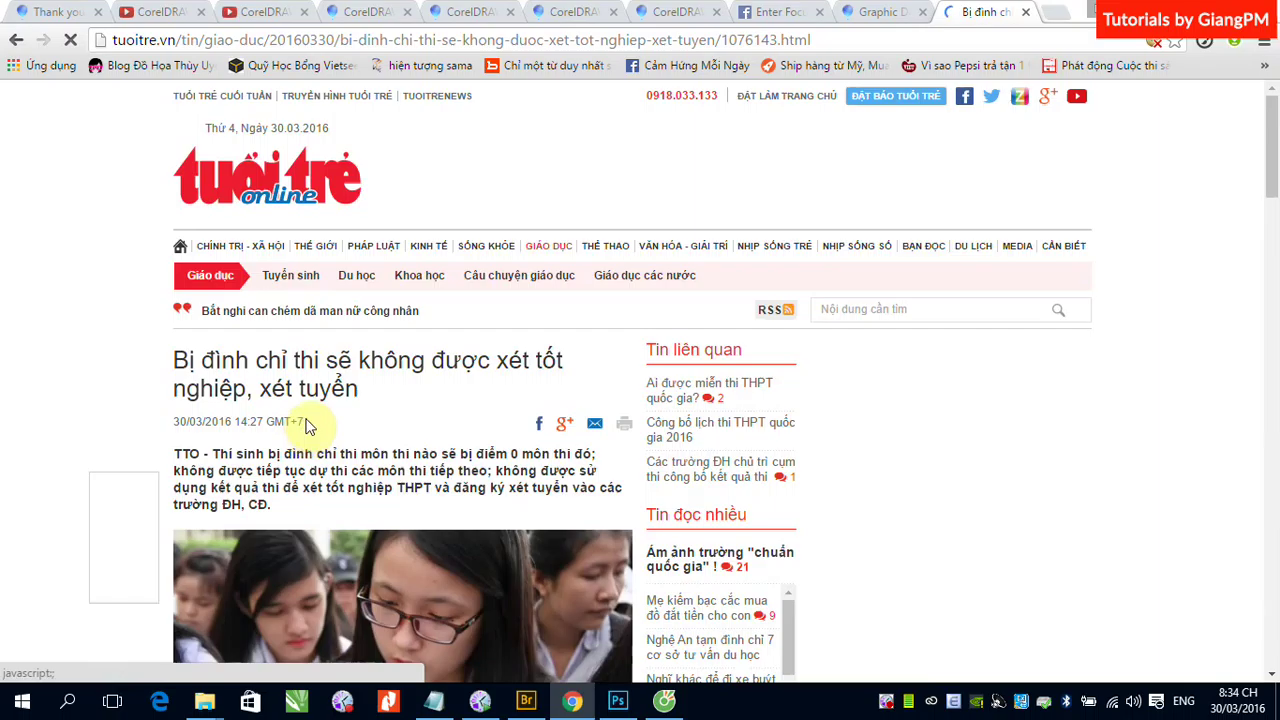
scroll(310, 430, "down", 5)
scroll(315, 430, "down", 2)
mouse_move(173, 324)
left_mouse_down()
mouse_move(349, 705)
mouse_move(363, 485)
left_mouse_up()
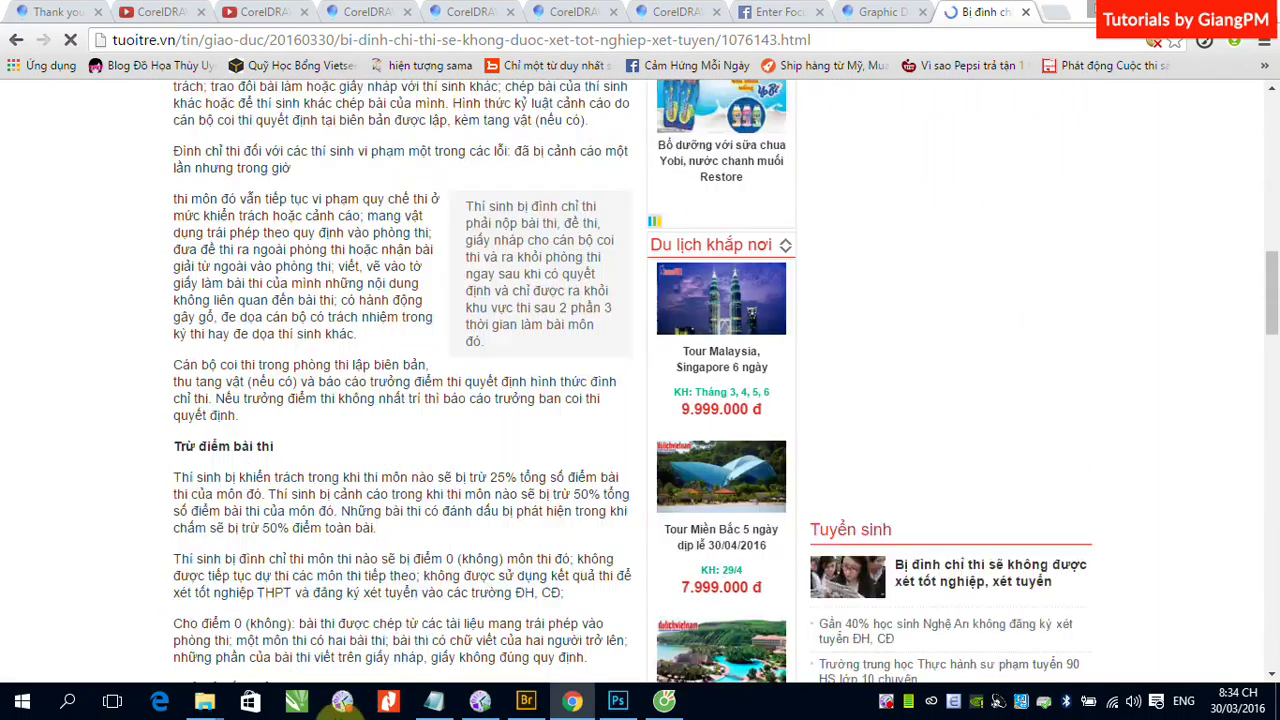
scroll(345, 400, "down", 4)
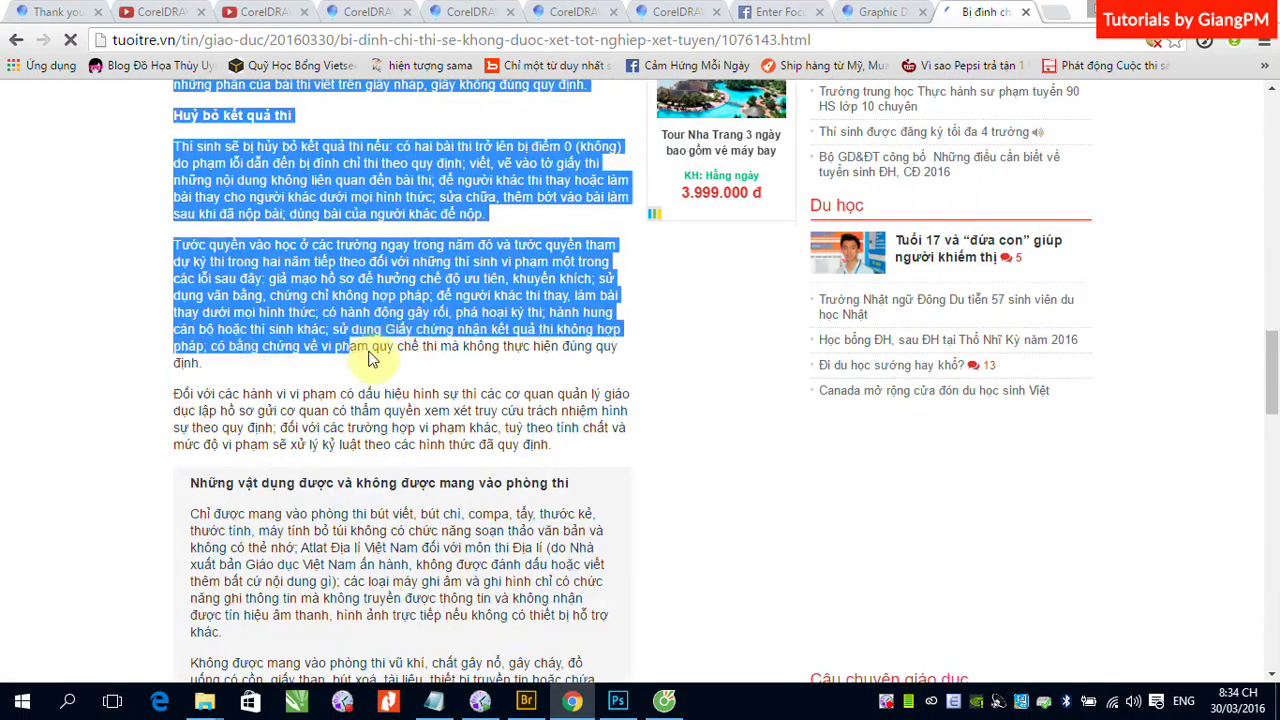
left_click_drag(363, 485, 388, 346)
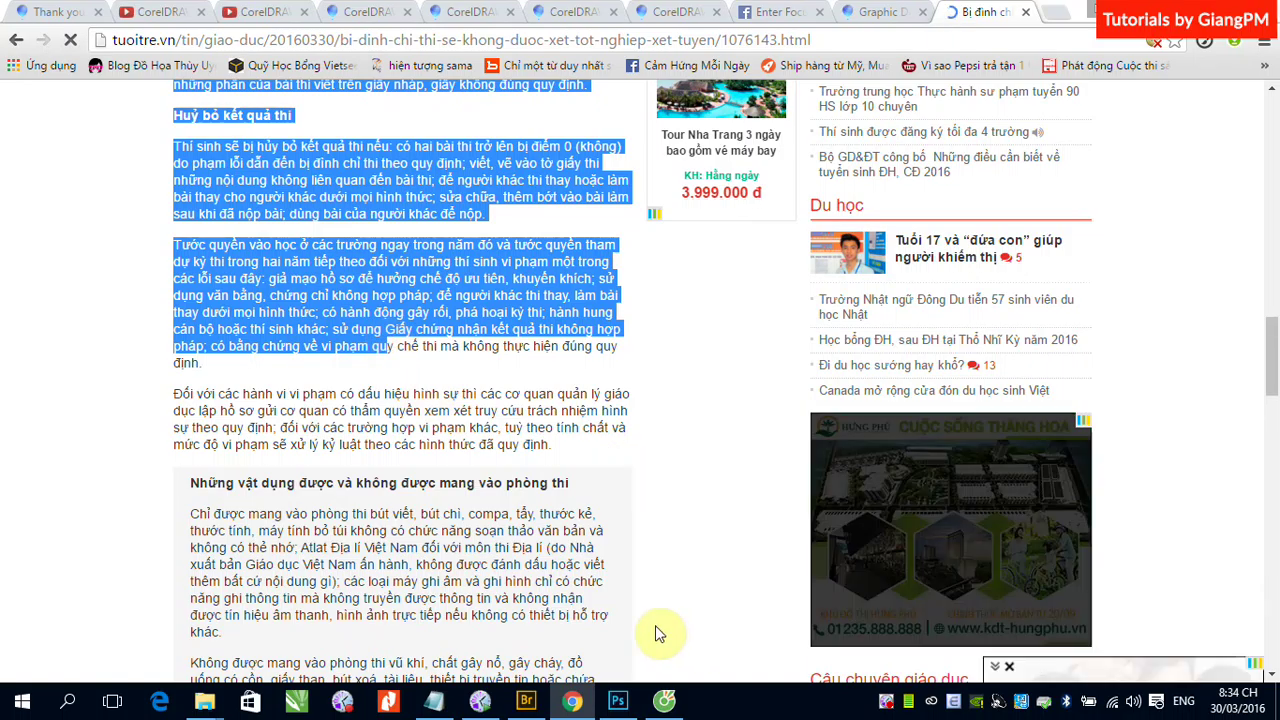
- Paste the copied article text into the heart text area and select it all
left_click(637, 704)
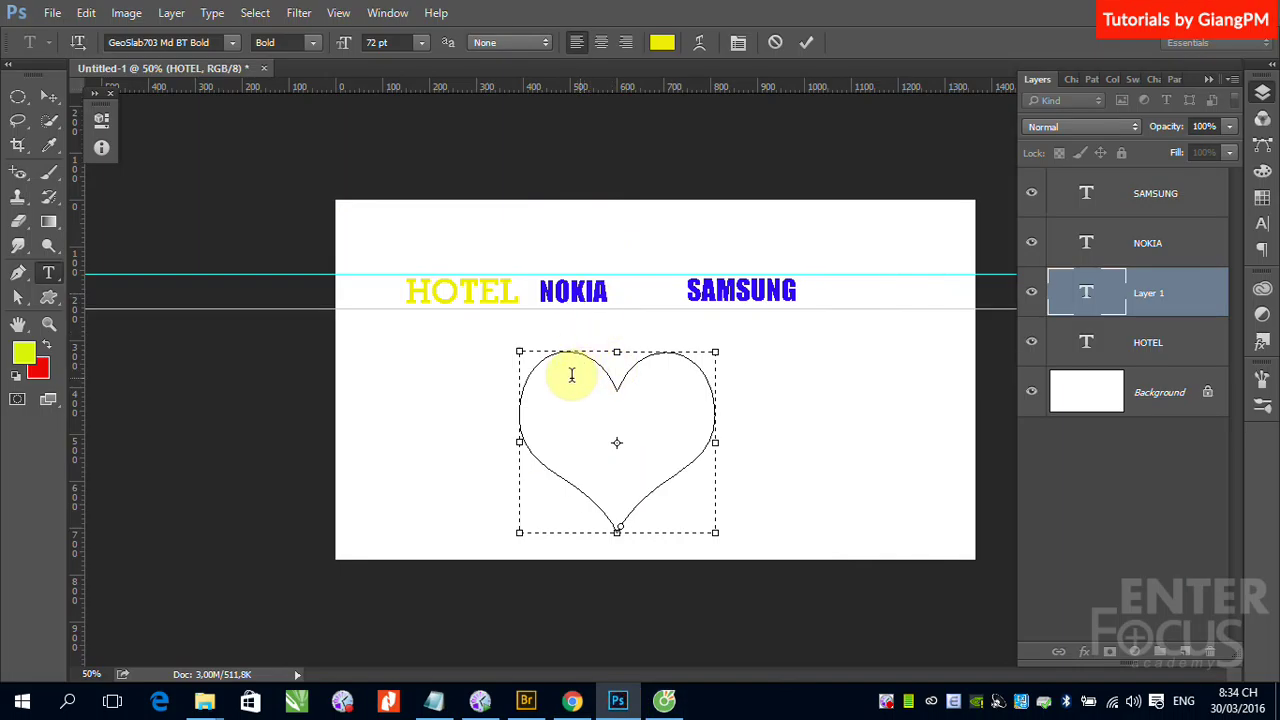
key("ctrl+v")
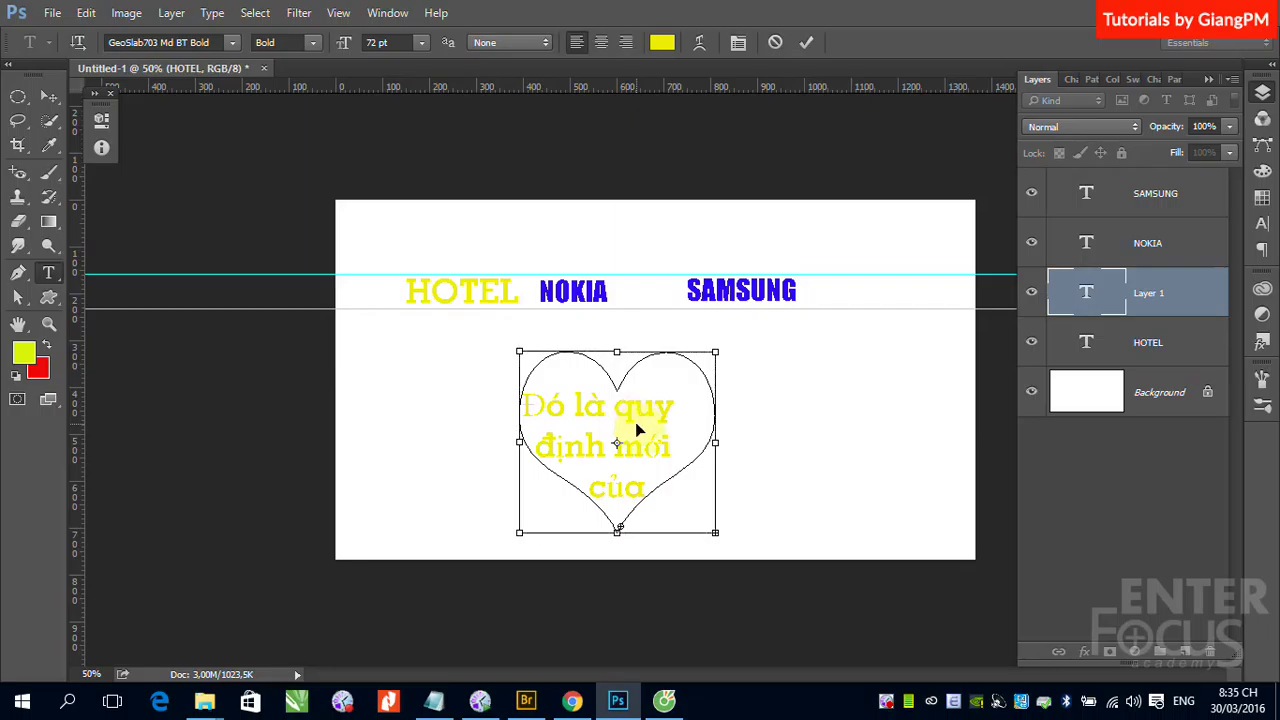
key("ctrl+a")
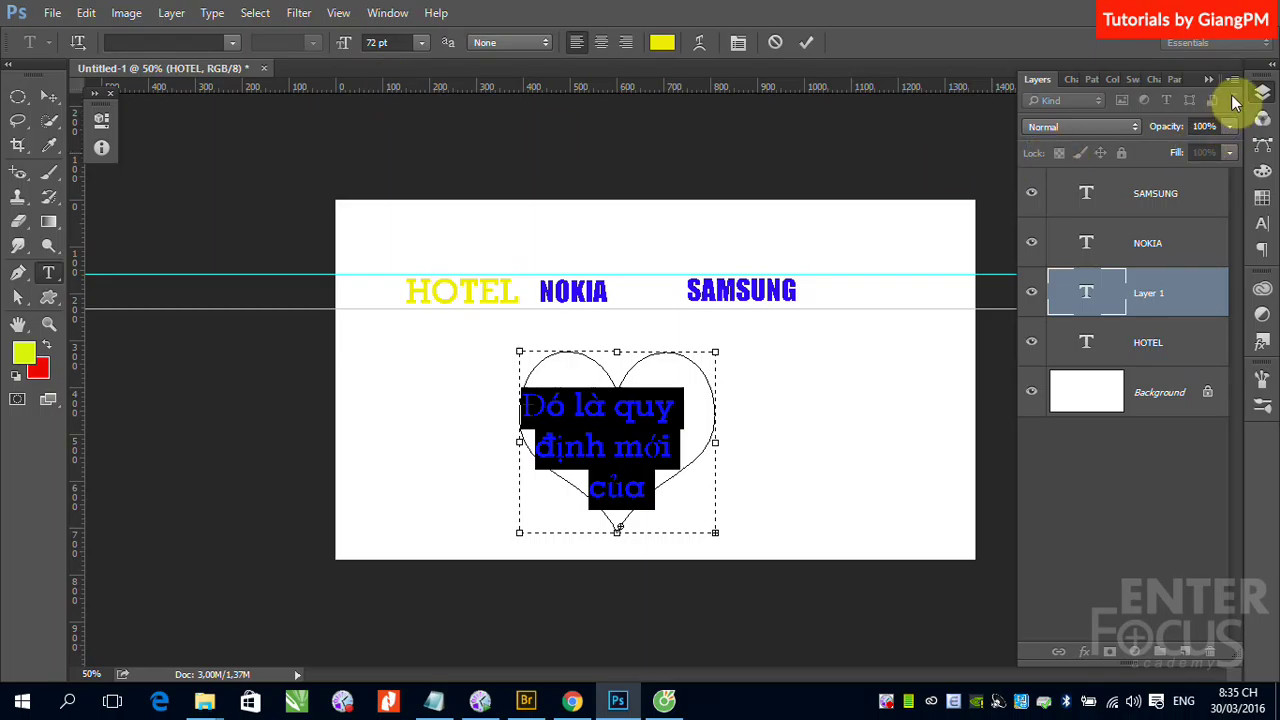
- Set the heart text to Arial Regular at 9 pt
left_click(1154, 80)
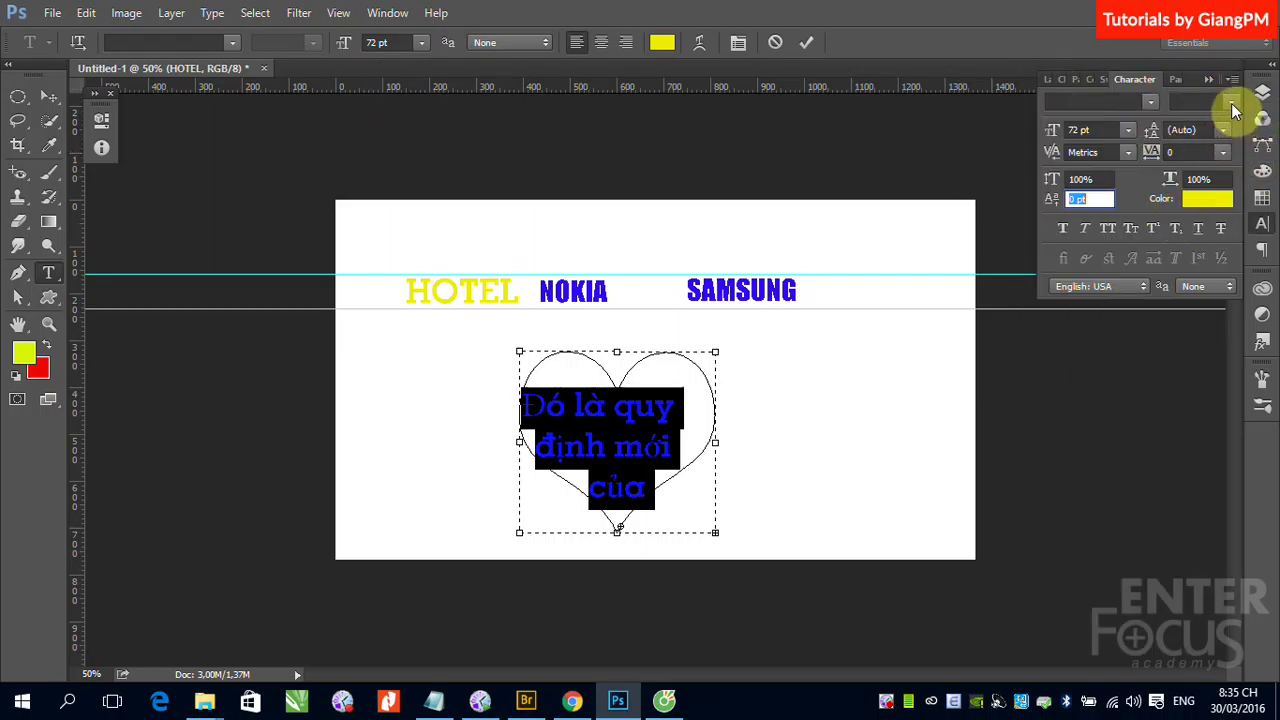
left_click(1228, 101)
left_click(1183, 150)
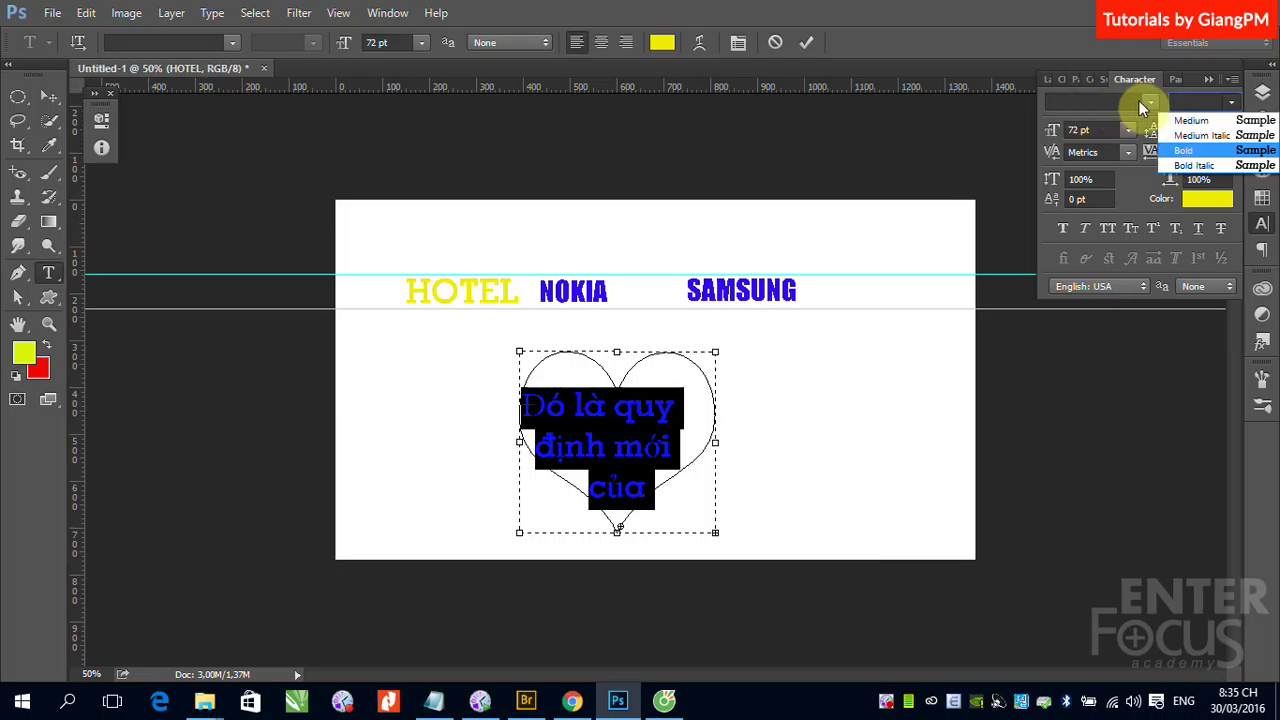
left_click(1150, 103)
key("Up")
key("Up")
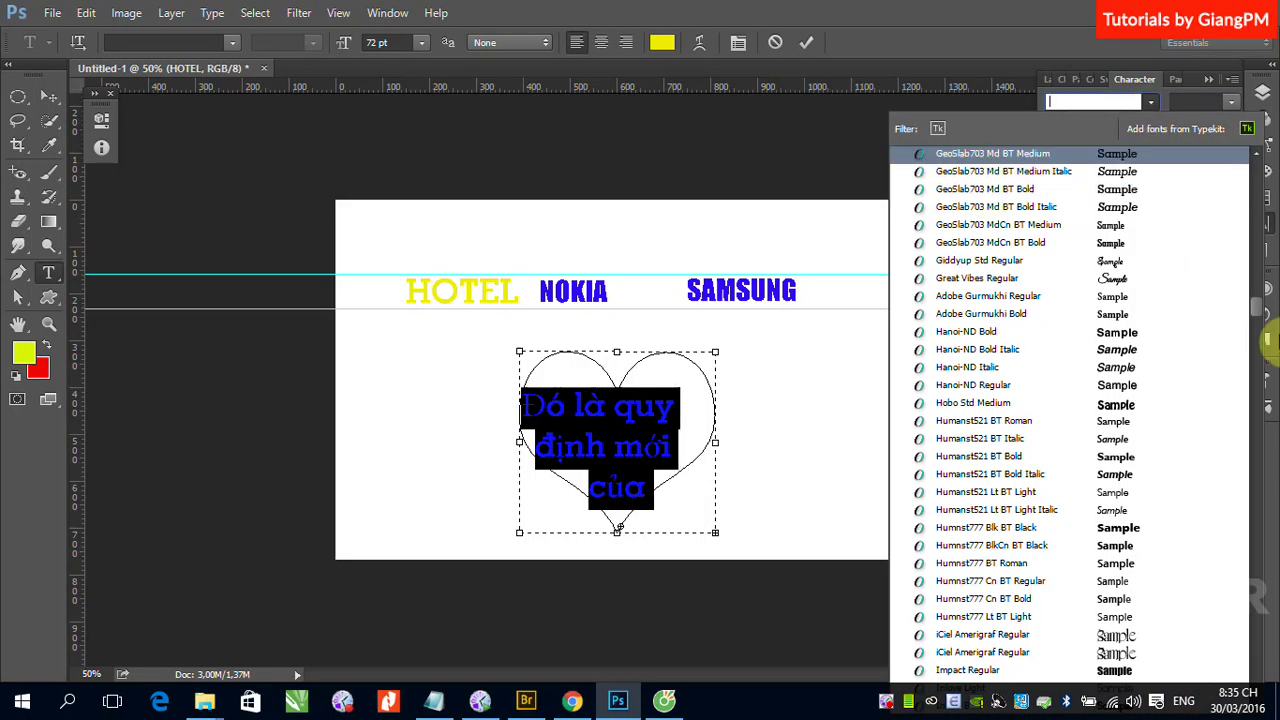
left_click_drag(1262, 300, 1251, 166)
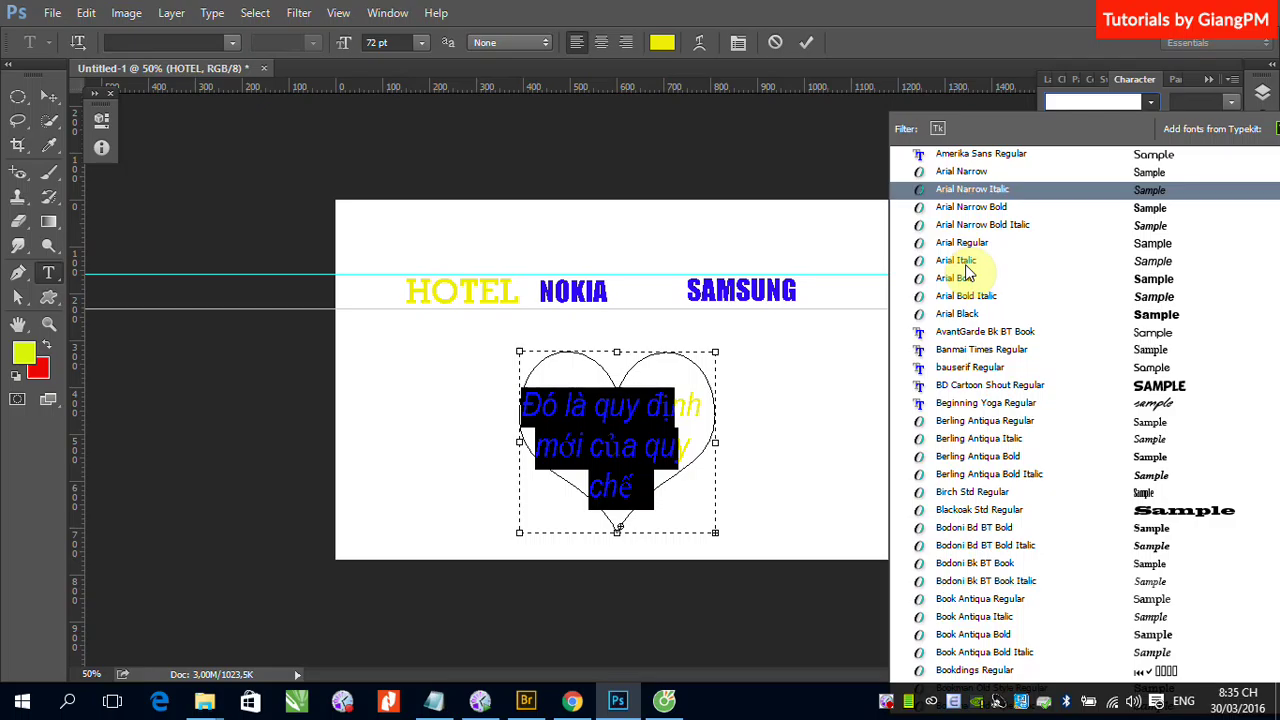
left_click(965, 242)
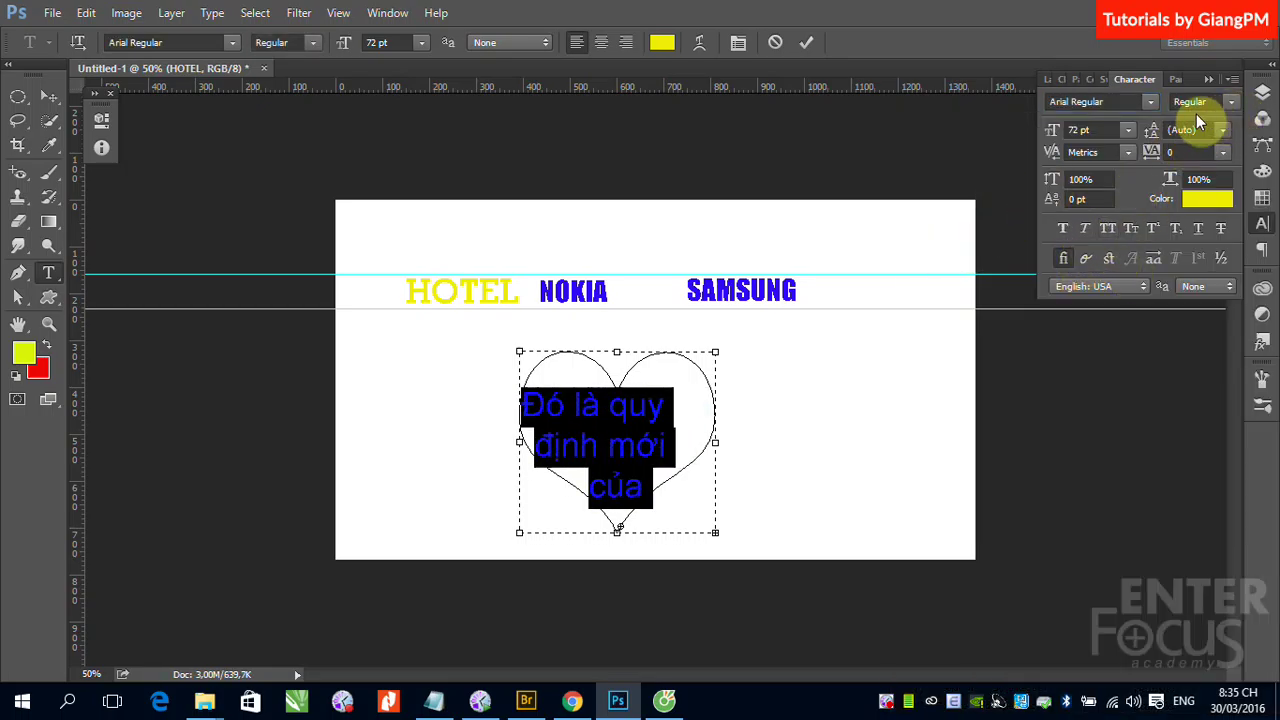
left_click(1128, 131)
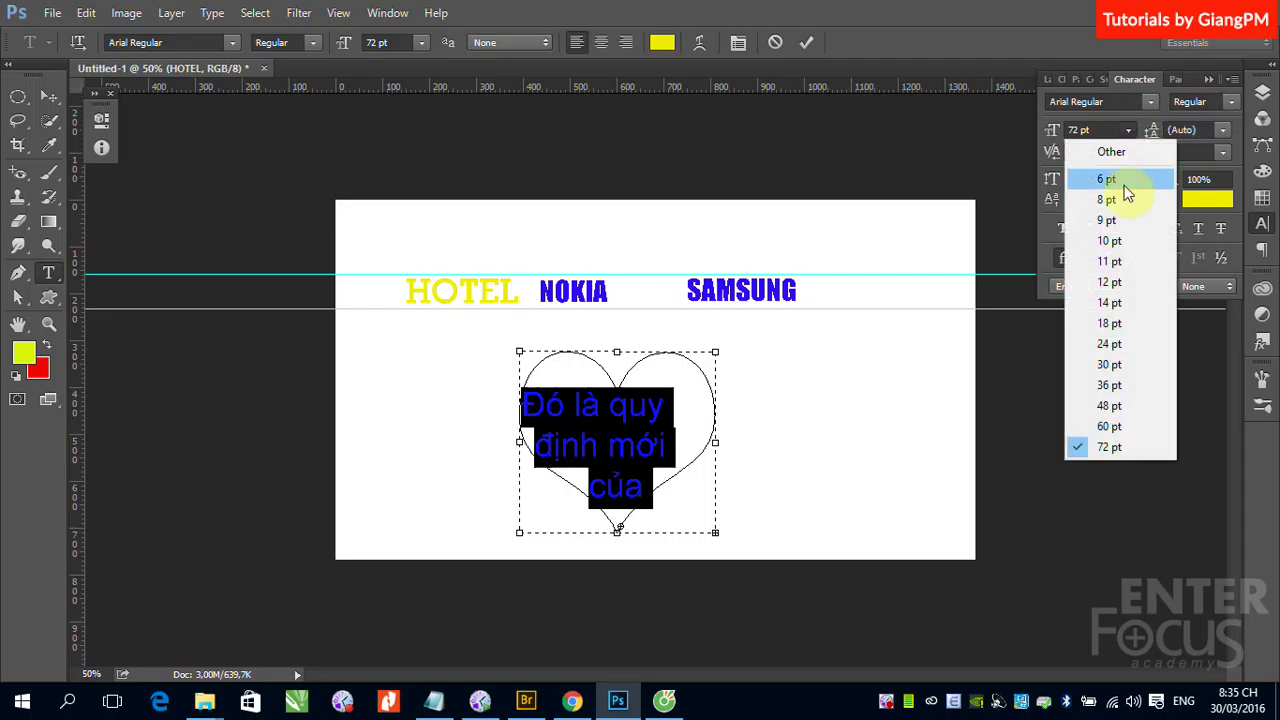
left_click(1110, 219)
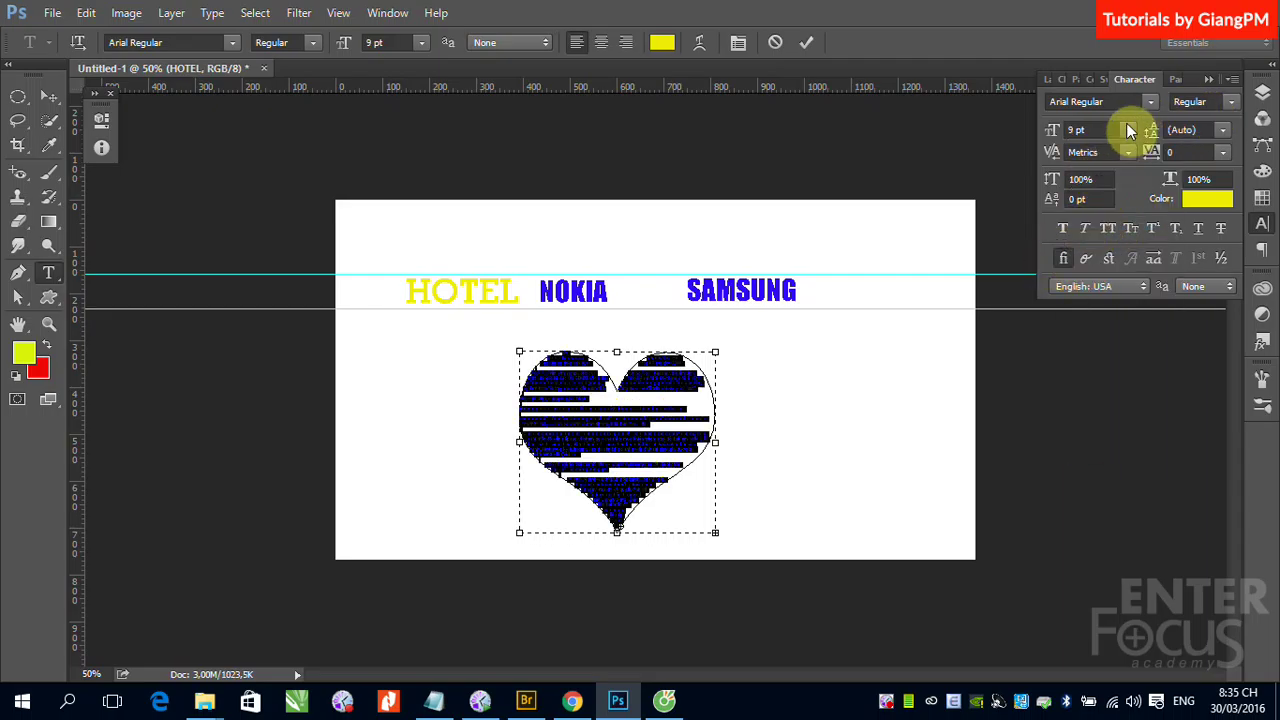
- Colour all the heart text red (ef061c), keeping Auto line spacing
left_click_drag(518, 335, 751, 515)
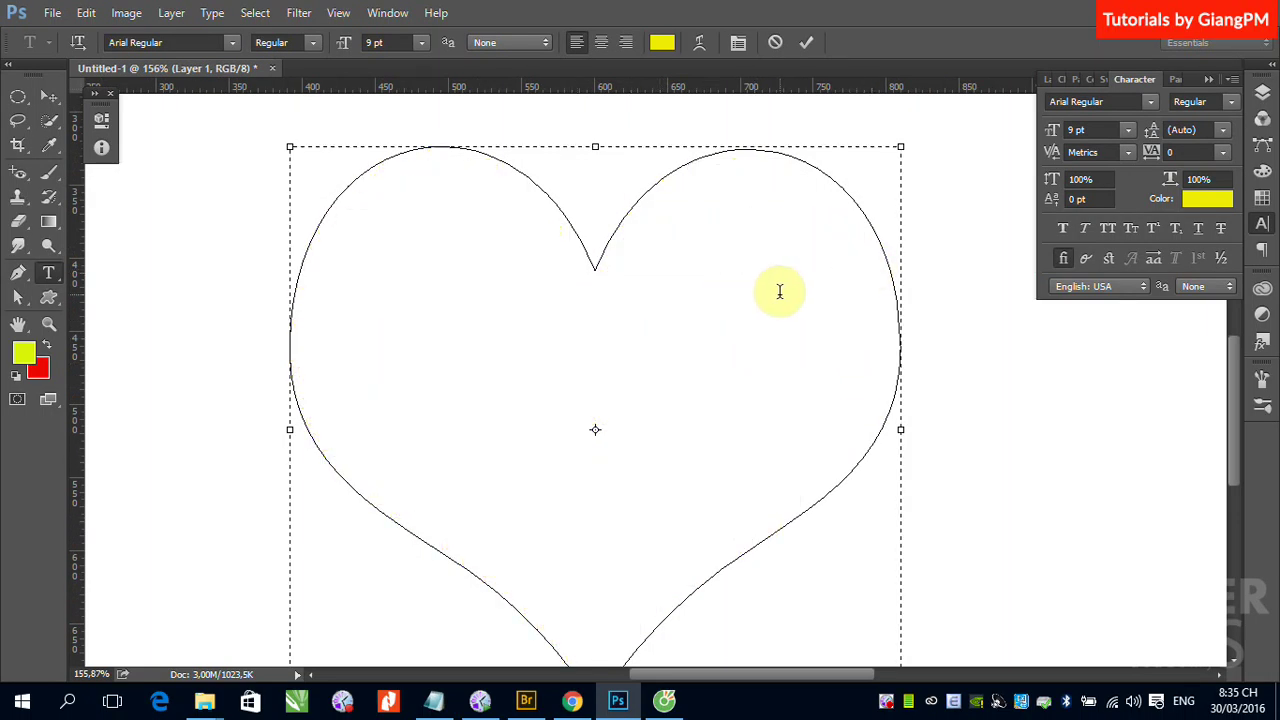
key("ctrl+a")
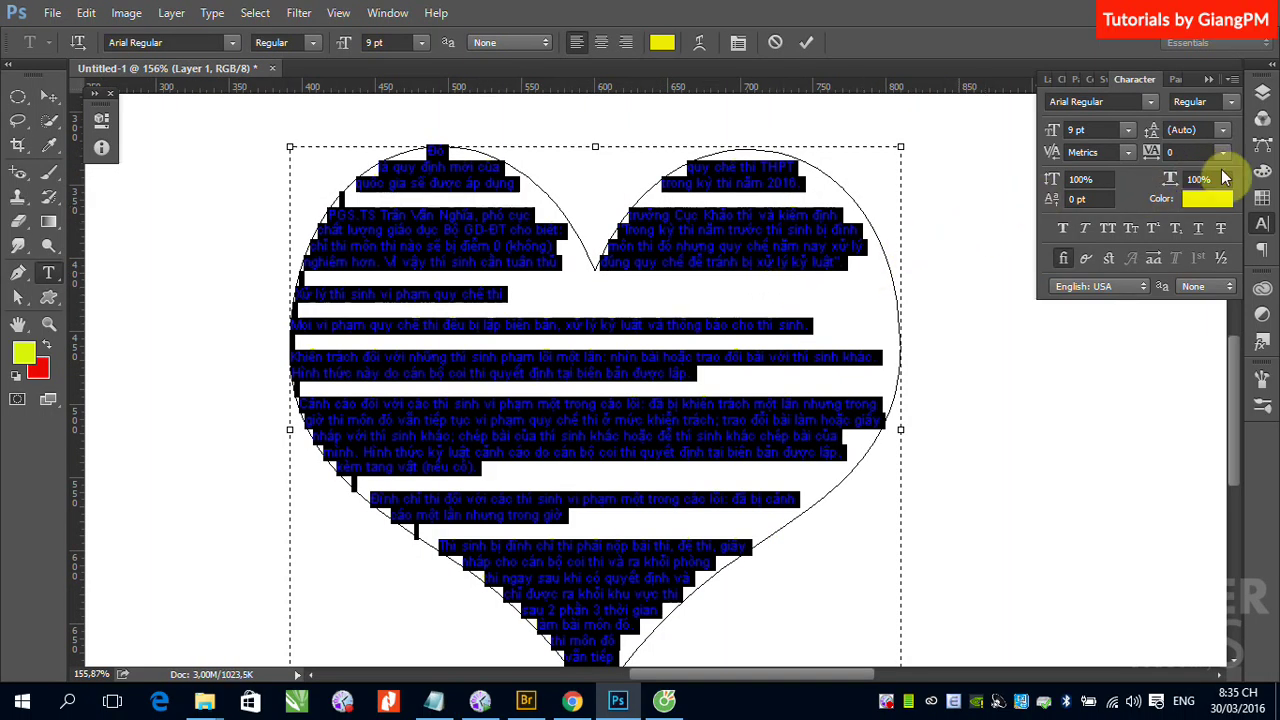
left_click(1208, 198)
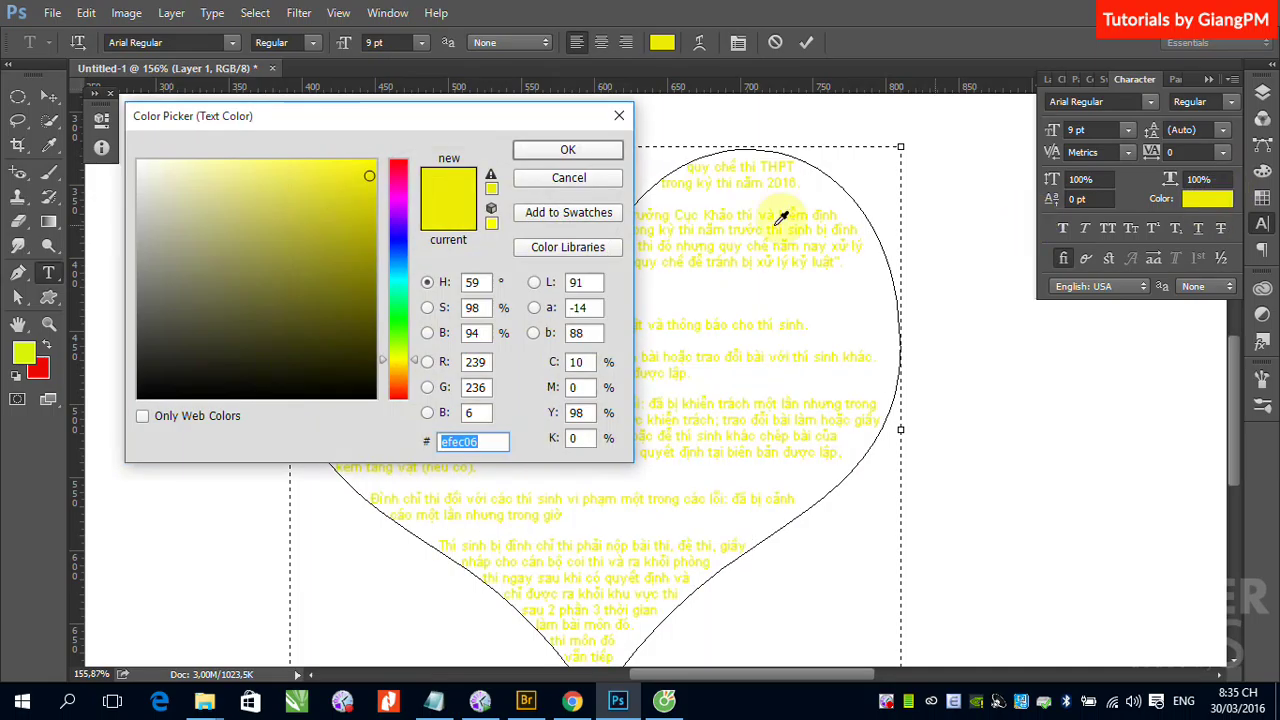
left_click(398, 164)
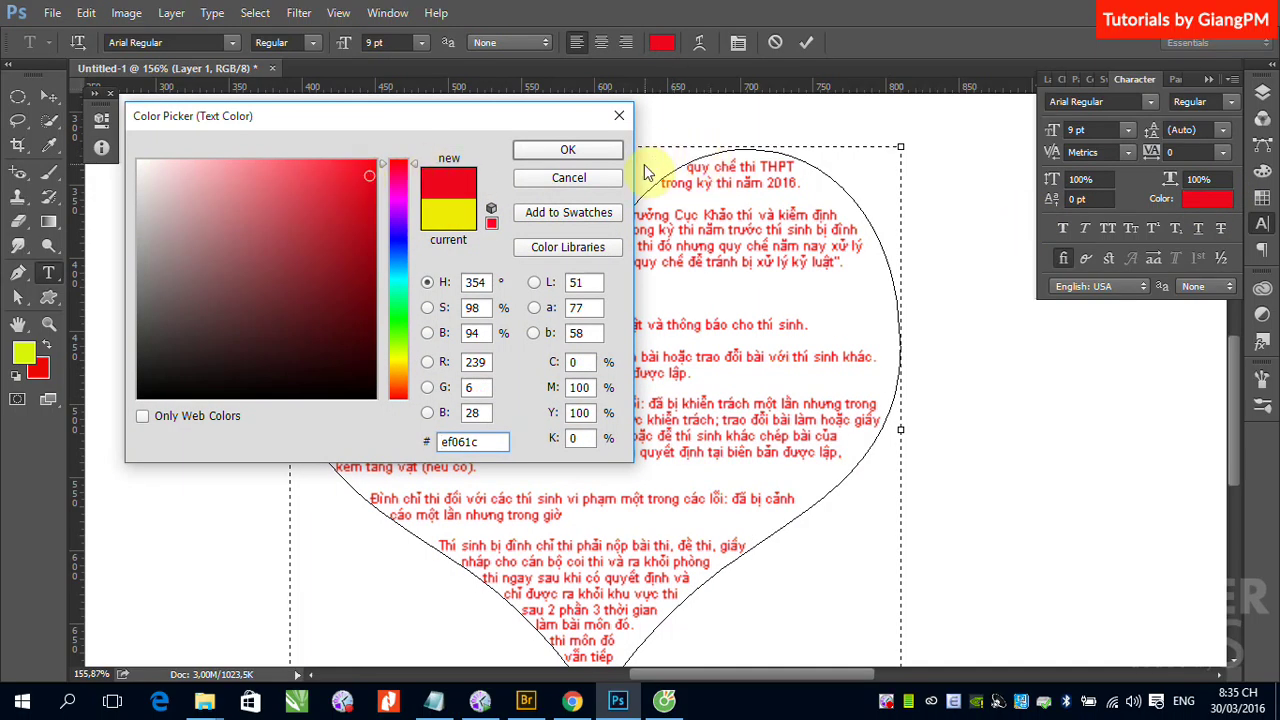
left_click(567, 151)
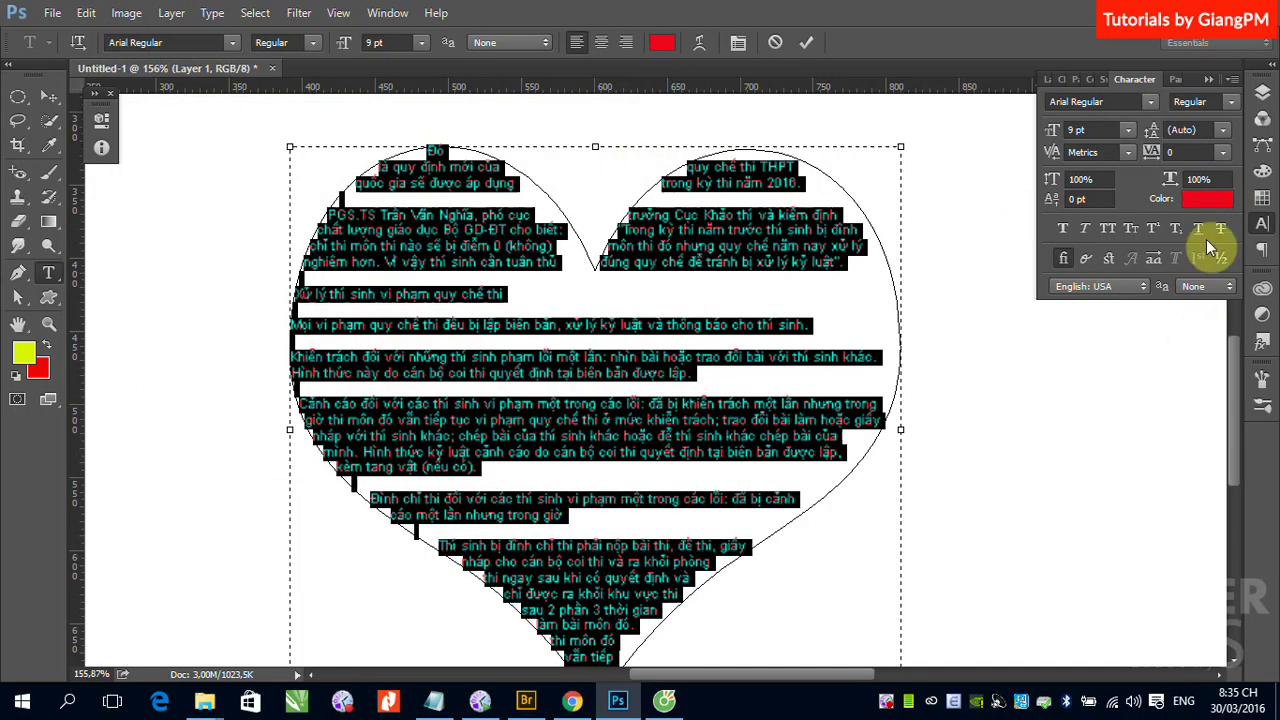
left_click(1231, 129)
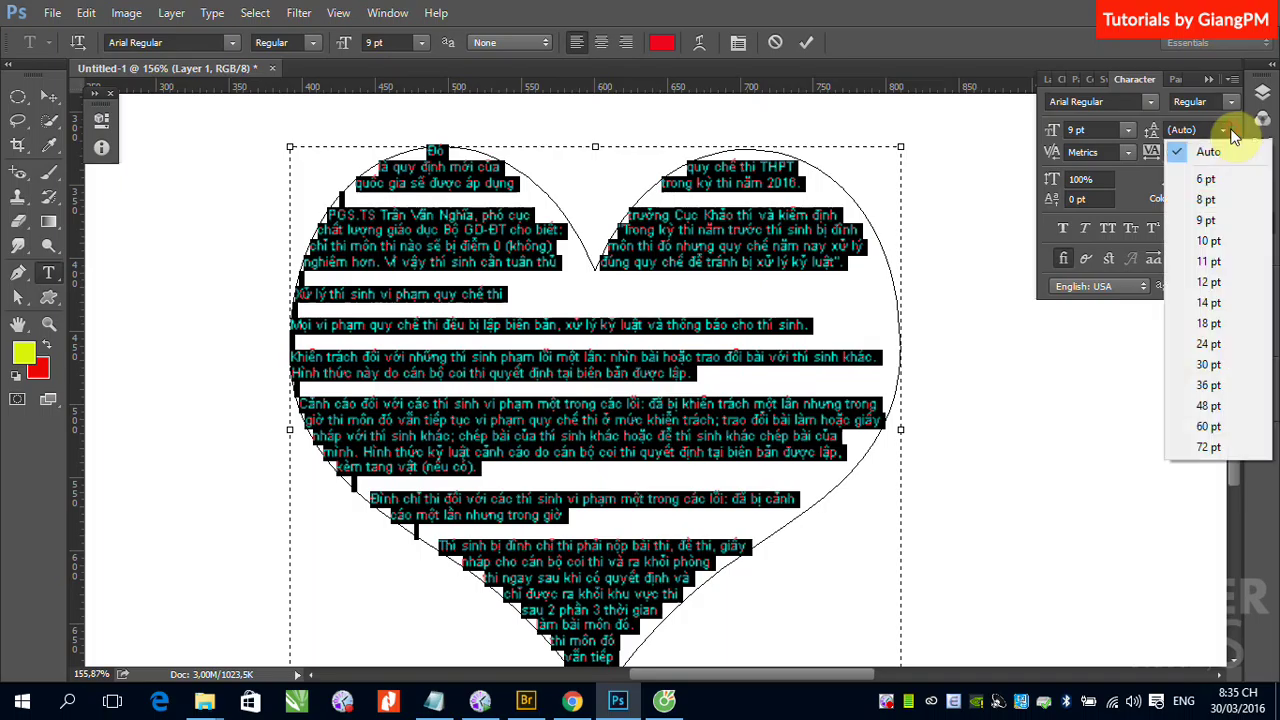
left_click(1207, 151)
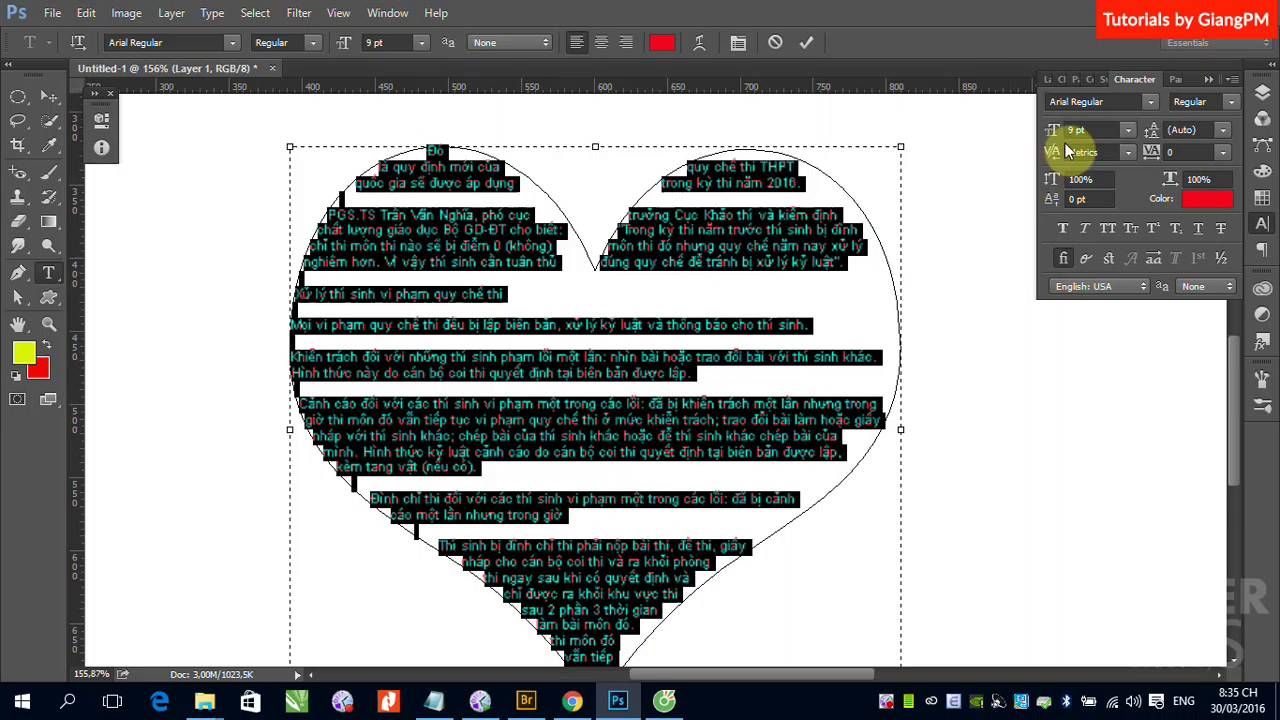
- Apply Justify All paragraph alignment so every line spans the heart
left_click(1173, 79)
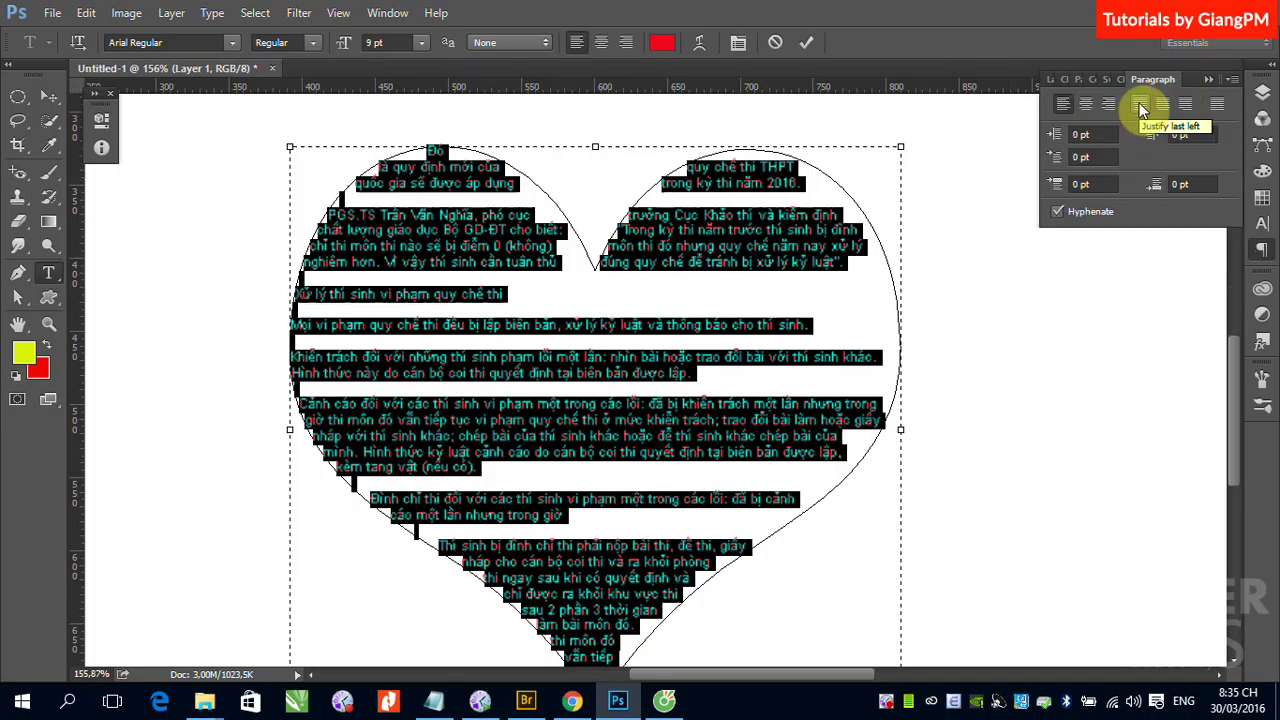
left_click(1140, 103)
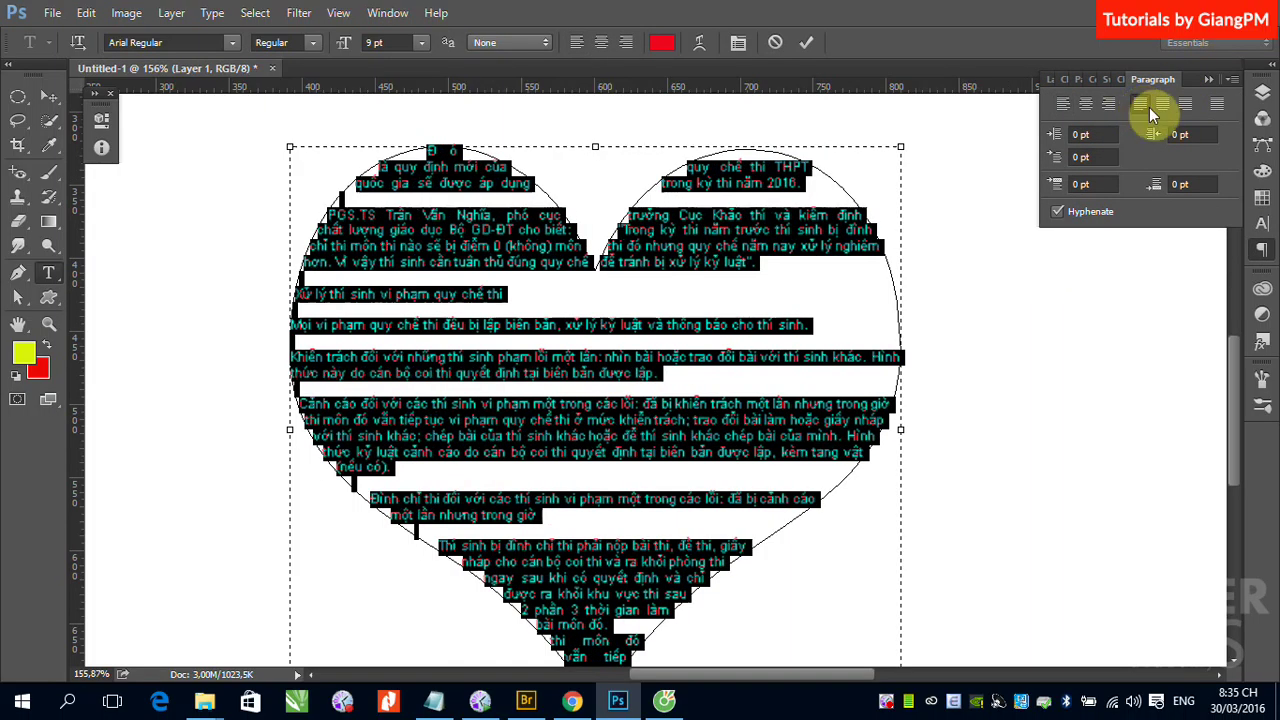
left_click(1162, 104)
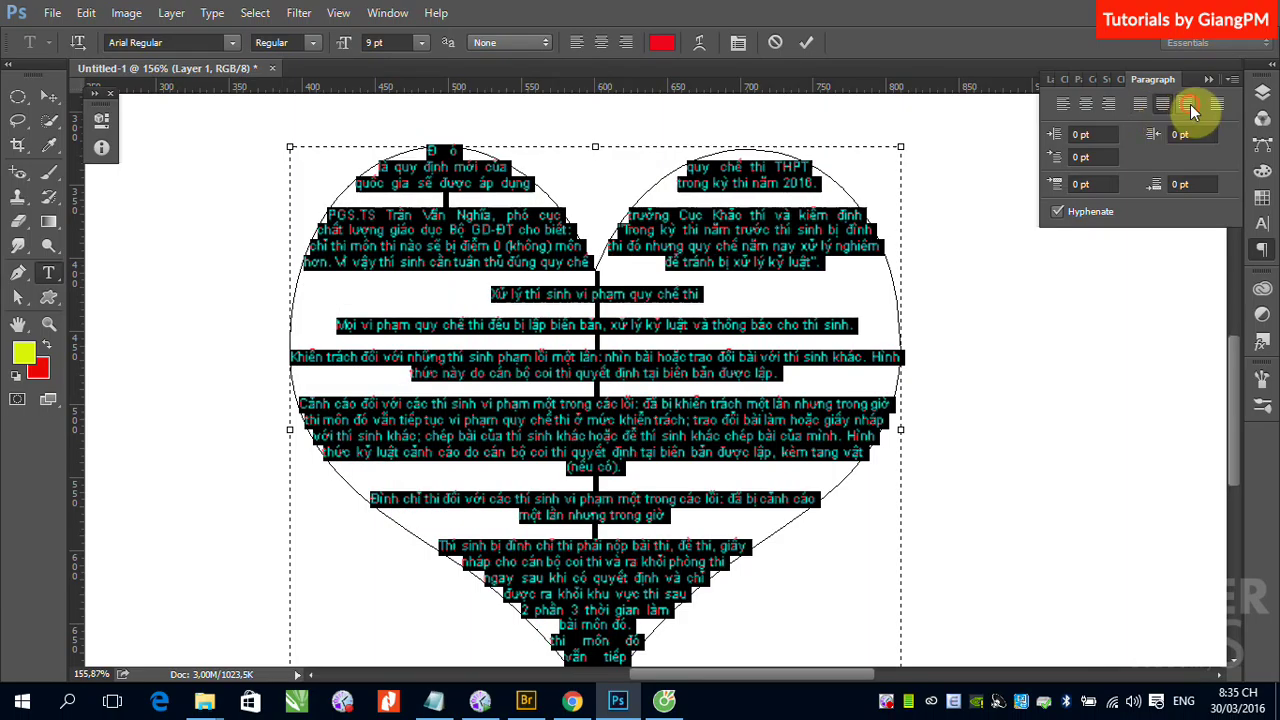
left_click(1186, 105)
left_click(1217, 106)
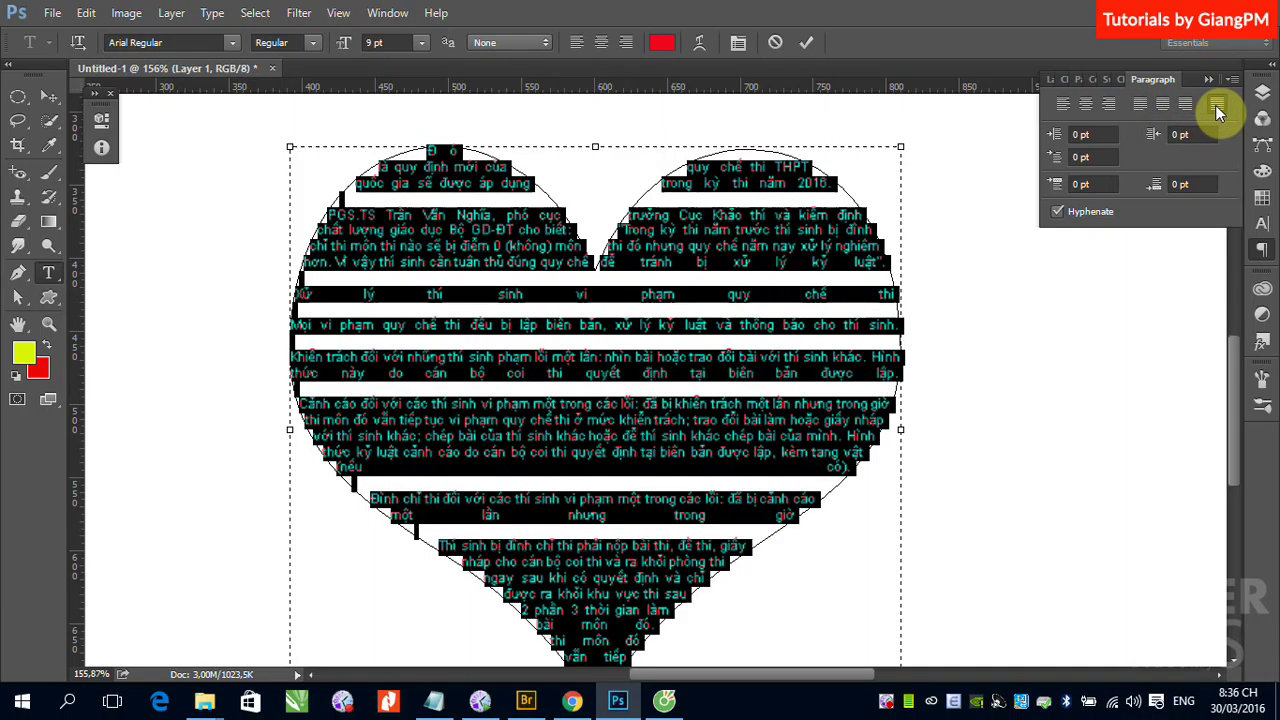
- Commit the heart text with the Move tool and zoom out to 66.7%
left_click(55, 97)
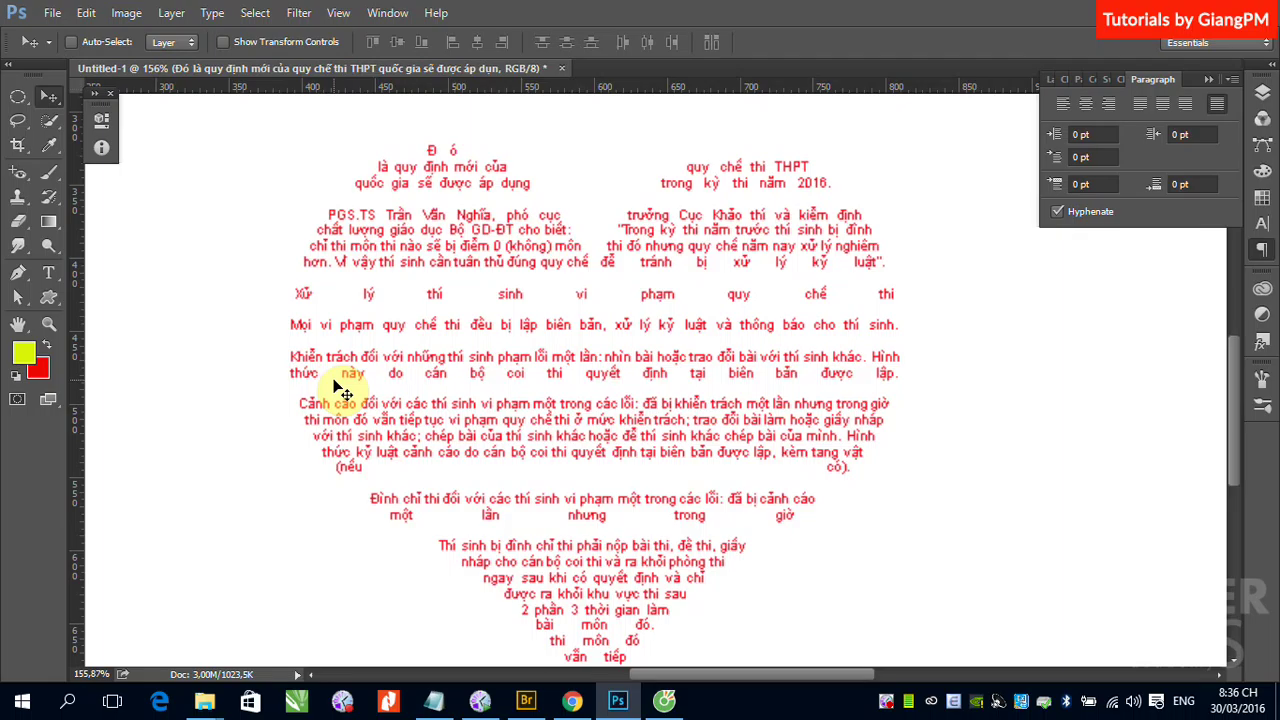
key("ctrl+1")
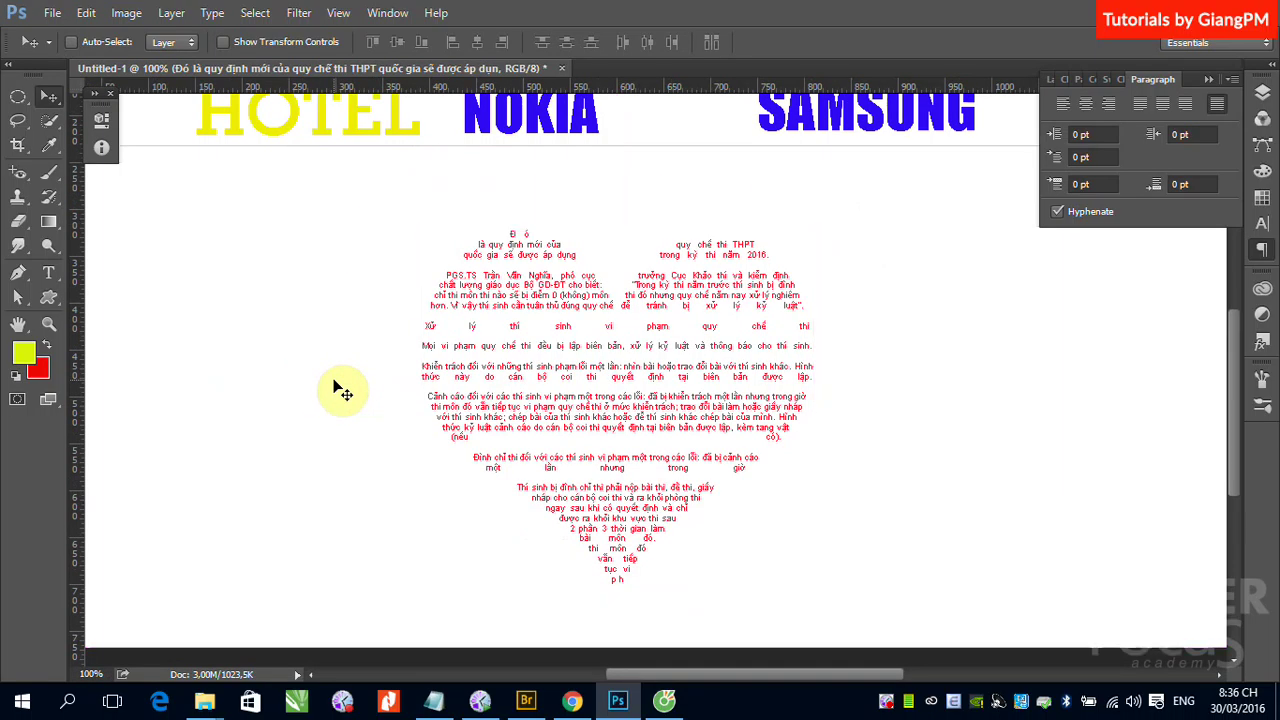
key("ctrl+minus")
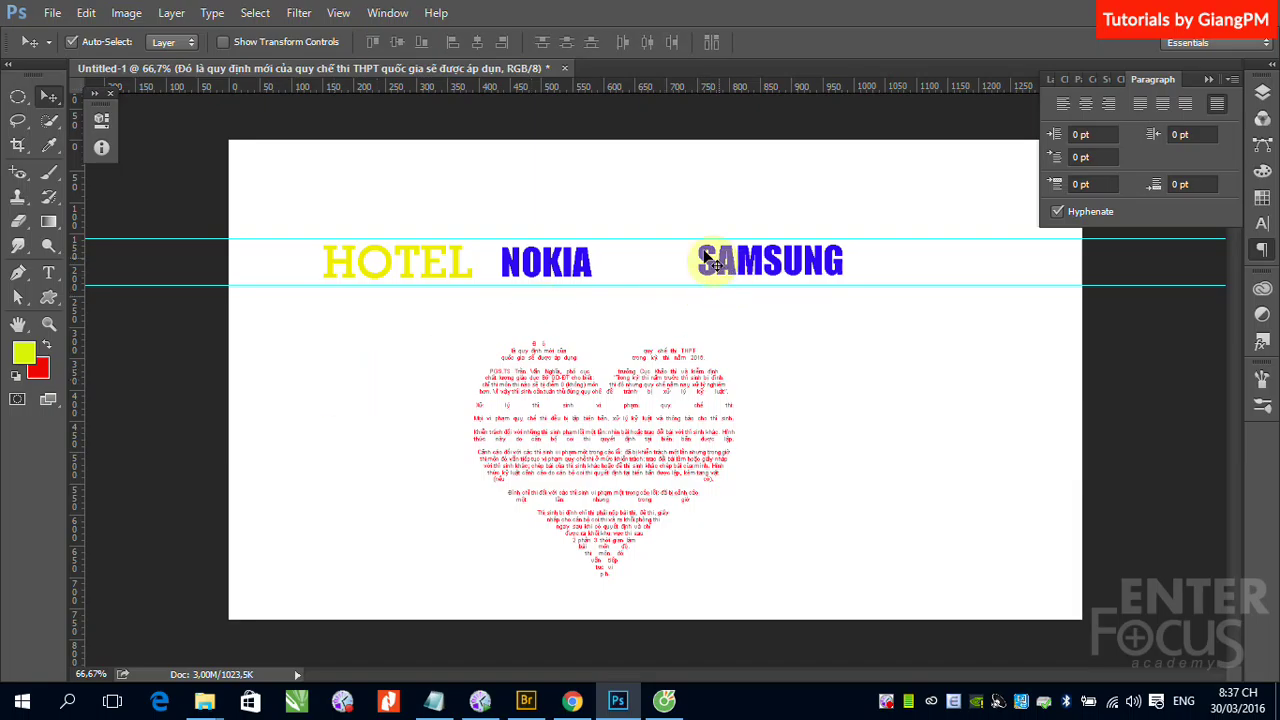
- Turn on Auto-Select, zoom onto SAMSUNG, and open Type > Panels > Glyphs Panel
left_click(686, 221, "ctrl")
left_click_drag(688, 224, 896, 331)
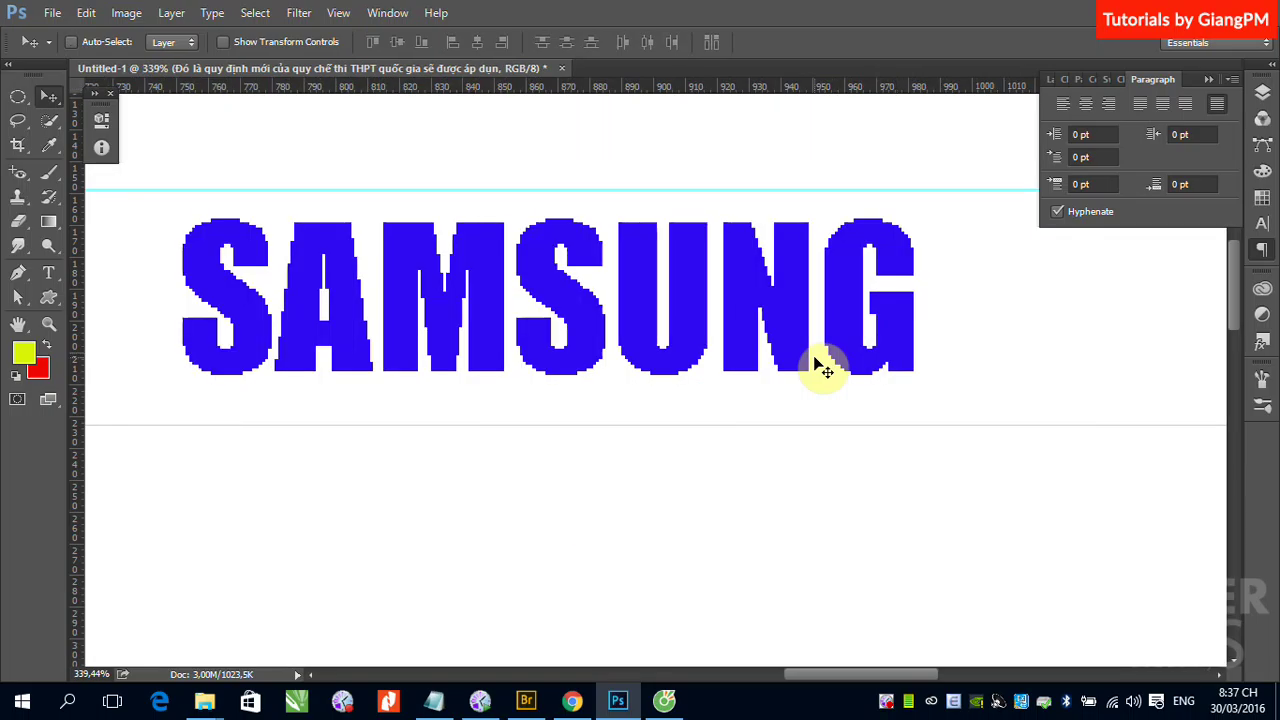
left_click(211, 13)
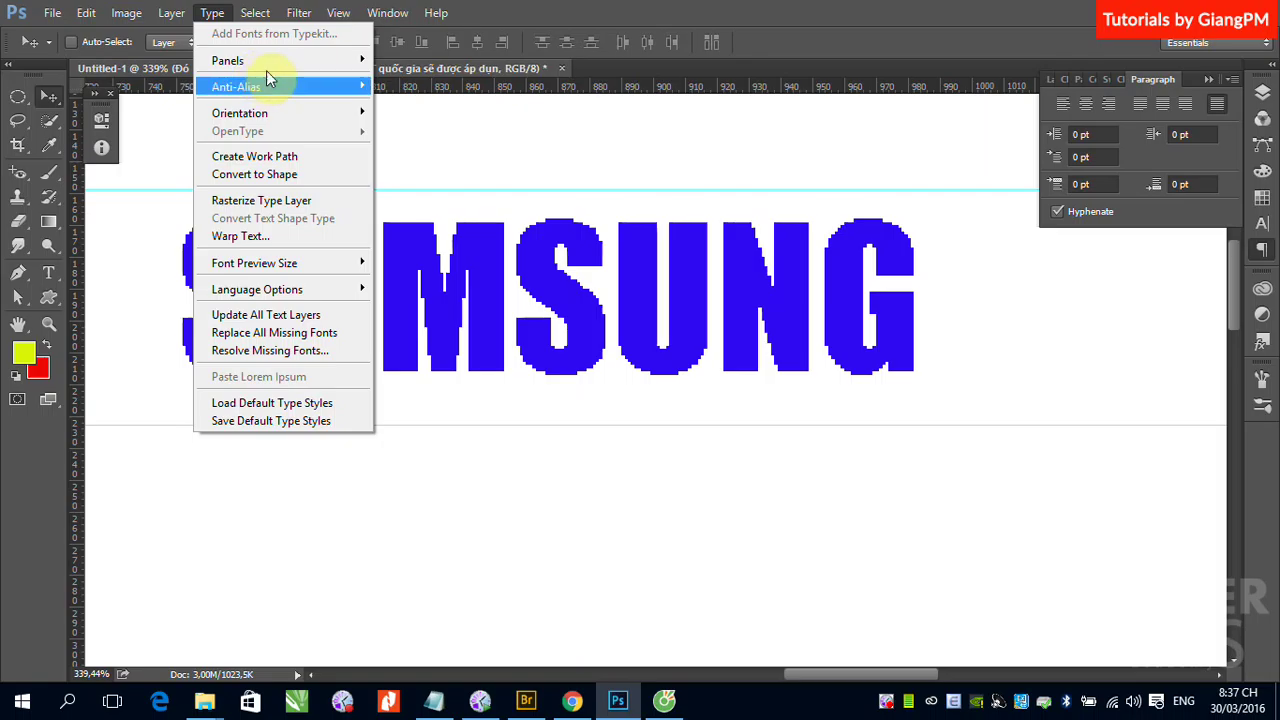
mouse_move(228, 60)
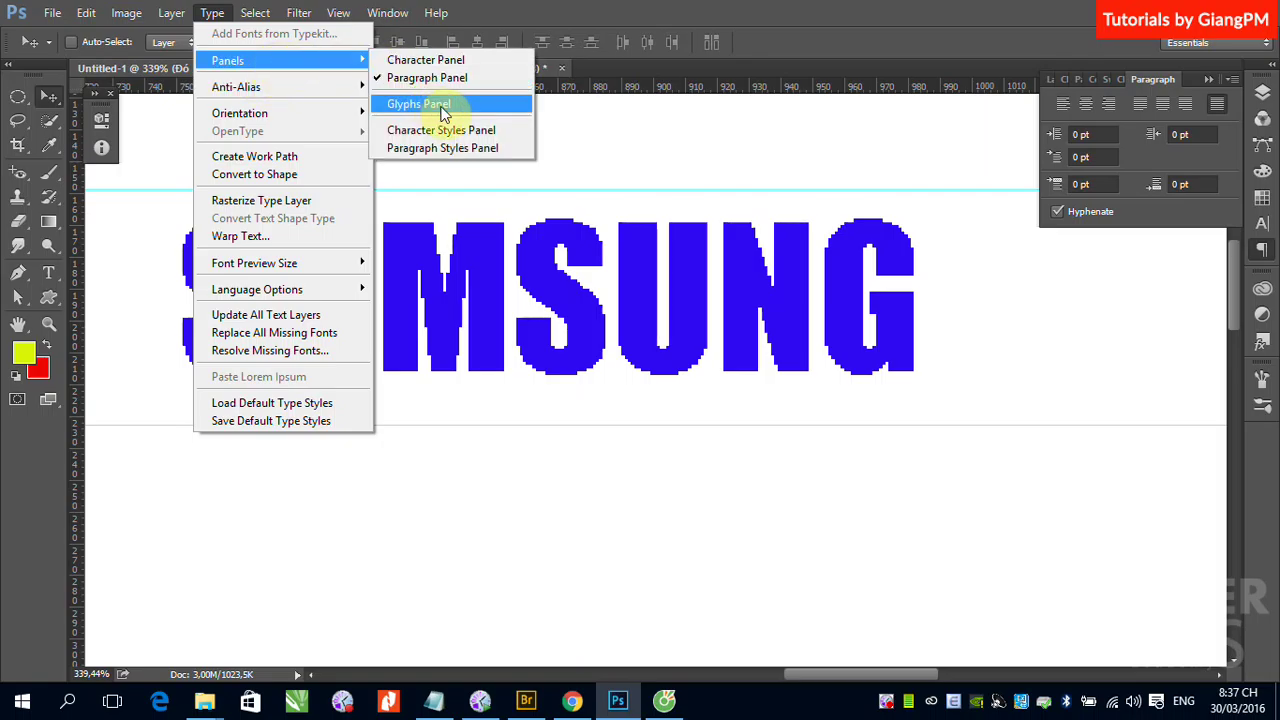
left_click(443, 105)
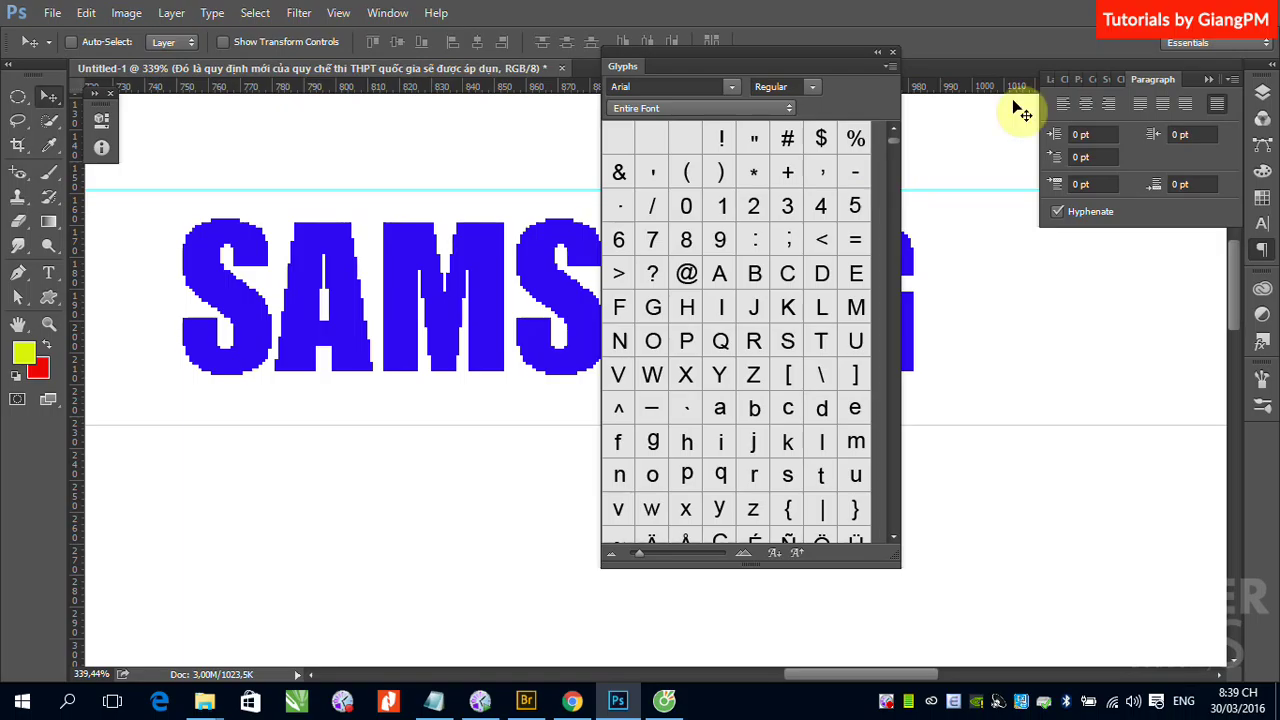
- Collapse the Glyphs panel and select the whole SAMSUNG text with the Type tool
left_click(404, 248)
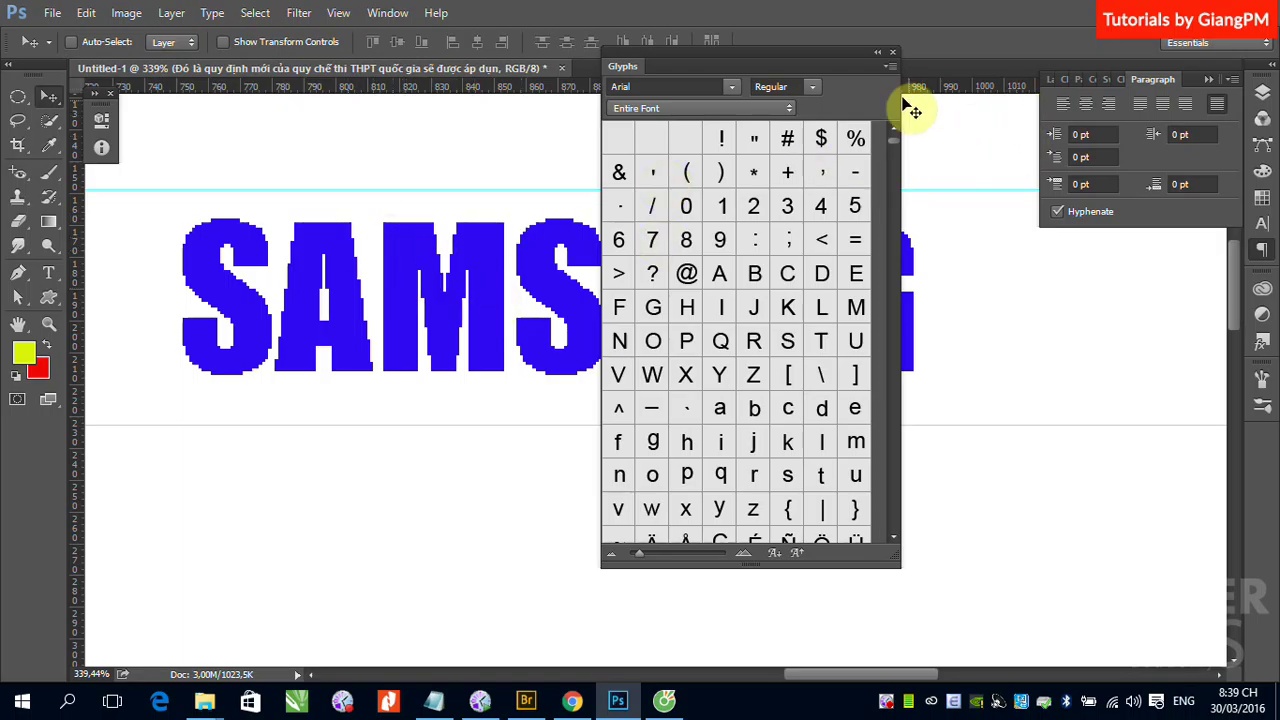
left_click(877, 52)
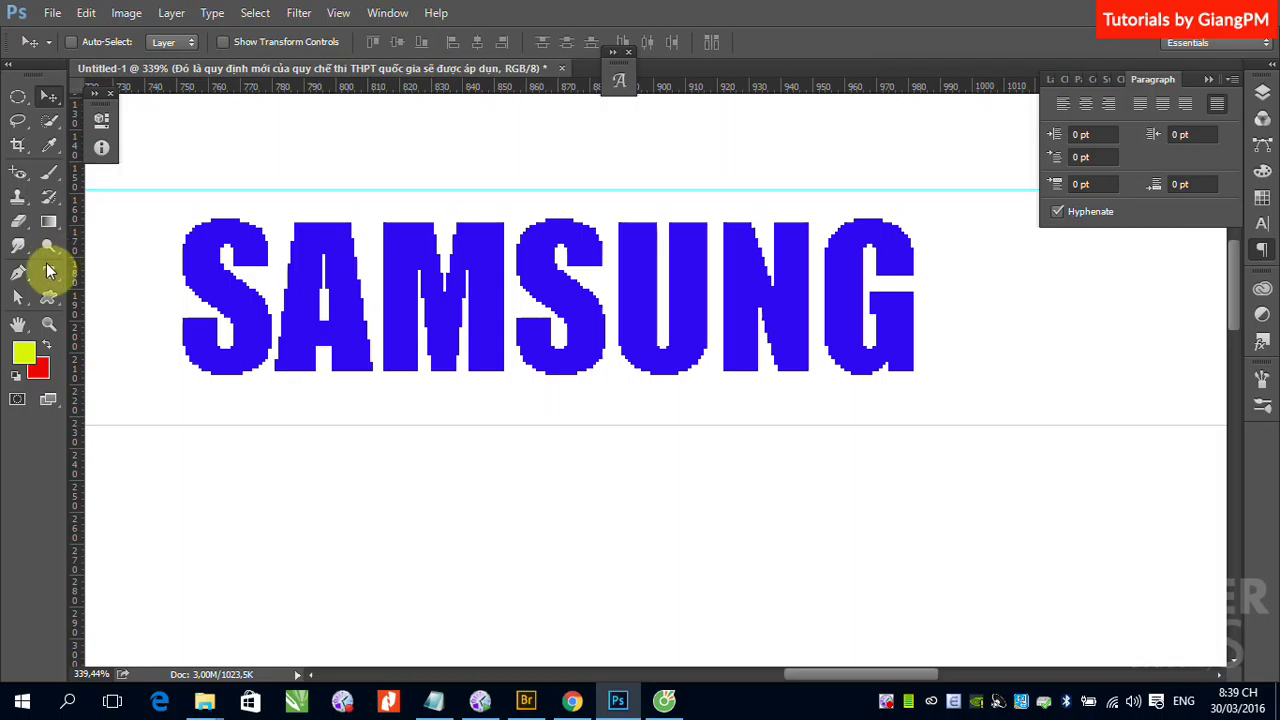
left_click(48, 272)
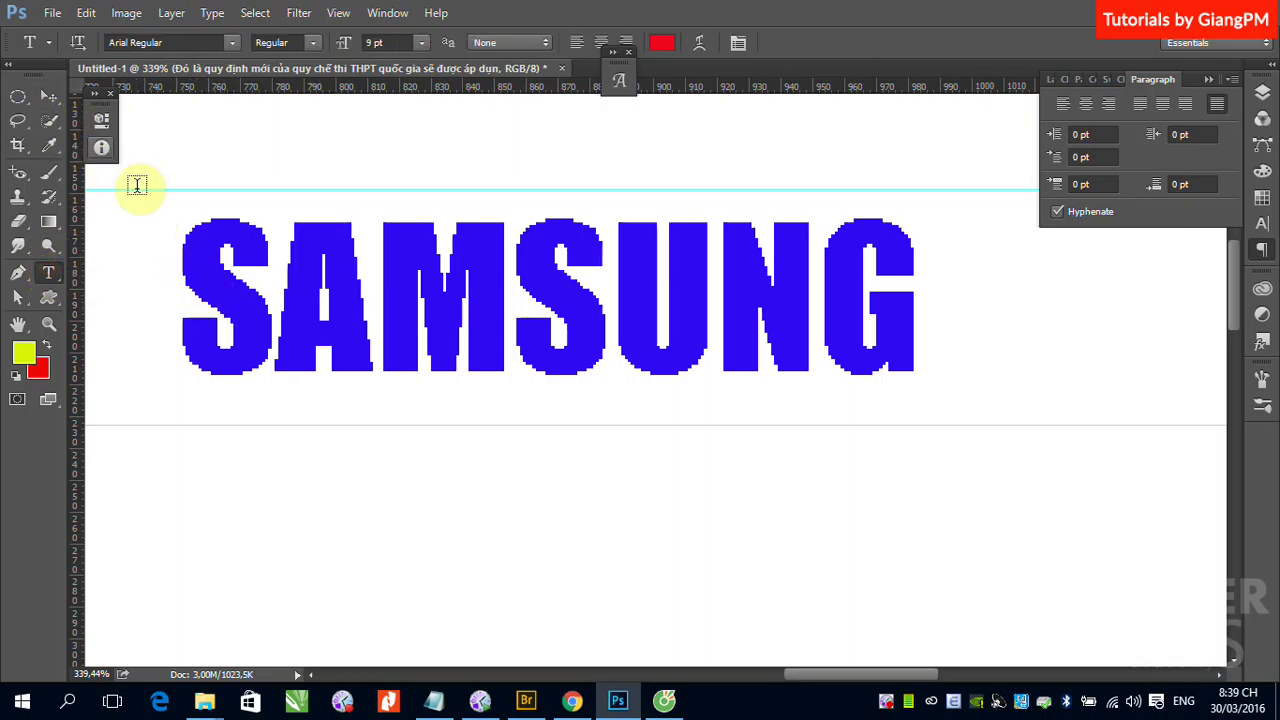
left_click_drag(182, 262, 884, 306)
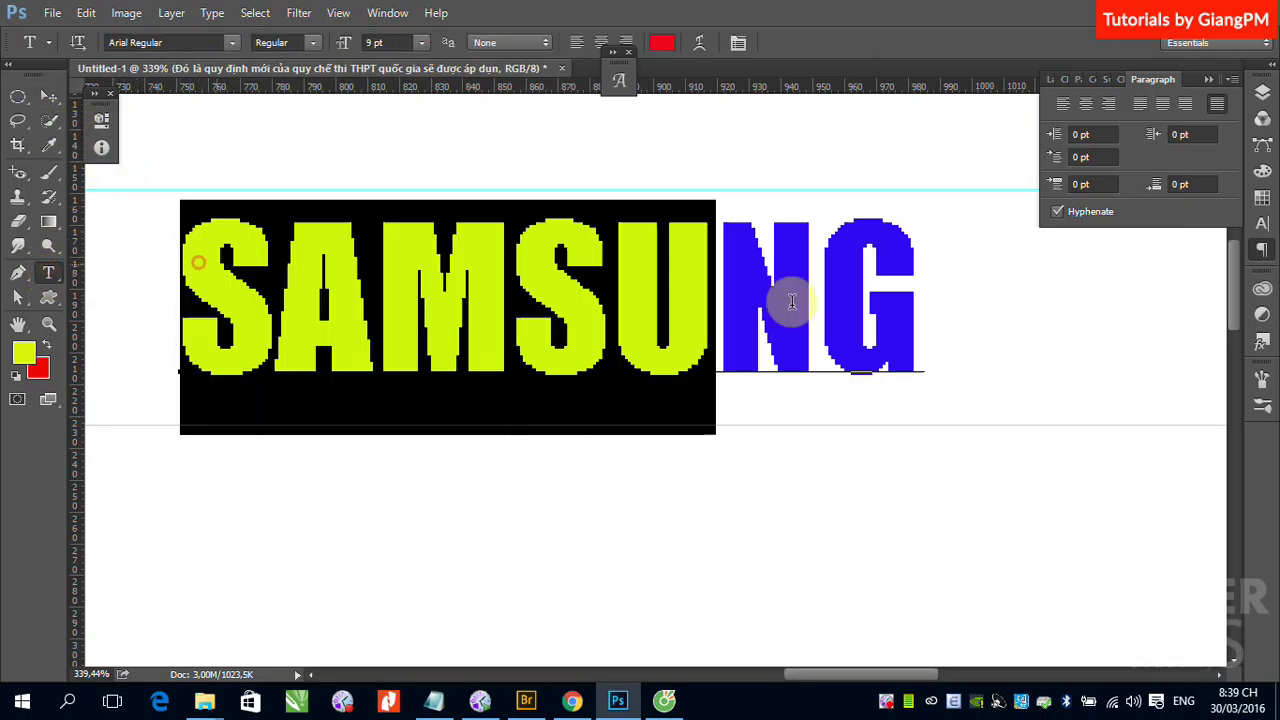
- Apply the Curse of the Zombie font to SAMSUNG and commit the edit
left_click(231, 42)
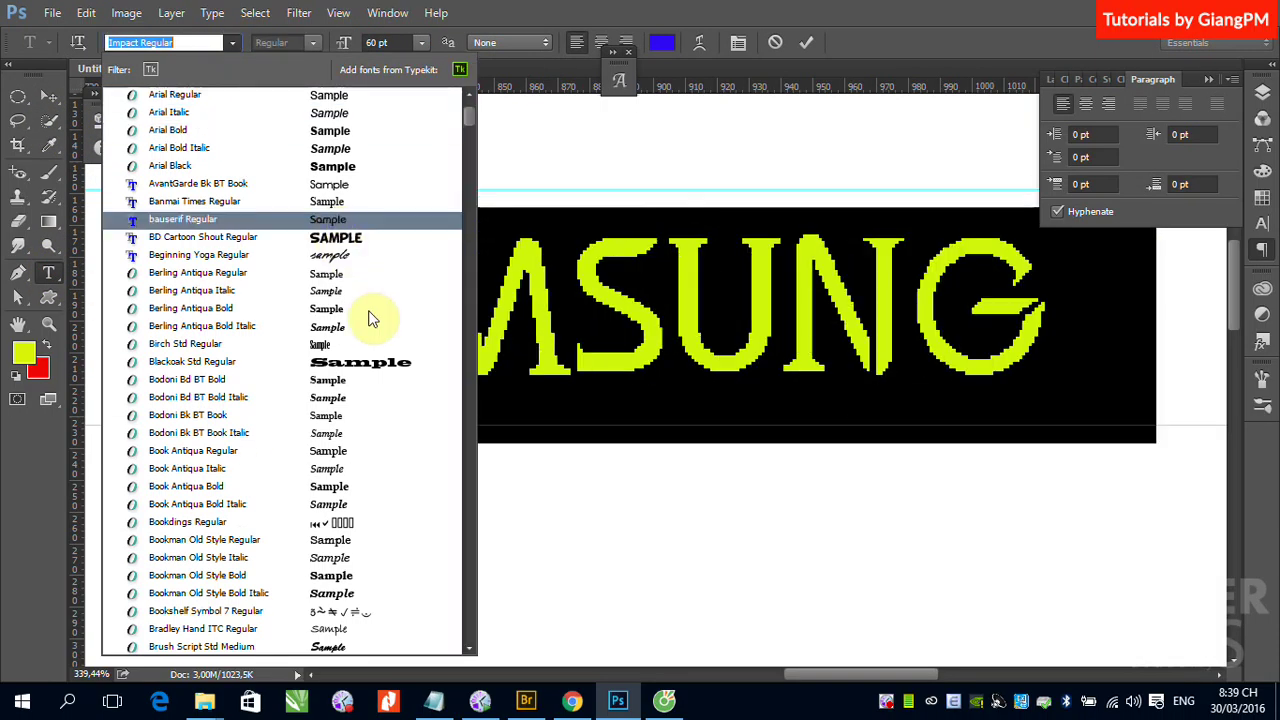
scroll(370, 325, "down", 1)
scroll(370, 322, "down", 1)
scroll(368, 330, "down", 1)
scroll(367, 337, "down", 1)
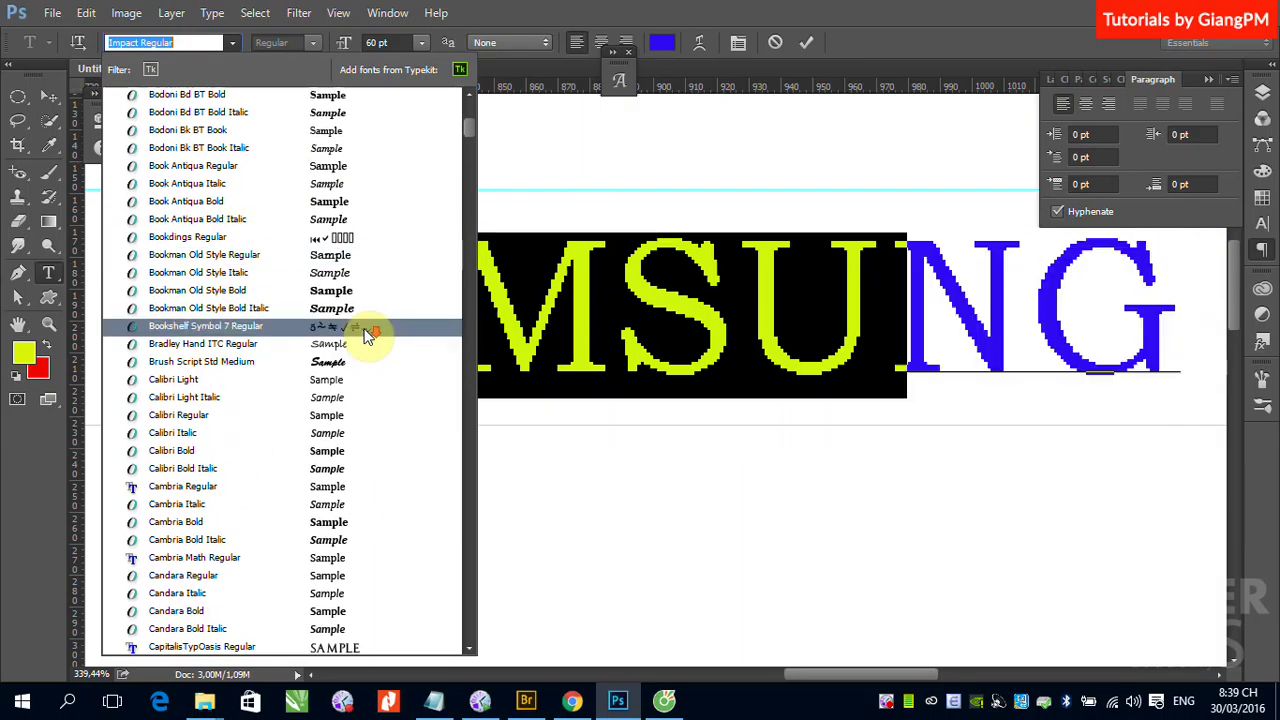
scroll(367, 337, "down", 2)
scroll(367, 337, "down", 1)
scroll(367, 337, "down", 2)
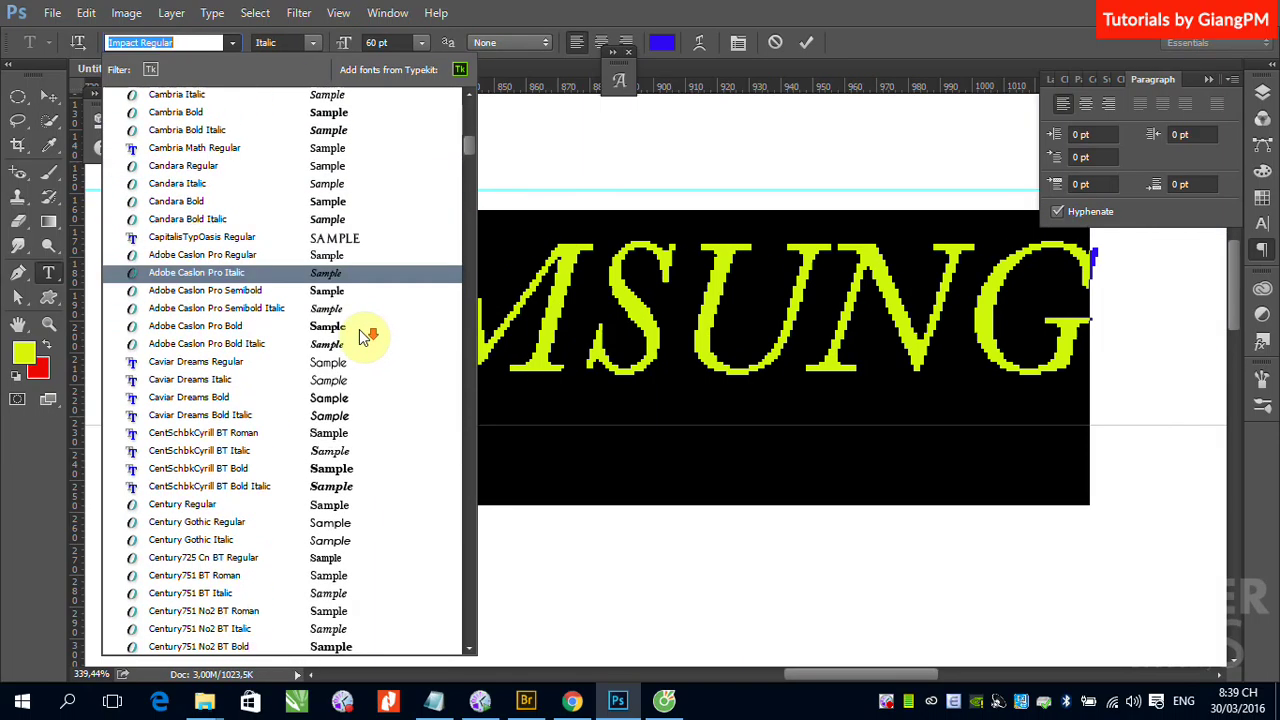
scroll(367, 337, "down", 3)
scroll(365, 337, "down", 1)
scroll(362, 337, "down", 2)
scroll(362, 337, "down", 1)
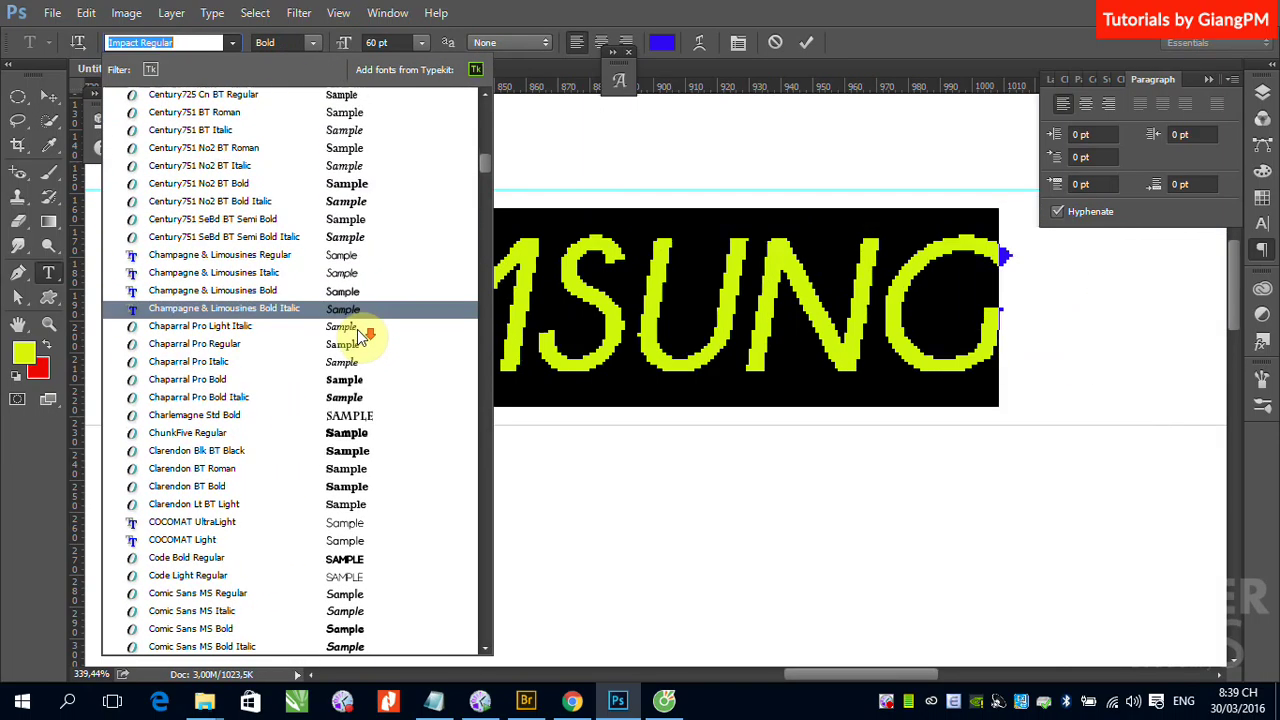
scroll(362, 337, "down", 2)
scroll(361, 337, "down", 2)
scroll(360, 337, "down", 2)
scroll(362, 337, "down", 1)
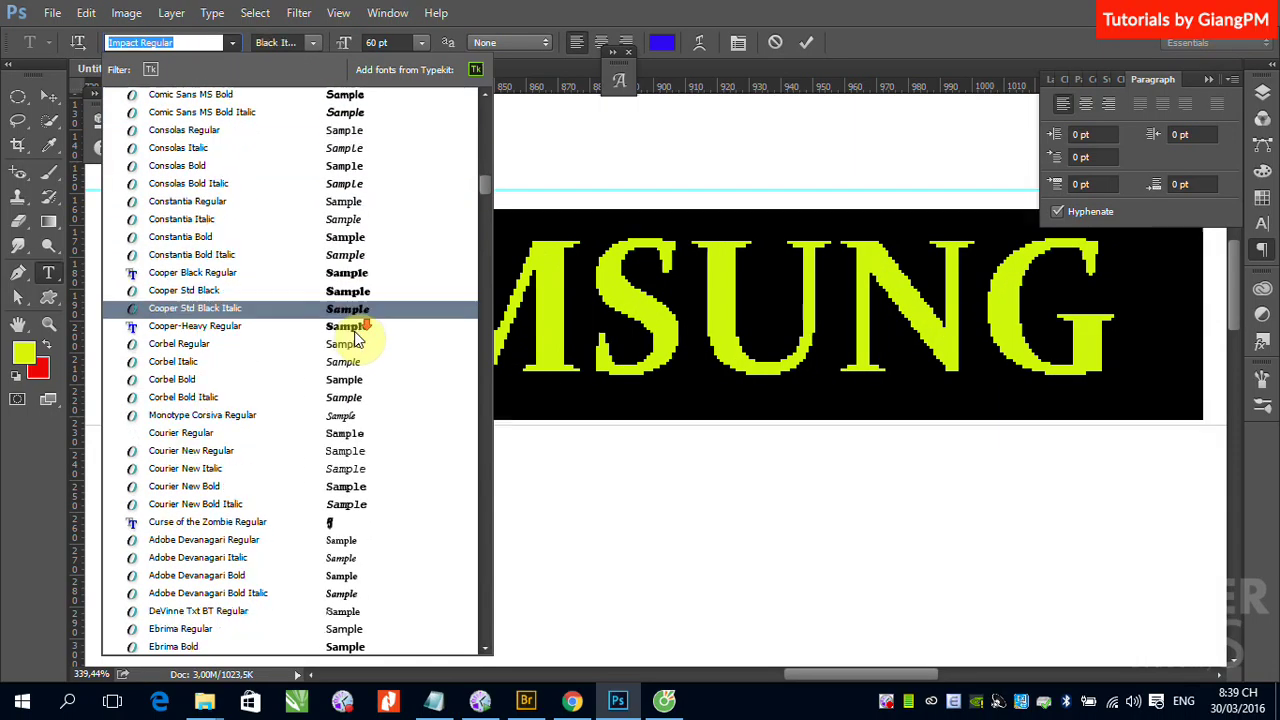
scroll(365, 337, "down", 2)
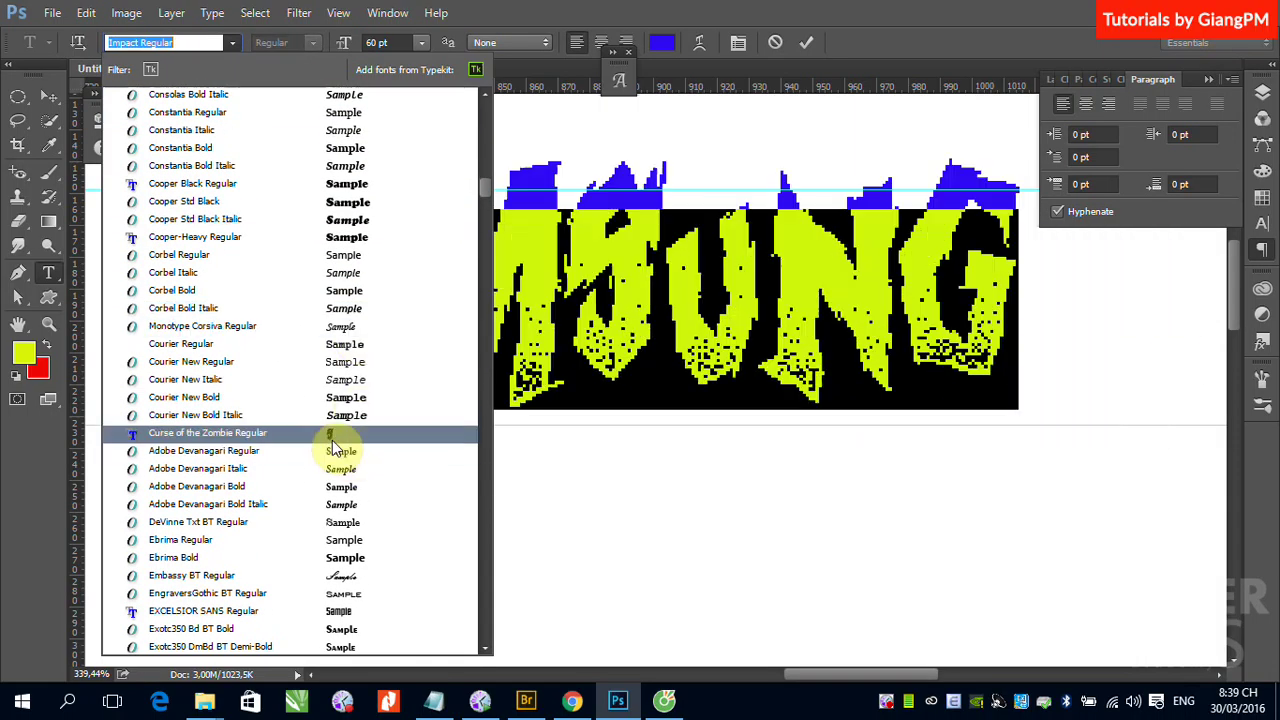
left_click(332, 440)
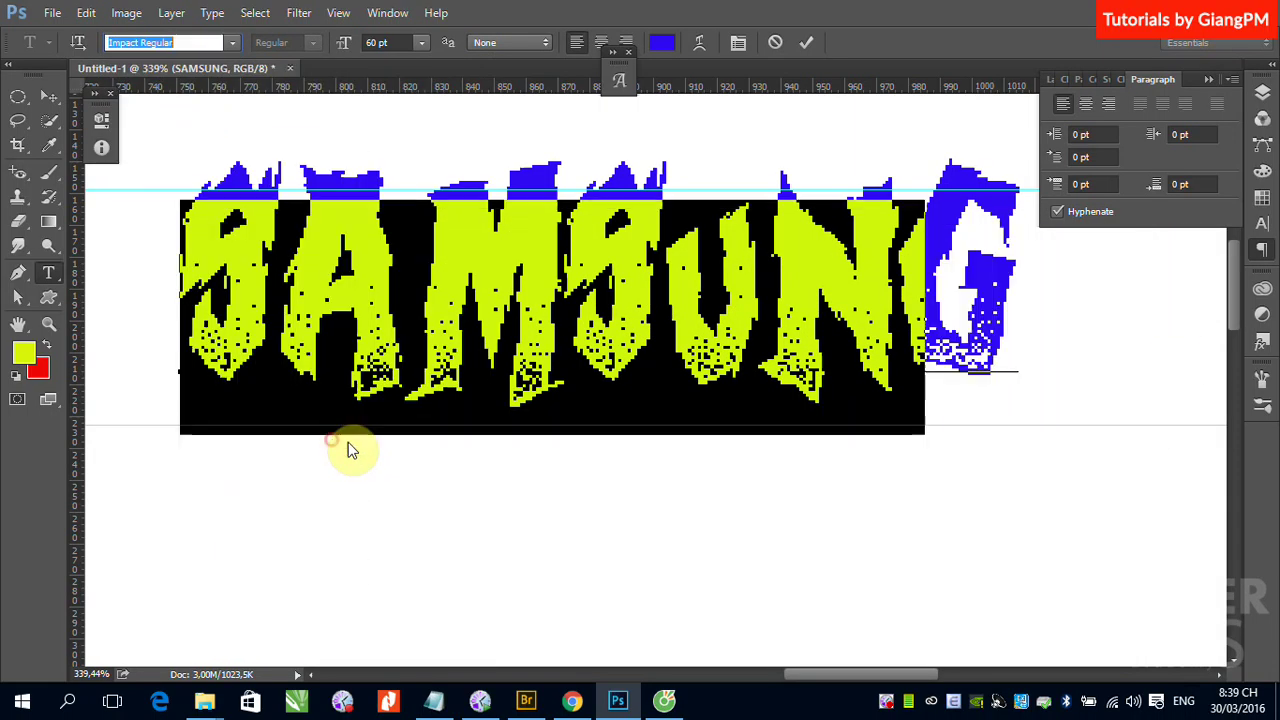
left_click(49, 96)
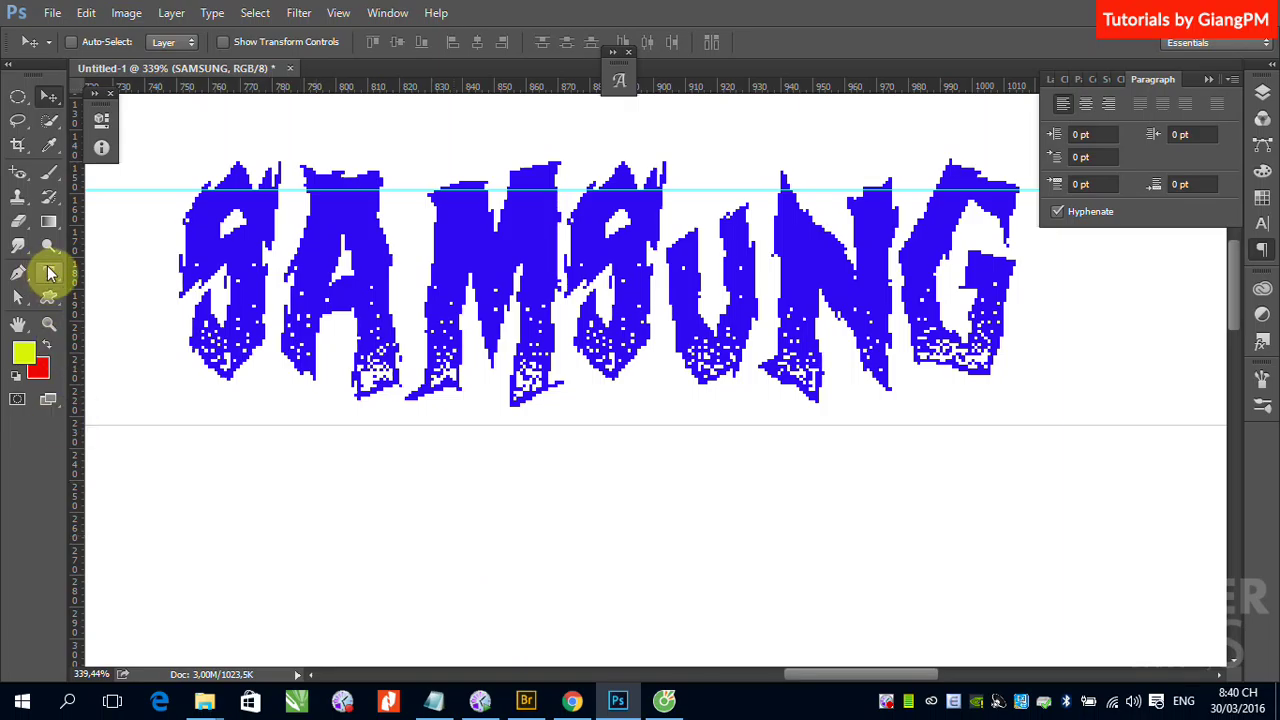
- Replace the SAMSUNG title text with HALLOWEEN and commit the edit
left_click(48, 272)
mouse_move(190, 285)
left_mouse_down()
mouse_move(737, 297)
mouse_move(1033, 327)
left_mouse_up()
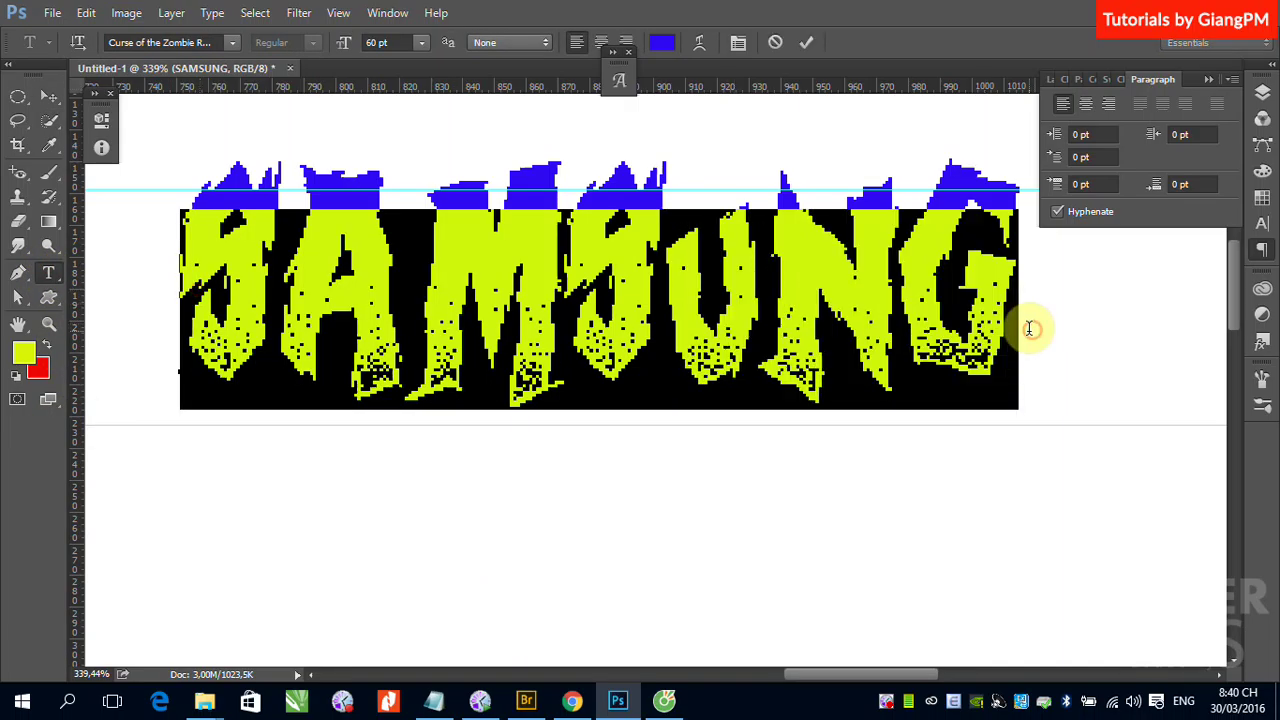
type("HALL")
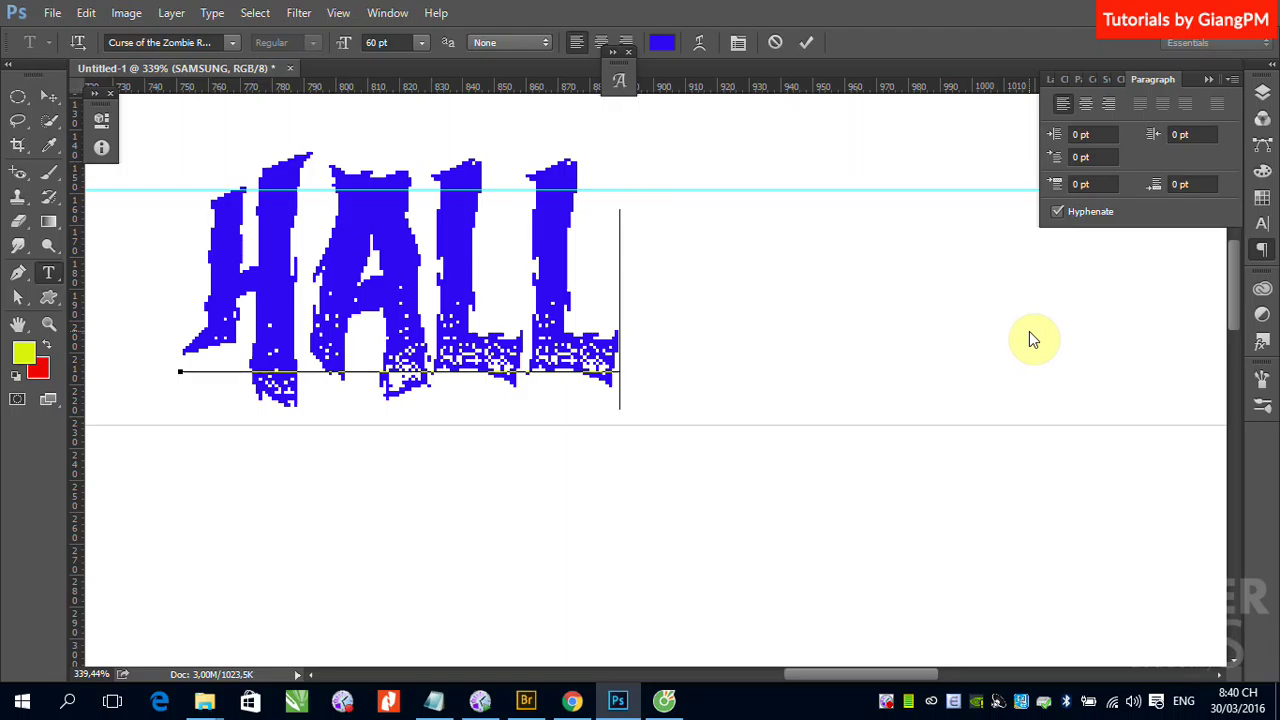
type("OWEE")
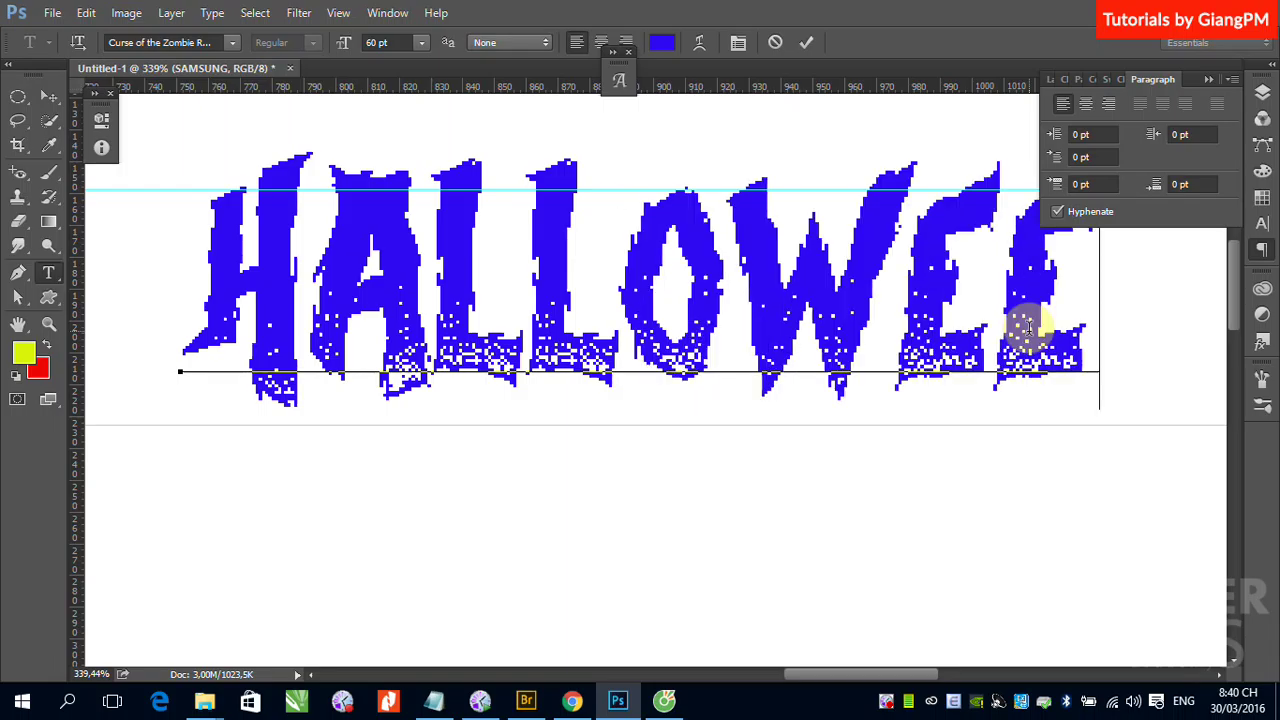
type("N")
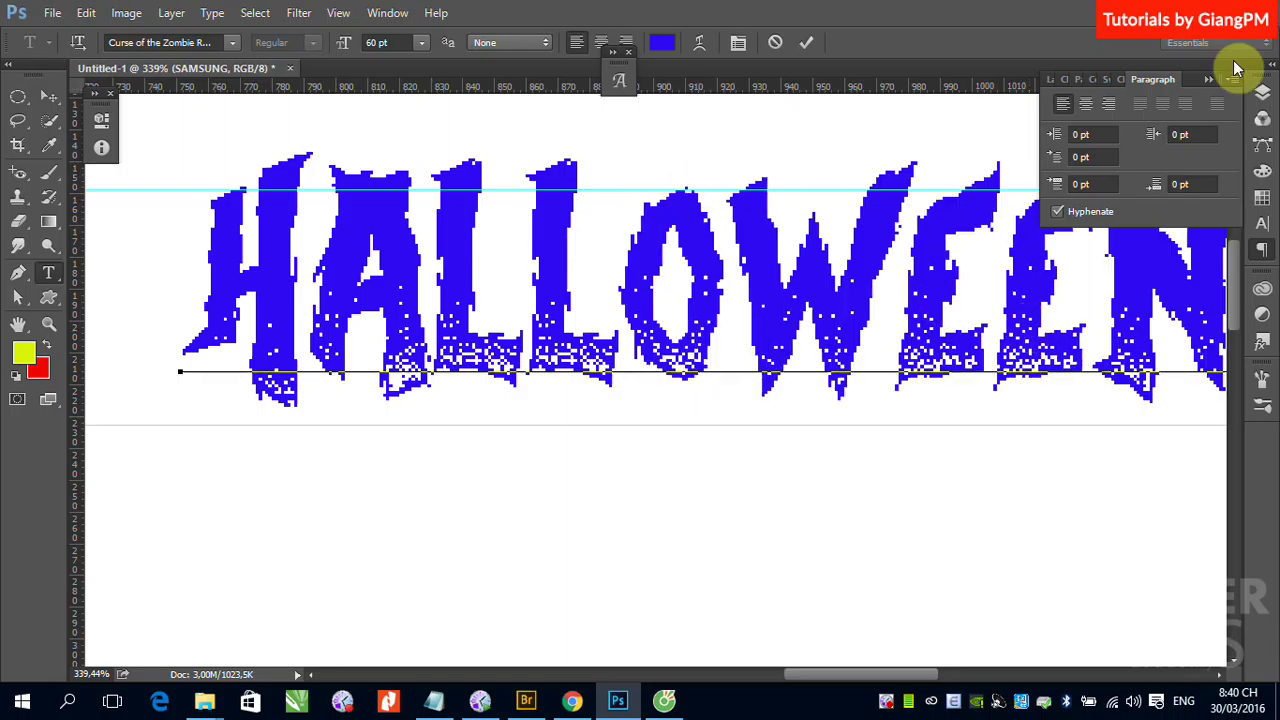
left_click(1208, 79)
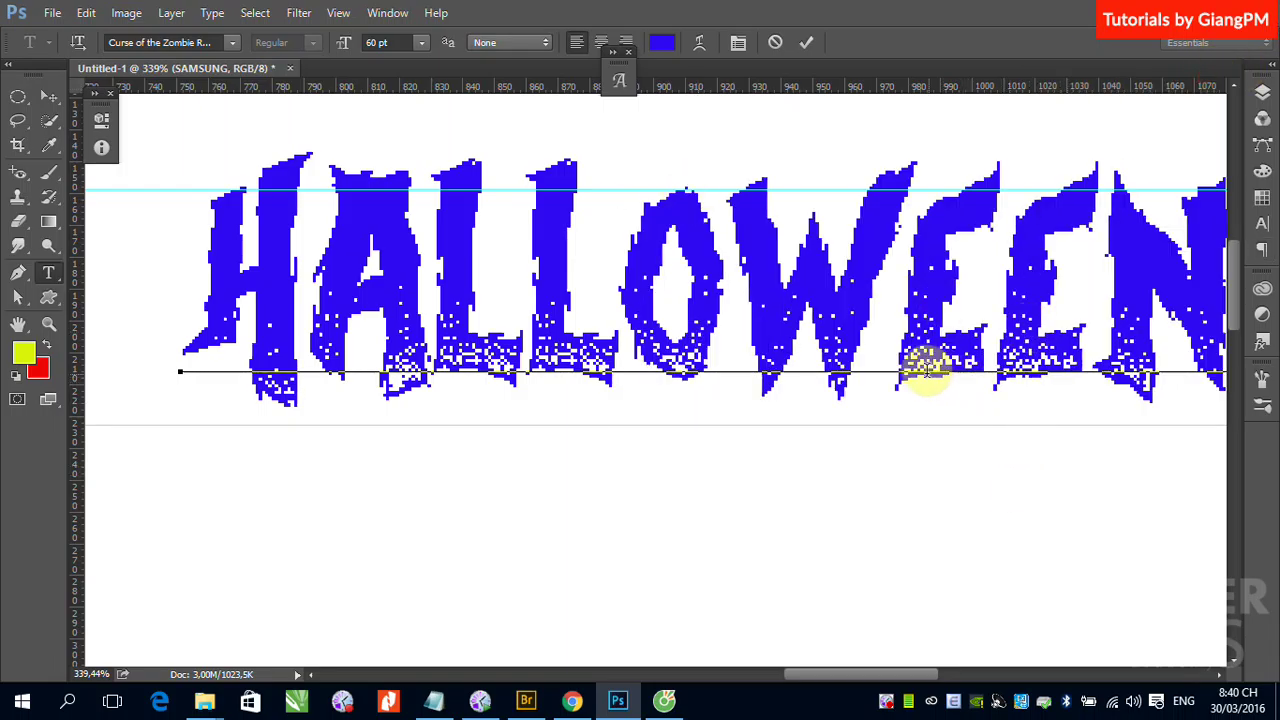
left_click(48, 96)
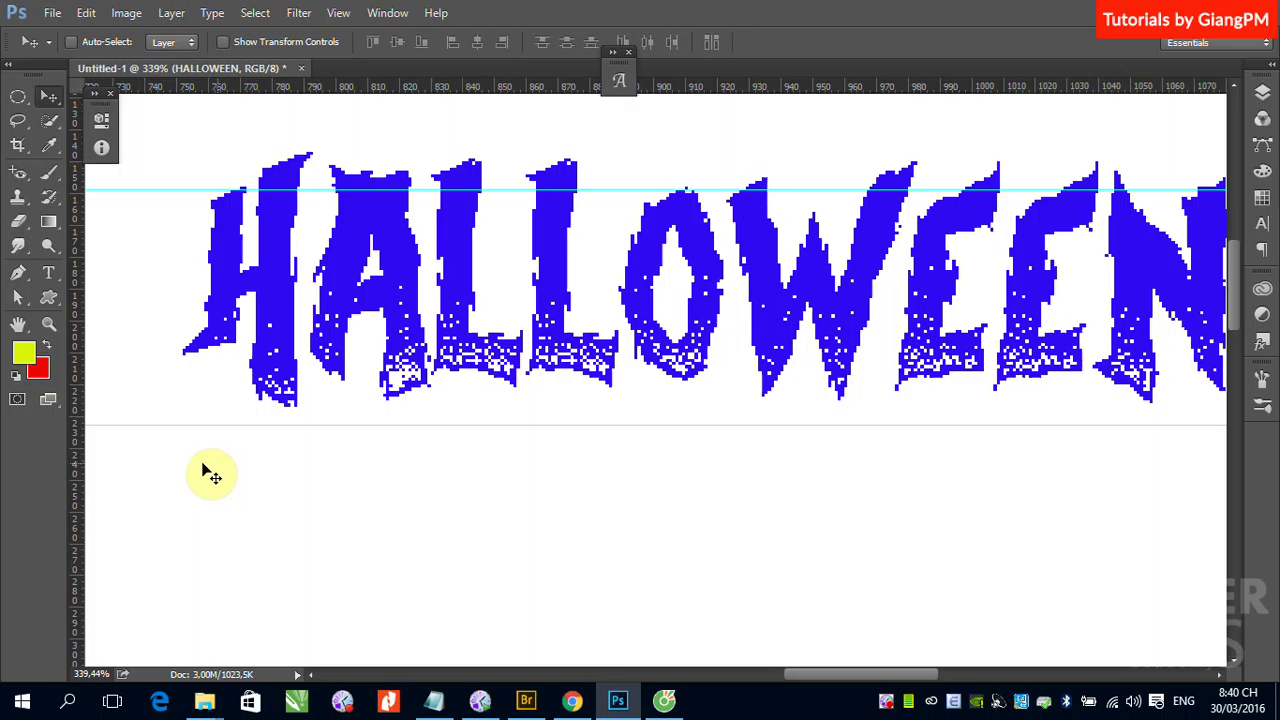
- Start inserting the LE HO prefix letters at the beginning of HALLOWEEN
left_click(48, 273)
left_click(210, 295)
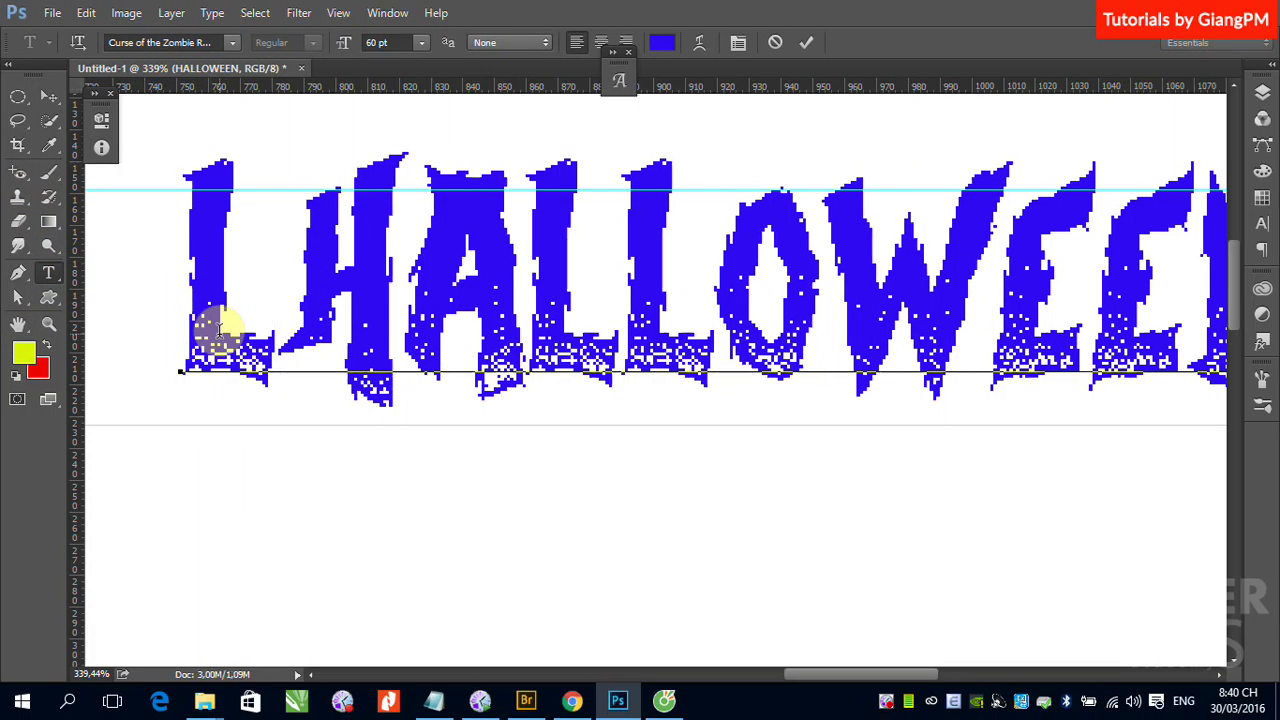
type("EE")
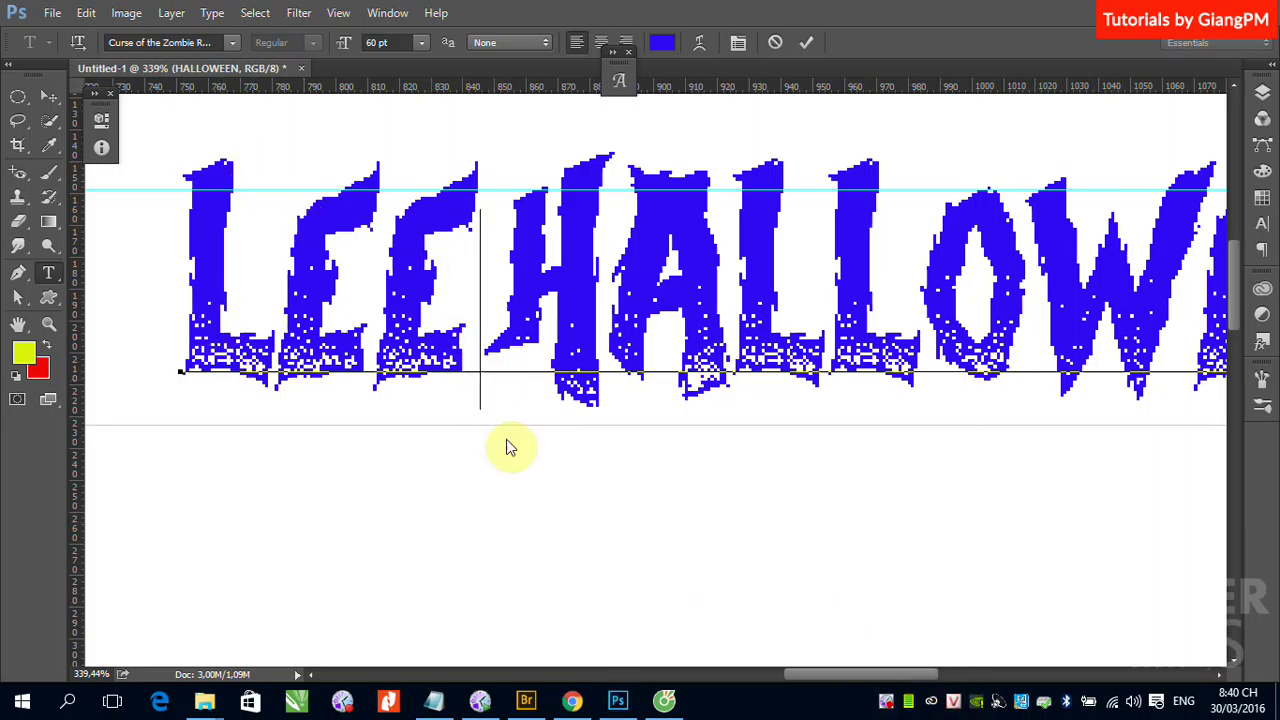
left_click(302, 318)
left_click_drag(305, 318, 433, 350)
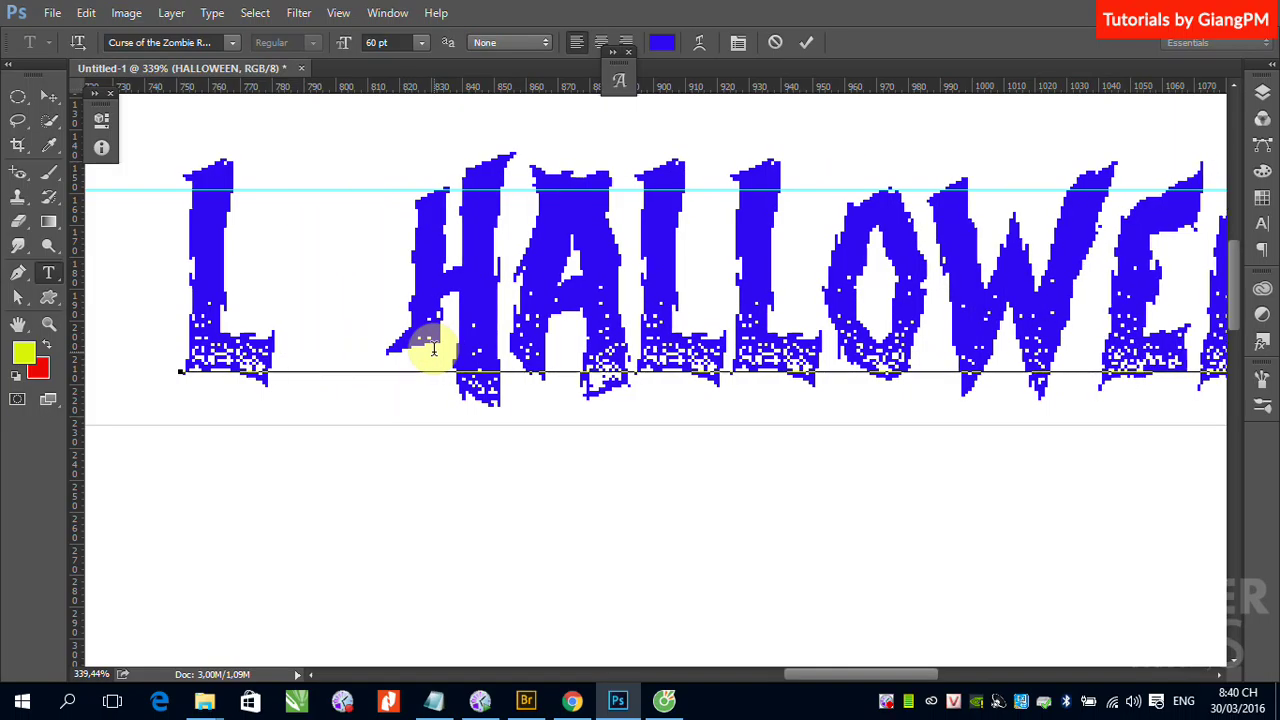
type("H")
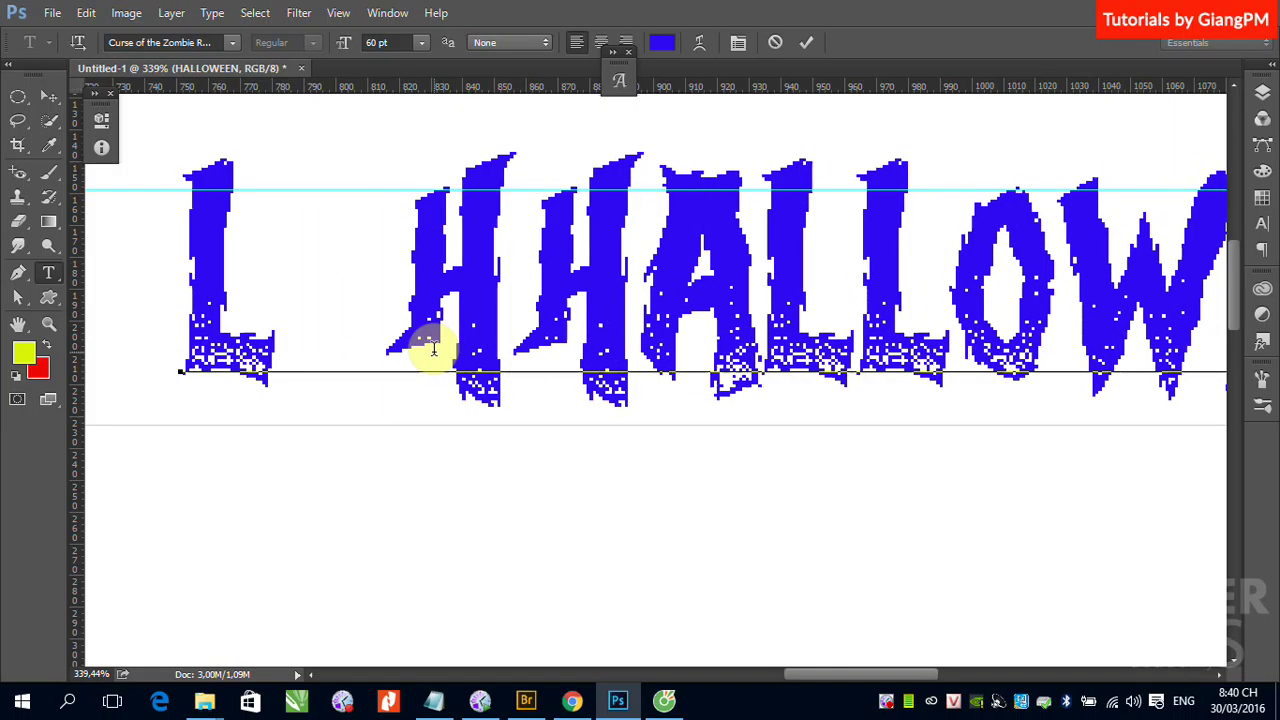
type("OO")
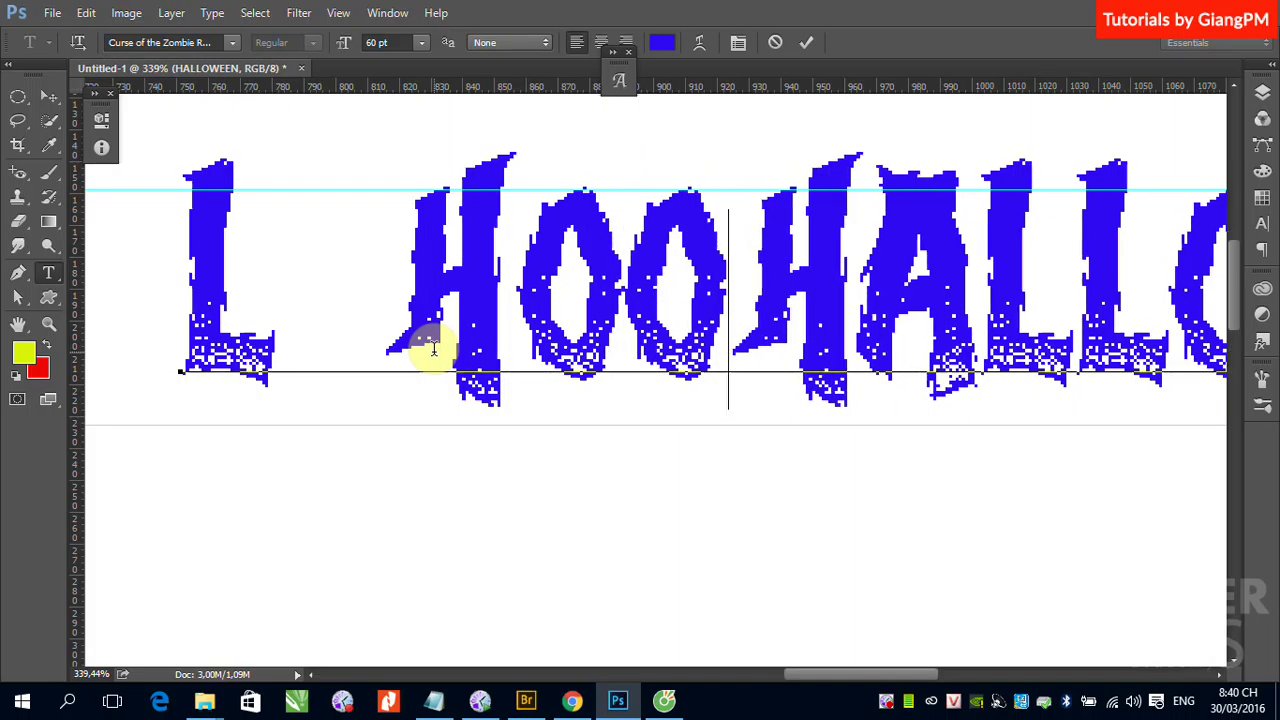
- Fix the mistyped letters so the title reads LE HOi HALLOWEEN, then select the E
left_click(433, 348)
type("EE")
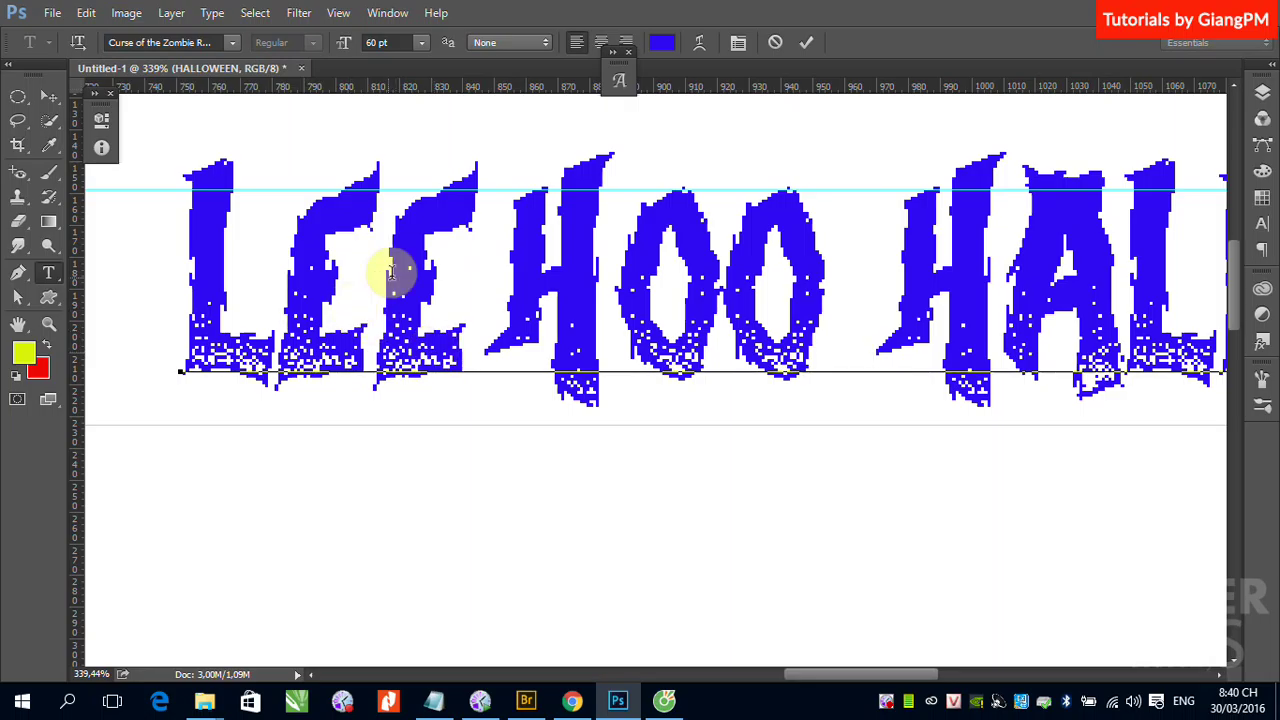
key("BackSpace")
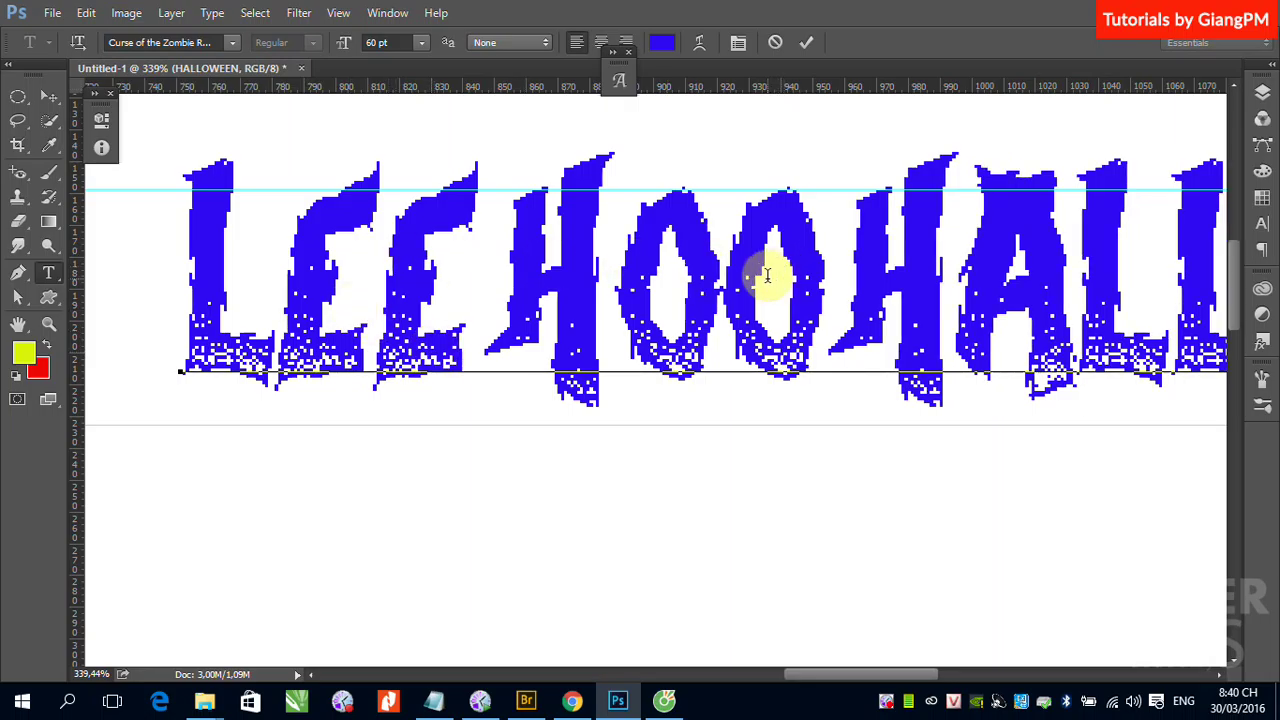
type("i")
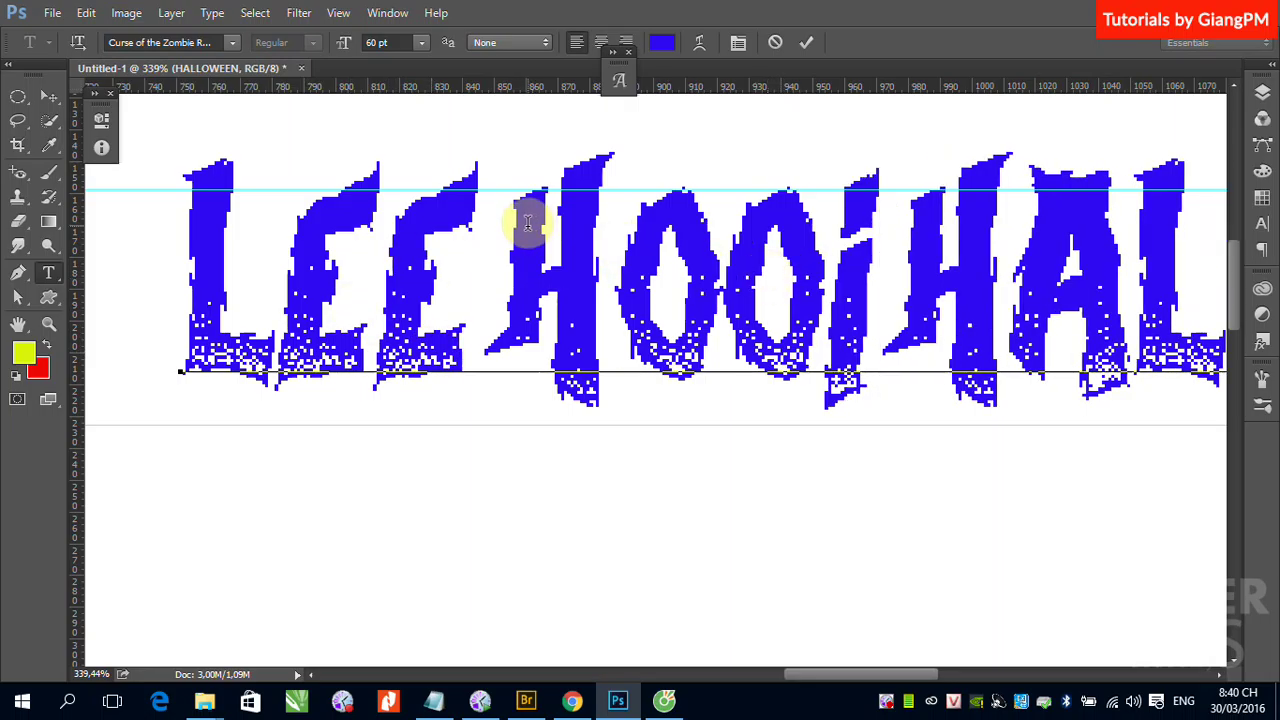
type("J")
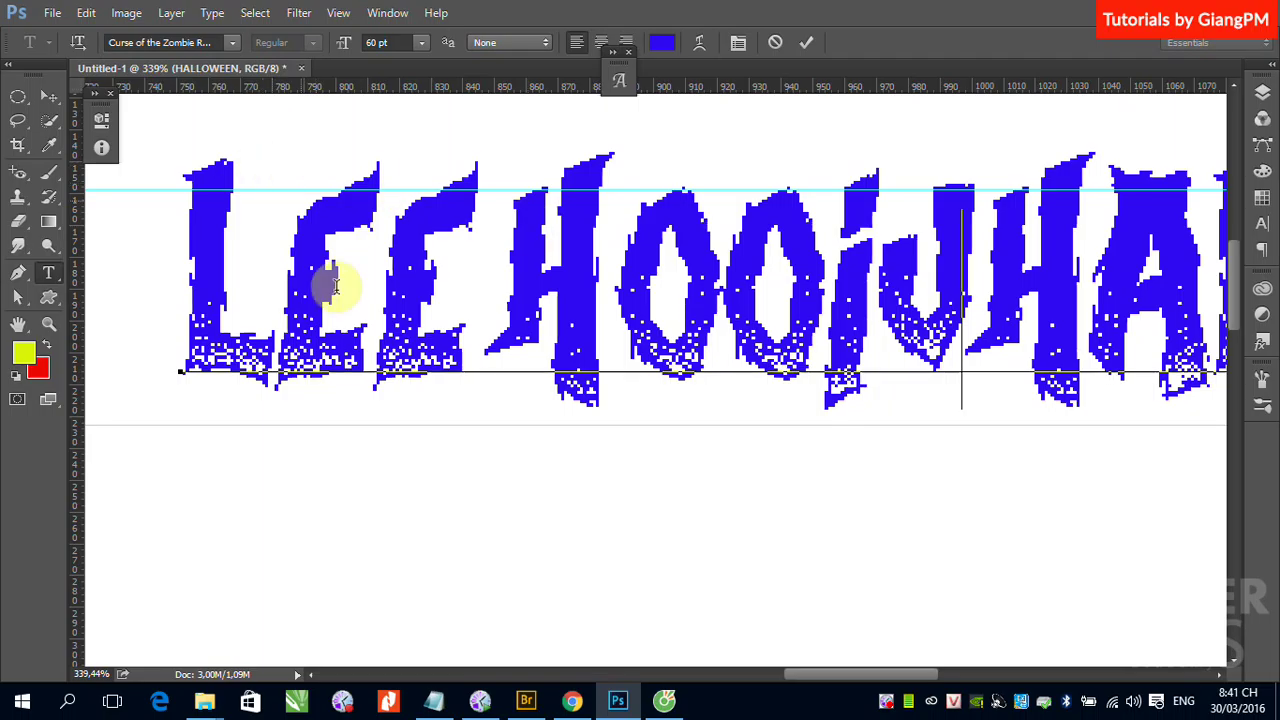
left_click_drag(286, 297, 946, 290)
key("Right")
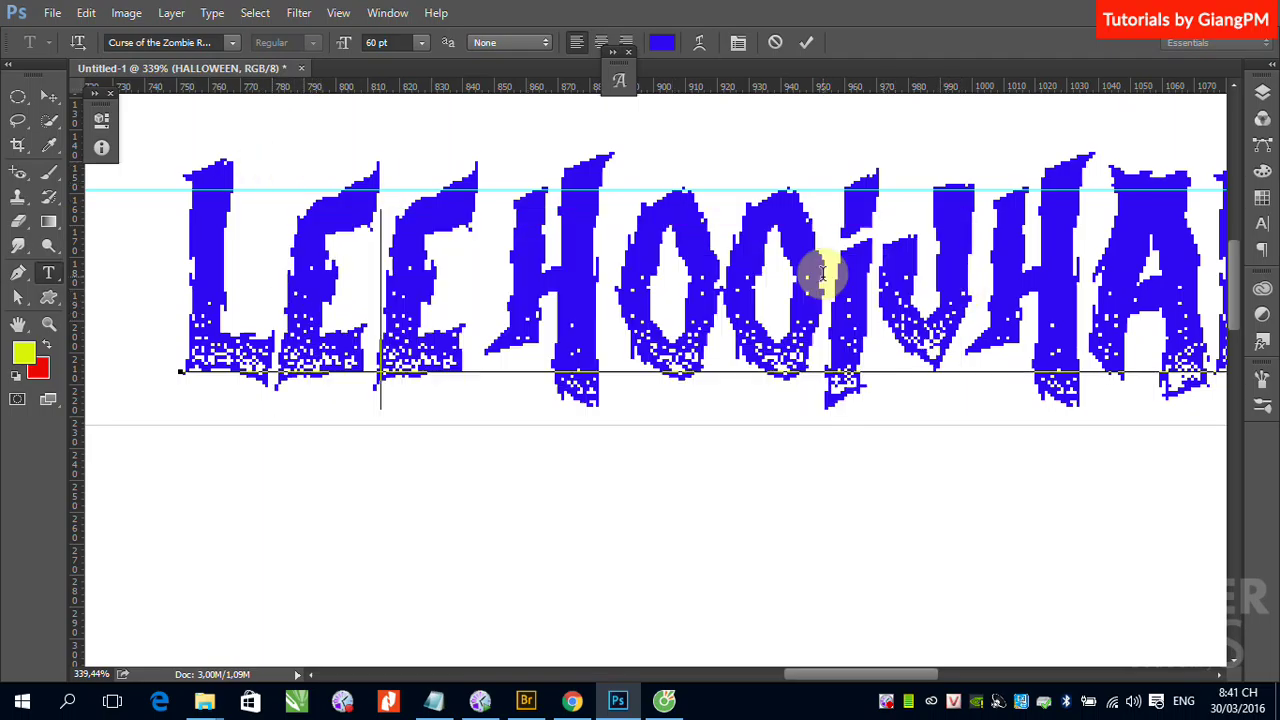
key("BackSpace")
key("BackSpace")
key("BackSpace")
type("H")
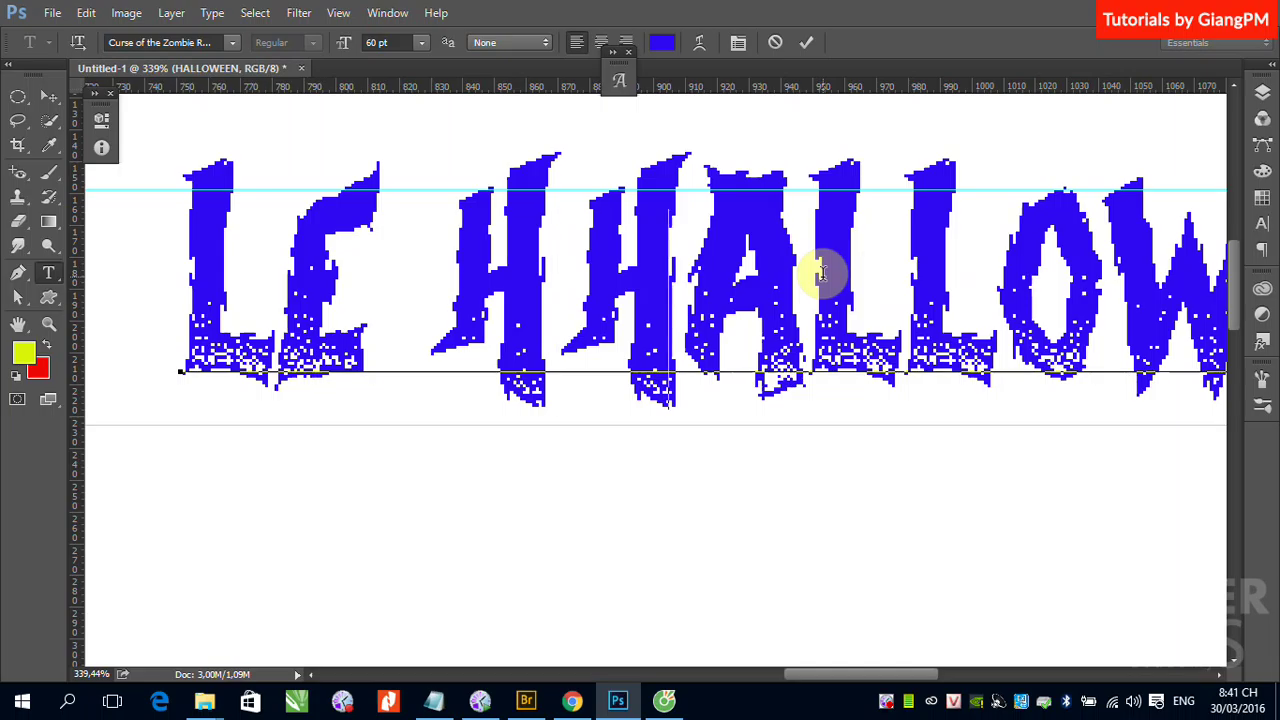
type("Oi")
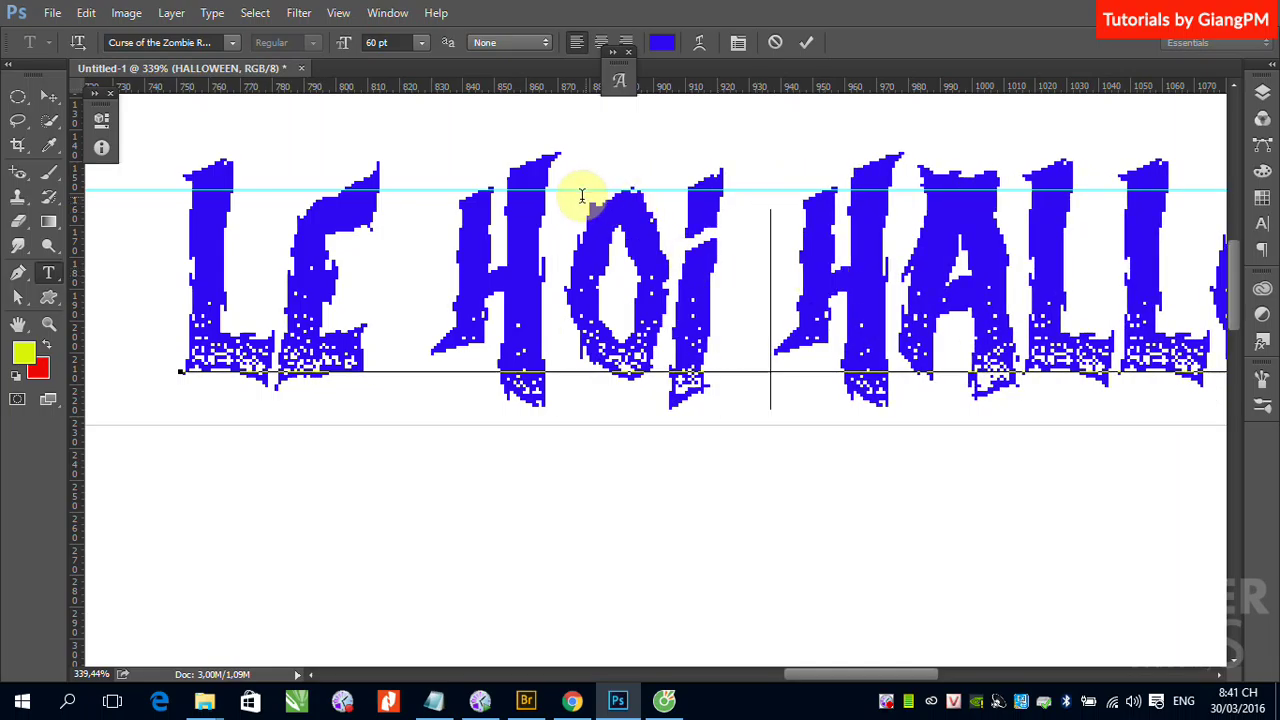
left_click_drag(299, 224, 375, 226)
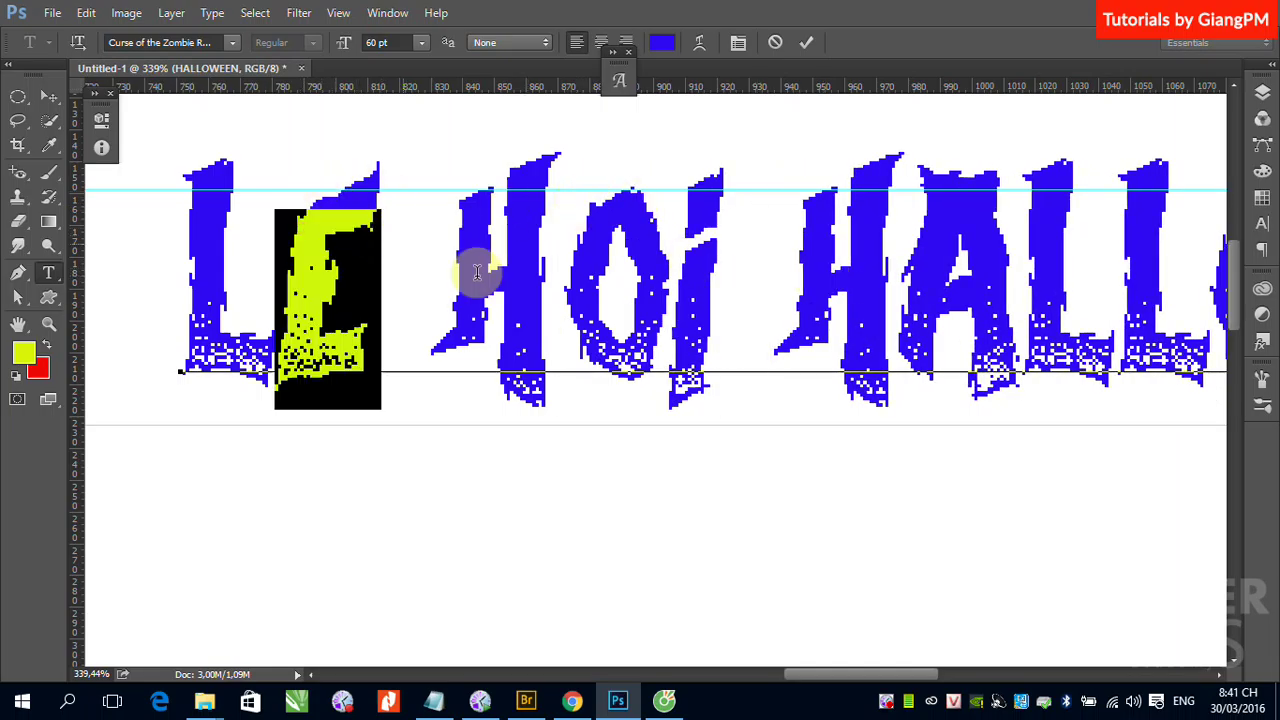
- Select the E of LE and bring up the Curse of the Zombie glyph set
left_click(619, 80)
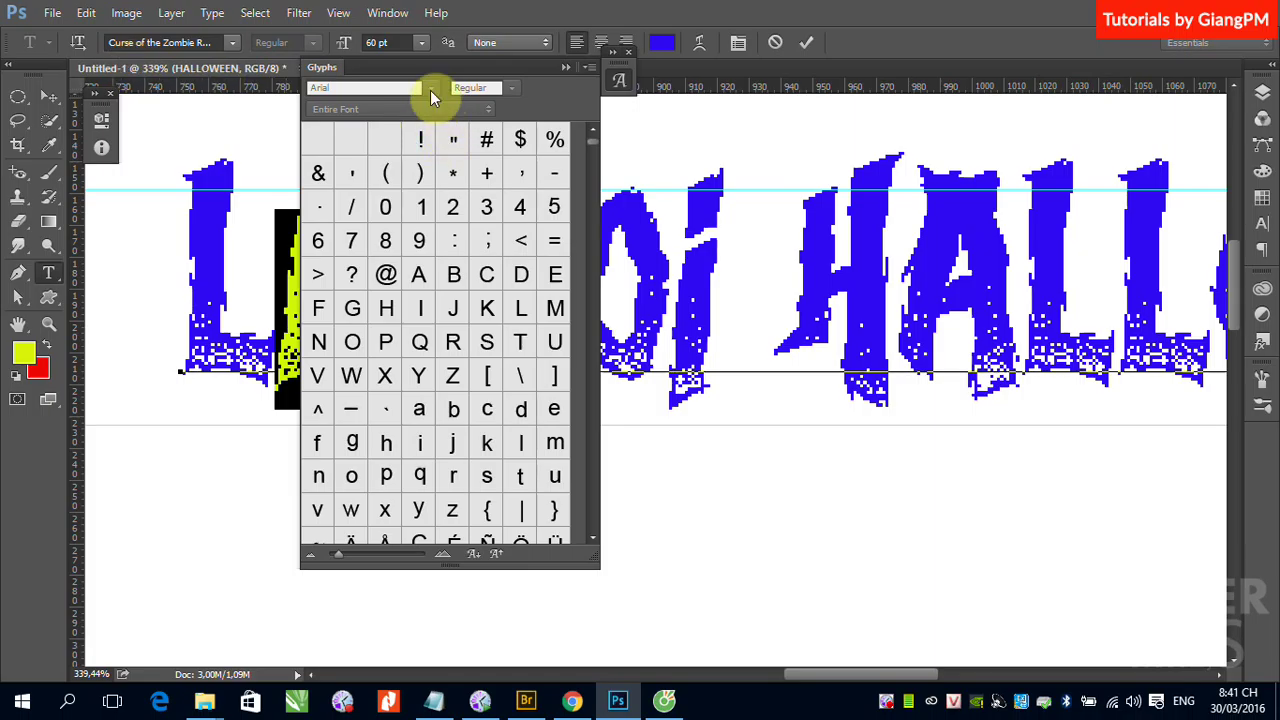
left_click(566, 68)
left_click(49, 96)
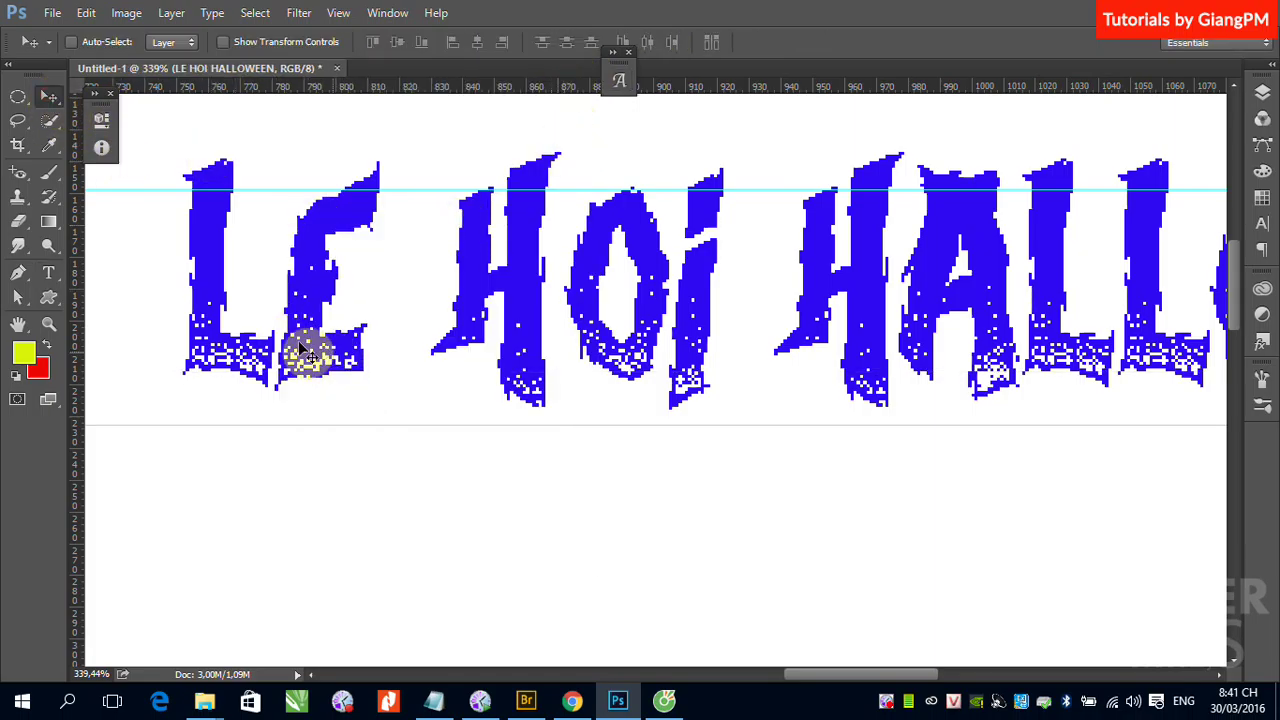
left_click(49, 272)
left_click_drag(300, 266, 382, 300)
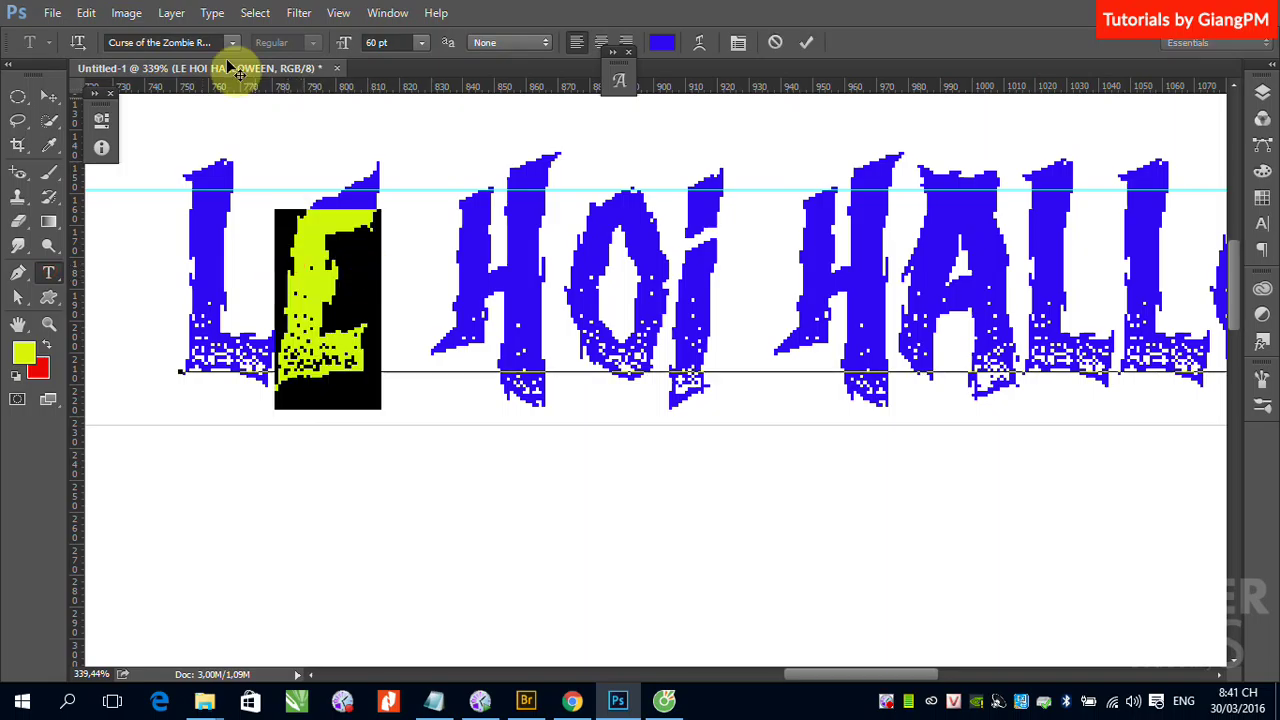
left_click(619, 81)
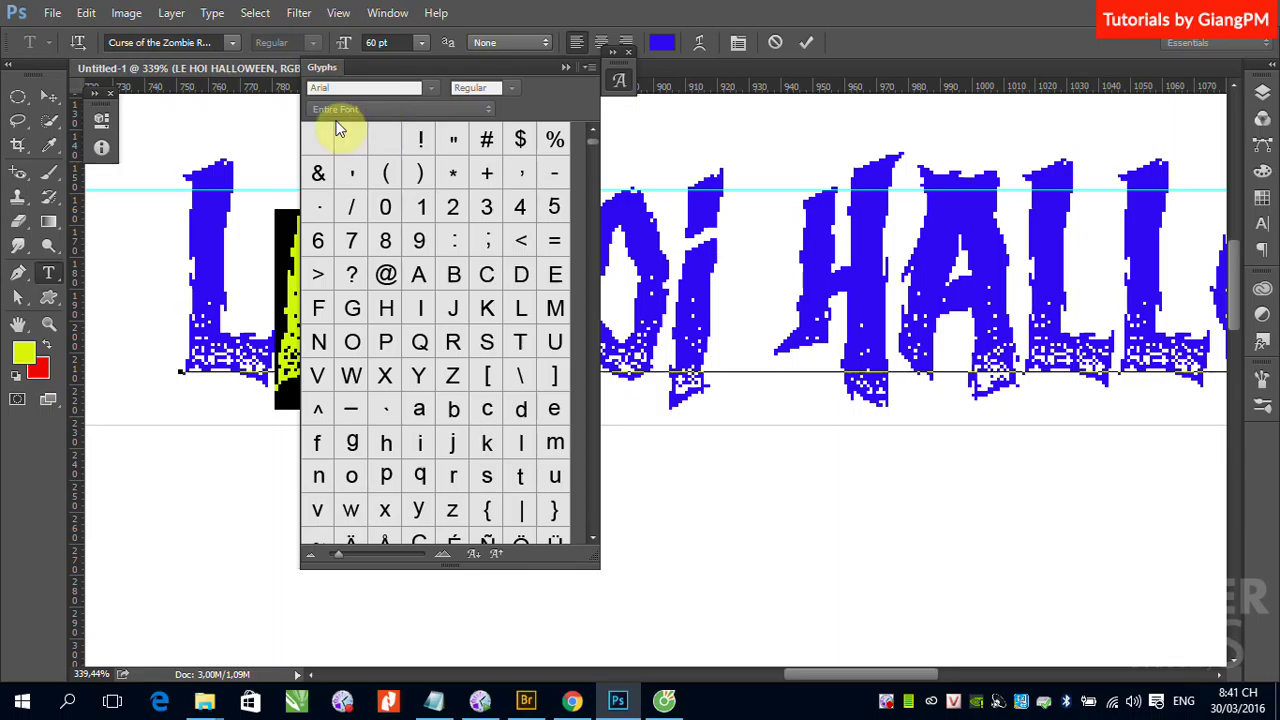
left_click(42, 95)
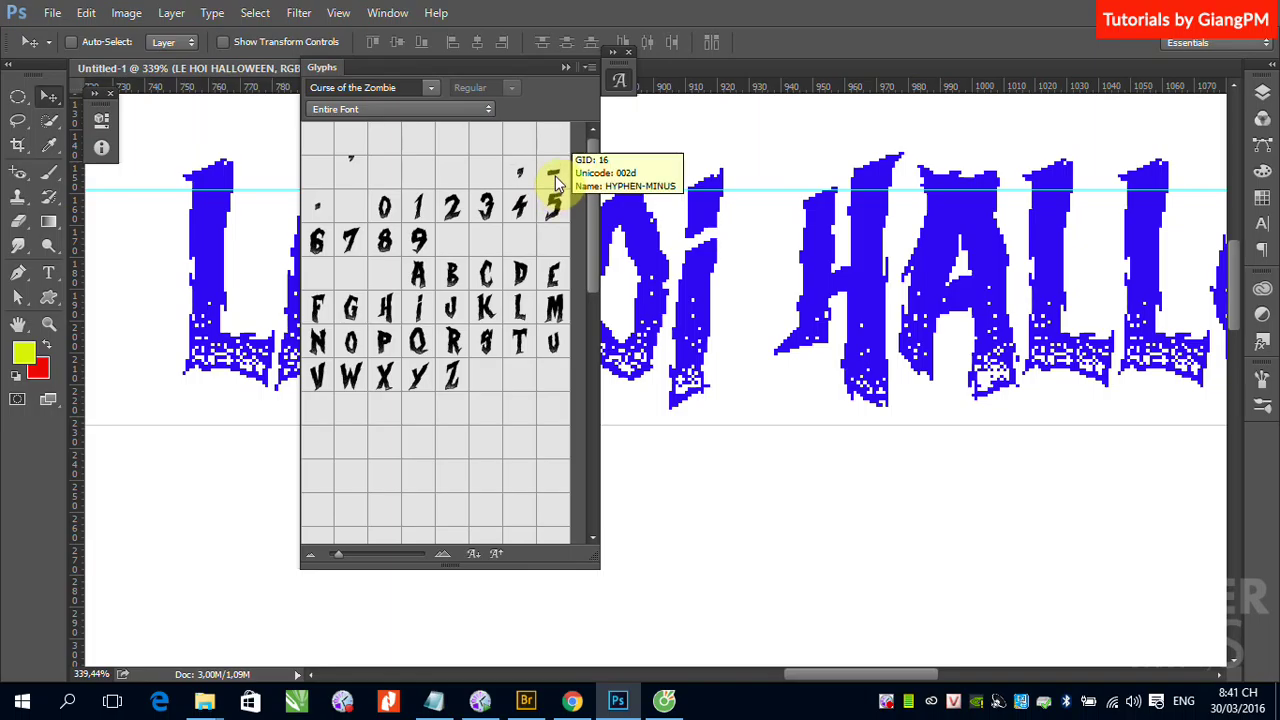
- Select the title's text layer and move the Glyphs panel below the title
right_click(692, 357)
left_click(727, 368)
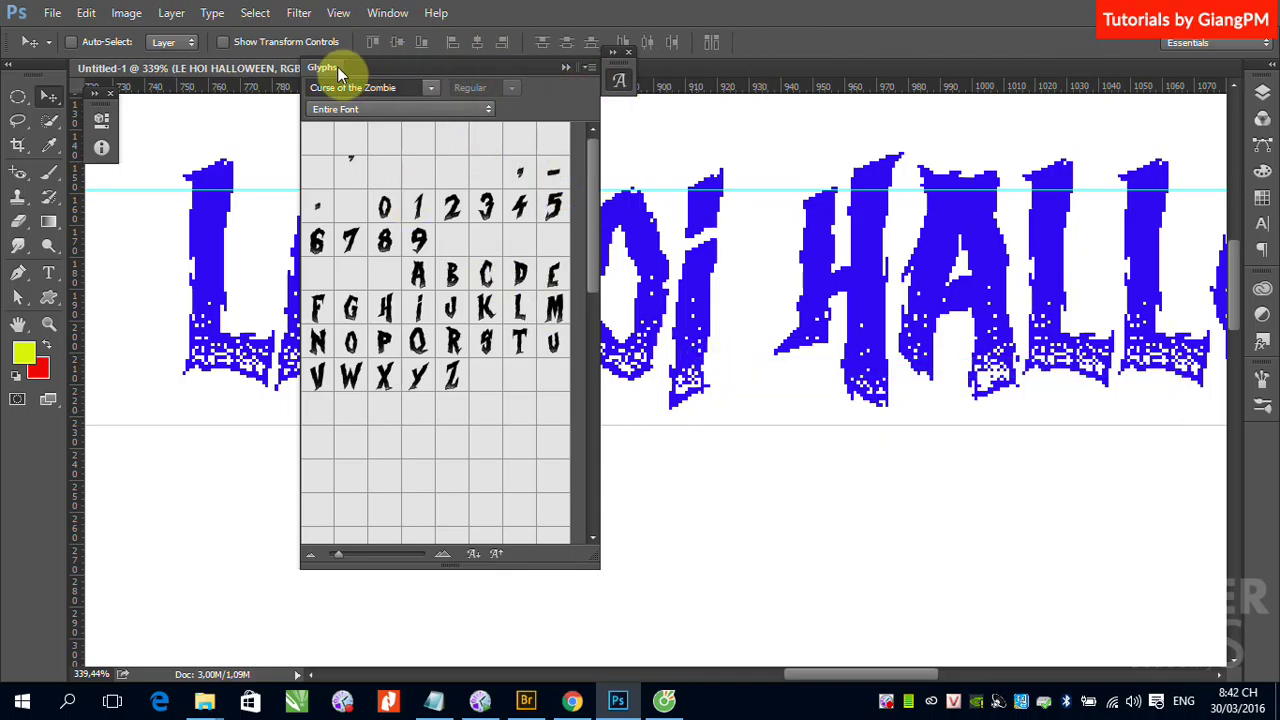
left_click_drag(337, 66, 683, 424)
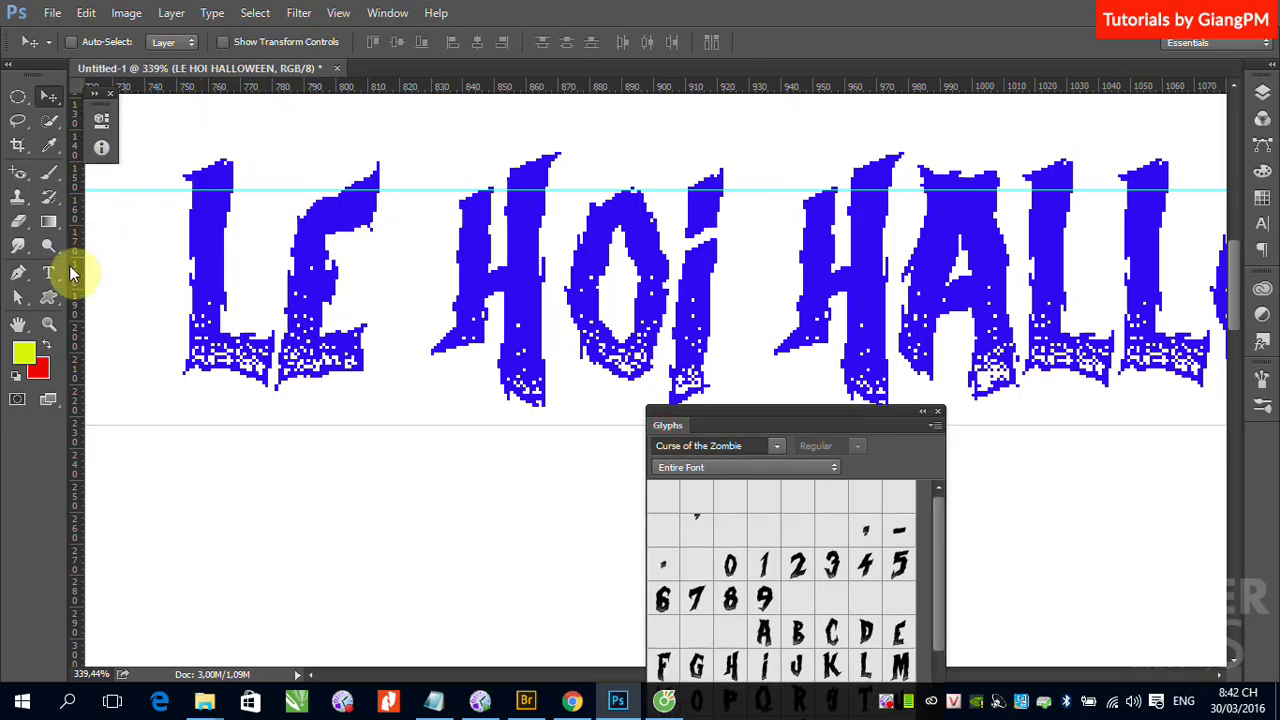
- Try the This Night Regular font on the title and enlarge the Glyphs panel
left_click(53, 280)
left_click_drag(194, 266, 349, 277)
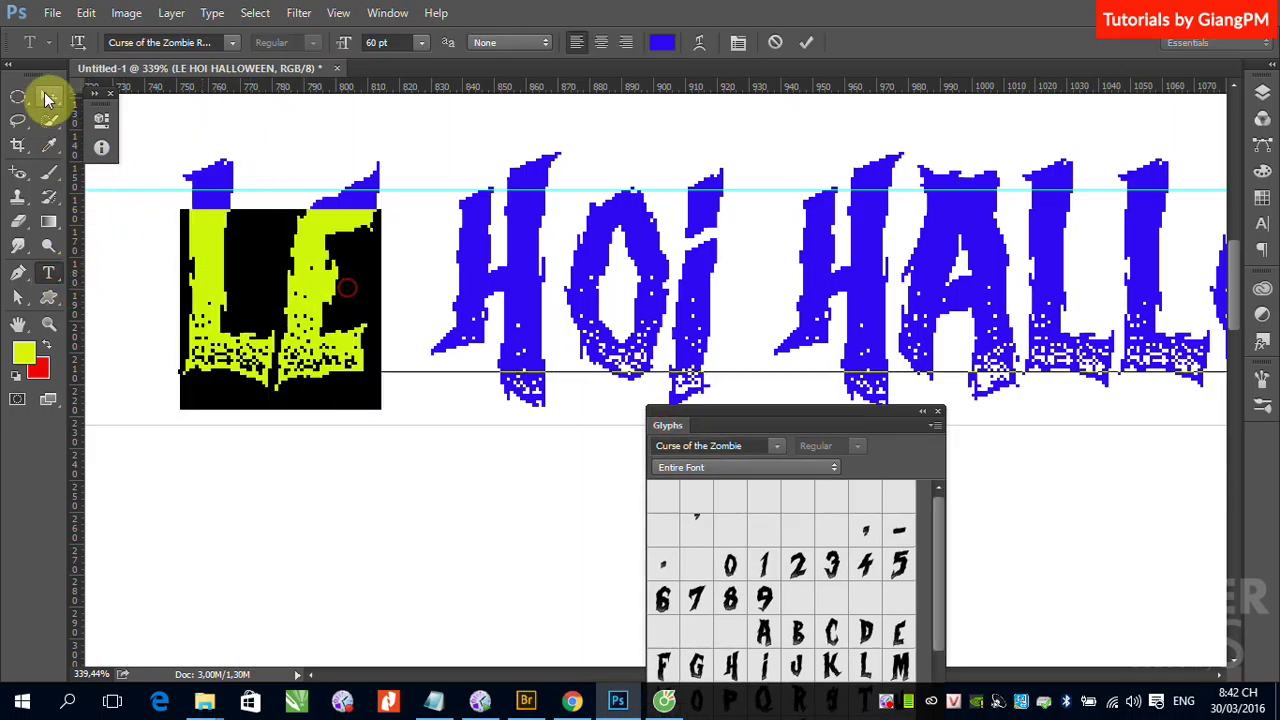
left_click(47, 95)
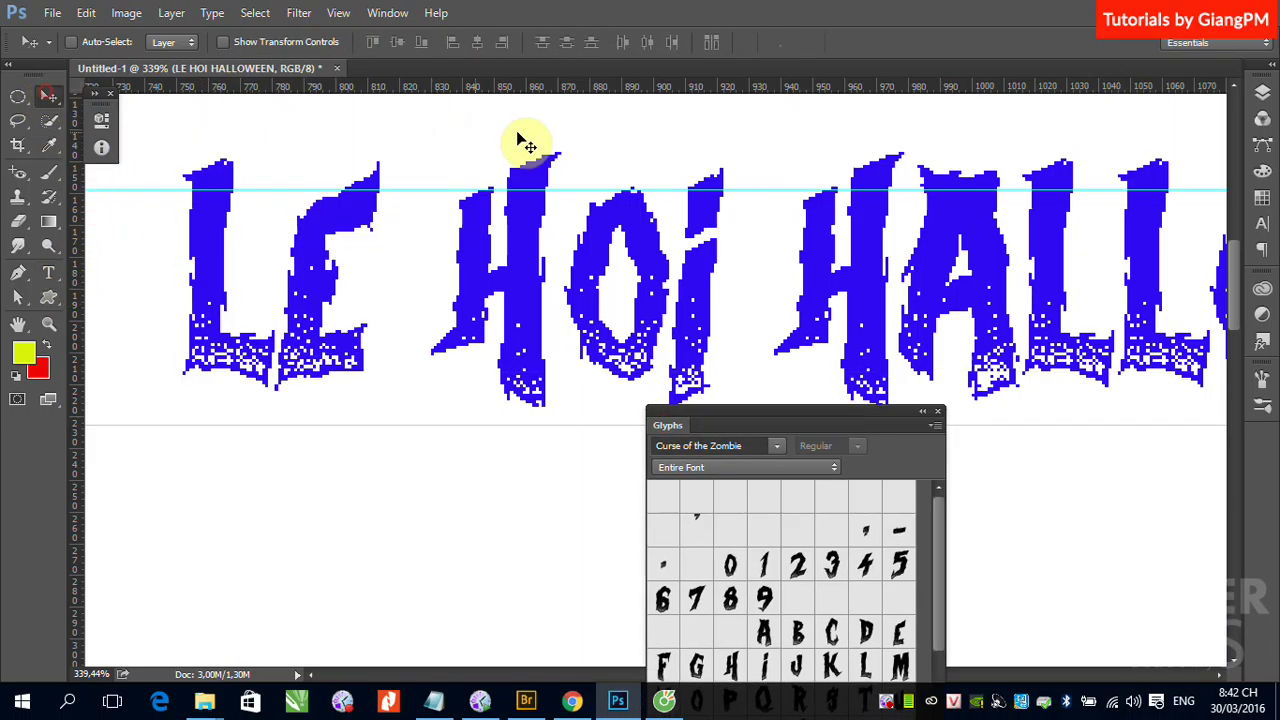
left_click(1262, 226)
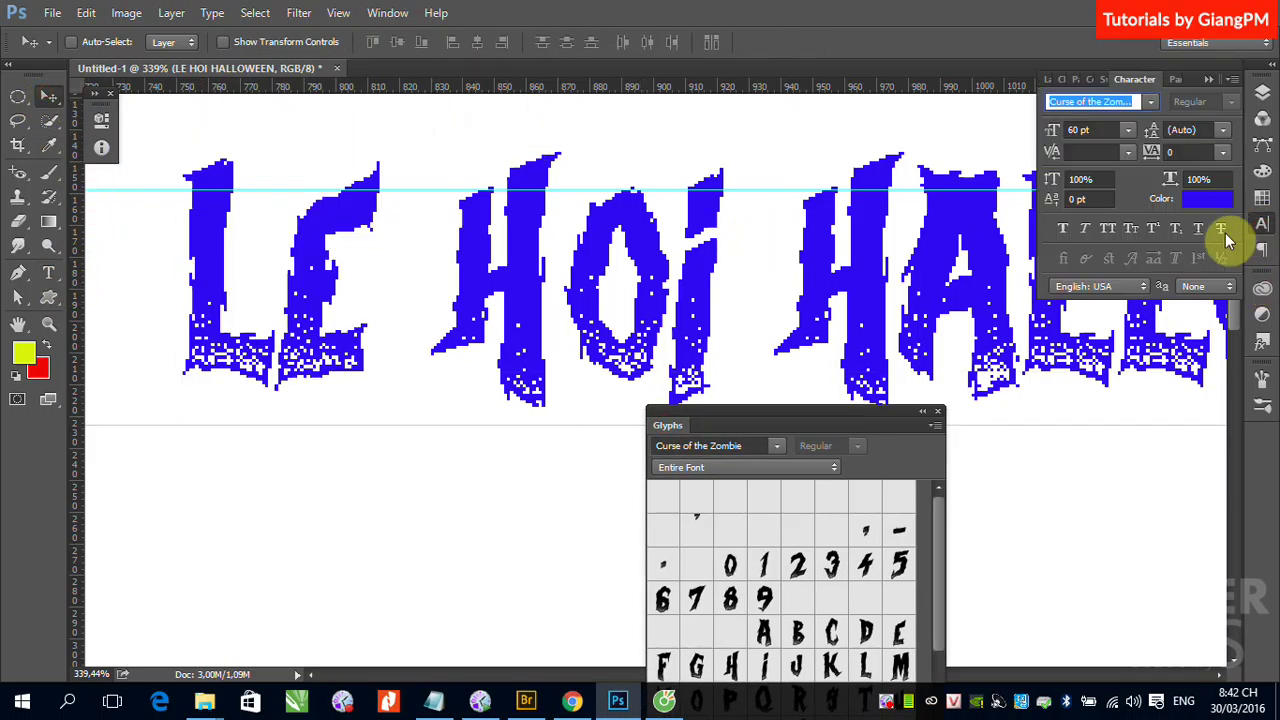
left_click(1149, 105)
scroll(1222, 325, "down", 2)
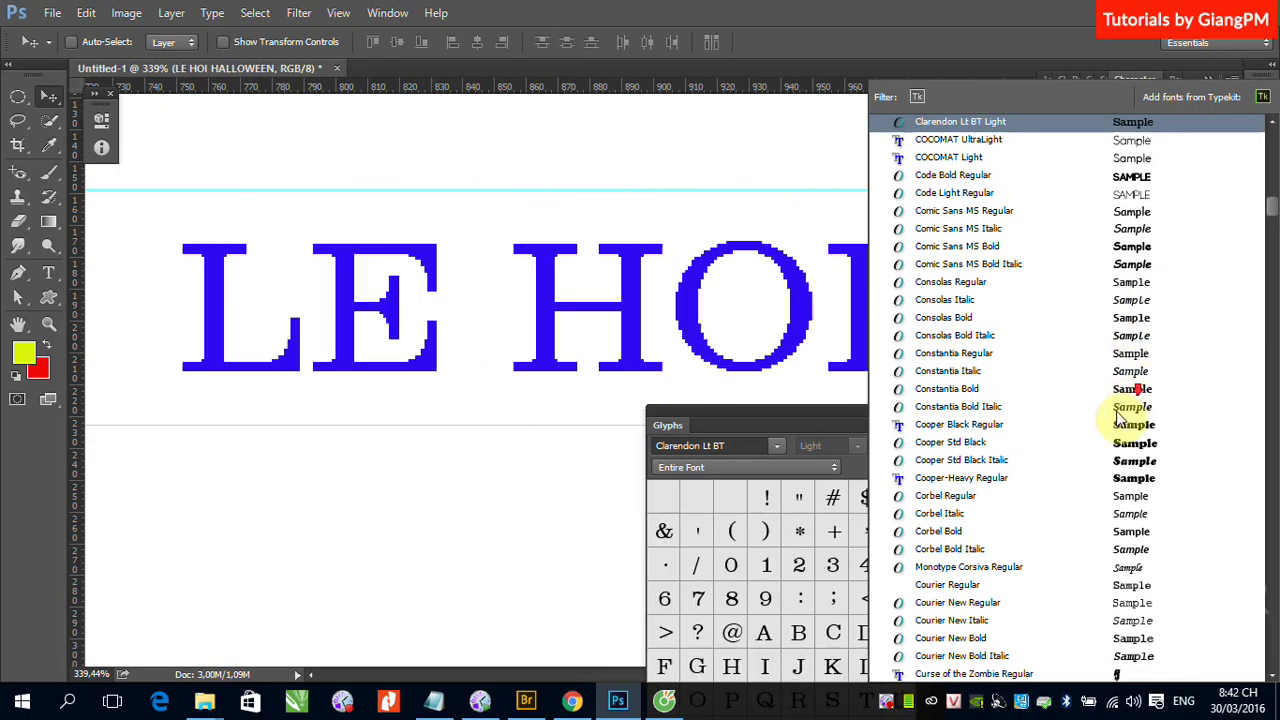
left_click_drag(1272, 212, 1275, 590)
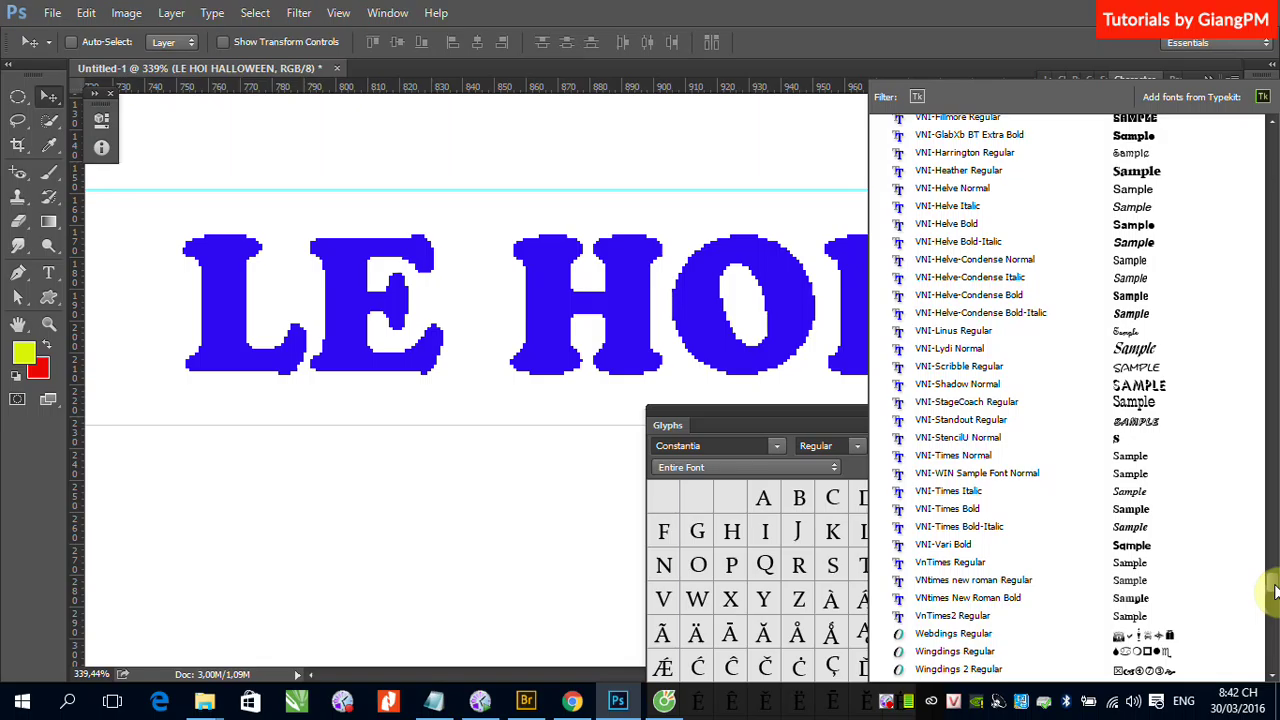
mouse_move(1275, 590)
left_mouse_down()
mouse_move(1270, 606)
mouse_move(1272, 518)
left_mouse_up()
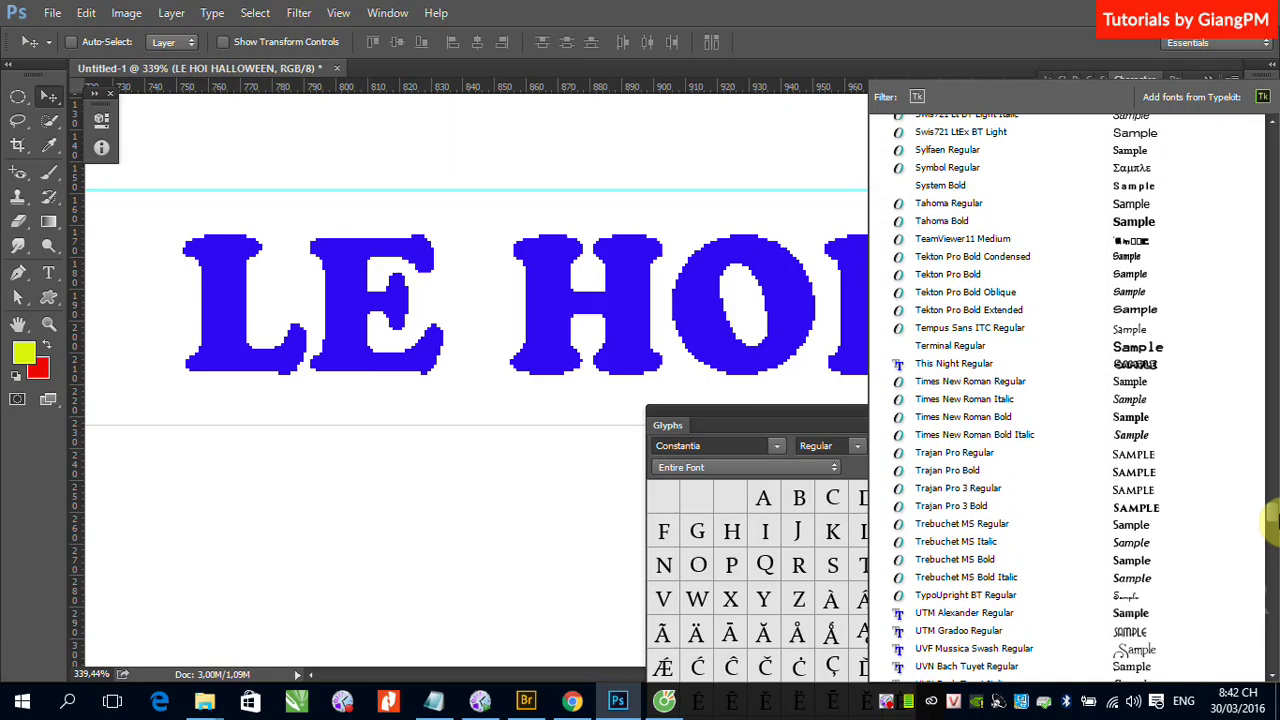
left_click(944, 364)
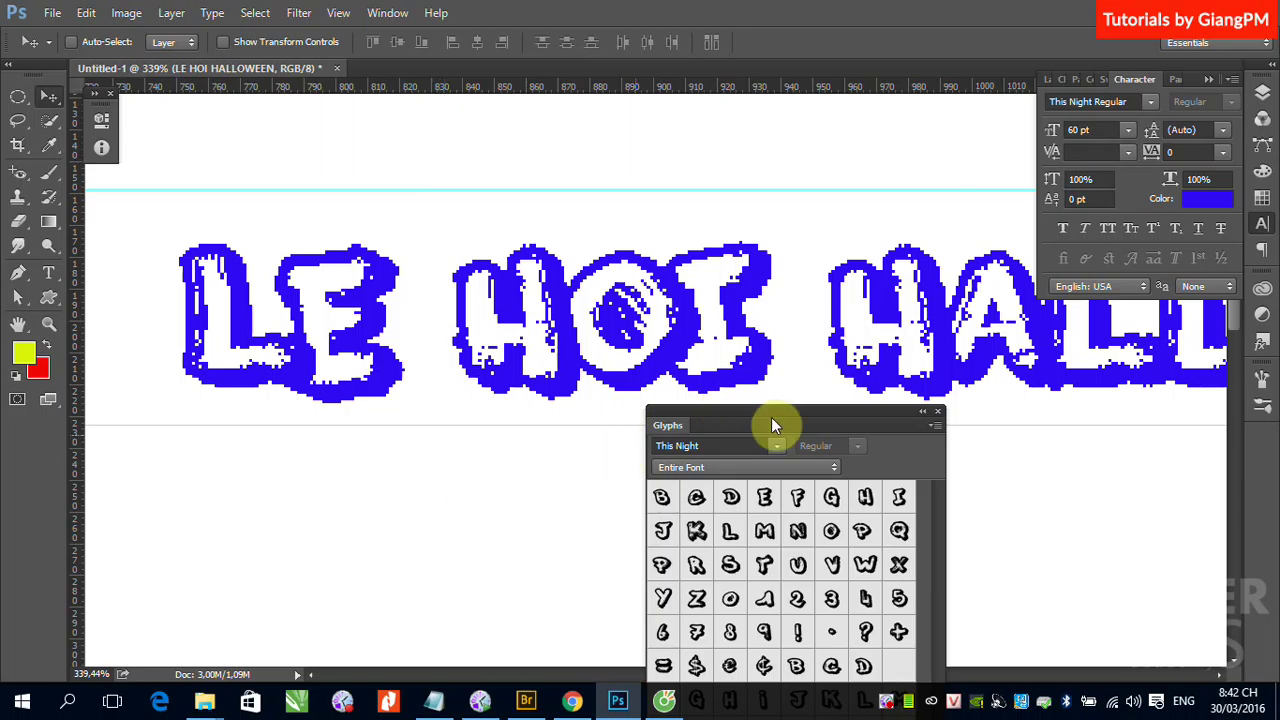
left_click_drag(777, 408, 781, 143)
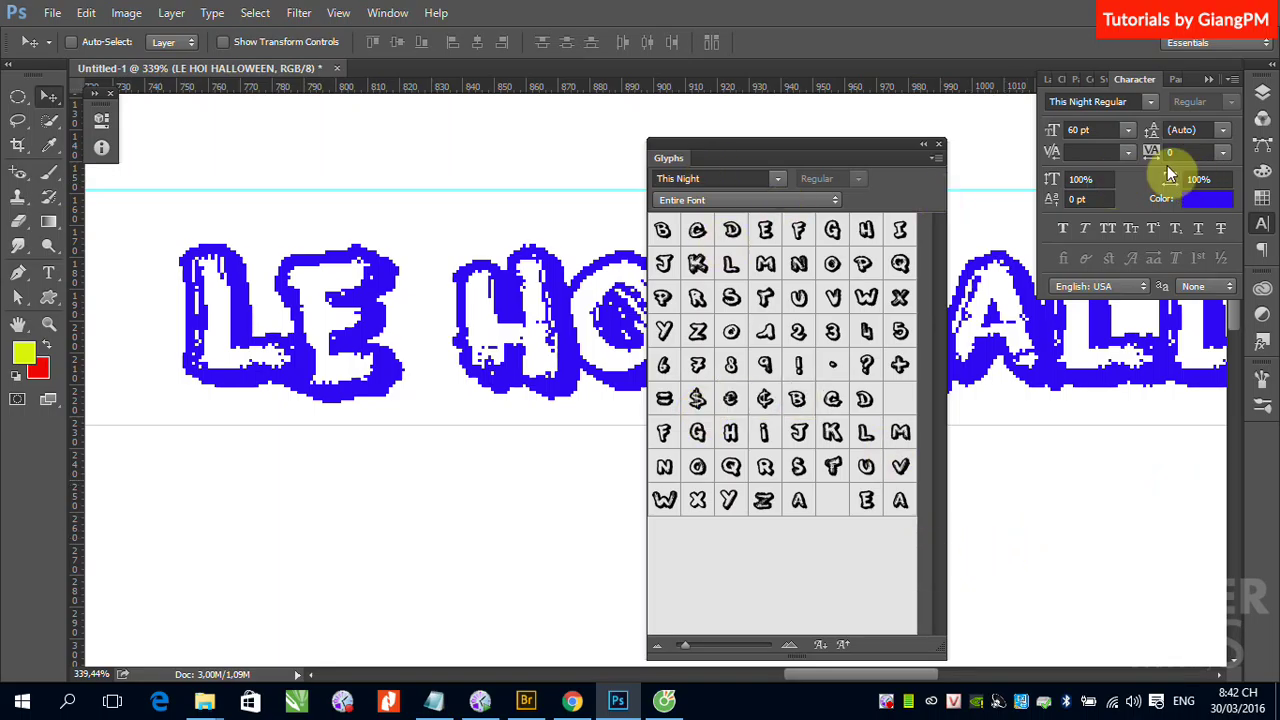
- Browse the font list and set the title to Lemon/Milk Regular
left_click(1152, 101)
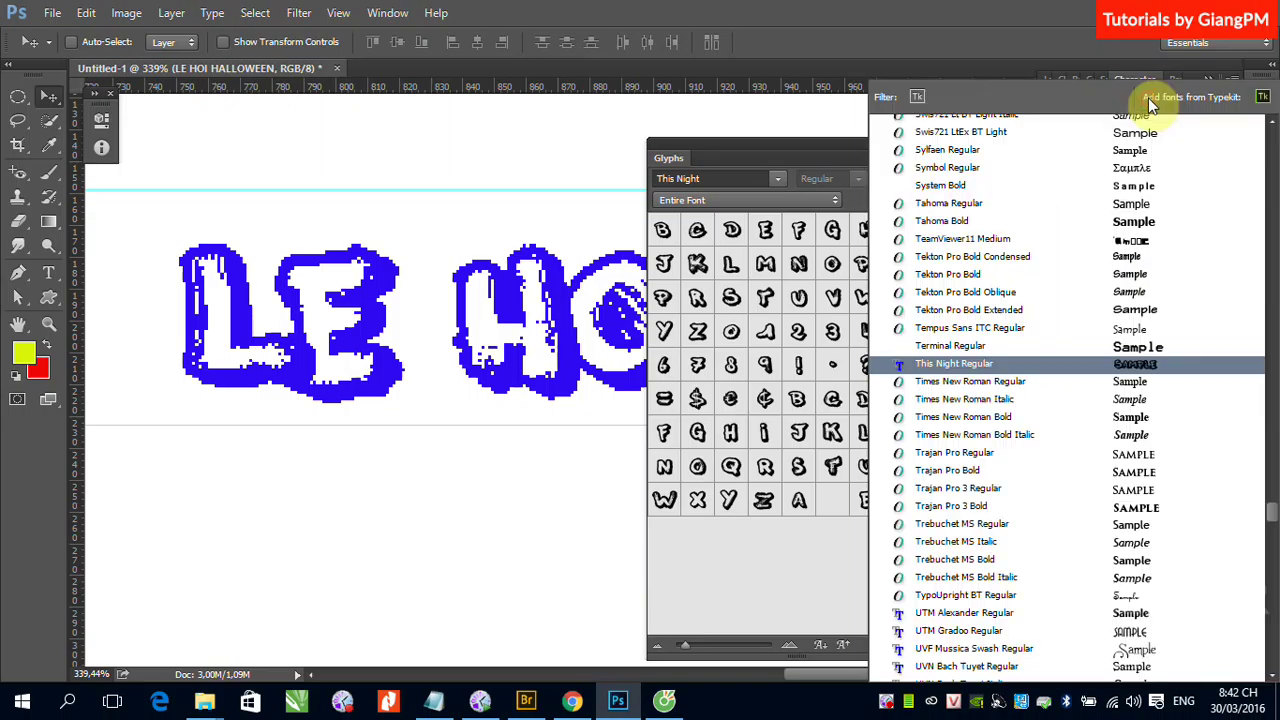
scroll(1107, 365, "up", 1)
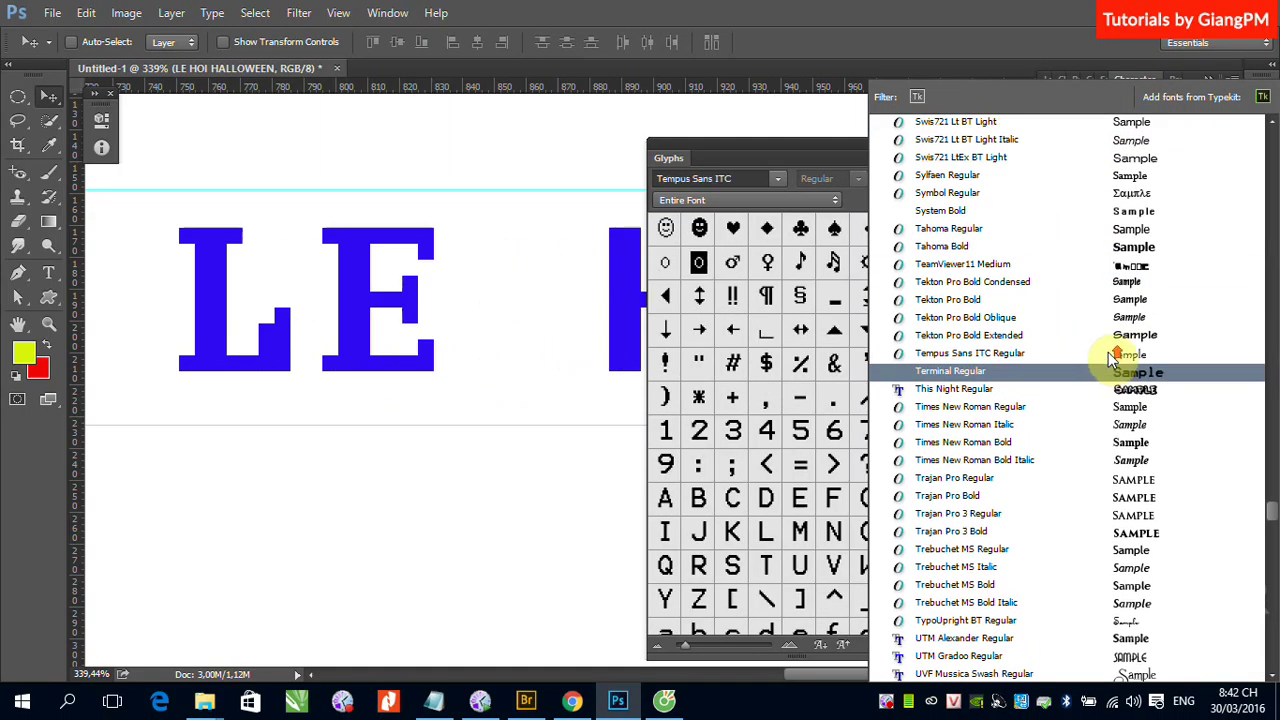
scroll(1103, 283, "up", 4)
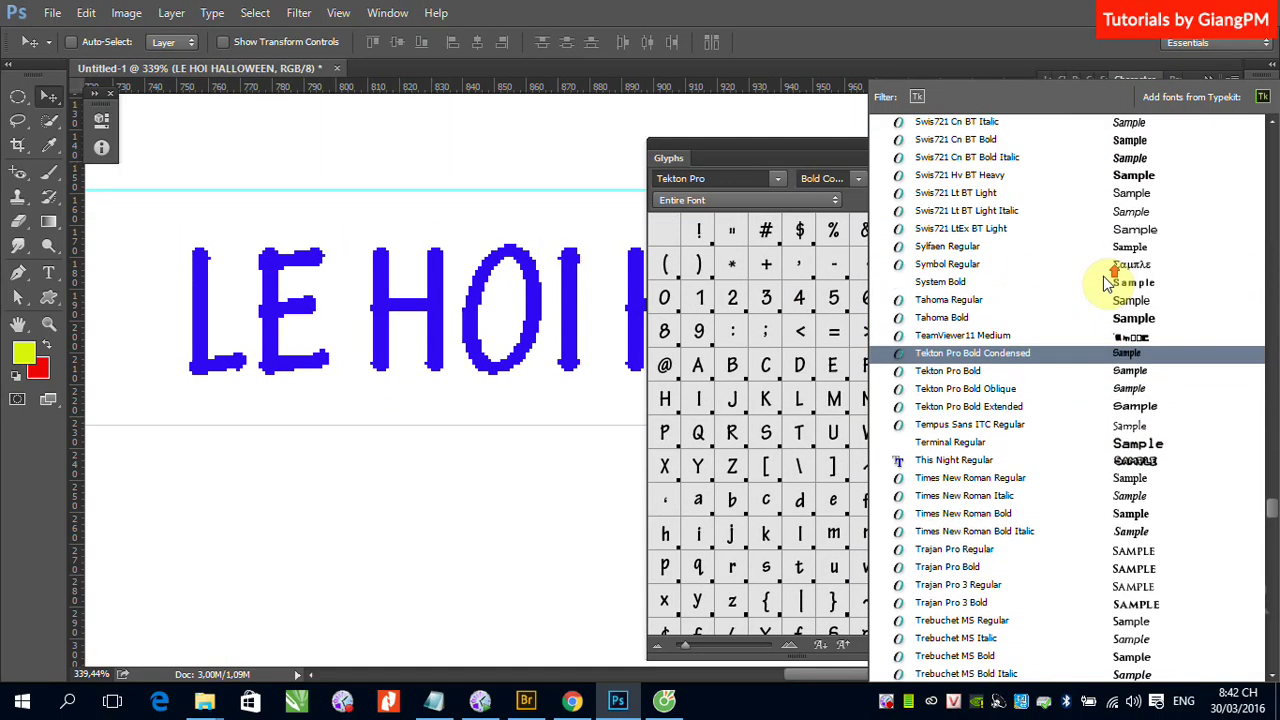
scroll(1103, 283, "up", 4)
scroll(1103, 283, "up", 4)
scroll(1103, 283, "up", 4)
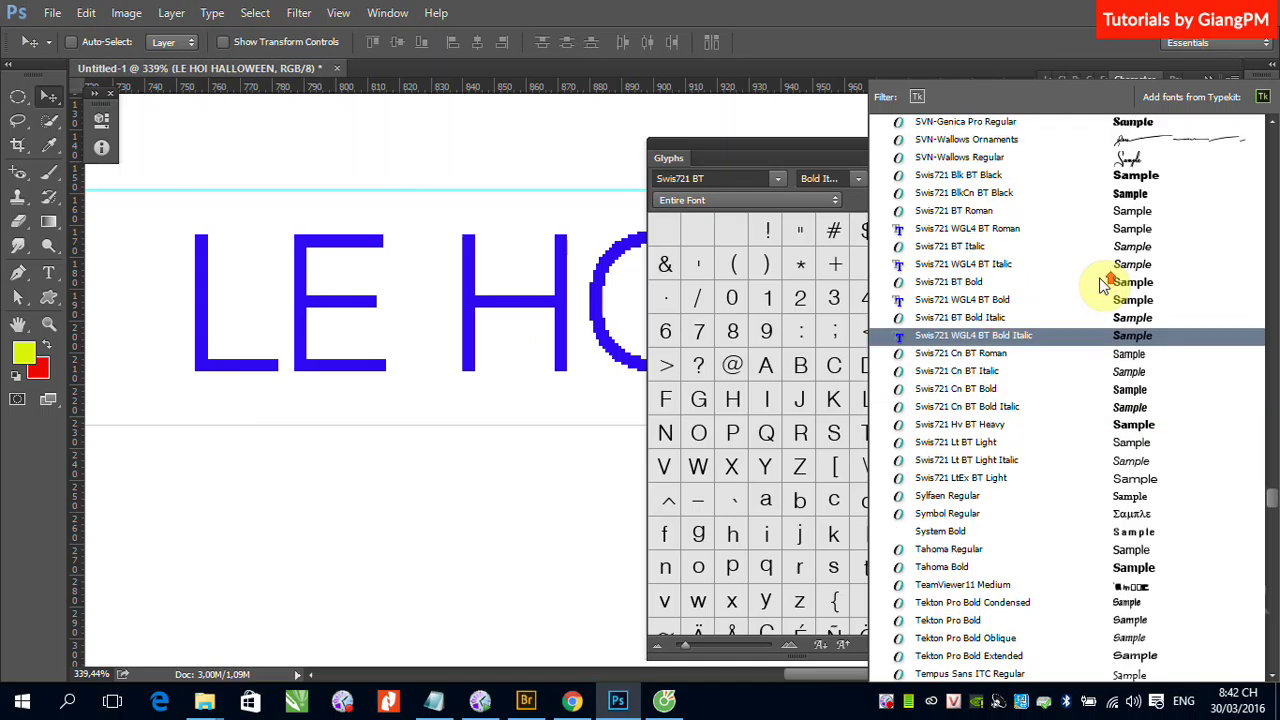
scroll(1103, 283, "up", 4)
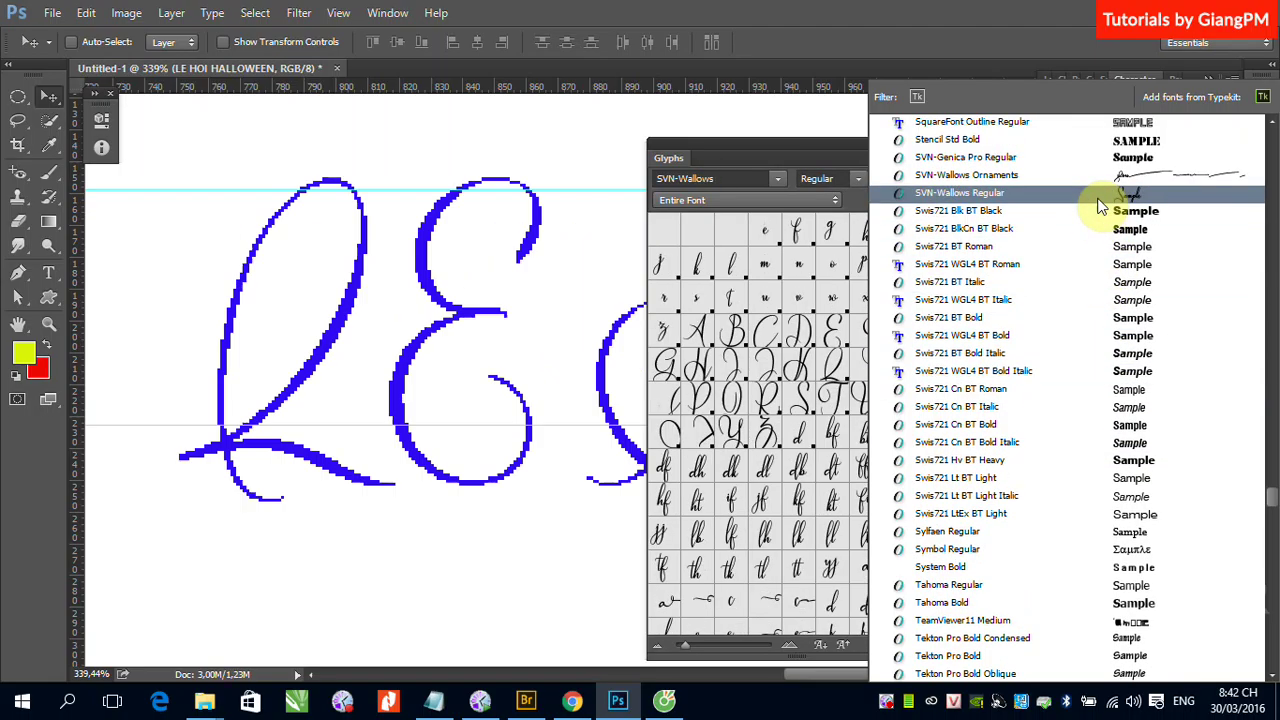
scroll(1102, 205, "up", 2)
scroll(1100, 205, "up", 1)
scroll(1100, 205, "up", 1)
scroll(1100, 205, "up", 2)
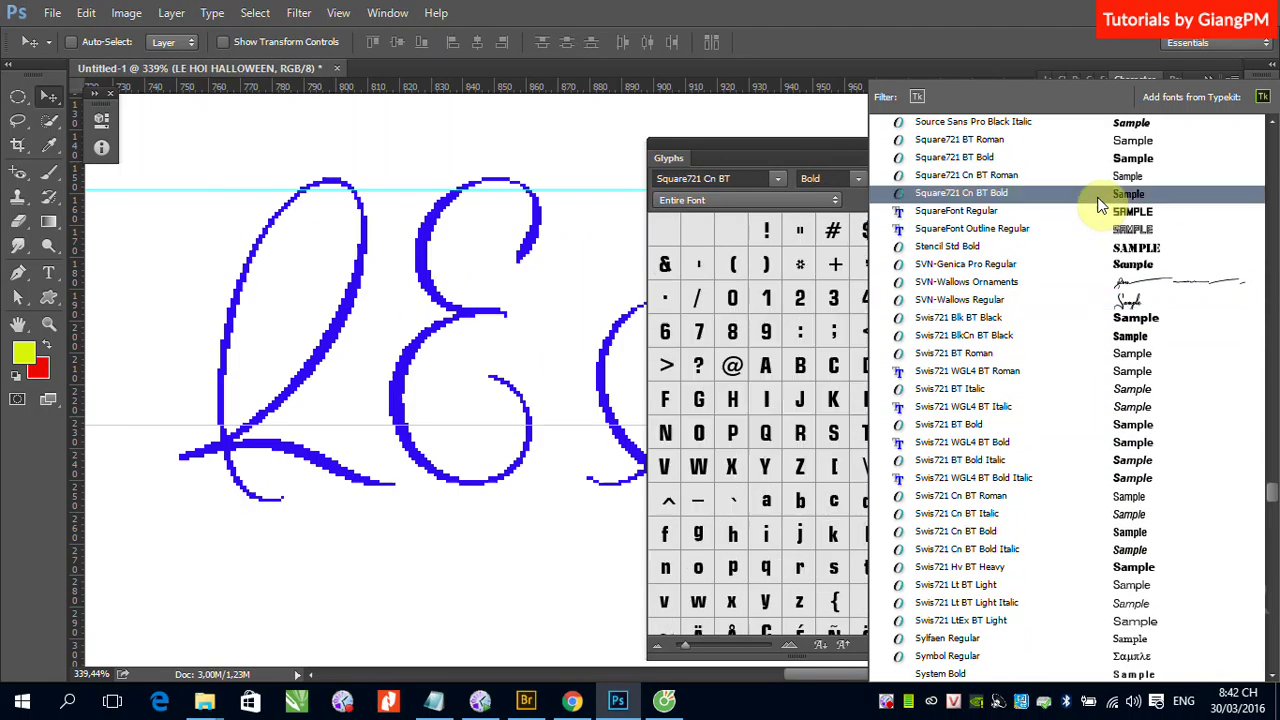
scroll(1100, 205, "up", 4)
scroll(1098, 206, "up", 4)
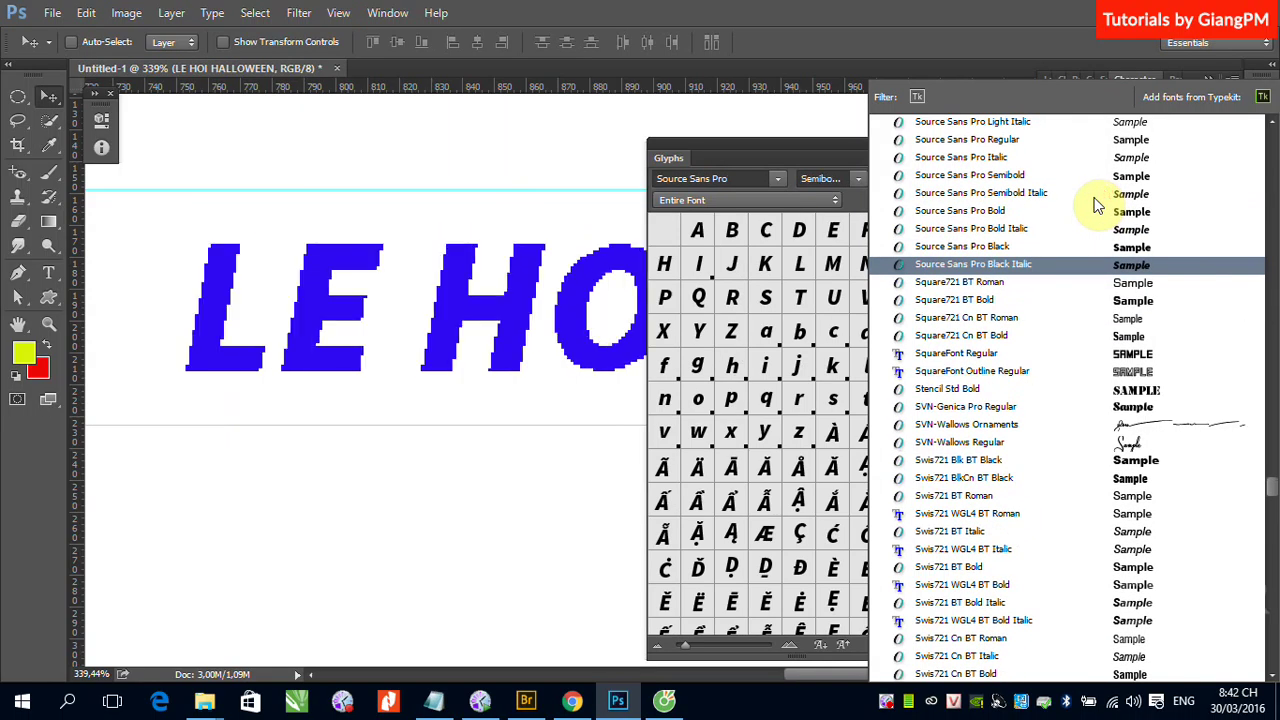
scroll(1094, 207, "up", 5)
scroll(1094, 207, "up", 5)
scroll(1094, 207, "up", 4)
scroll(1094, 207, "up", 5)
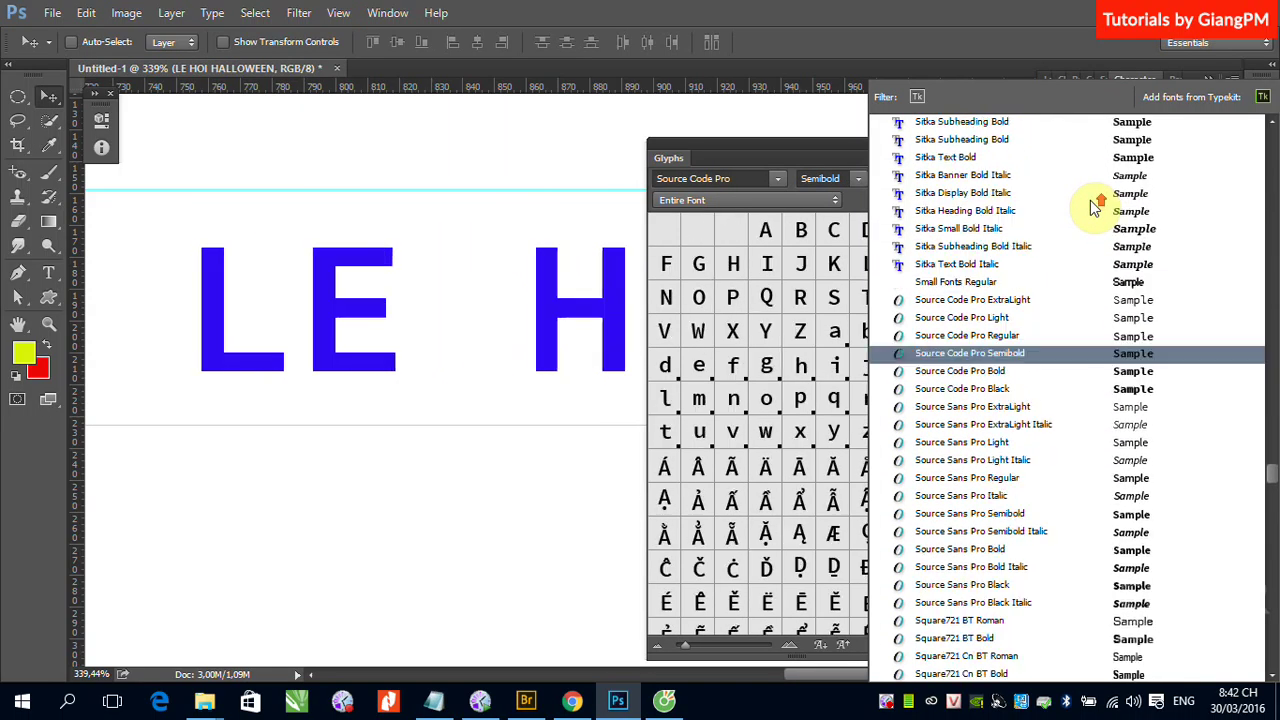
scroll(1094, 207, "up", 3)
scroll(1094, 207, "up", 4)
scroll(1095, 207, "up", 4)
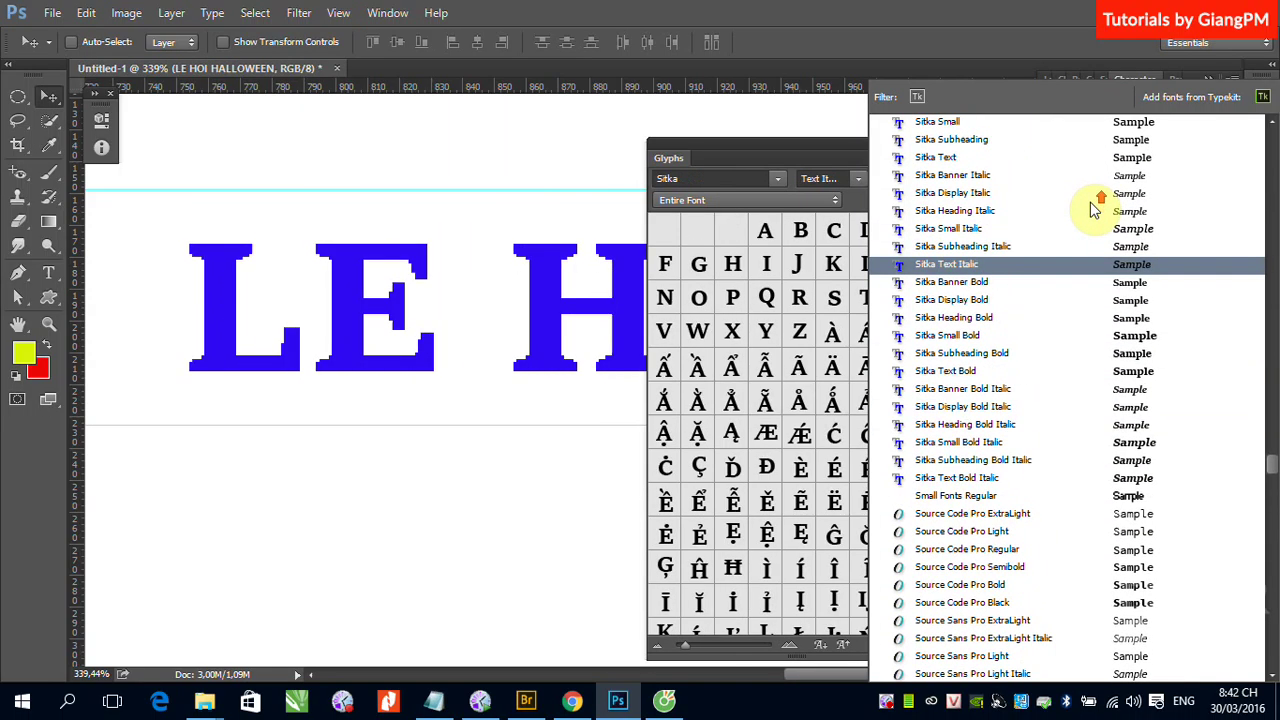
scroll(1096, 207, "up", 6)
scroll(1092, 207, "up", 3)
scroll(1088, 208, "up", 6)
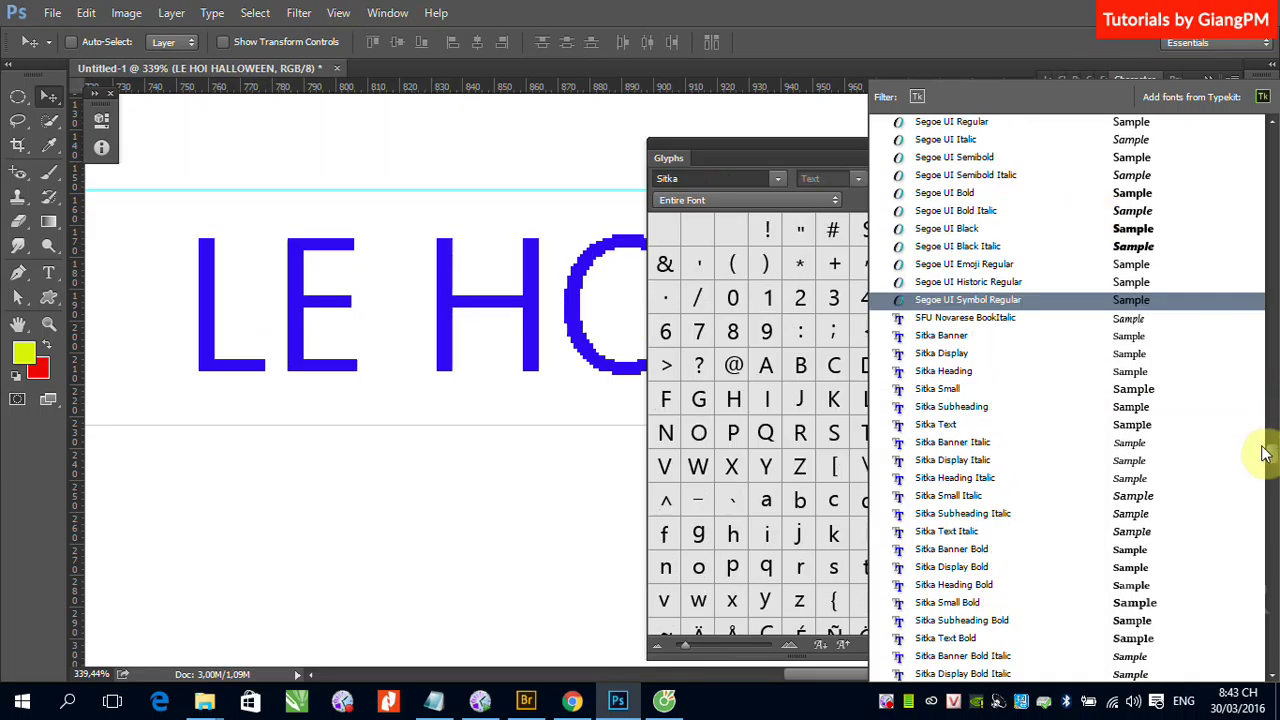
left_click_drag(1270, 452, 1272, 297)
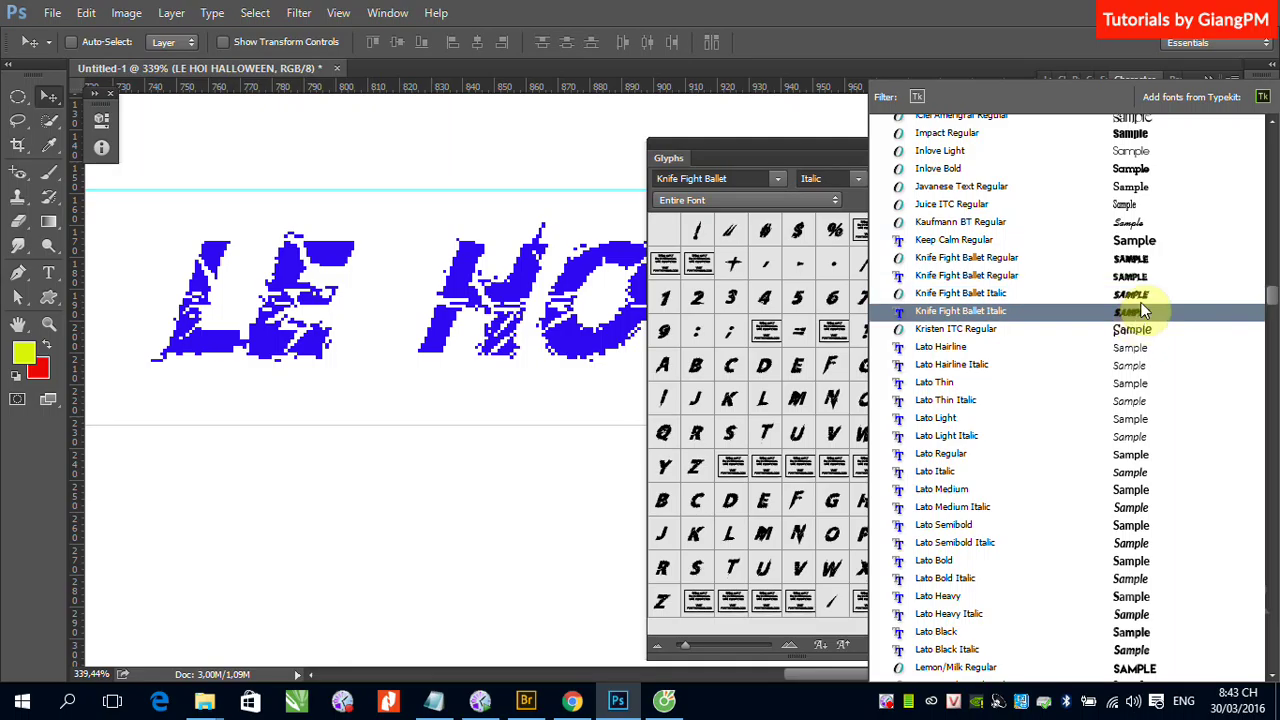
scroll(1270, 292, "up", 5)
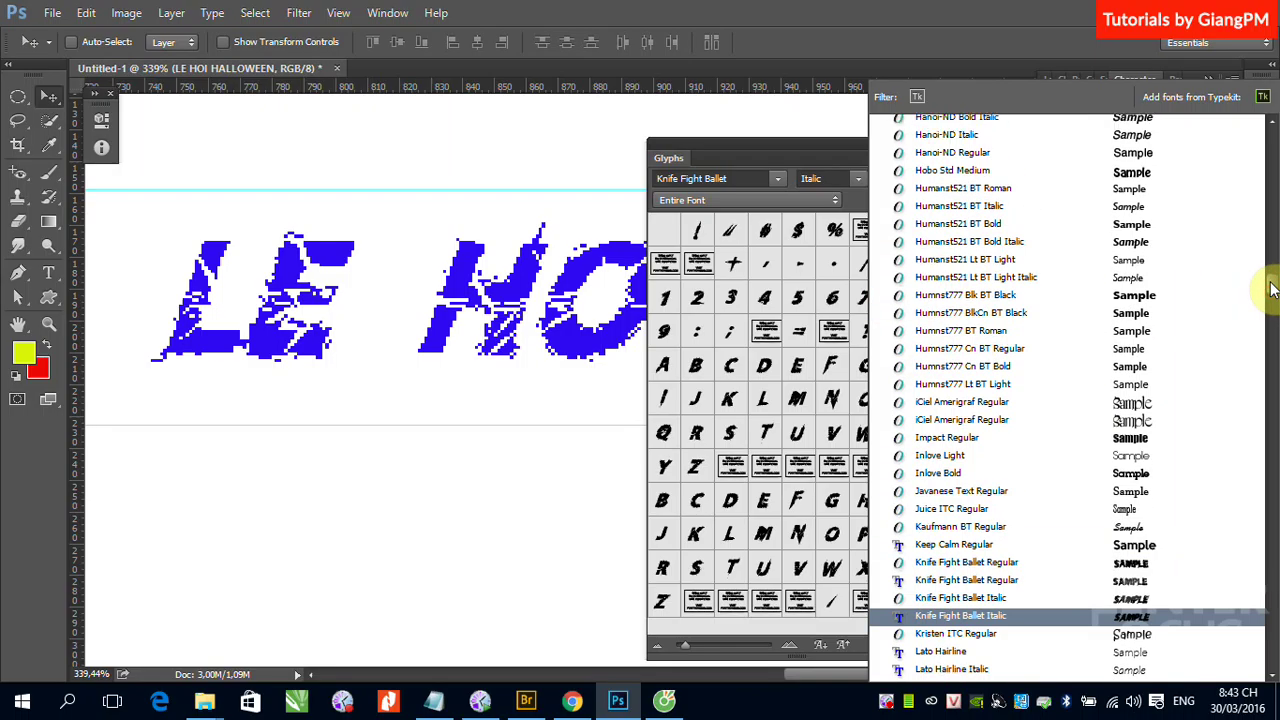
scroll(1270, 288, "up", 2)
scroll(1270, 280, "up", 6)
scroll(1271, 270, "up", 6)
scroll(1272, 258, "up", 2)
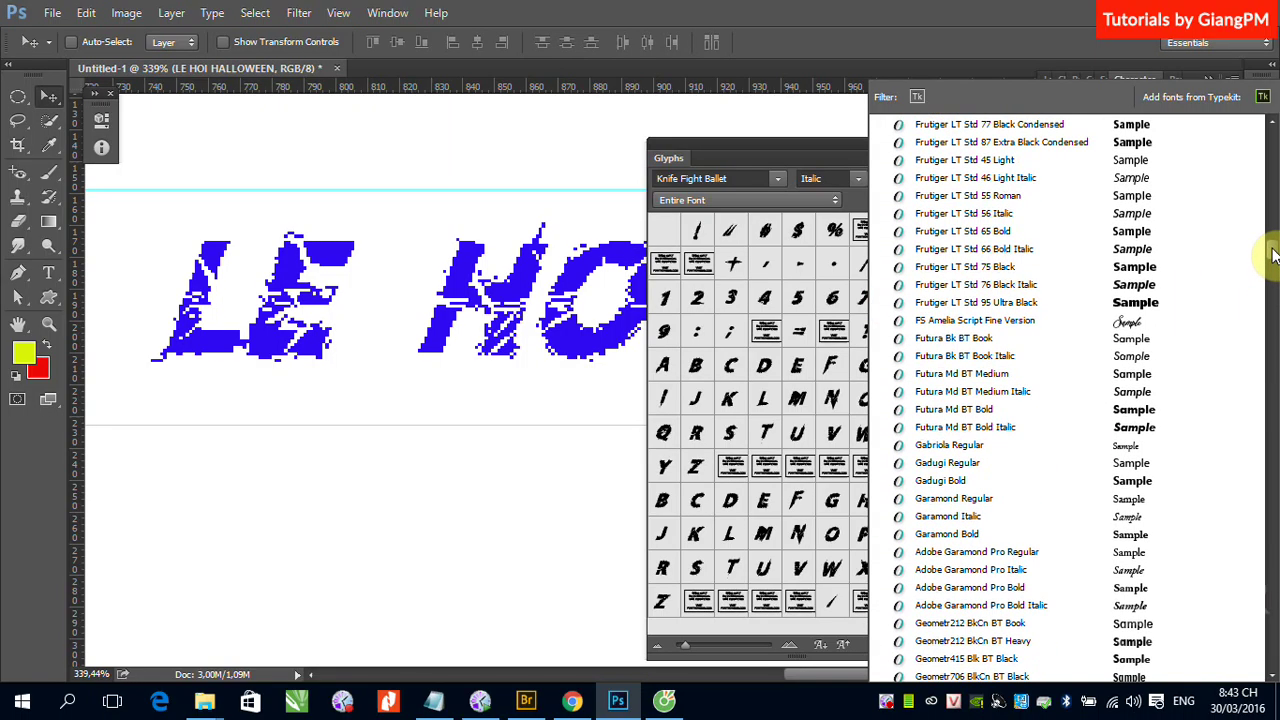
left_click_drag(1272, 252, 1272, 220)
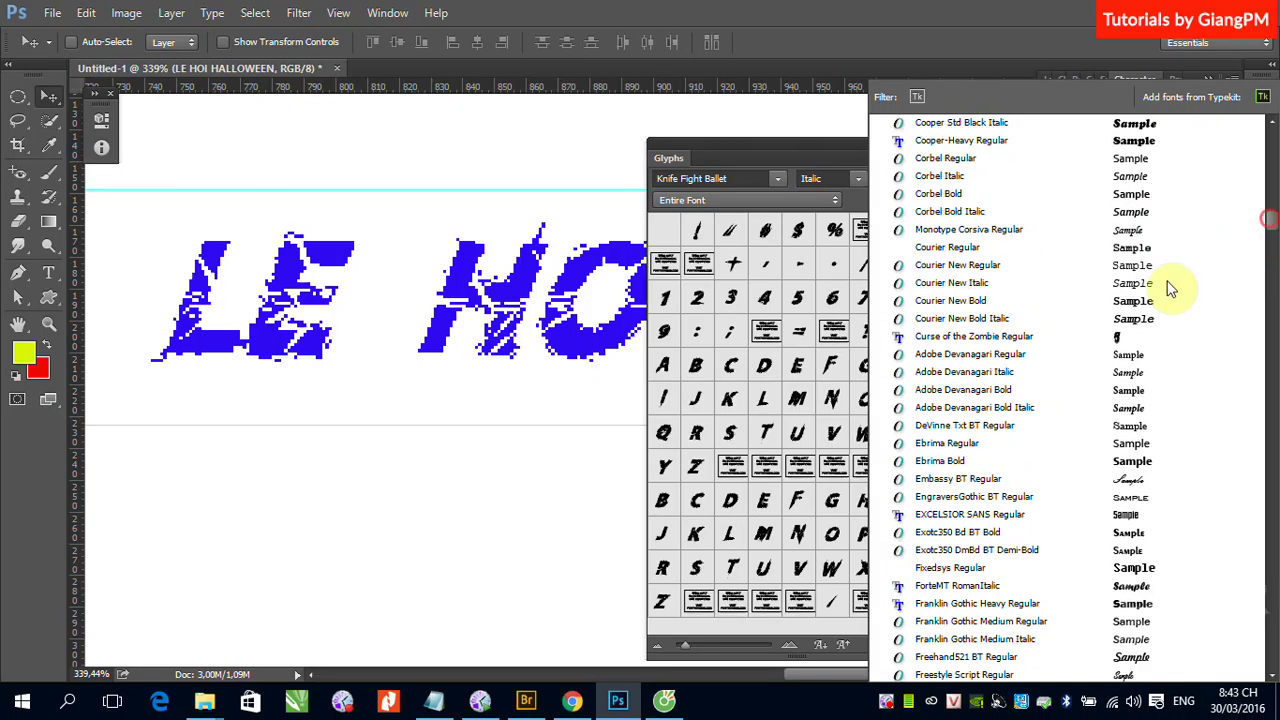
left_click(1020, 337)
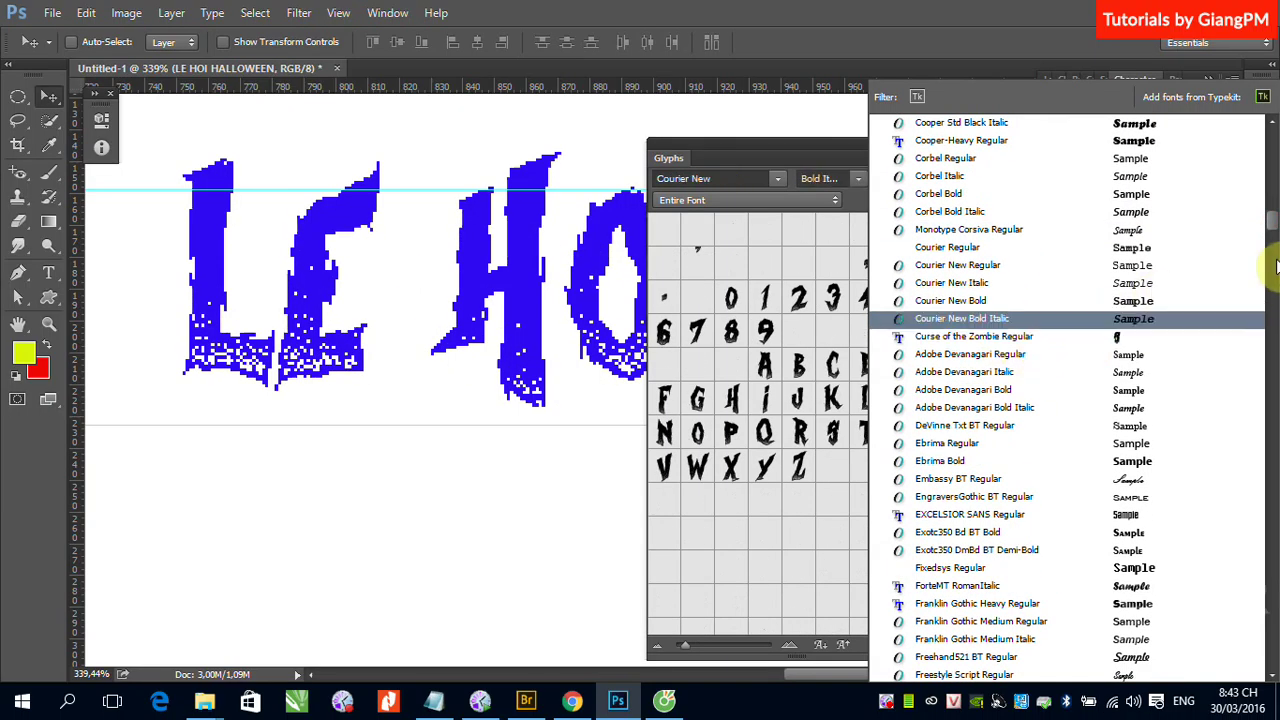
mouse_move(1270, 226)
left_mouse_down()
mouse_move(1272, 141)
mouse_move(1272, 238)
left_mouse_up()
left_click_drag(1275, 252, 1275, 300)
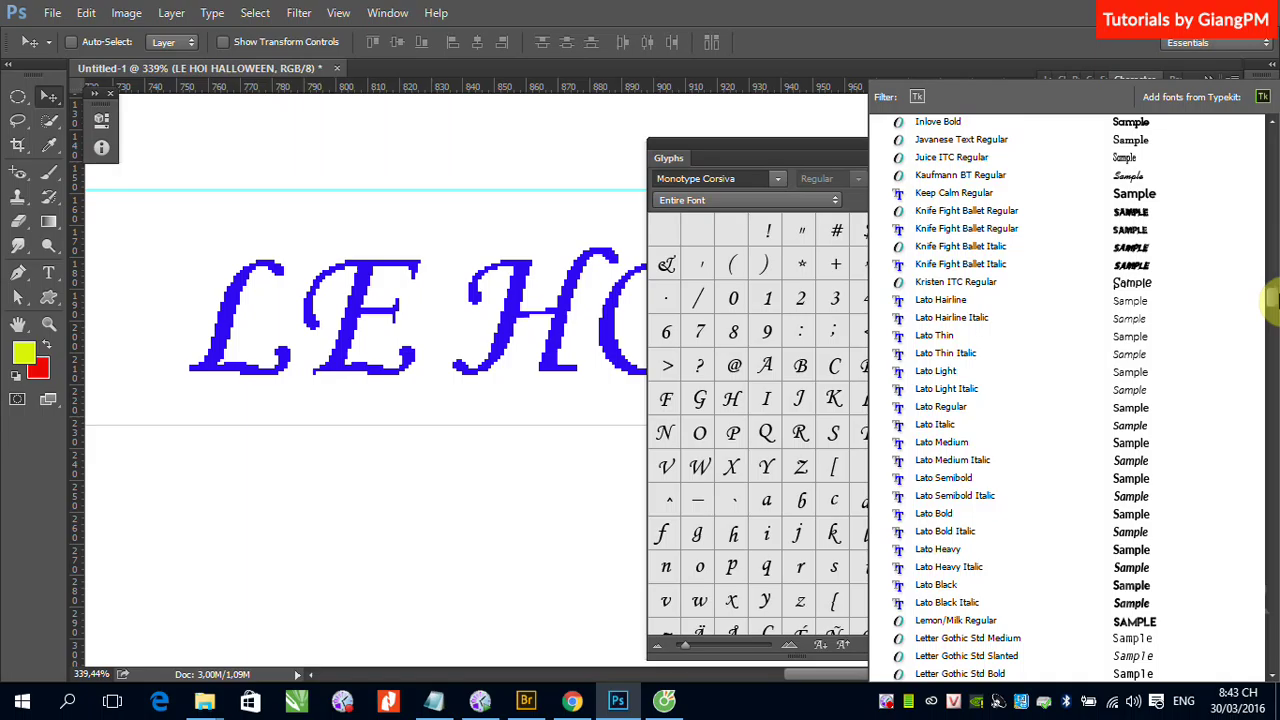
left_click_drag(1274, 300, 1274, 308)
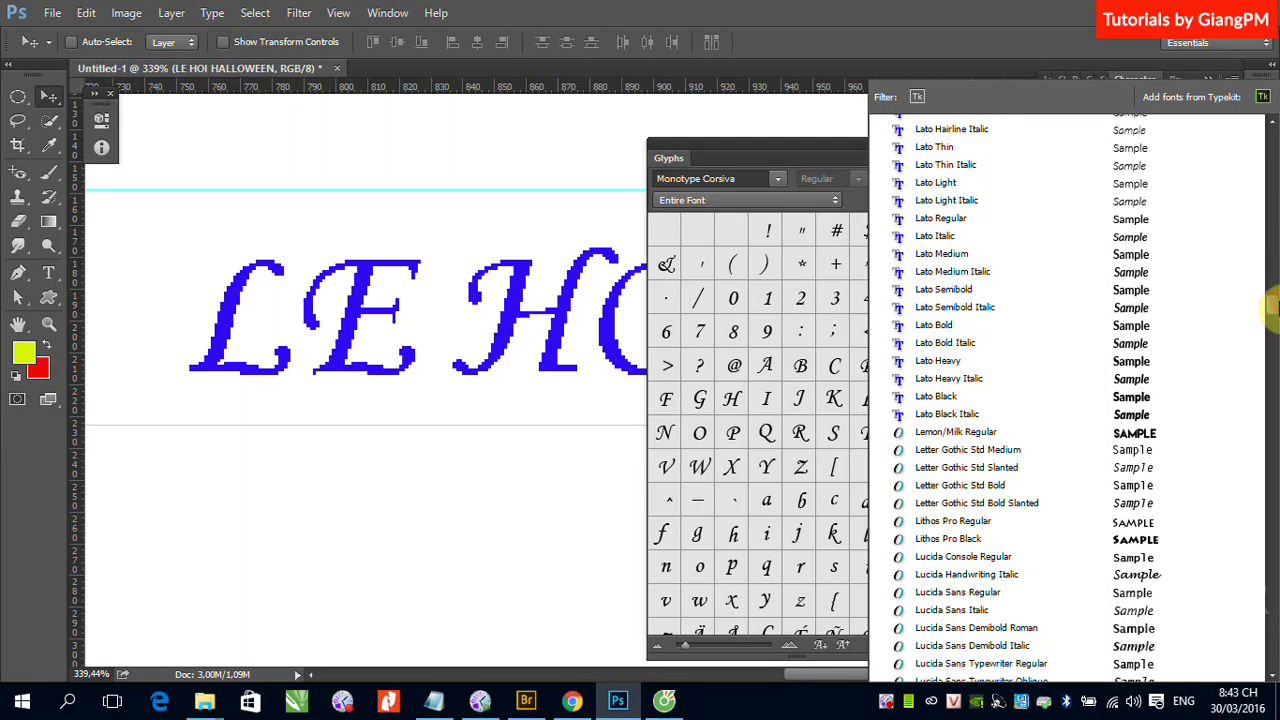
left_click(1151, 433)
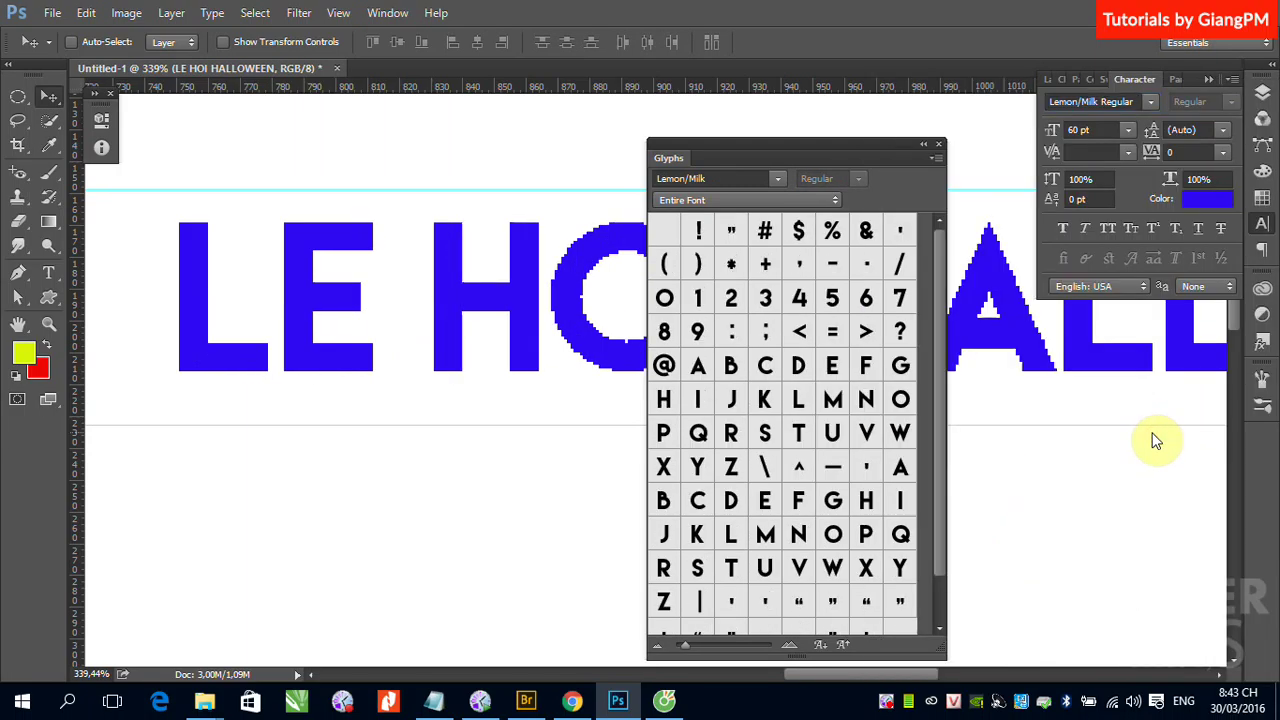
left_click(924, 144)
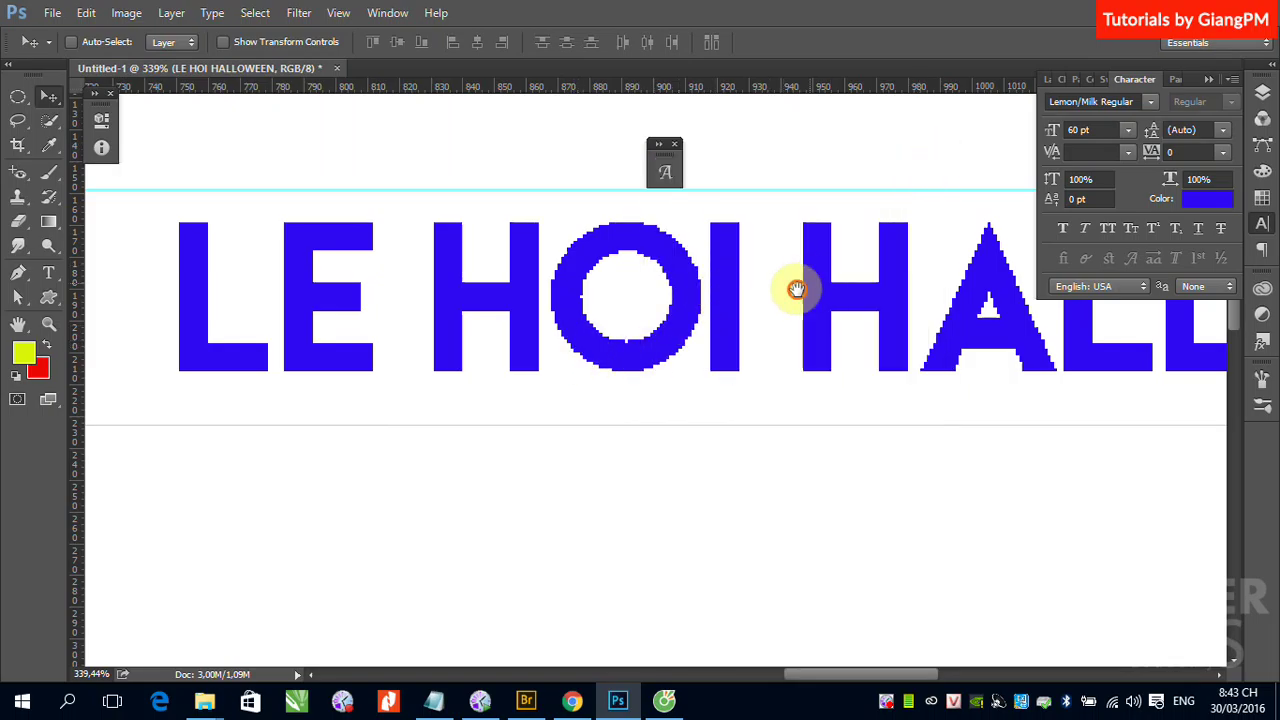
left_click_drag(796, 289, 655, 375)
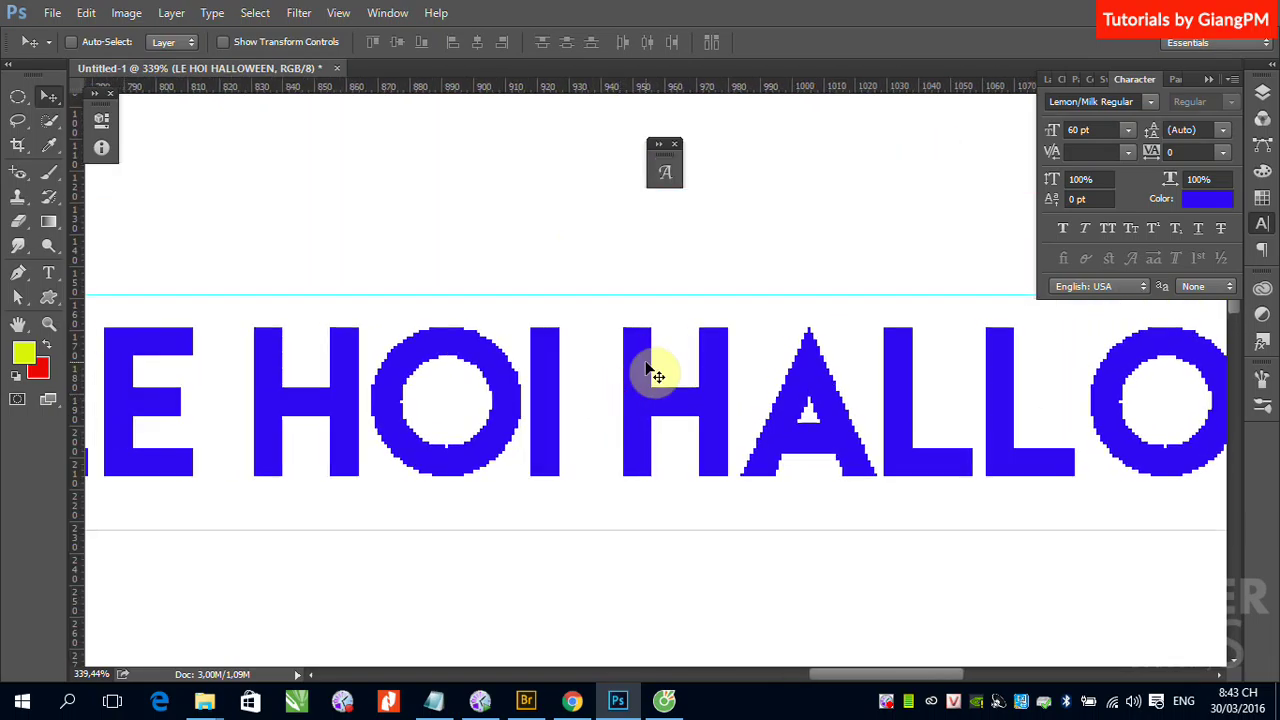
scroll(655, 375, "down", 2)
scroll(655, 375, "down", 2)
scroll(655, 375, "down", 1)
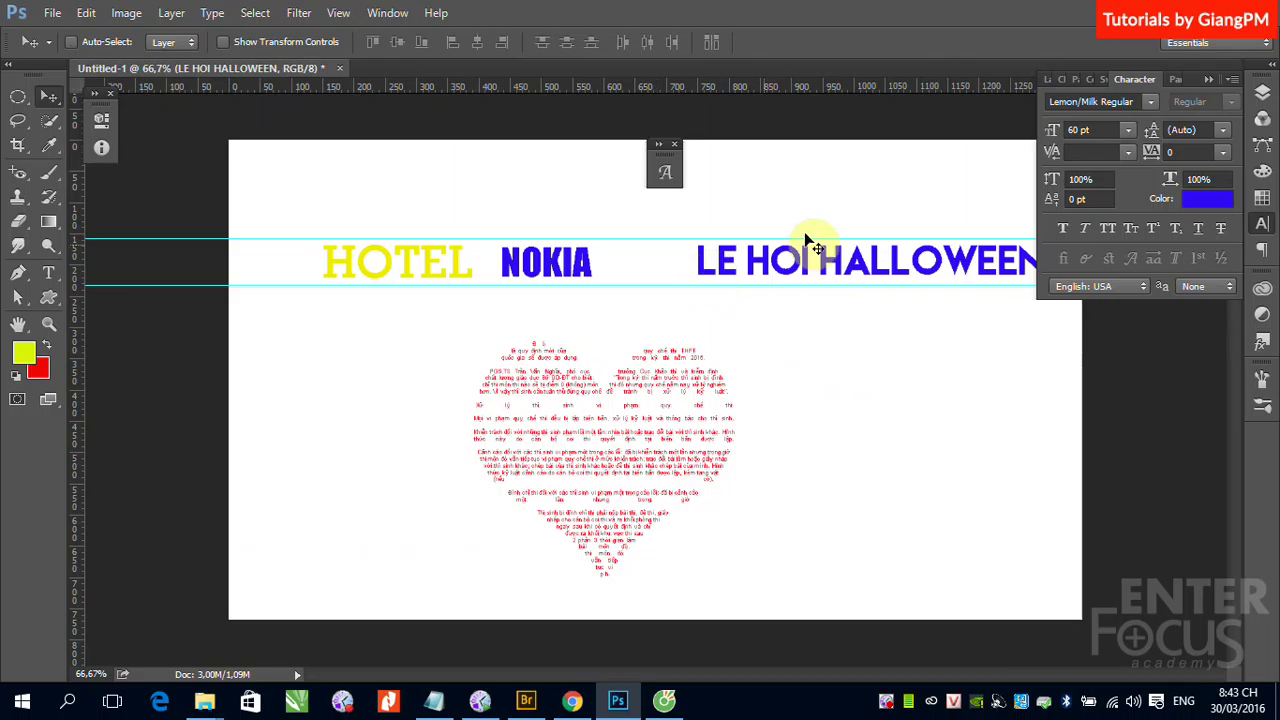
left_click_drag(674, 214, 980, 337)
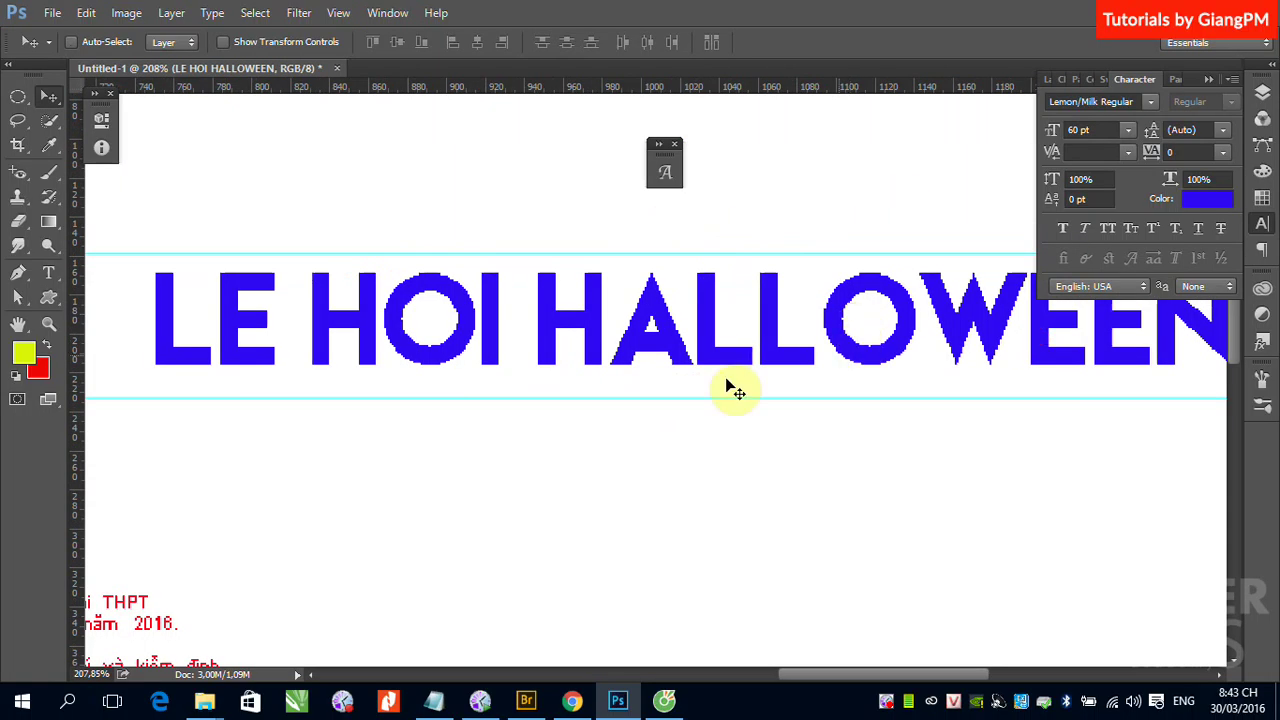
left_click(49, 272)
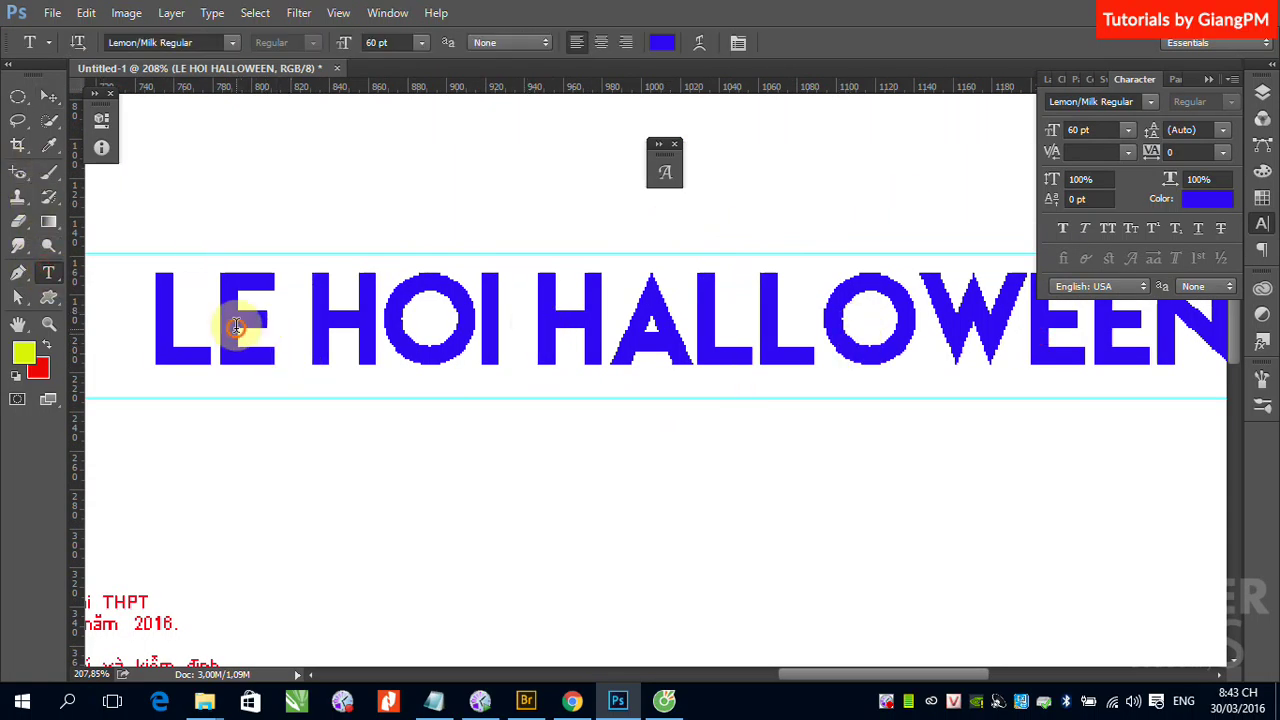
left_click_drag(237, 326, 270, 326)
type("Ê")
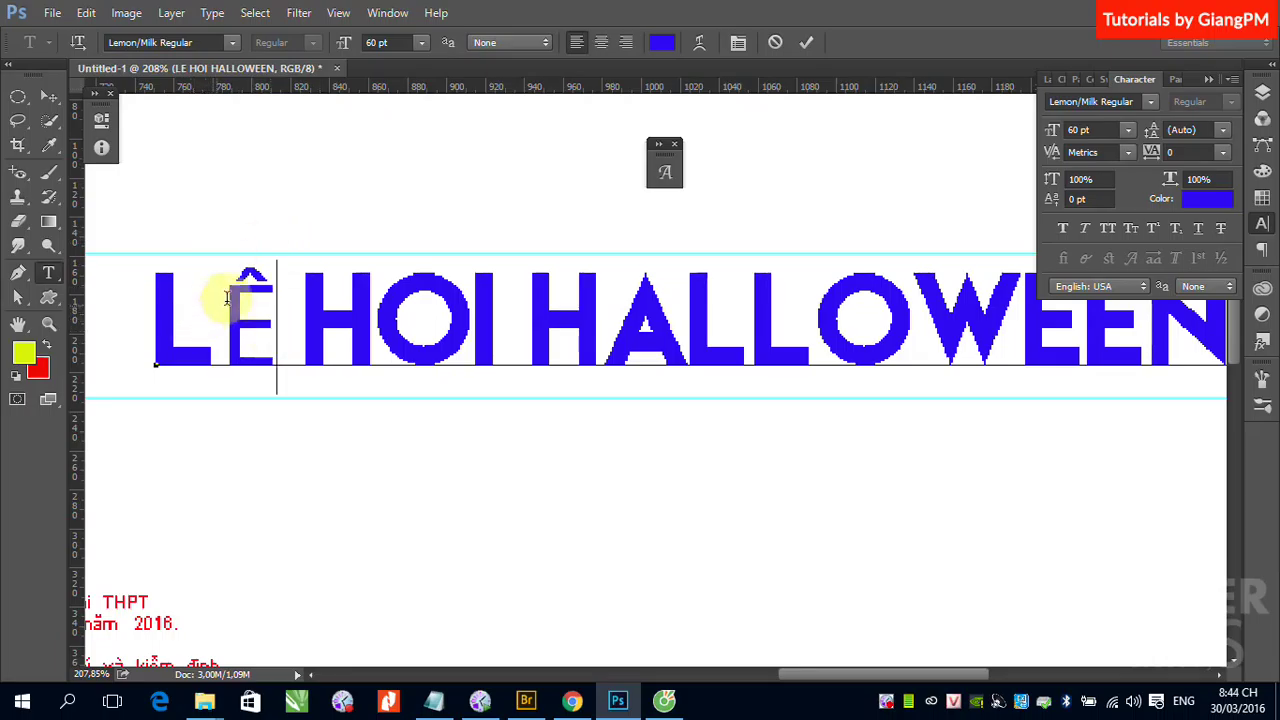
left_click_drag(212, 310, 266, 310)
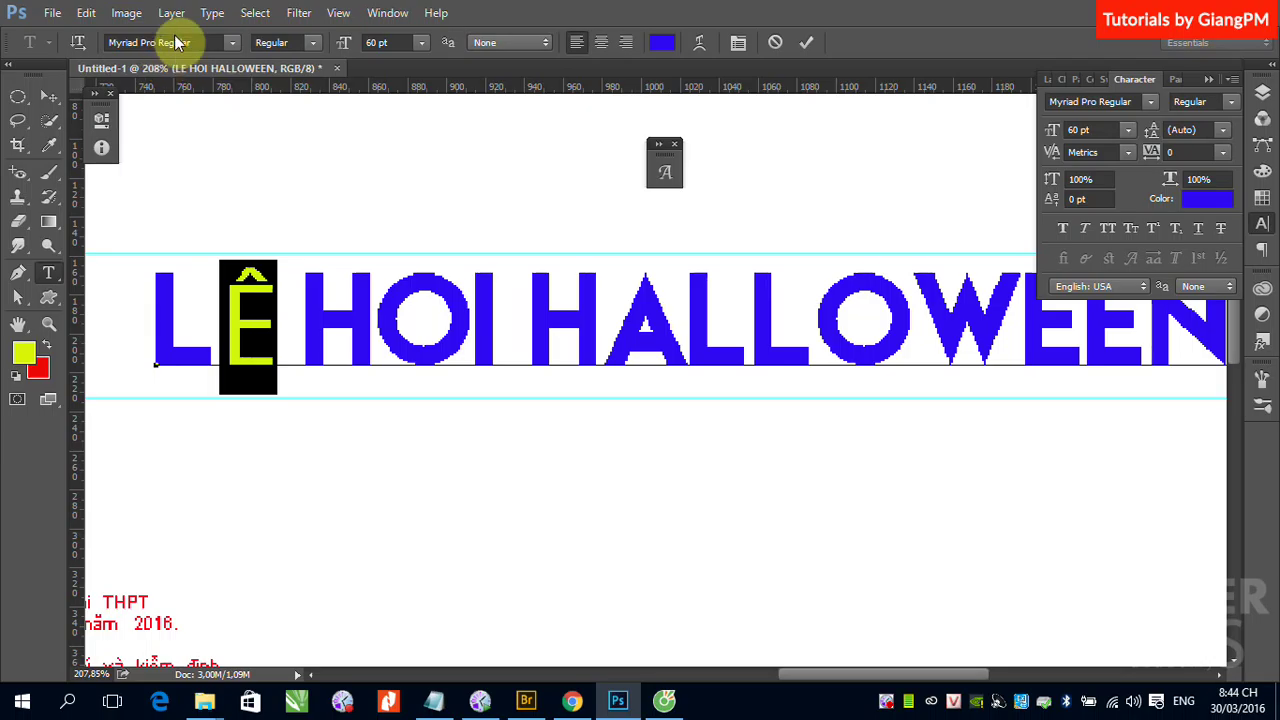
key("BackSpace")
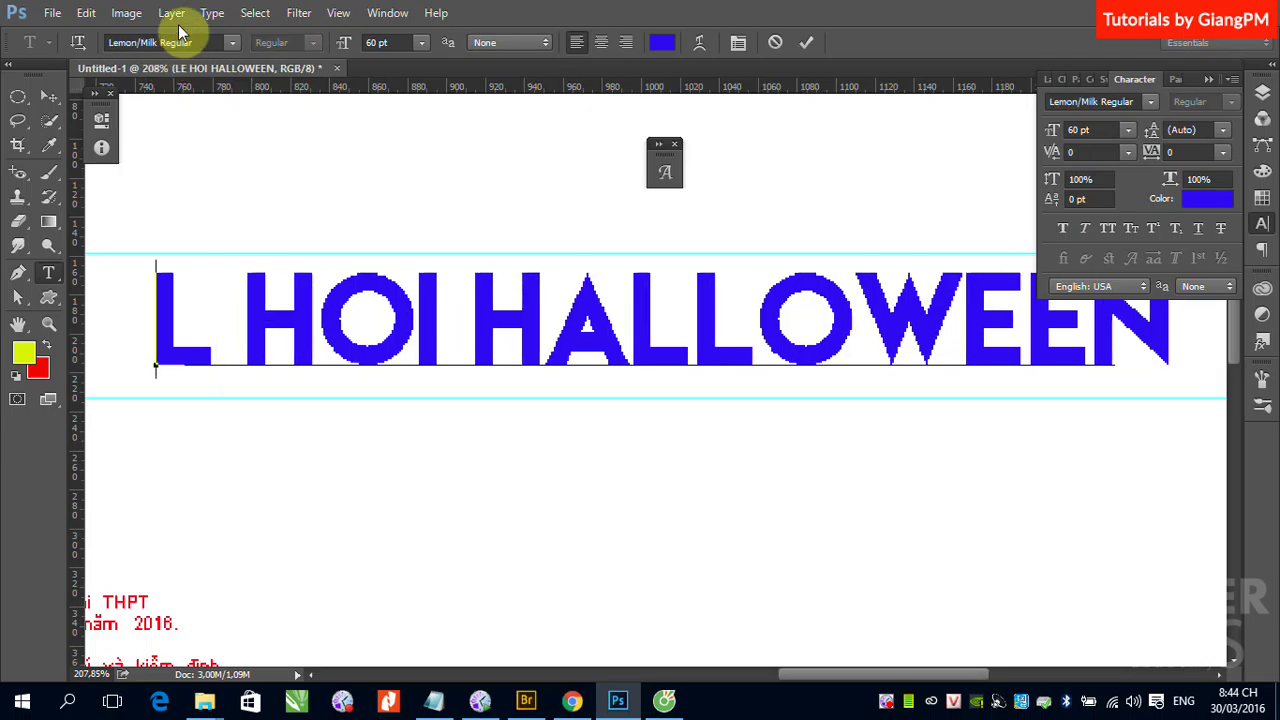
type("E")
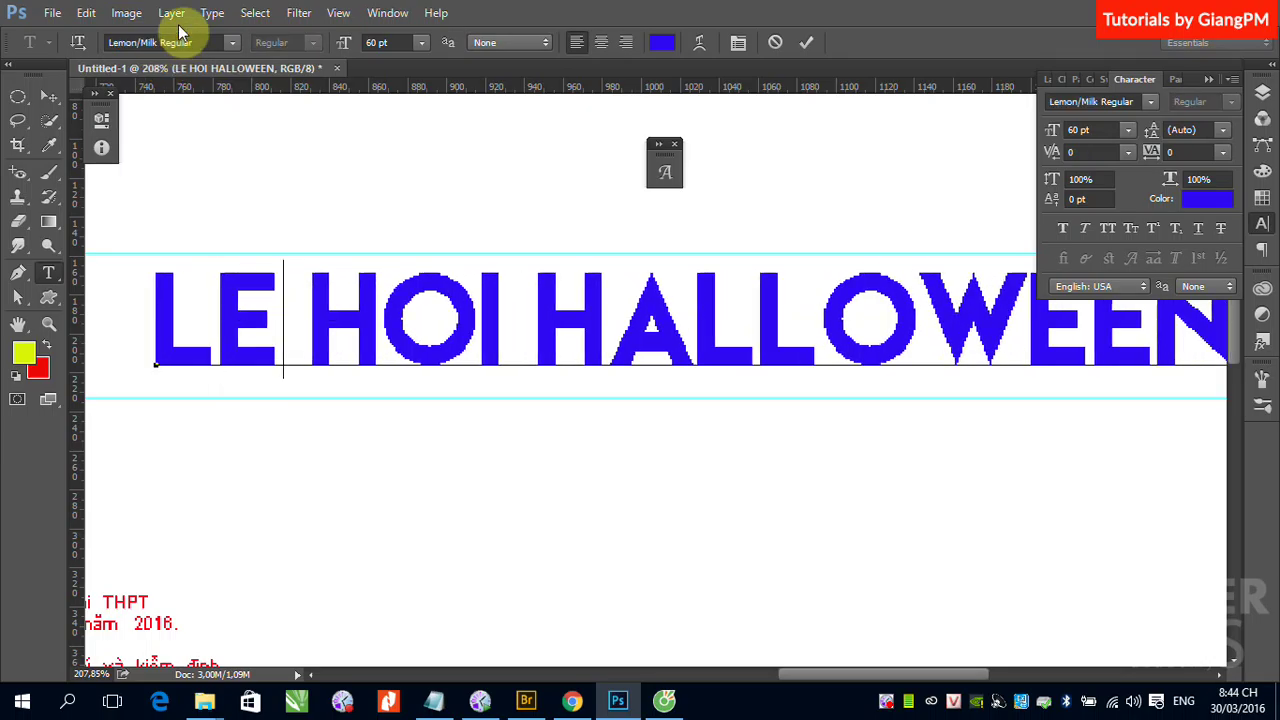
- Open the Glyphs panel and try inserting the circumflex directly at the E of LE
left_click(666, 170)
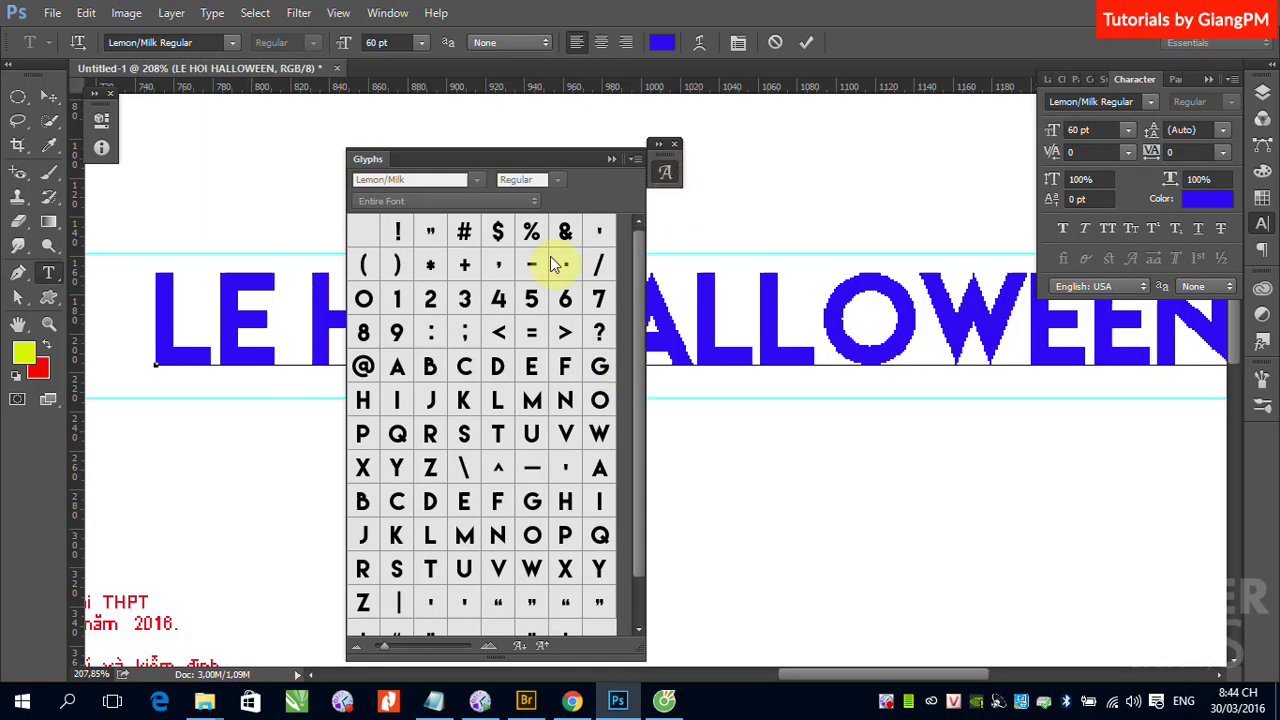
left_click_drag(519, 157, 631, 133)
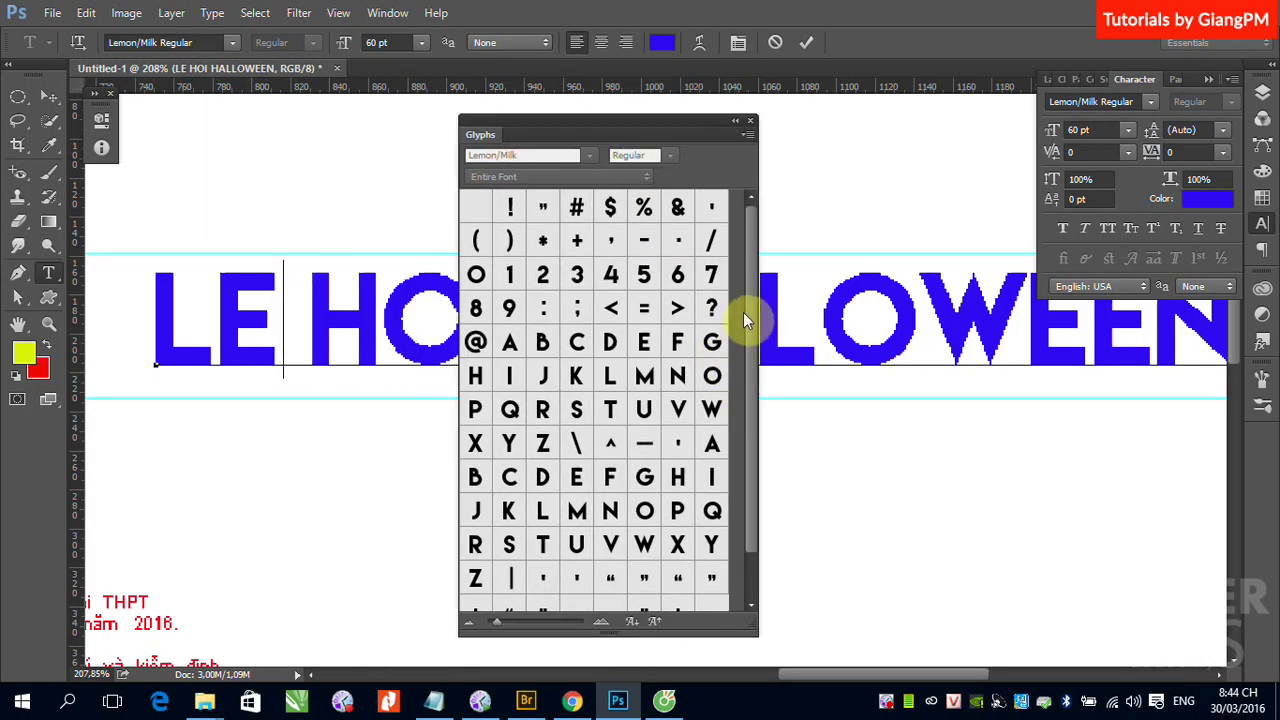
mouse_move(750, 327)
left_mouse_down()
mouse_move(744, 387)
mouse_move(740, 284)
left_mouse_up()
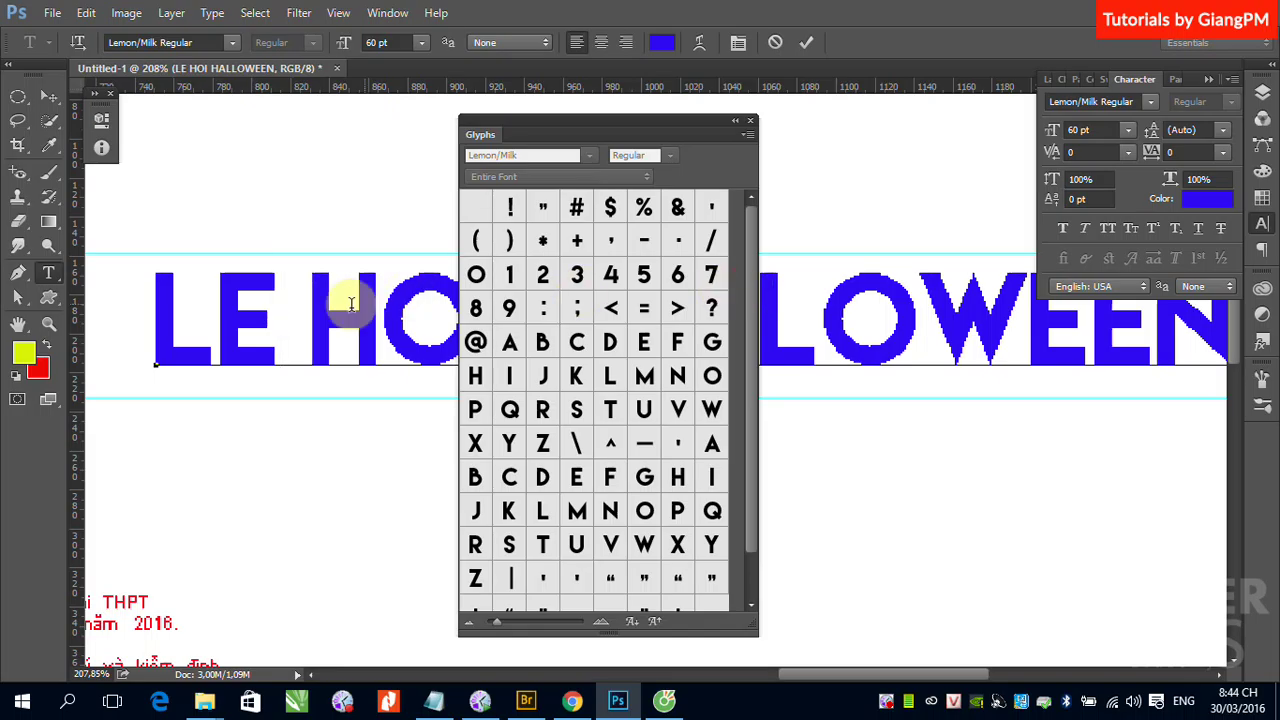
left_click(611, 447)
left_click(220, 320)
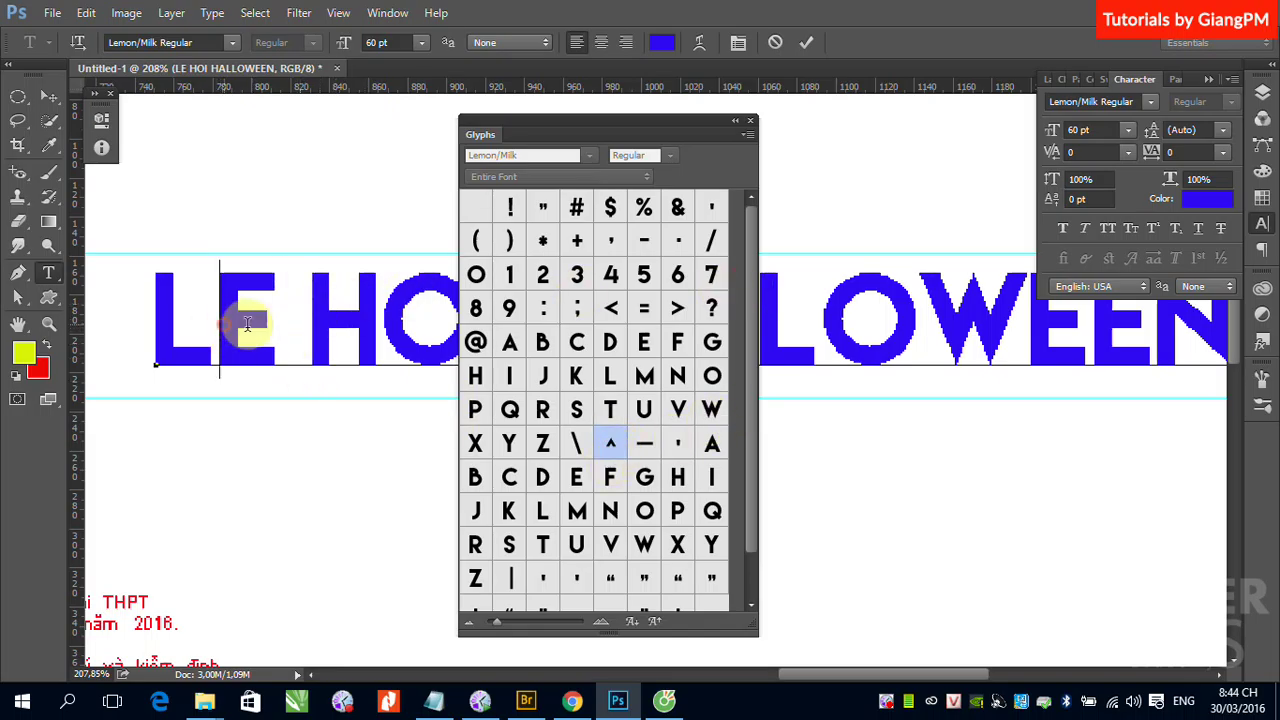
left_click_drag(247, 322, 255, 327)
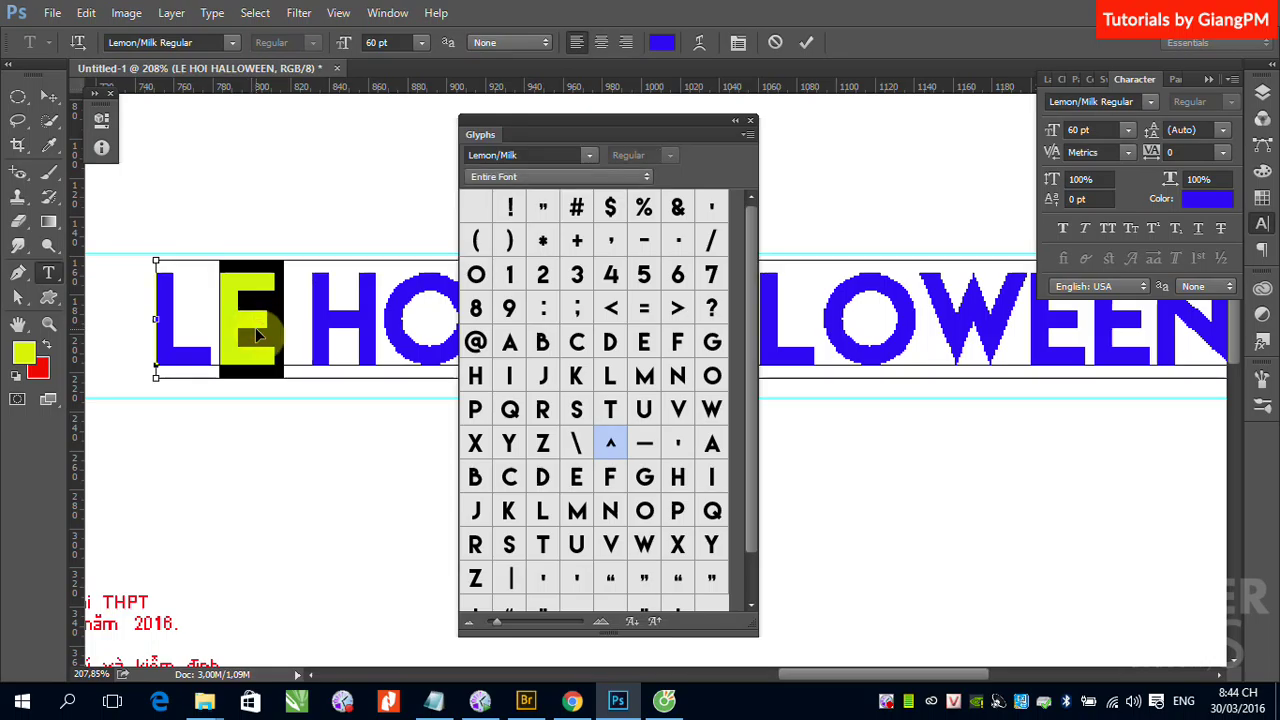
left_click(47, 97)
- Create a separate text below the title containing the Lemon/Milk circumflex glyph
left_click(48, 272)
left_click(261, 521)
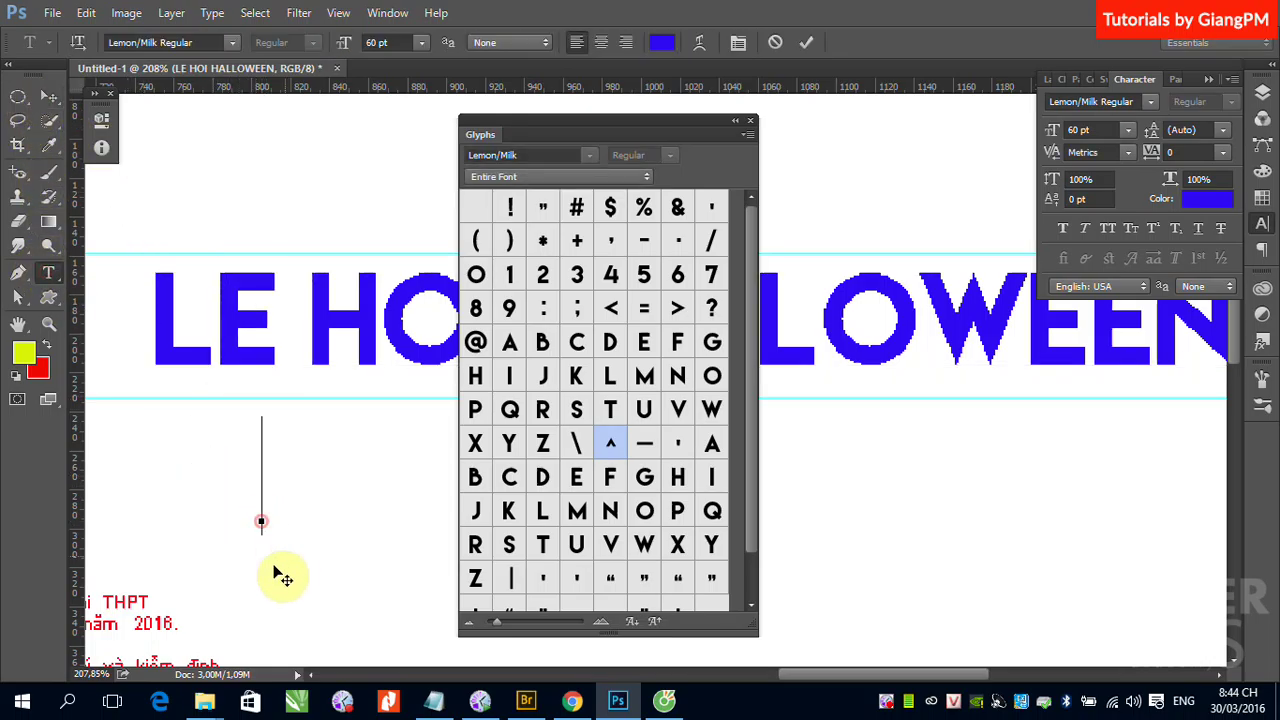
type("E")
left_click_drag(271, 486, 324, 486)
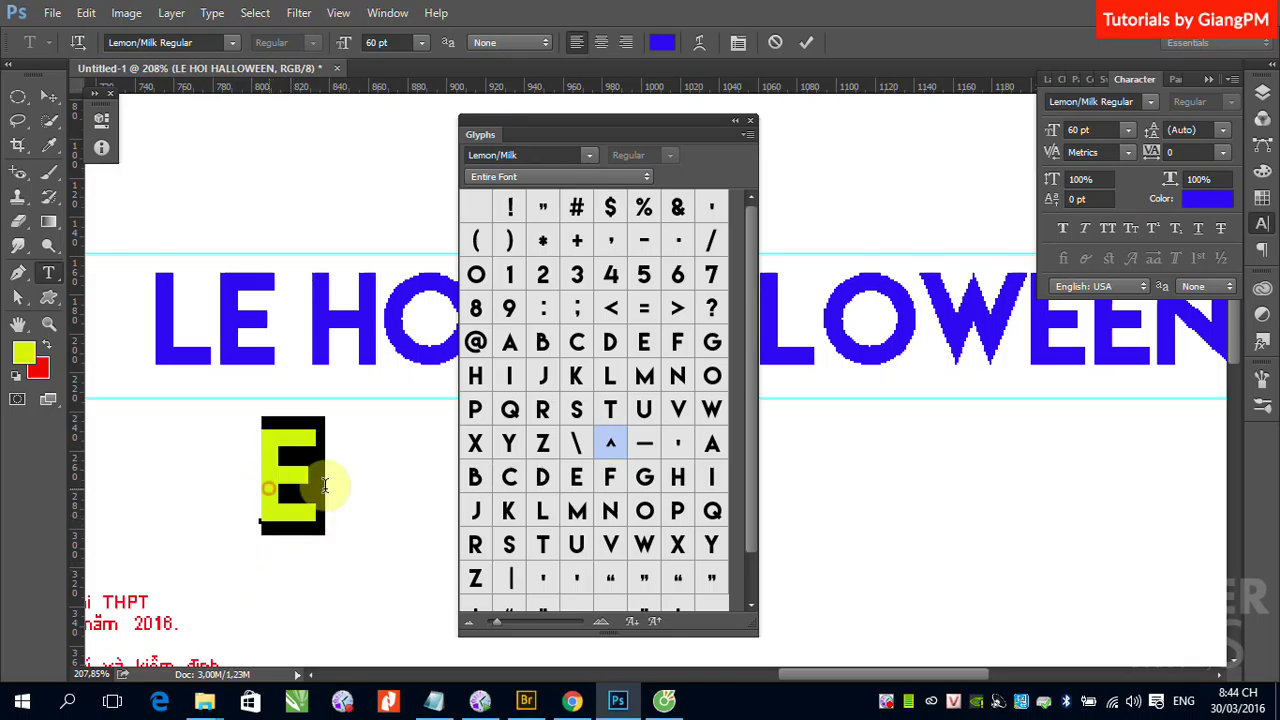
double_click(612, 443)
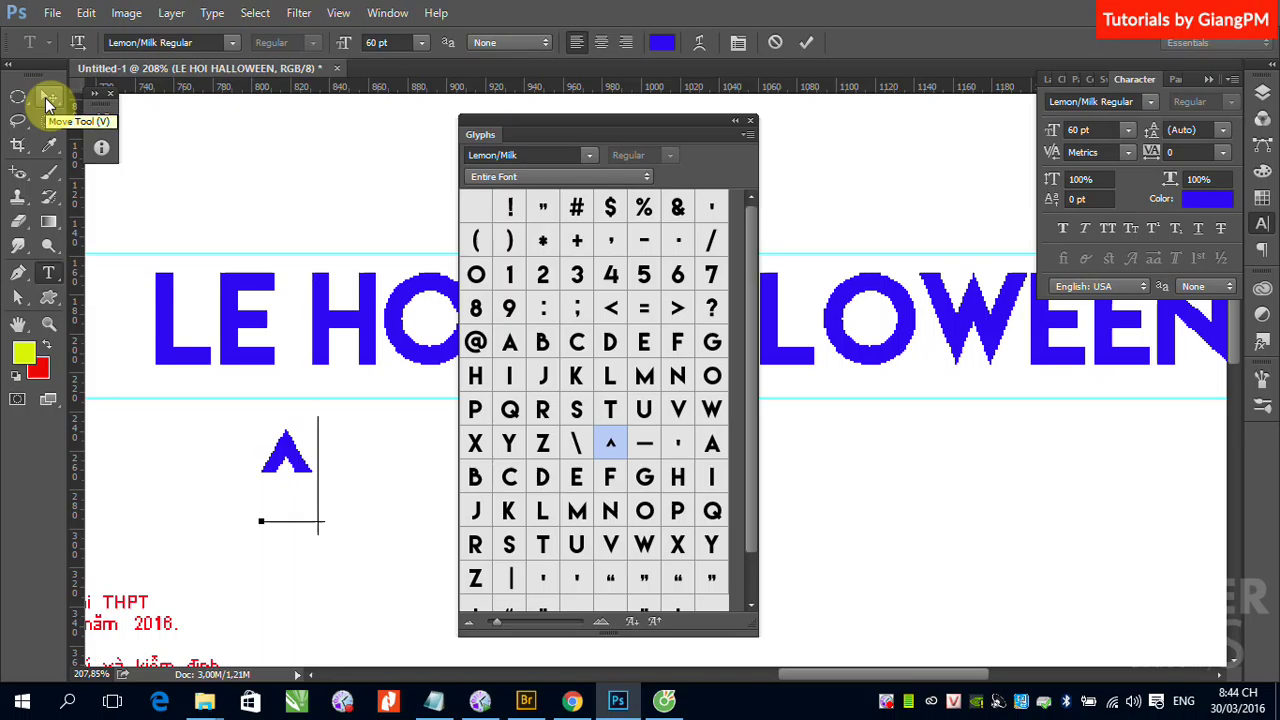
left_click(45, 97)
- Move the circumflex over the E of LE, size it to 48 pt, and fine-tune its position
left_click_drag(297, 464, 257, 258)
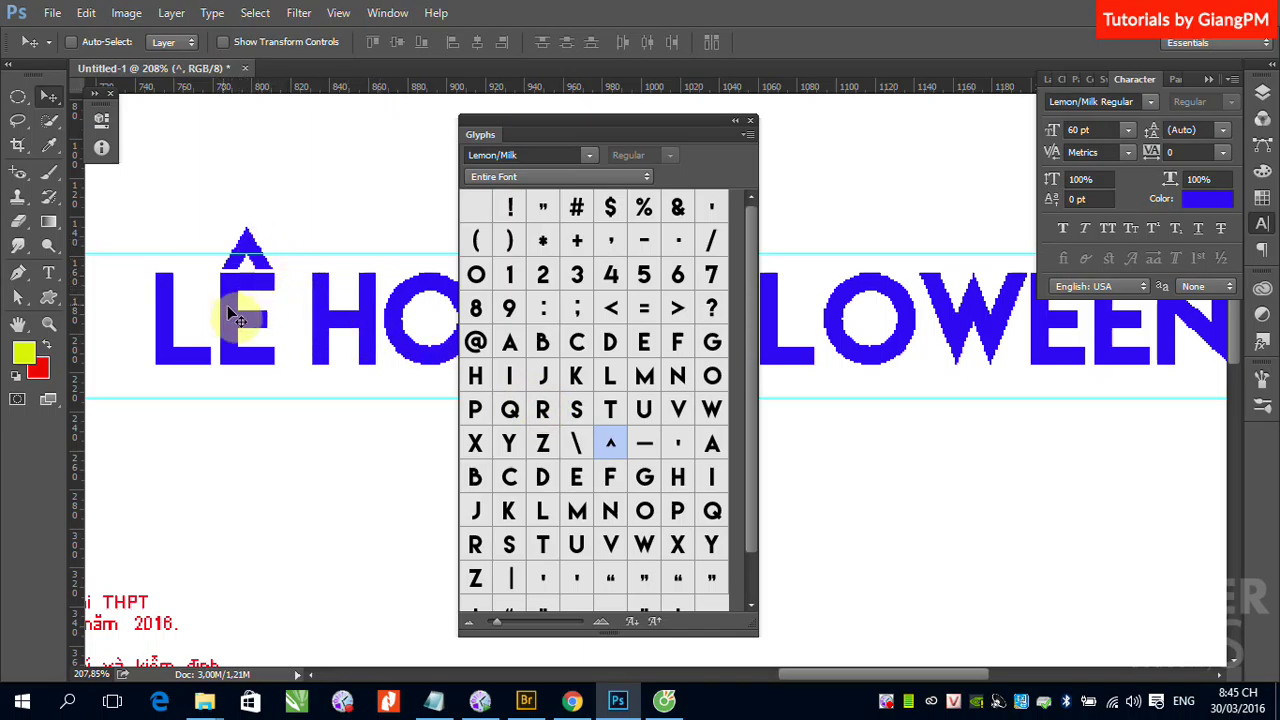
right_click(233, 315)
left_click(275, 320)
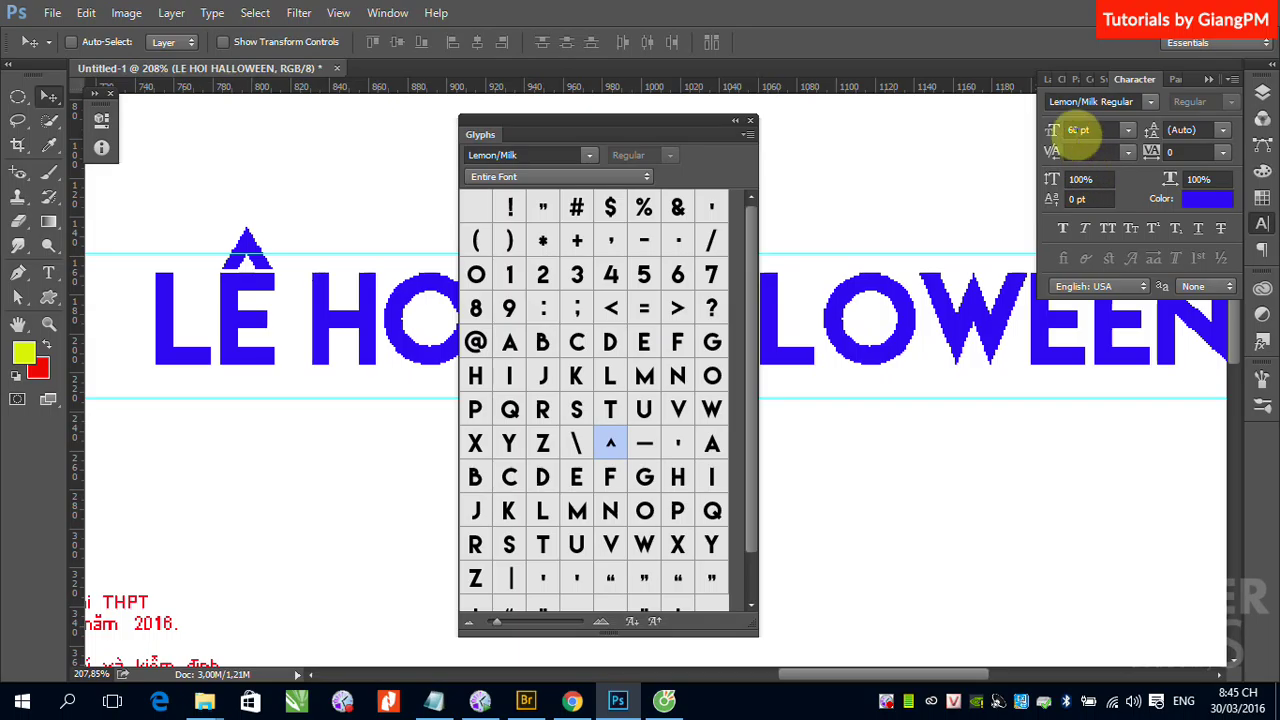
right_click(288, 253)
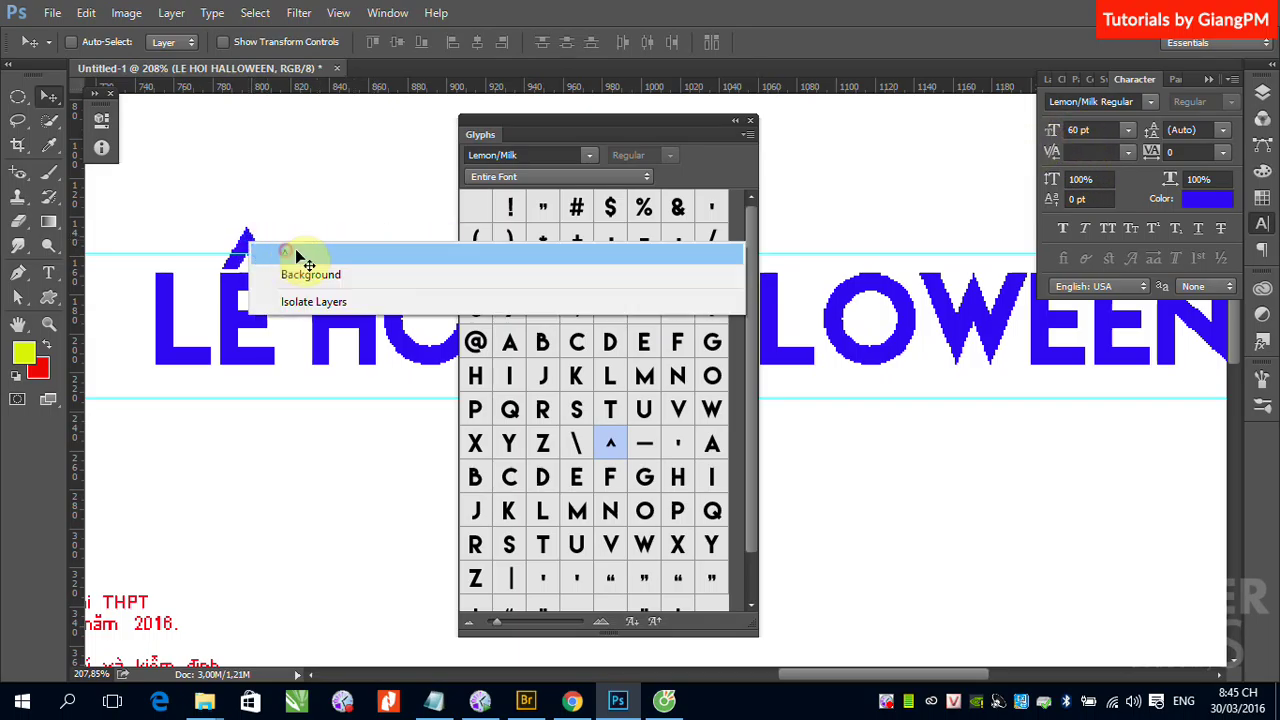
left_click(297, 255)
left_click(1127, 130)
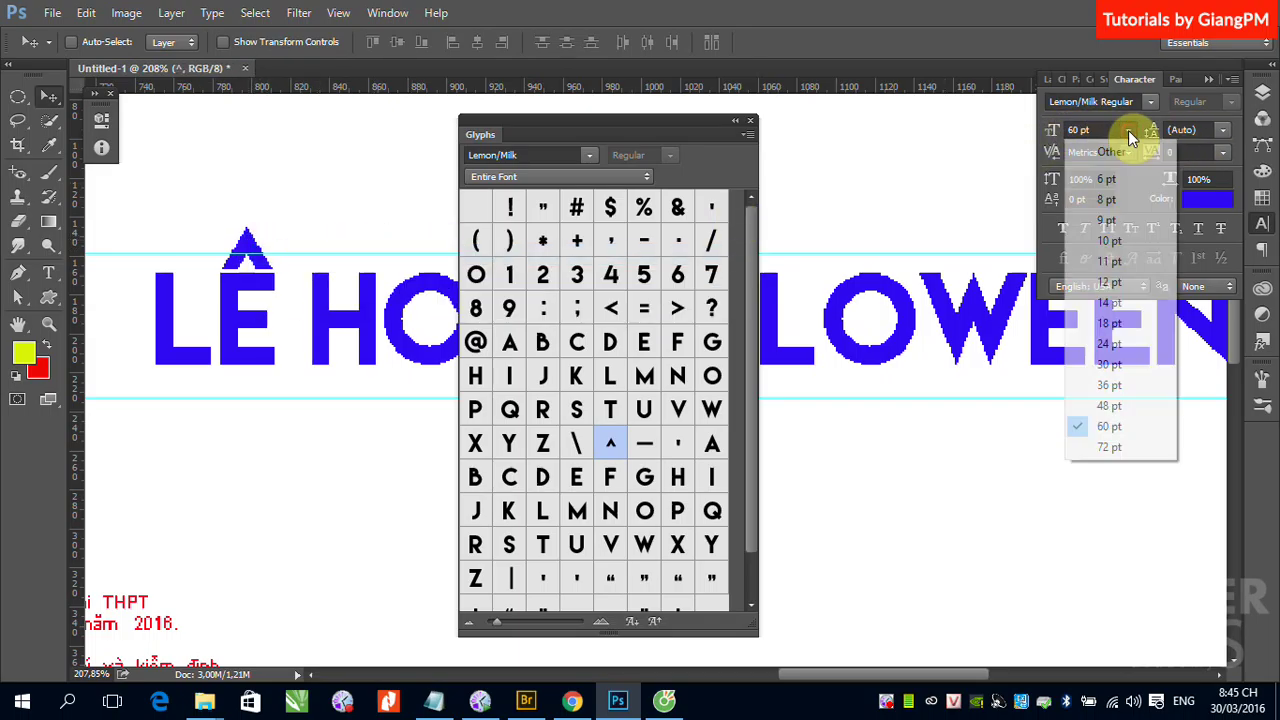
left_click(1112, 405)
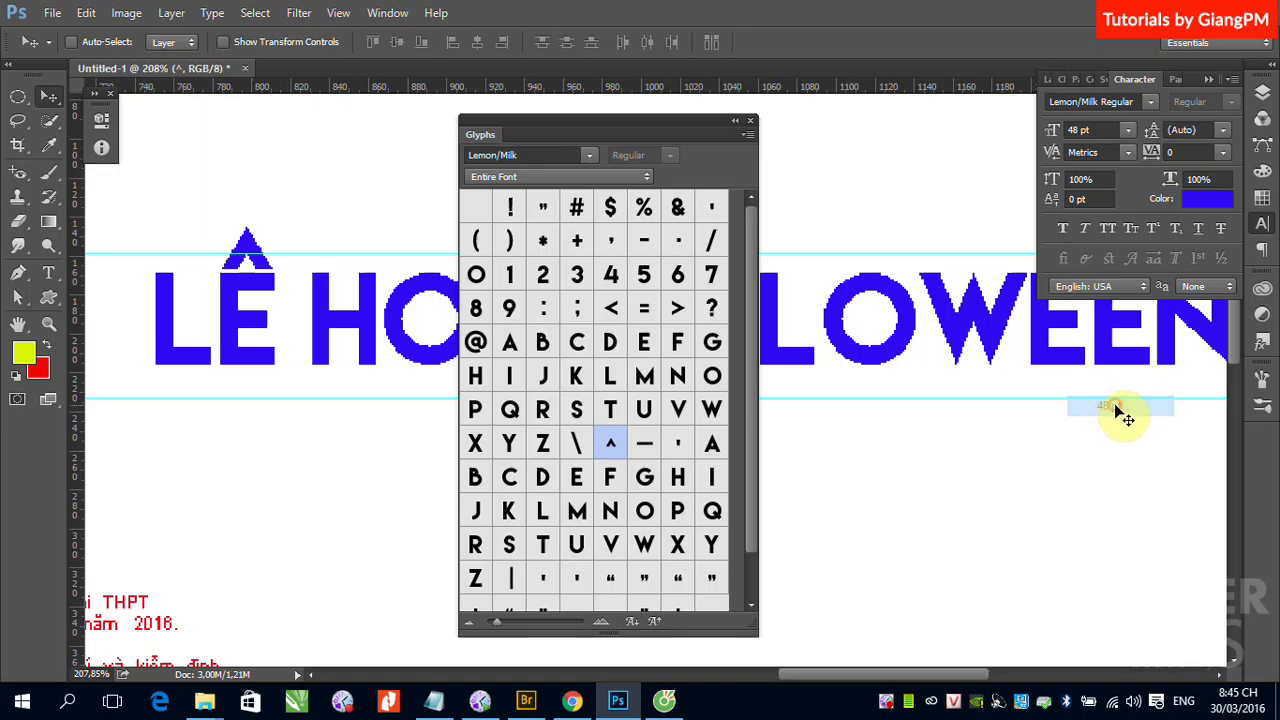
left_click_drag(243, 262, 269, 284)
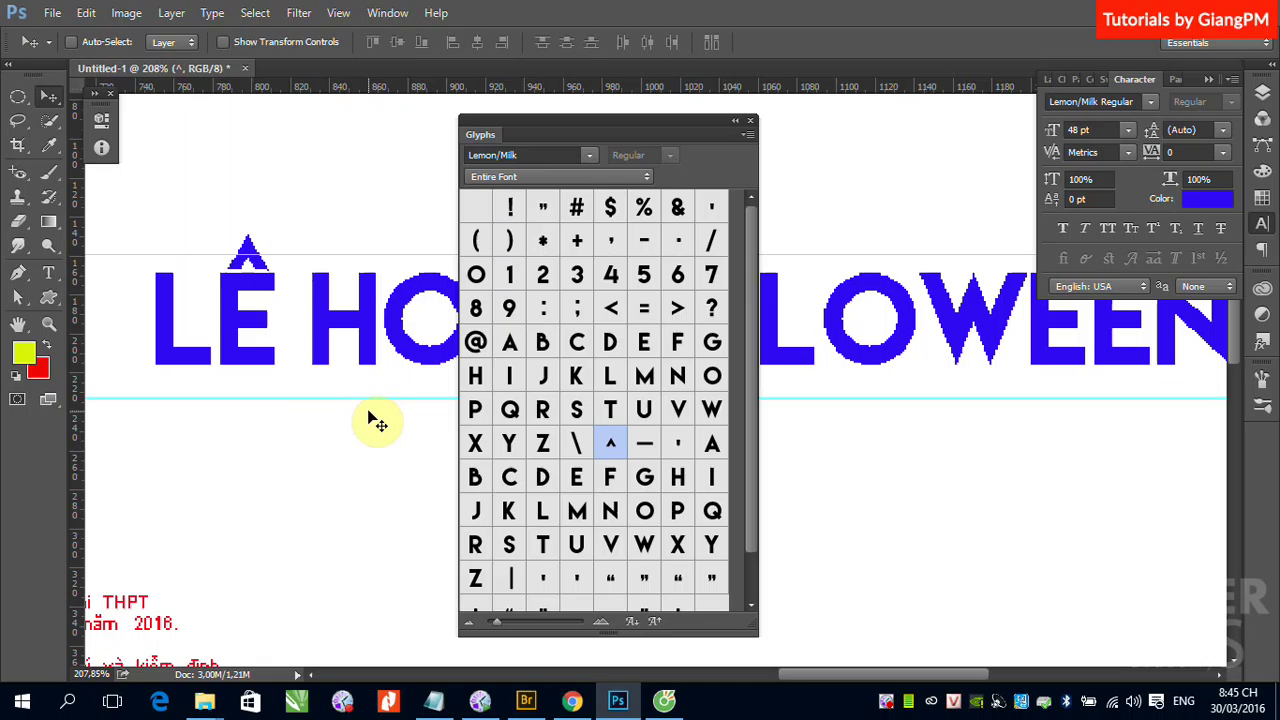
left_click(53, 13)
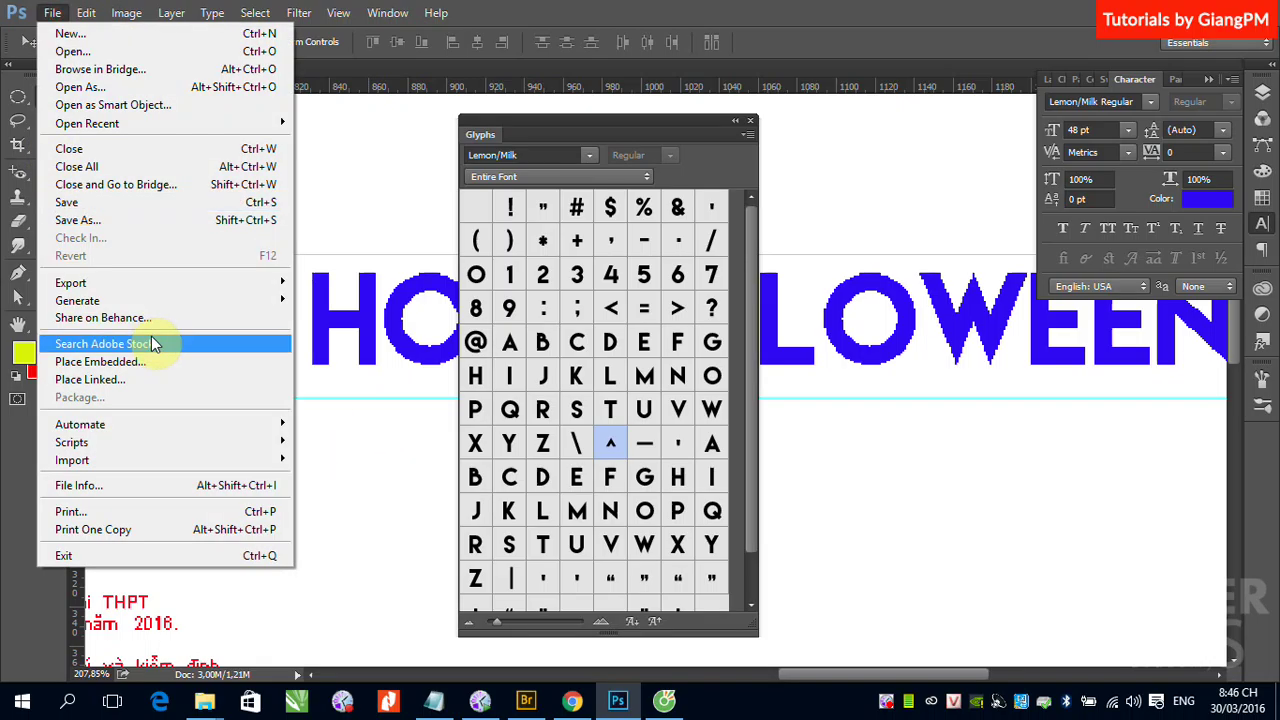
left_click(97, 220)
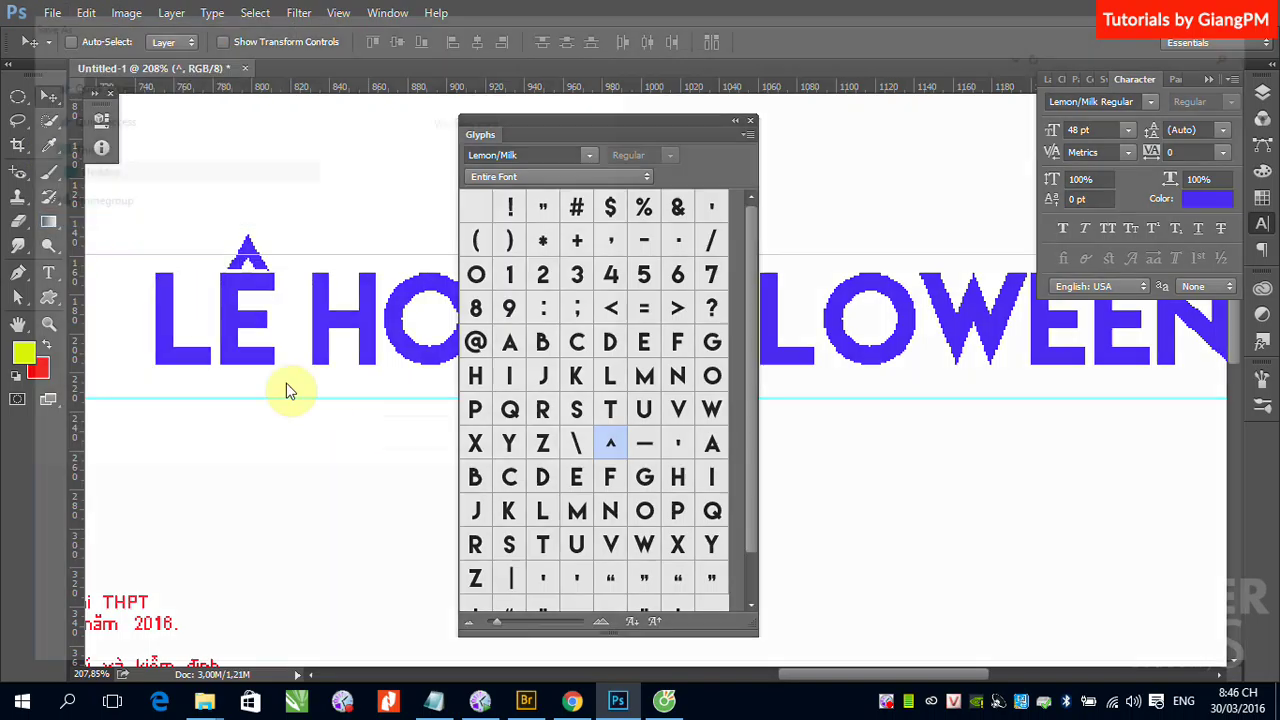
left_click(225, 505)
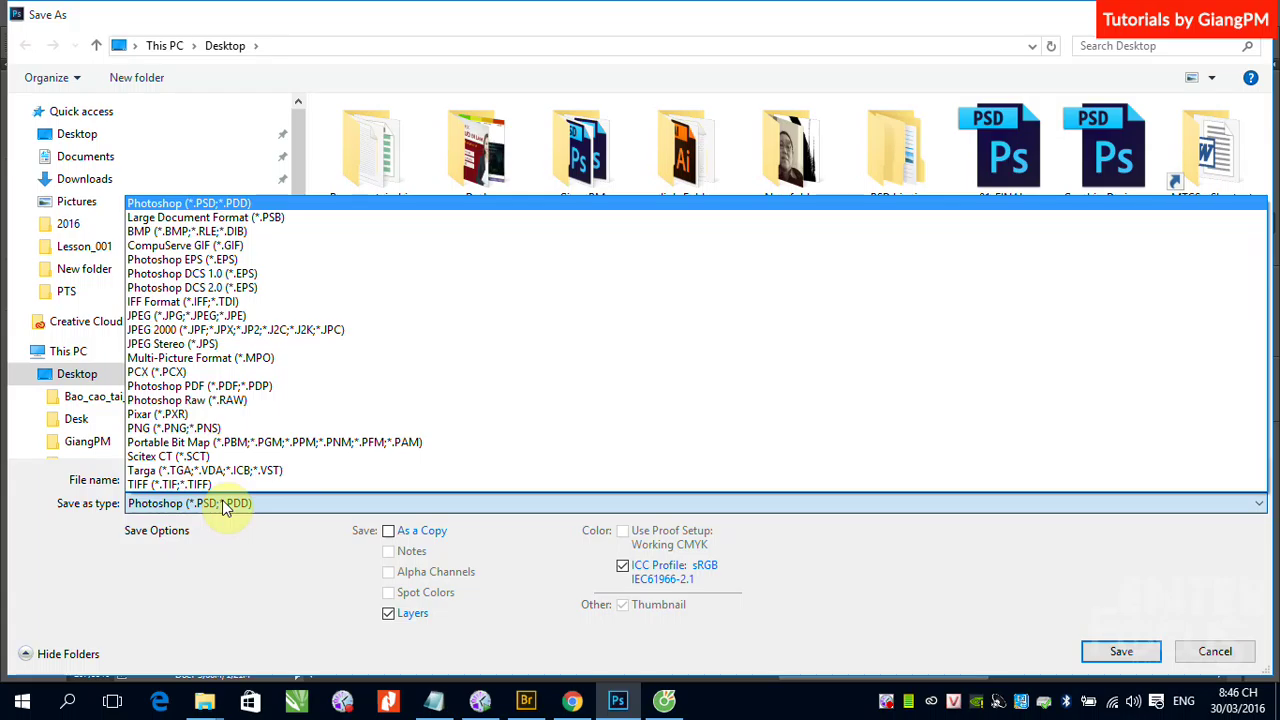
left_click(952, 577)
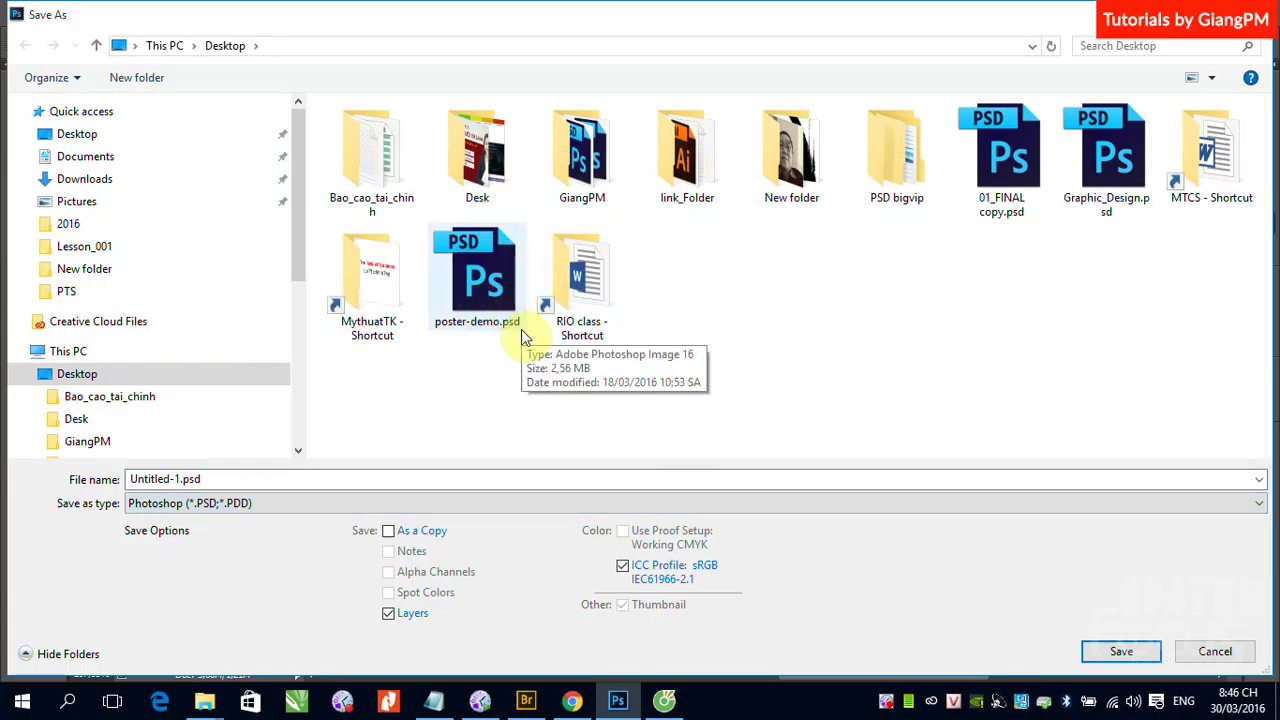
left_click(1215, 652)
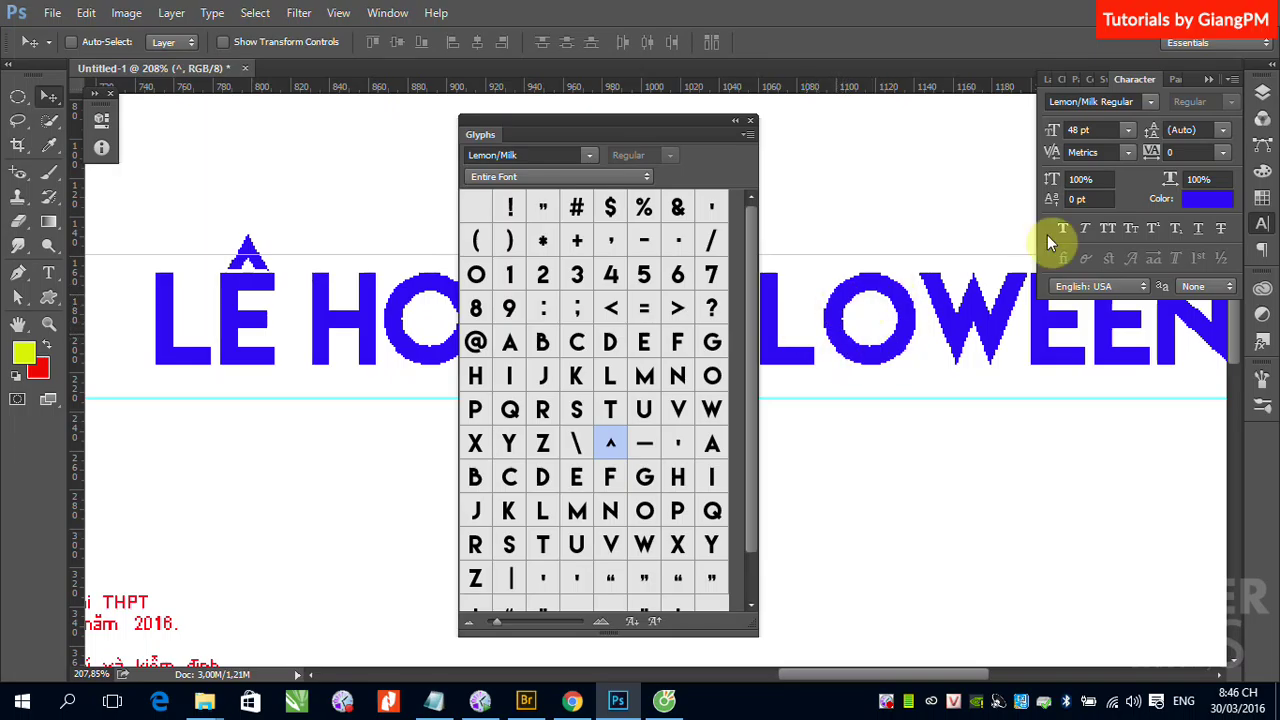
- Close the Glyphs panel and collapse the Layers panel to reveal the full title
left_click(1262, 91)
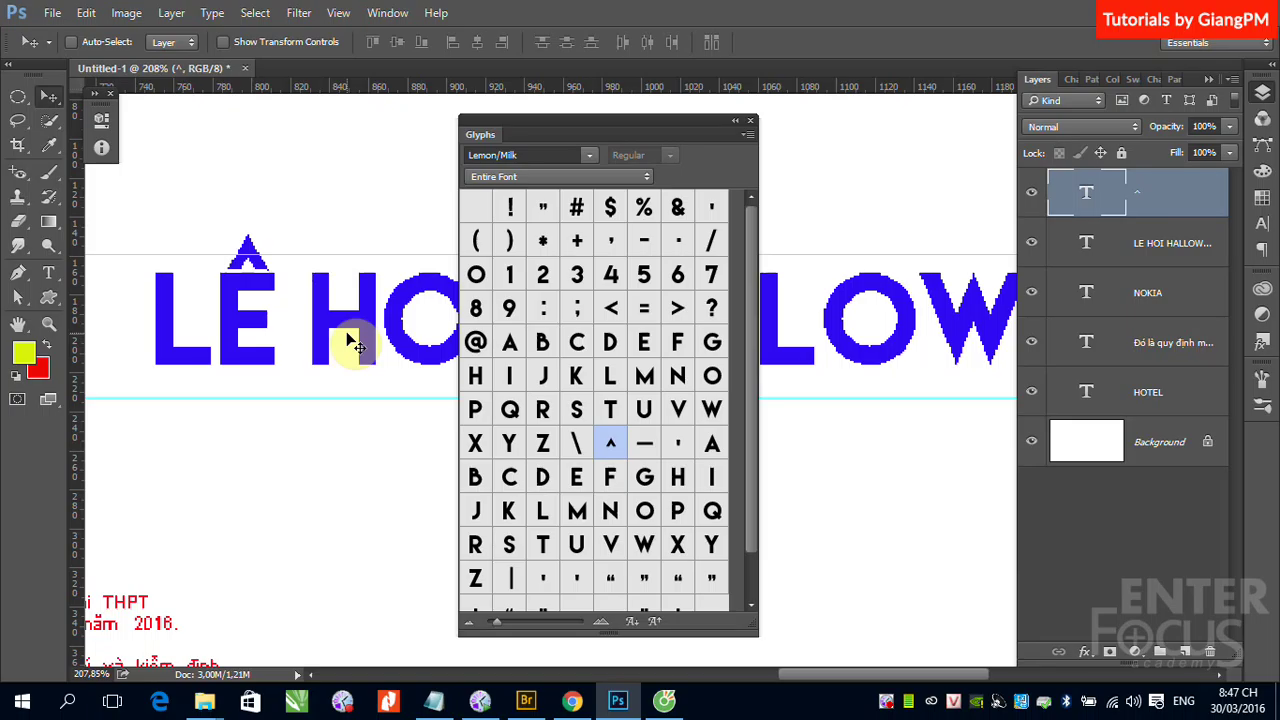
left_click(750, 121)
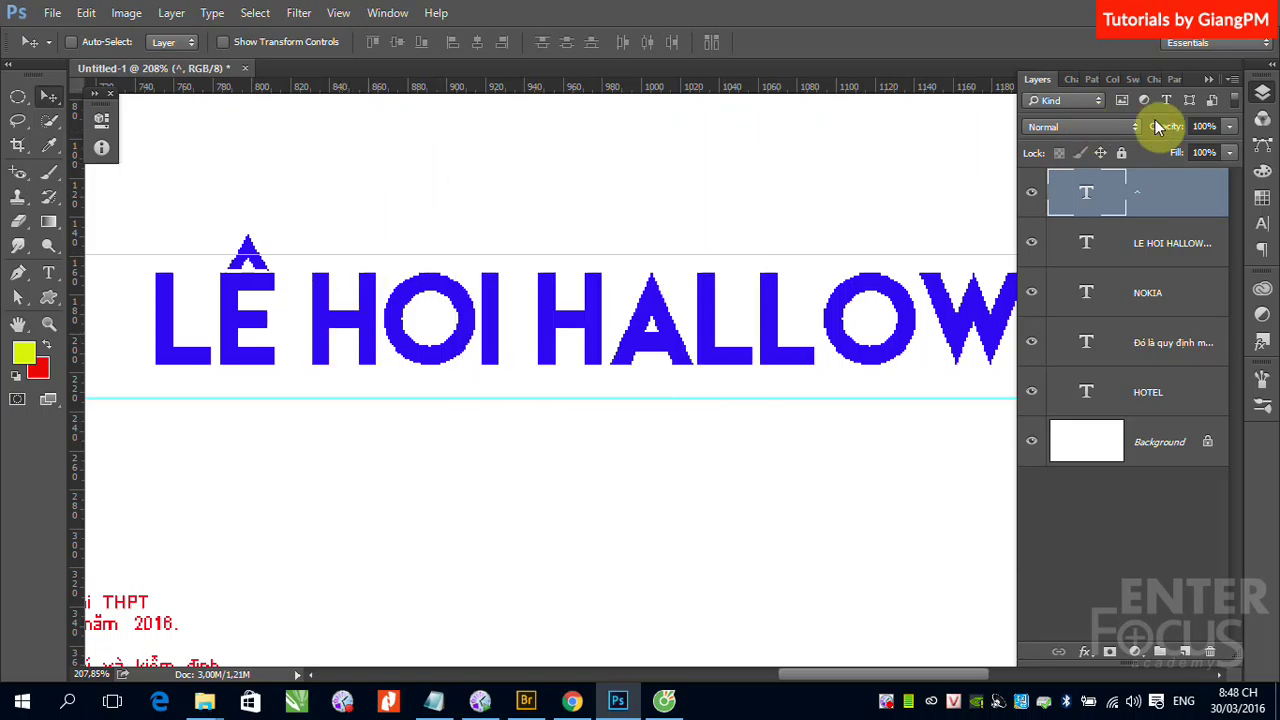
left_click(1207, 80)
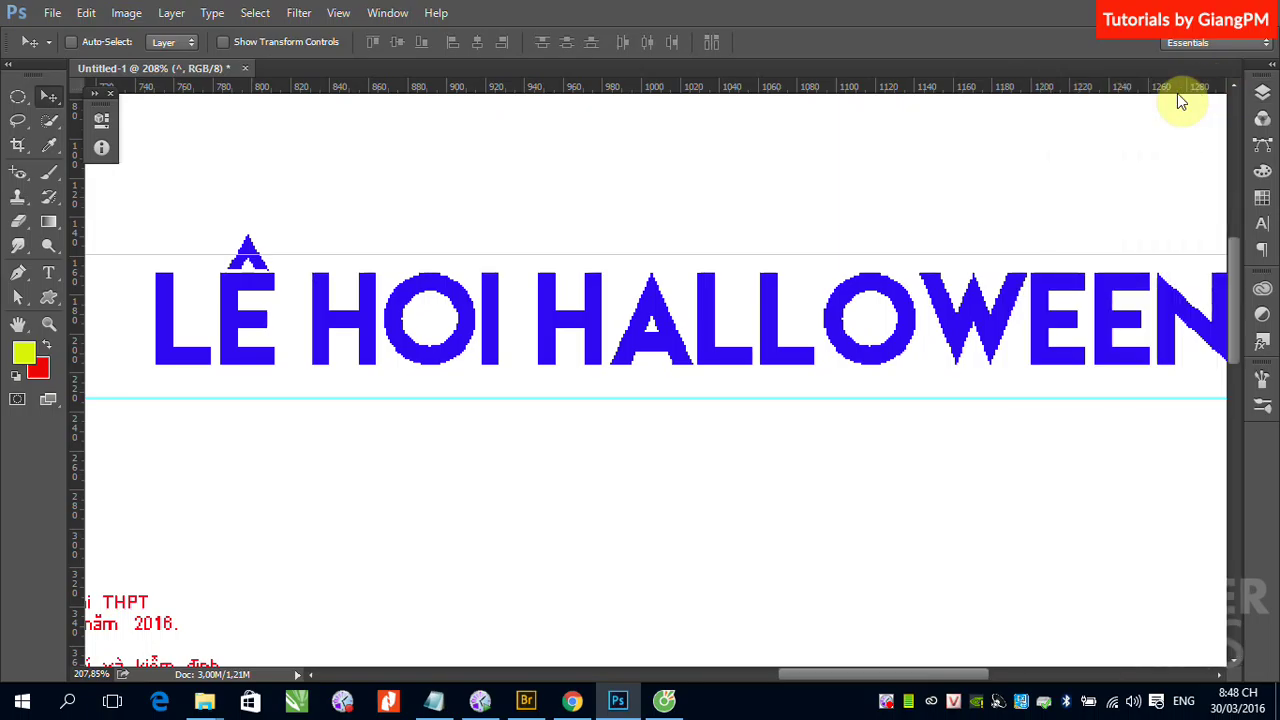